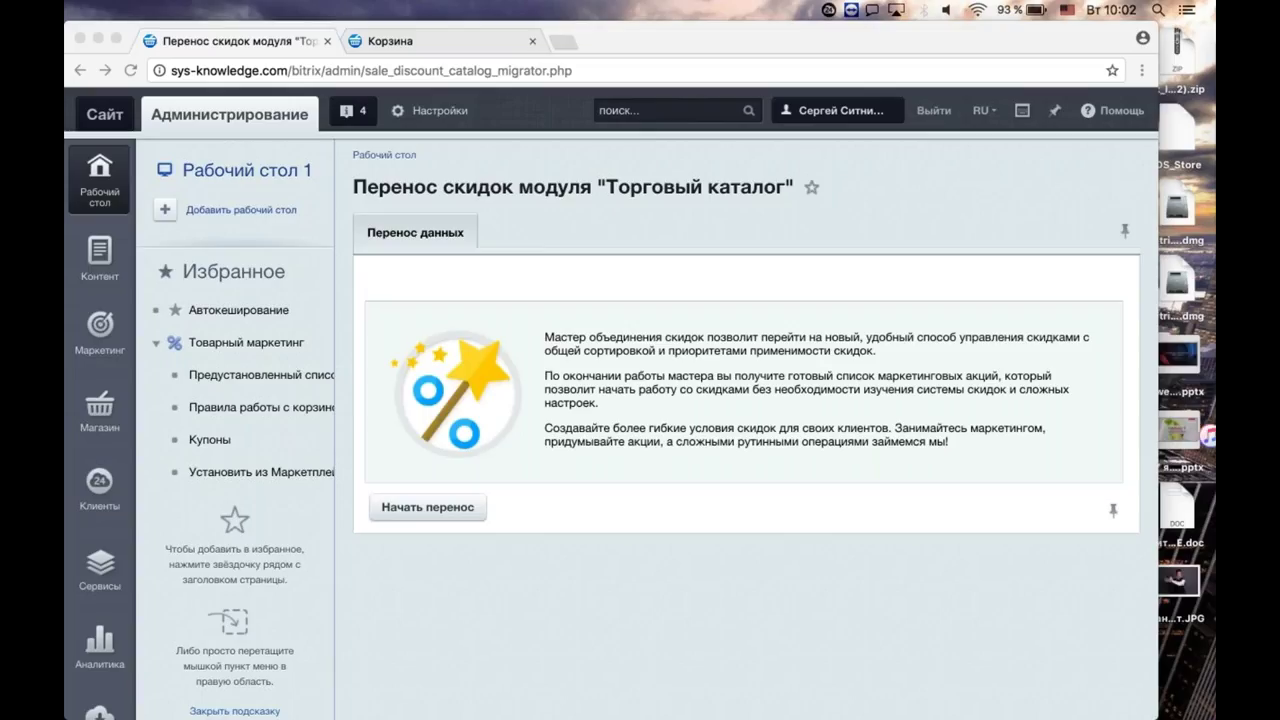
Run the migration wizard that transfers the «Торговый каталог» module's discounts into the shared discount queue.
{"action": "left_click", "coordinate": [869, 333]}
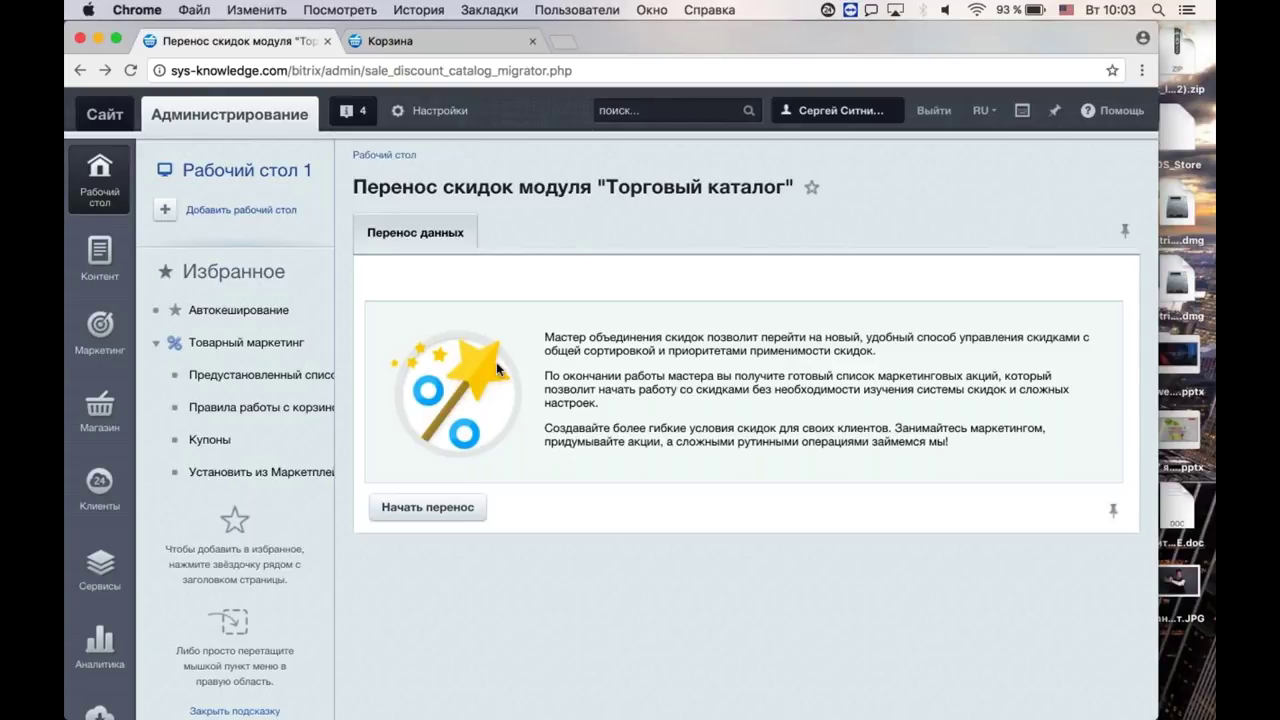
{"action": "left_click", "coordinate": [432, 508]}
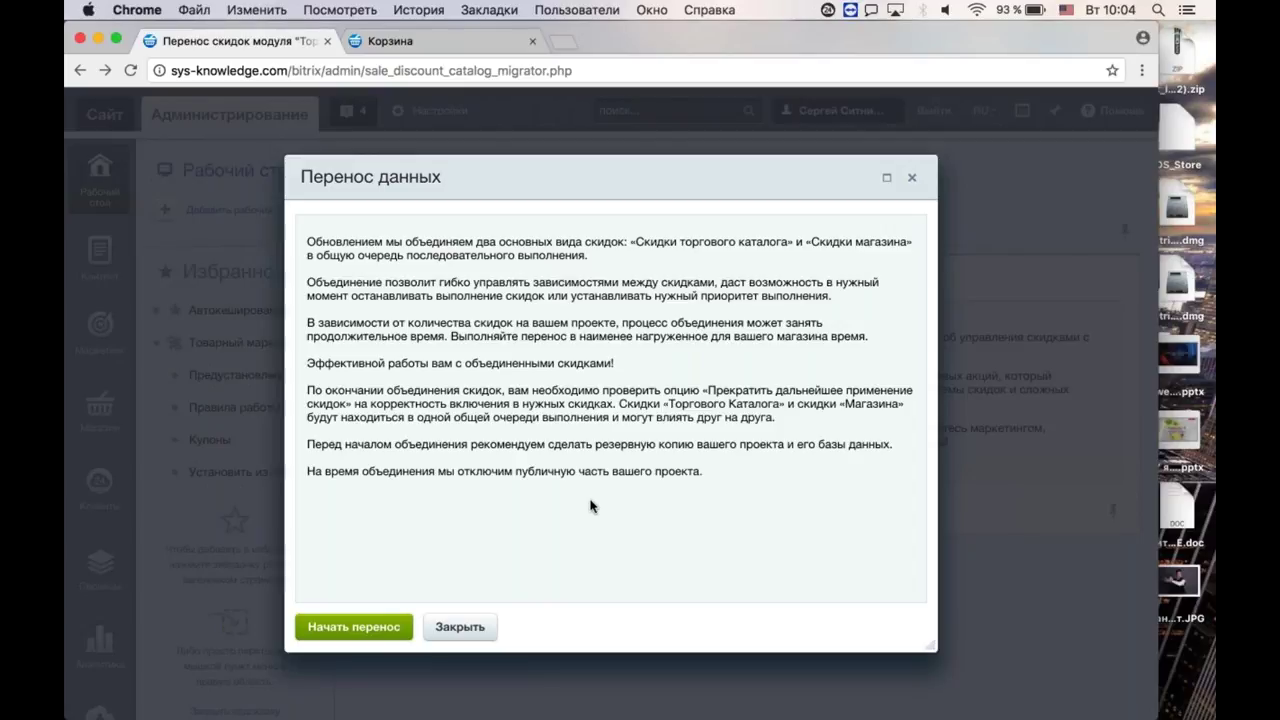
{"action": "left_click", "coordinate": [354, 628]}
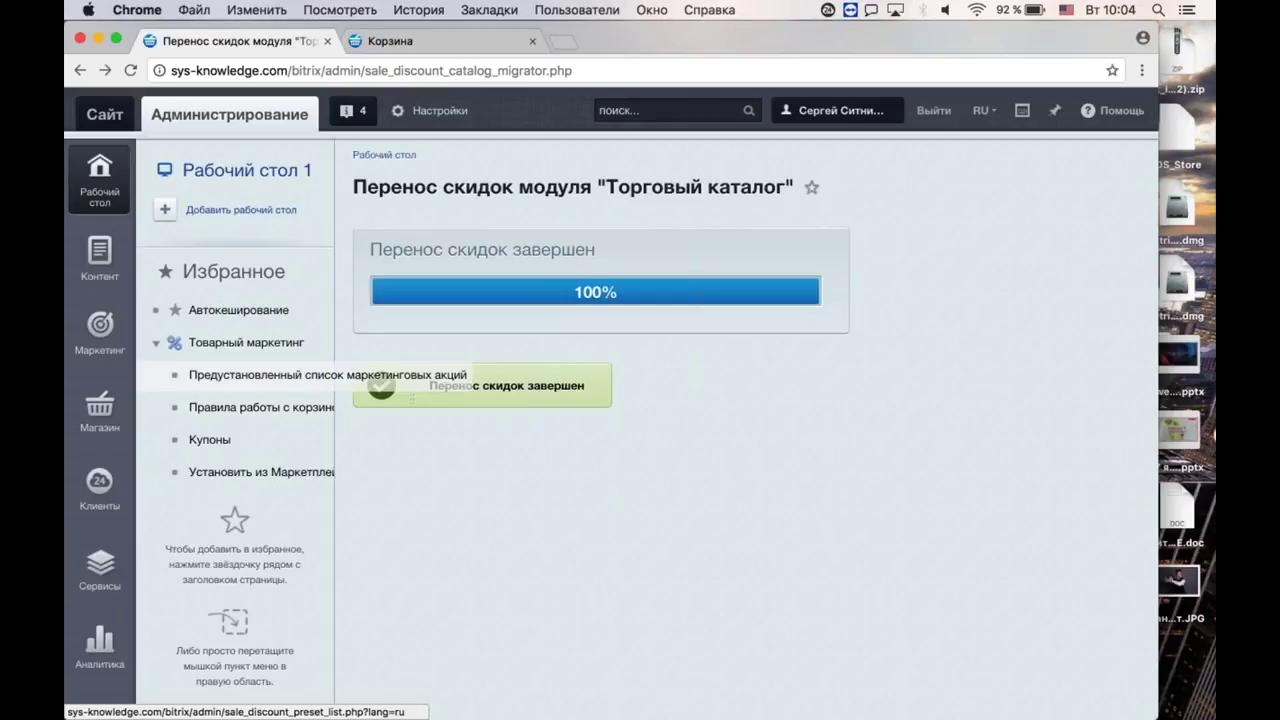
Look over the cart rules list and the preset marketing campaigns for products, delivery and payment.
{"action": "left_click", "coordinate": [293, 408]}
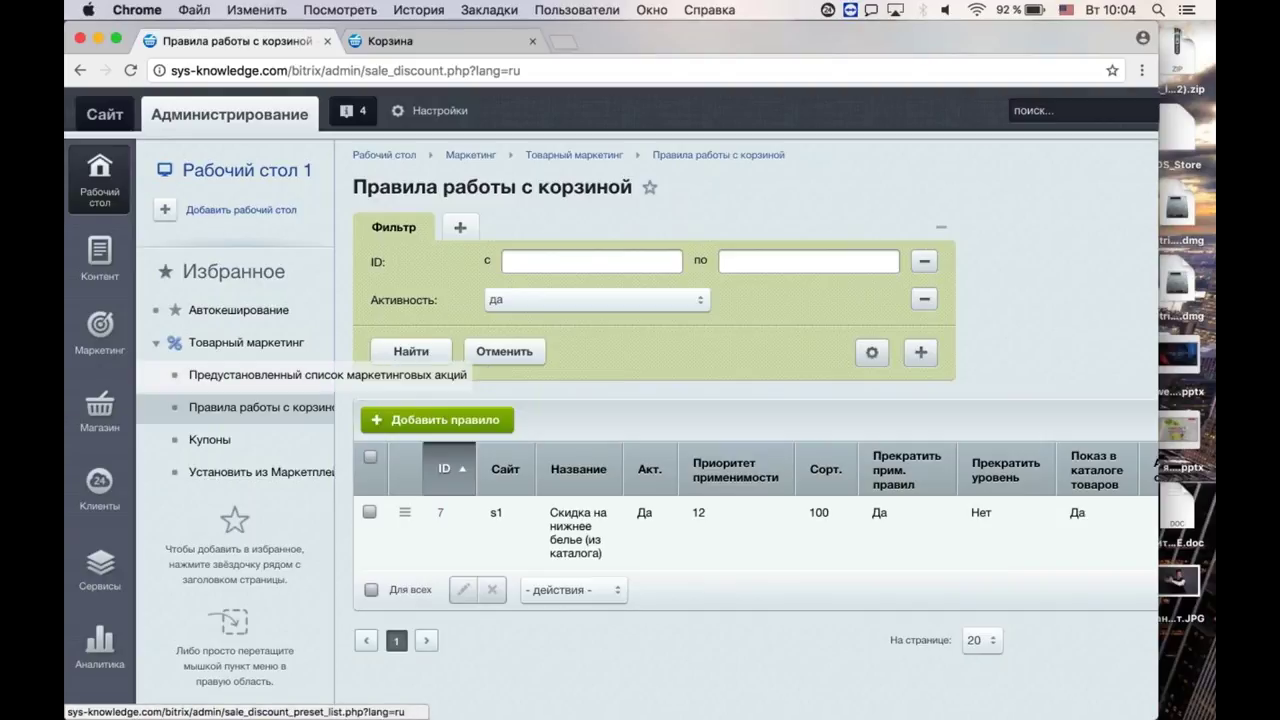
{"action": "left_click", "coordinate": [300, 374]}
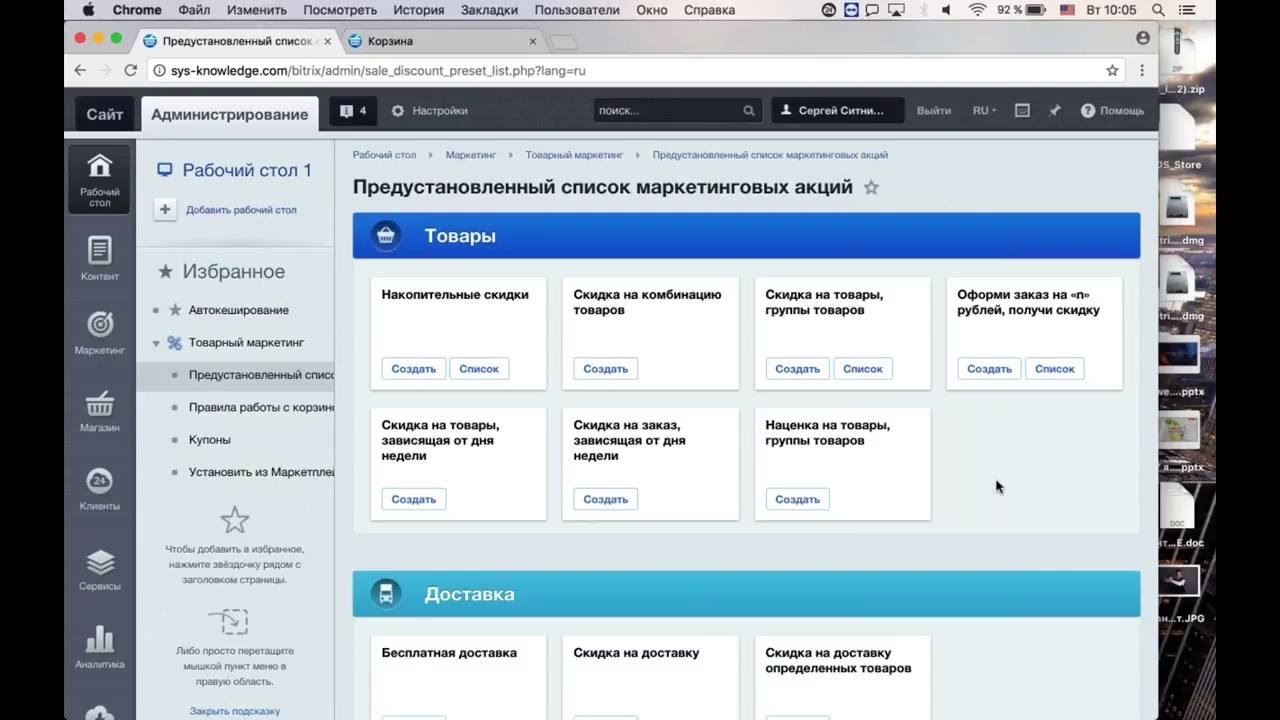
{"action": "scroll", "coordinate": [996, 487], "scroll_direction": "up", "scroll_amount": 1}
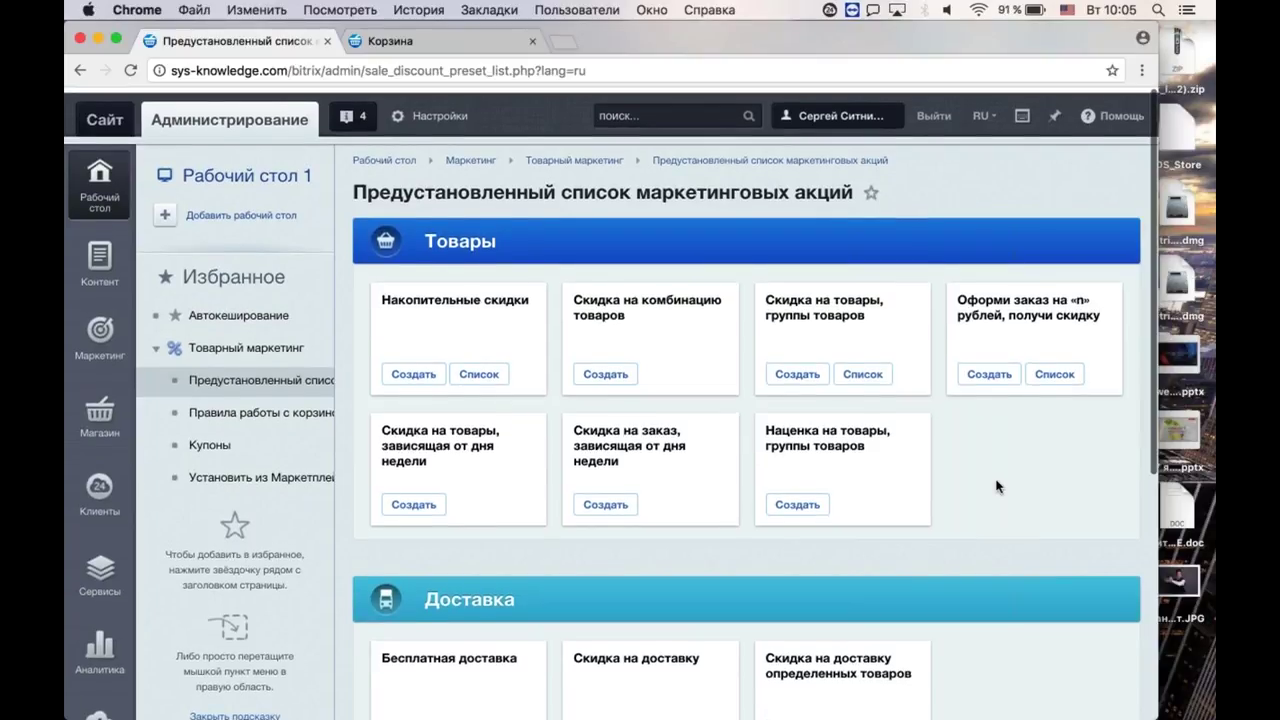
{"action": "scroll", "coordinate": [996, 487], "scroll_direction": "down", "scroll_amount": 5}
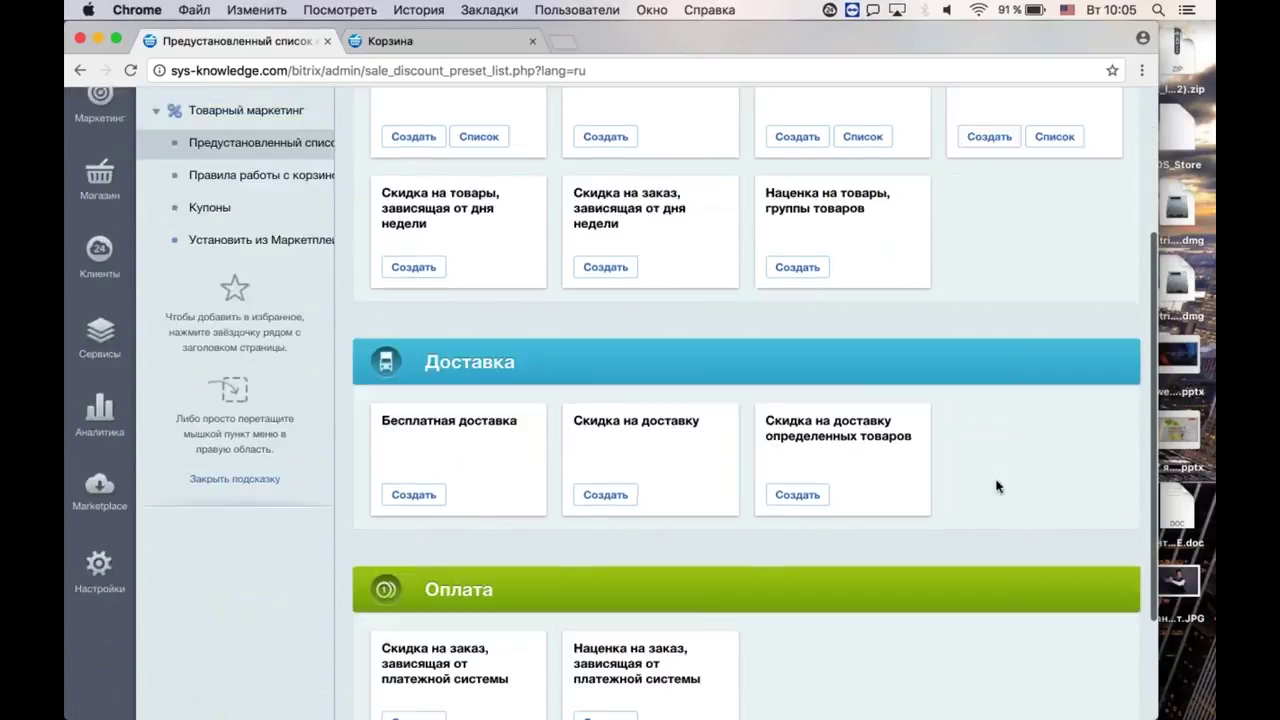
{"action": "scroll", "coordinate": [996, 487], "scroll_direction": "down", "scroll_amount": 1}
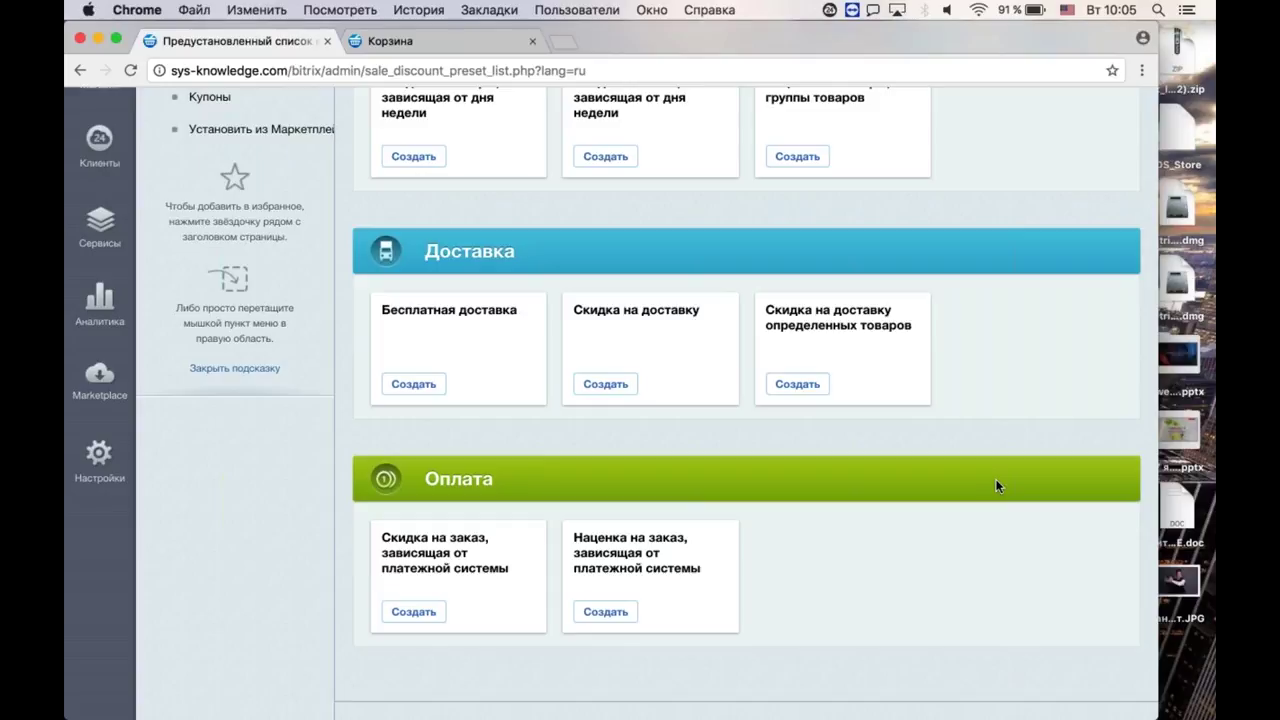
{"action": "scroll", "coordinate": [996, 486], "scroll_direction": "down", "scroll_amount": 1}
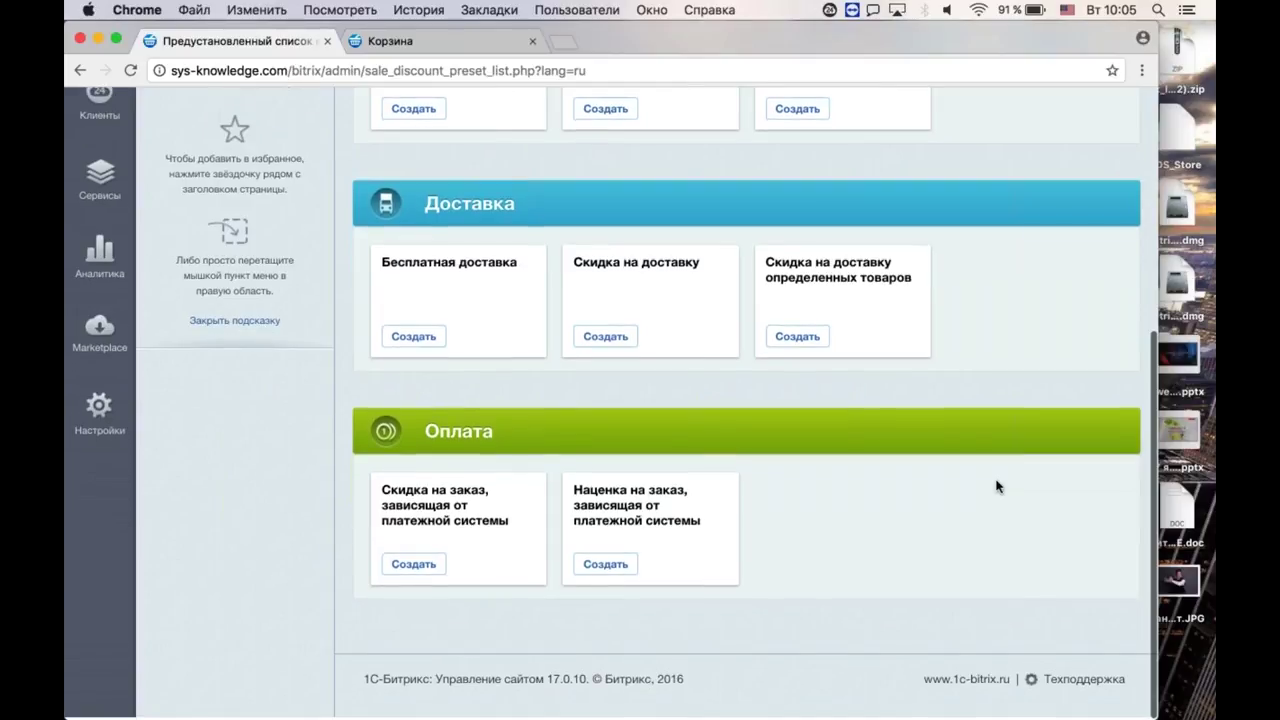
{"action": "scroll", "coordinate": [996, 486], "scroll_direction": "up", "scroll_amount": 5}
{"action": "scroll", "coordinate": [996, 486], "scroll_direction": "up", "scroll_amount": 2}
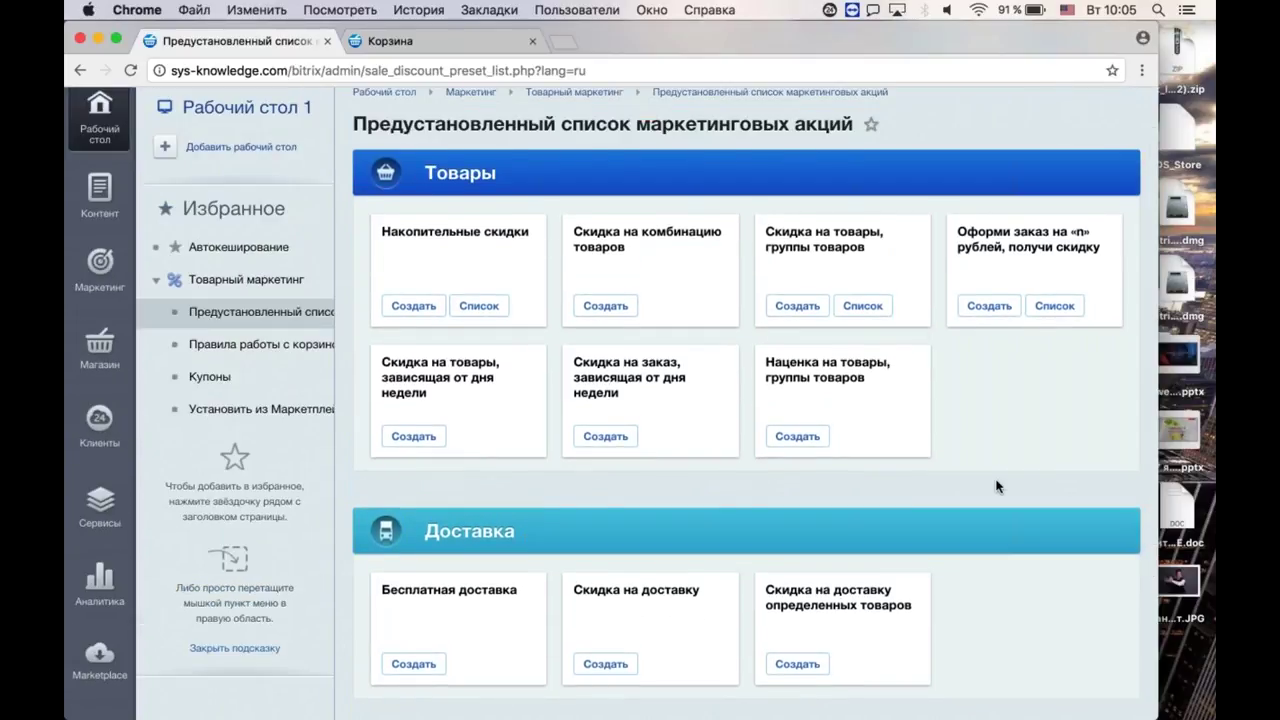
{"action": "scroll", "coordinate": [996, 486], "scroll_direction": "up", "scroll_amount": 2}
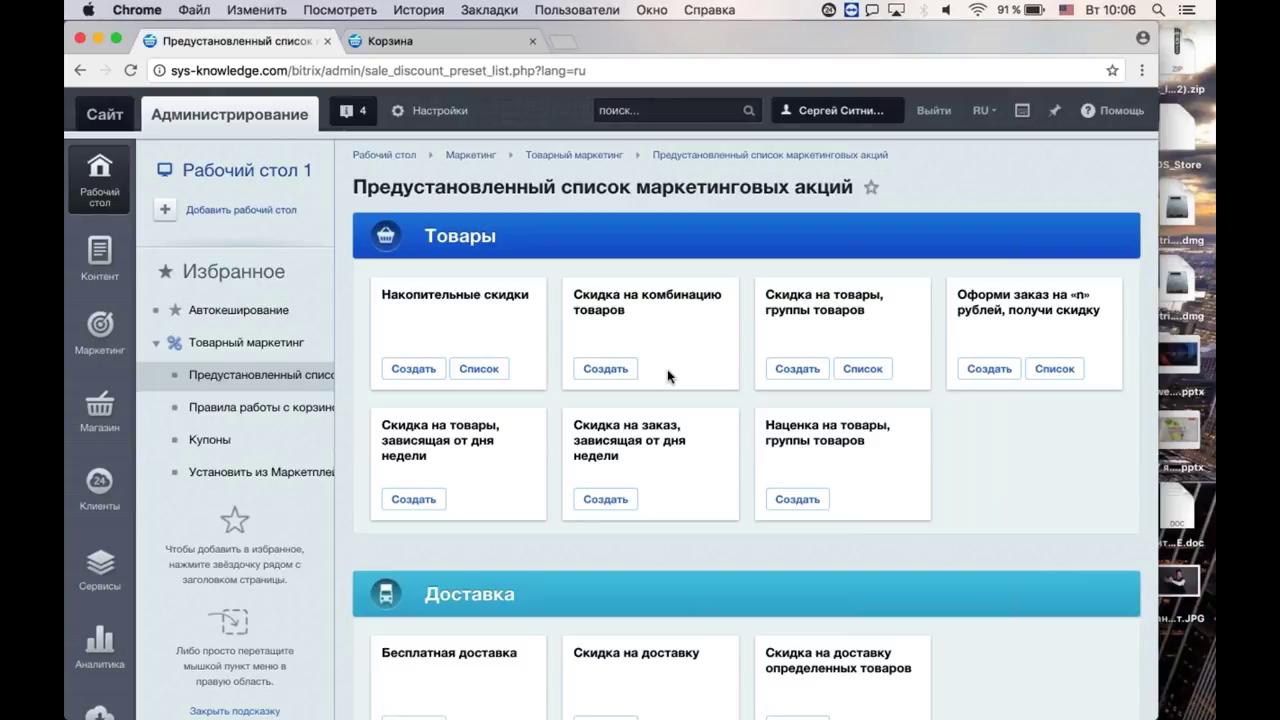
Create a discount from the «Скидка на товары, группы товаров» preset, named «Скидка на штаны», and set it to 15%.
{"action": "left_click", "coordinate": [795, 373]}
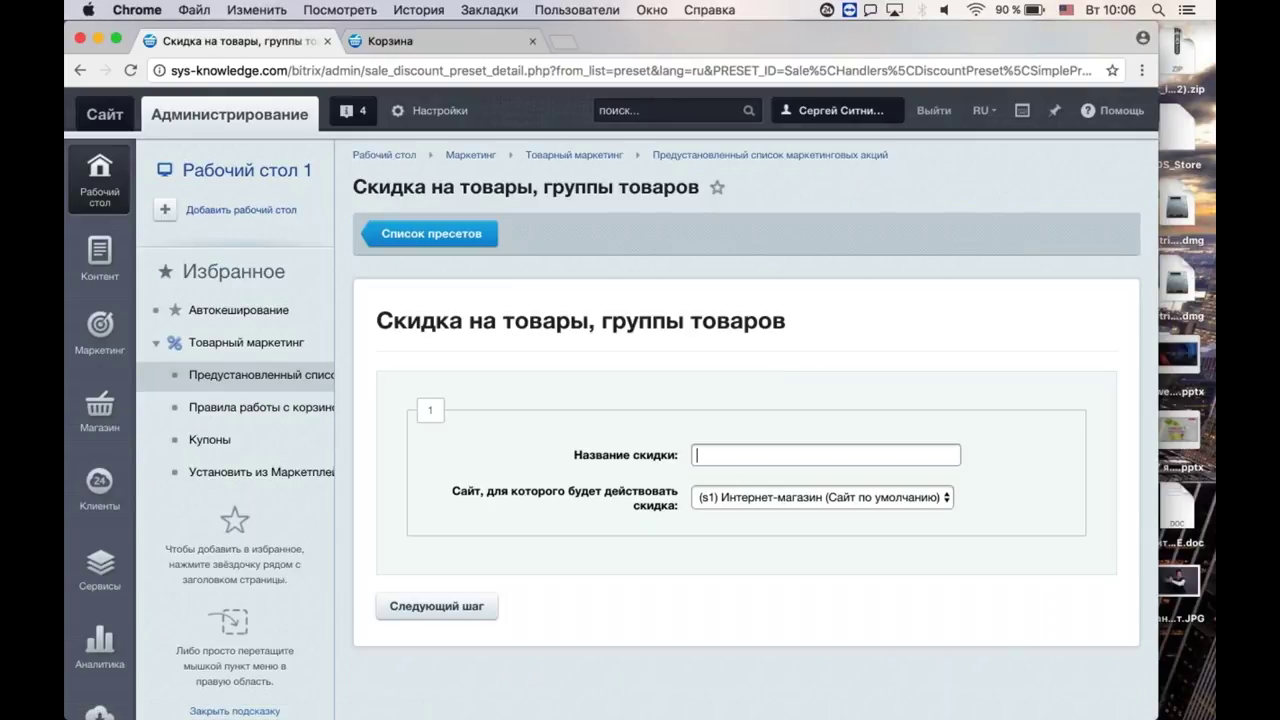
{"action": "type", "text": "Ски"}
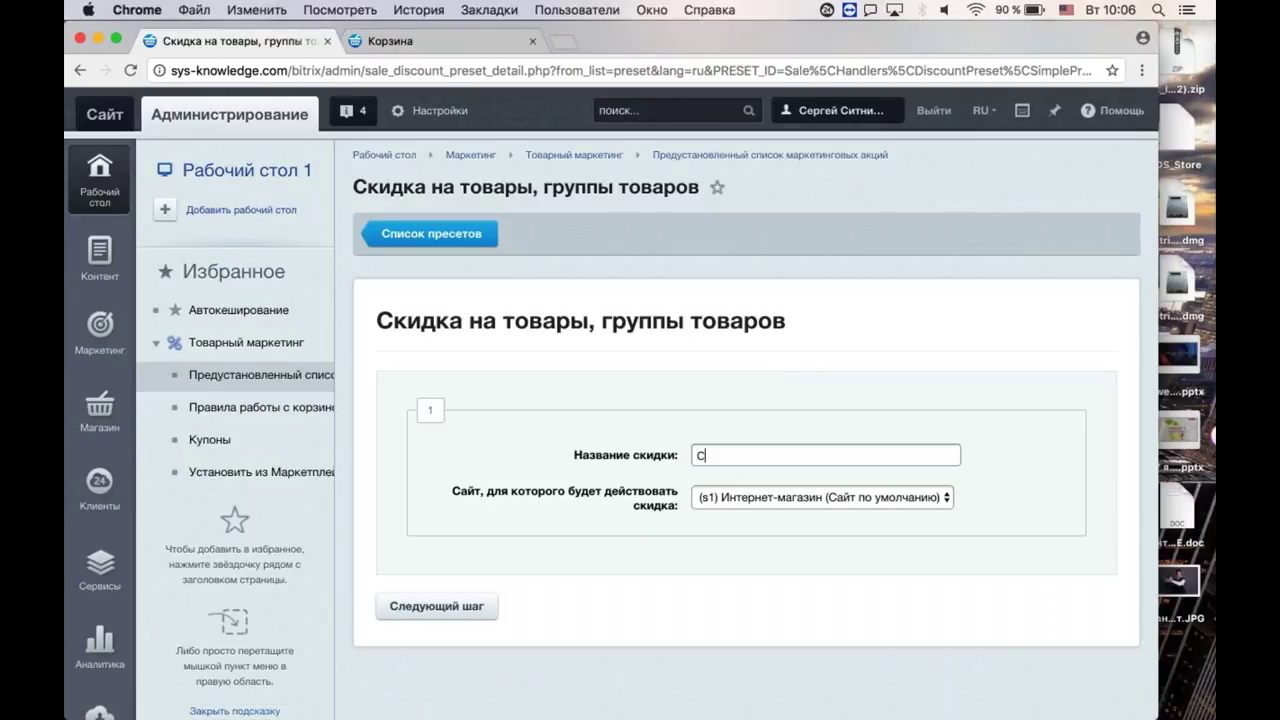
{"action": "key", "text": "BackSpace"}
{"action": "key", "text": "BackSpace"}
{"action": "key", "text": "BackSpace"}
{"action": "type", "text": "Ски"}
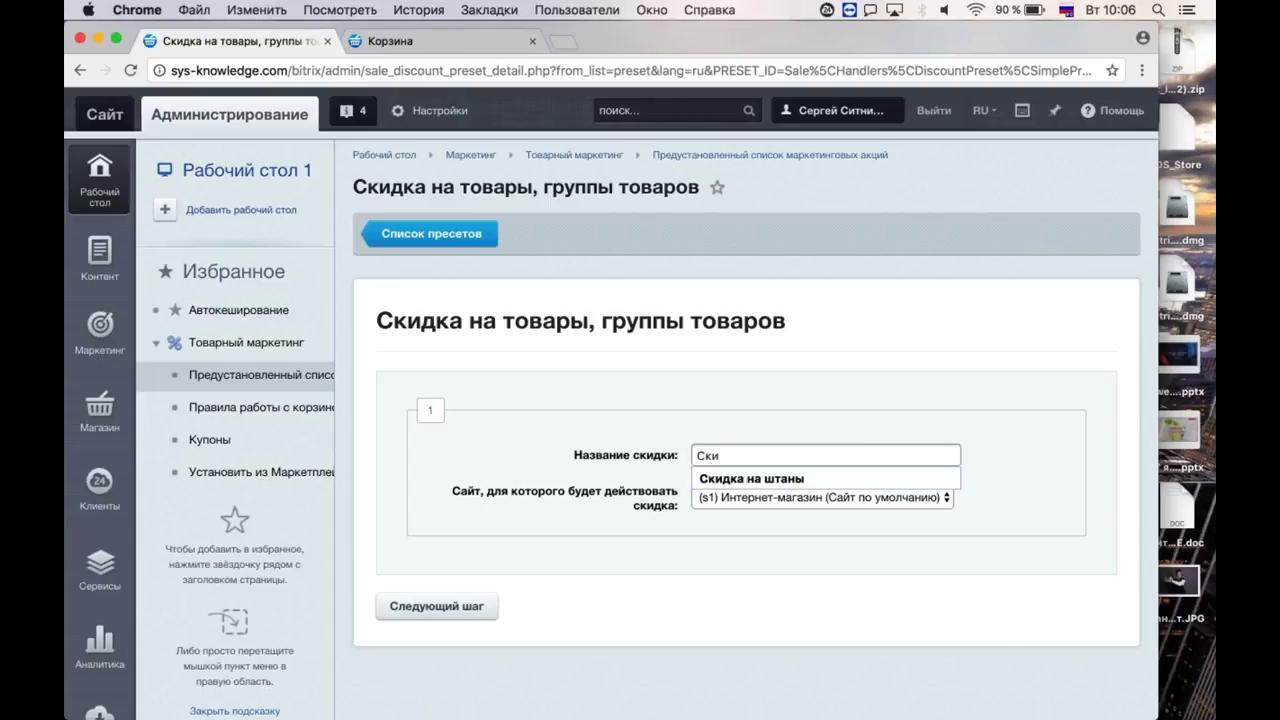
{"action": "key", "text": "Down"}
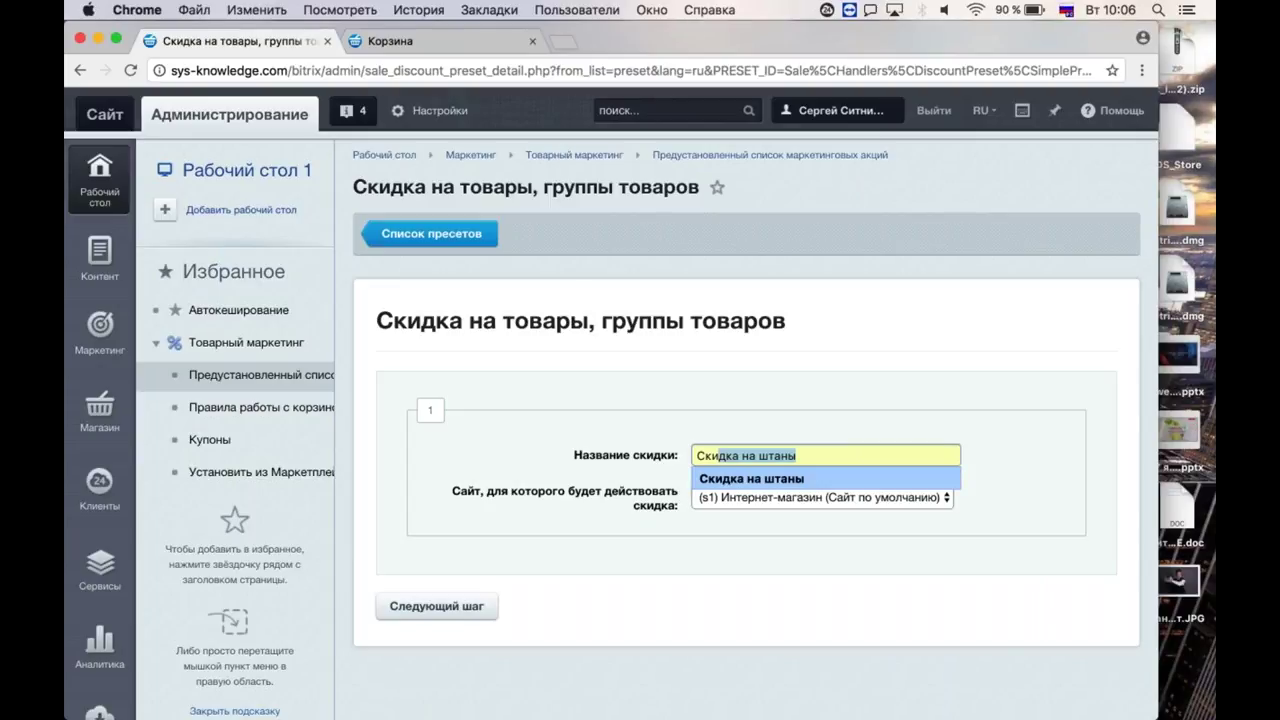
{"action": "left_click", "coordinate": [784, 478]}
{"action": "left_click", "coordinate": [436, 606]}
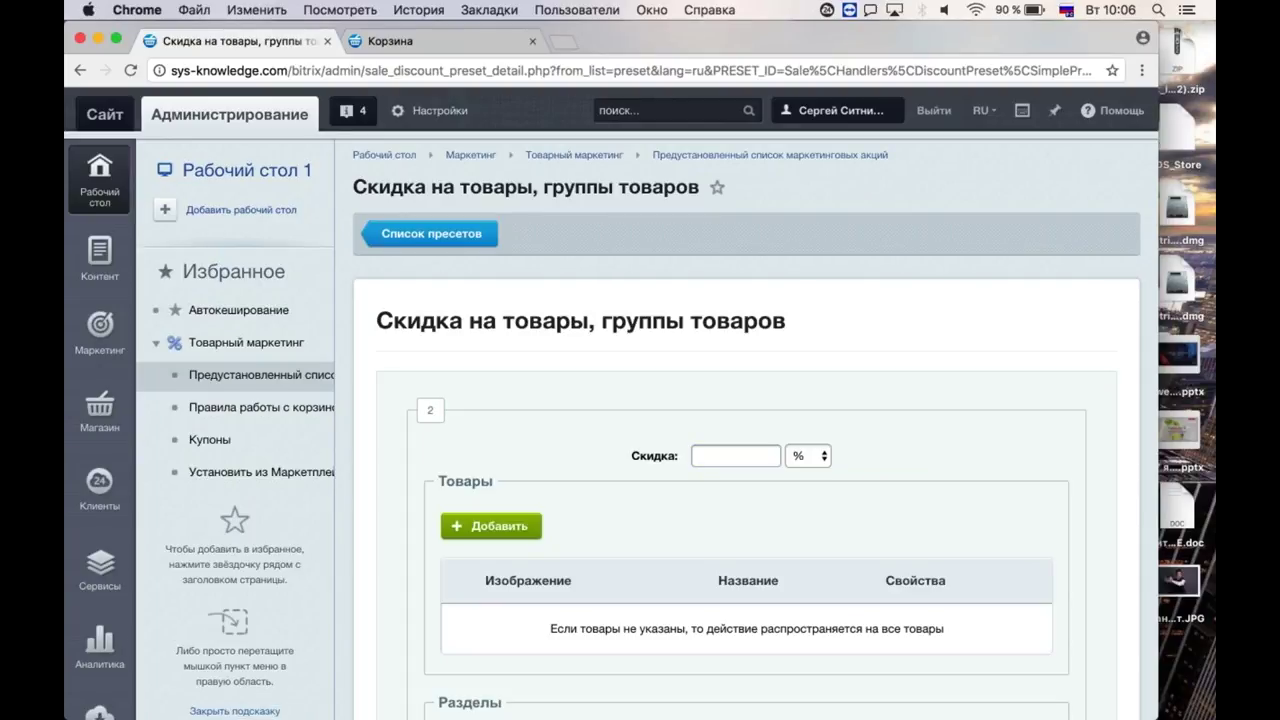
{"action": "type", "text": "15"}
{"action": "left_click", "coordinate": [632, 460]}
Add the section «Штаны» from the «Одежда» infoblock of type «Каталоги» to the discount and continue to the user group settings.
{"action": "scroll", "coordinate": [632, 460], "scroll_direction": "down", "scroll_amount": 3}
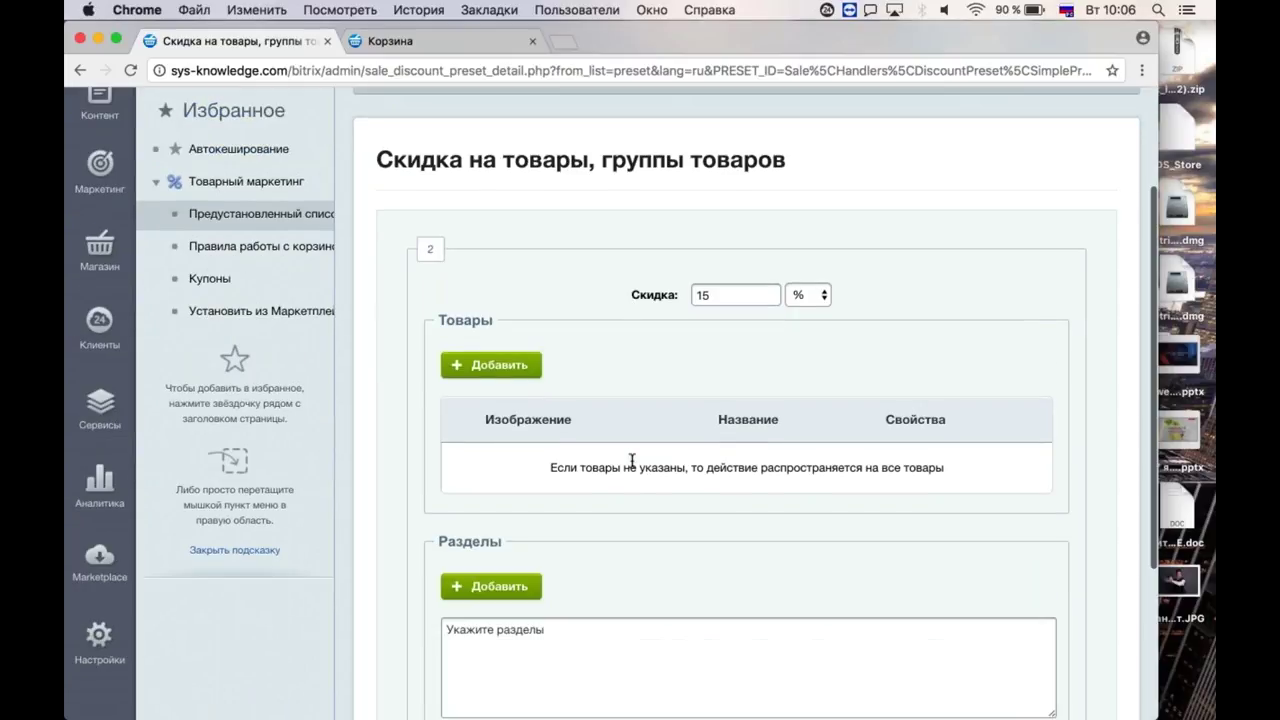
{"action": "scroll", "coordinate": [591, 392], "scroll_direction": "down", "scroll_amount": 3}
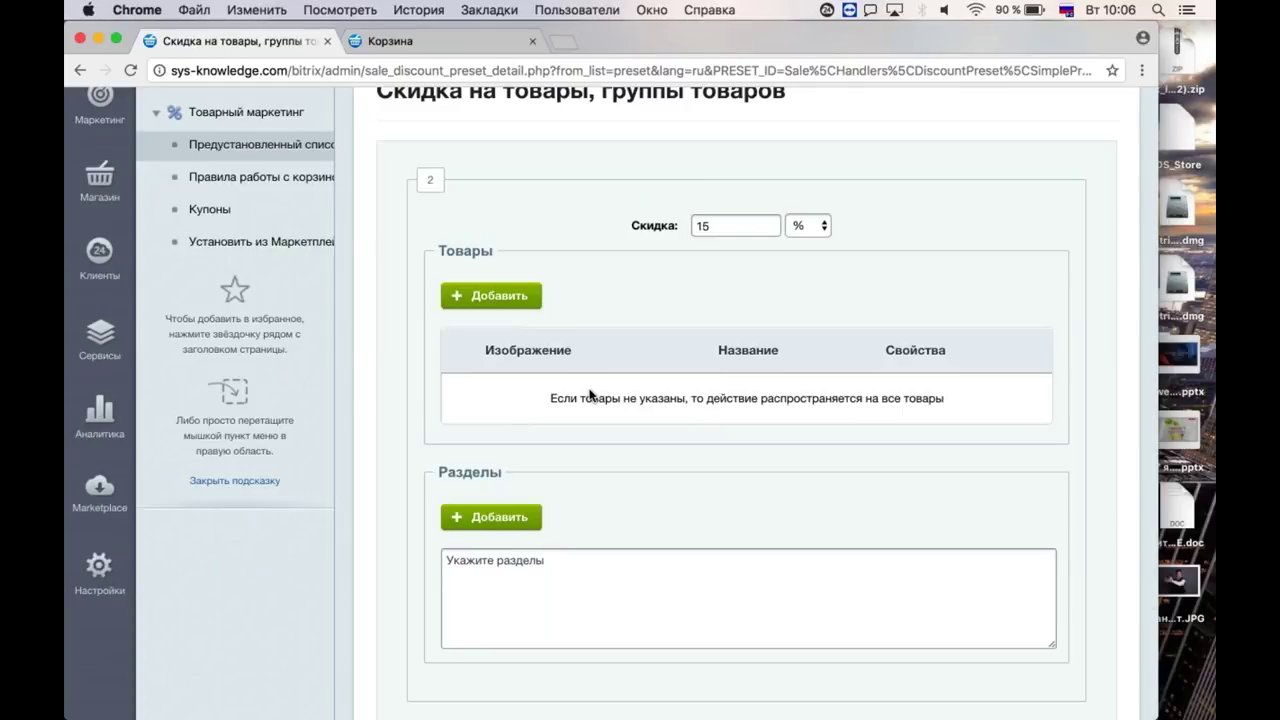
{"action": "left_click", "coordinate": [492, 519]}
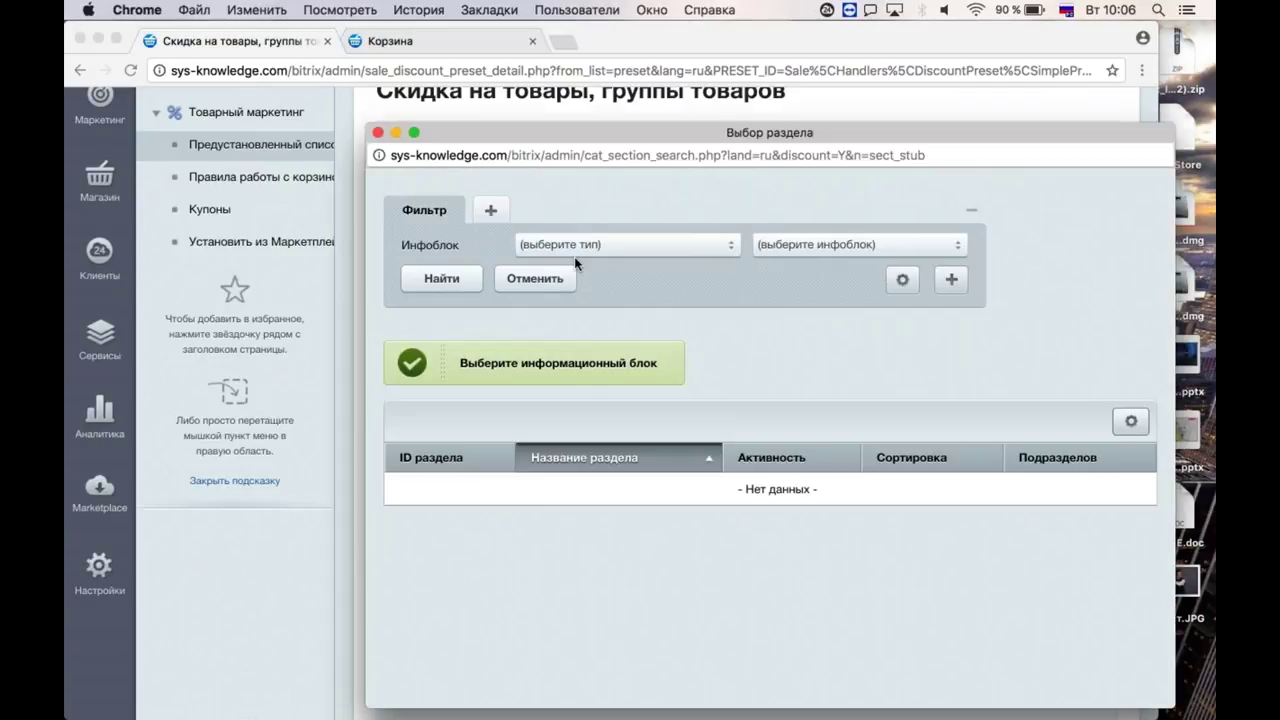
{"action": "left_click", "coordinate": [574, 248]}
{"action": "left_click", "coordinate": [603, 278]}
{"action": "left_click", "coordinate": [776, 244]}
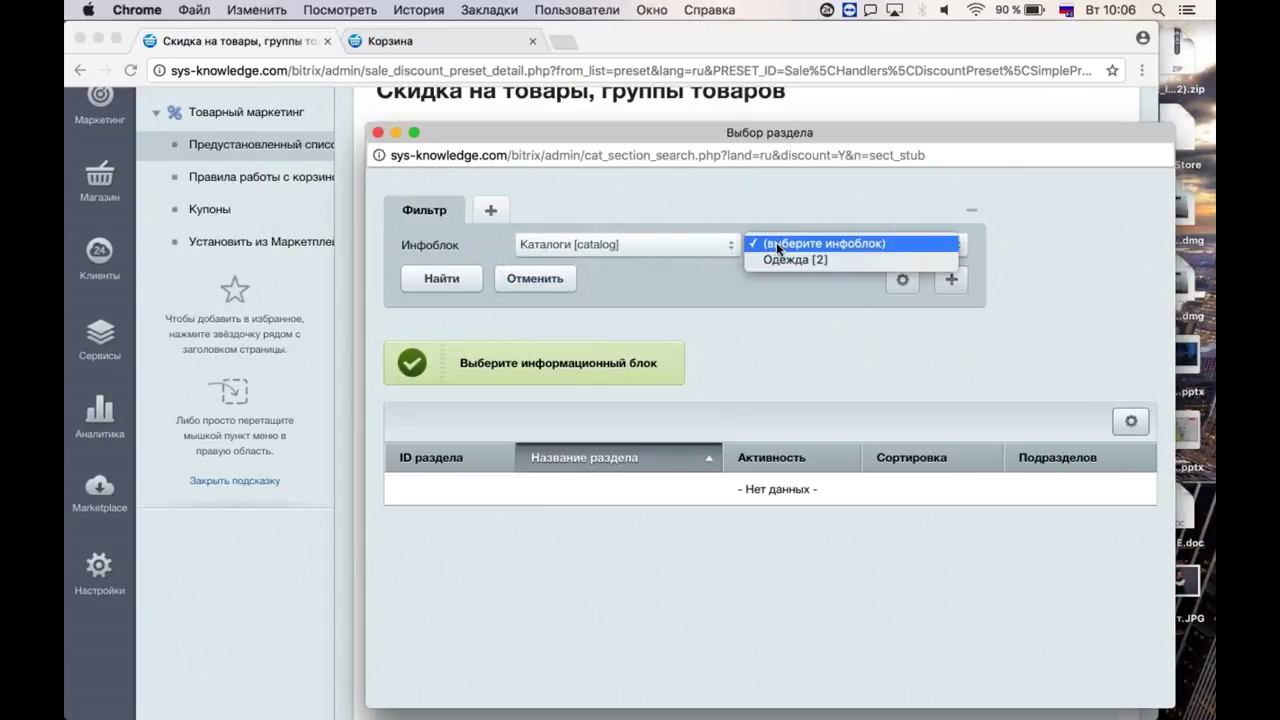
{"action": "left_click", "coordinate": [442, 279]}
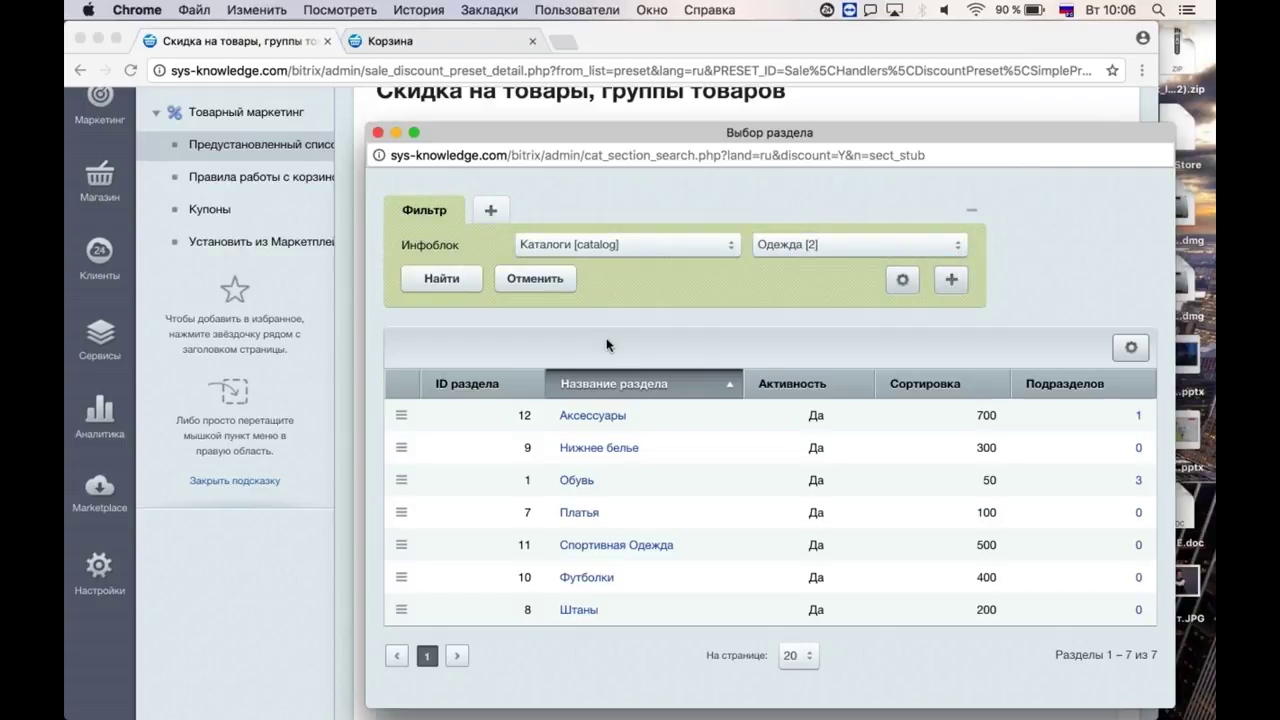
{"action": "left_click", "coordinate": [402, 609]}
{"action": "left_click", "coordinate": [412, 646]}
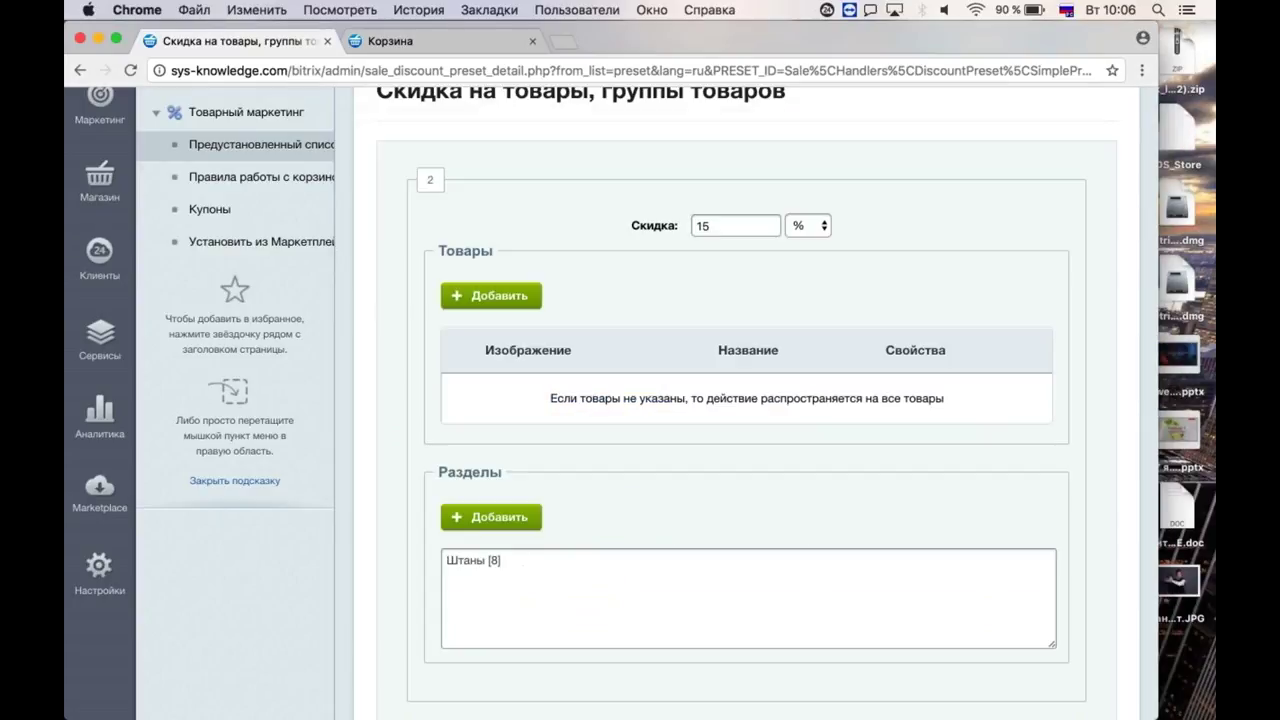
{"action": "scroll", "coordinate": [747, 400], "scroll_direction": "up", "scroll_amount": 2}
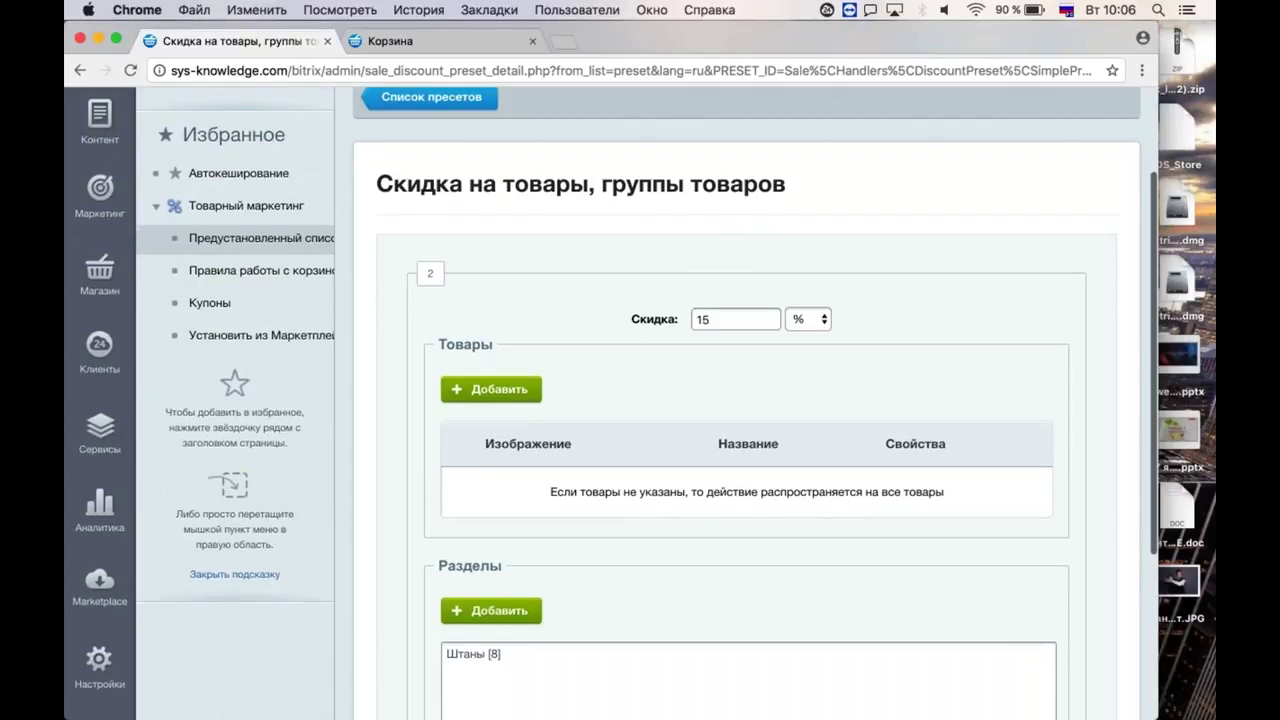
{"action": "scroll", "coordinate": [747, 400], "scroll_direction": "down", "scroll_amount": 4}
{"action": "scroll", "coordinate": [577, 600], "scroll_direction": "down", "scroll_amount": 1}
{"action": "left_click", "coordinate": [577, 597]}
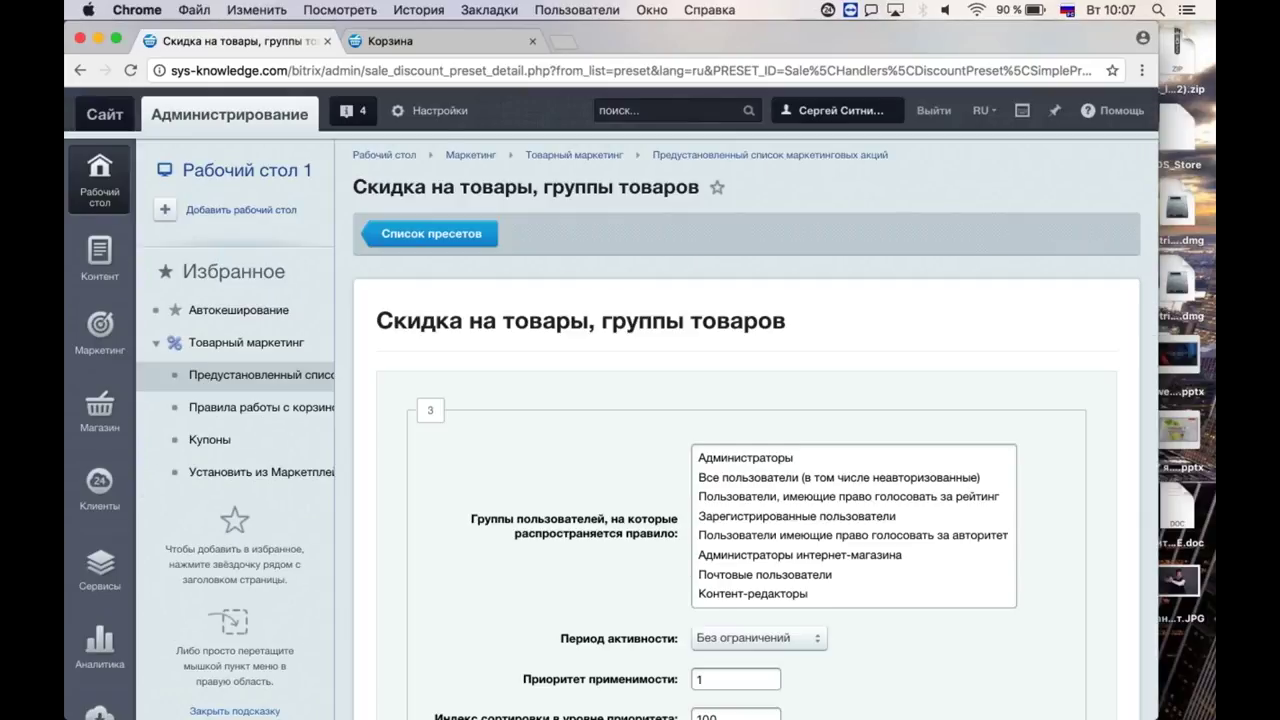
Apply the discount rule to all user groups, from «Администраторы» to «Контент-редакторы».
{"action": "scroll", "coordinate": [612, 403], "scroll_direction": "down", "scroll_amount": 3}
{"action": "scroll", "coordinate": [612, 403], "scroll_direction": "down", "scroll_amount": 1}
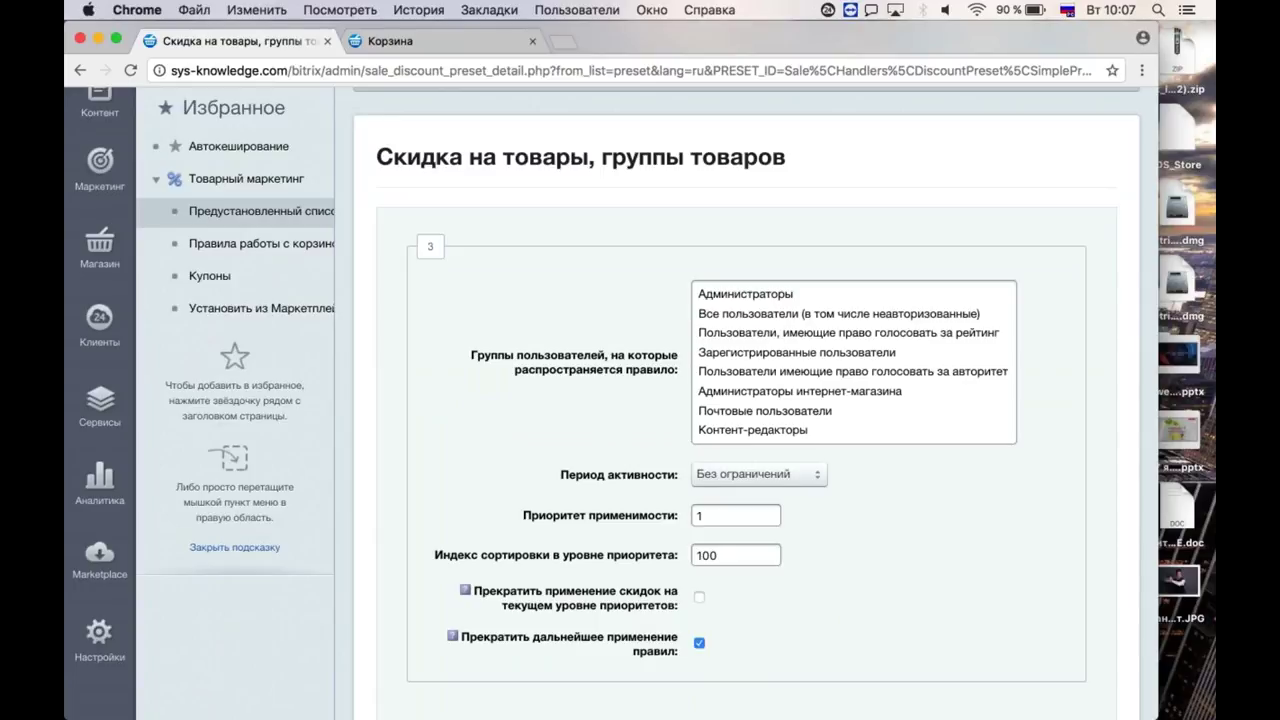
{"action": "left_click", "coordinate": [813, 298]}
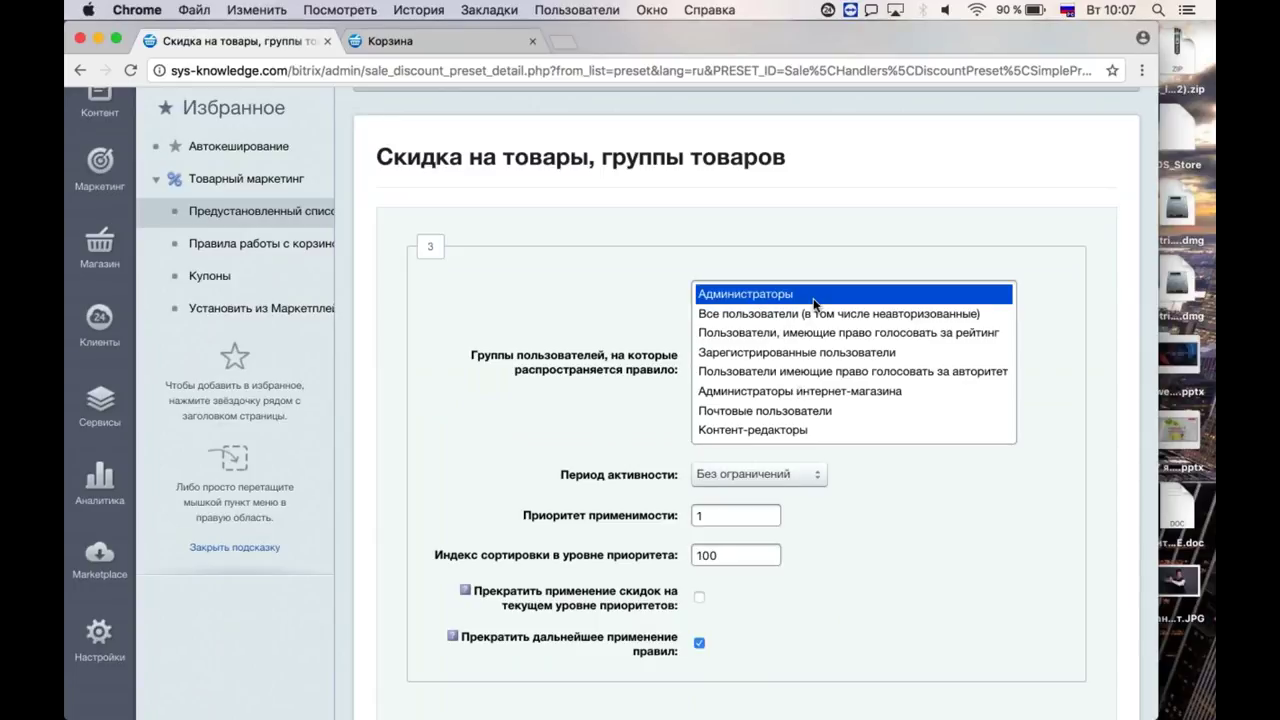
{"action": "key", "text": "shift+Down"}
{"action": "key", "text": "shift+Down"}
{"action": "key", "text": "shift+Down"}
{"action": "key", "text": "shift+Down"}
{"action": "key", "text": "shift+Down"}
{"action": "key", "text": "shift+Down"}
{"action": "key", "text": "shift+Down"}
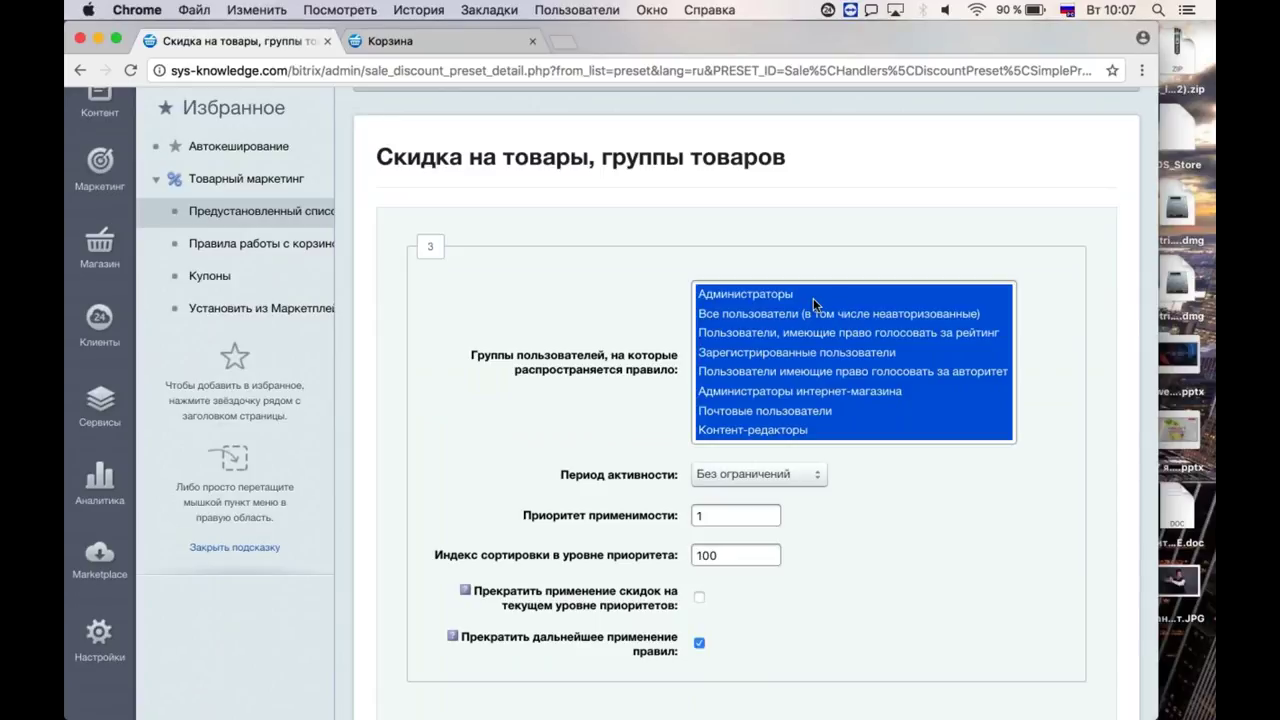
{"action": "left_click", "coordinate": [604, 432]}
Review the discount's activity period, priority and stop options, and save the discount with these settings.
{"action": "scroll", "coordinate": [601, 446], "scroll_direction": "up", "scroll_amount": 1}
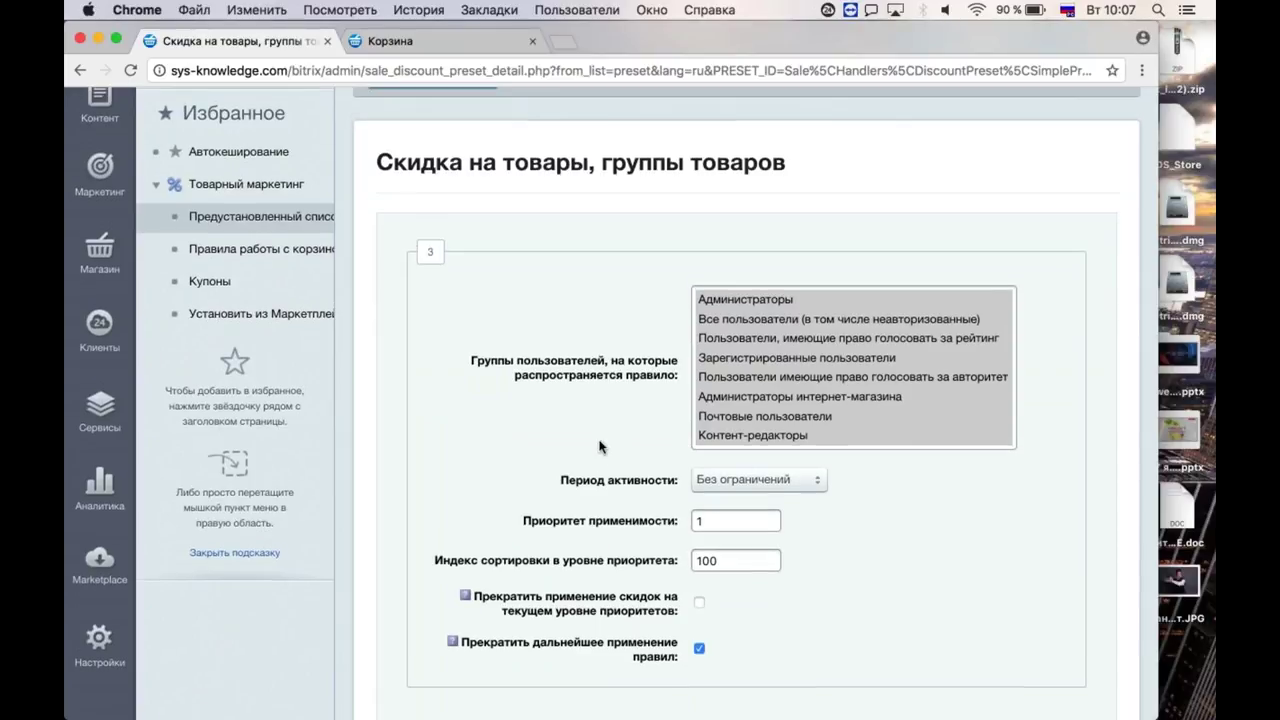
{"action": "scroll", "coordinate": [601, 446], "scroll_direction": "up", "scroll_amount": 1}
{"action": "scroll", "coordinate": [601, 446], "scroll_direction": "down", "scroll_amount": 2}
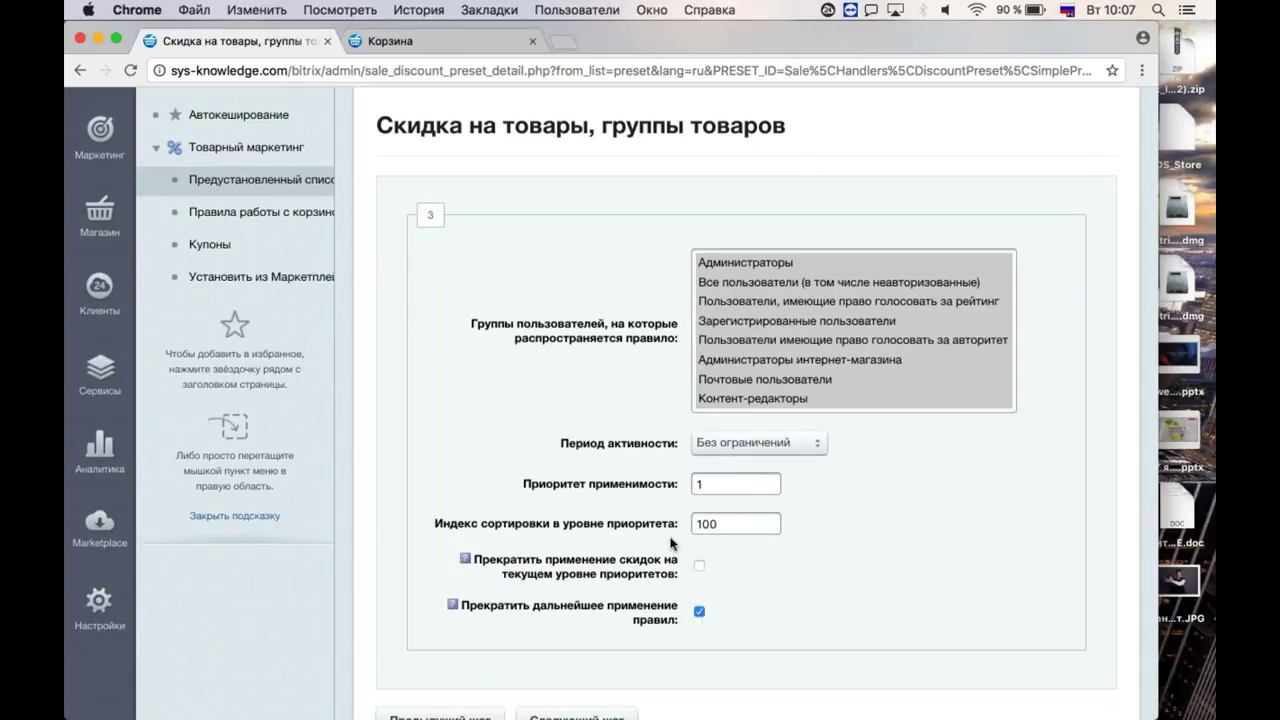
{"action": "scroll", "coordinate": [670, 543], "scroll_direction": "up", "scroll_amount": 1}
{"action": "scroll", "coordinate": [670, 543], "scroll_direction": "down", "scroll_amount": 2}
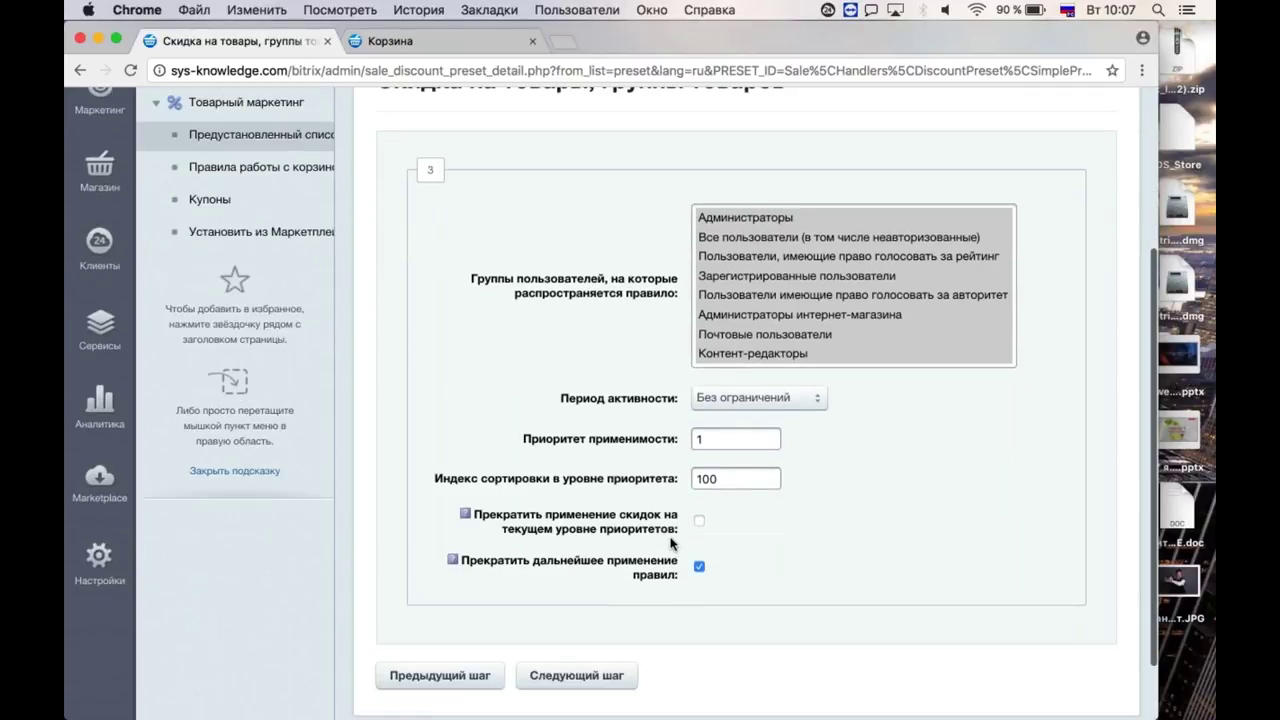
{"action": "left_click", "coordinate": [576, 676]}
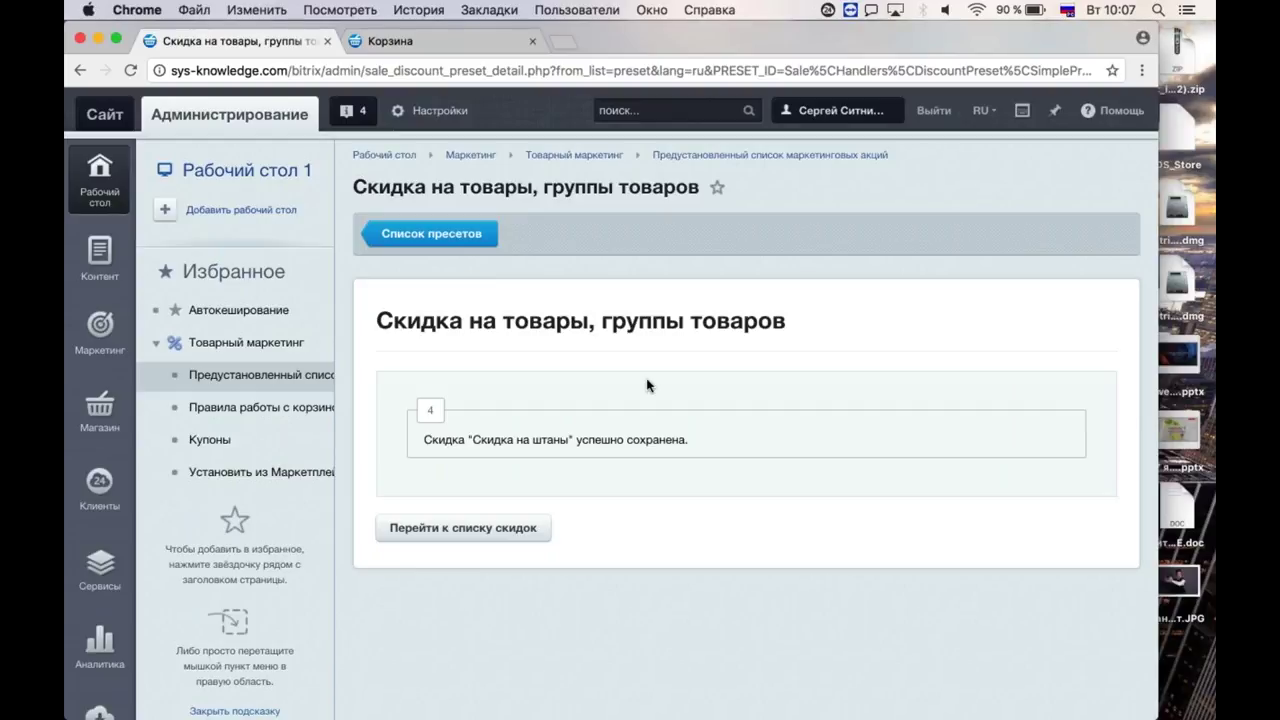
Check the discounted prices of the products in the storefront's «Штаны» category.
{"action": "left_click", "coordinate": [457, 42]}
{"action": "scroll", "coordinate": [449, 352], "scroll_direction": "down", "scroll_amount": 2}
{"action": "scroll", "coordinate": [449, 352], "scroll_direction": "up", "scroll_amount": 2}
{"action": "scroll", "coordinate": [449, 352], "scroll_direction": "up", "scroll_amount": 3}
{"action": "left_click", "coordinate": [351, 268]}
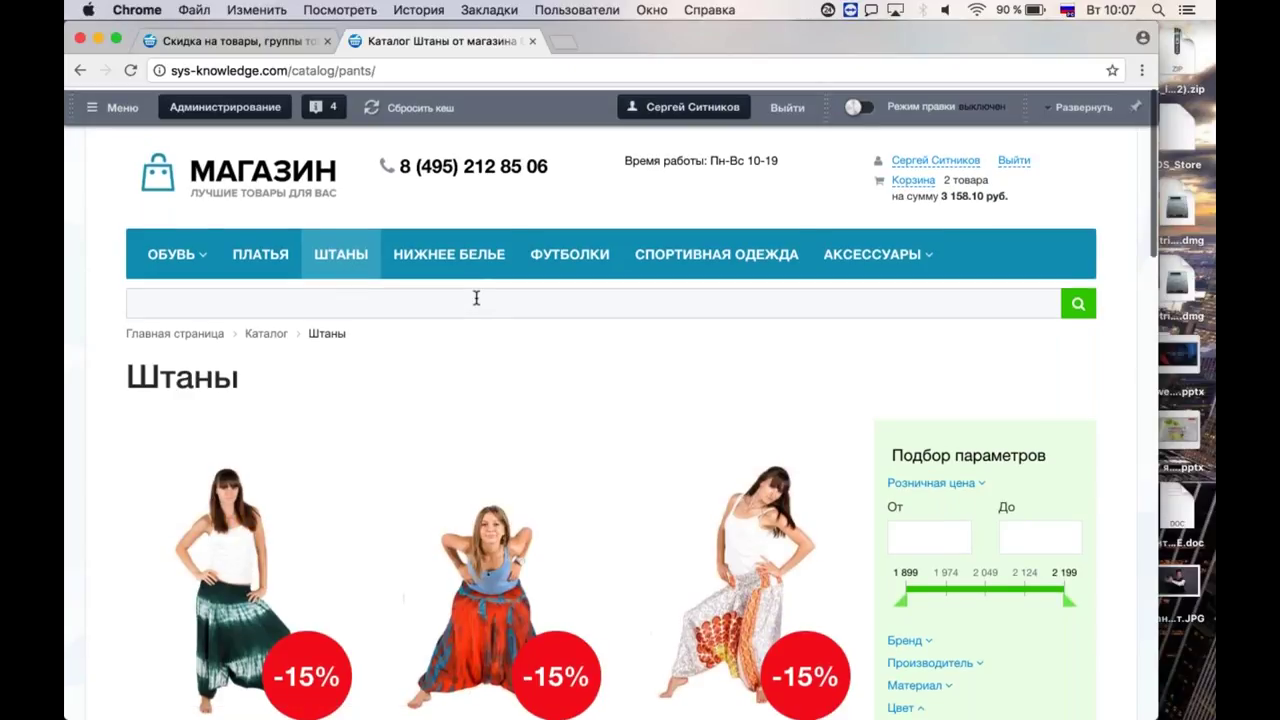
{"action": "scroll", "coordinate": [474, 296], "scroll_direction": "down", "scroll_amount": 3}
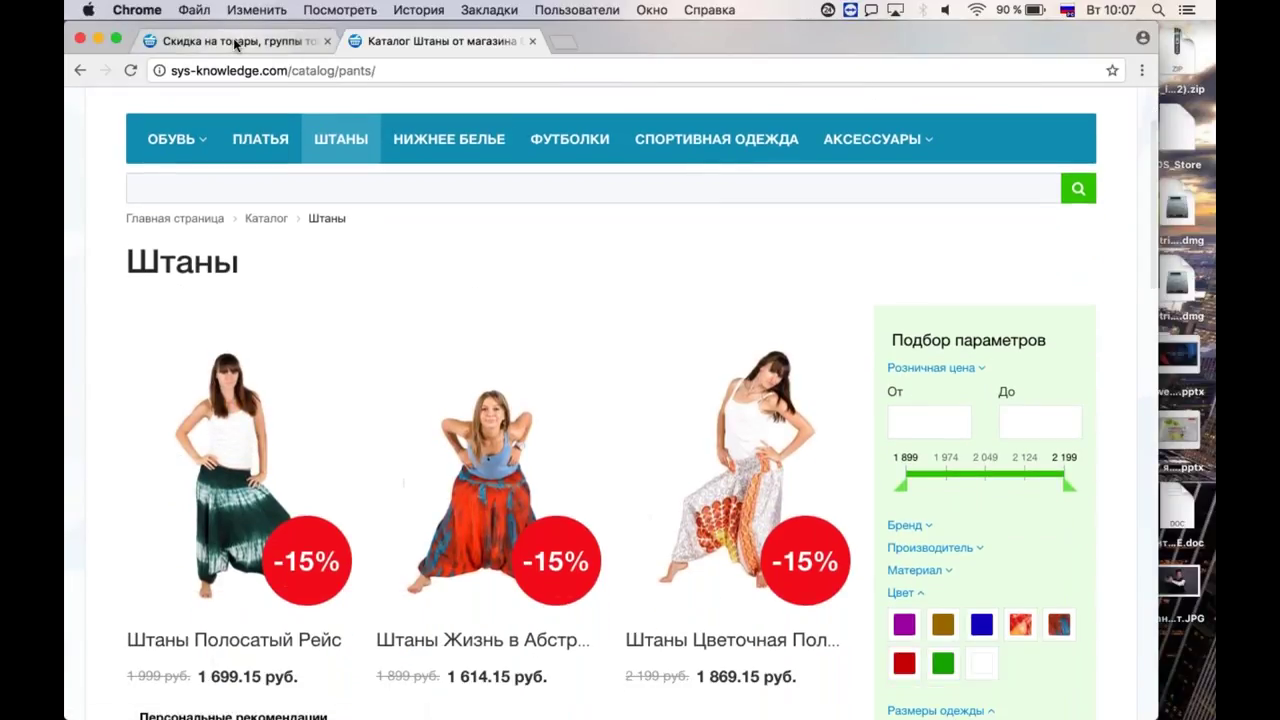
Return to the site administration and reopen the preset list of marketing campaigns.
{"action": "left_click", "coordinate": [236, 44]}
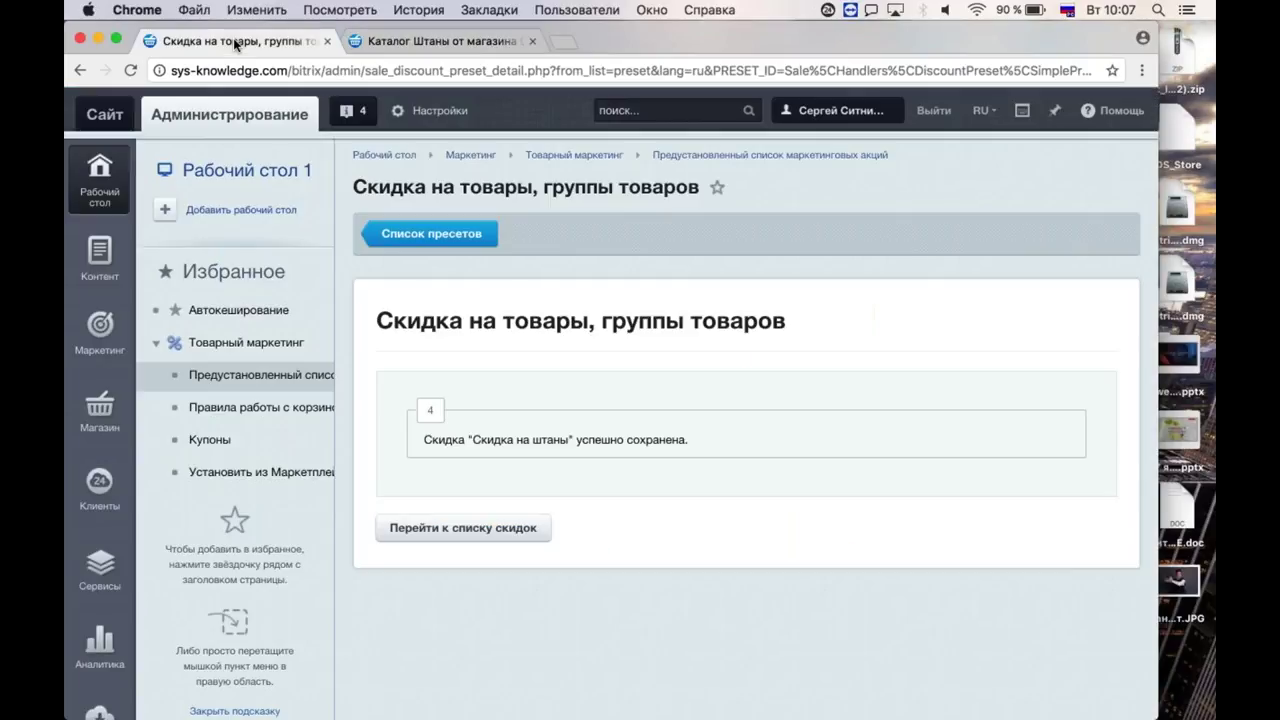
{"action": "left_click", "coordinate": [263, 383]}
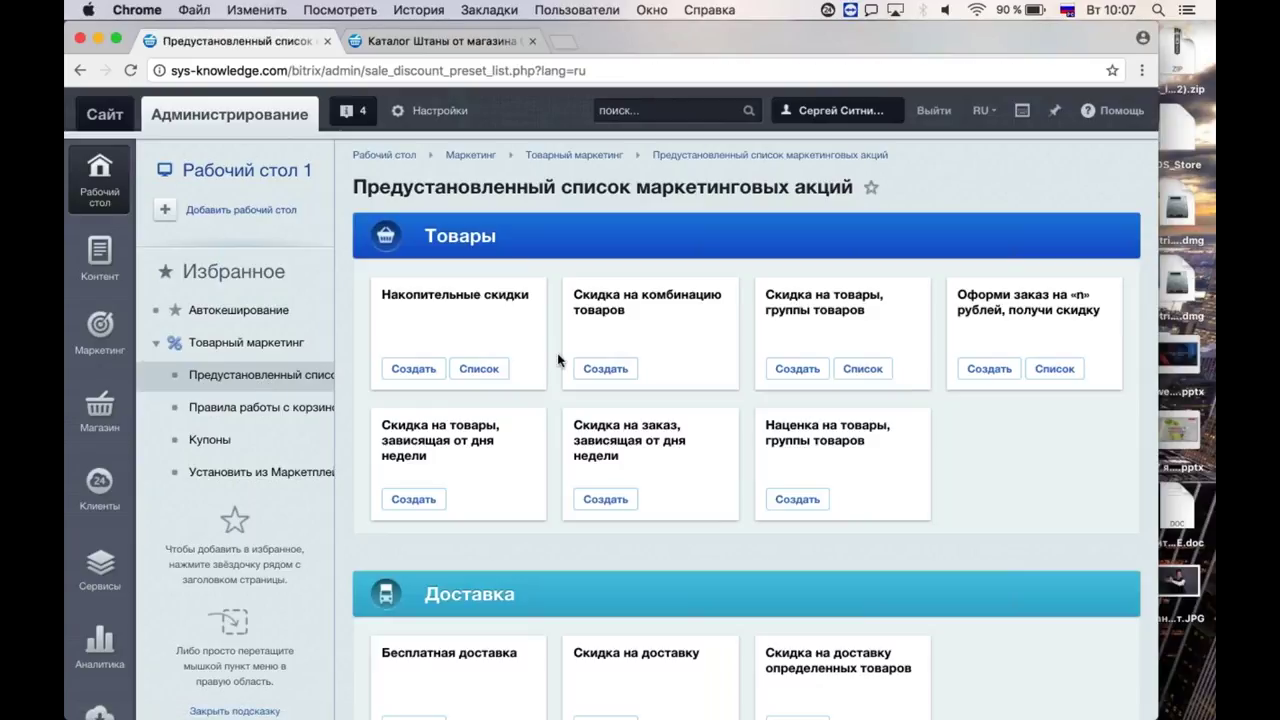
Open the «Скидка на штаны» discount from the rules of the «Скидка на товары, группы товаров» preset and proceed to its discount settings.
{"action": "left_click", "coordinate": [849, 372]}
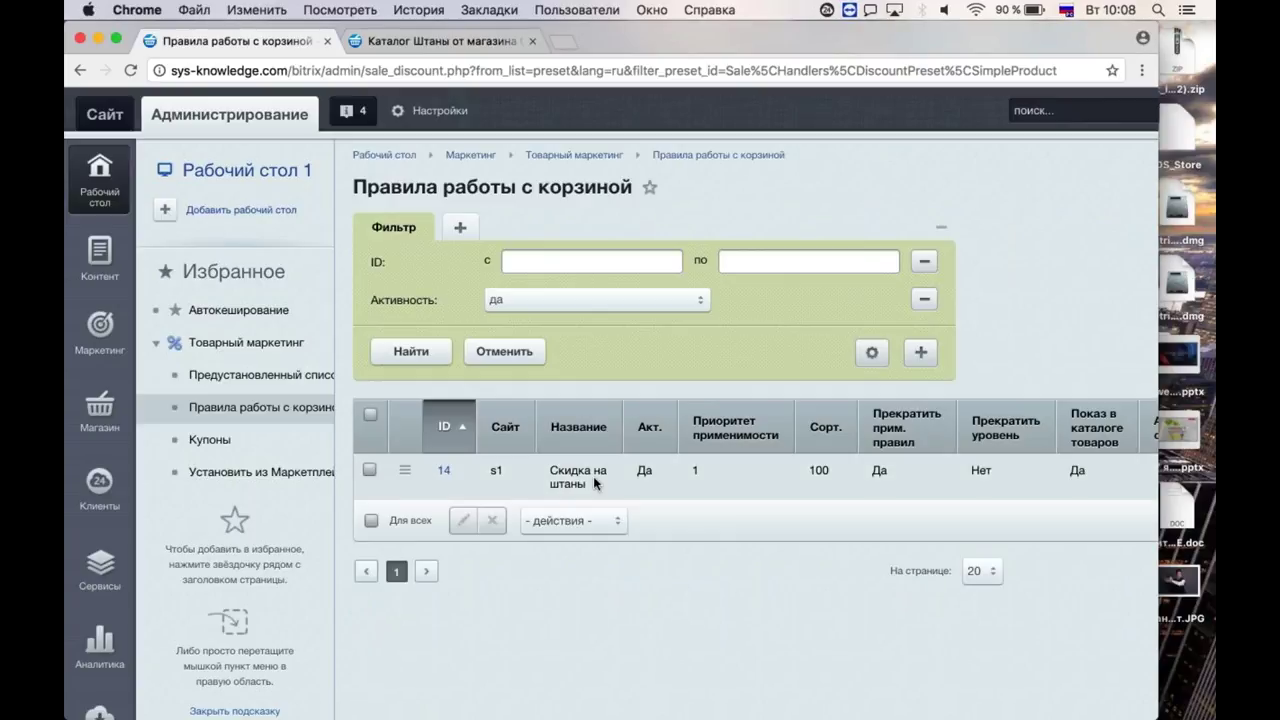
{"action": "left_click", "coordinate": [593, 478]}
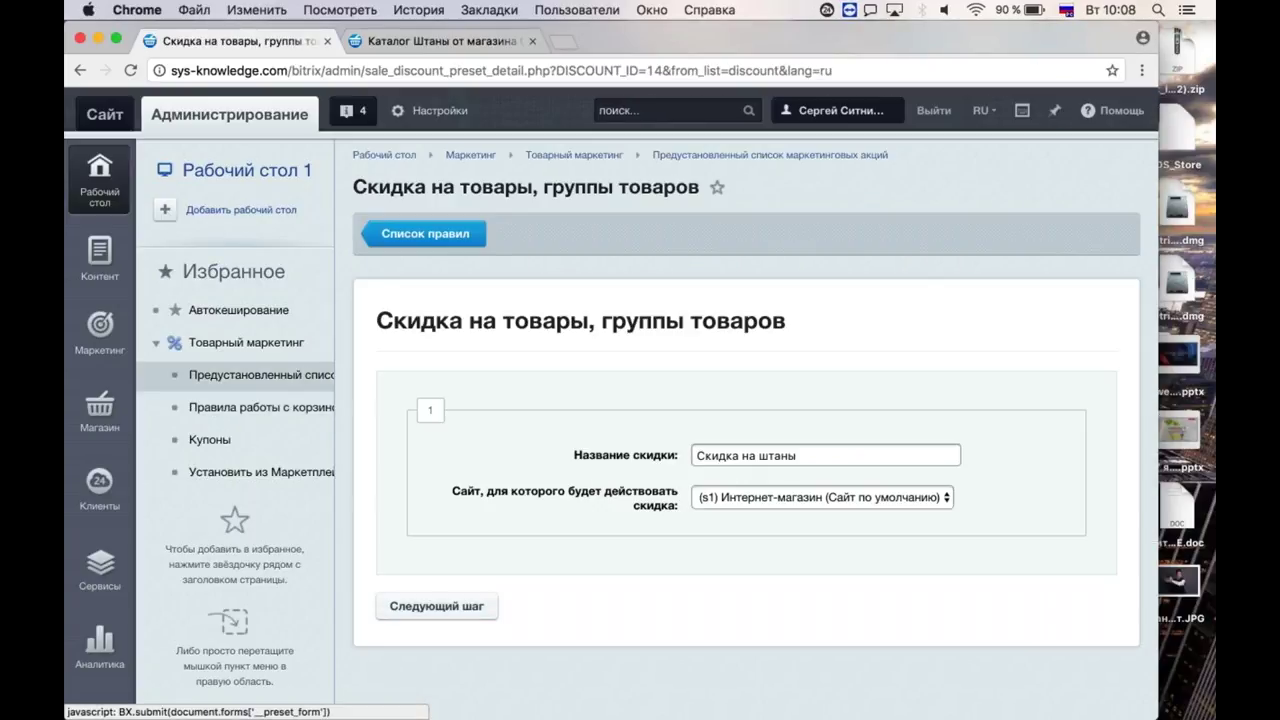
{"action": "left_click", "coordinate": [437, 606]}
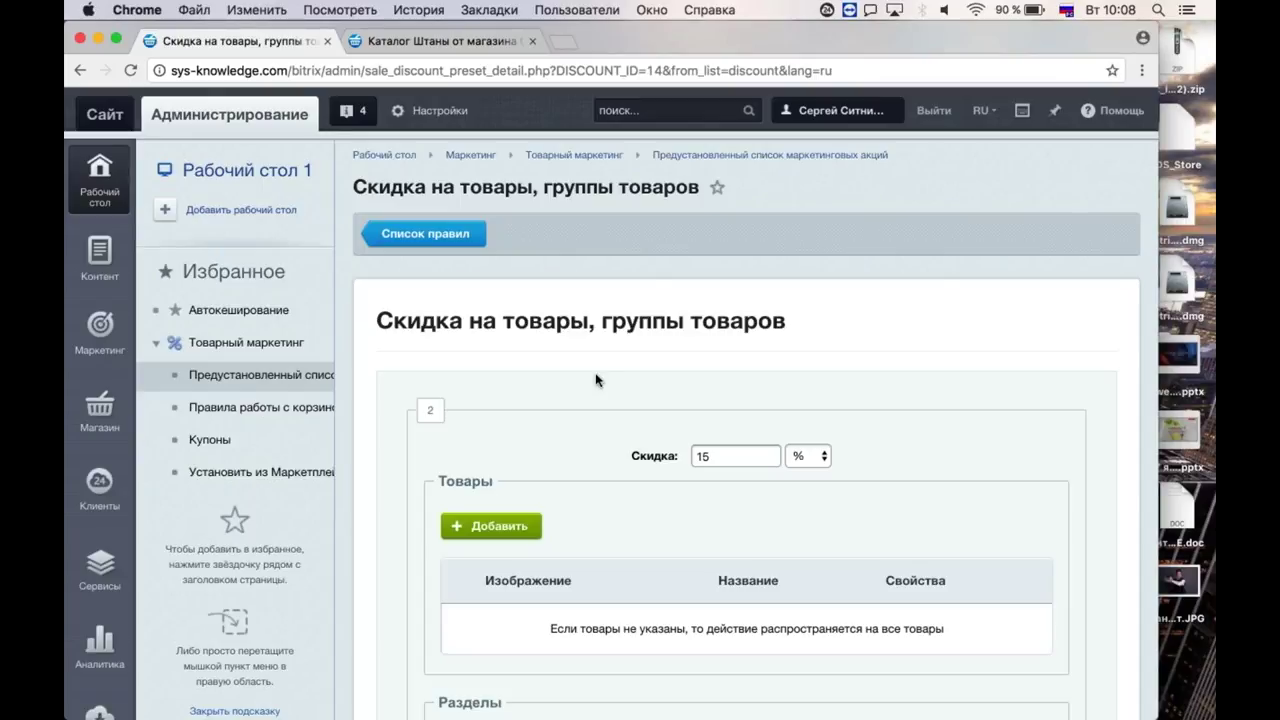
{"action": "scroll", "coordinate": [596, 380], "scroll_direction": "up", "scroll_amount": 1}
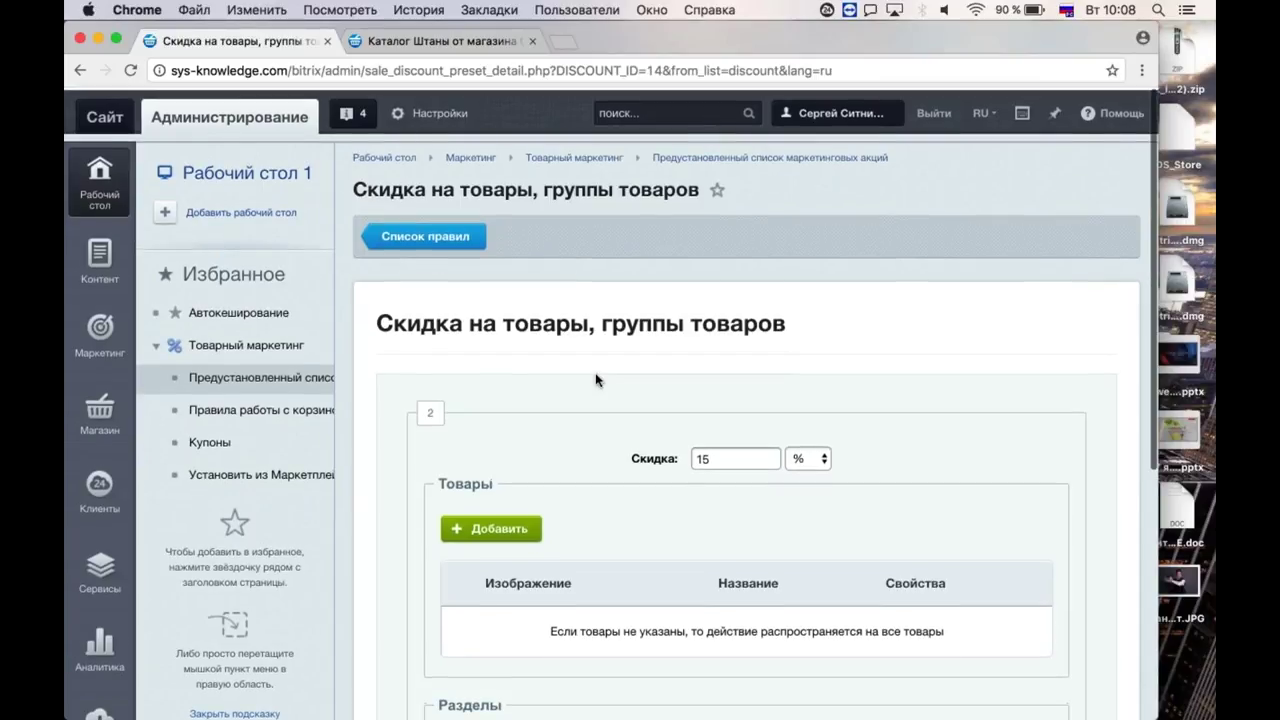
{"action": "scroll", "coordinate": [596, 380], "scroll_direction": "down", "scroll_amount": 5}
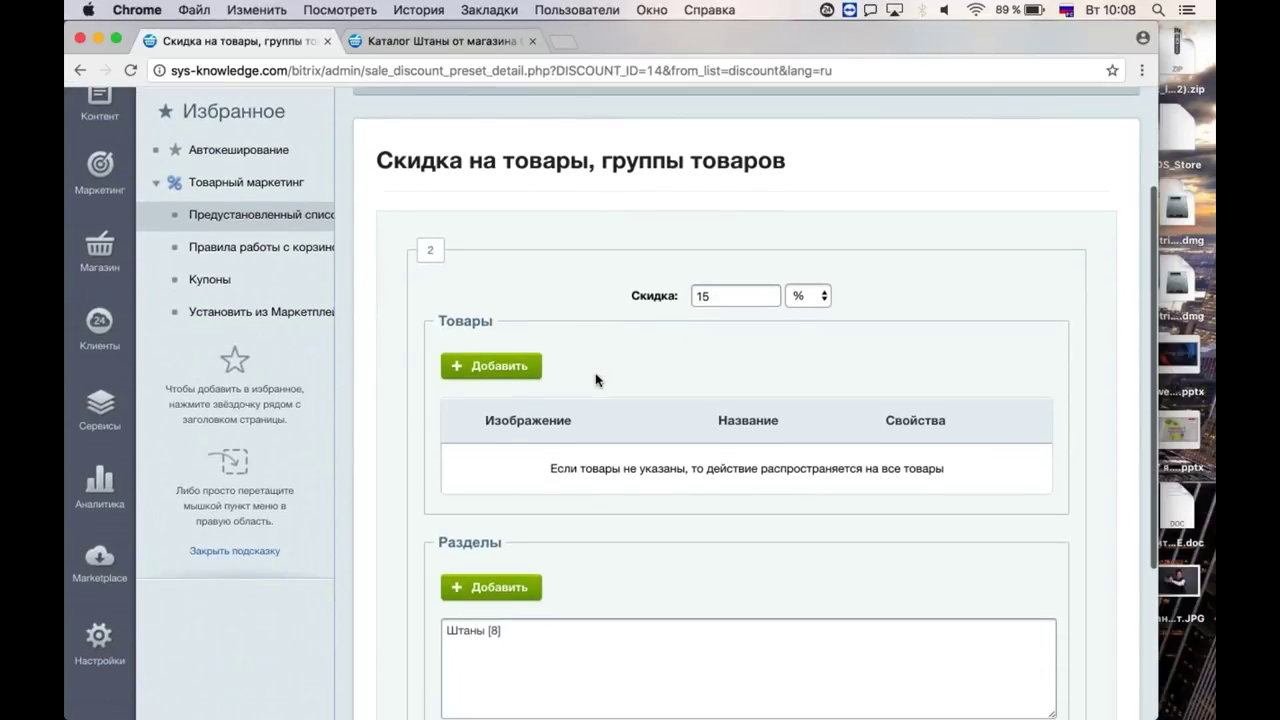
{"action": "scroll", "coordinate": [596, 380], "scroll_direction": "down", "scroll_amount": 2}
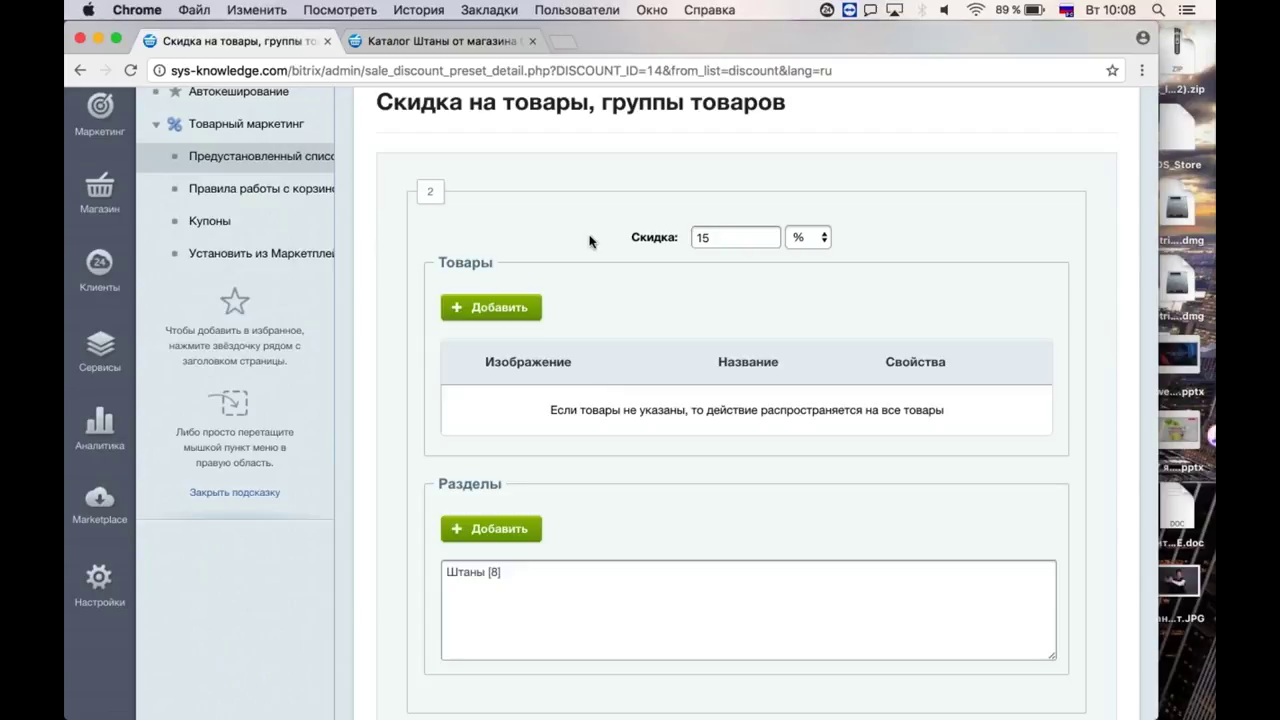
Set the trousers discount to 50 % and save it with the user groups and remaining settings as they are.
{"action": "left_click", "coordinate": [718, 241]}
{"action": "key", "text": "BackSpace"}
{"action": "key", "text": "BackSpace"}
{"action": "type", "text": "2"}
{"action": "key", "text": "BackSpace"}
{"action": "type", "text": "50"}
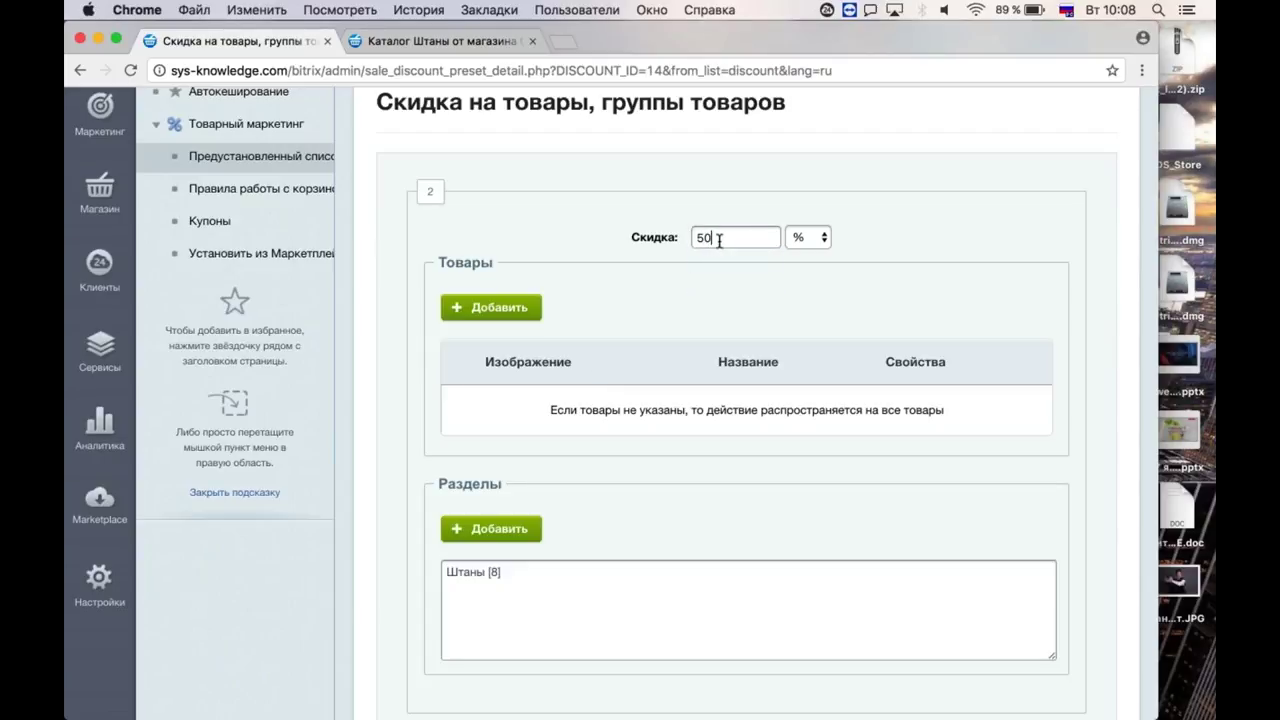
{"action": "scroll", "coordinate": [677, 309], "scroll_direction": "down", "scroll_amount": 3}
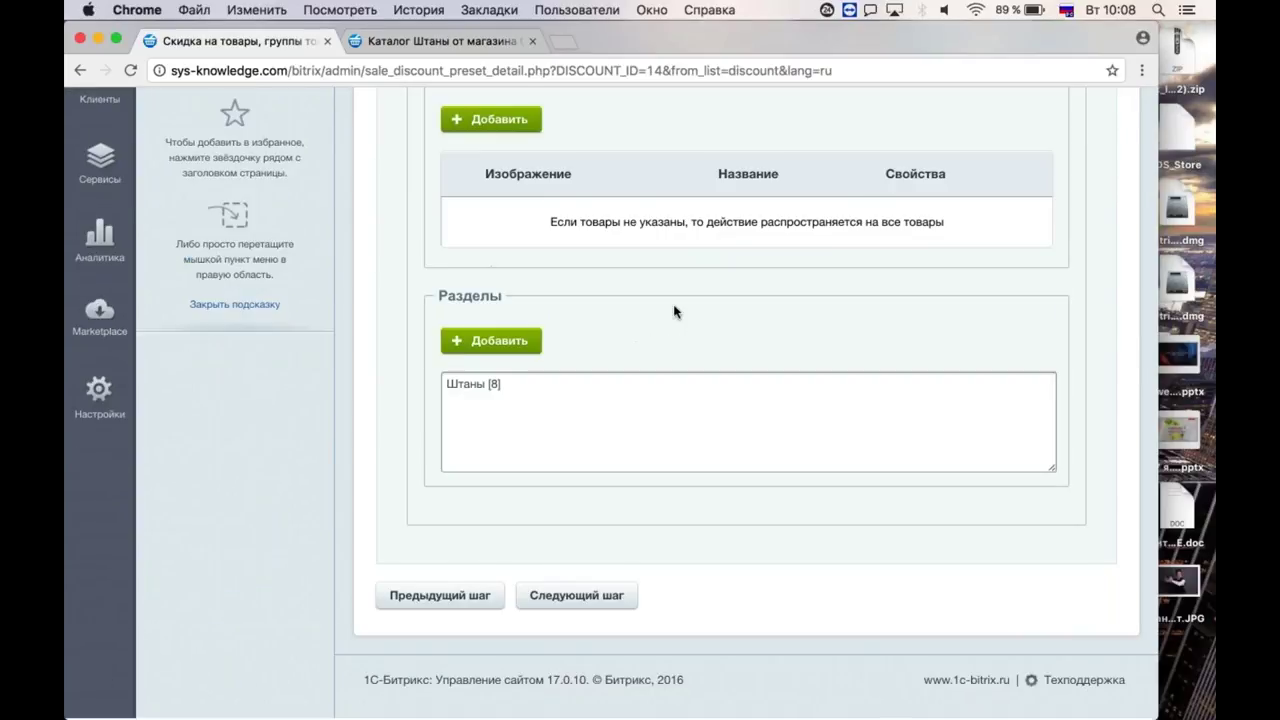
{"action": "left_click", "coordinate": [583, 597]}
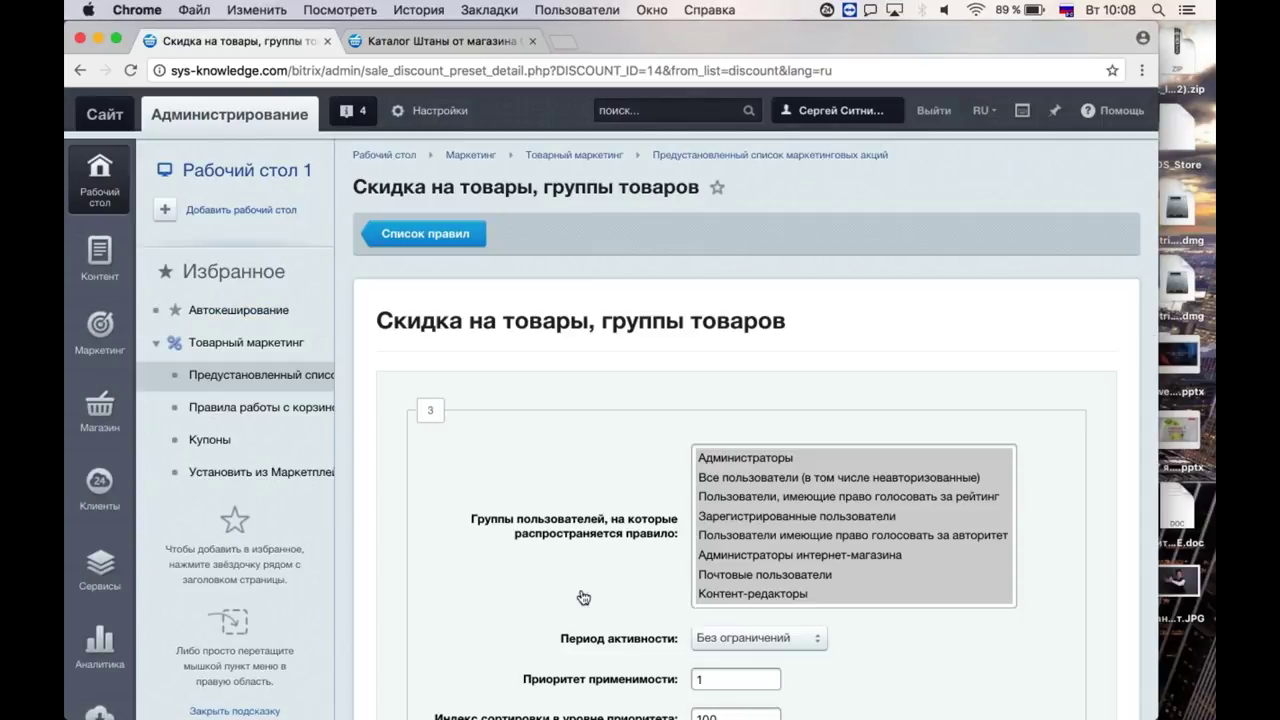
{"action": "scroll", "coordinate": [580, 597], "scroll_direction": "down", "scroll_amount": 4}
{"action": "left_click", "coordinate": [580, 680]}
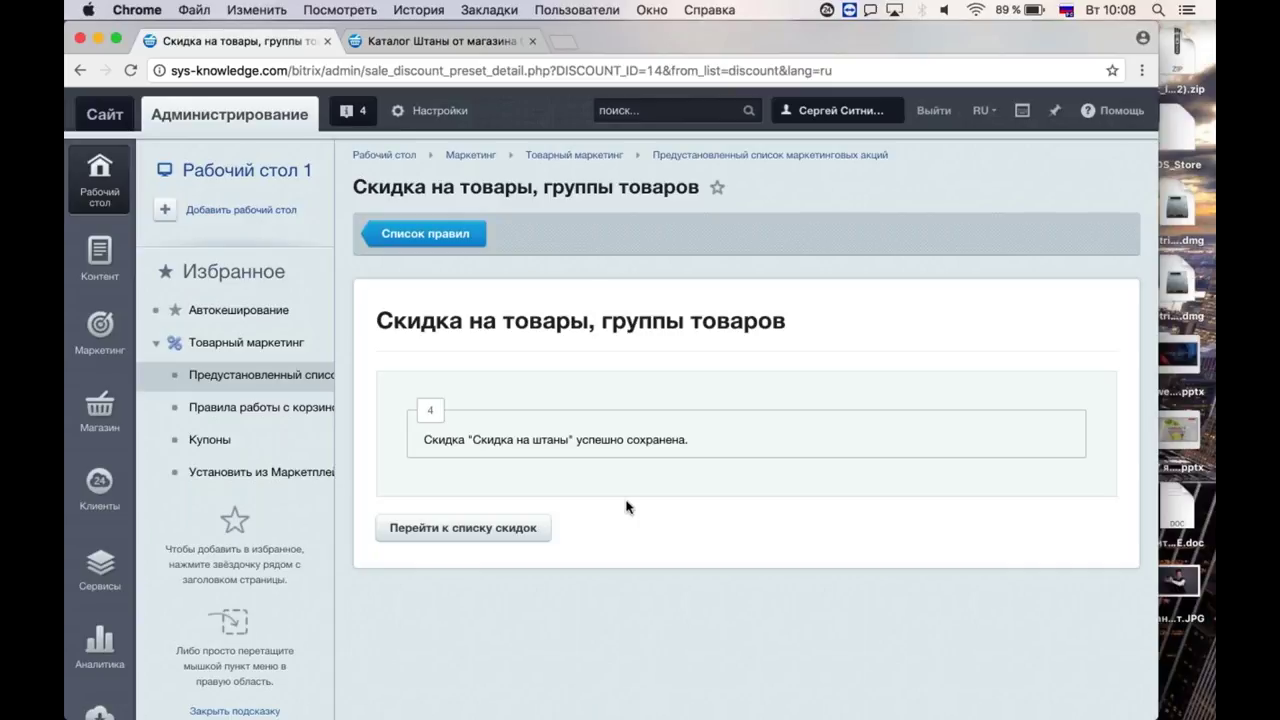
Reset the cache of the storefront's «Штаны» category page and check the discounted prices of its products.
{"action": "left_click", "coordinate": [478, 42]}
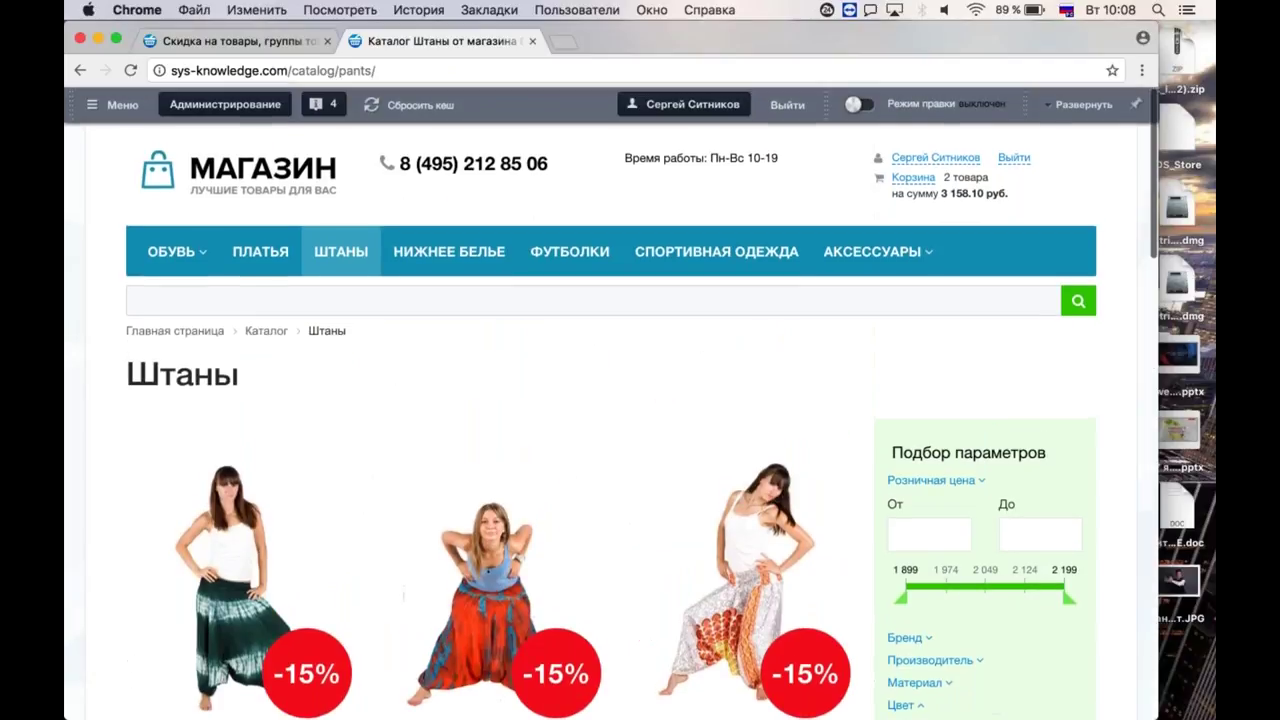
{"action": "left_click", "coordinate": [408, 104]}
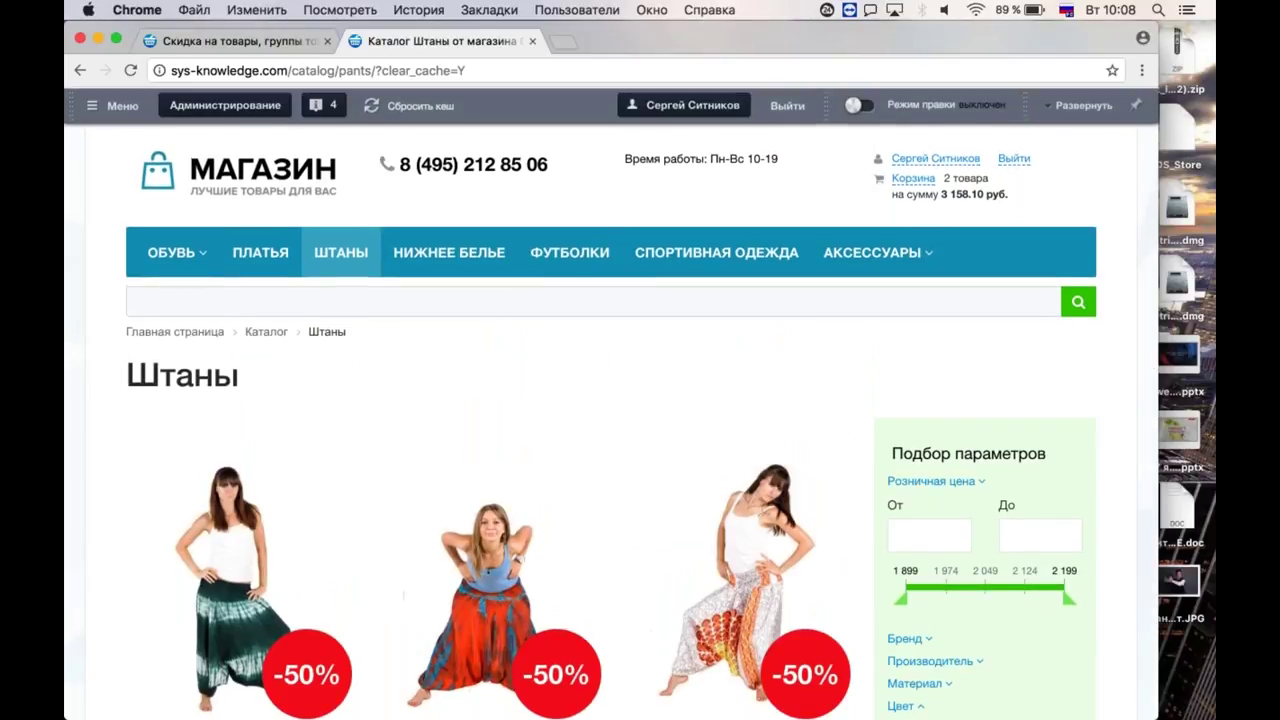
{"action": "scroll", "coordinate": [485, 450], "scroll_direction": "down", "scroll_amount": 3}
{"action": "scroll", "coordinate": [485, 450], "scroll_direction": "down", "scroll_amount": 3}
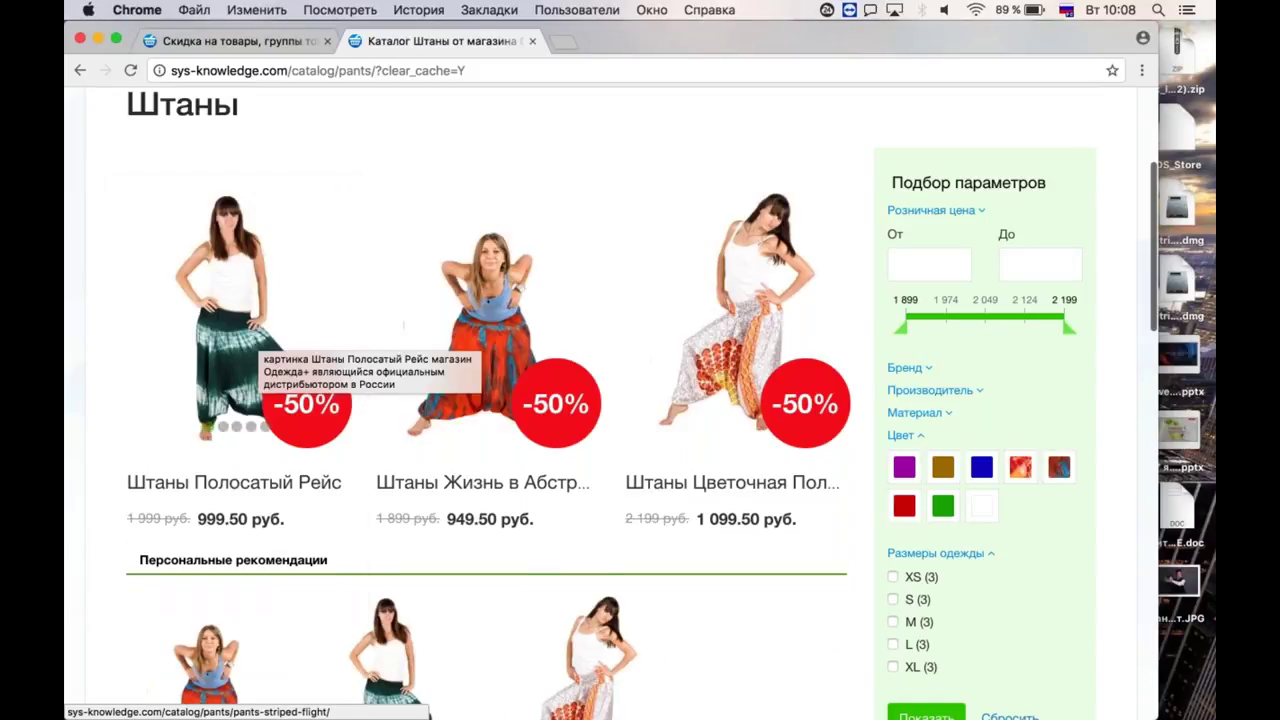
{"action": "mouse_move", "coordinate": [500, 381]}
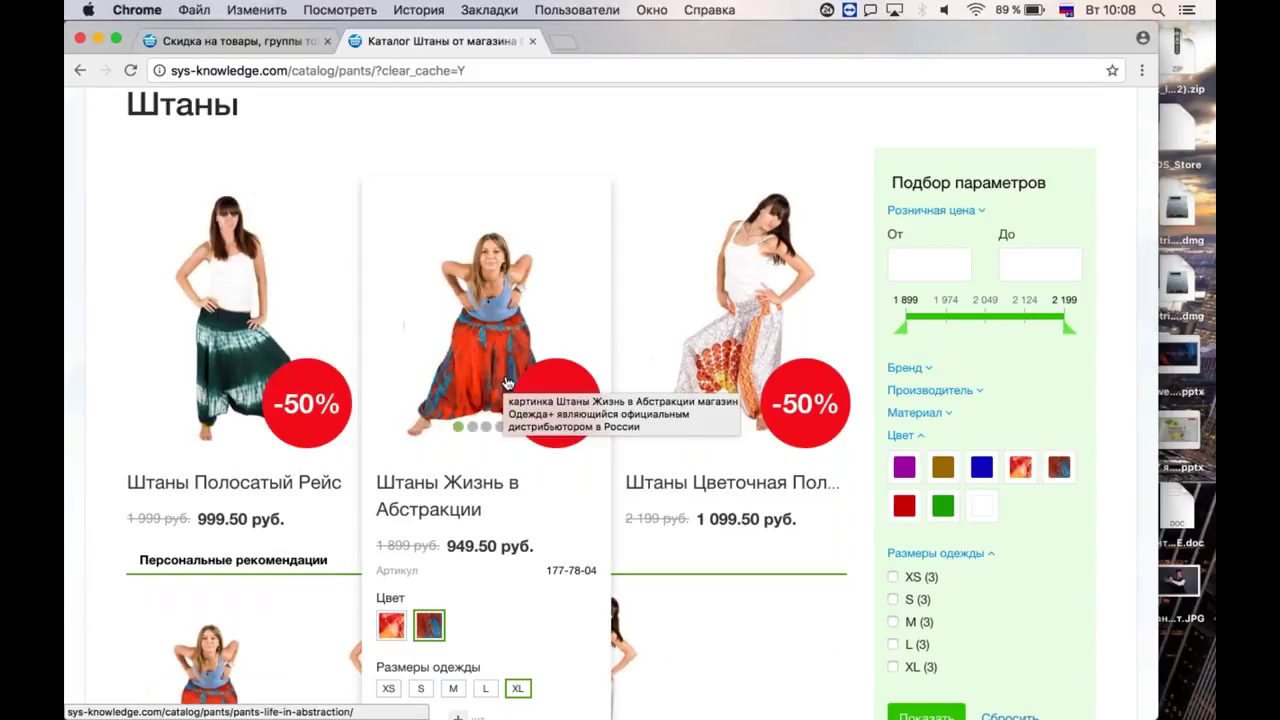
{"action": "mouse_move", "coordinate": [737, 186]}
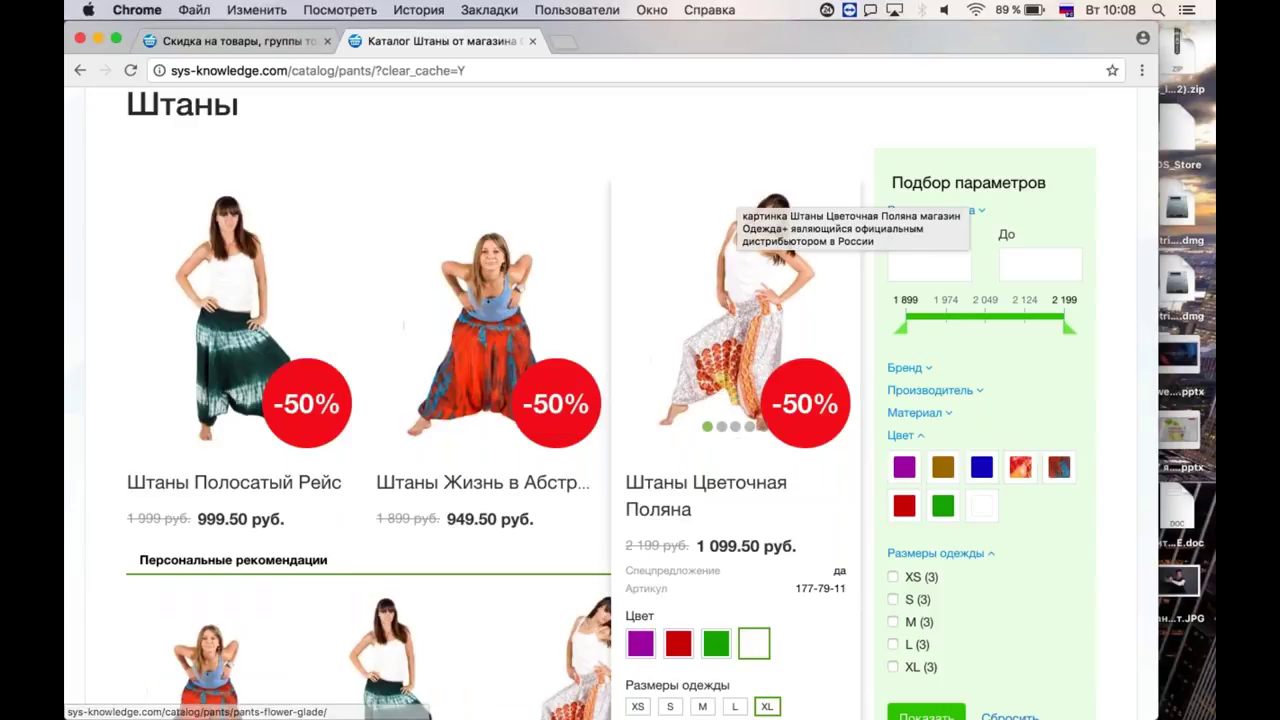
{"action": "mouse_move", "coordinate": [477, 478]}
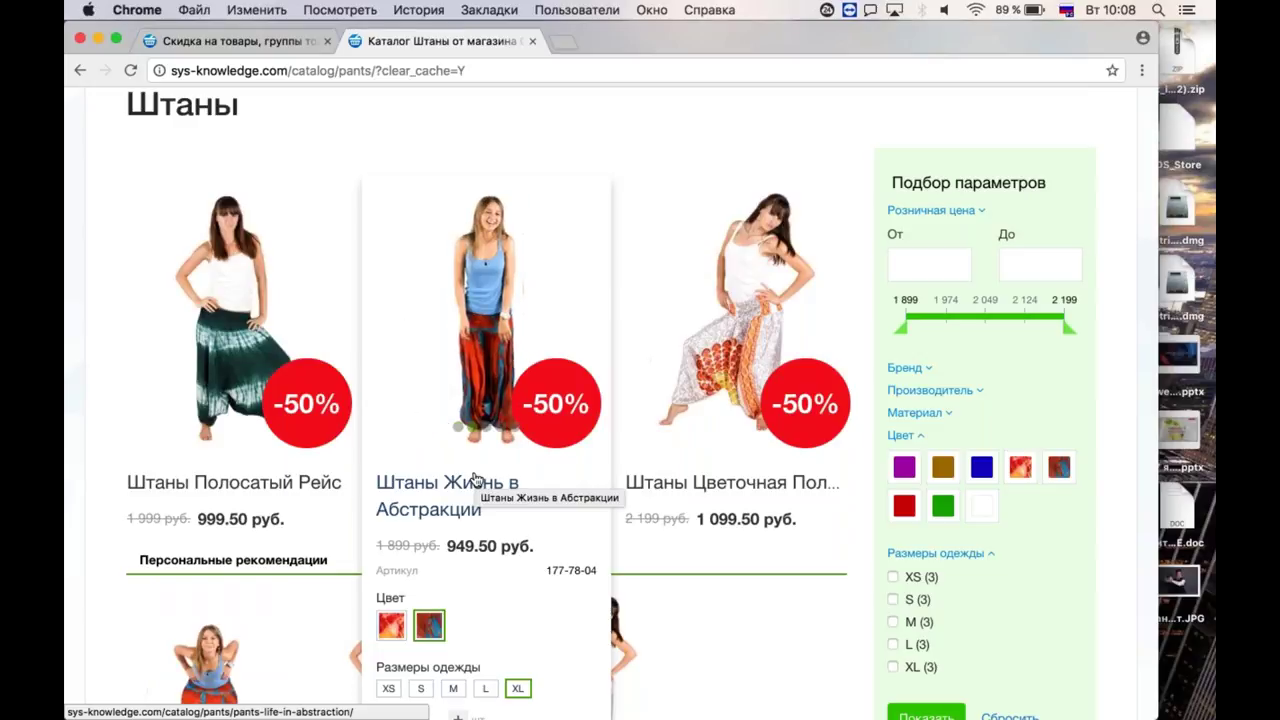
Return to the site administration and view the rules created from the «Скидка на товары, группы товаров» preset.
{"action": "left_click", "coordinate": [267, 48]}
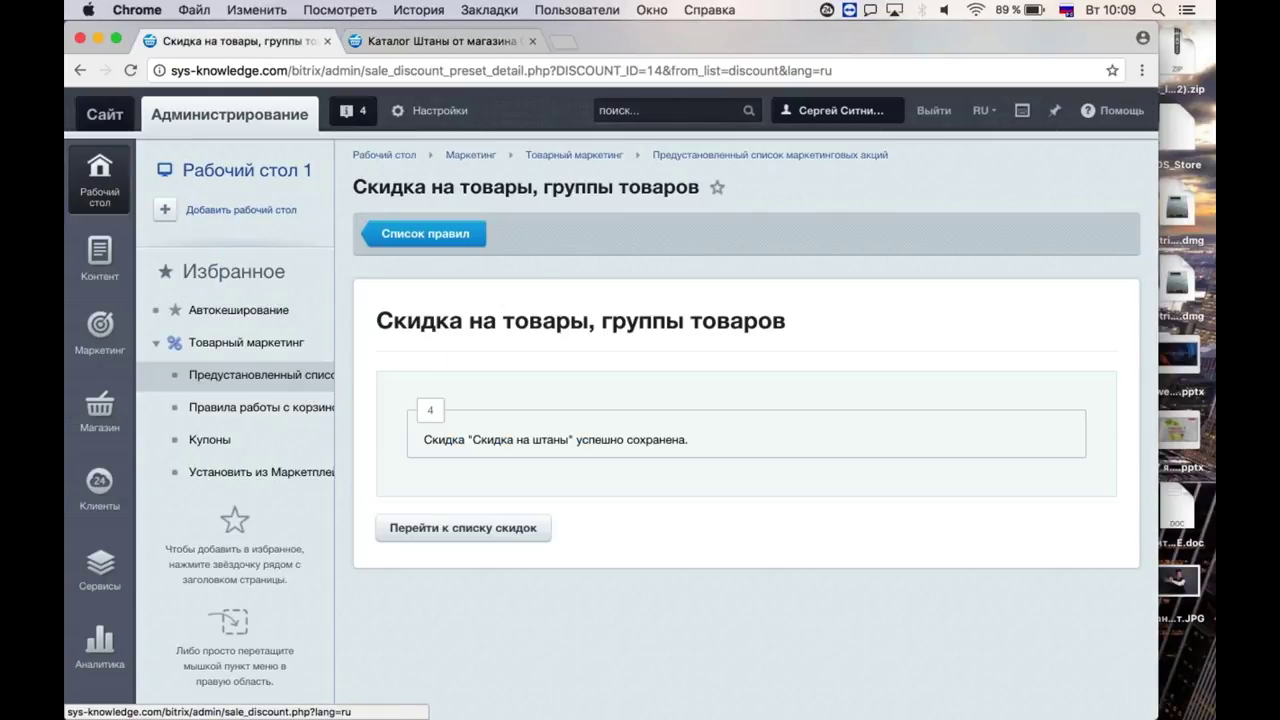
{"action": "left_click", "coordinate": [302, 386]}
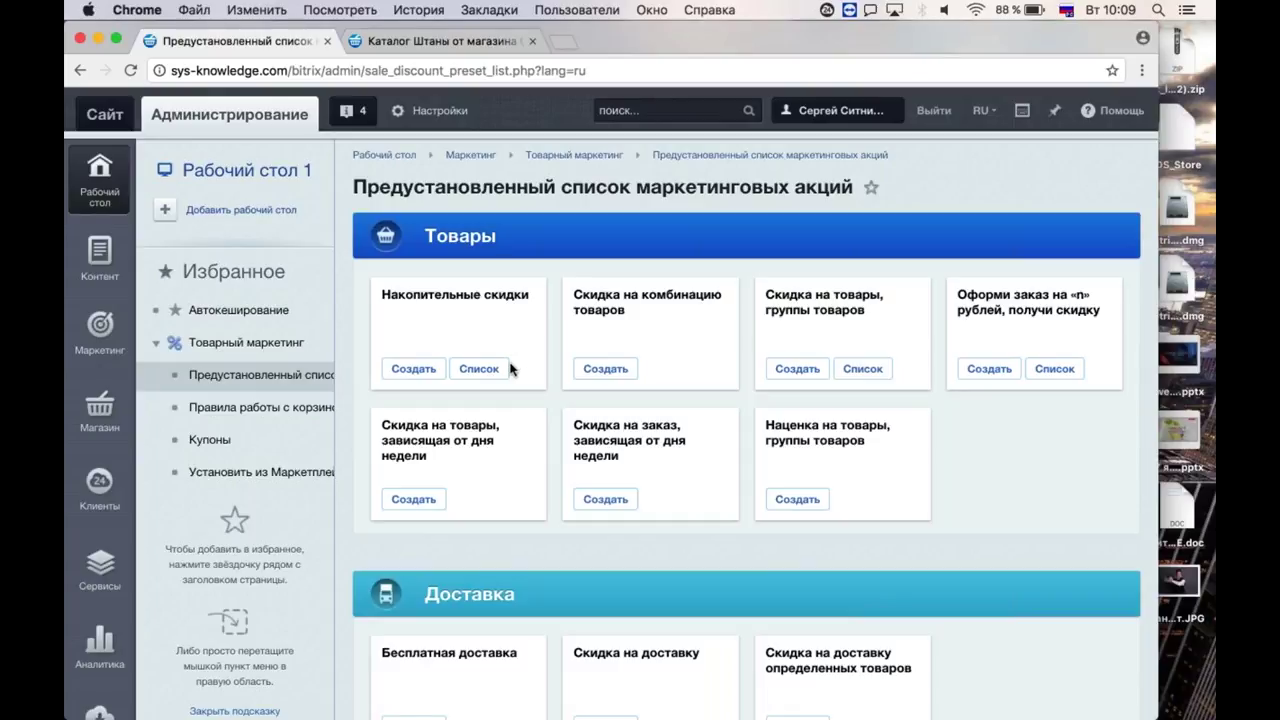
{"action": "scroll", "coordinate": [505, 362], "scroll_direction": "down", "scroll_amount": 2}
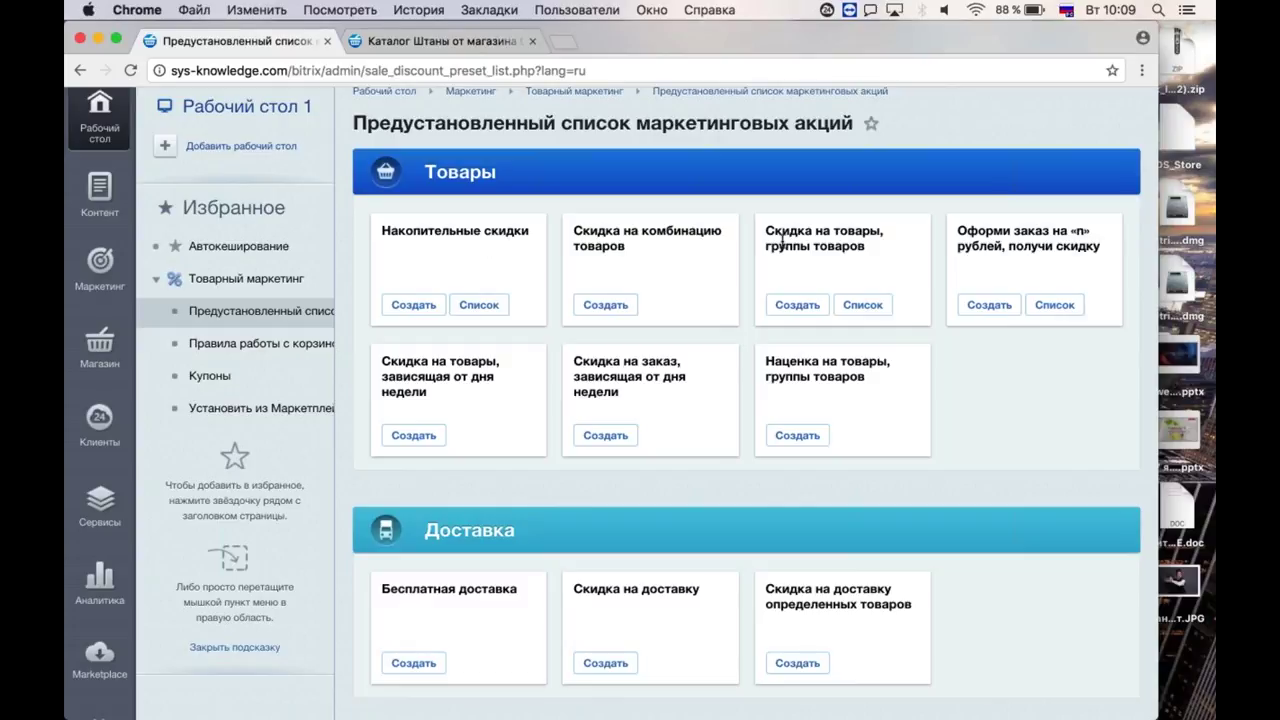
{"action": "left_click", "coordinate": [865, 305]}
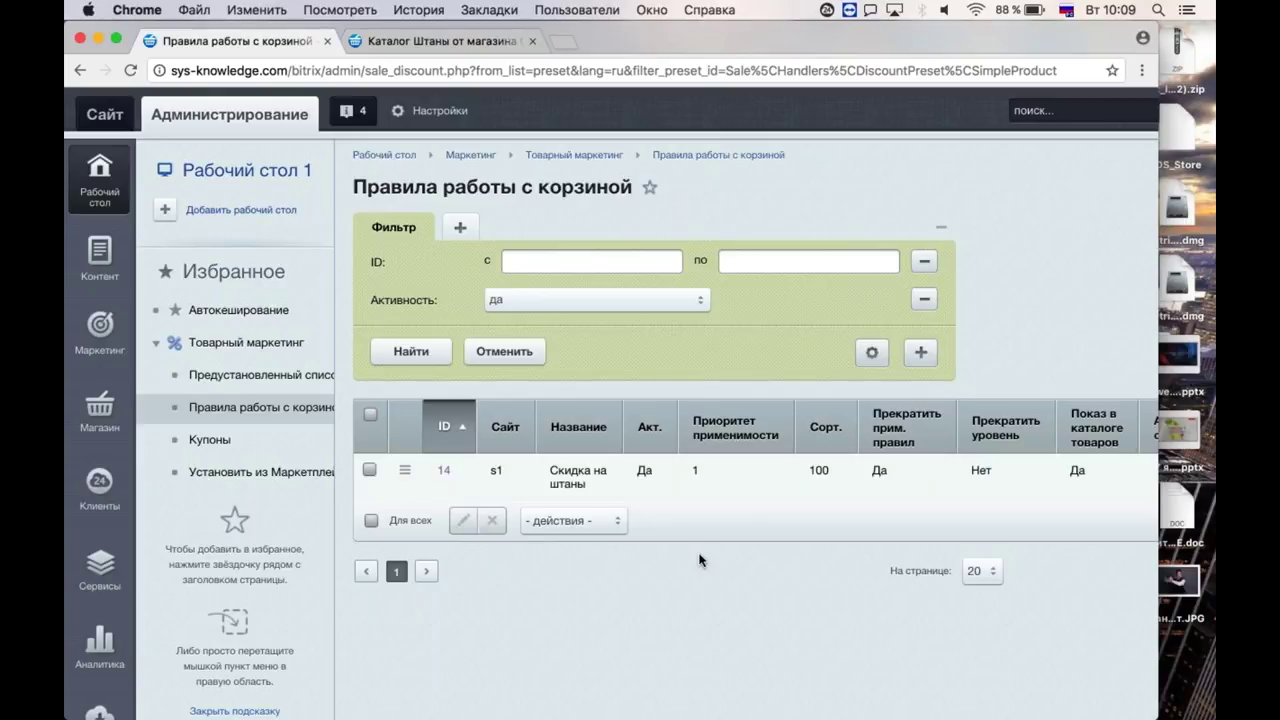
Create a discount named «Предсказание 5000» from the preset «Оформи заказ на «n» рублей, получи скидку» and proceed to its amounts.
{"action": "left_click", "coordinate": [278, 386]}
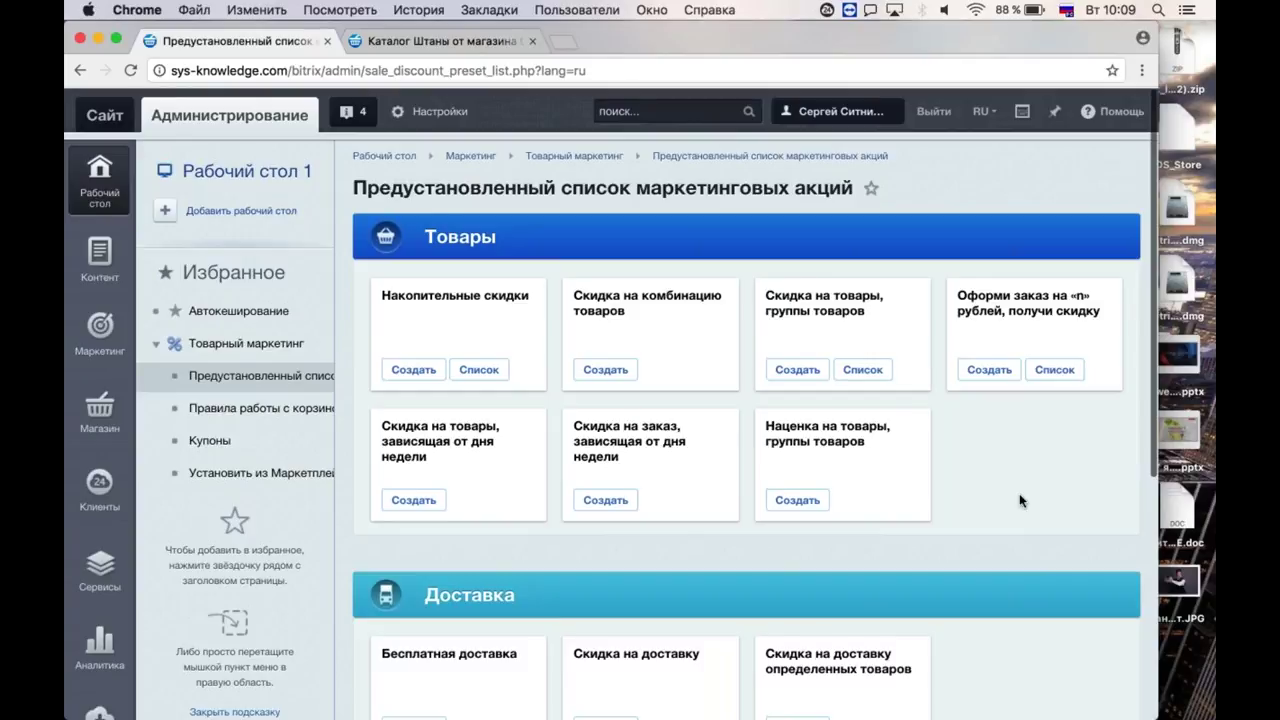
{"action": "scroll", "coordinate": [1019, 500], "scroll_direction": "down", "scroll_amount": 2}
{"action": "scroll", "coordinate": [1019, 499], "scroll_direction": "down", "scroll_amount": 1}
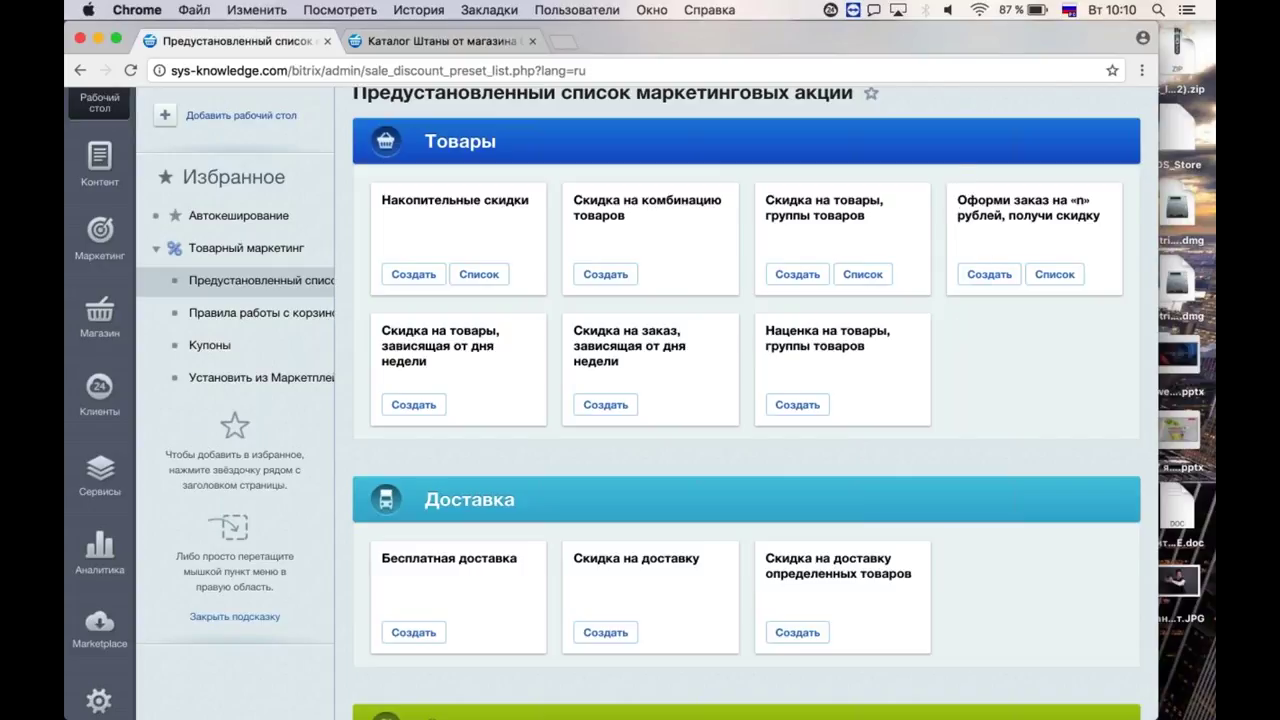
{"action": "left_click", "coordinate": [986, 273]}
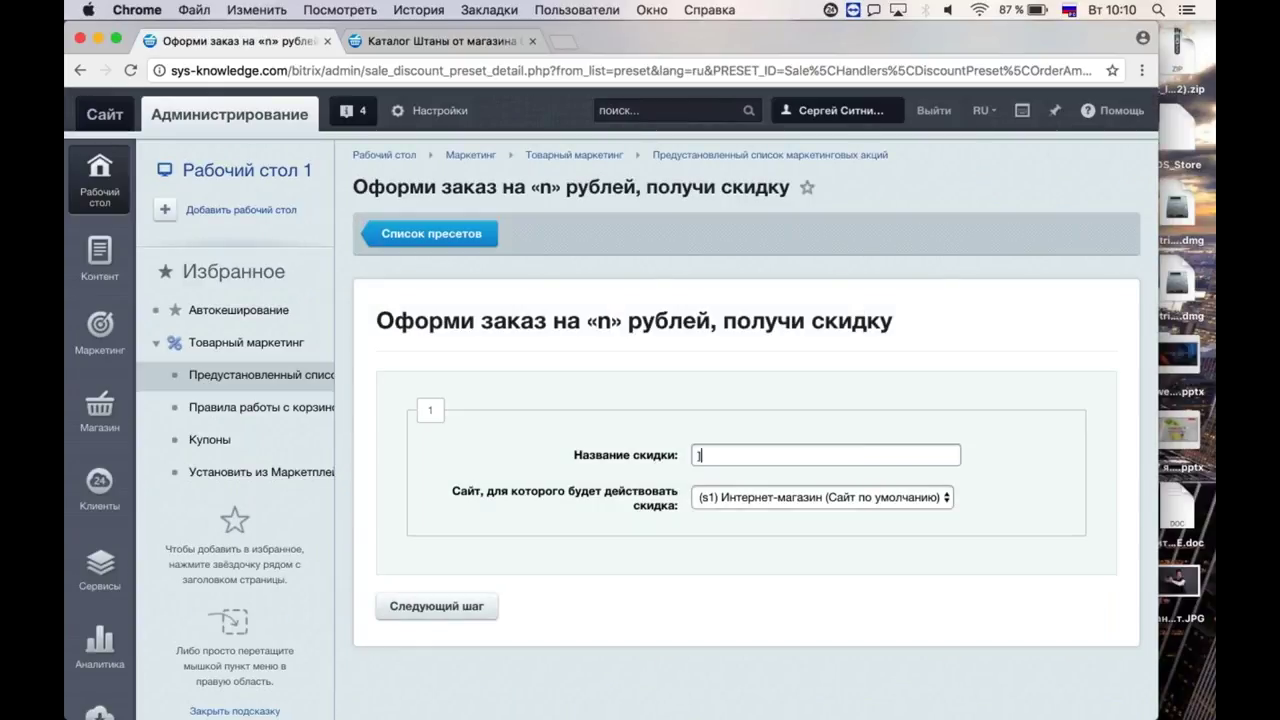
{"action": "type", "text": "Предсказание 5000"}
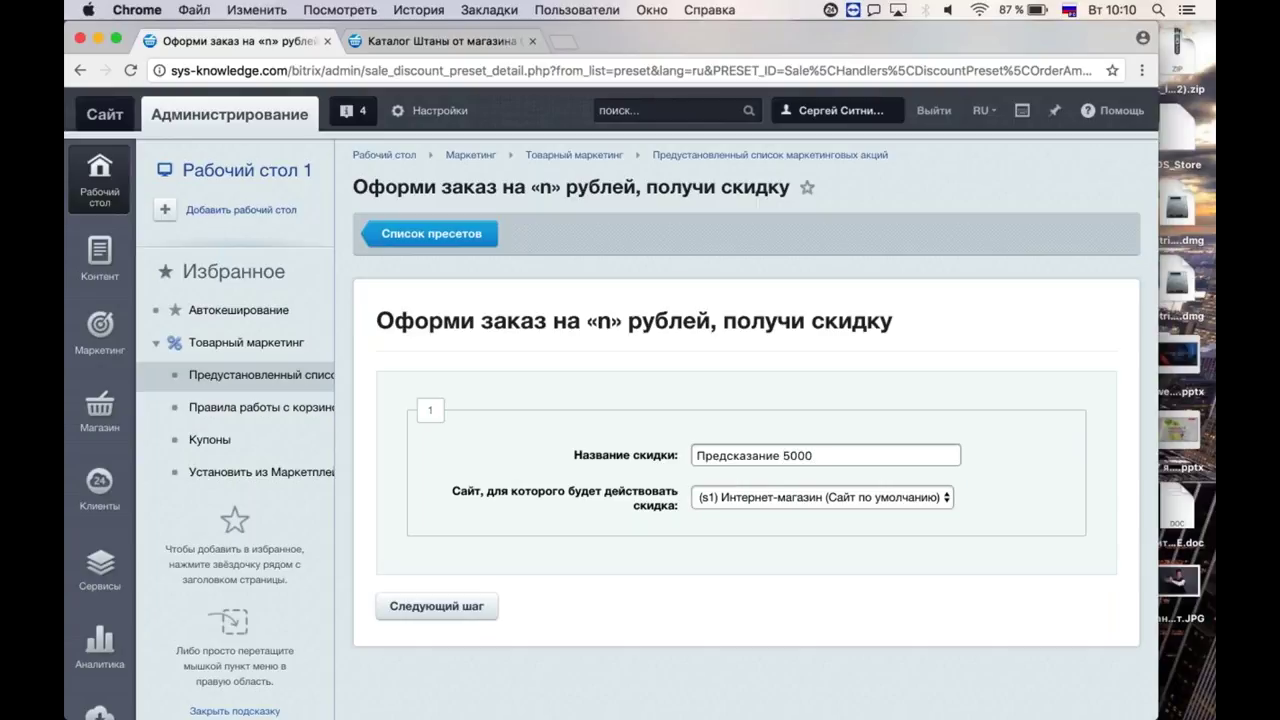
{"action": "left_click", "coordinate": [458, 614]}
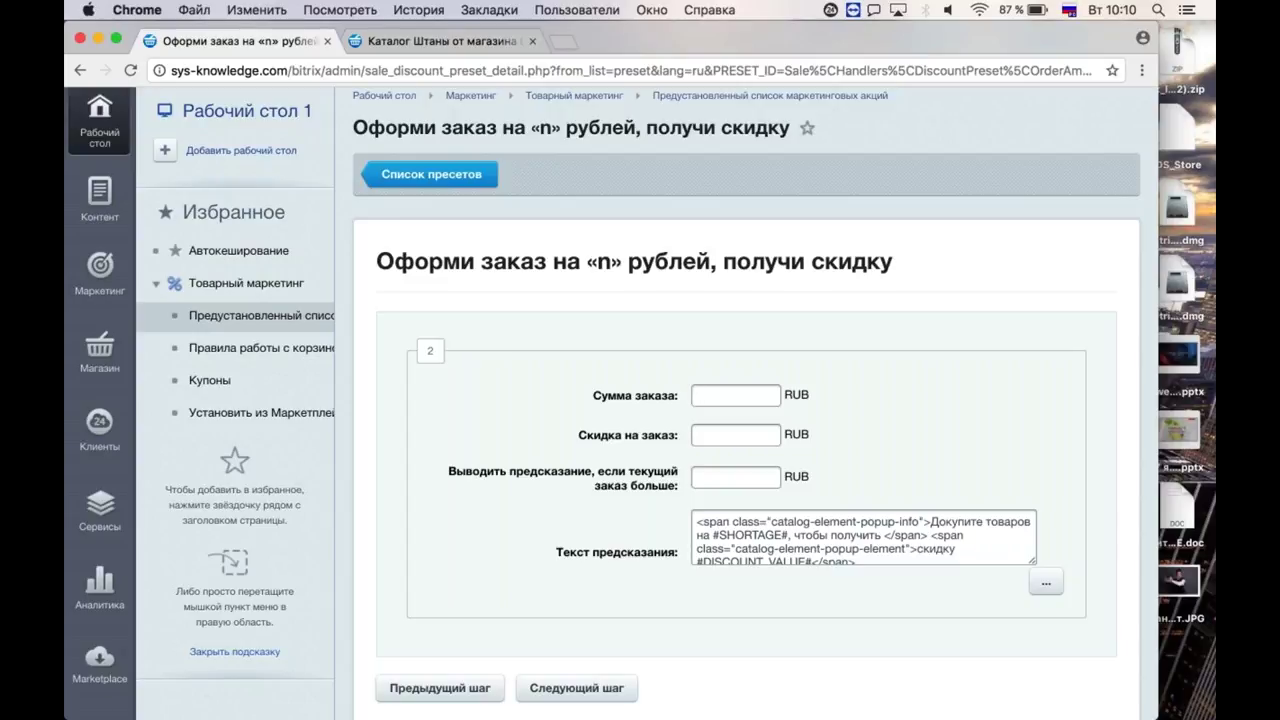
Set the order sum to 5000 RUB, the order discount to 1000 RUB and the prediction threshold to 1500 RUB.
{"action": "type", "text": "5000"}
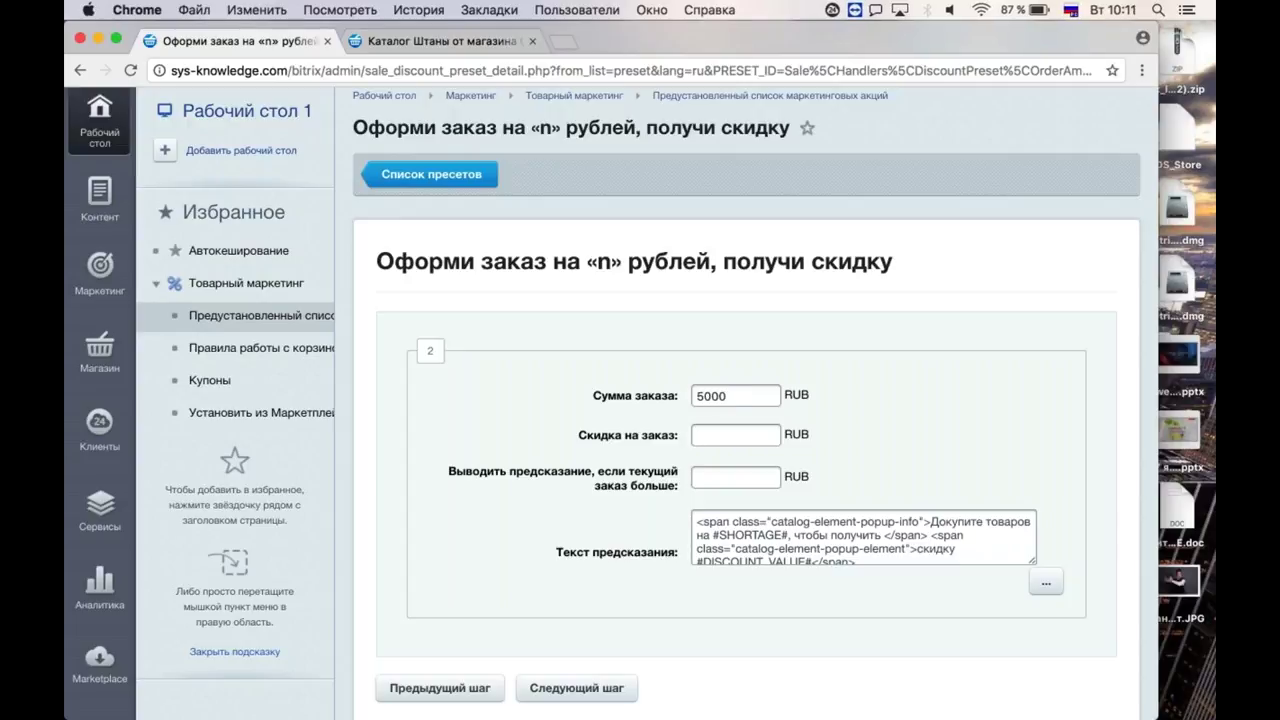
{"action": "type", "text": "1000"}
{"action": "key", "text": "Tab"}
{"action": "left_click", "coordinate": [708, 477]}
{"action": "type", "text": "15"}
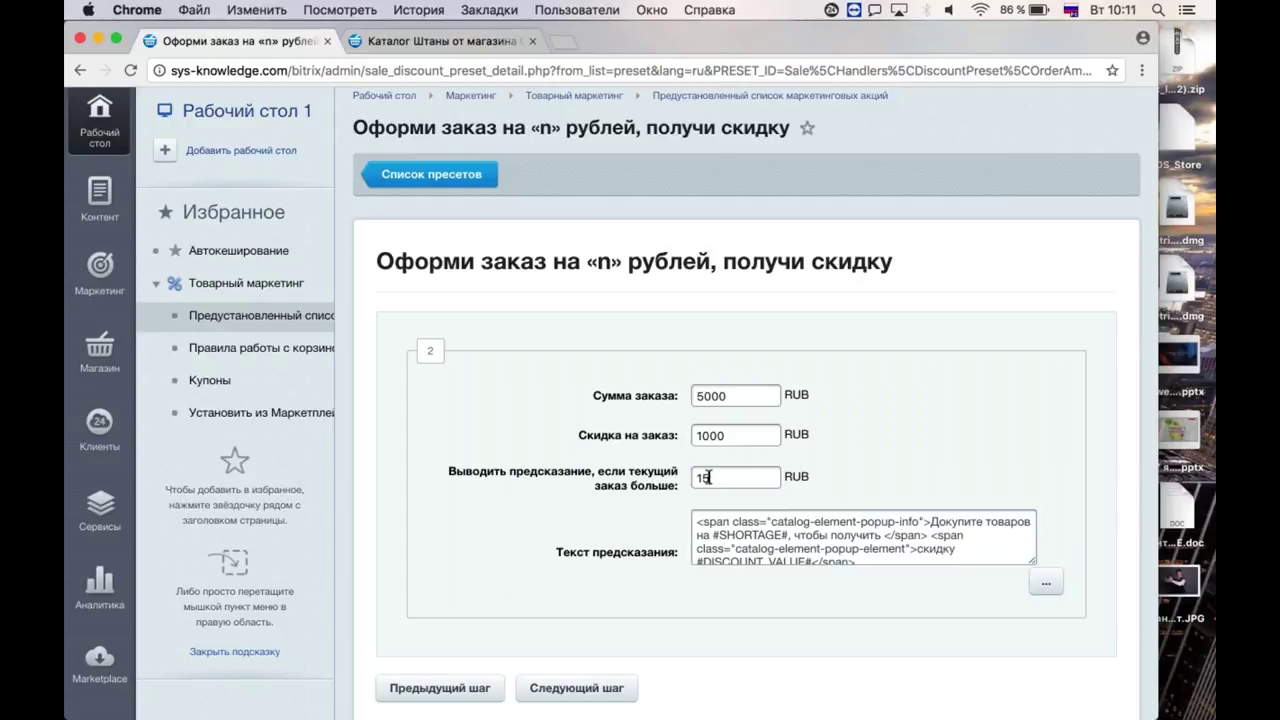
{"action": "type", "text": "00"}
Enlarge the prediction text field and examine the placeholders that can be inserted into the text.
{"action": "scroll", "coordinate": [640, 400], "scroll_direction": "up", "scroll_amount": 1}
{"action": "scroll", "coordinate": [640, 400], "scroll_direction": "down", "scroll_amount": 2}
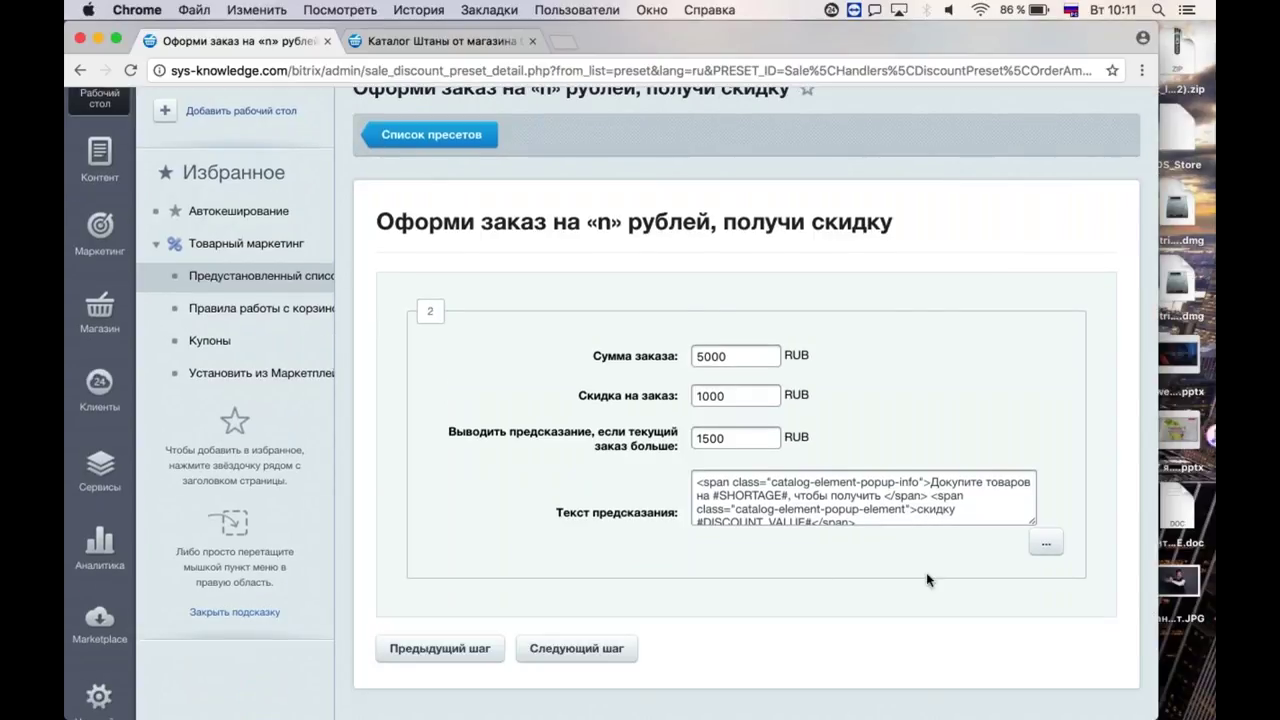
{"action": "left_click_drag", "start_coordinate": [1030, 525], "coordinate": [976, 580]}
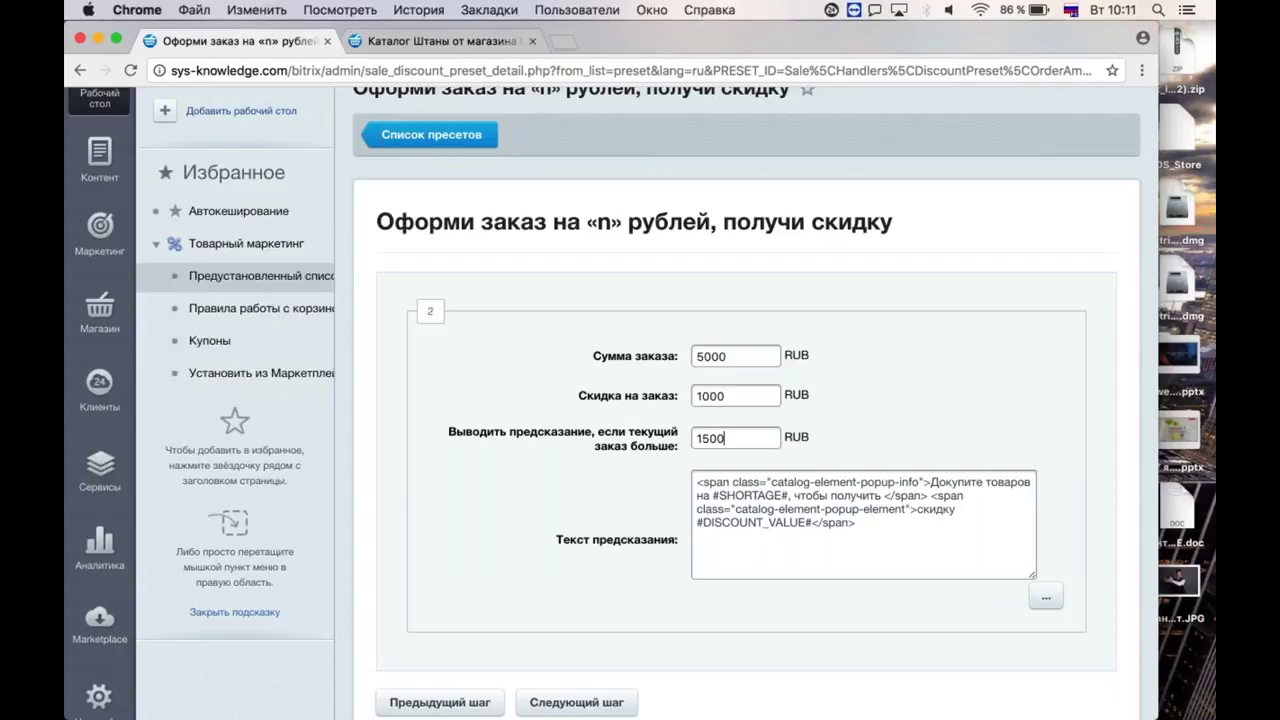
{"action": "scroll", "coordinate": [747, 400], "scroll_direction": "down", "scroll_amount": 1}
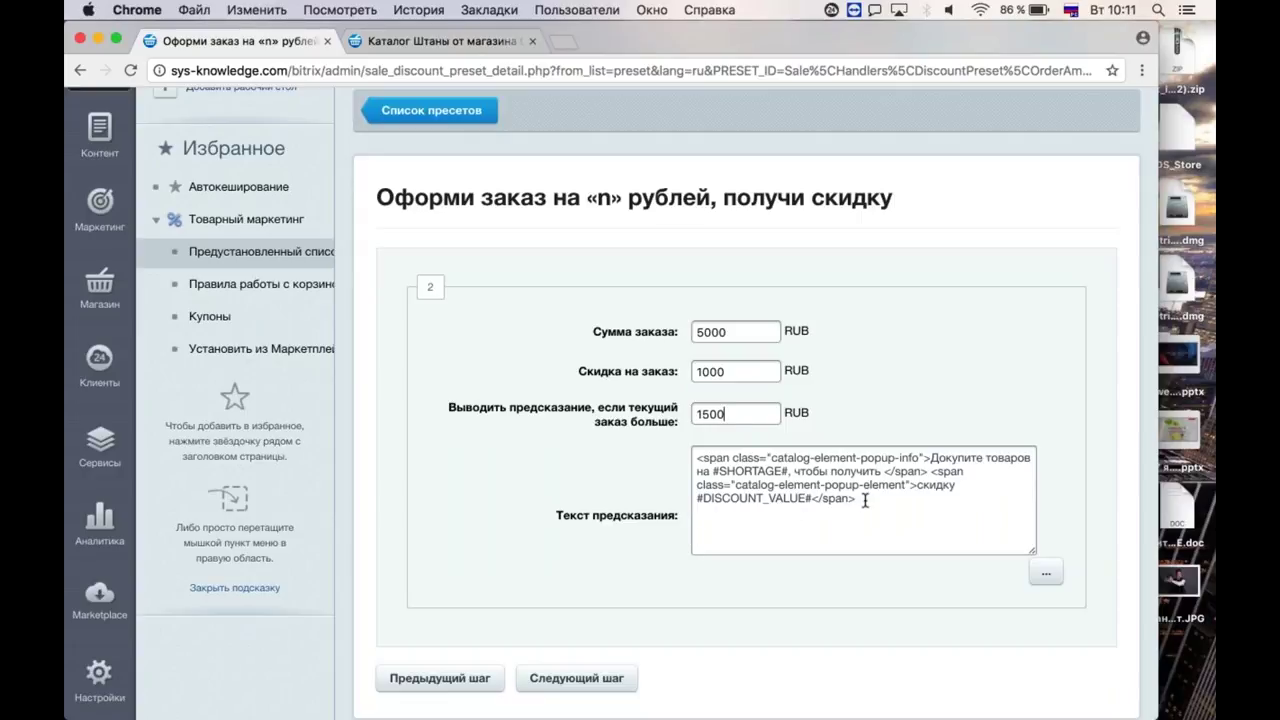
{"action": "left_click", "coordinate": [1046, 577]}
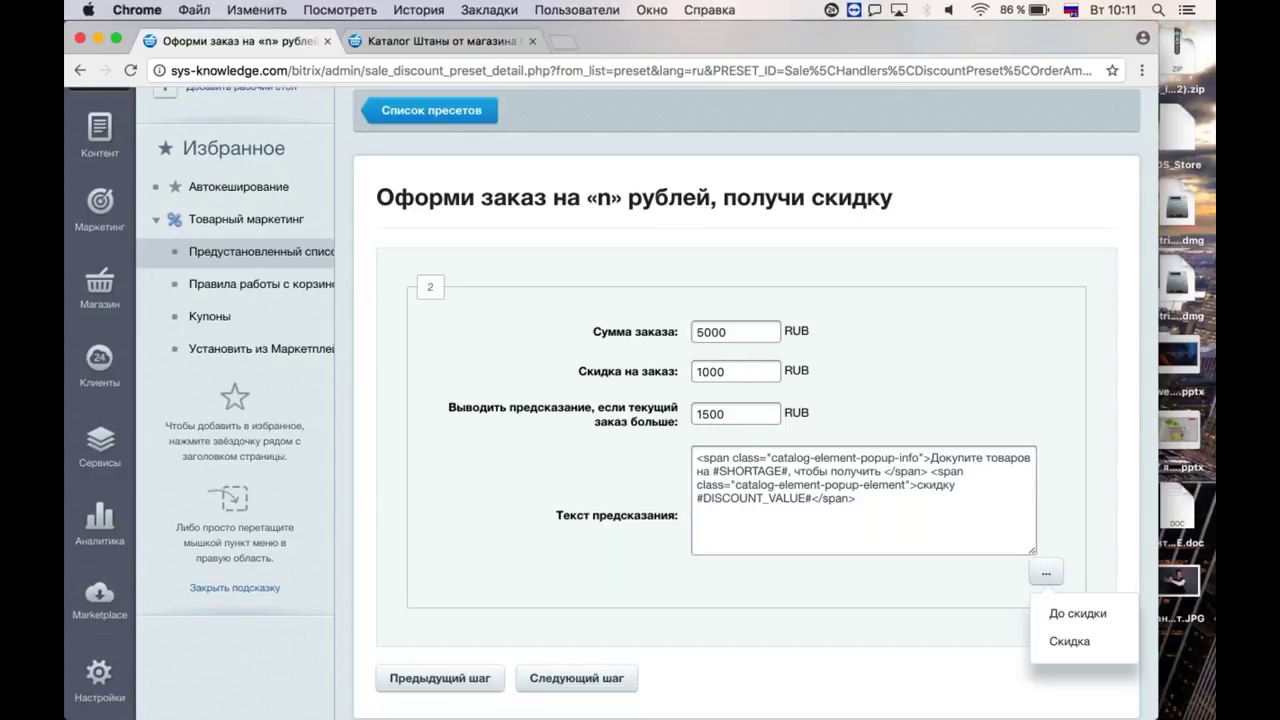
{"action": "left_click", "coordinate": [898, 533]}
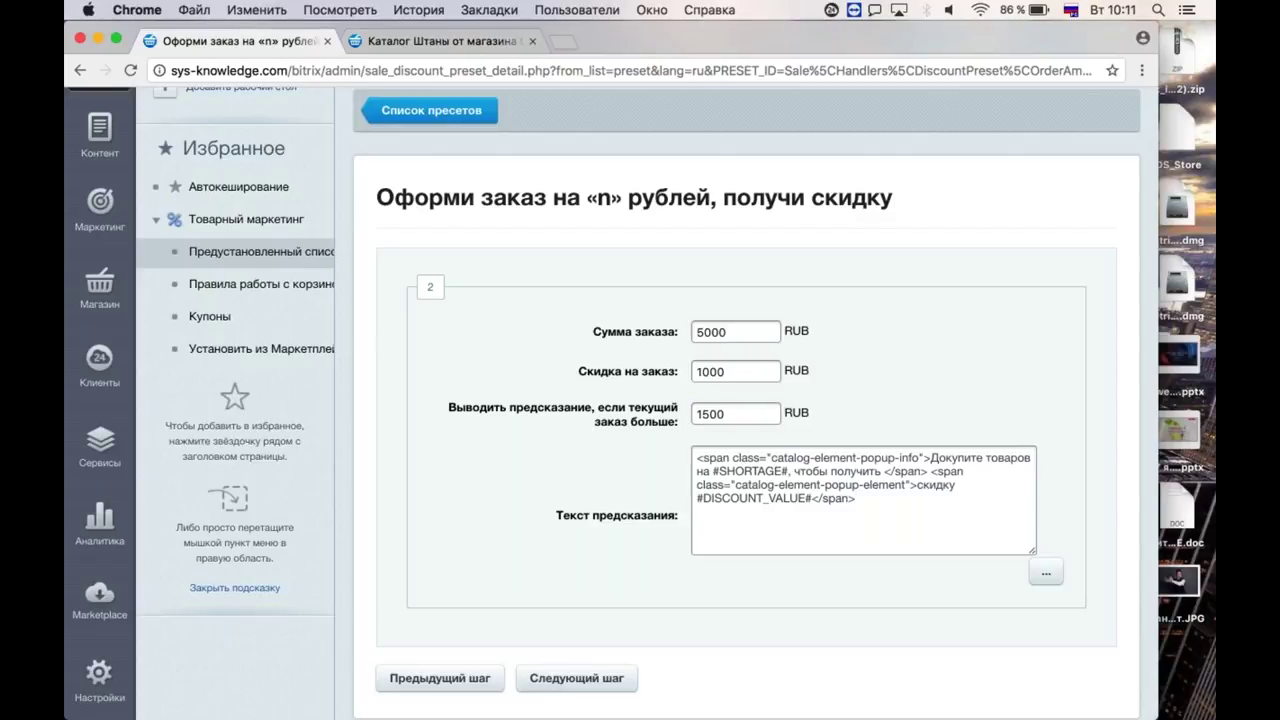
Proceed to the rule's application conditions and select all user groups, from «Администраторы» to «Контент-редакторы».
{"action": "left_click", "coordinate": [584, 679]}
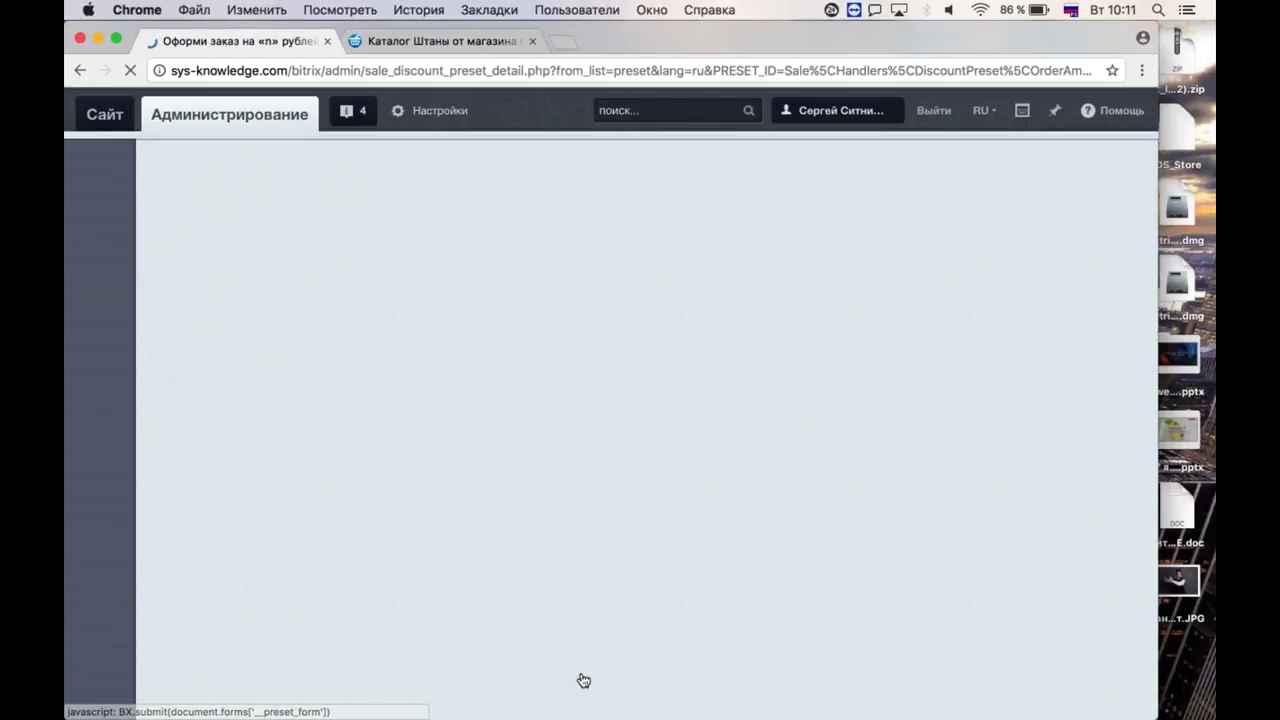
{"action": "scroll", "coordinate": [640, 400], "scroll_direction": "down", "scroll_amount": 4}
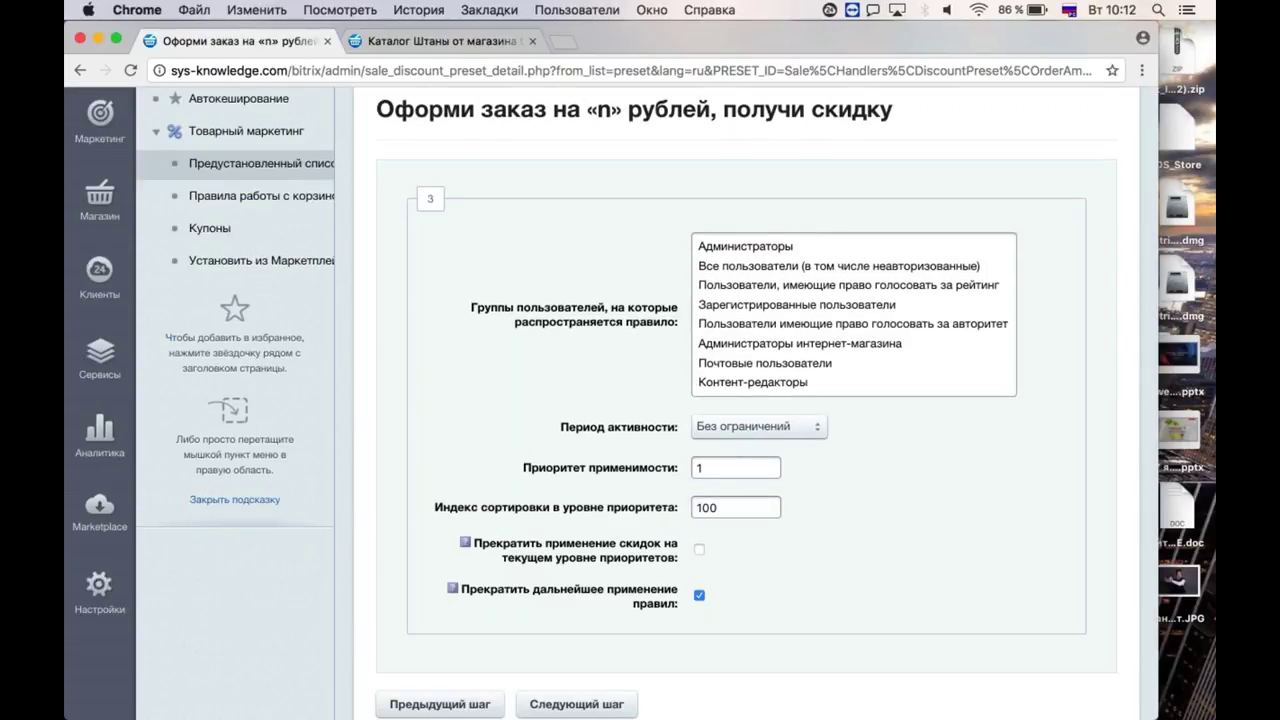
{"action": "left_click", "coordinate": [783, 247]}
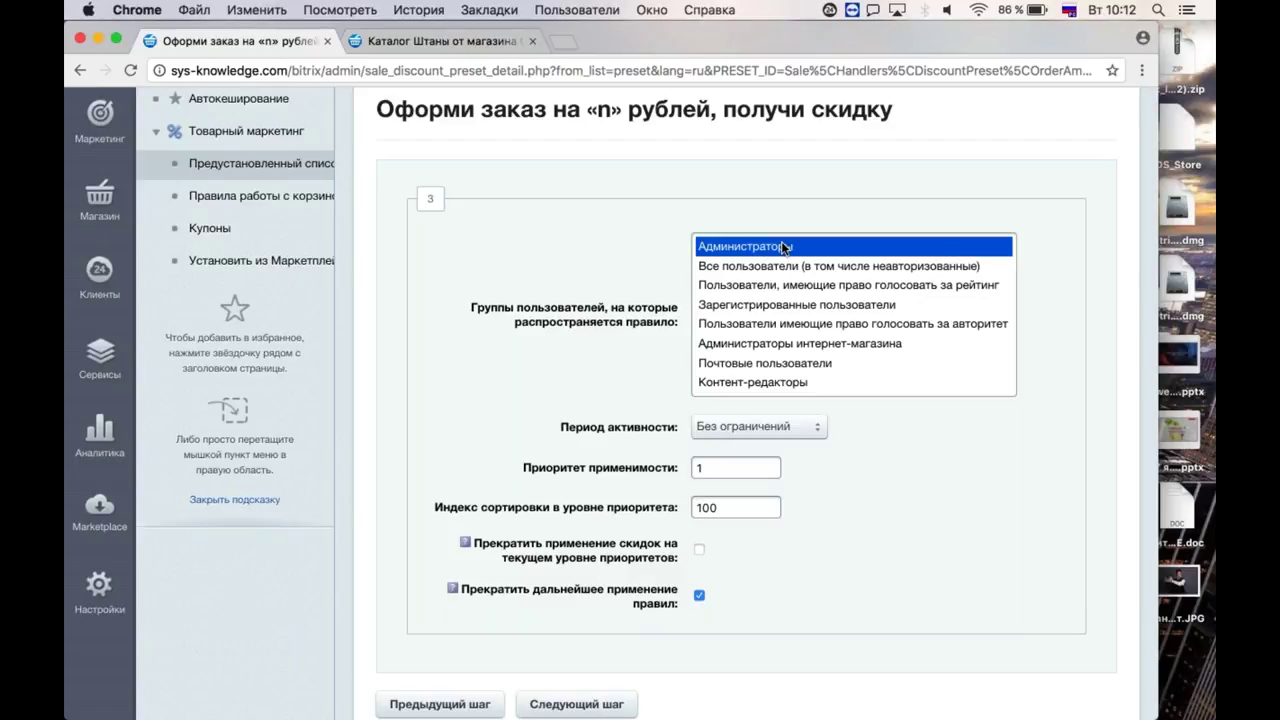
{"action": "key", "text": "shift+Down"}
{"action": "key", "text": "shift+Down"}
{"action": "key", "text": "shift+Down"}
{"action": "key", "text": "shift+Down"}
{"action": "key", "text": "shift+Down"}
{"action": "key", "text": "shift+Down"}
{"action": "key", "text": "shift+Down"}
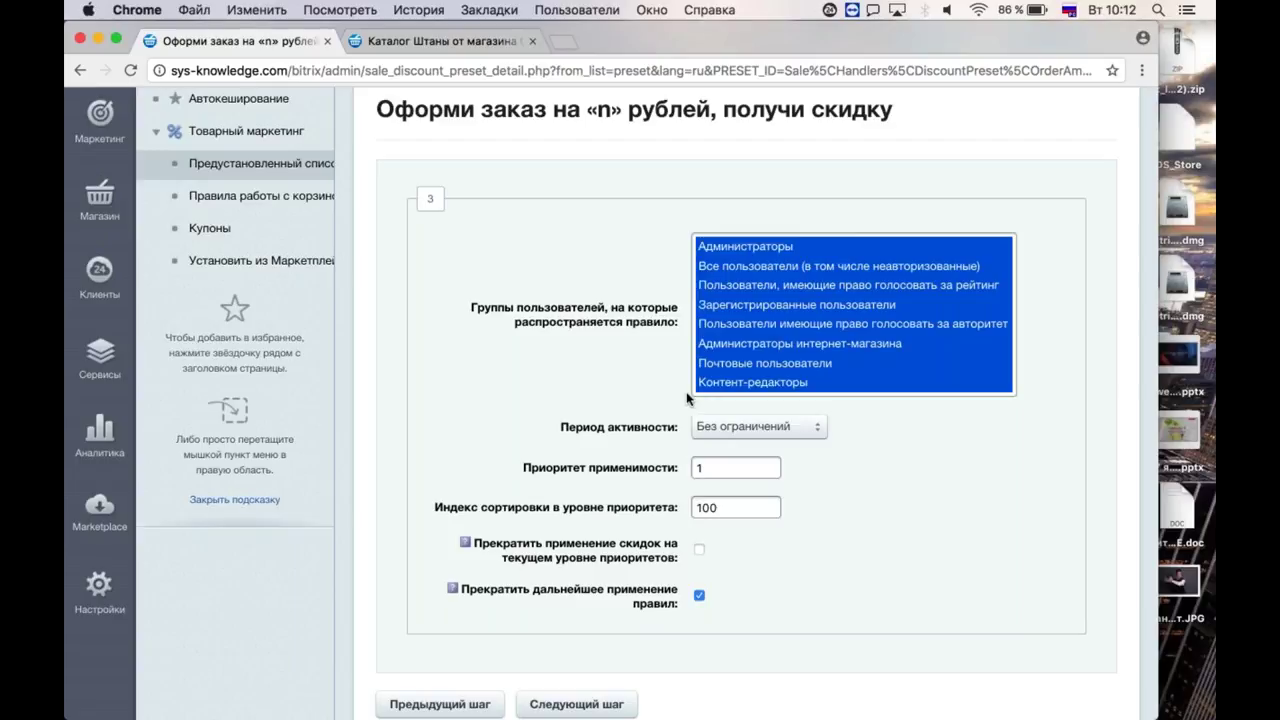
{"action": "left_click", "coordinate": [565, 416]}
{"action": "scroll", "coordinate": [565, 416], "scroll_direction": "up", "scroll_amount": 2}
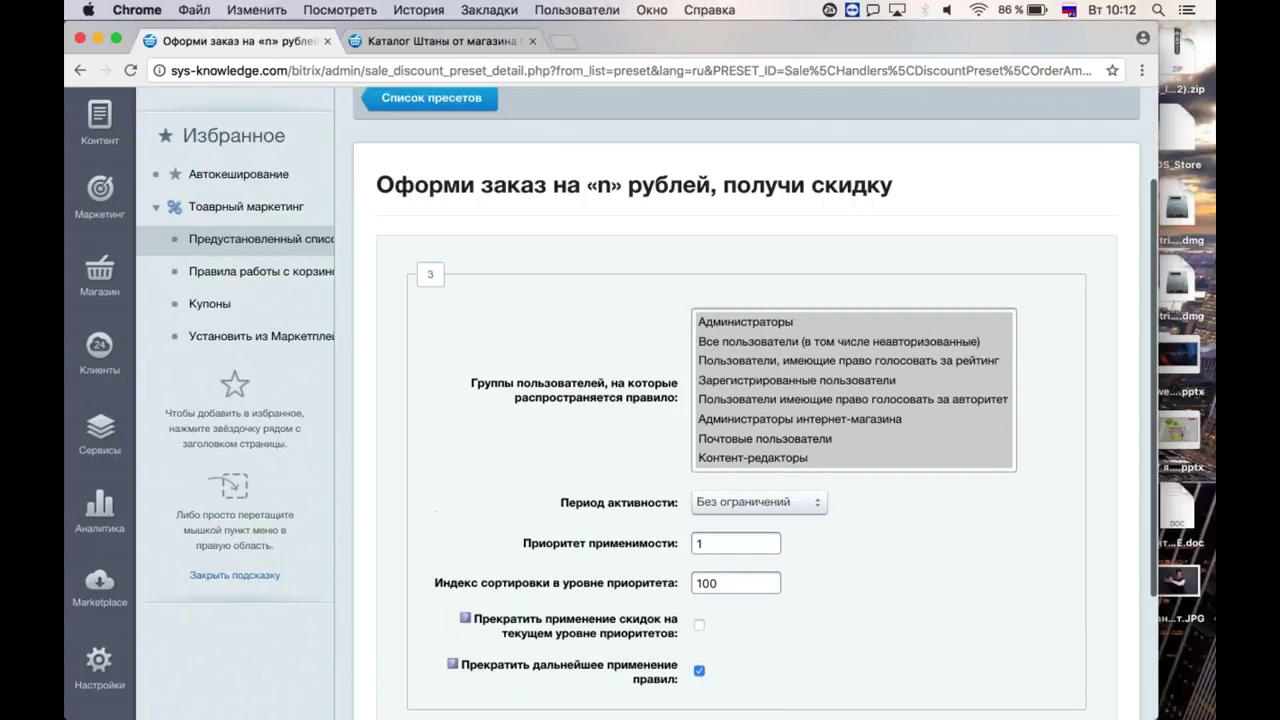
Set the rule's application priority to 10000 and save the discount.
{"action": "scroll", "coordinate": [565, 416], "scroll_direction": "down", "scroll_amount": 3}
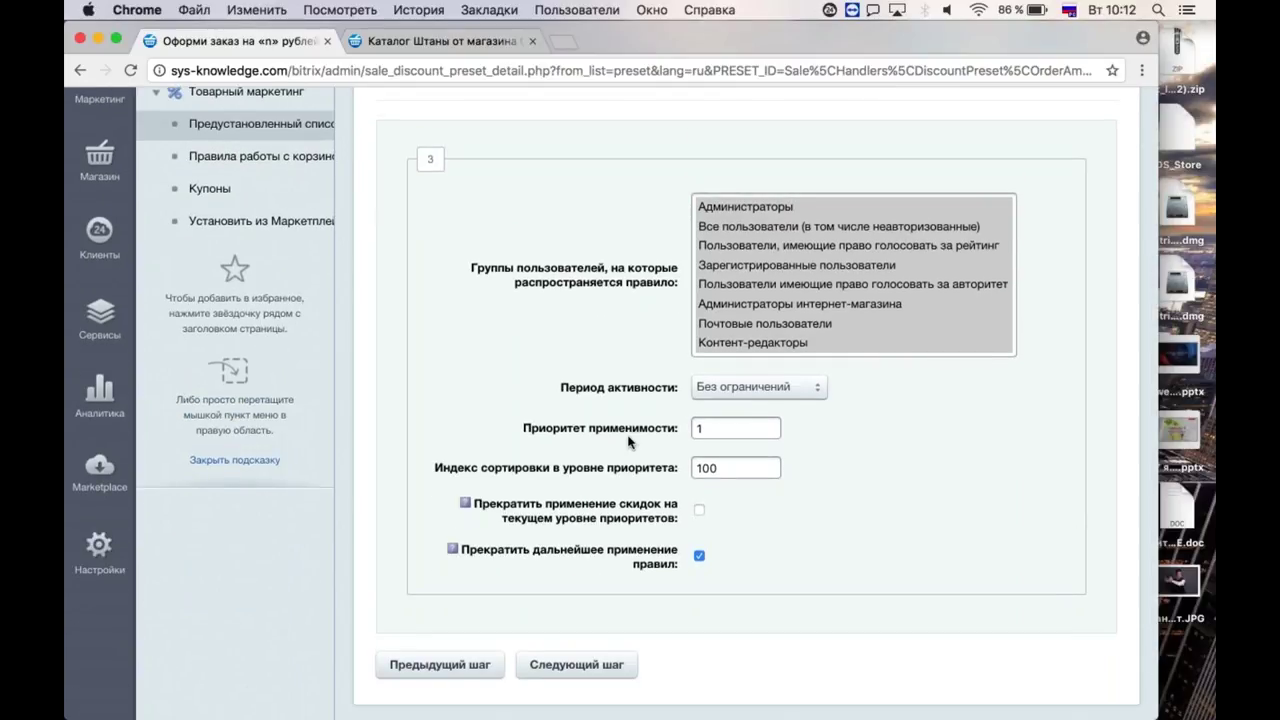
{"action": "left_click", "coordinate": [744, 432]}
{"action": "type", "text": "0000"}
{"action": "left_click", "coordinate": [572, 667]}
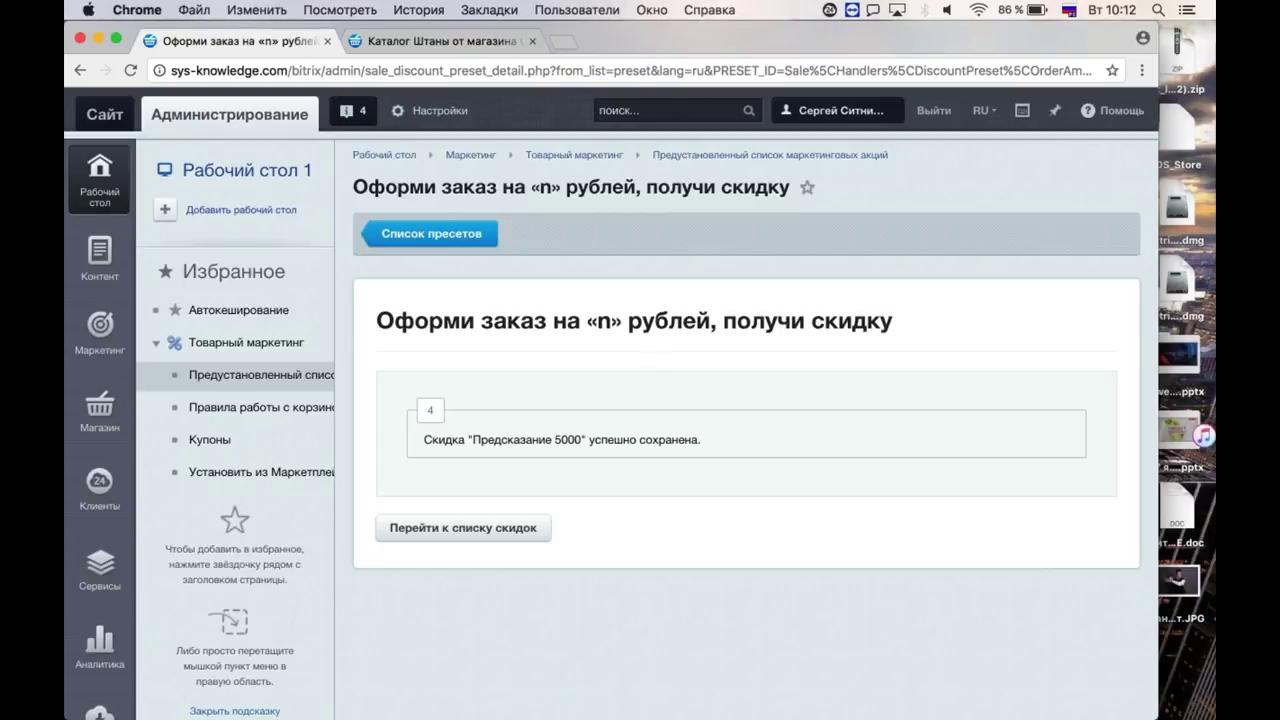
Switch to the store and open the product page of «Штаны Жизнь в Абстракции» from the trousers catalog.
{"action": "left_click", "coordinate": [466, 52]}
{"action": "mouse_move", "coordinate": [486, 320]}
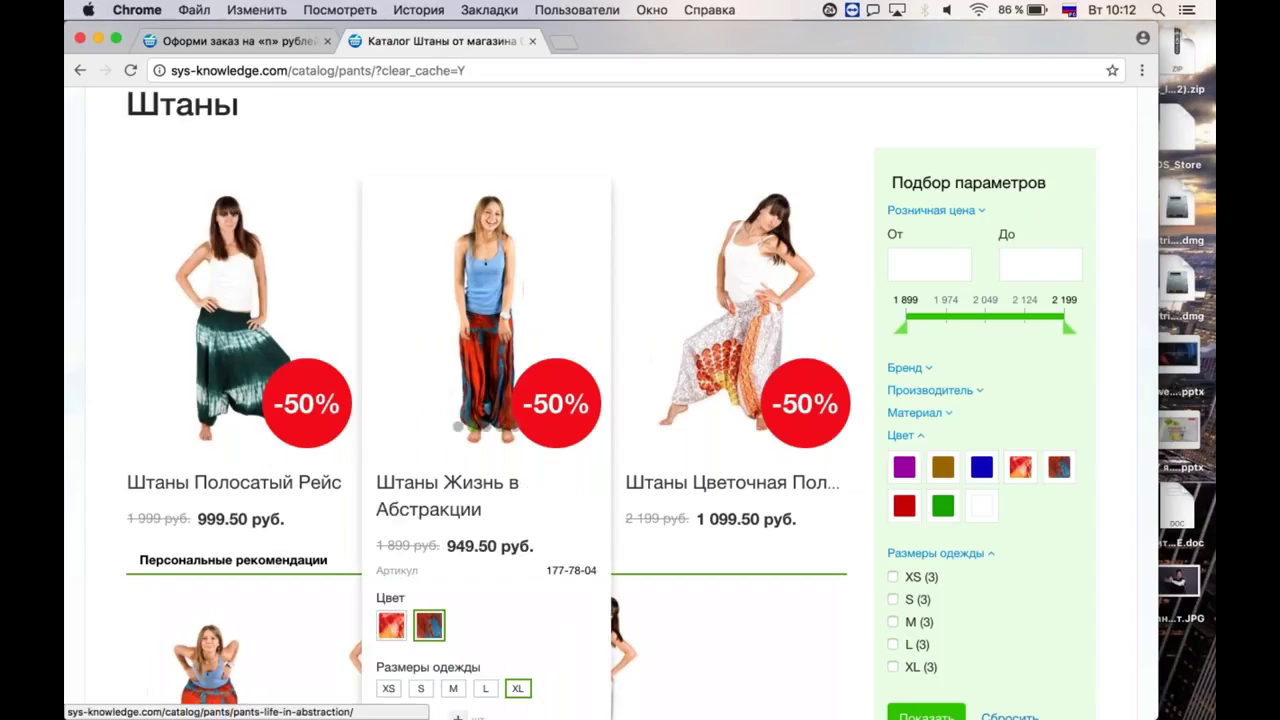
{"action": "scroll", "coordinate": [486, 320], "scroll_direction": "up", "scroll_amount": 5}
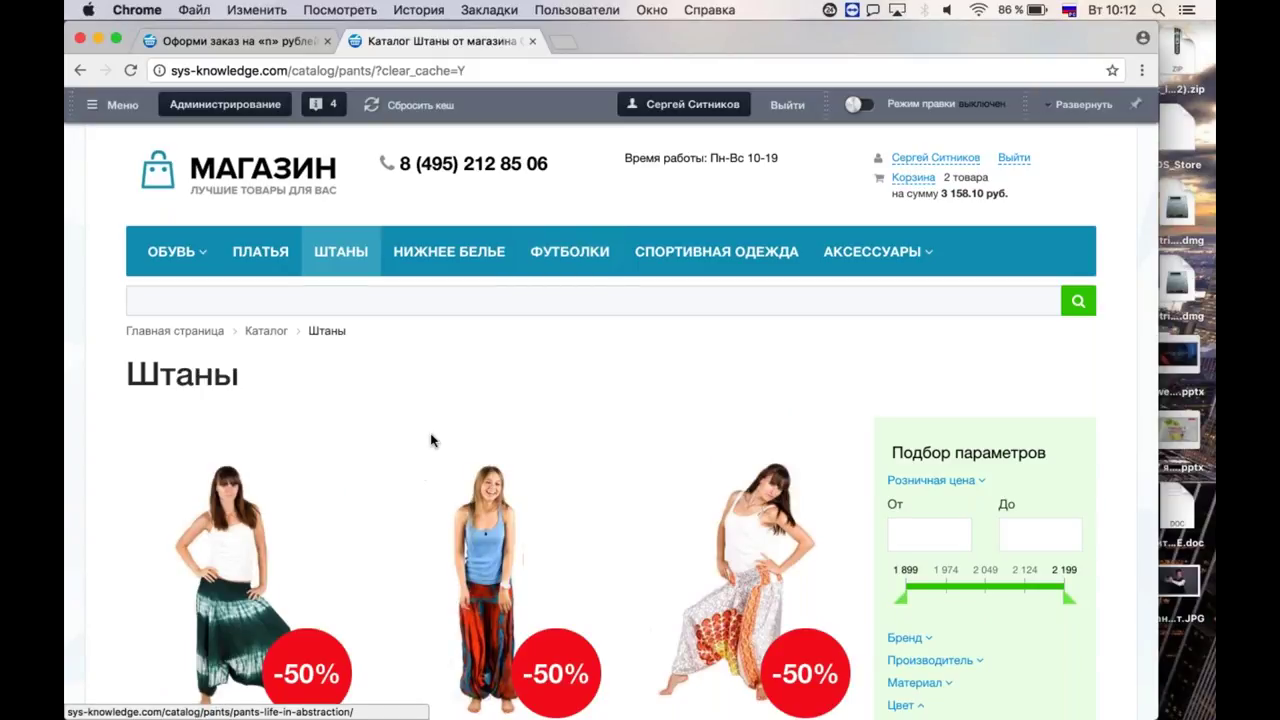
{"action": "scroll", "coordinate": [434, 437], "scroll_direction": "down", "scroll_amount": 5}
{"action": "left_click", "coordinate": [433, 507]}
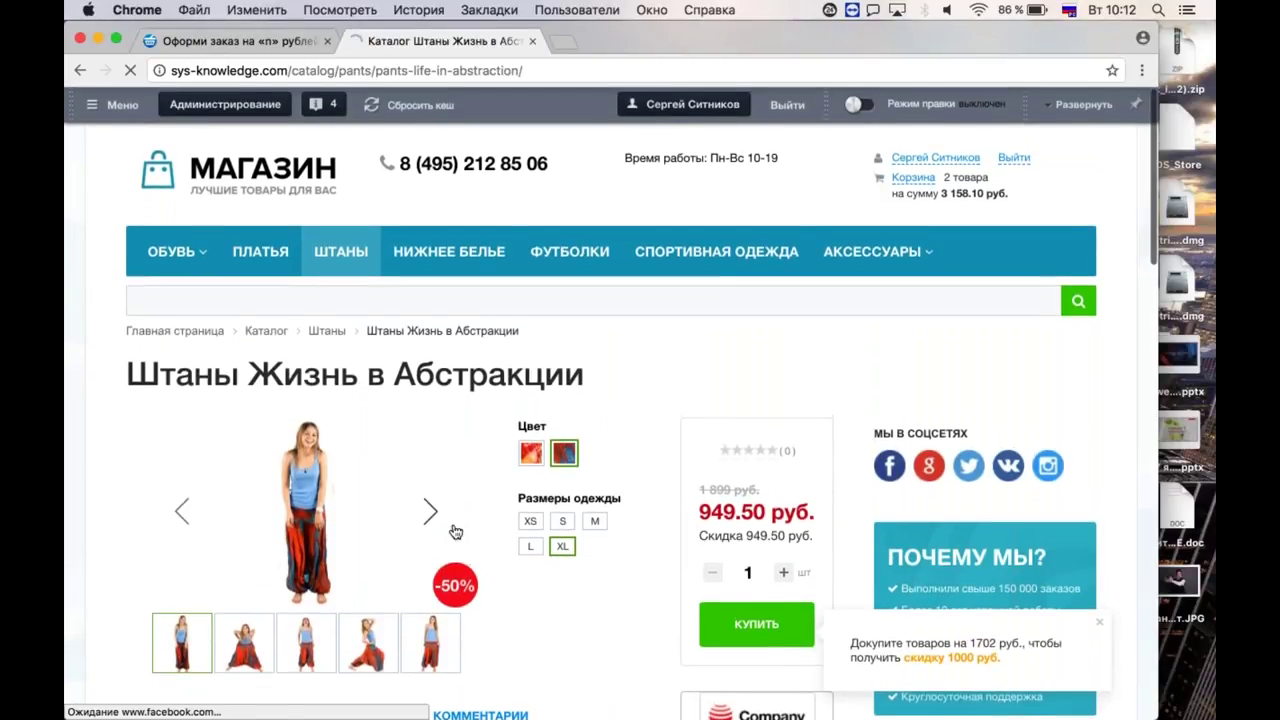
Examine the discount prediction on the trousers page and compare it with the product price and basket sum.
{"action": "scroll", "coordinate": [455, 536], "scroll_direction": "down", "scroll_amount": 3}
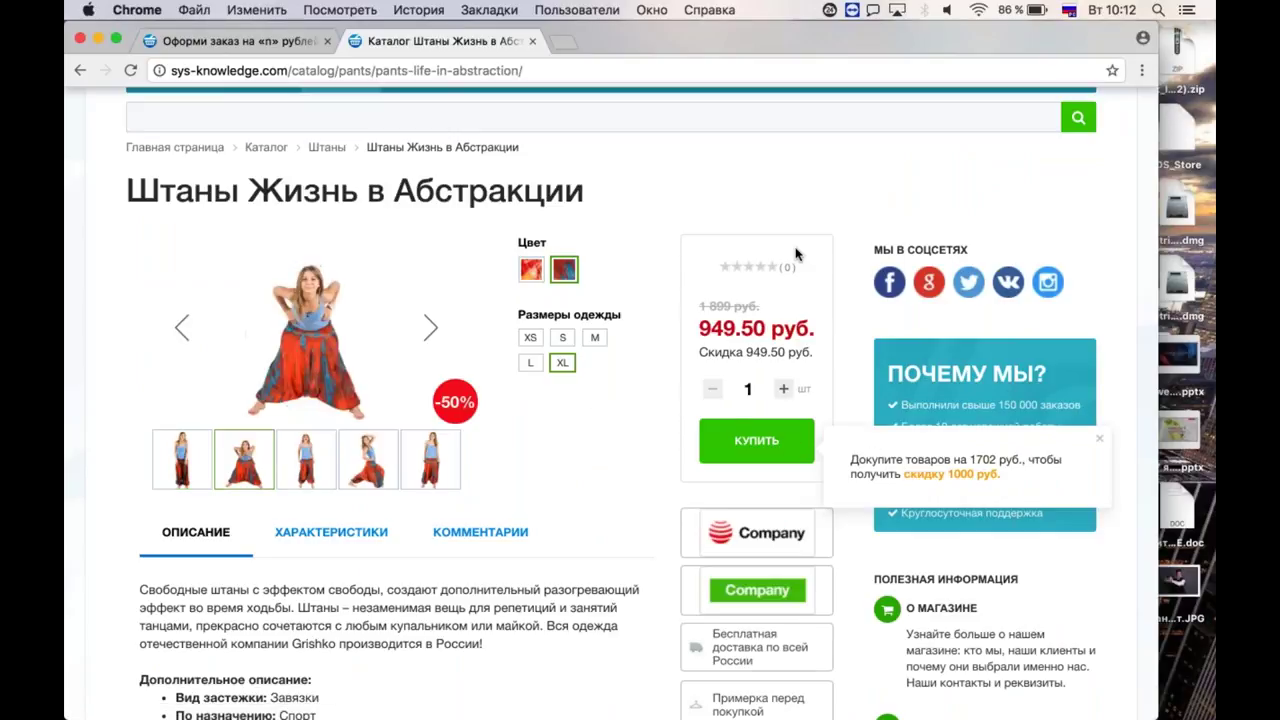
{"action": "scroll", "coordinate": [797, 252], "scroll_direction": "down", "scroll_amount": 1}
{"action": "scroll", "coordinate": [797, 253], "scroll_direction": "down", "scroll_amount": 3}
{"action": "scroll", "coordinate": [797, 253], "scroll_direction": "up", "scroll_amount": 3}
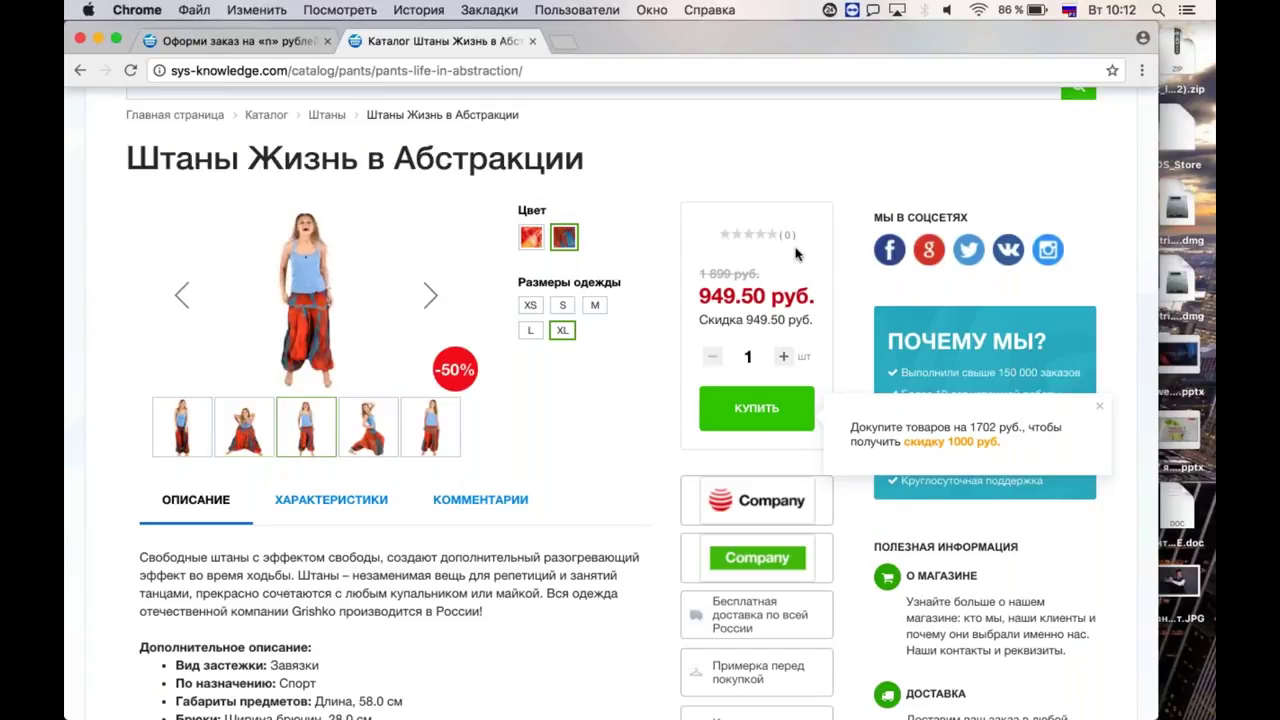
{"action": "scroll", "coordinate": [797, 253], "scroll_direction": "down", "scroll_amount": 2}
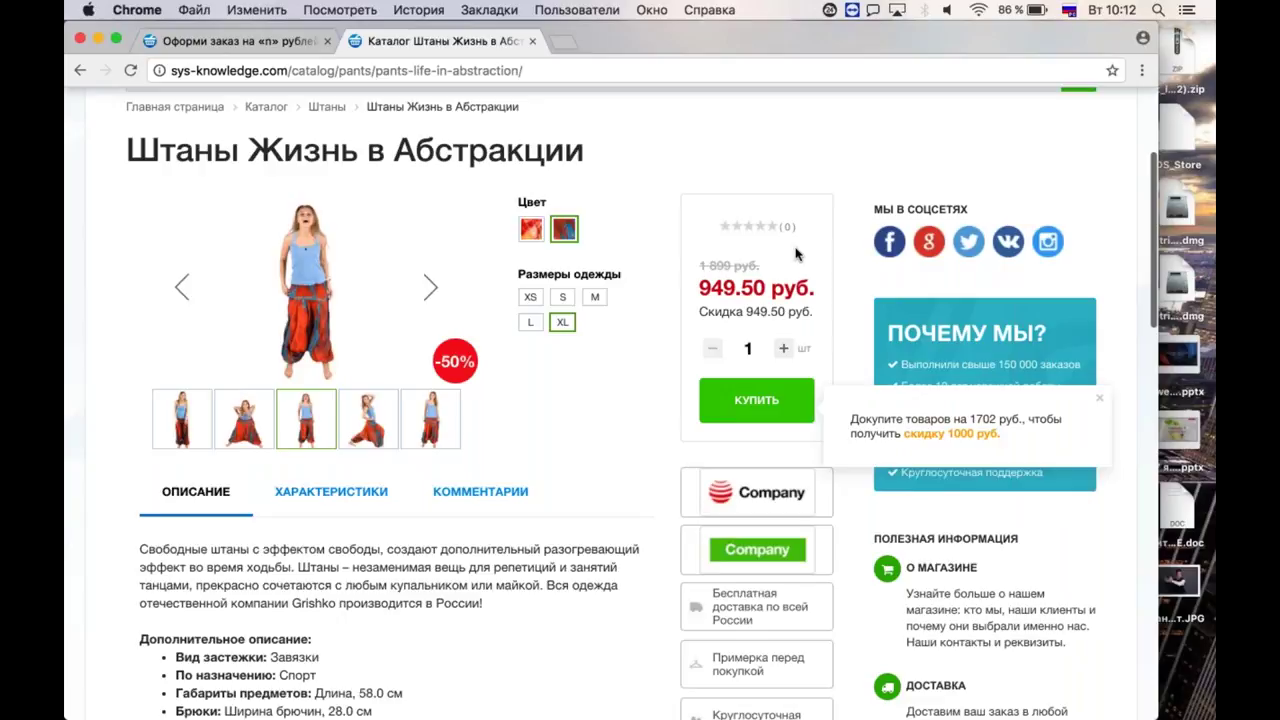
{"action": "scroll", "coordinate": [797, 253], "scroll_direction": "up", "scroll_amount": 5}
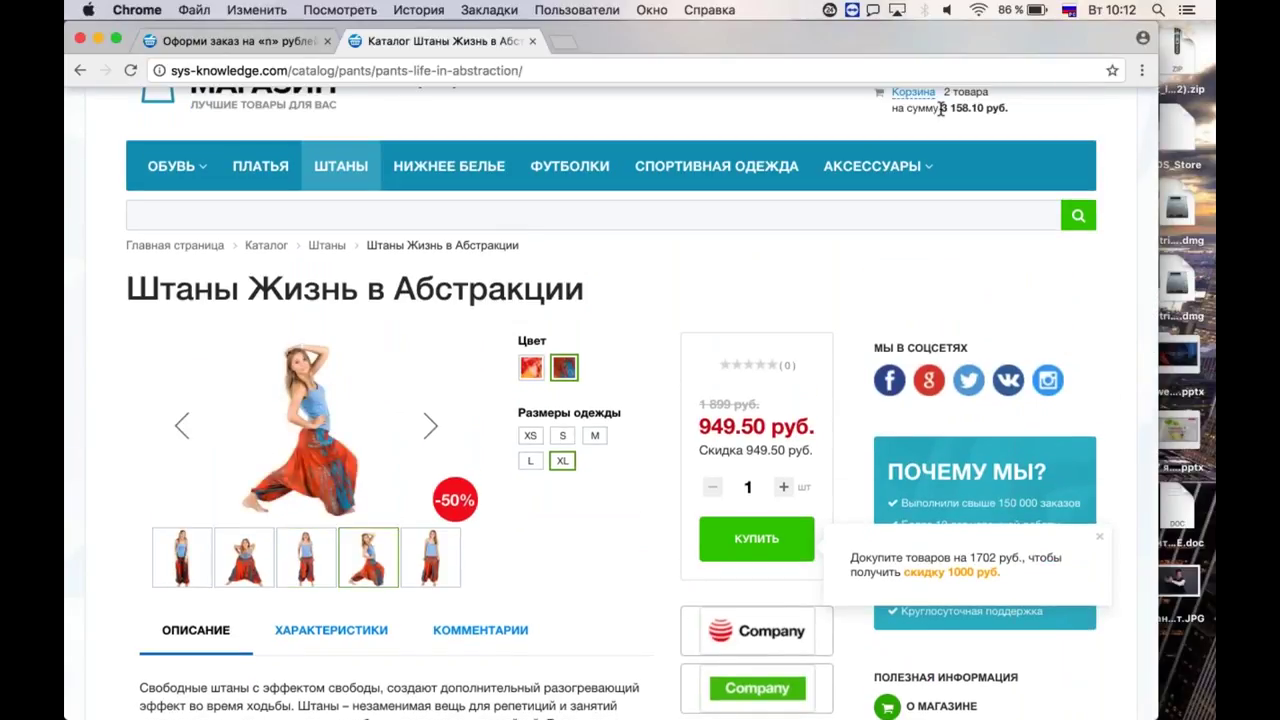
{"action": "mouse_move", "coordinate": [874, 166]}
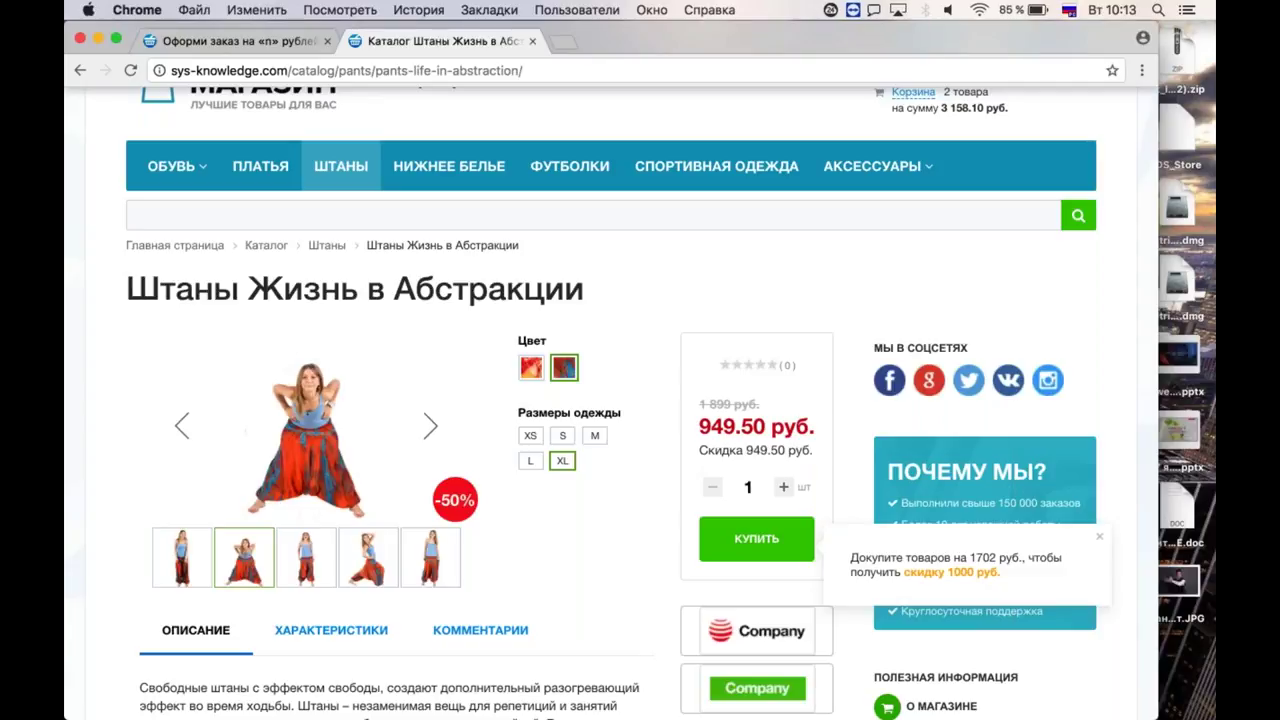
{"action": "scroll", "coordinate": [916, 303], "scroll_direction": "down", "scroll_amount": 2}
{"action": "scroll", "coordinate": [916, 303], "scroll_direction": "up", "scroll_amount": 4}
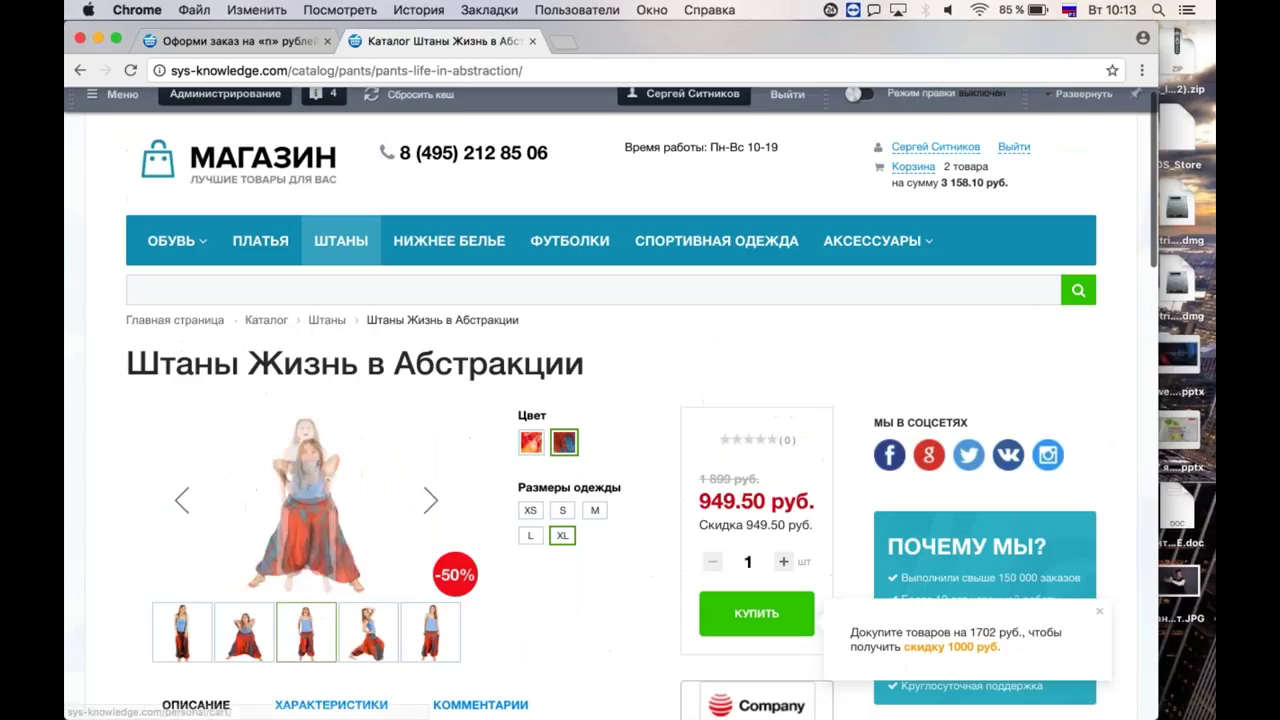
Open the basket and delete both products, «Штаны Жизнь в Абстракции» and «Нижнее белье Белая Свобода».
{"action": "left_click", "coordinate": [913, 166]}
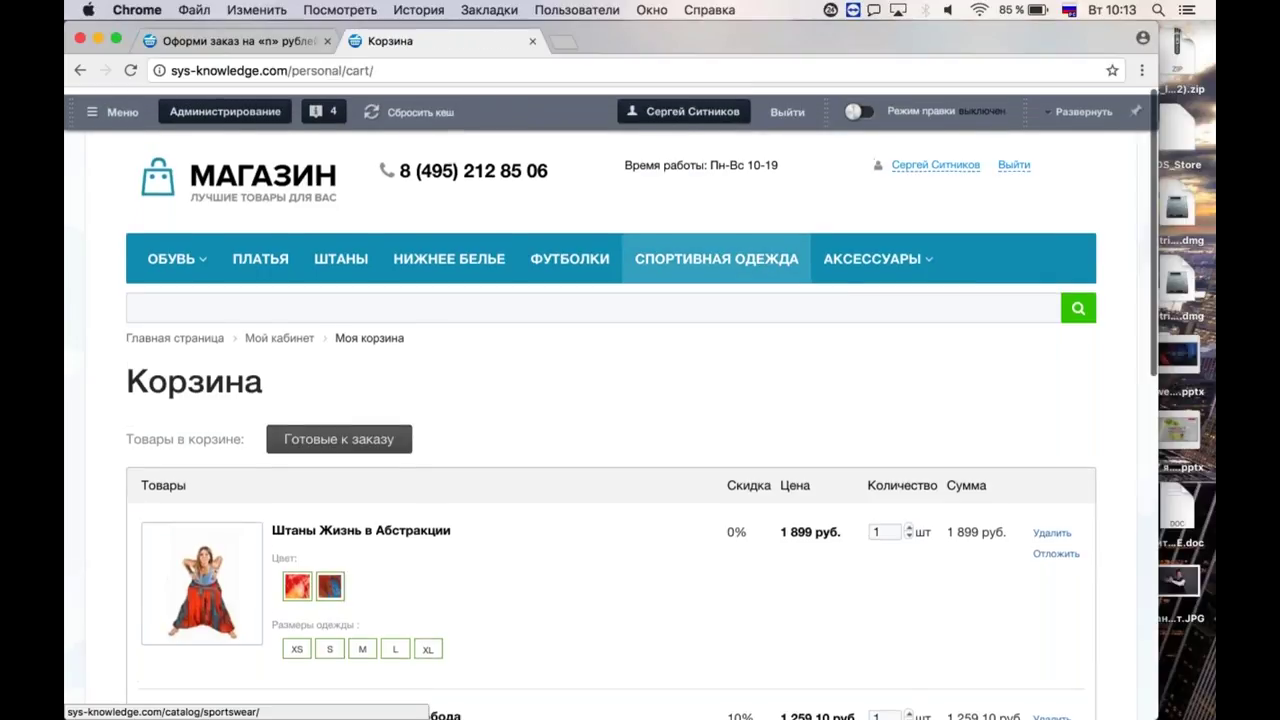
{"action": "scroll", "coordinate": [1055, 320], "scroll_direction": "down", "scroll_amount": 3}
{"action": "left_click", "coordinate": [1052, 321]}
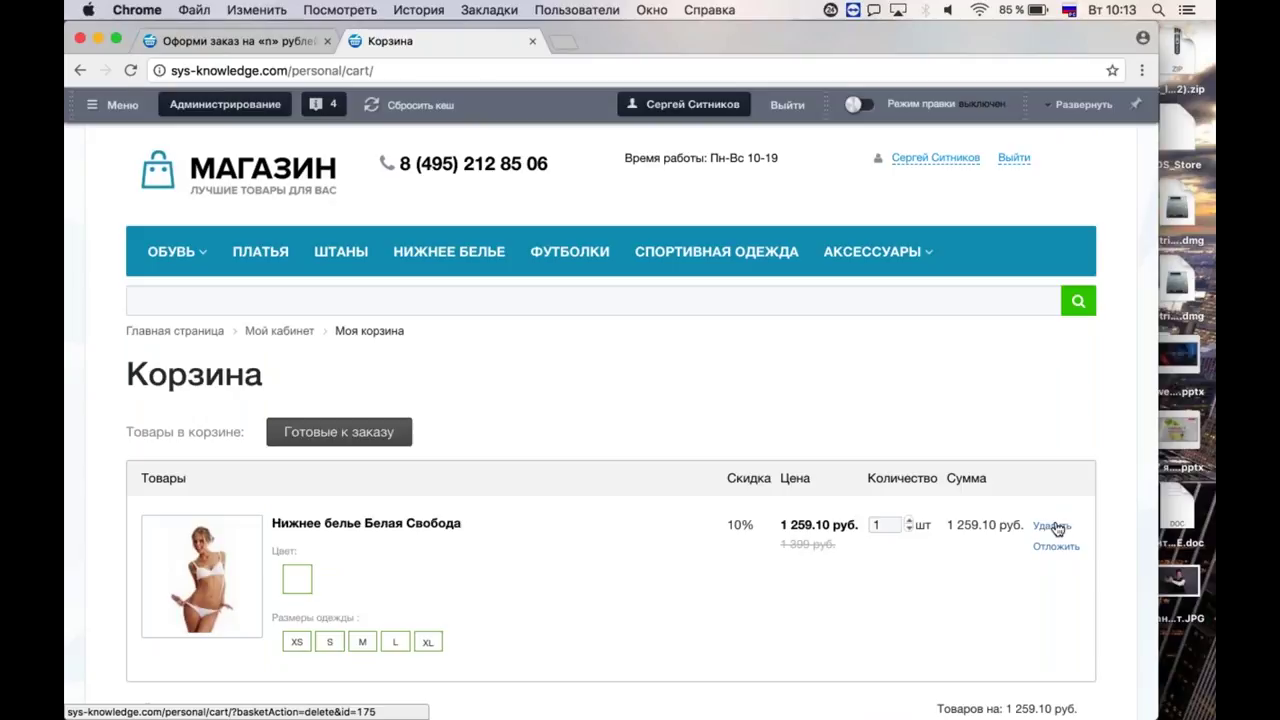
{"action": "left_click", "coordinate": [1052, 526]}
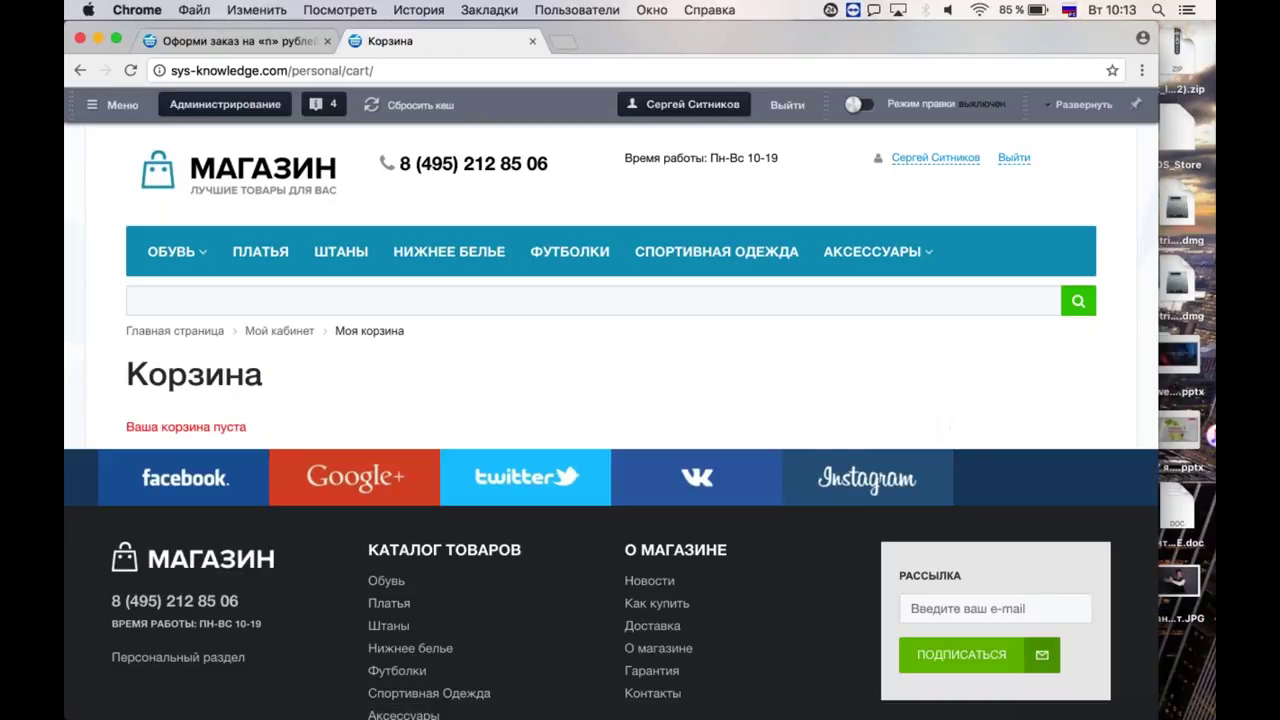
Open «Штаны Жизнь в Абстракции» from the trousers section, buy 2 units and review the basket.
{"action": "left_click", "coordinate": [338, 253]}
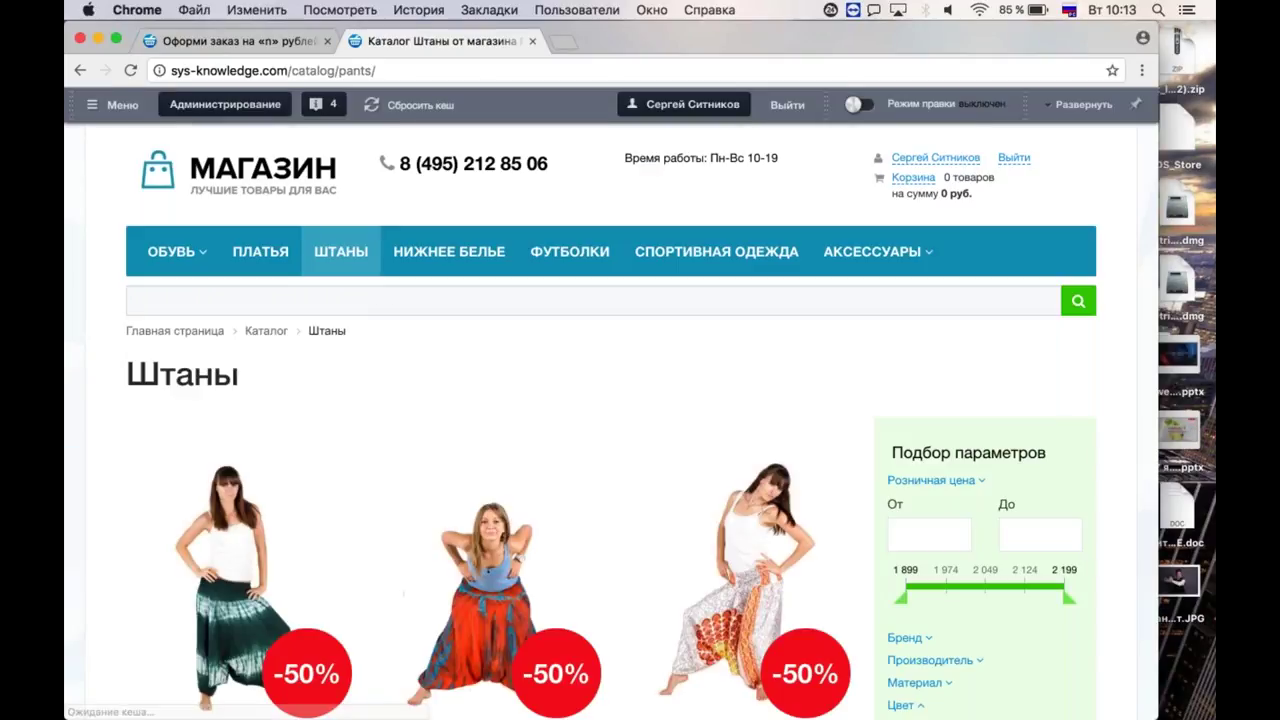
{"action": "left_click", "coordinate": [495, 544]}
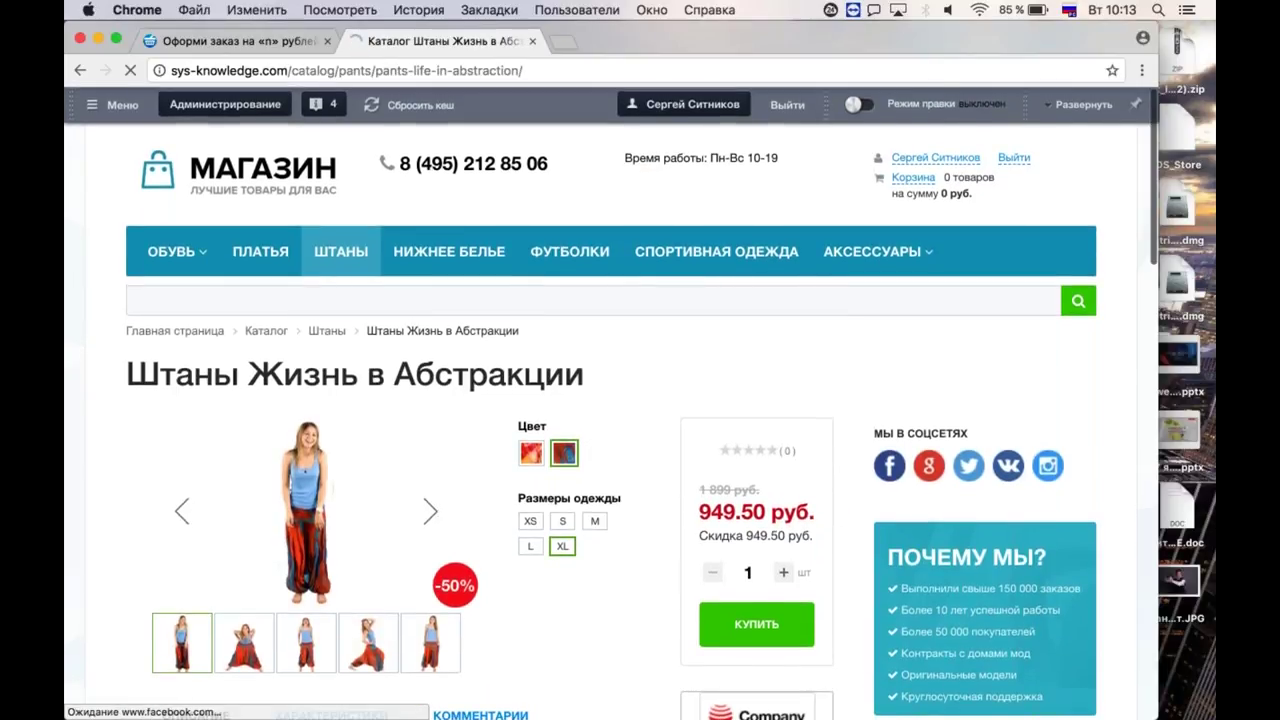
{"action": "scroll", "coordinate": [493, 539], "scroll_direction": "down", "scroll_amount": 3}
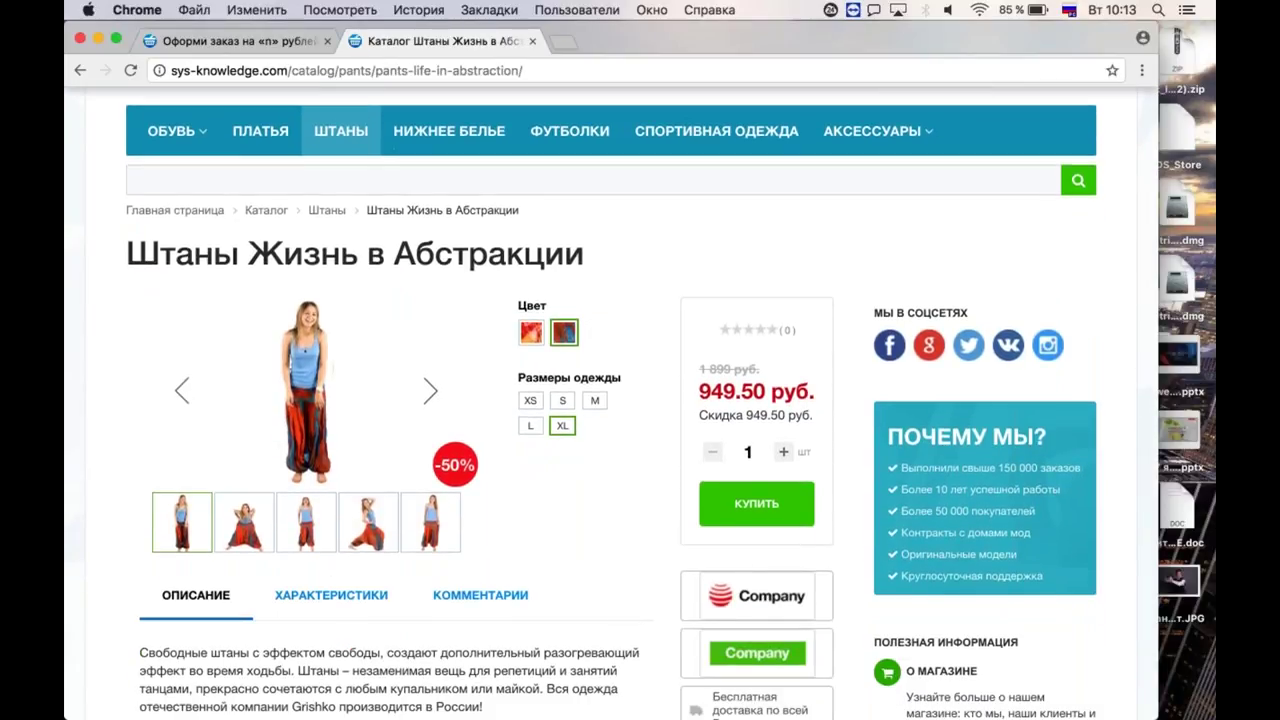
{"action": "left_click", "coordinate": [786, 452]}
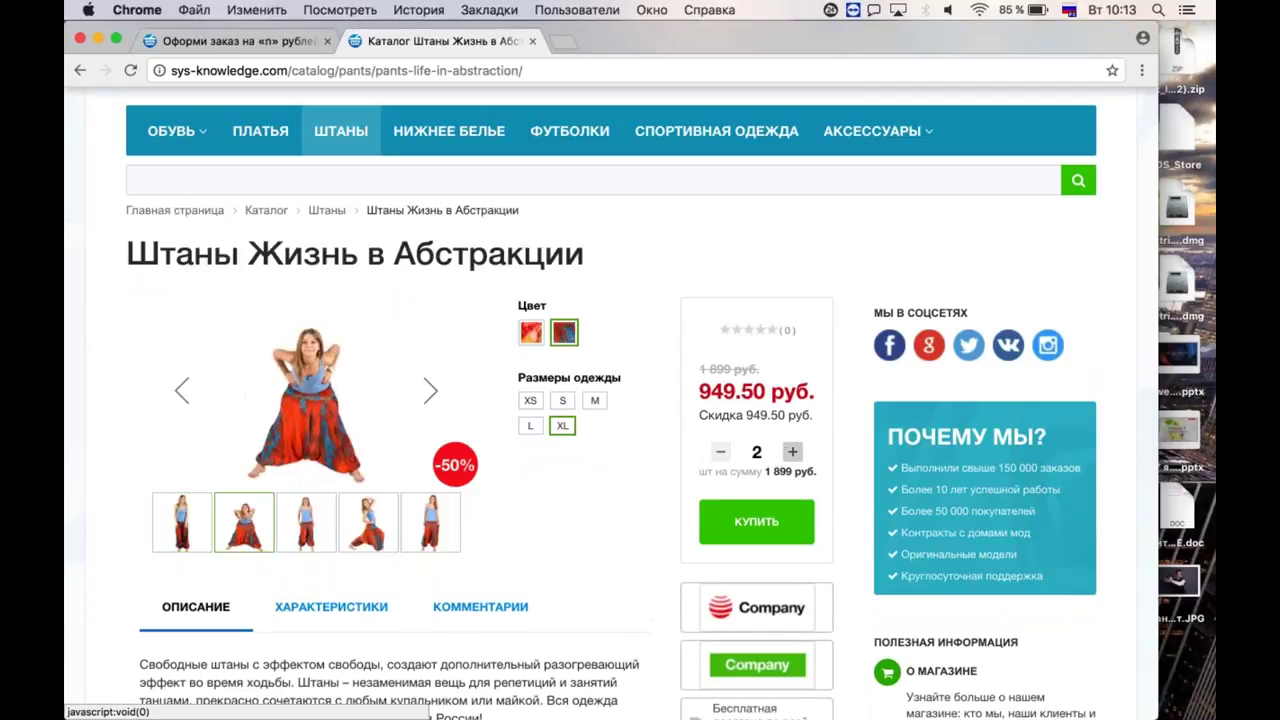
{"action": "left_click", "coordinate": [754, 527]}
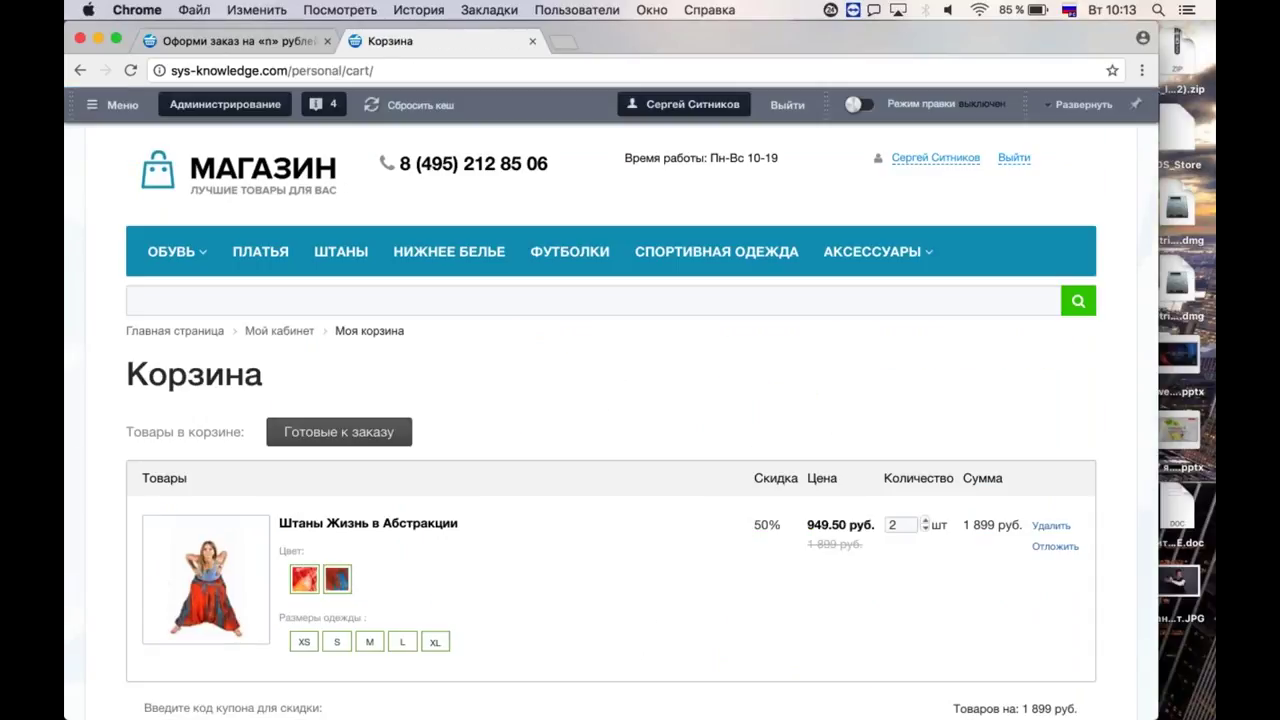
{"action": "scroll", "coordinate": [629, 436], "scroll_direction": "down", "scroll_amount": 2}
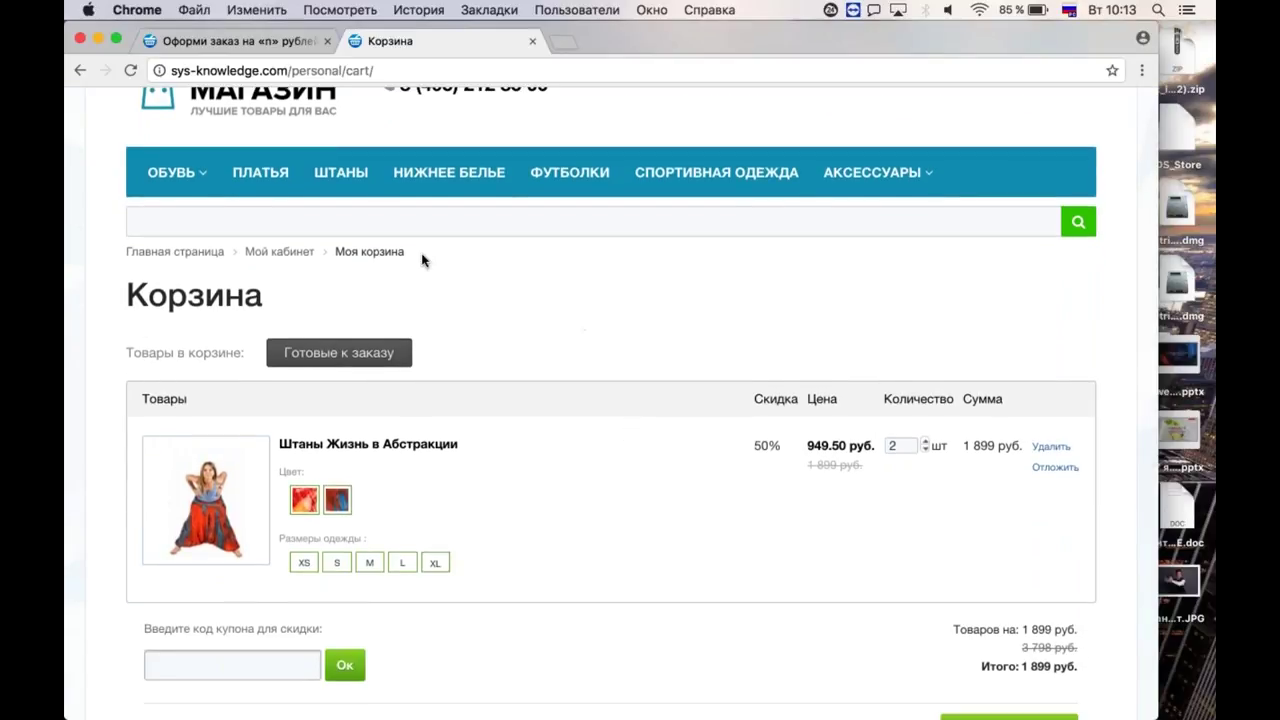
Open the product page of «Платье Весенняя Легкость» from the dresses section.
{"action": "left_click", "coordinate": [281, 178]}
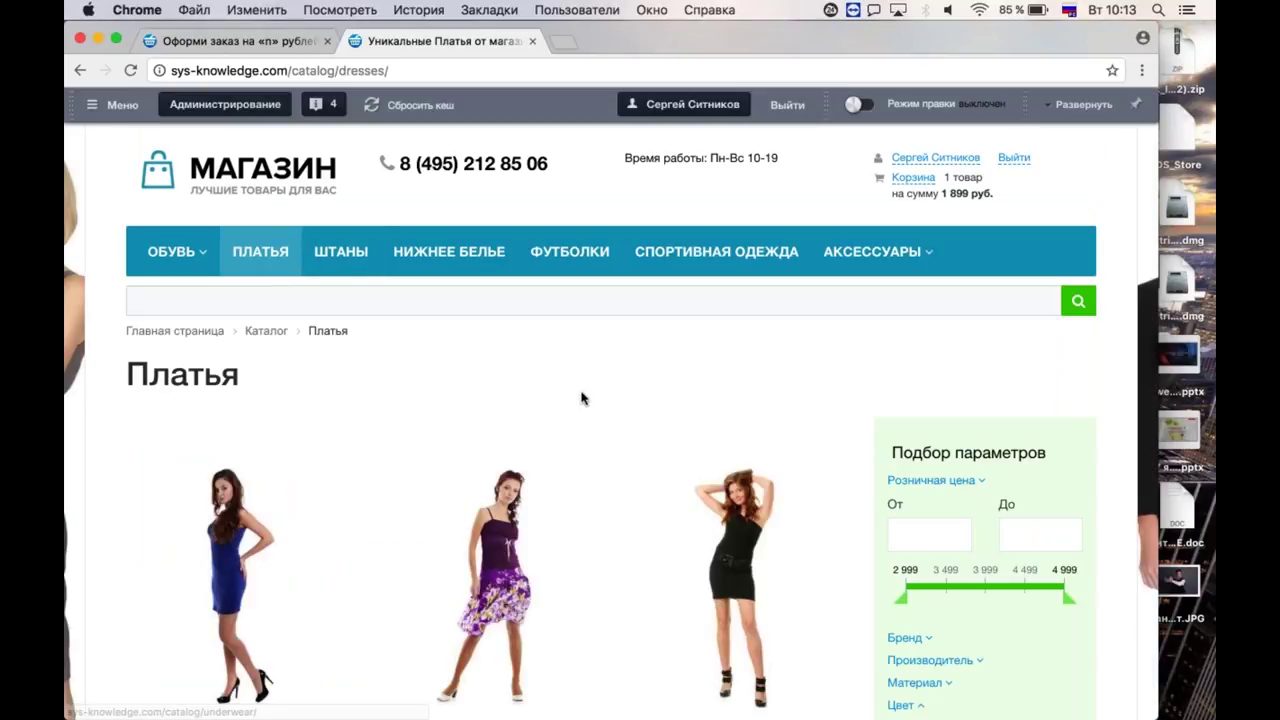
{"action": "scroll", "coordinate": [582, 398], "scroll_direction": "down", "scroll_amount": 2}
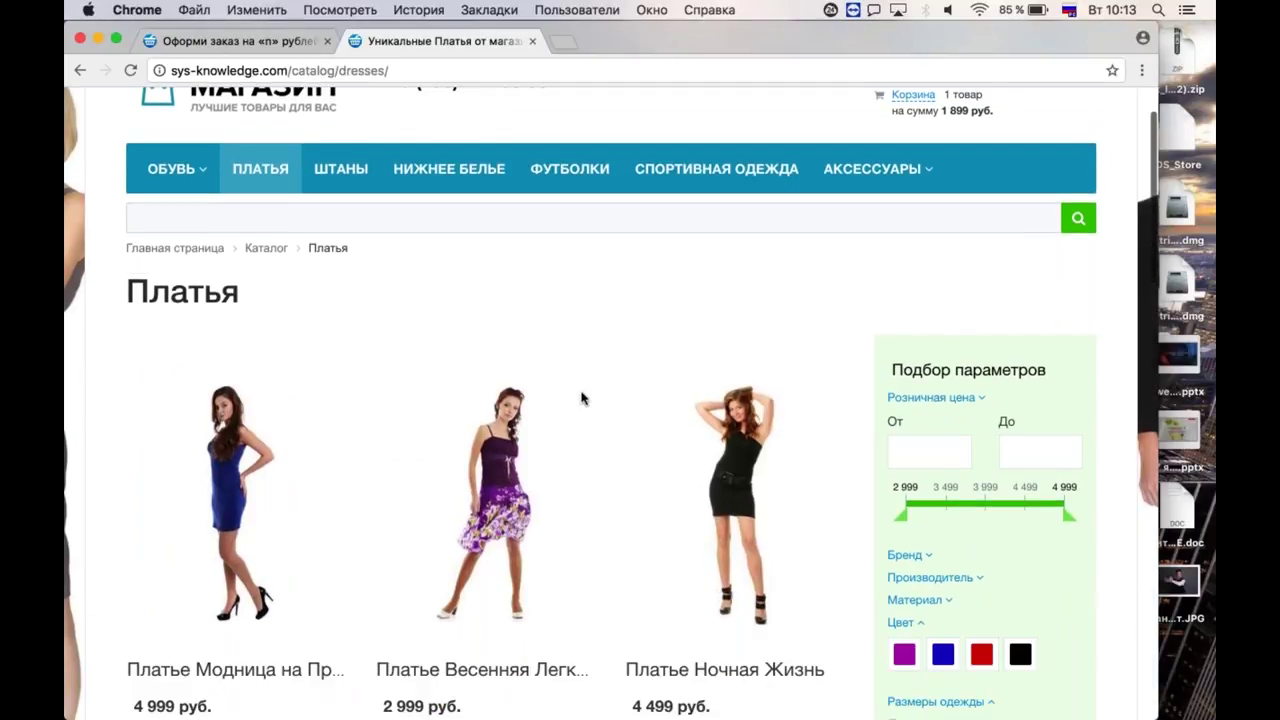
{"action": "scroll", "coordinate": [582, 398], "scroll_direction": "down", "scroll_amount": 2}
{"action": "left_click", "coordinate": [500, 480]}
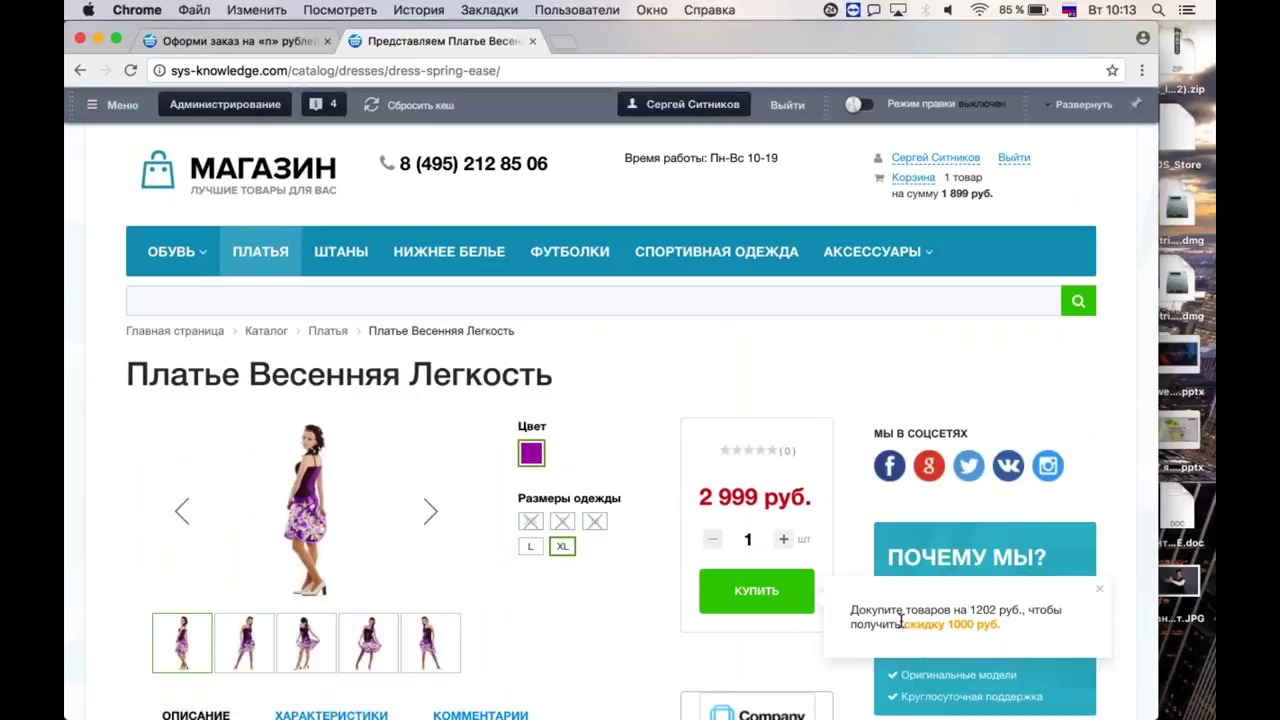
Examine the discount prediction on the dress page and dismiss it.
{"action": "scroll", "coordinate": [637, 622], "scroll_direction": "down", "scroll_amount": 3}
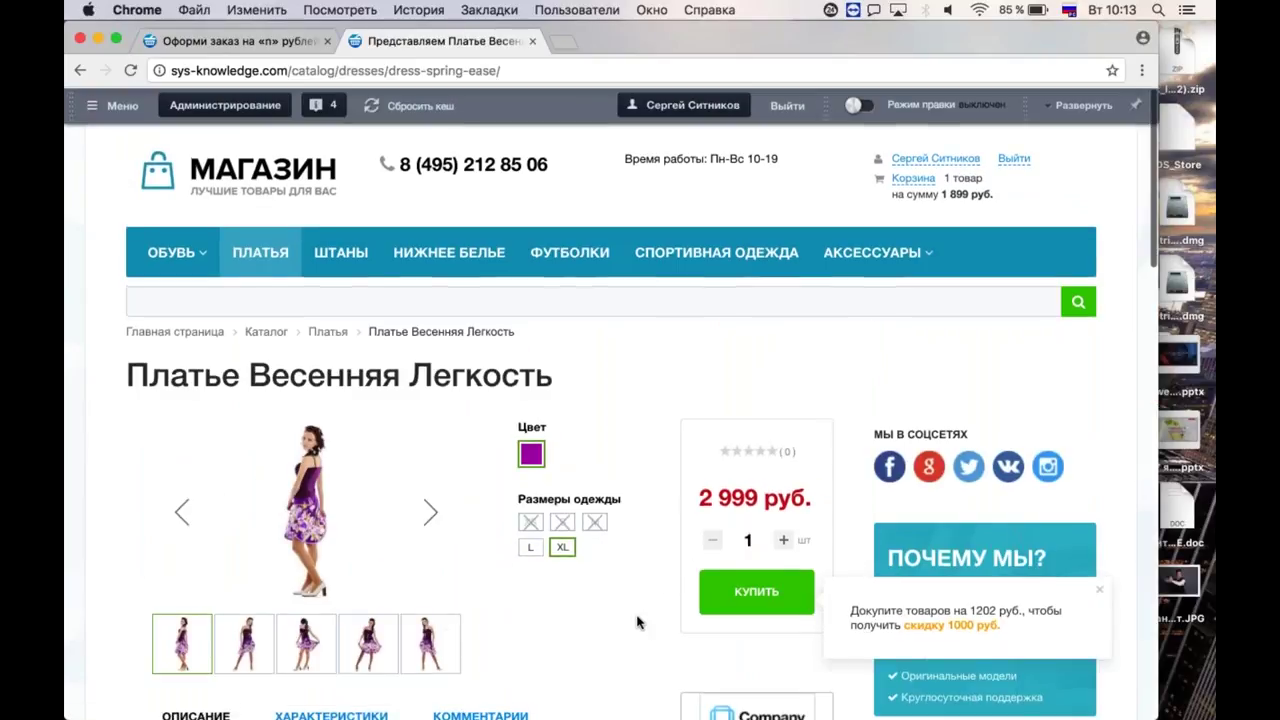
{"action": "scroll", "coordinate": [637, 622], "scroll_direction": "down", "scroll_amount": 2}
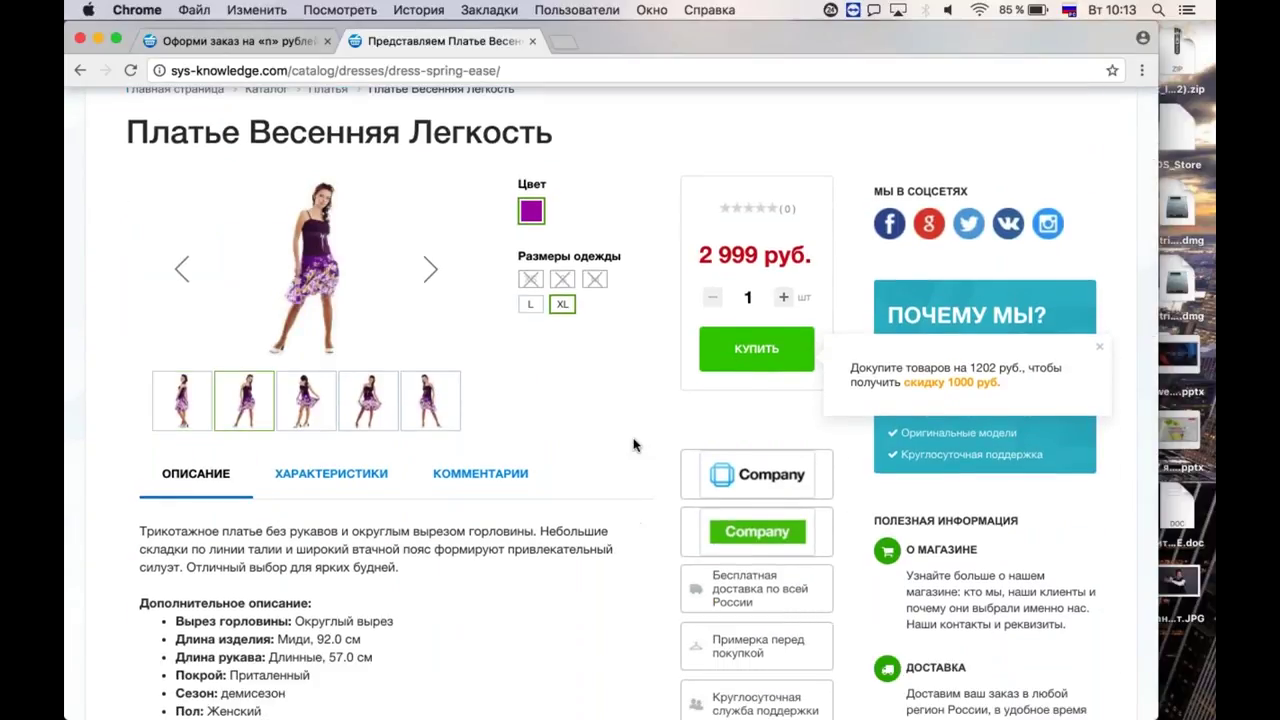
{"action": "scroll", "coordinate": [633, 445], "scroll_direction": "down", "scroll_amount": 1}
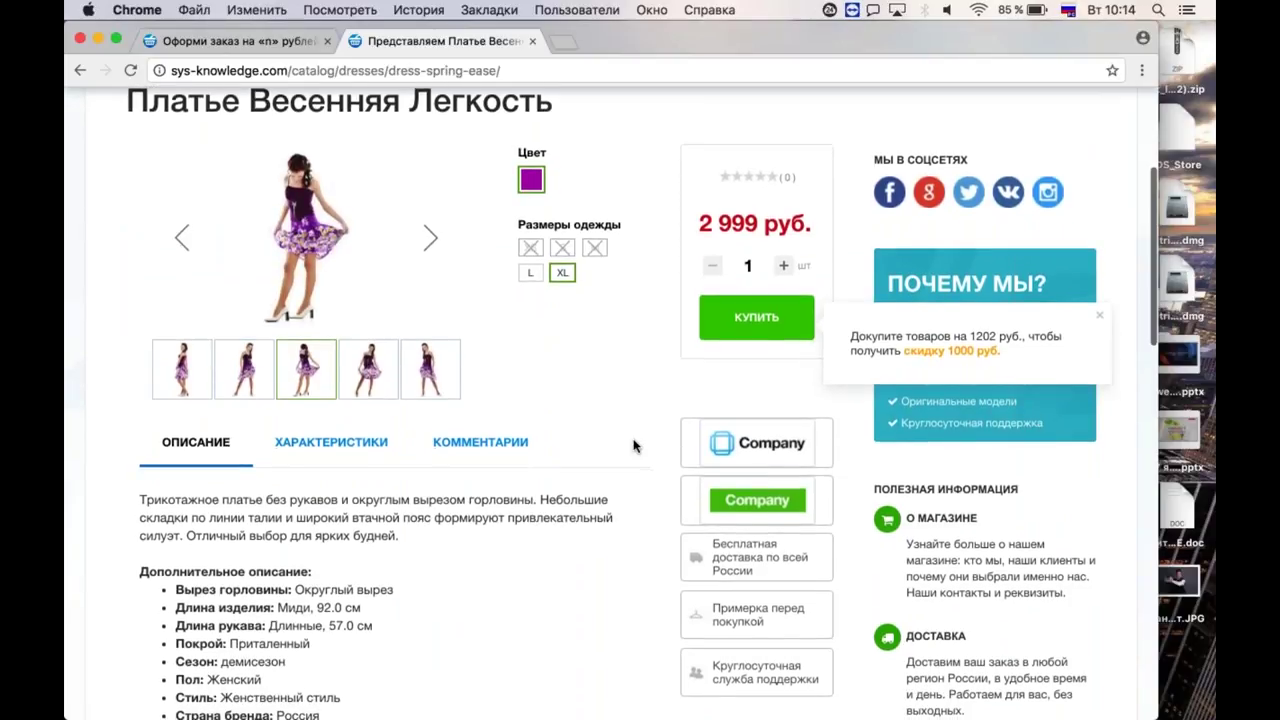
{"action": "scroll", "coordinate": [633, 445], "scroll_direction": "down", "scroll_amount": 1}
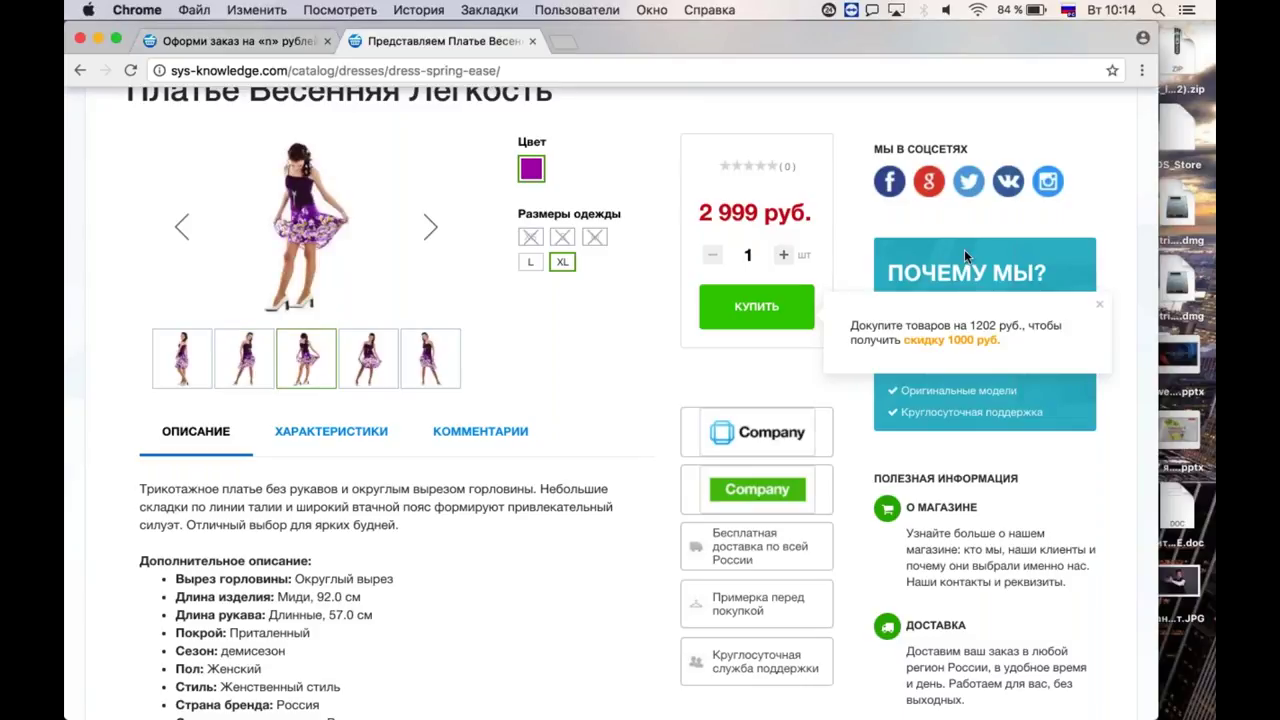
{"action": "left_click", "coordinate": [1101, 311]}
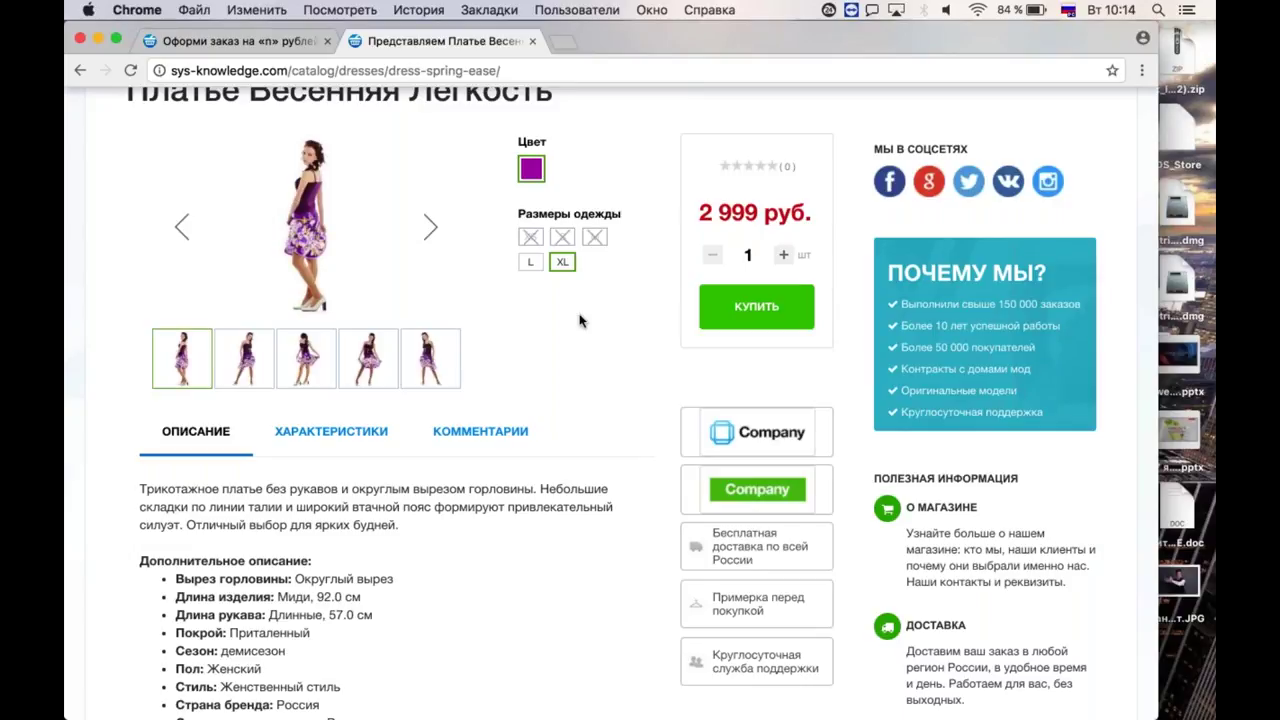
Return to the site administration and open the list of preset marketing campaigns.
{"action": "left_click", "coordinate": [268, 44]}
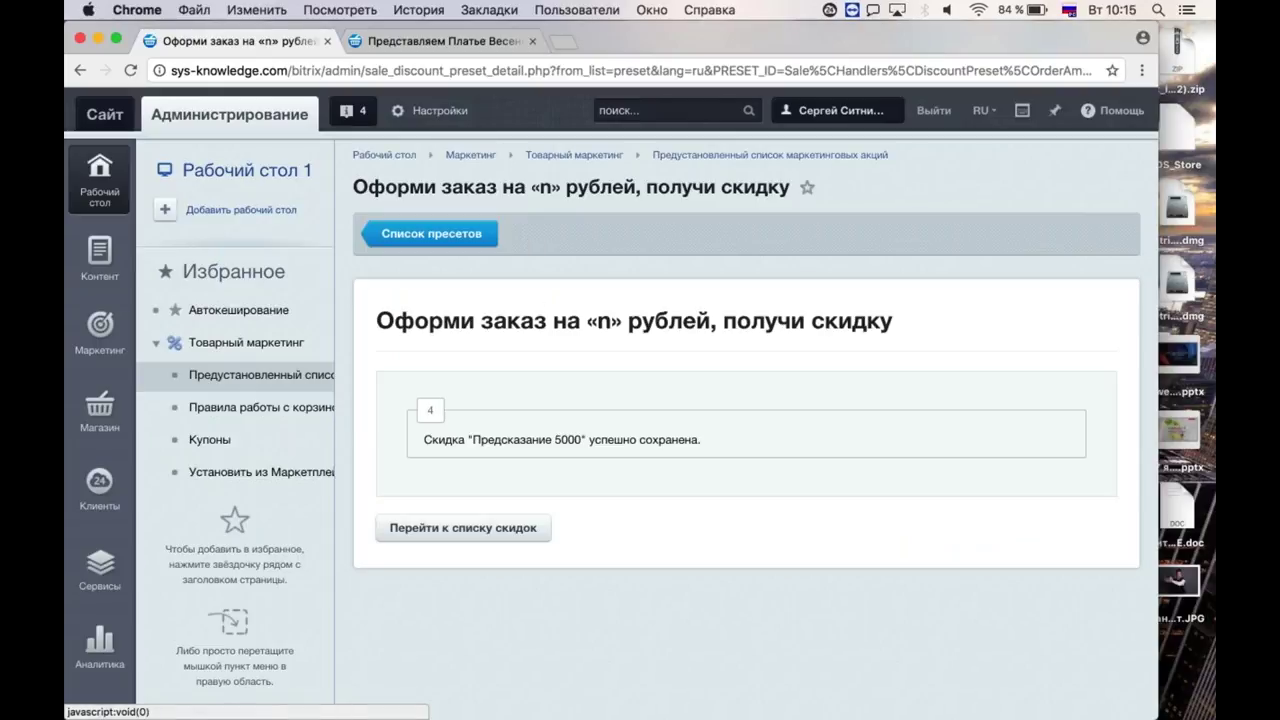
{"action": "left_click", "coordinate": [478, 240]}
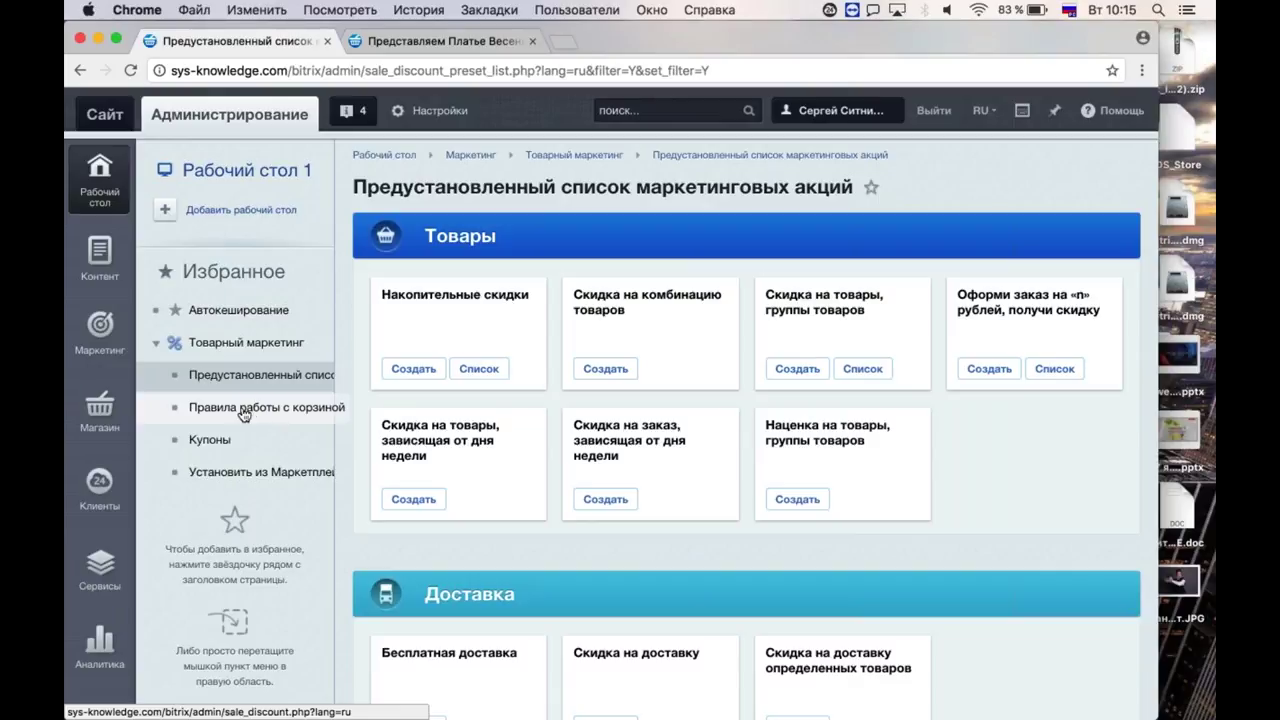
Open the list of basket rules (Правила работы с корзиной) and start creating a new rule.
{"action": "left_click", "coordinate": [240, 420]}
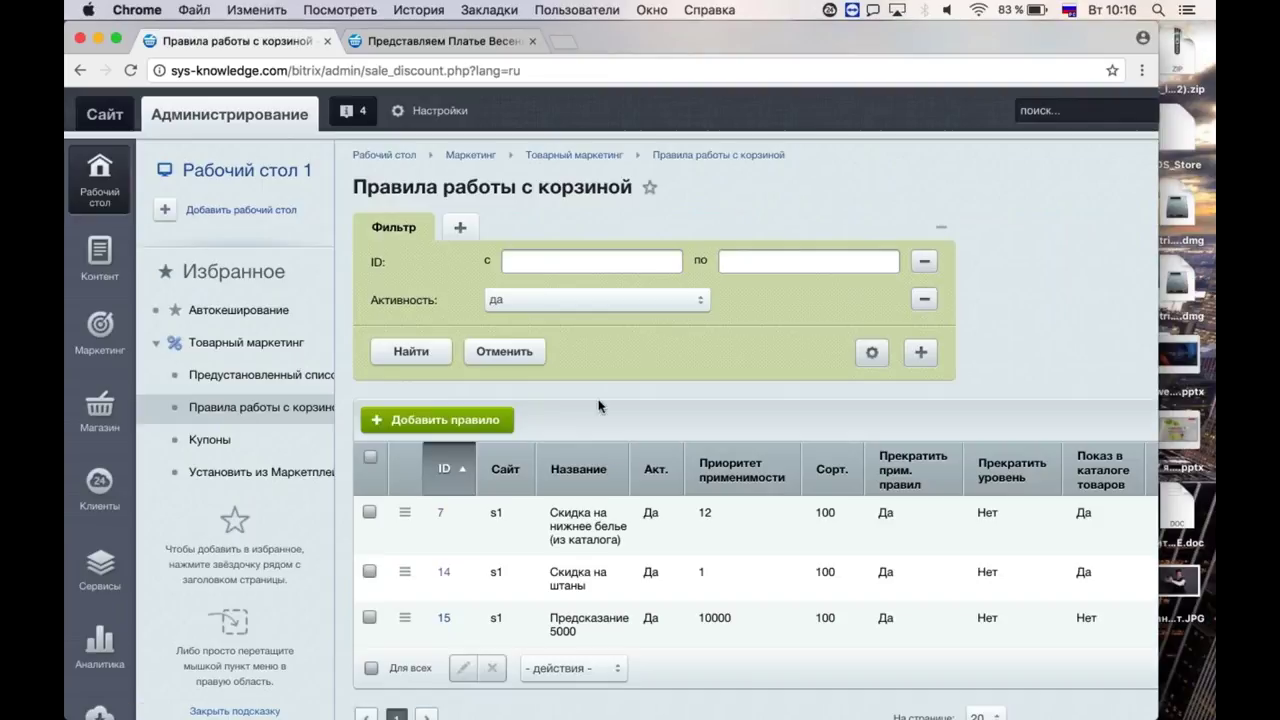
{"action": "scroll", "coordinate": [638, 340], "scroll_direction": "down", "scroll_amount": 1}
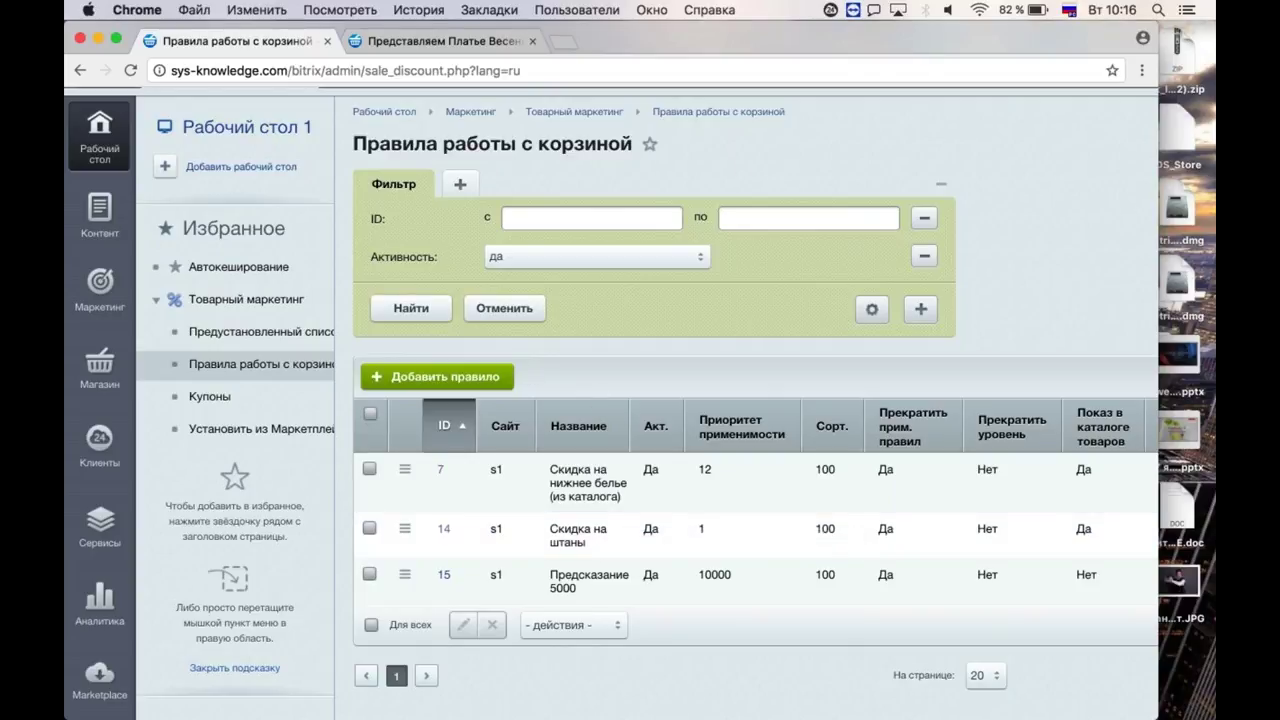
{"action": "left_click", "coordinate": [487, 378]}
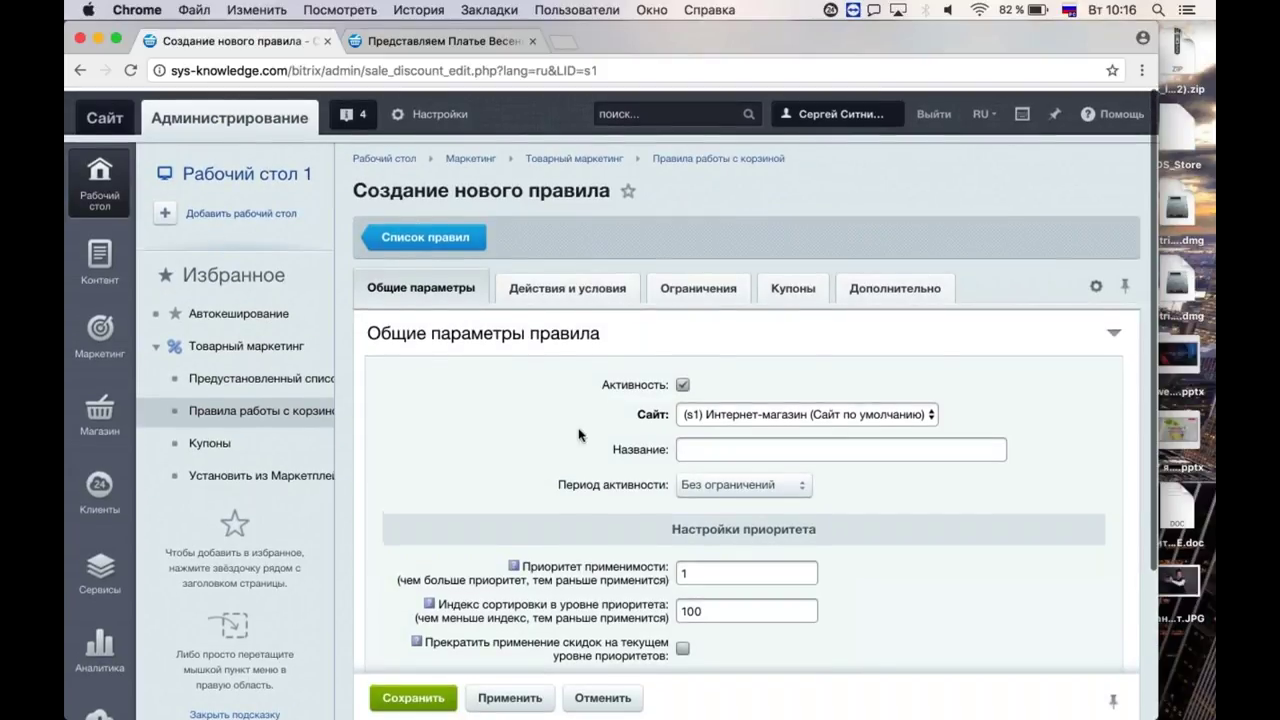
Name the new rule «Скидка на платья» and set its application priority to 20000.
{"action": "scroll", "coordinate": [580, 435], "scroll_direction": "down", "scroll_amount": 2}
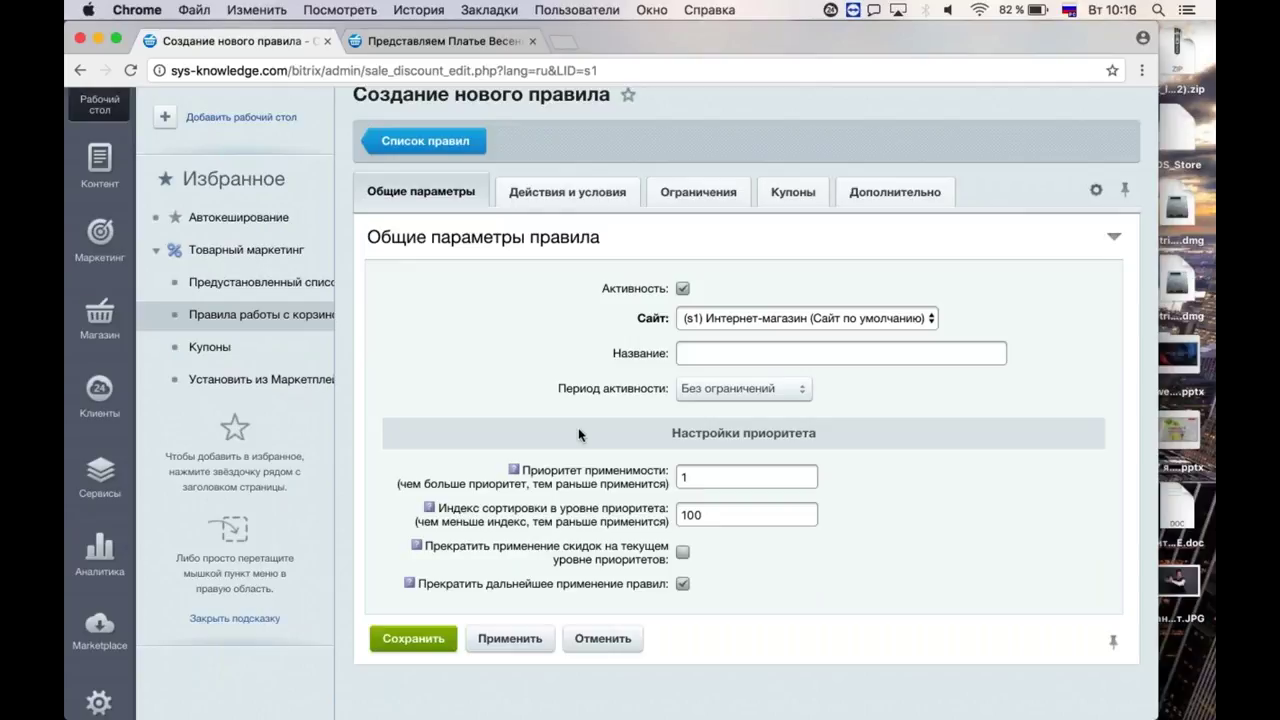
{"action": "left_click", "coordinate": [725, 351]}
{"action": "type", "text": "Скик"}
{"action": "type", "text": "дка на"}
{"action": "type", "text": "платья"}
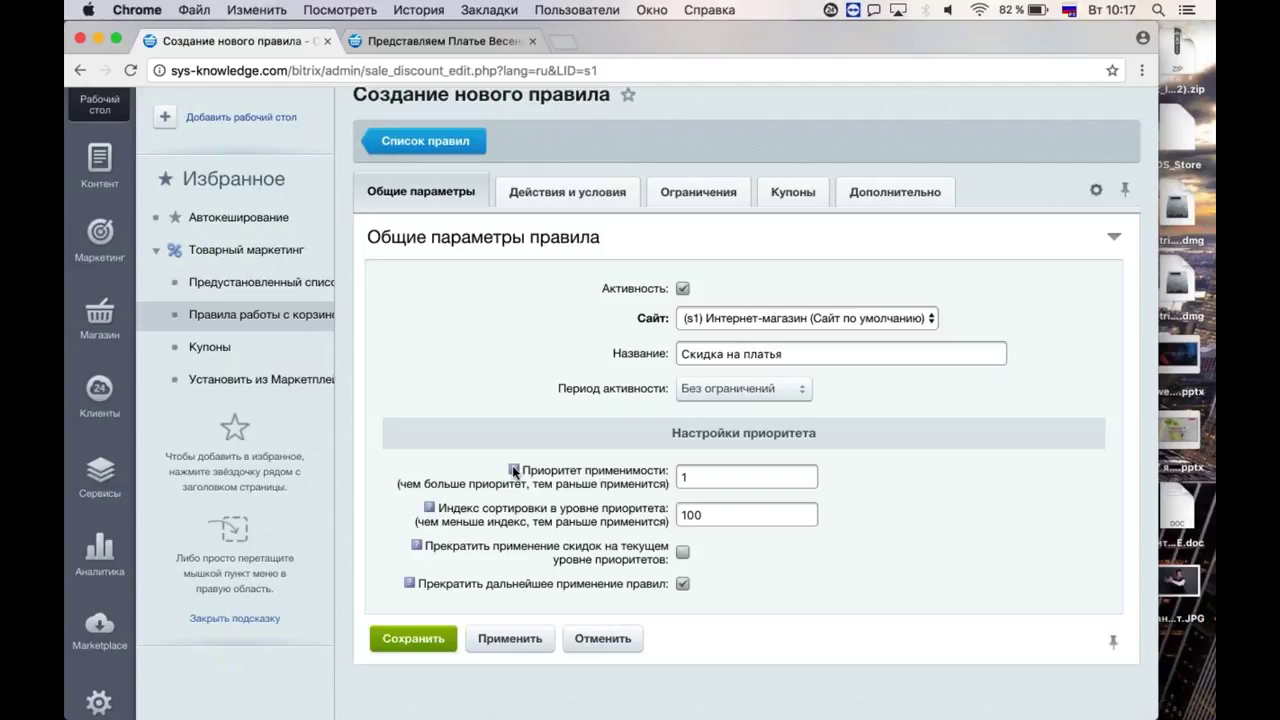
{"action": "mouse_move", "coordinate": [514, 471]}
{"action": "left_click", "coordinate": [684, 477]}
{"action": "key", "text": "BackSpace"}
{"action": "type", "text": "20000"}
Add an action to the rule that changes the price of goods in the basket with a 20 % discount.
{"action": "left_click", "coordinate": [575, 200]}
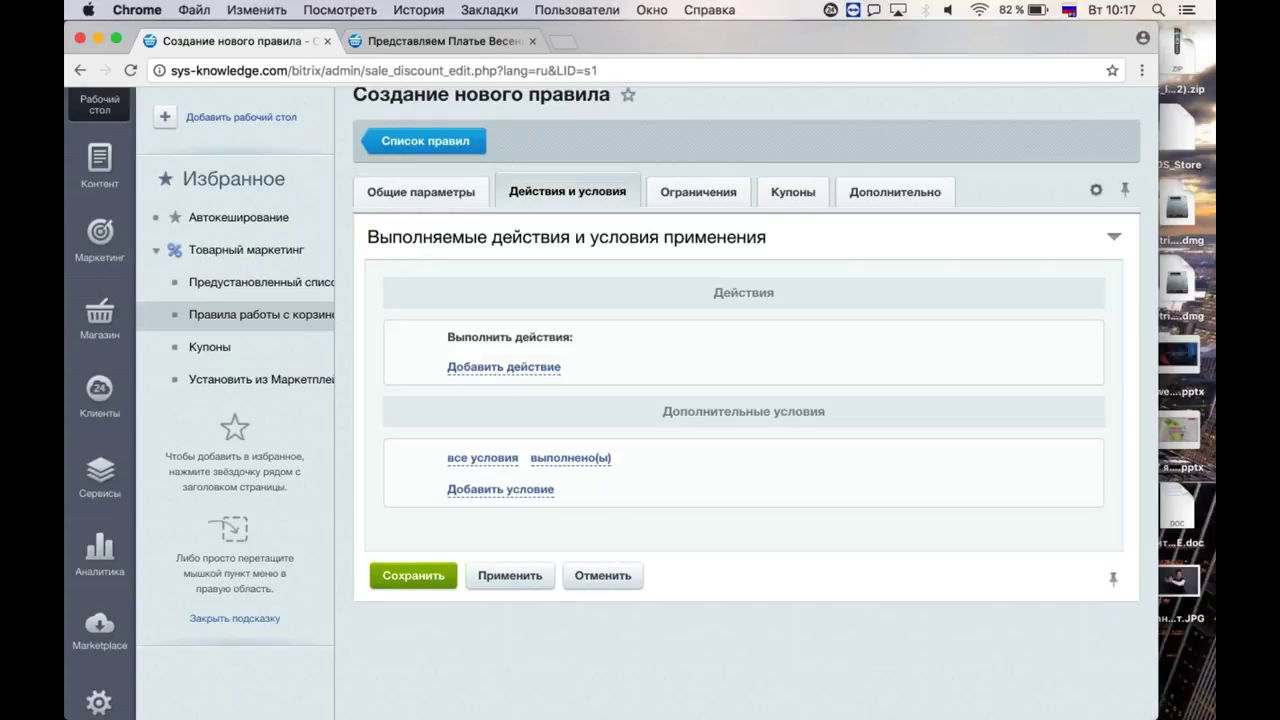
{"action": "left_click", "coordinate": [547, 375]}
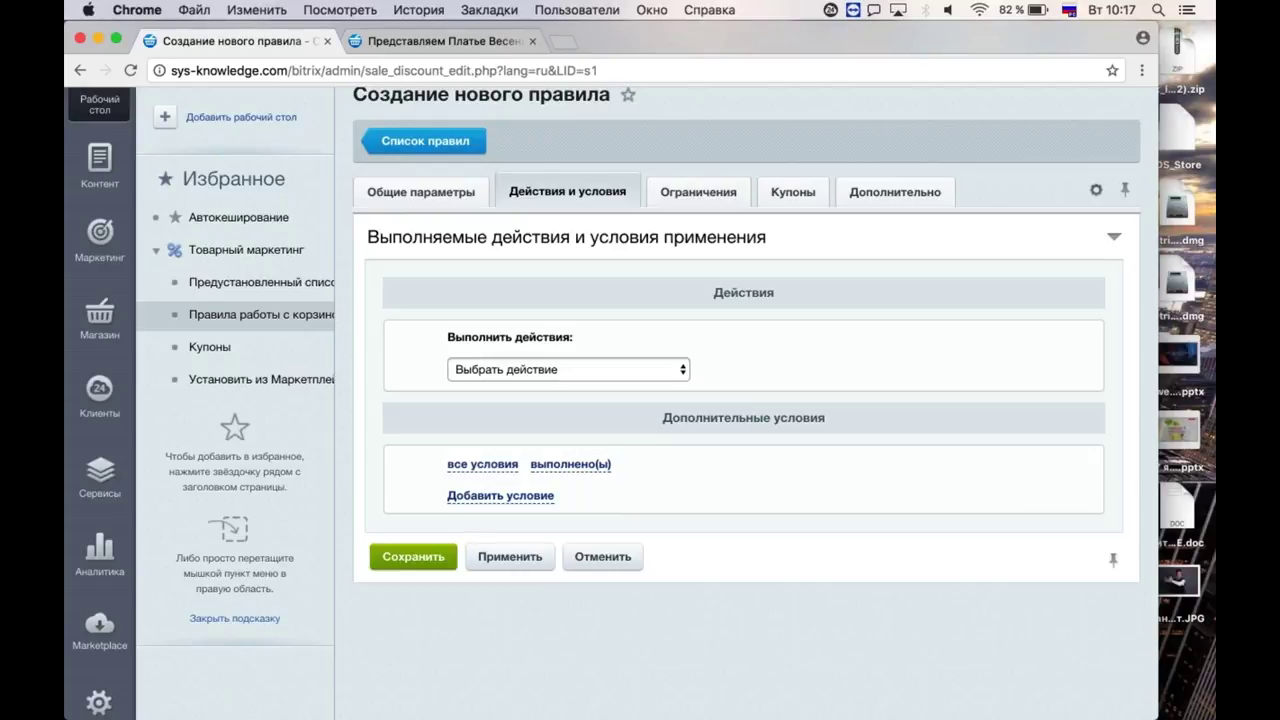
{"action": "left_click", "coordinate": [543, 371]}
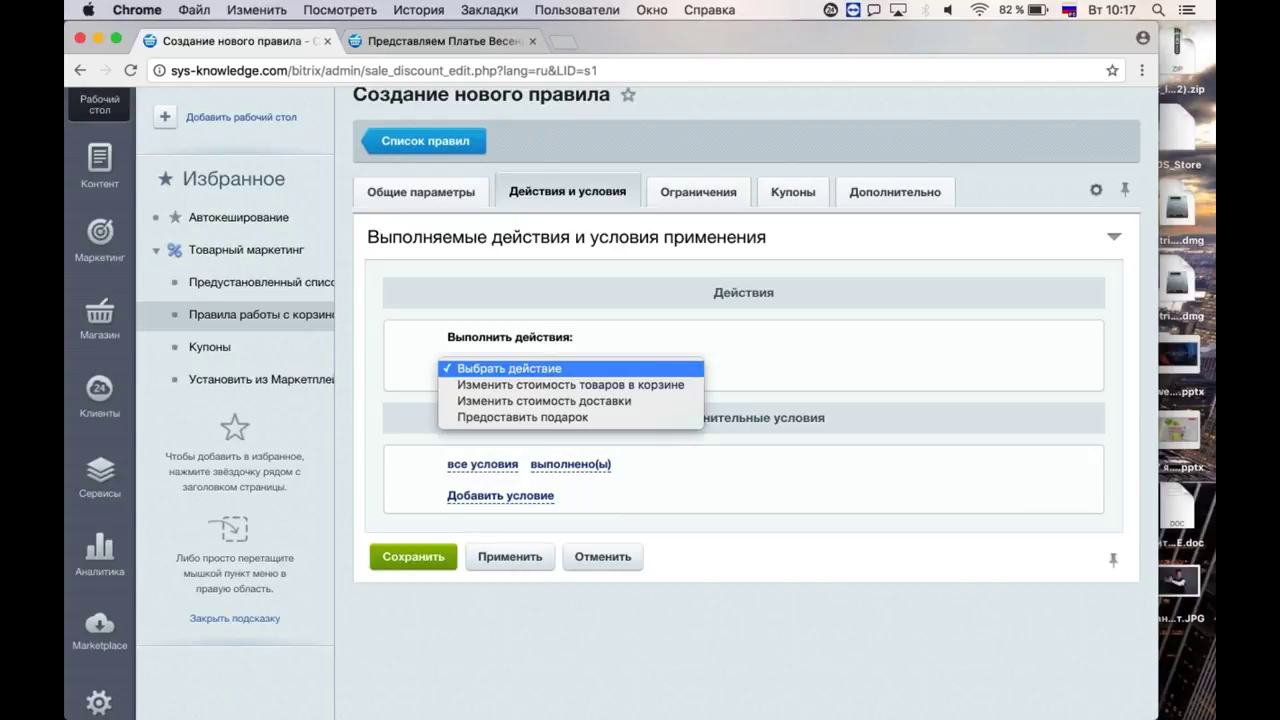
{"action": "left_click", "coordinate": [541, 385]}
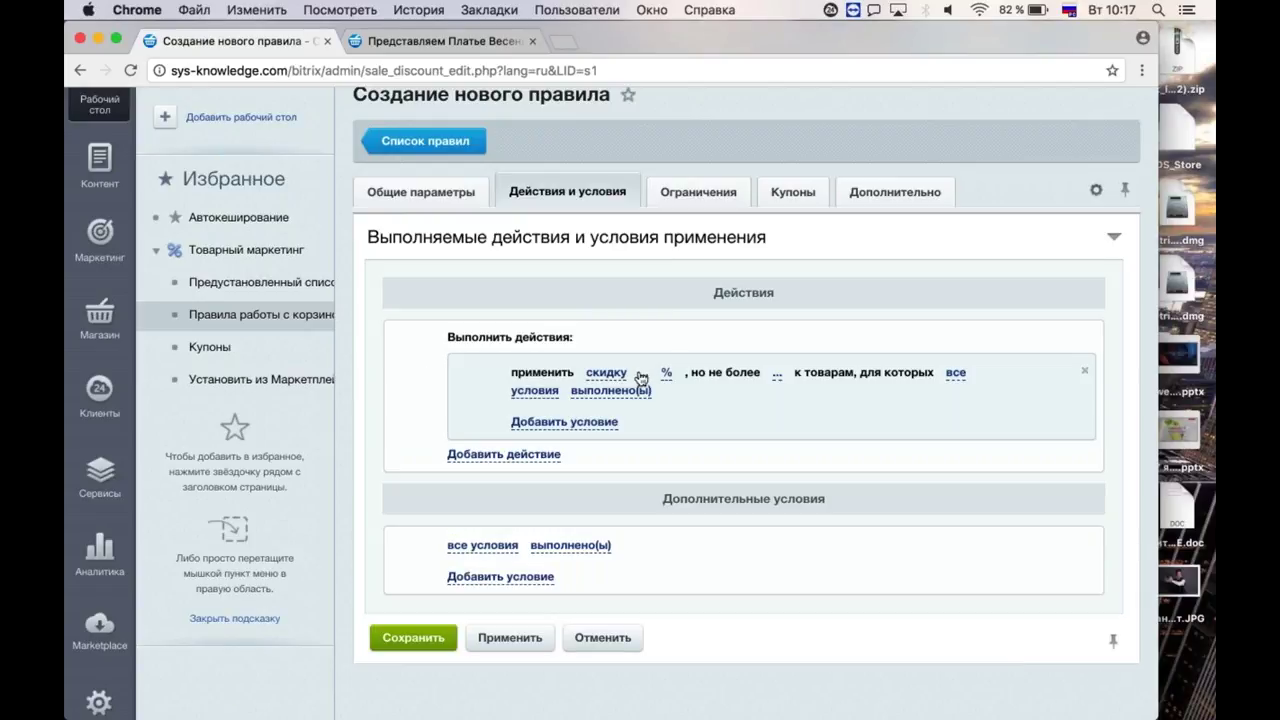
{"action": "left_click", "coordinate": [641, 377]}
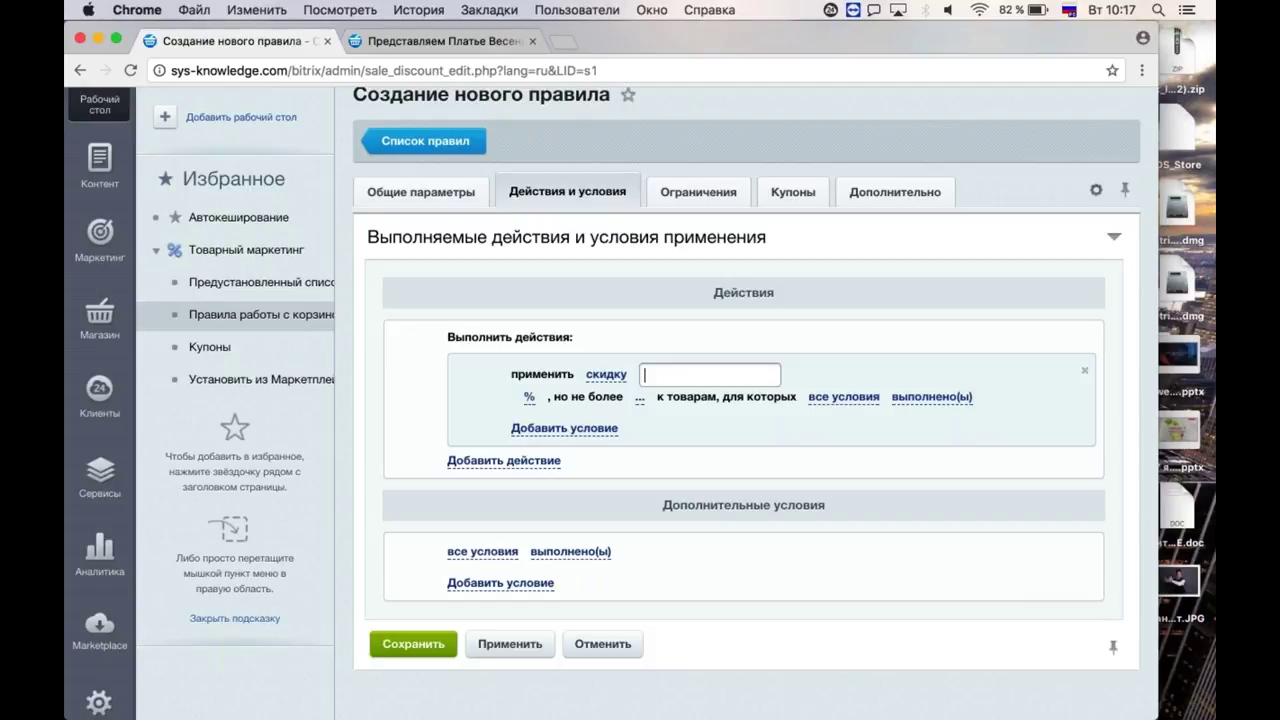
{"action": "type", "text": "20"}
{"action": "left_click", "coordinate": [694, 455]}
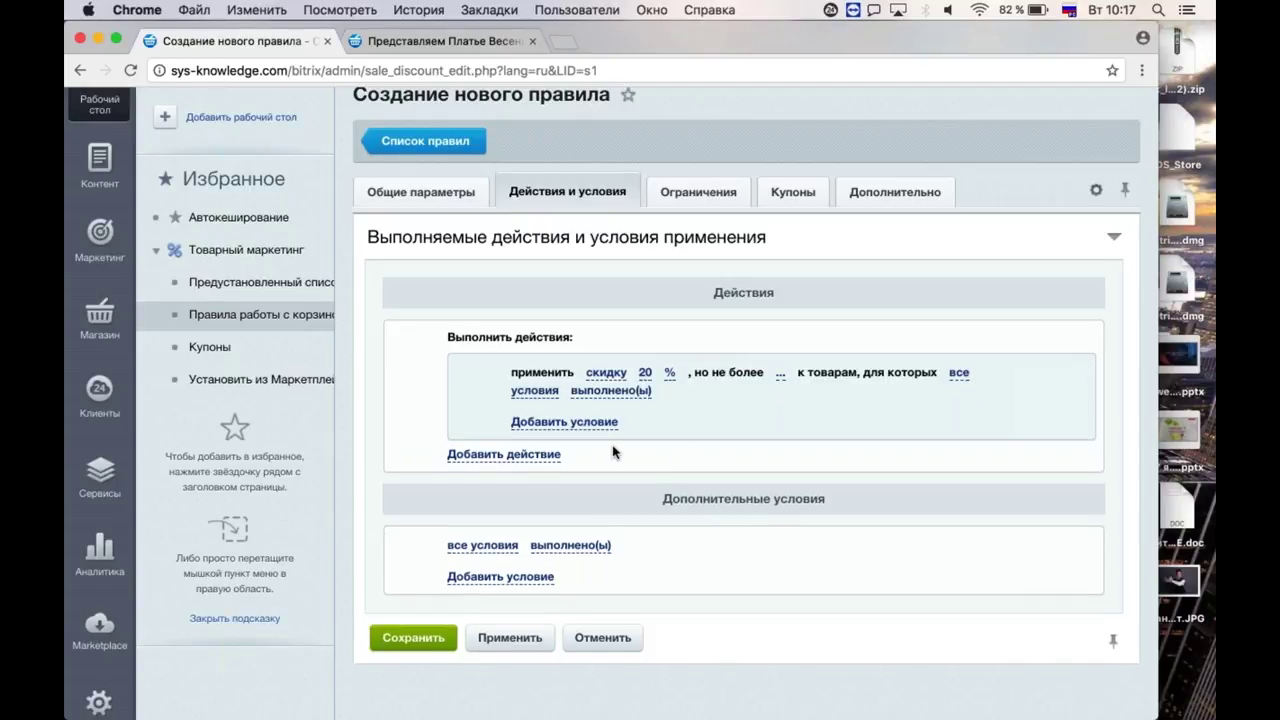
Add a product condition to the discount action requiring the section (Раздел) to equal «Платья».
{"action": "left_click", "coordinate": [575, 421]}
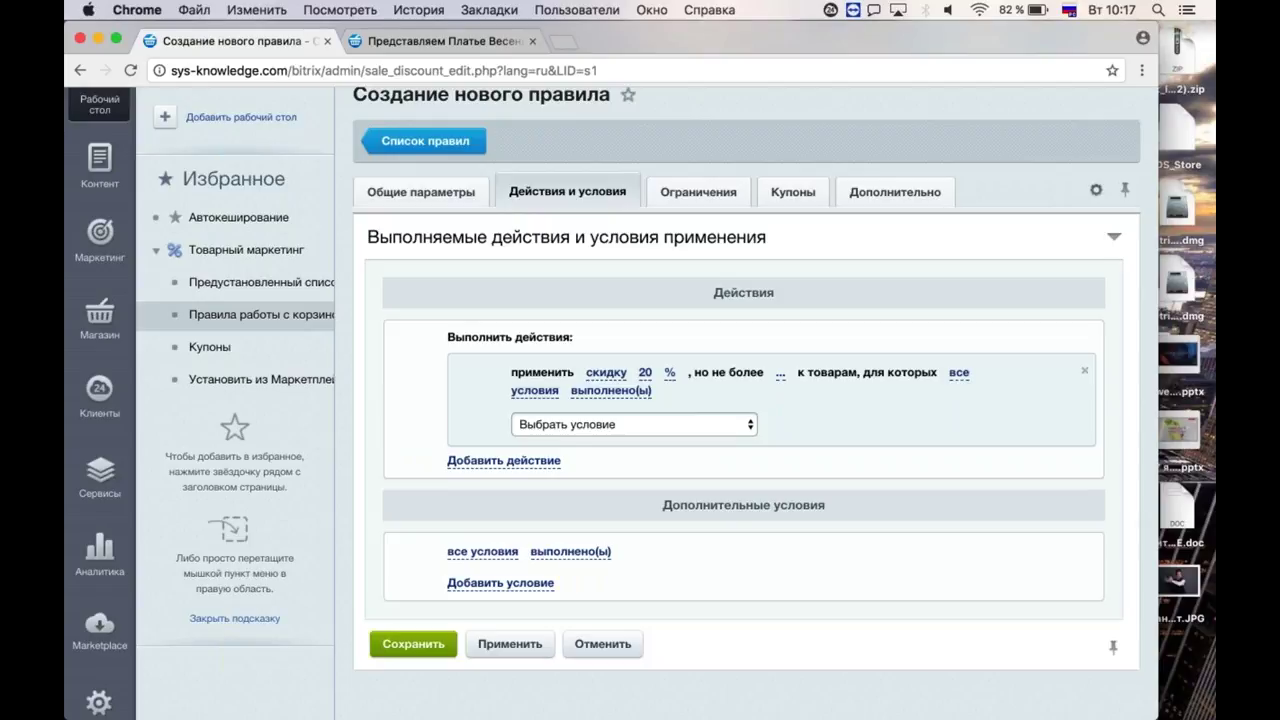
{"action": "left_click", "coordinate": [578, 424]}
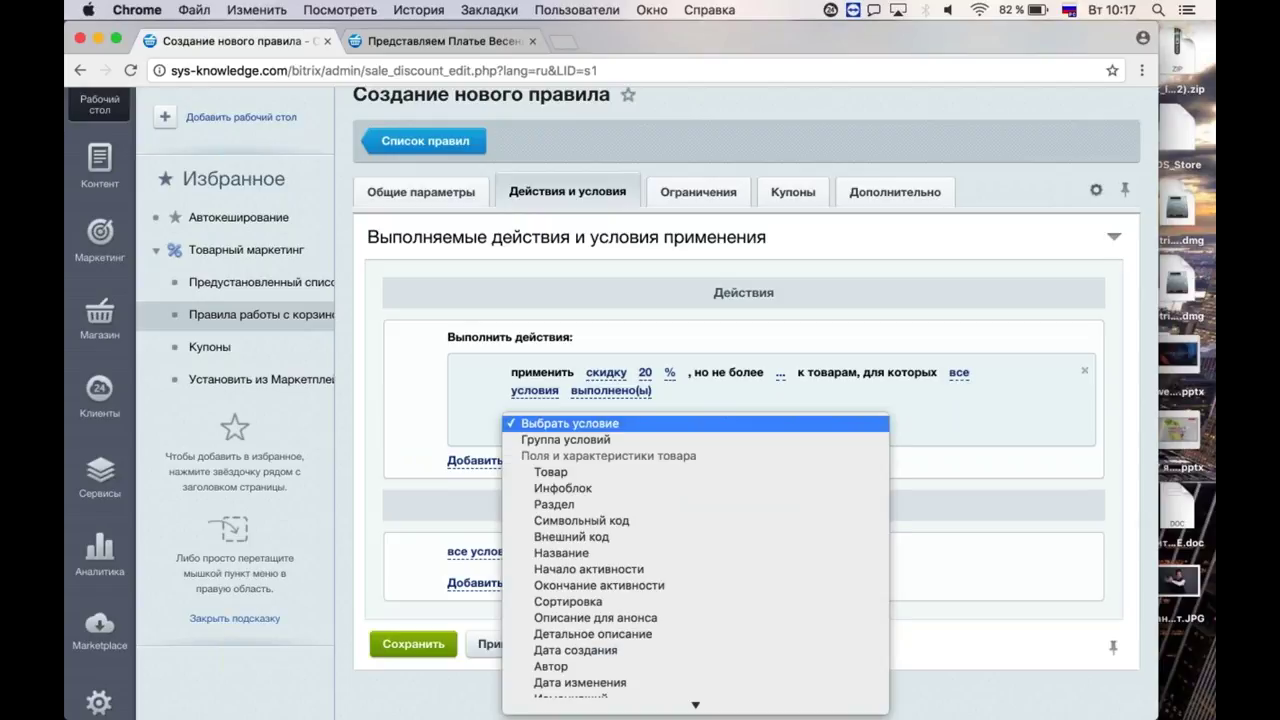
{"action": "left_click", "coordinate": [578, 507]}
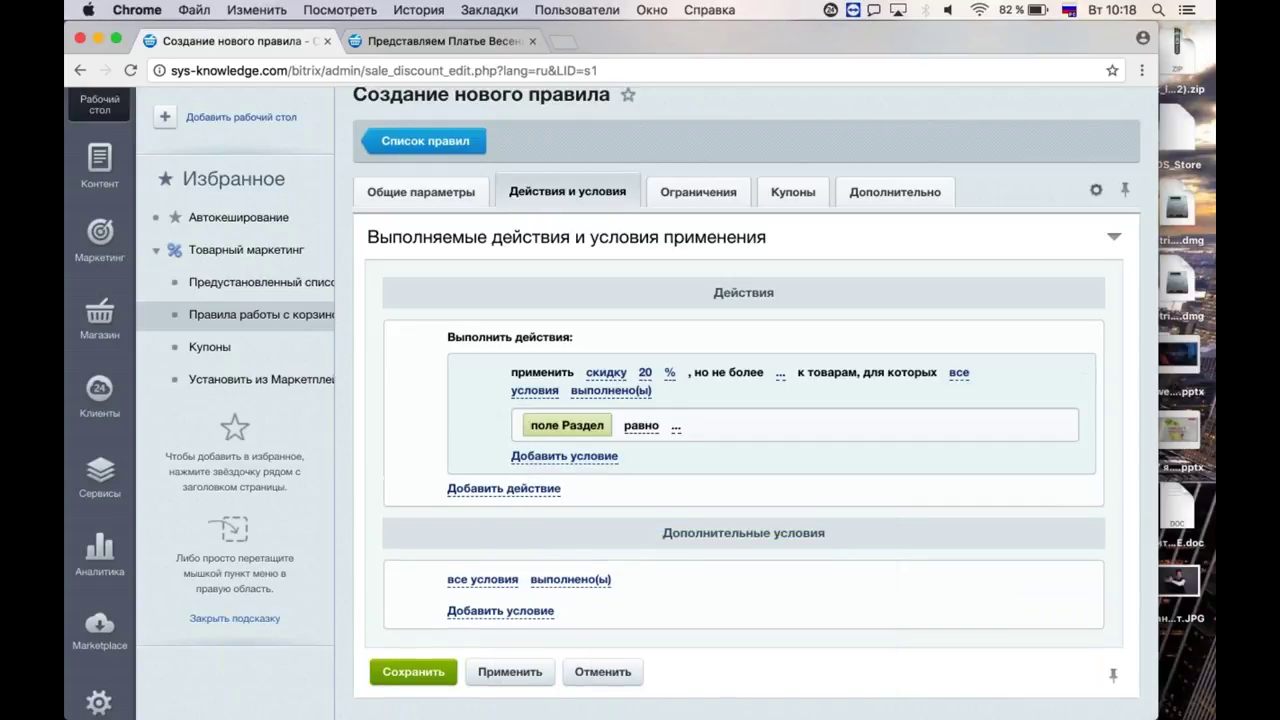
{"action": "left_click", "coordinate": [679, 428]}
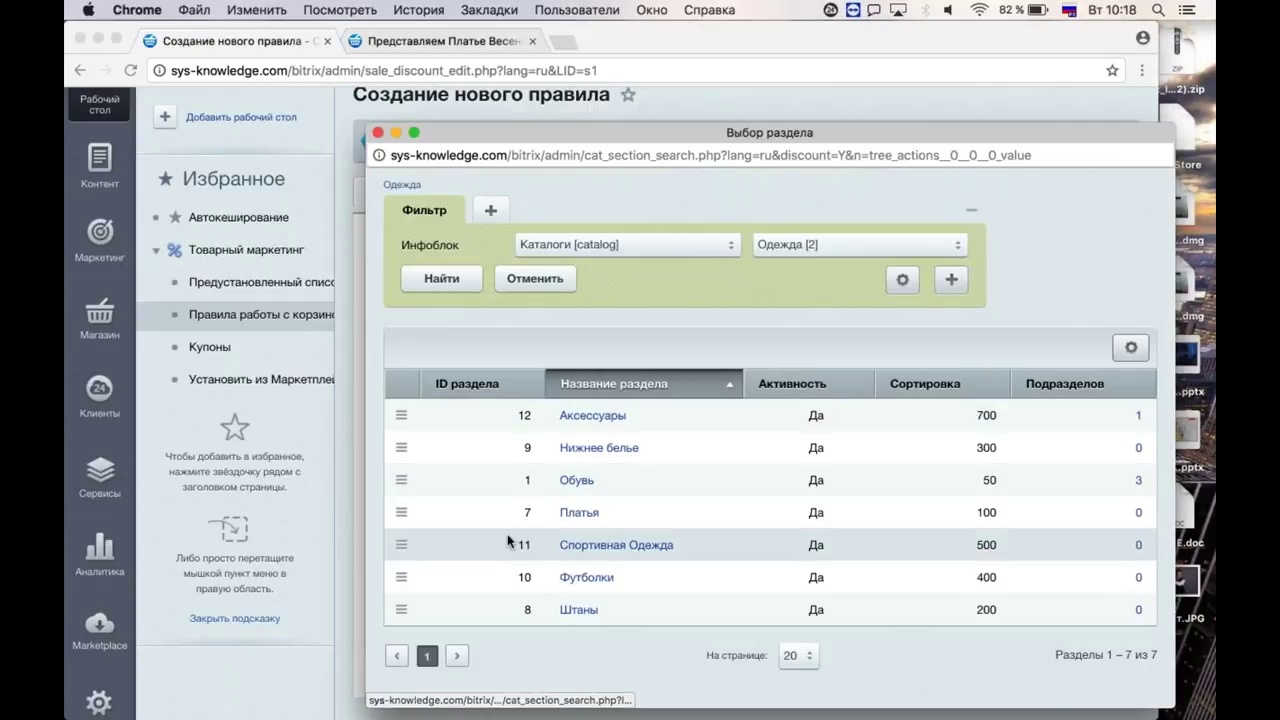
{"action": "left_click", "coordinate": [402, 514]}
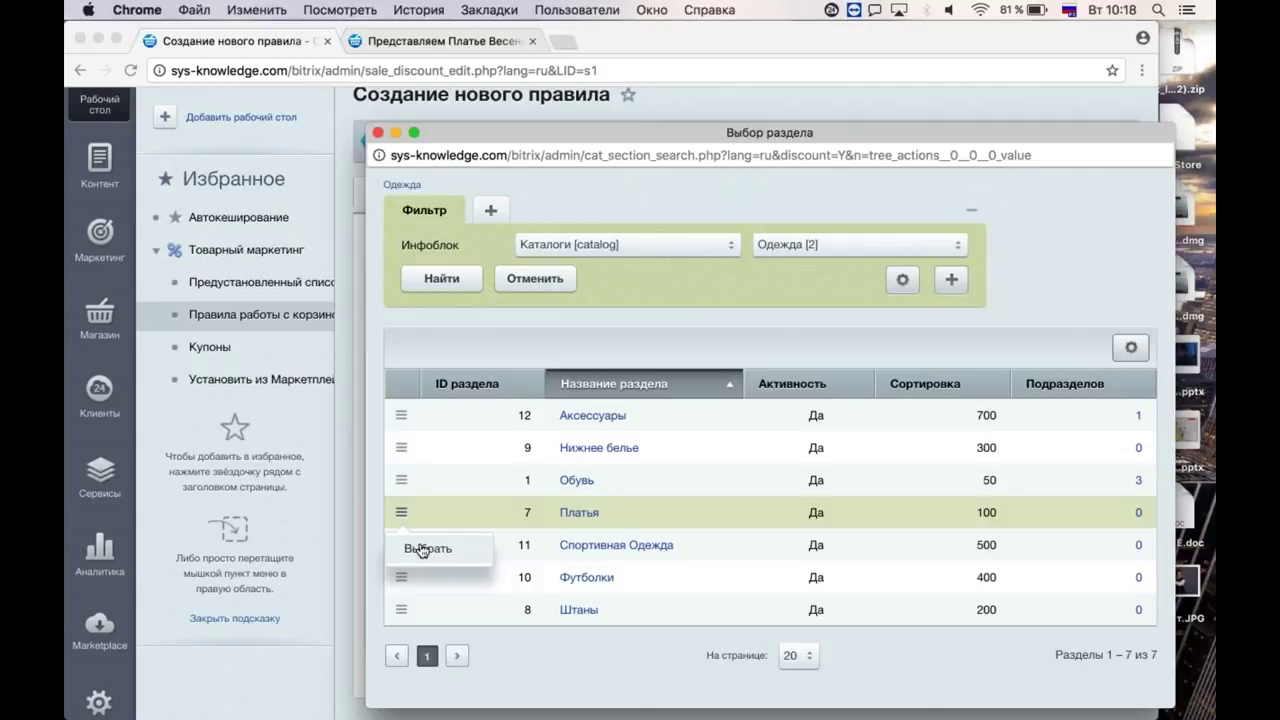
{"action": "left_click", "coordinate": [425, 550]}
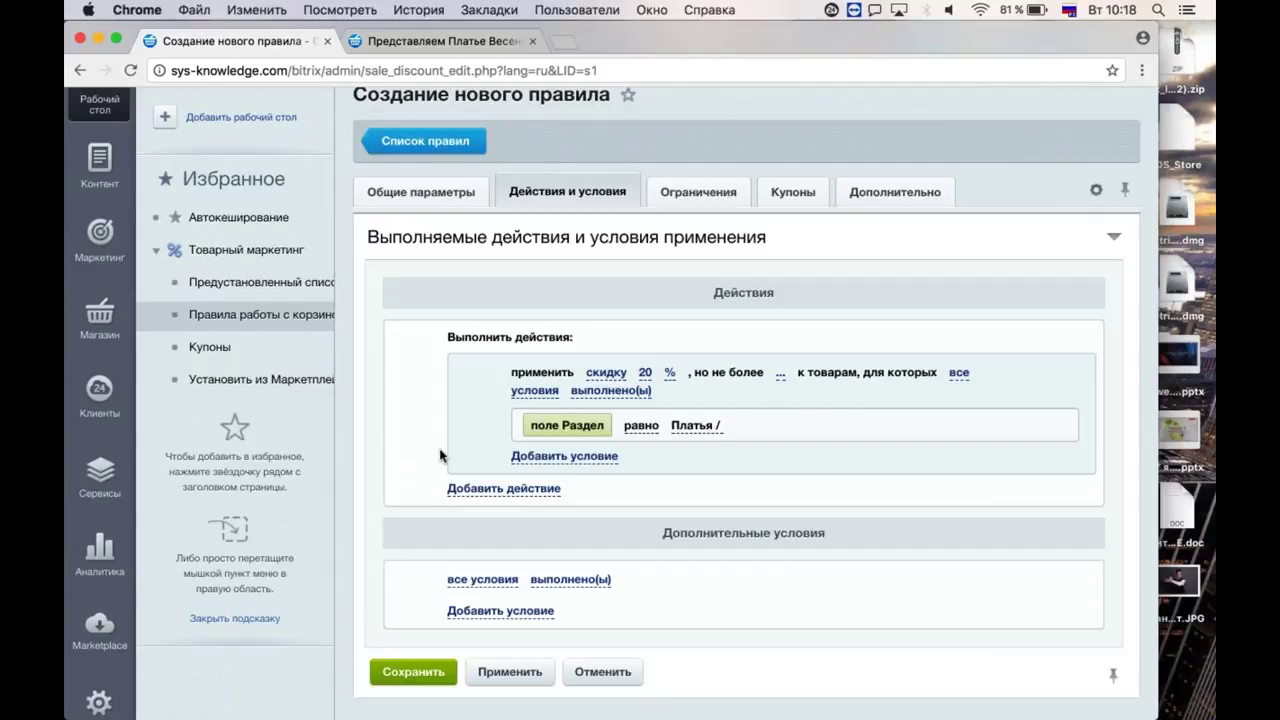
Extend the rule to all user groups, from «Администраторы» to «Контент-редакторы», and apply the changes with the actions and conditions in view.
{"action": "scroll", "coordinate": [442, 453], "scroll_direction": "up", "scroll_amount": 1}
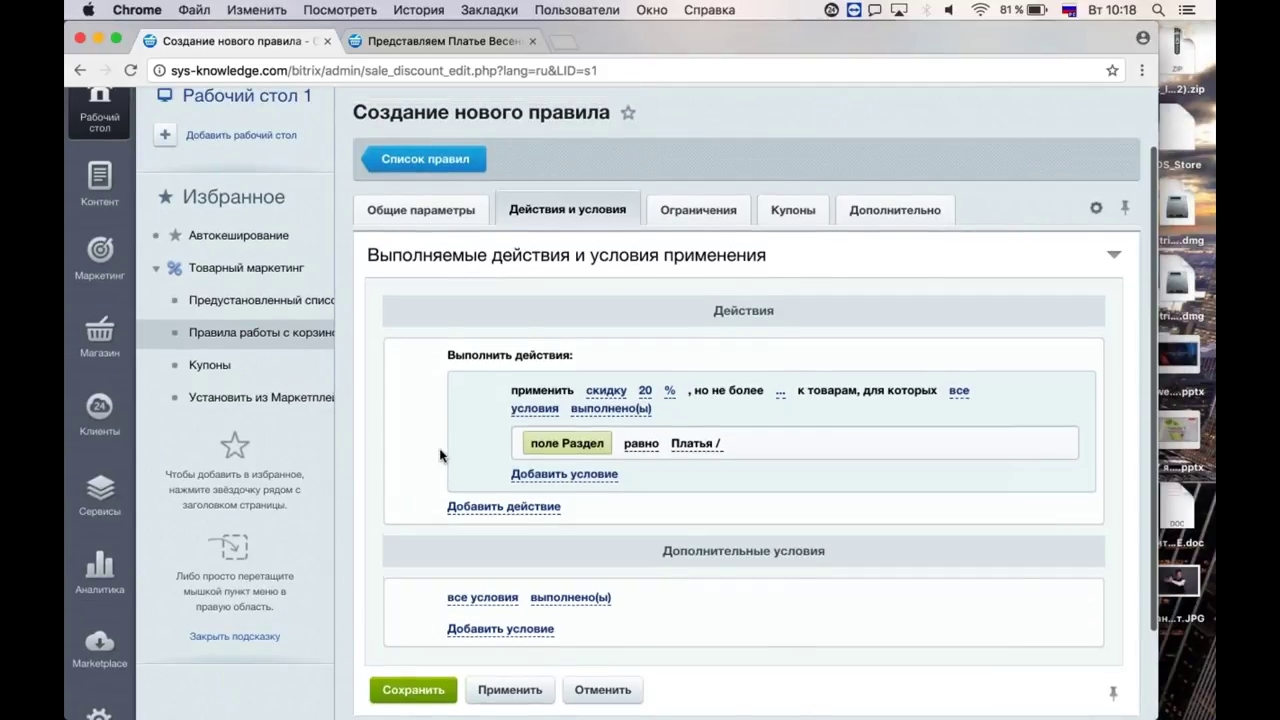
{"action": "left_click", "coordinate": [693, 216]}
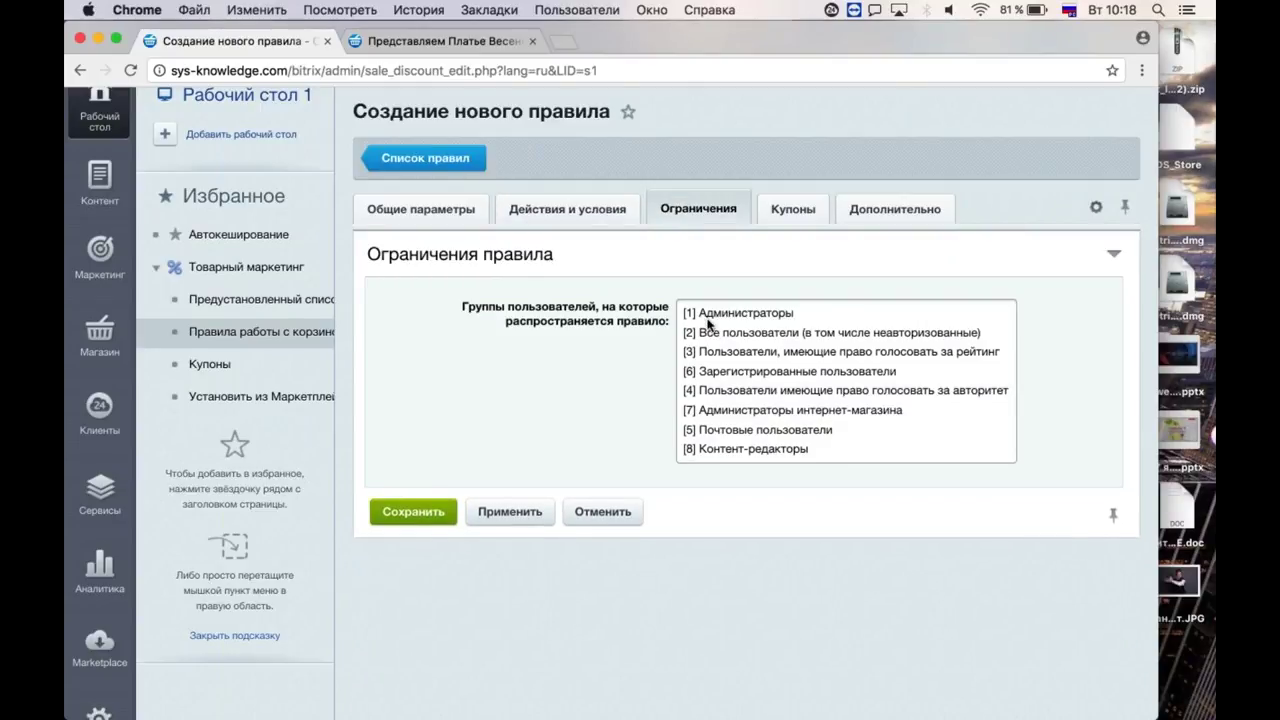
{"action": "left_click", "coordinate": [708, 314]}
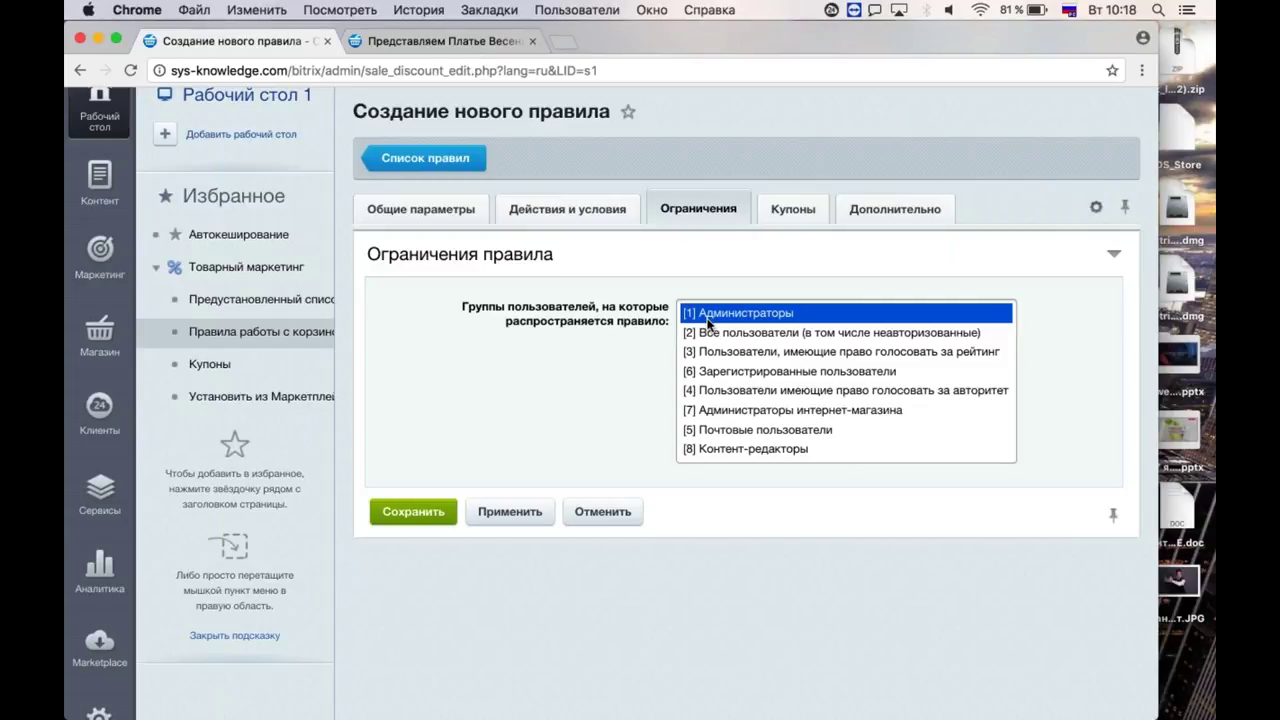
{"action": "key", "text": "shift+Down"}
{"action": "key", "text": "shift+Down"}
{"action": "key", "text": "shift+Down"}
{"action": "key", "text": "shift+Down"}
{"action": "key", "text": "shift+Down"}
{"action": "key", "text": "shift+Down"}
{"action": "key", "text": "shift+Down"}
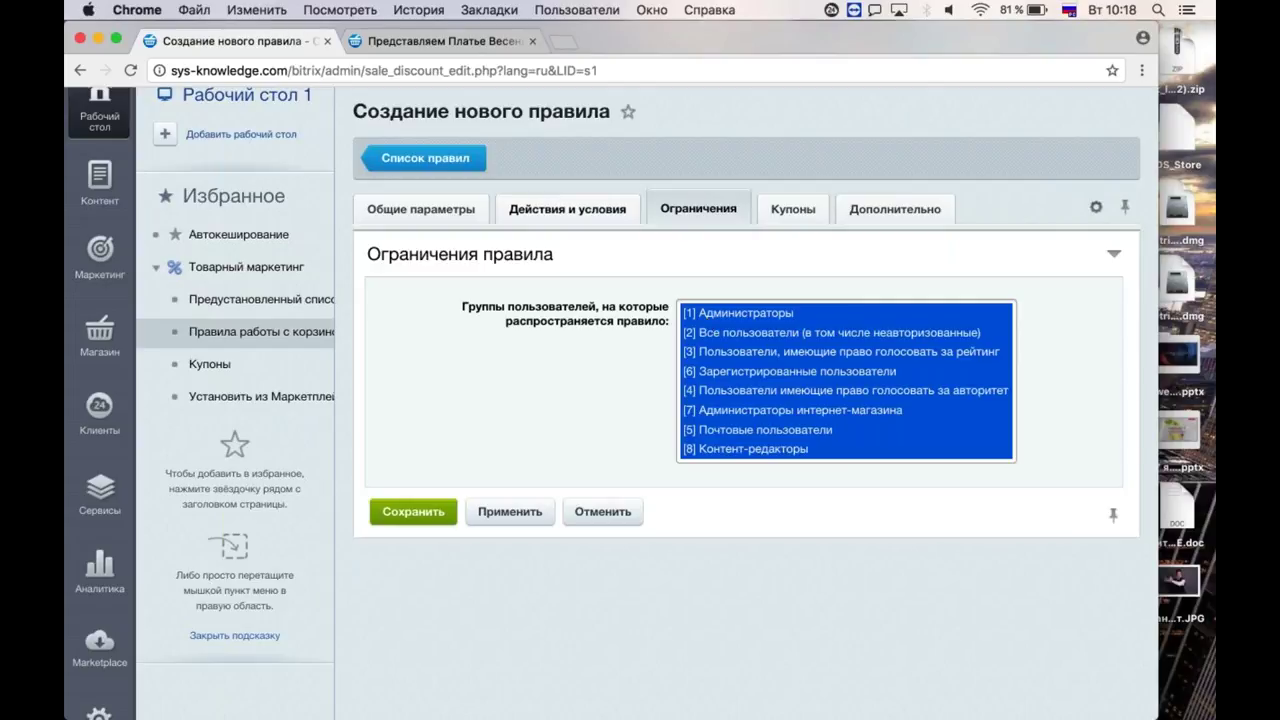
{"action": "left_click", "coordinate": [567, 209]}
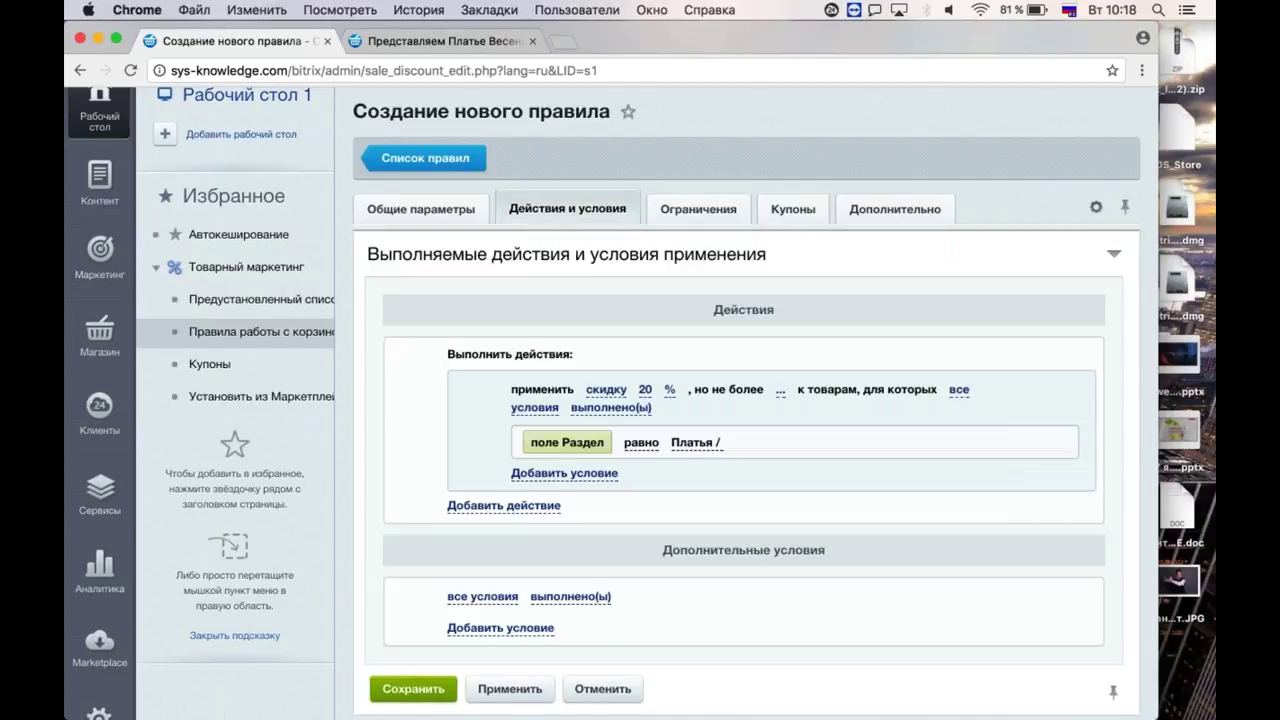
{"action": "left_click", "coordinate": [510, 688]}
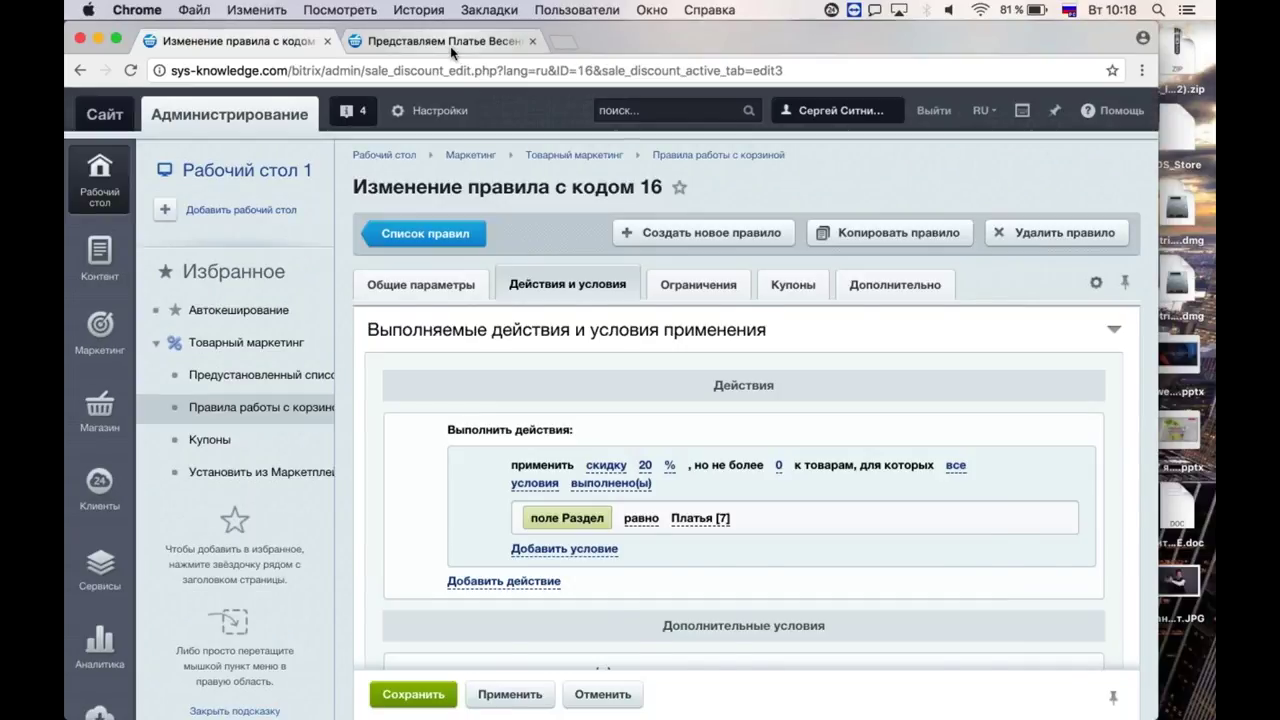
Reset the cache of the «Платье Весенняя Легкость» store page, dismiss the discount prediction and check the dress price.
{"action": "left_click", "coordinate": [451, 44]}
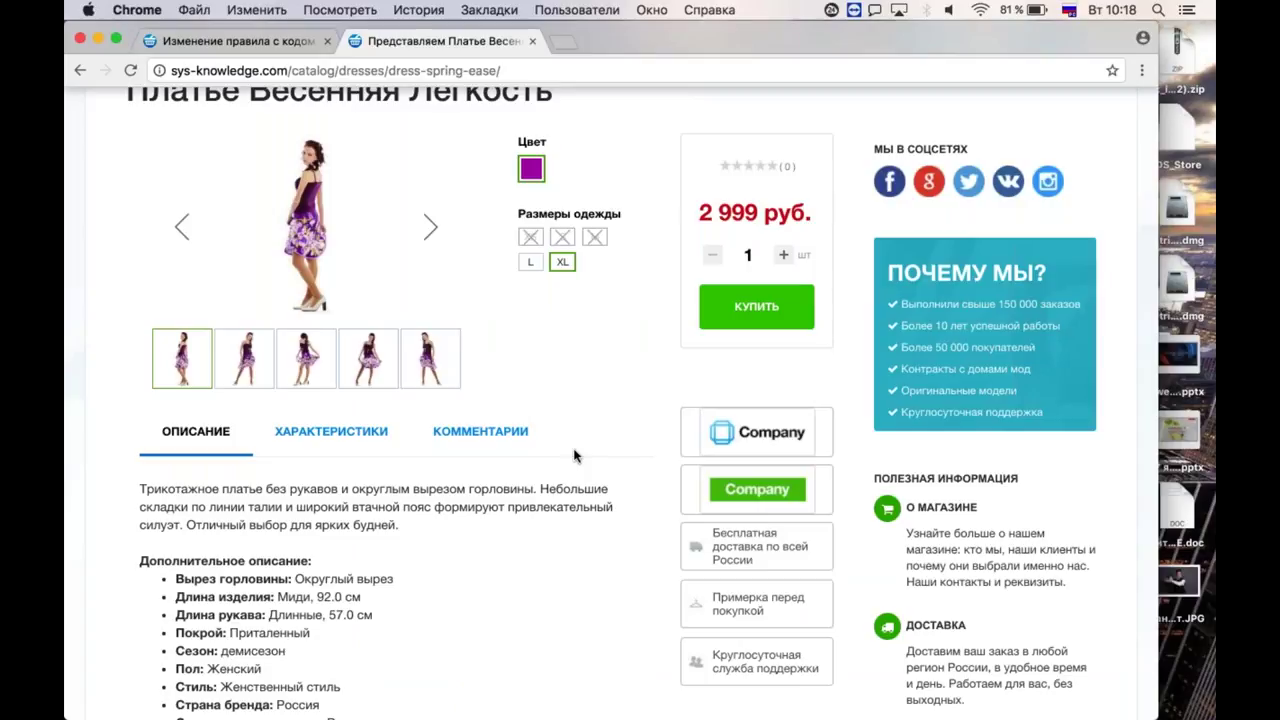
{"action": "scroll", "coordinate": [575, 456], "scroll_direction": "up", "scroll_amount": 5}
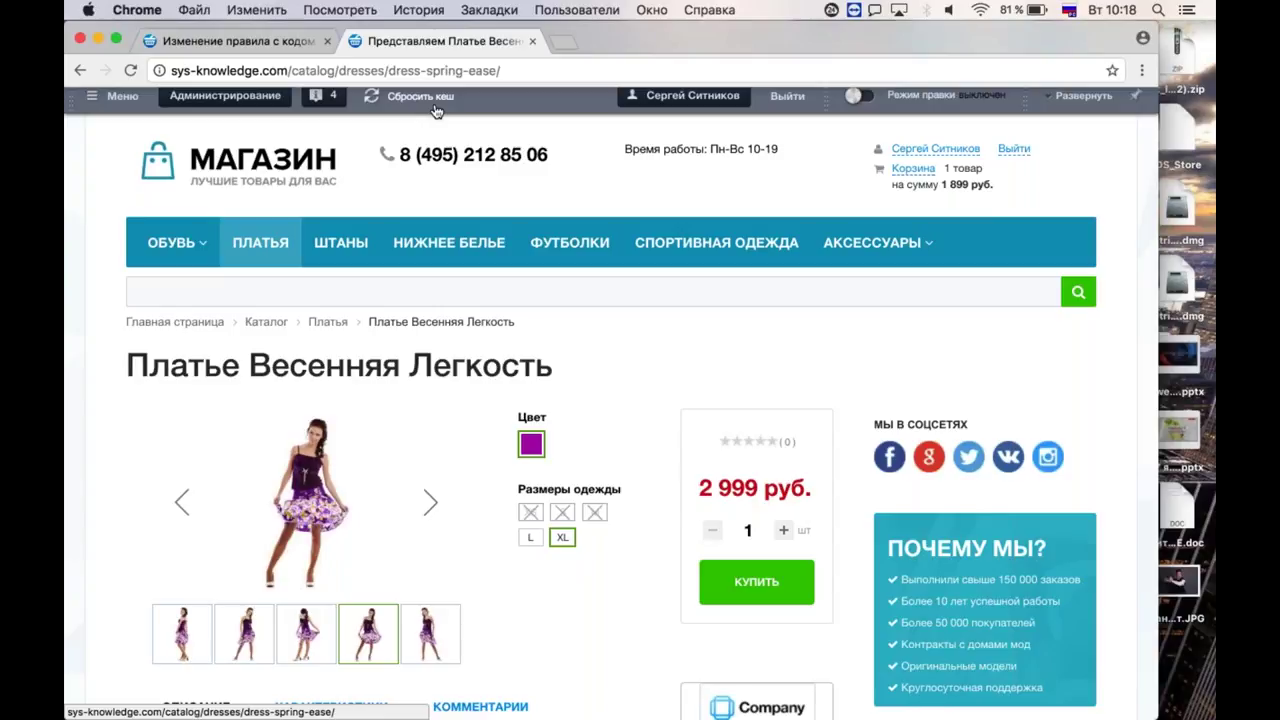
{"action": "left_click", "coordinate": [434, 104]}
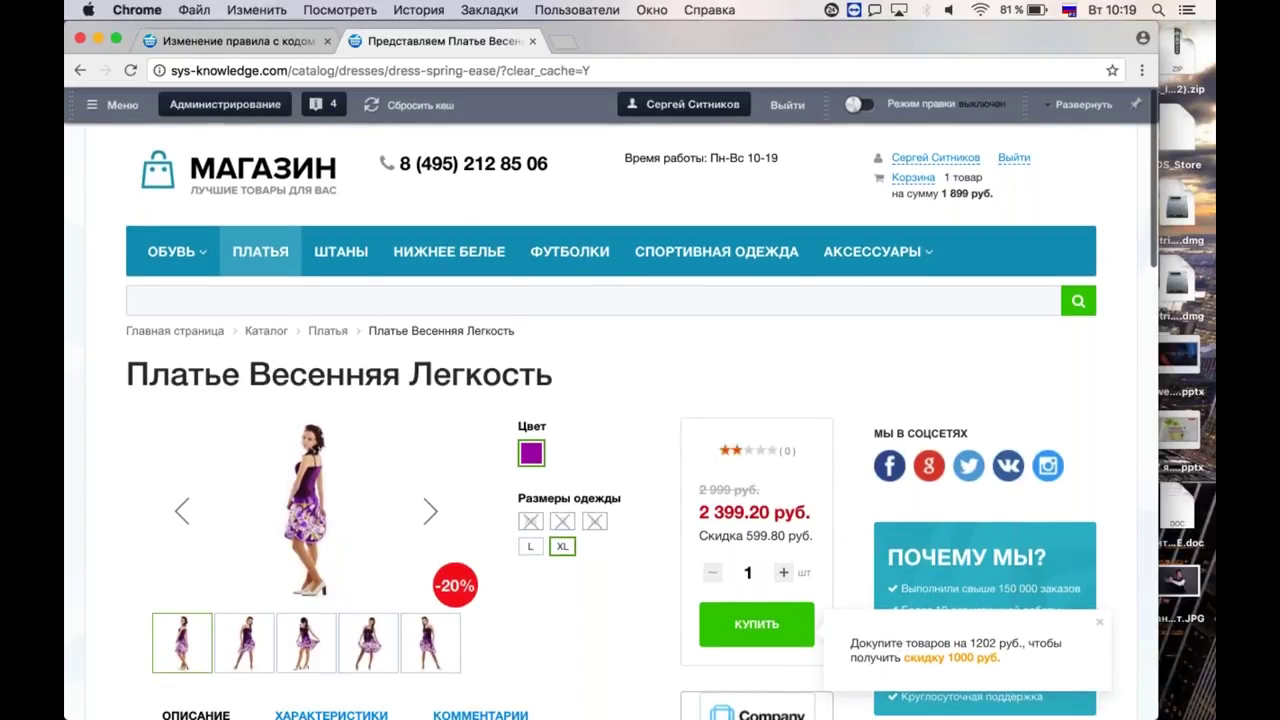
{"action": "left_click", "coordinate": [1099, 622]}
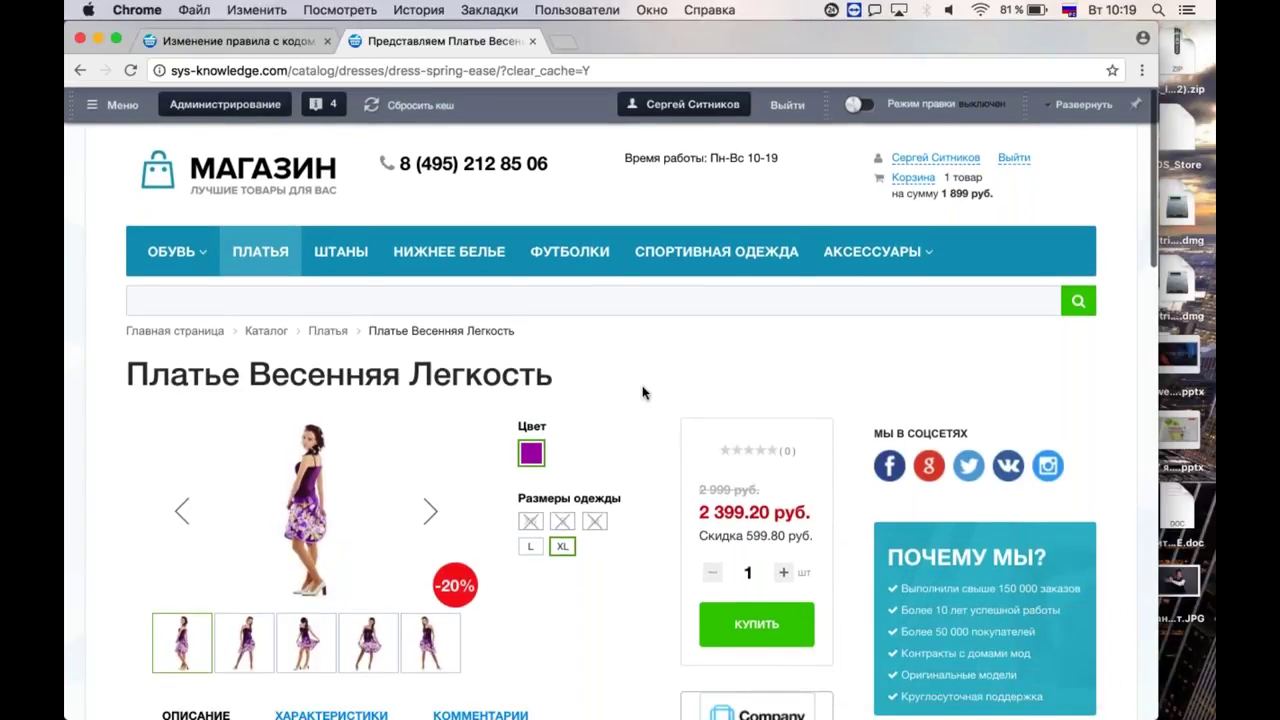
{"action": "scroll", "coordinate": [643, 392], "scroll_direction": "down", "scroll_amount": 3}
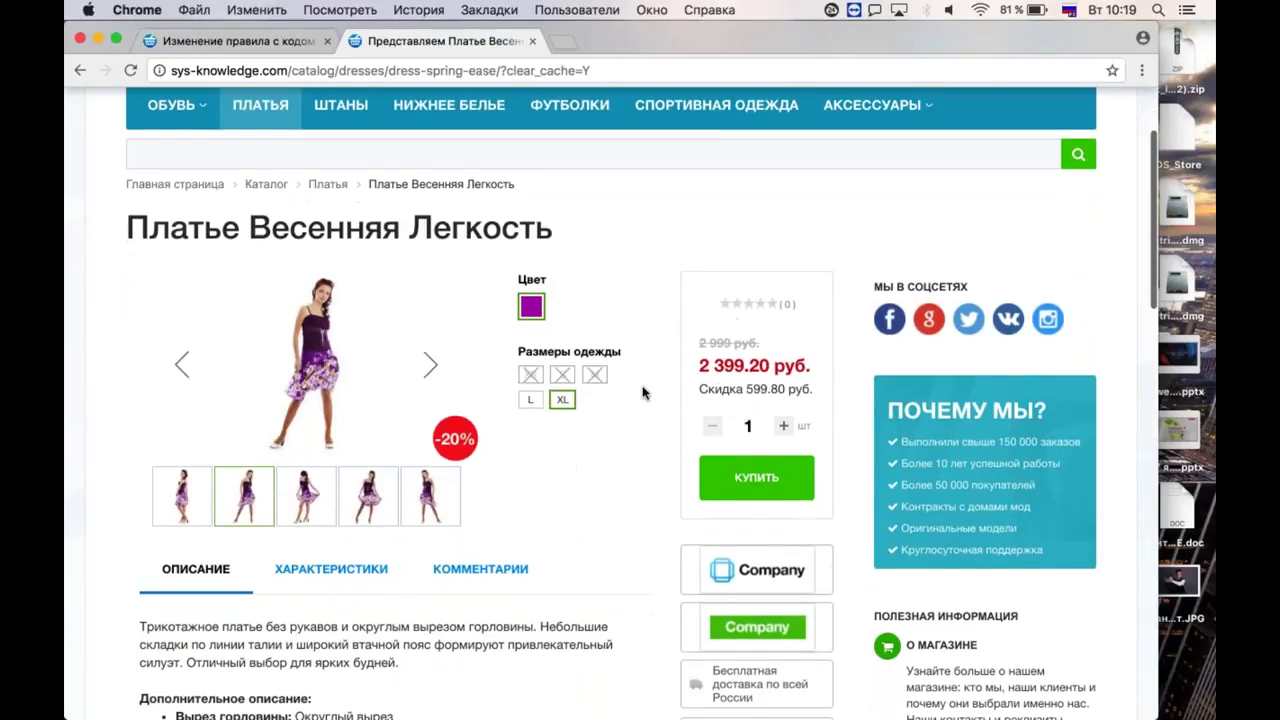
{"action": "scroll", "coordinate": [643, 392], "scroll_direction": "down", "scroll_amount": 1}
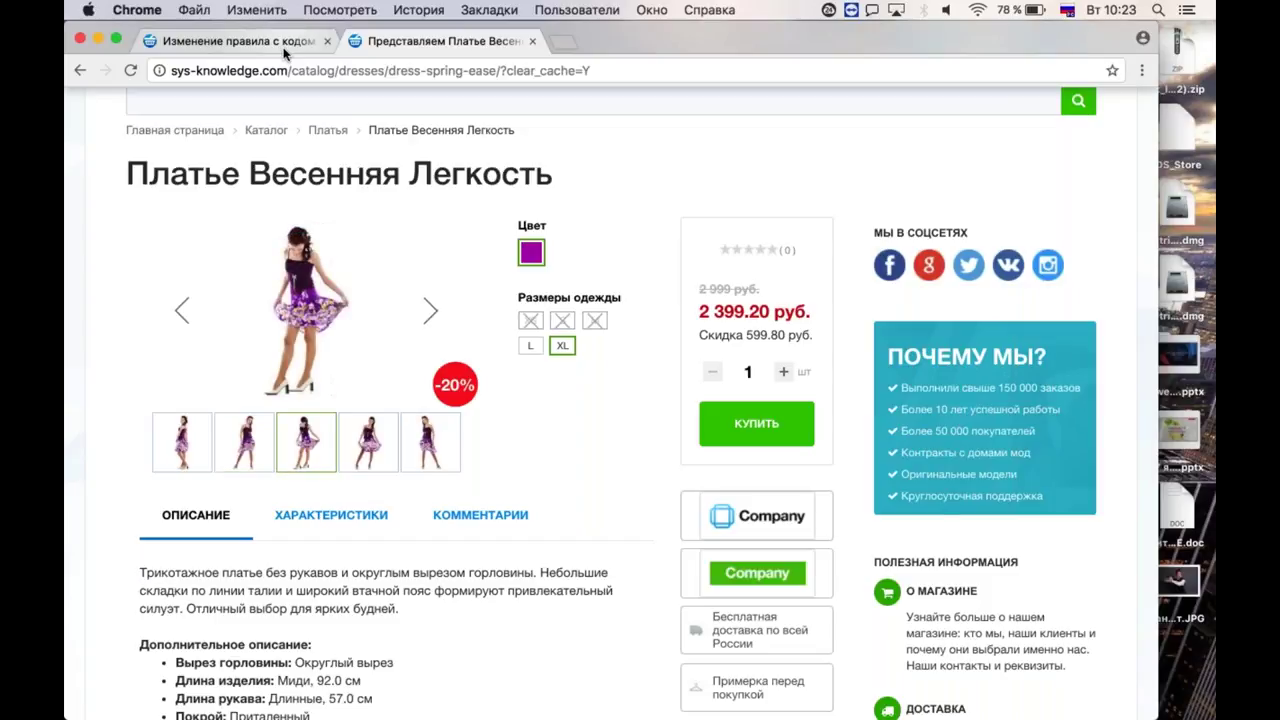
Return to the dress discount rule and add an additional condition of the type «Пользователь».
{"action": "left_click", "coordinate": [285, 50]}
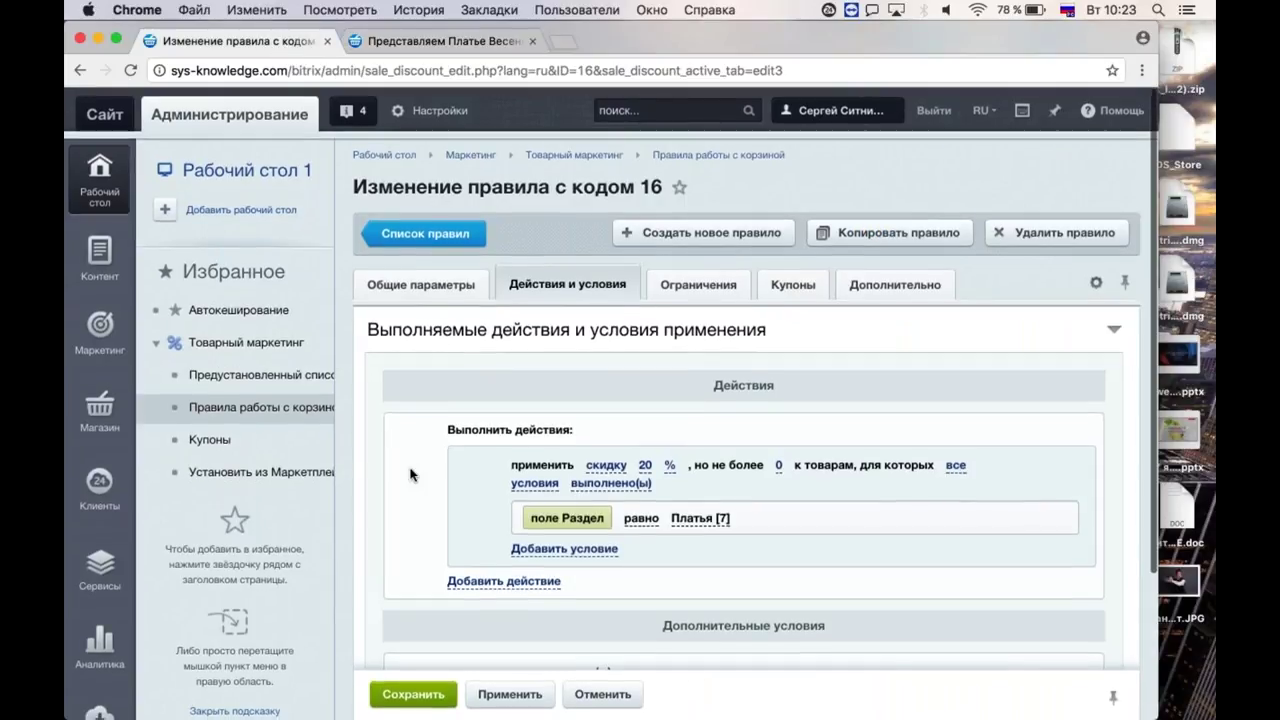
{"action": "scroll", "coordinate": [410, 475], "scroll_direction": "down", "scroll_amount": 3}
{"action": "scroll", "coordinate": [410, 475], "scroll_direction": "down", "scroll_amount": 2}
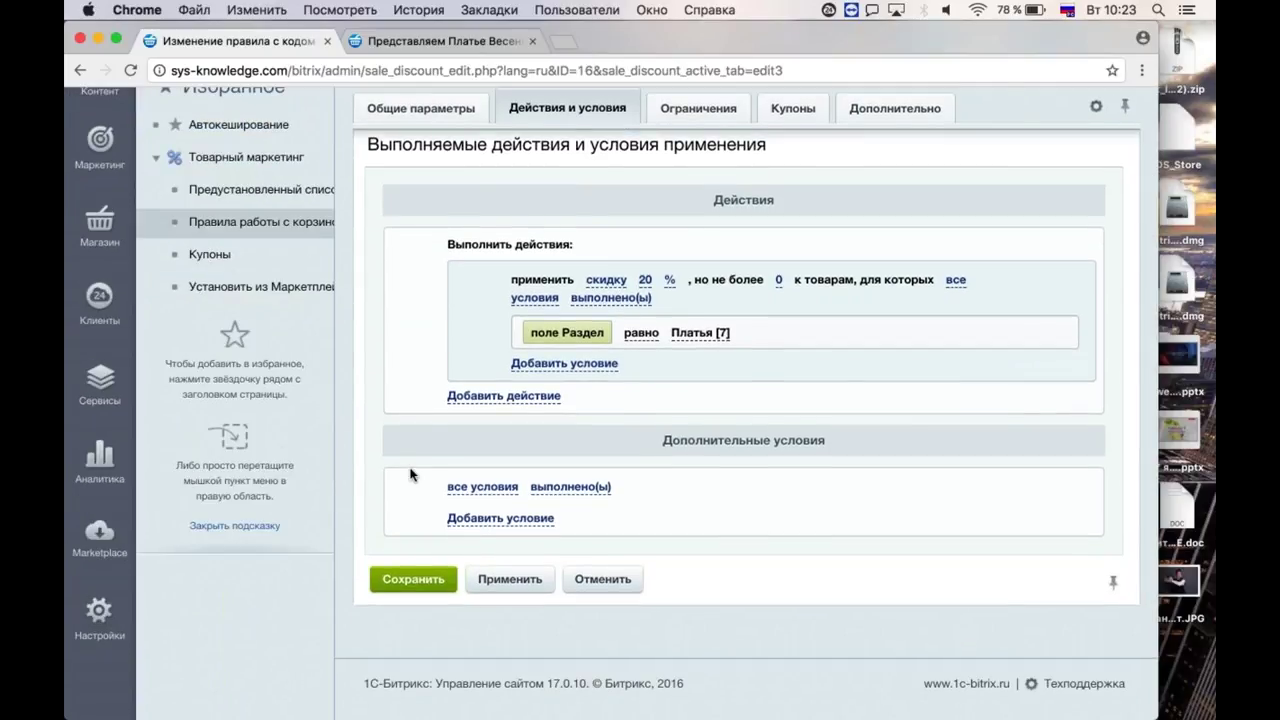
{"action": "left_click", "coordinate": [465, 520]}
{"action": "left_click", "coordinate": [465, 520]}
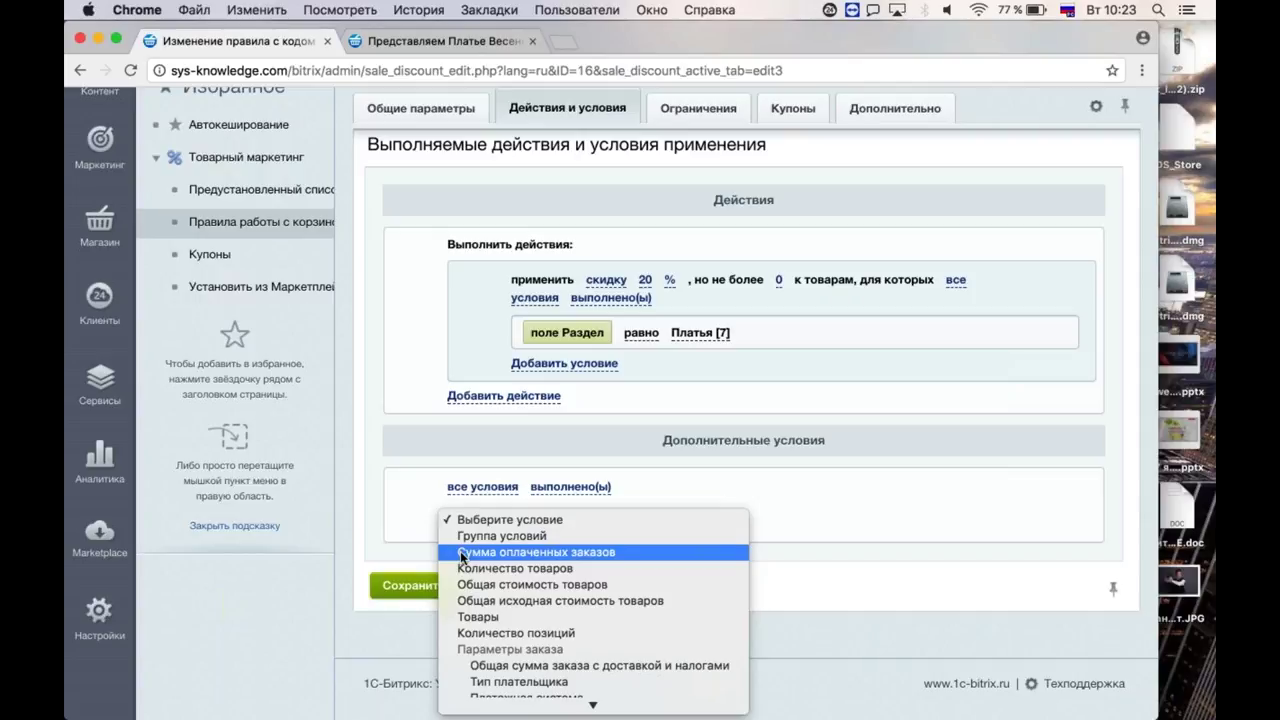
{"action": "scroll", "coordinate": [460, 551], "scroll_direction": "down", "scroll_amount": 4}
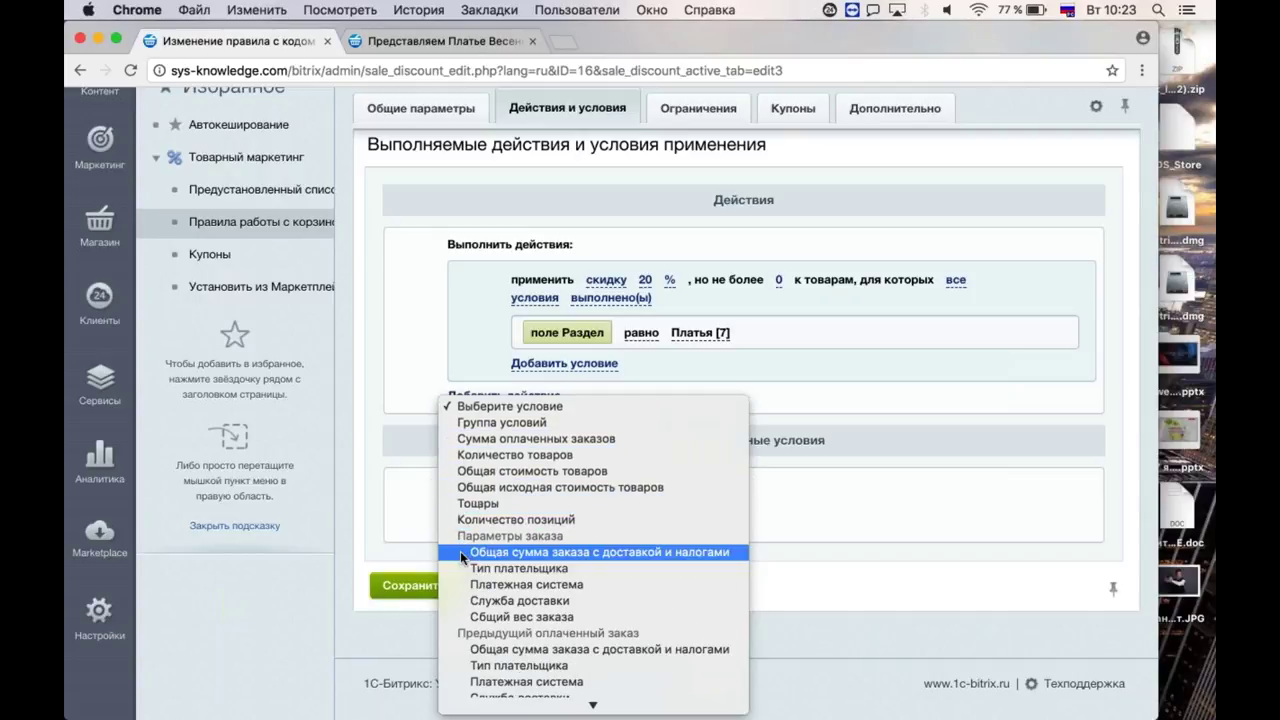
{"action": "scroll", "coordinate": [520, 500], "scroll_direction": "down", "scroll_amount": 3}
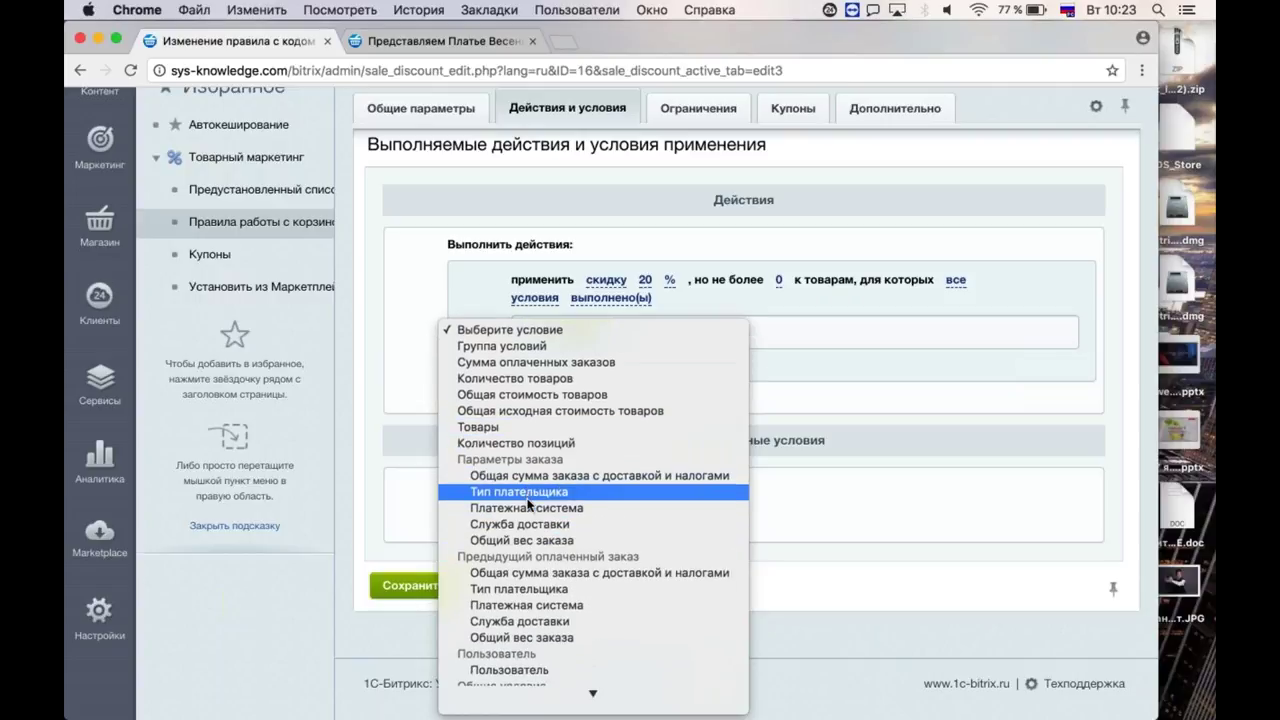
{"action": "left_click", "coordinate": [494, 670]}
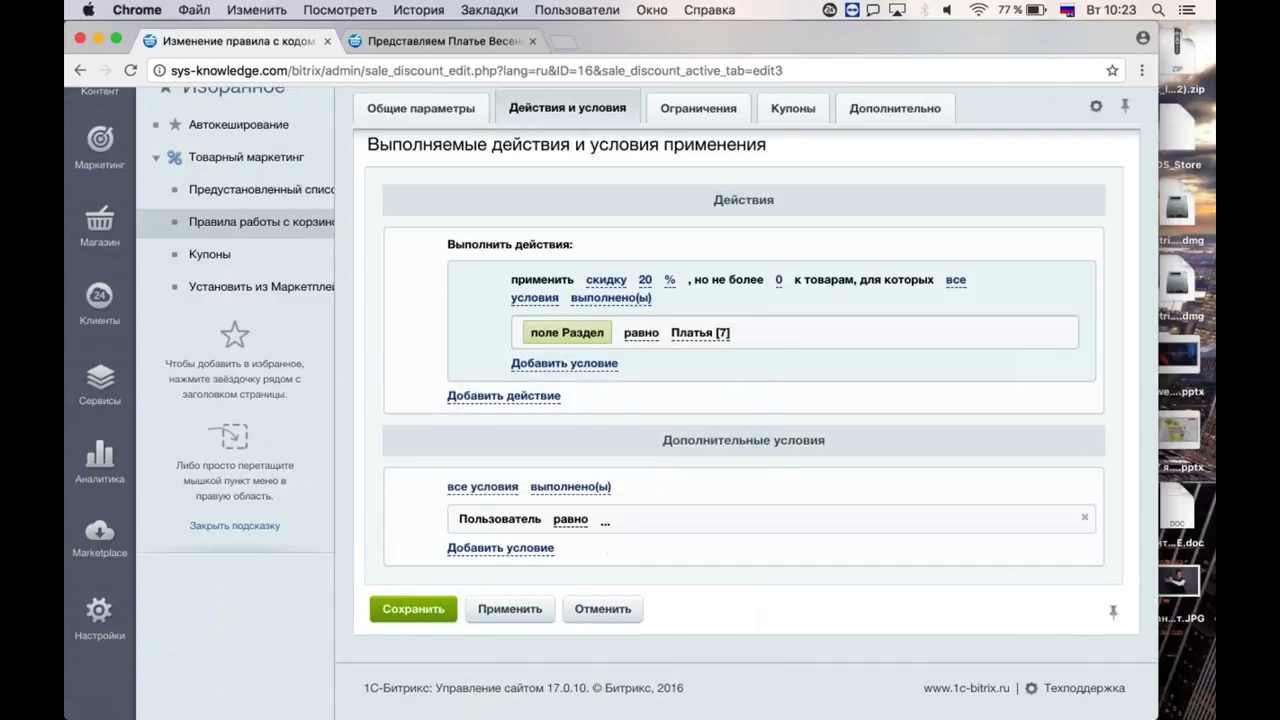
Select the user with the login admin as the condition's value and apply the rule changes.
{"action": "left_click", "coordinate": [607, 523]}
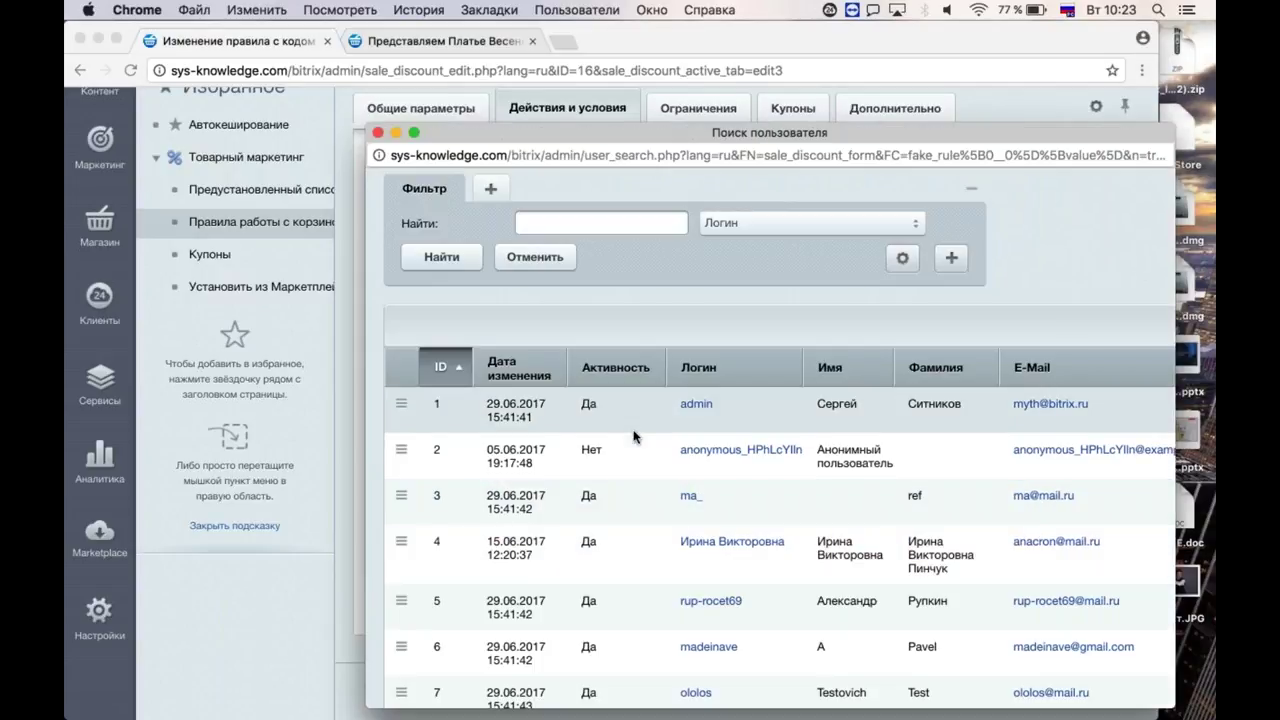
{"action": "left_click", "coordinate": [402, 413]}
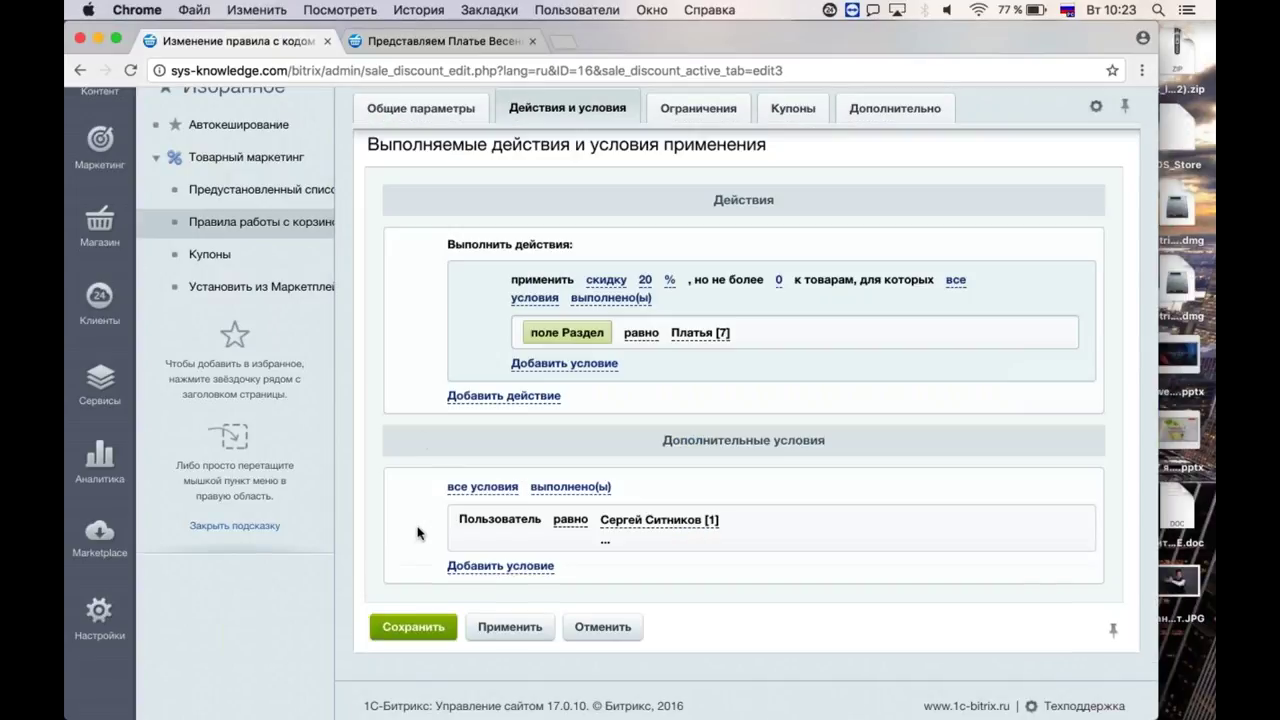
{"action": "left_click", "coordinate": [510, 628]}
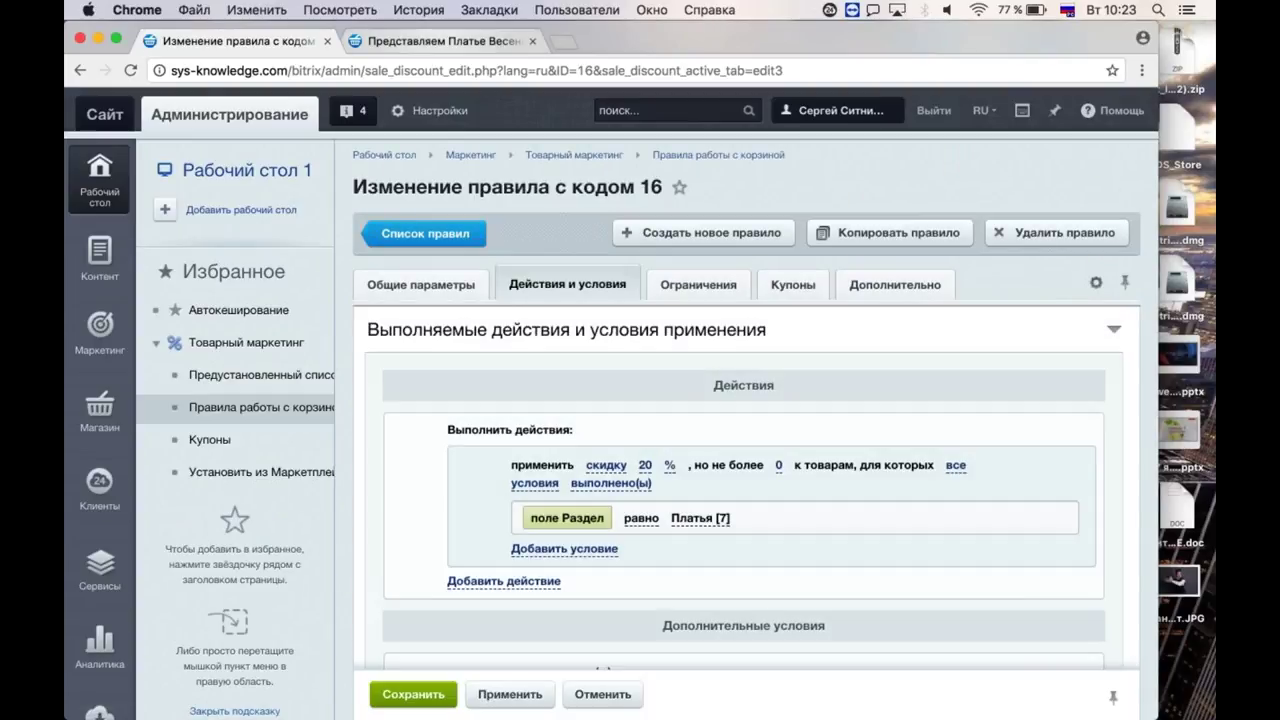
Reload the «Платье Весенняя Легкость» store page and check the dress price under the user condition.
{"action": "left_click", "coordinate": [440, 41]}
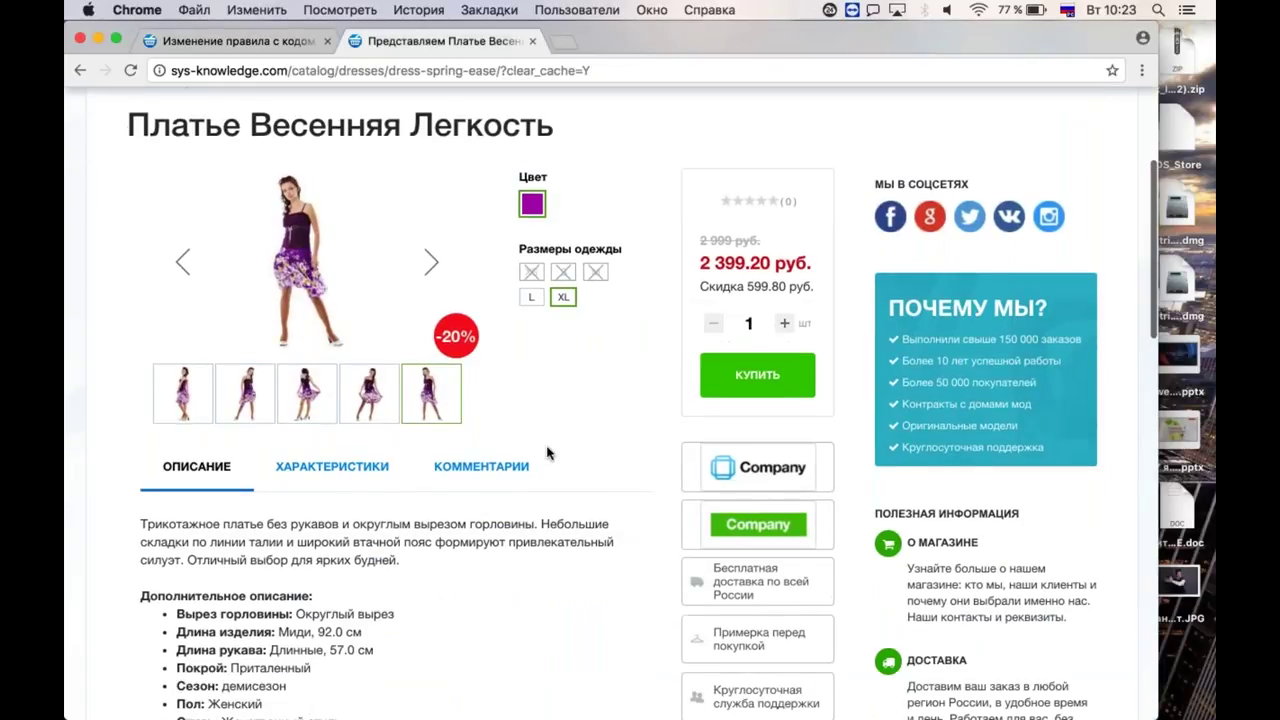
{"action": "key", "text": "super+r"}
{"action": "key", "text": "super+r"}
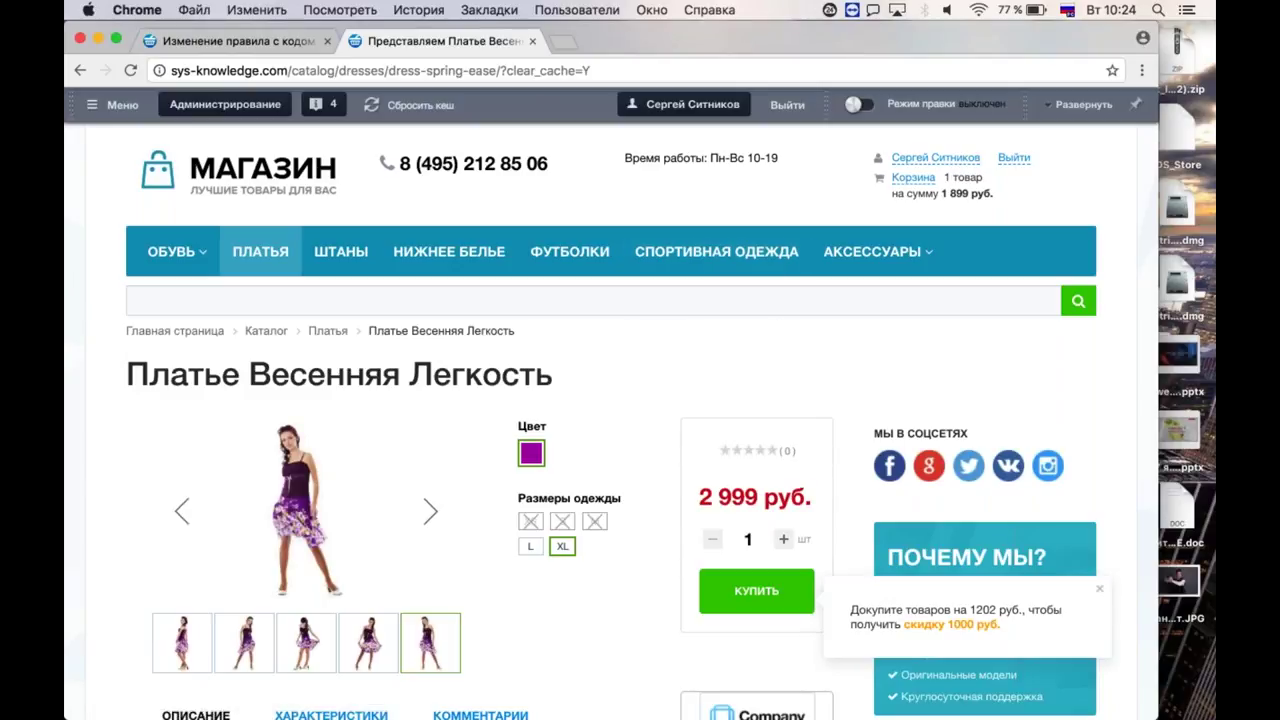
Buy the dress, remove «Штаны Жизнь в Абстракции» from the basket and check the dress discount there.
{"action": "left_click", "coordinate": [751, 591]}
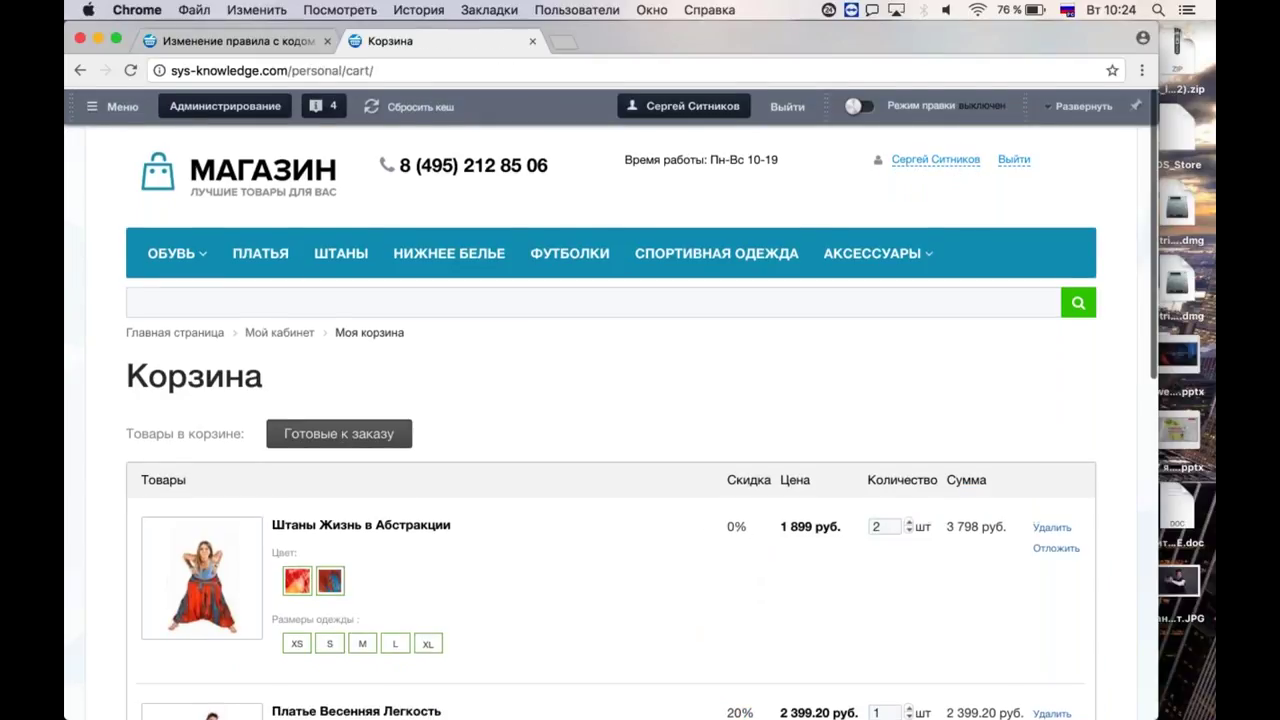
{"action": "scroll", "coordinate": [750, 592], "scroll_direction": "down", "scroll_amount": 3}
{"action": "left_click", "coordinate": [1051, 346]}
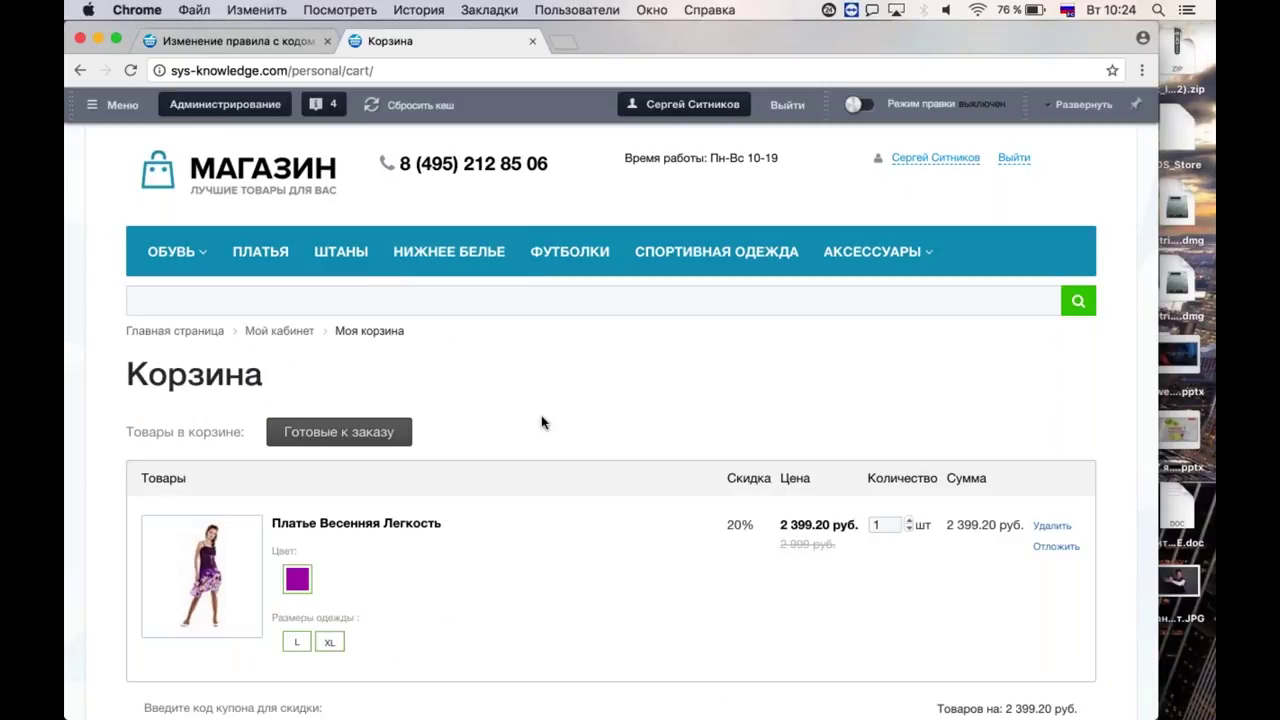
{"action": "scroll", "coordinate": [544, 422], "scroll_direction": "down", "scroll_amount": 1}
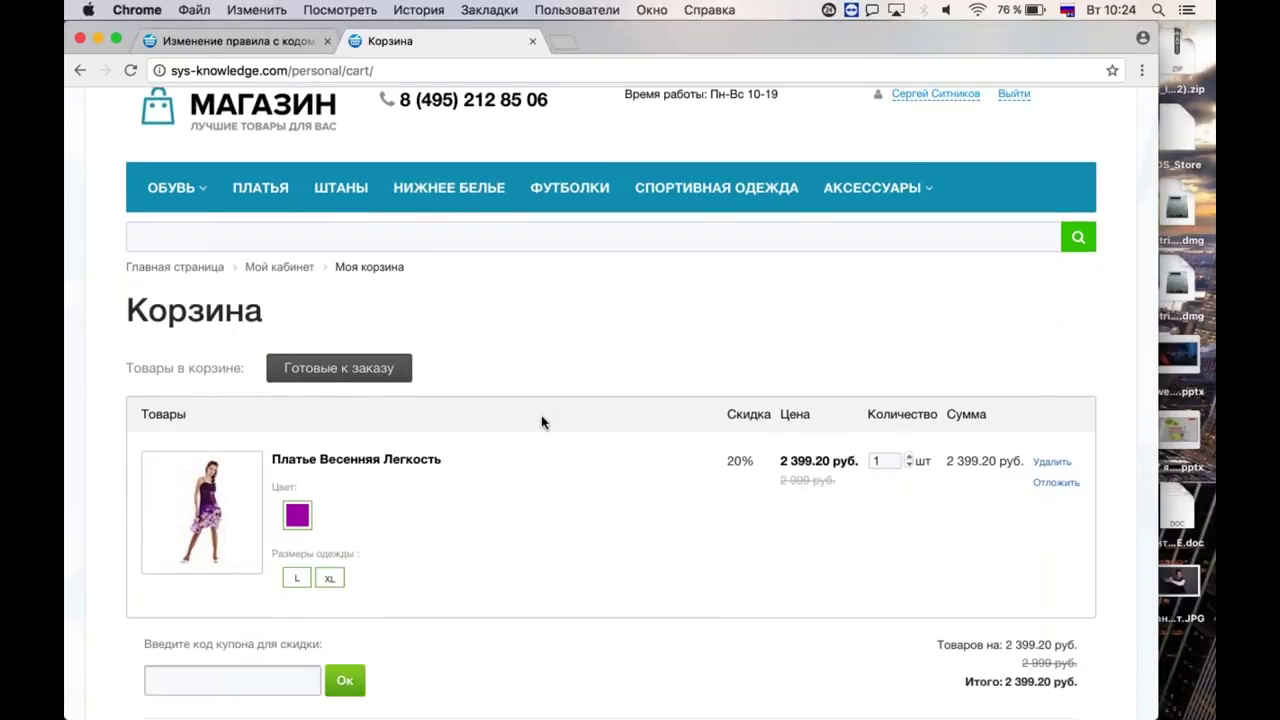
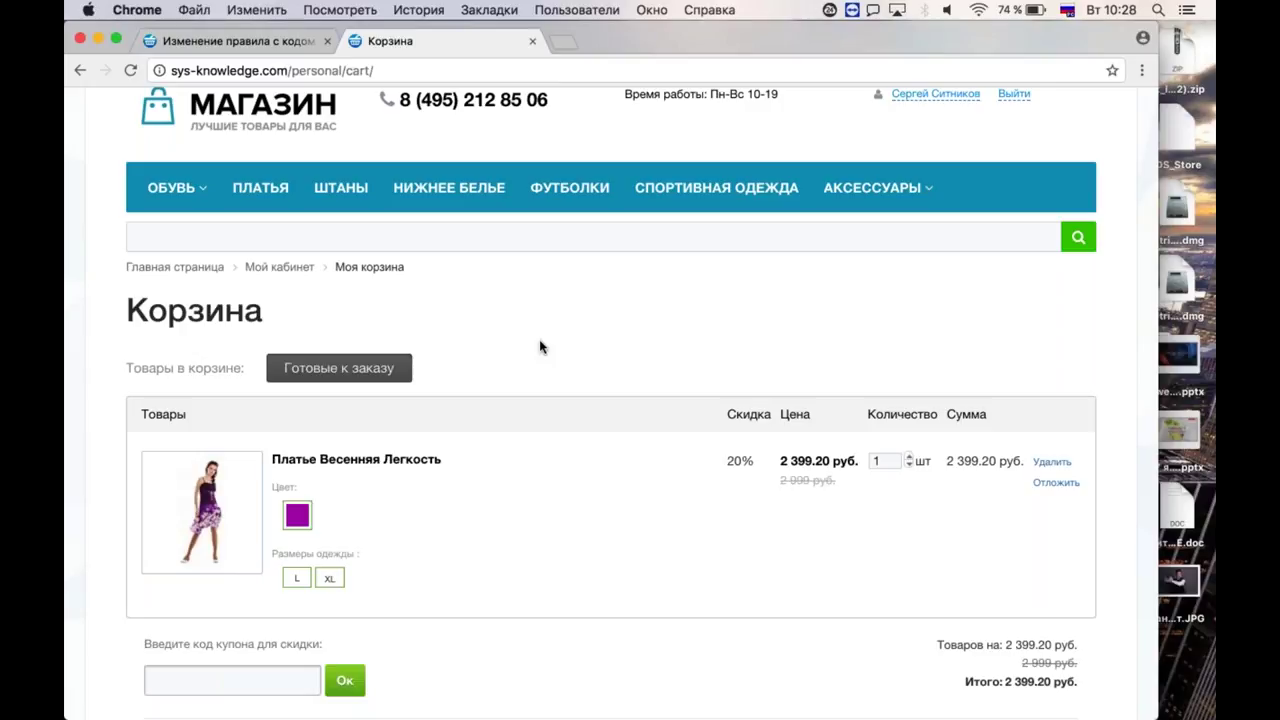
Return to the list of basket rules and filter it by activity «да».
{"action": "scroll", "coordinate": [540, 347], "scroll_direction": "up", "scroll_amount": 2}
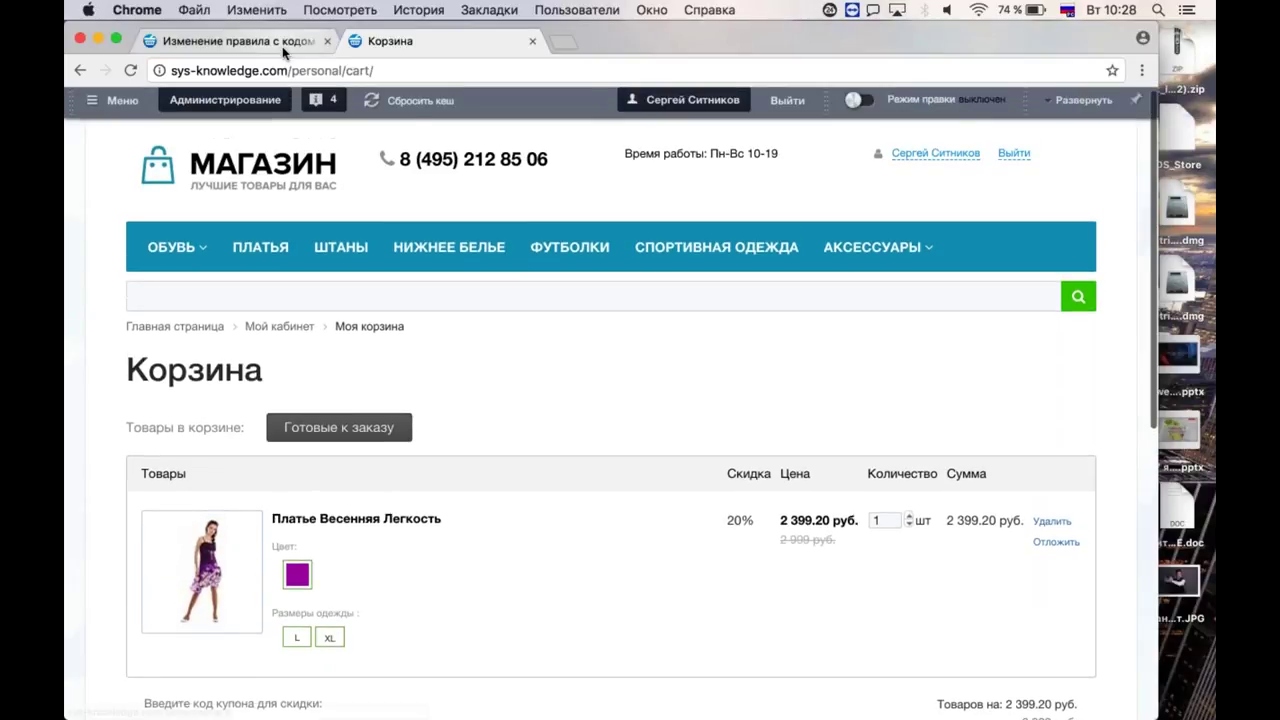
{"action": "left_click", "coordinate": [283, 45]}
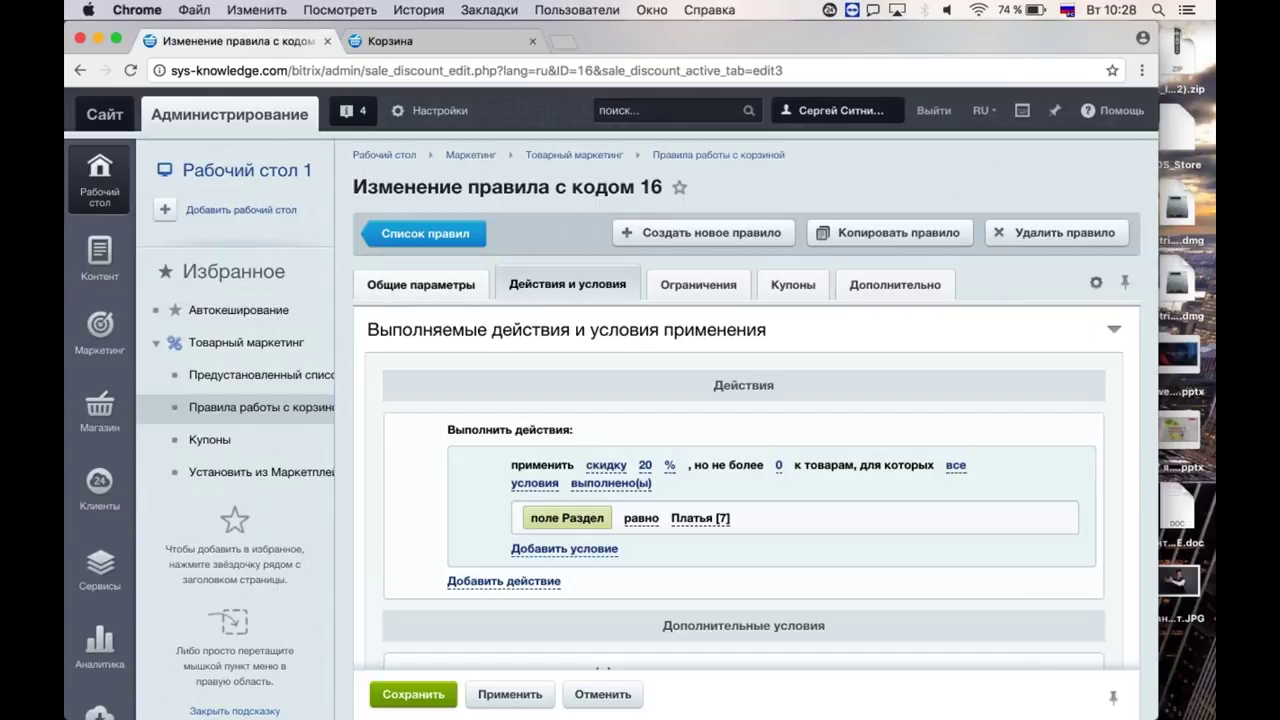
{"action": "left_click", "coordinate": [433, 236]}
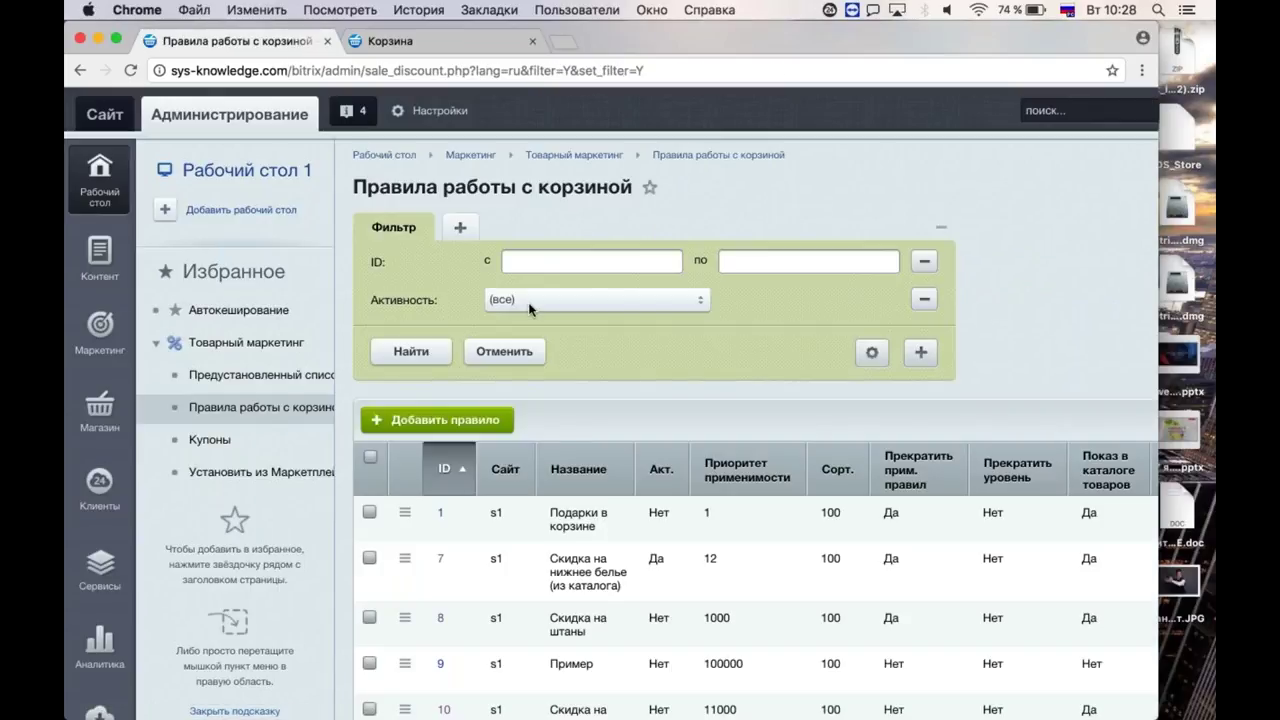
{"action": "left_click", "coordinate": [529, 300]}
{"action": "left_click", "coordinate": [497, 314]}
{"action": "left_click", "coordinate": [411, 351]}
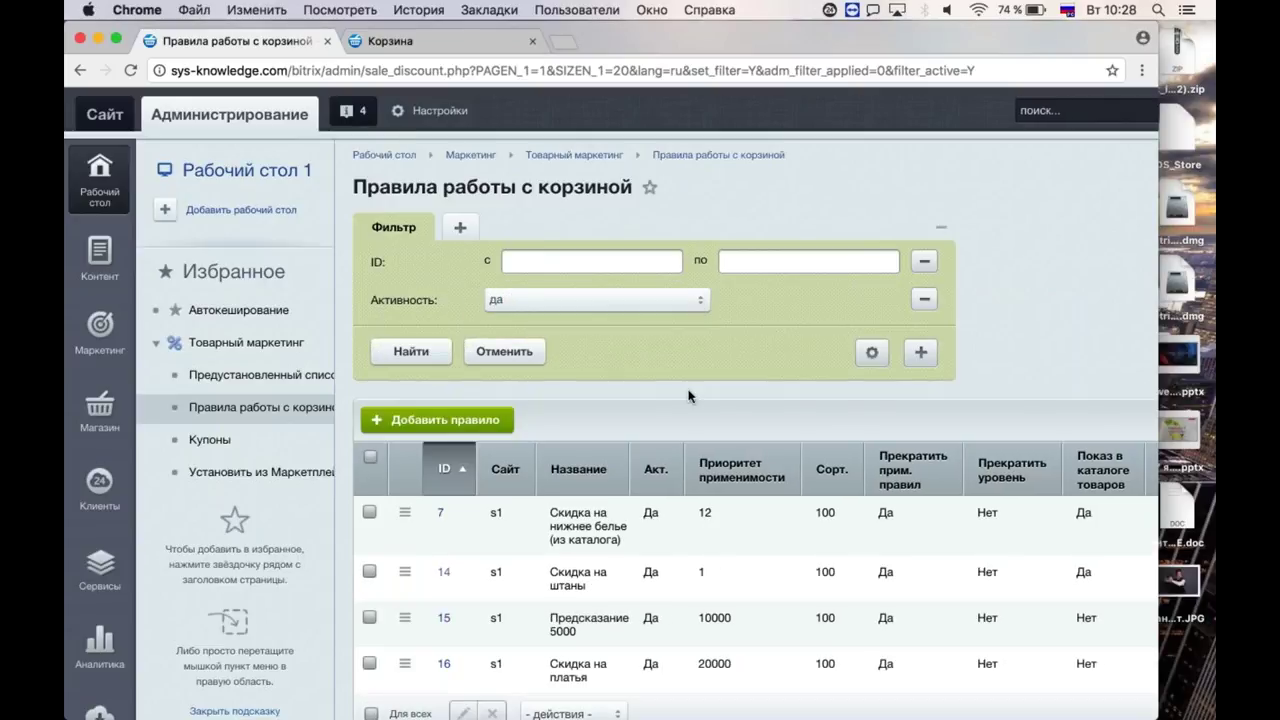
Deactivate the basket rule «Предсказание 5000».
{"action": "scroll", "coordinate": [405, 500], "scroll_direction": "down", "scroll_amount": 2}
{"action": "left_click", "coordinate": [405, 500]}
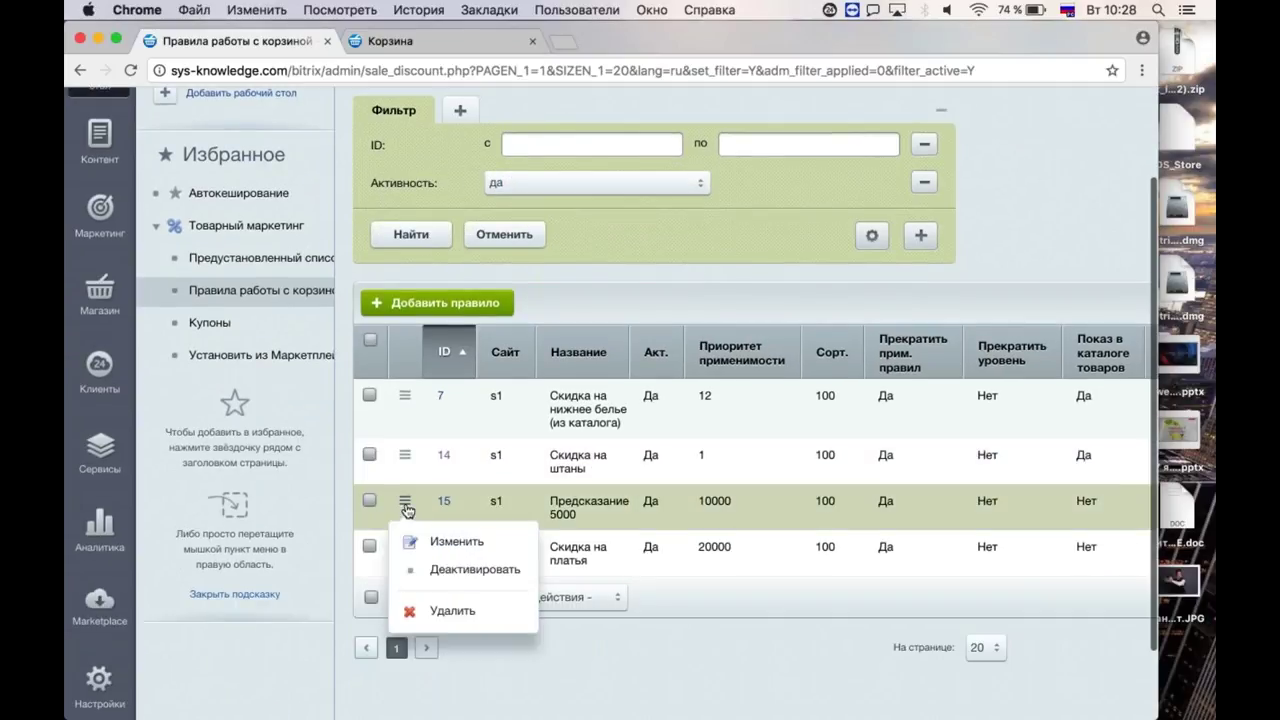
{"action": "left_click", "coordinate": [443, 576]}
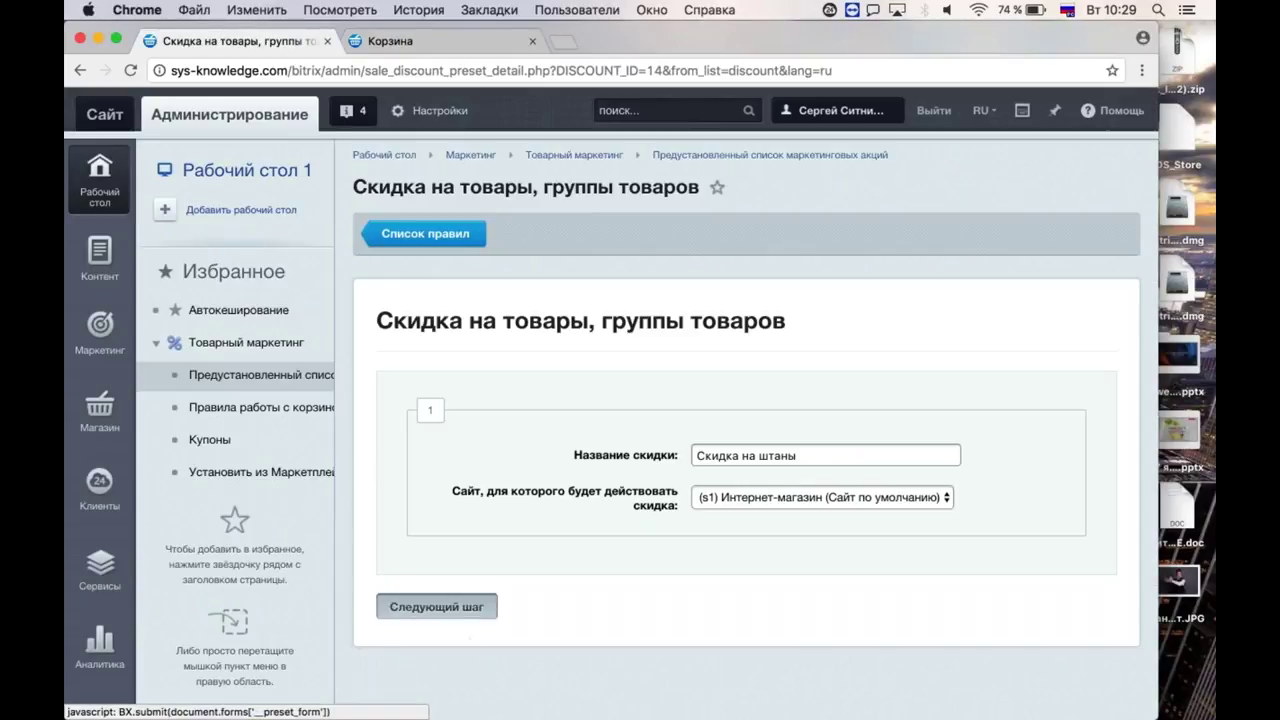
In the «Скидка на штаны» preset, turn off «Прекратить дальнейшее применение правил» and save the discount.
{"action": "left_click", "coordinate": [437, 606]}
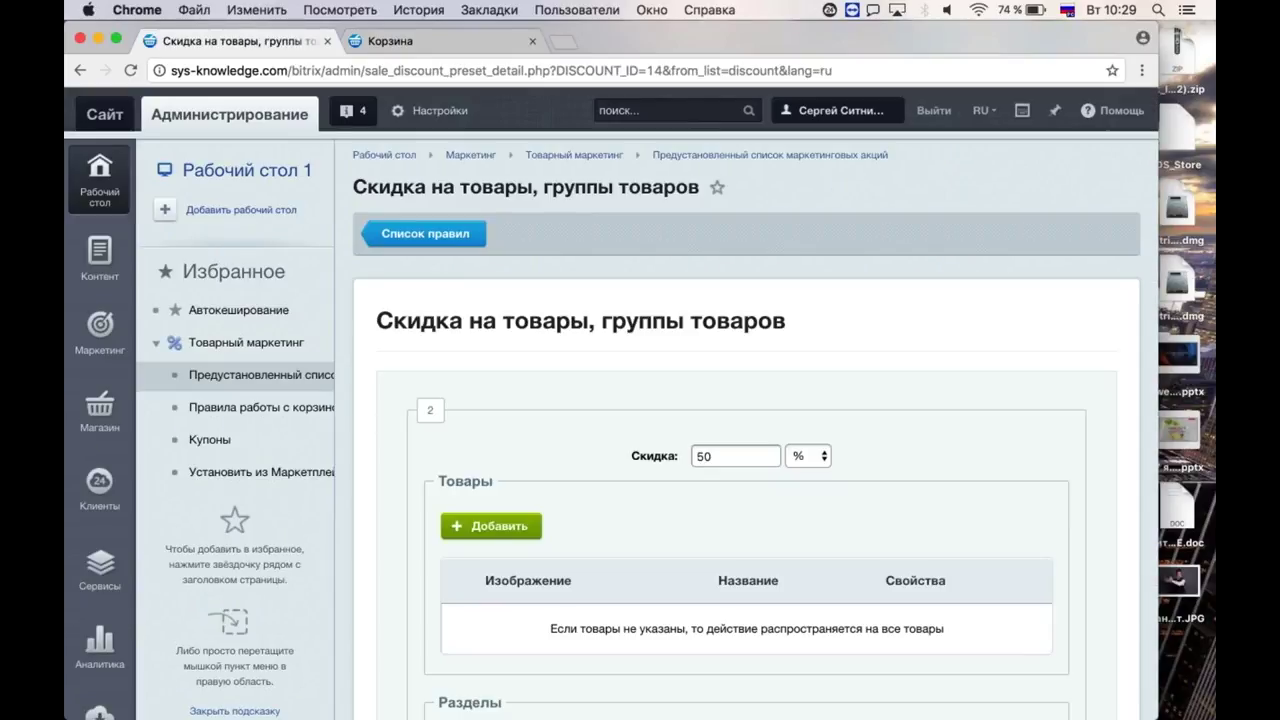
{"action": "scroll", "coordinate": [610, 400], "scroll_direction": "down", "scroll_amount": 5}
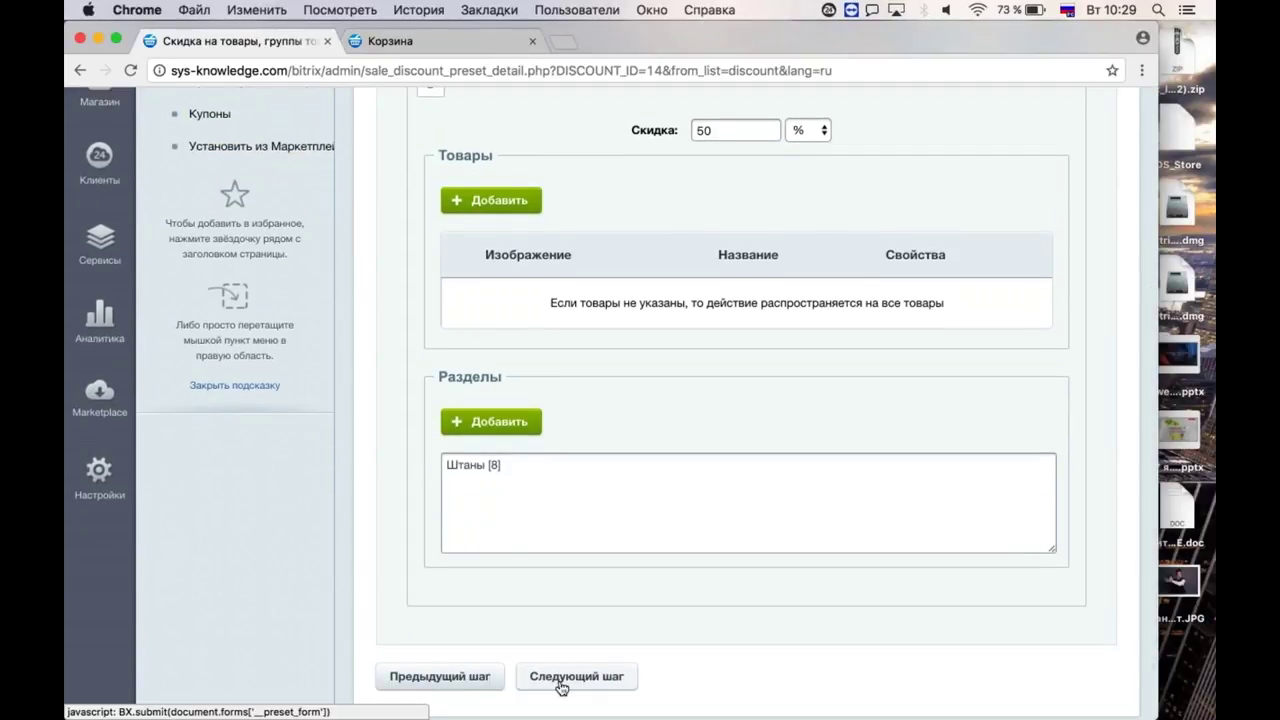
{"action": "left_click", "coordinate": [559, 506]}
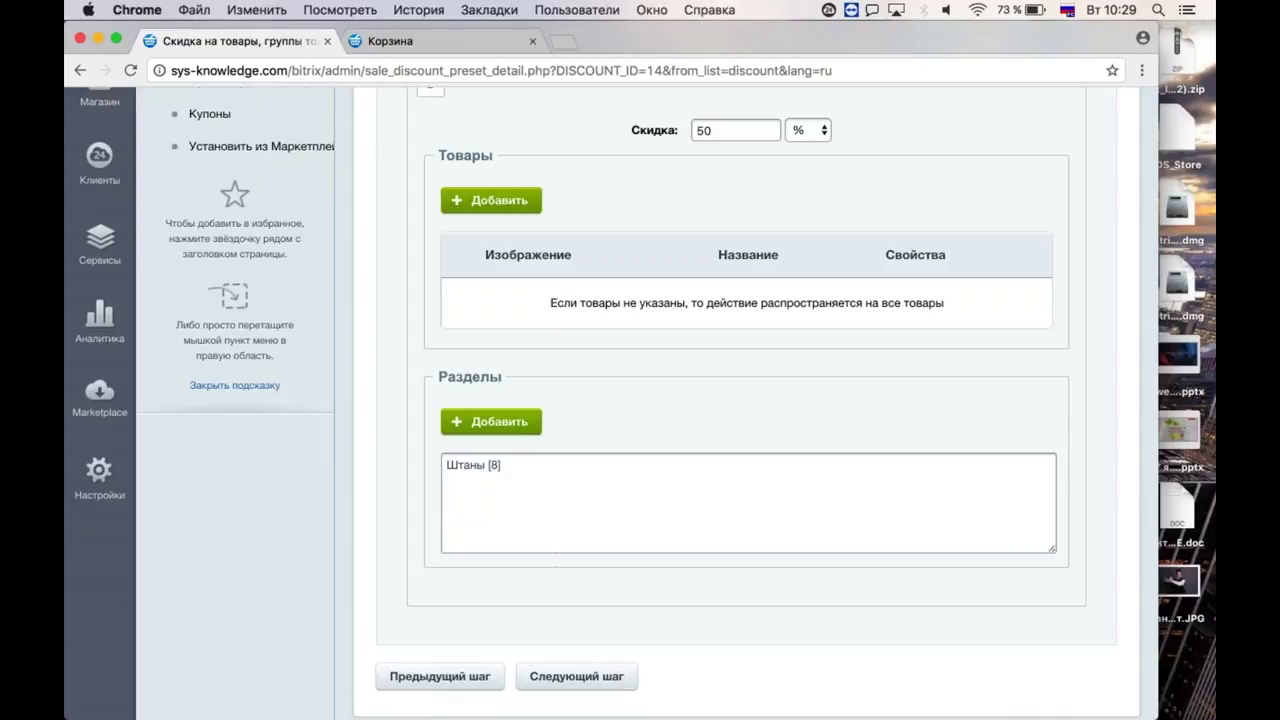
{"action": "left_click", "coordinate": [577, 686]}
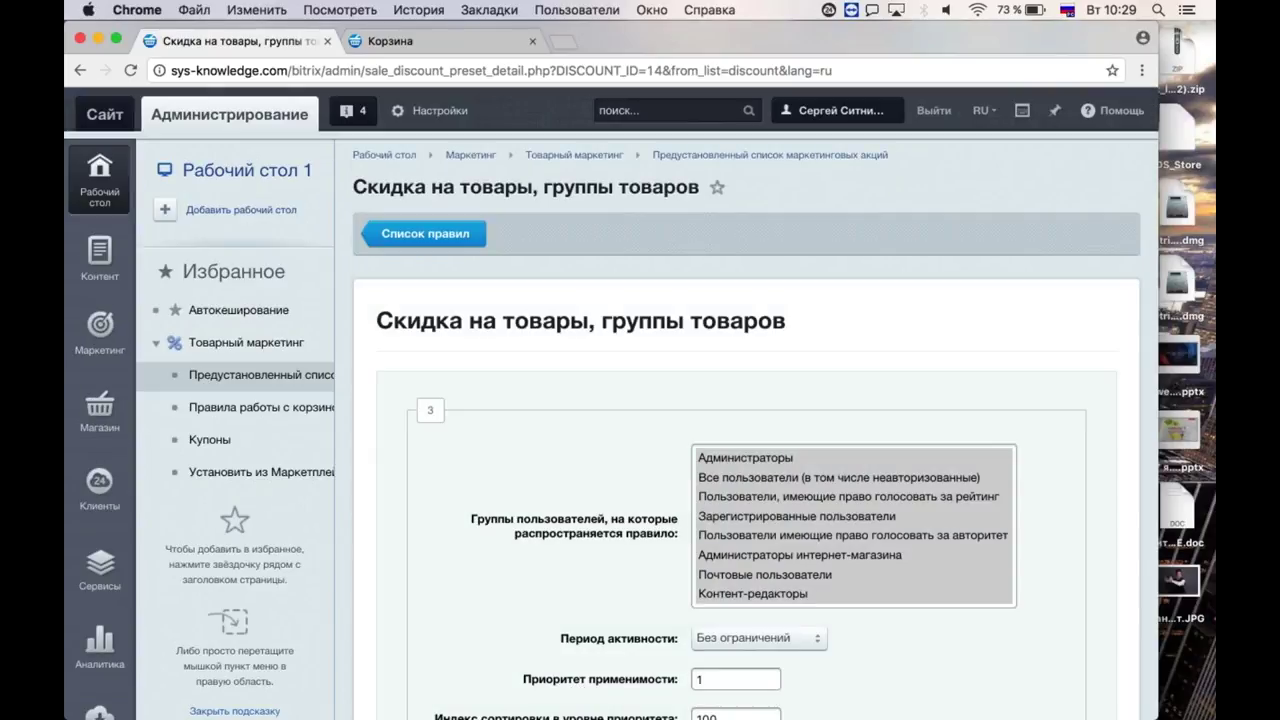
{"action": "scroll", "coordinate": [668, 578], "scroll_direction": "down", "scroll_amount": 4}
{"action": "left_click", "coordinate": [699, 576]}
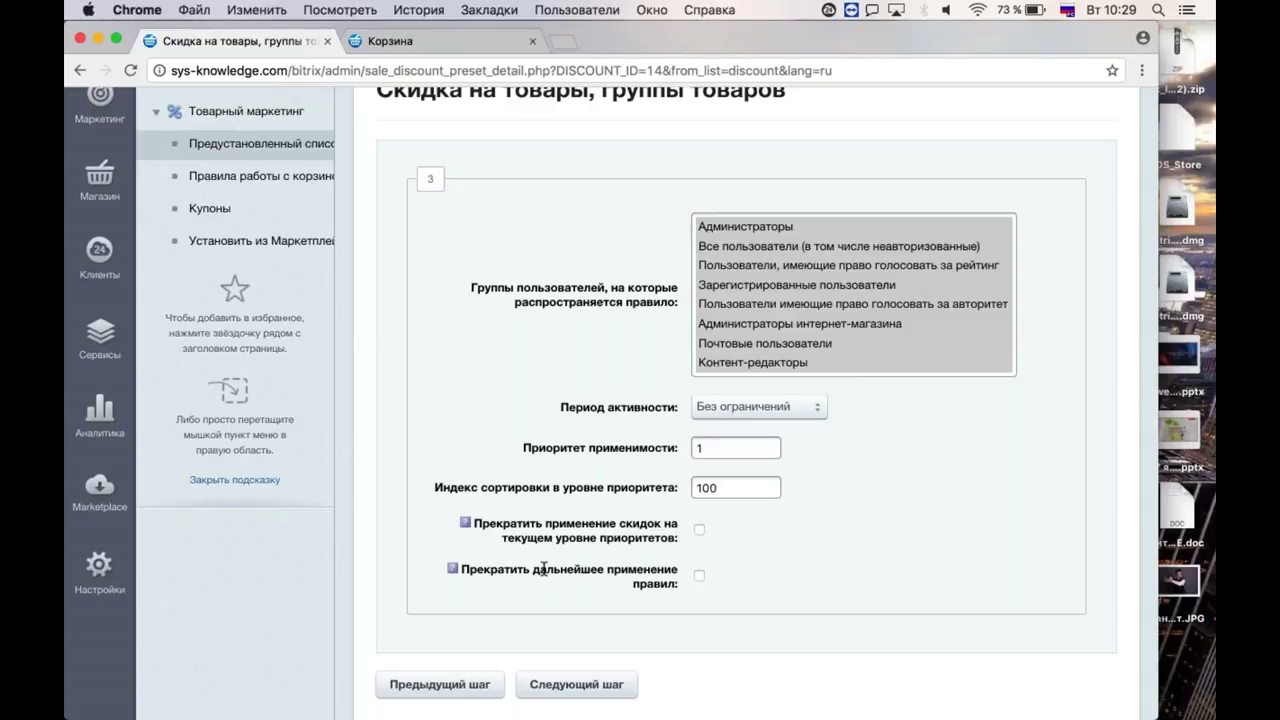
{"action": "left_click", "coordinate": [567, 686]}
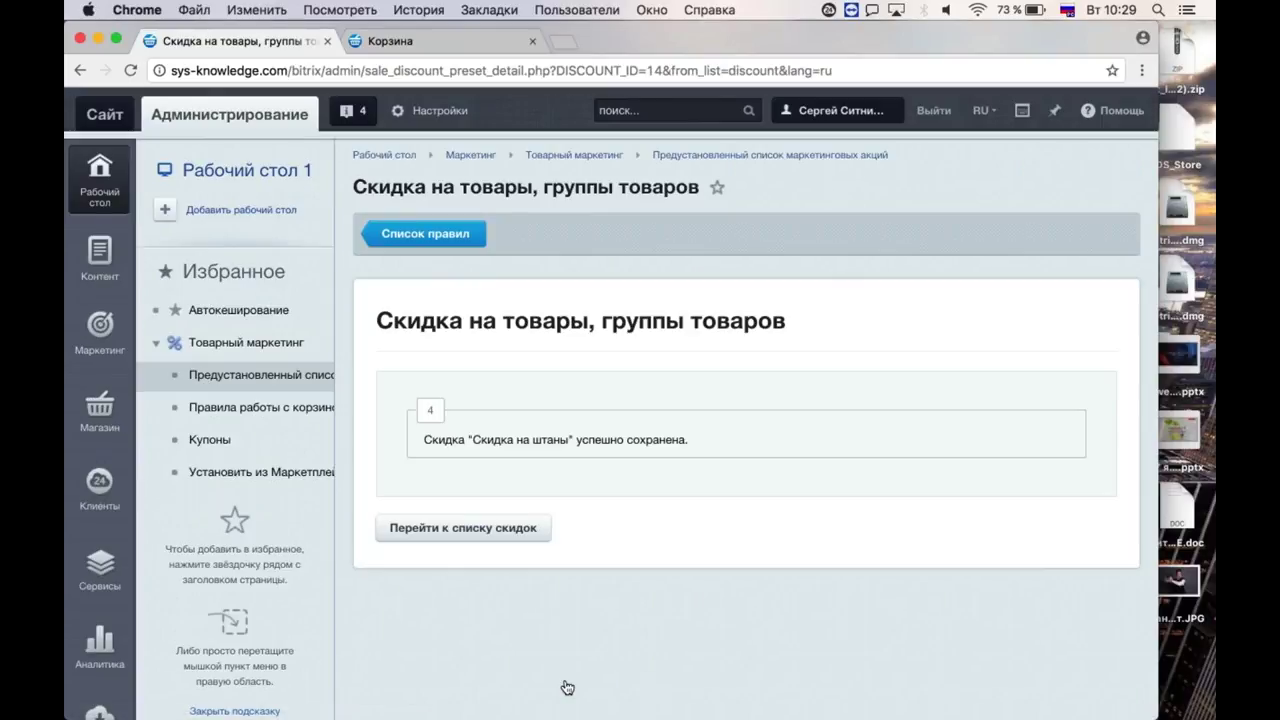
Return to the basket rules list and deactivate the rule «Скидка на платья».
{"action": "left_click", "coordinate": [289, 409]}
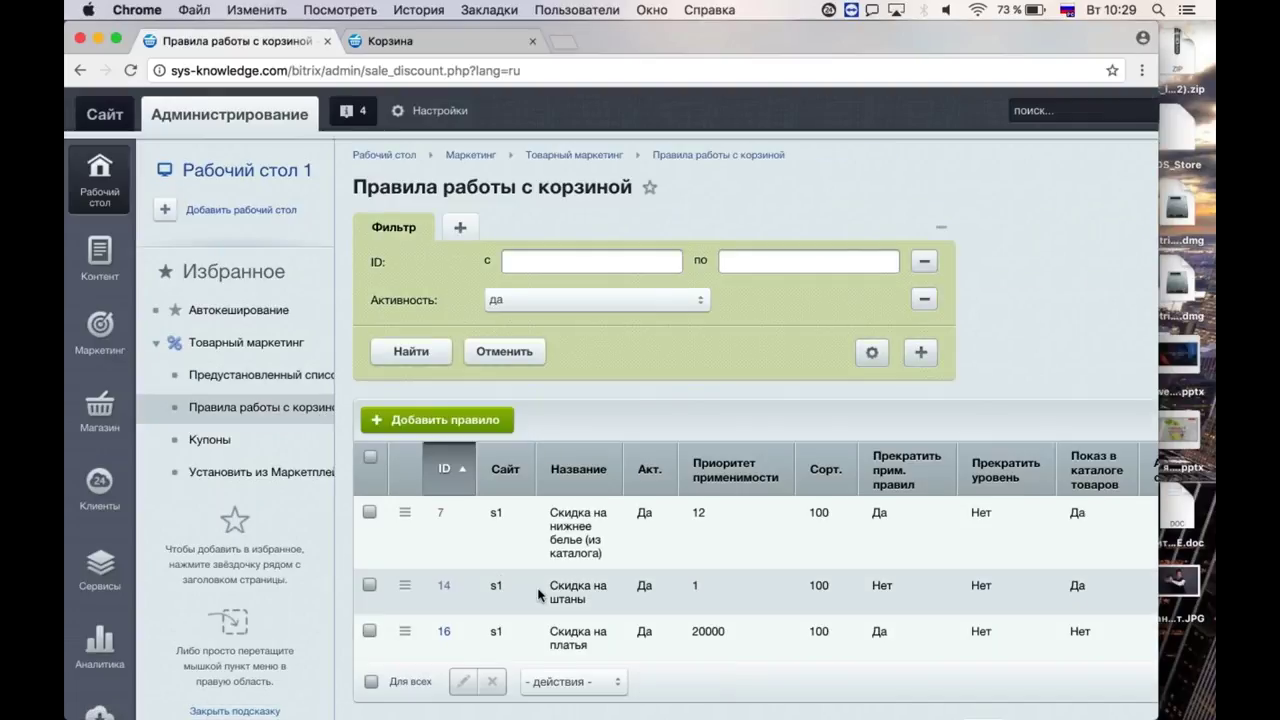
{"action": "scroll", "coordinate": [538, 595], "scroll_direction": "down", "scroll_amount": 1}
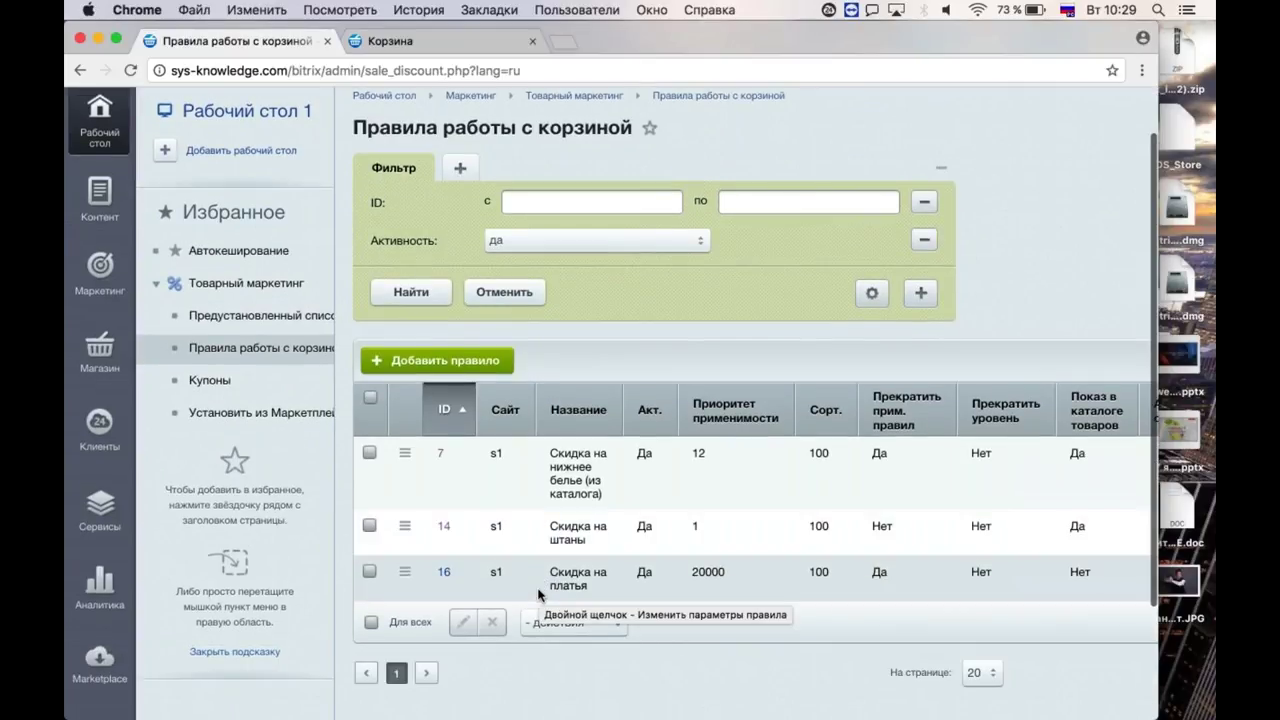
{"action": "left_click", "coordinate": [405, 572]}
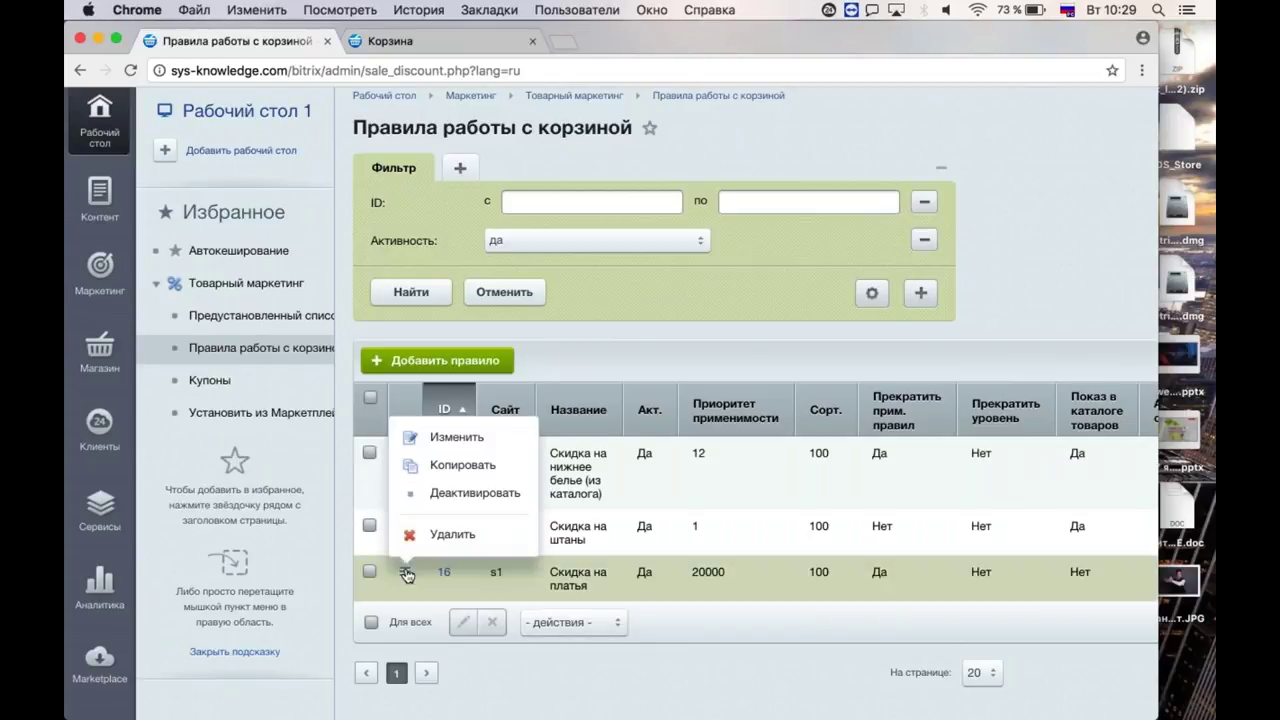
{"action": "left_click", "coordinate": [446, 493]}
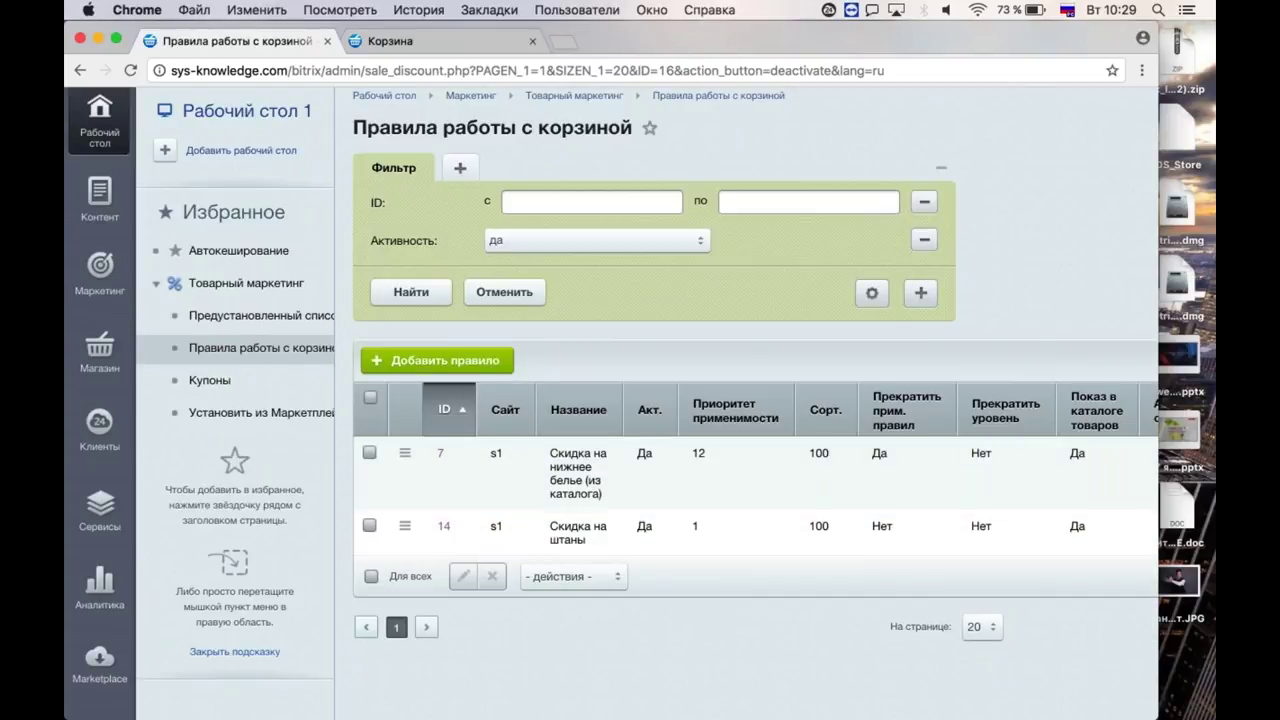
Create a new basket rule named «Скидка среды 50%» and bring its priority settings into view.
{"action": "left_click", "coordinate": [440, 360]}
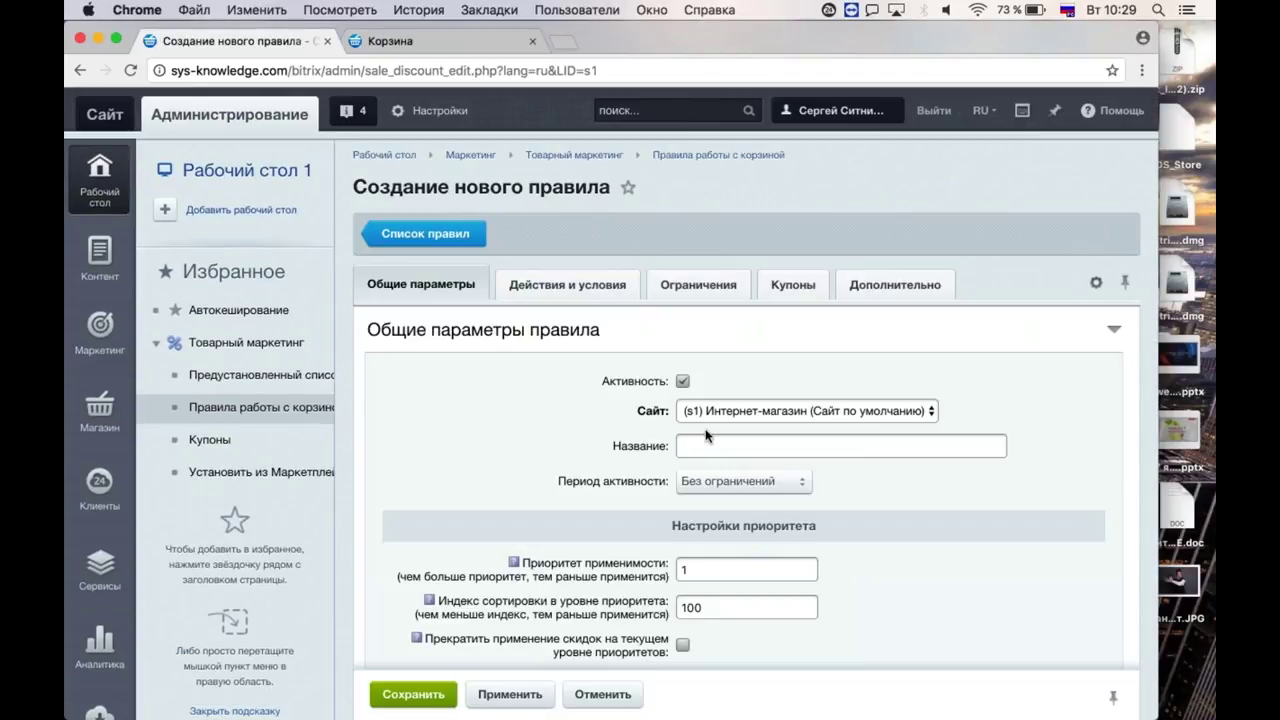
{"action": "left_click", "coordinate": [706, 446]}
{"action": "type", "text": "Сред"}
{"action": "key", "text": "BackSpace"}
{"action": "key", "text": "BackSpace"}
{"action": "key", "text": "BackSpace"}
{"action": "key", "text": "BackSpace"}
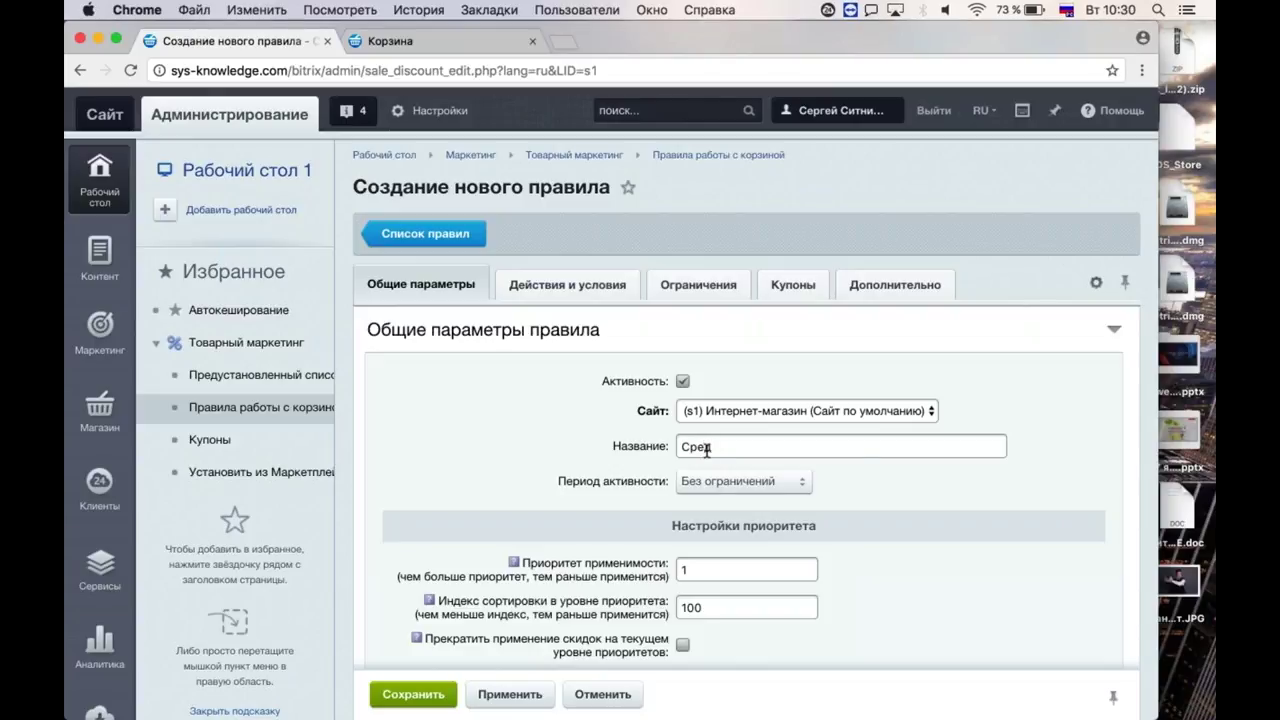
{"action": "type", "text": "Скидка среды 50%"}
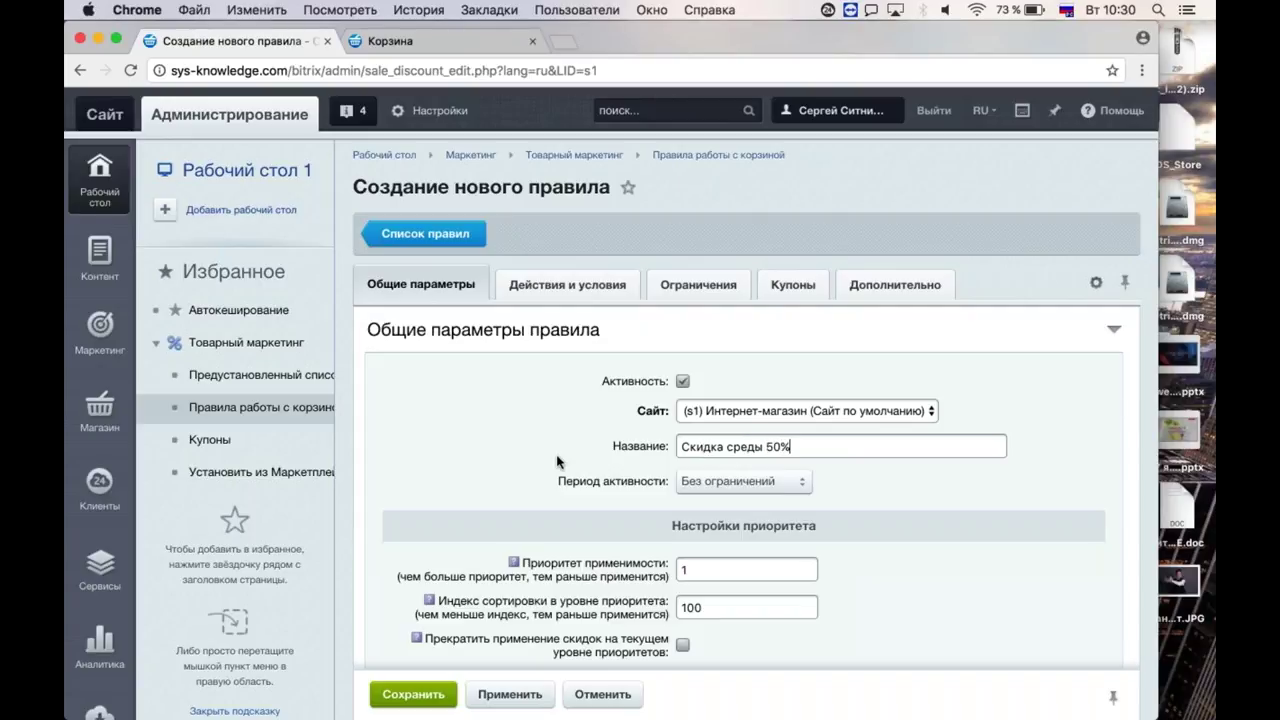
{"action": "scroll", "coordinate": [557, 461], "scroll_direction": "down", "scroll_amount": 3}
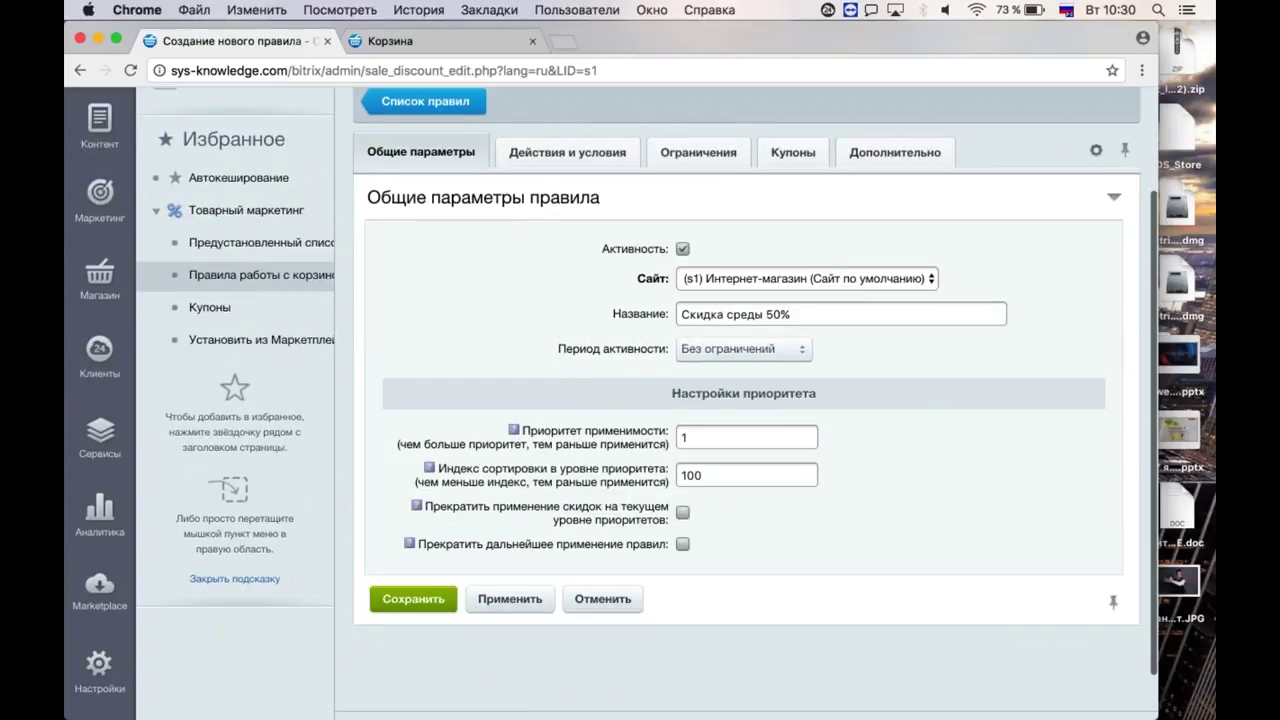
Give the rule the action «Изменить стоимость товаров в корзине» with a discount of 50 %.
{"action": "left_click", "coordinate": [568, 155]}
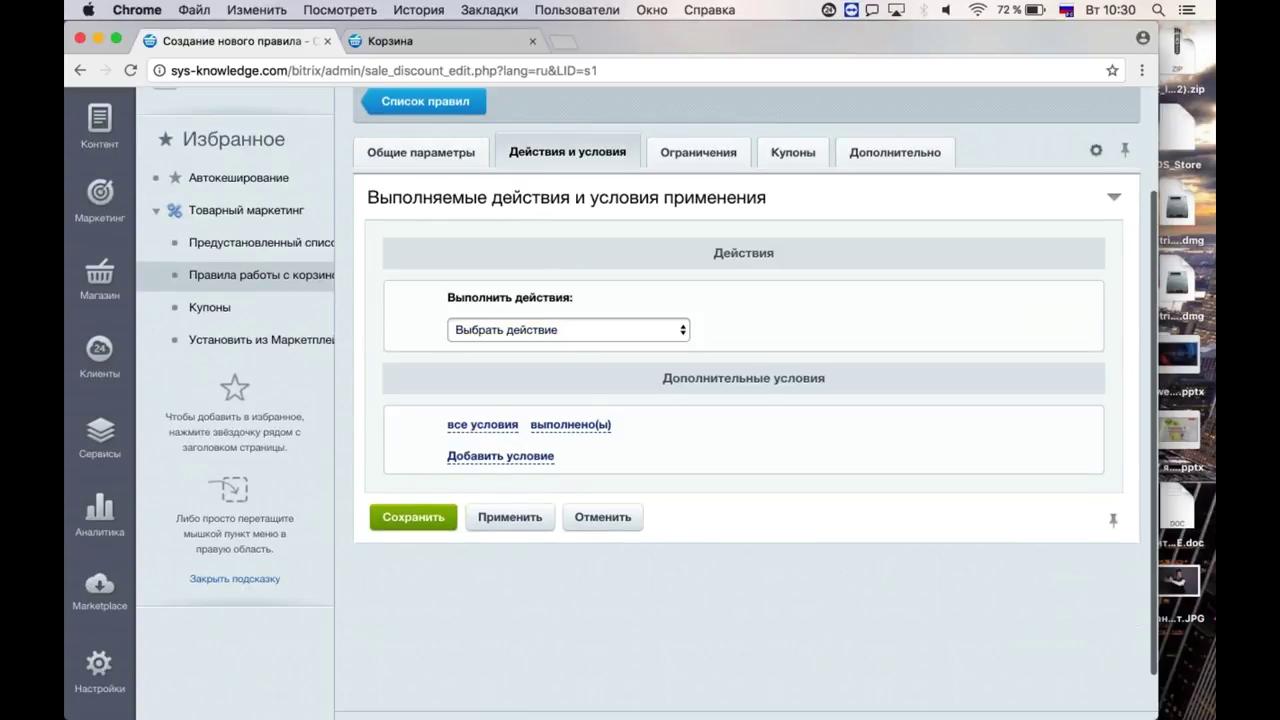
{"action": "left_click", "coordinate": [516, 330]}
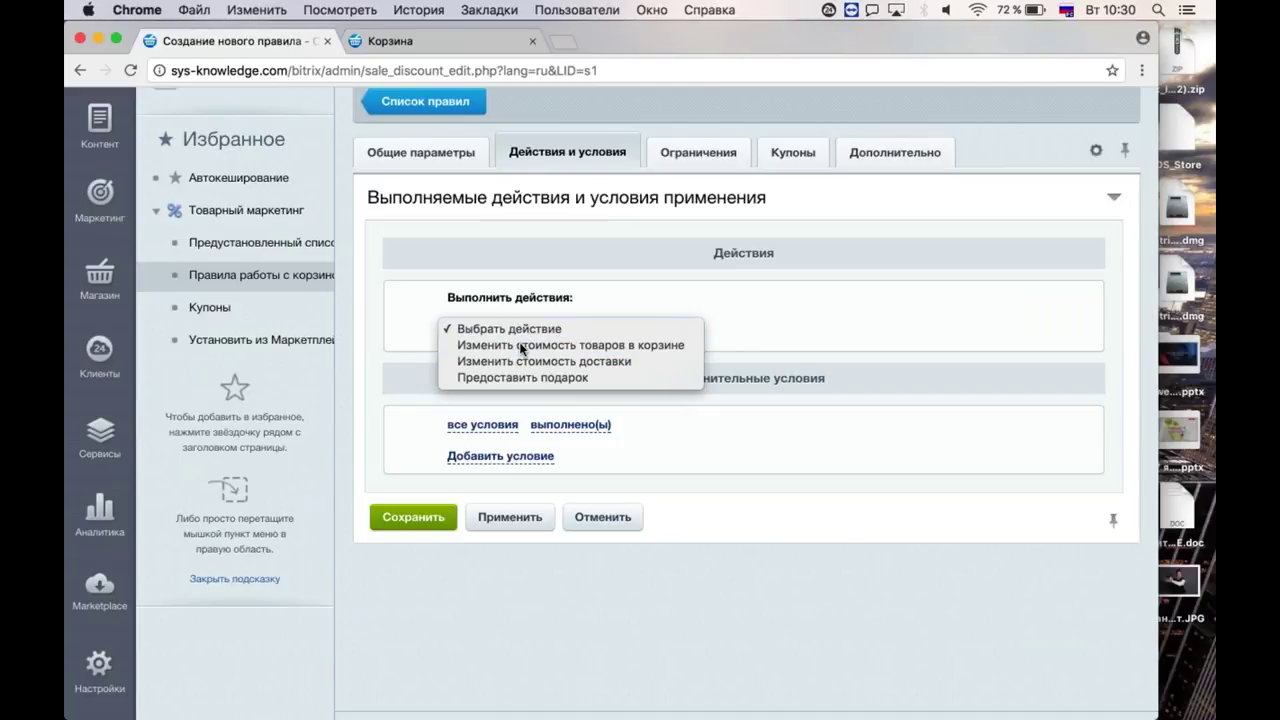
{"action": "left_click", "coordinate": [521, 345]}
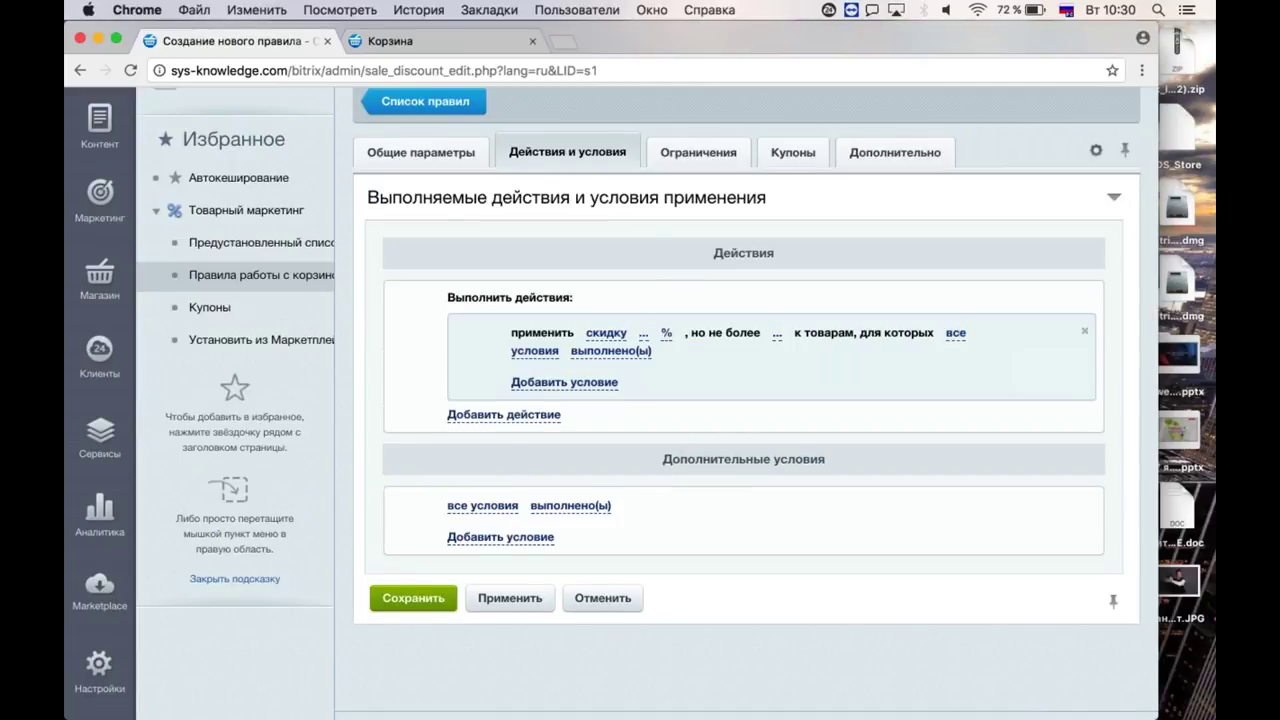
{"action": "left_click", "coordinate": [644, 335]}
{"action": "type", "text": "50"}
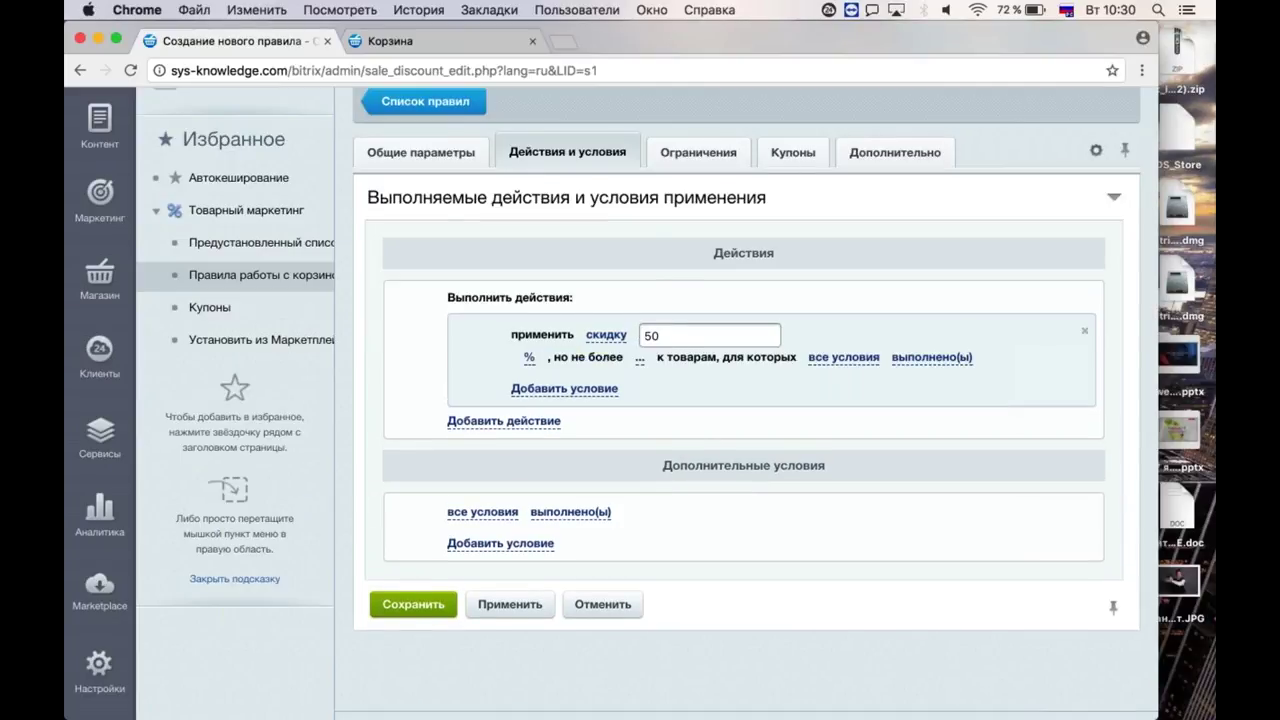
{"action": "left_click", "coordinate": [458, 394]}
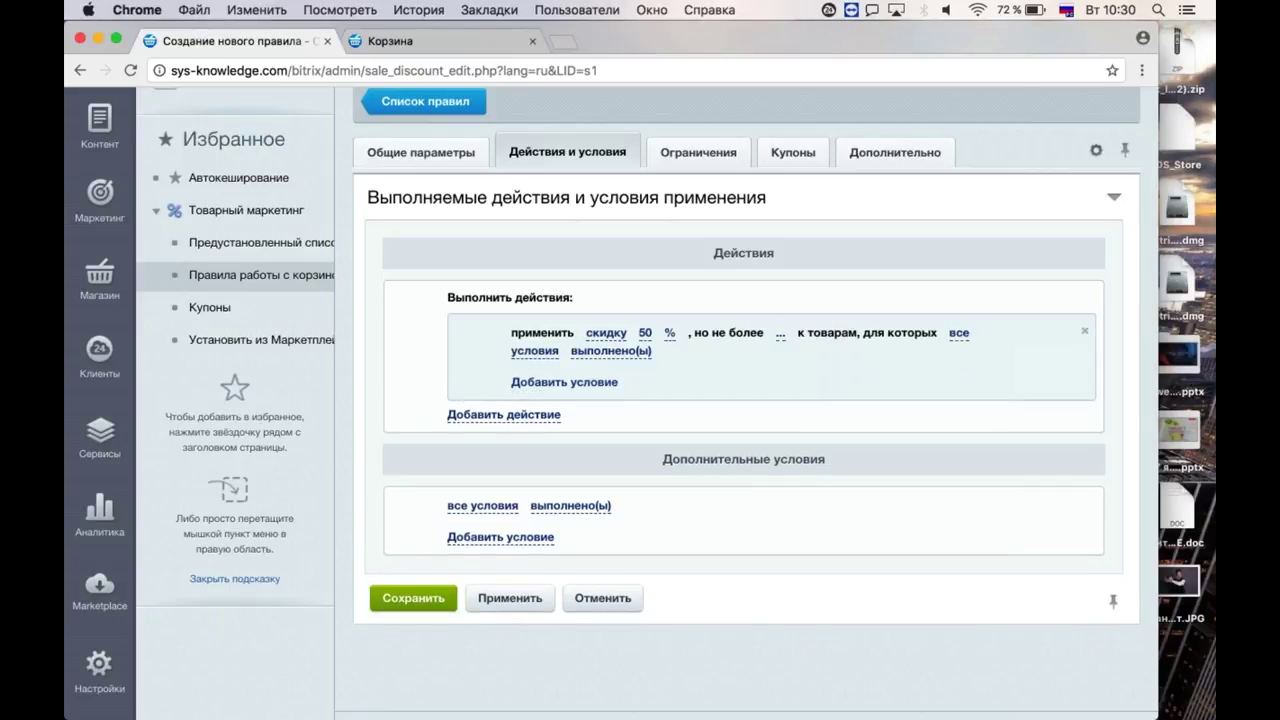
Apply the rule to all user groups, from «Администраторы» to «Контент-редакторы», and save it.
{"action": "left_click", "coordinate": [698, 152]}
{"action": "left_click", "coordinate": [718, 256]}
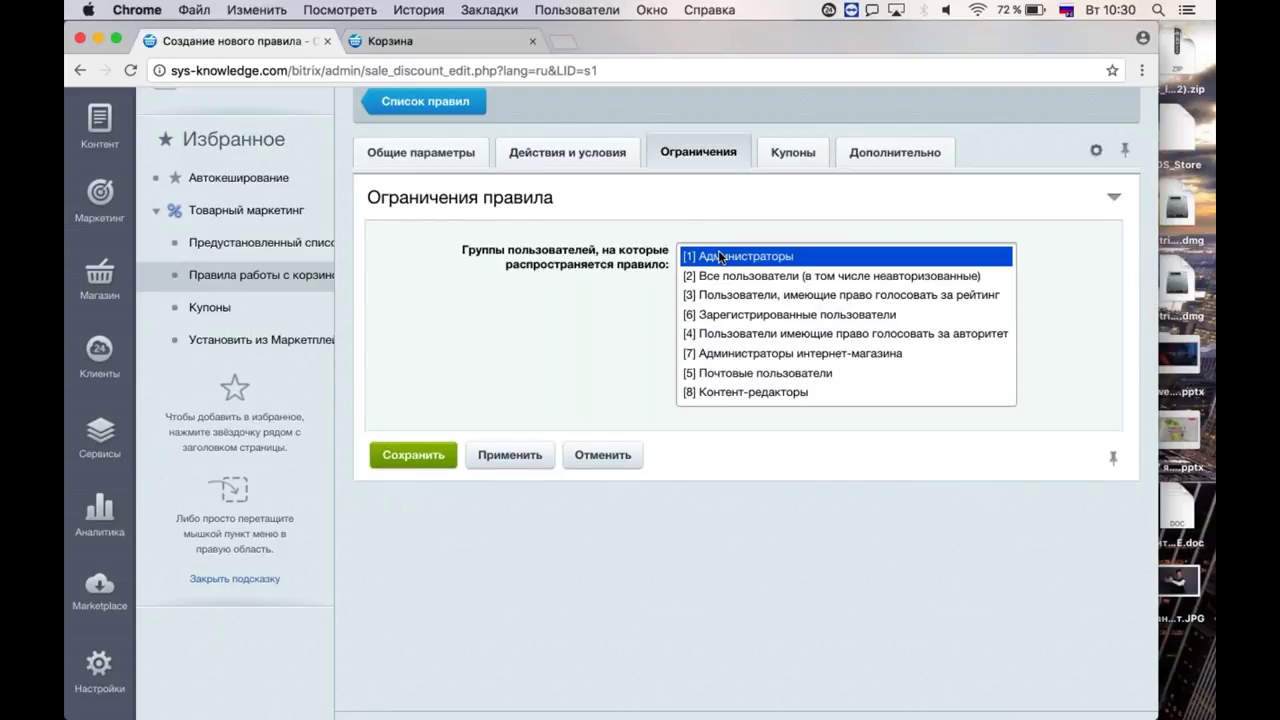
{"action": "left_click", "coordinate": [718, 391], "text": "shift"}
{"action": "left_click", "coordinate": [413, 455]}
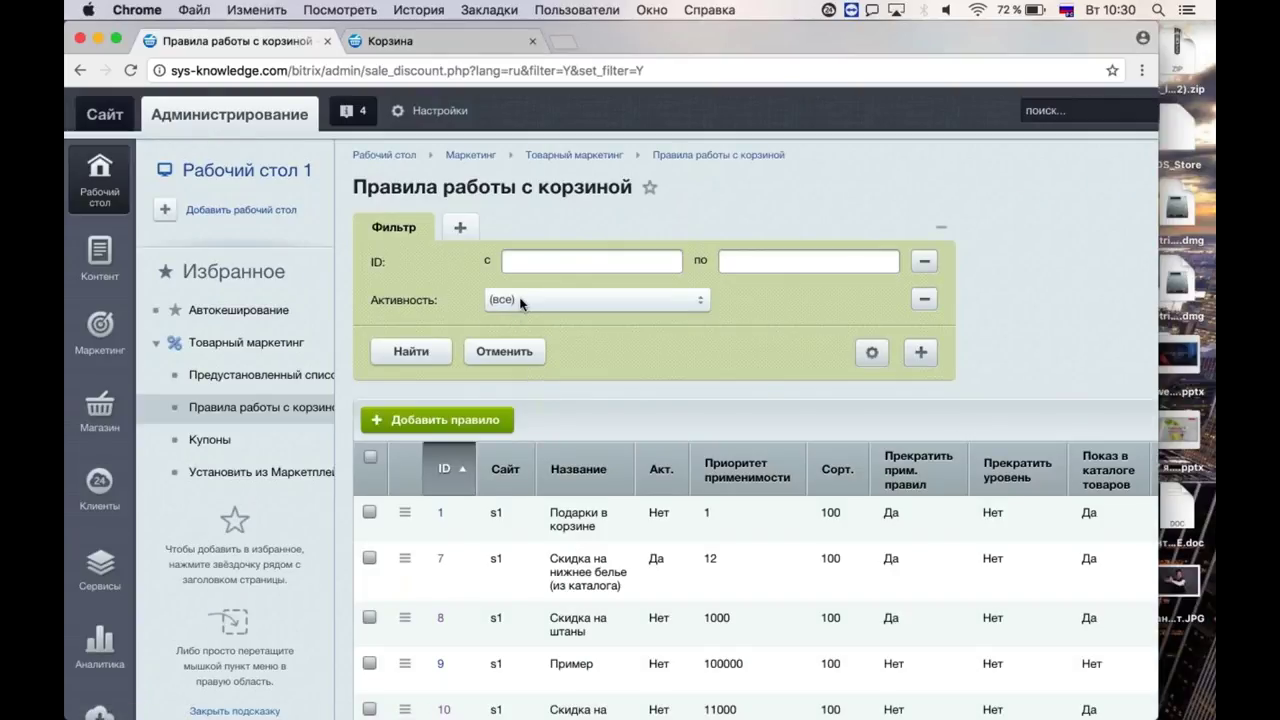
Filter the basket rules list by activity «да».
{"action": "left_click", "coordinate": [521, 304]}
{"action": "left_click", "coordinate": [500, 317]}
{"action": "left_click", "coordinate": [411, 351]}
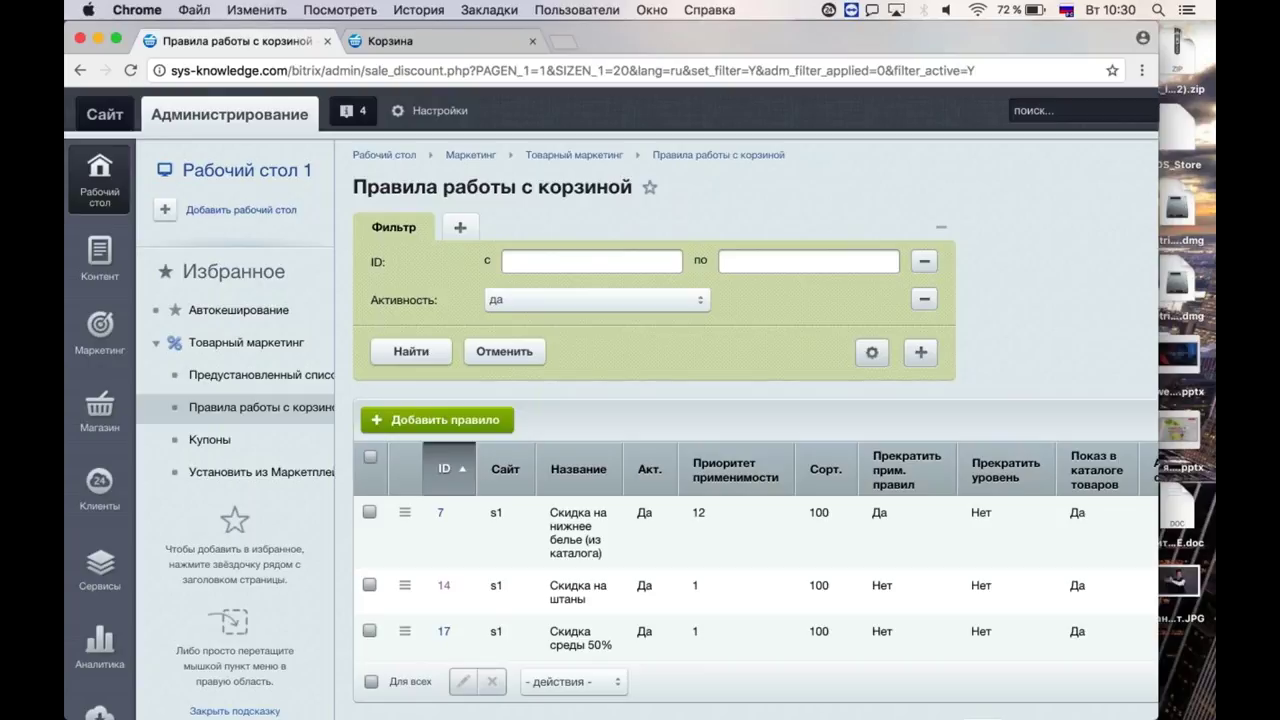
In the store's «Штаны» section, add «Штаны Жизнь в Абстракции» to the basket and open the basket to check the discounts.
{"action": "left_click", "coordinate": [443, 45]}
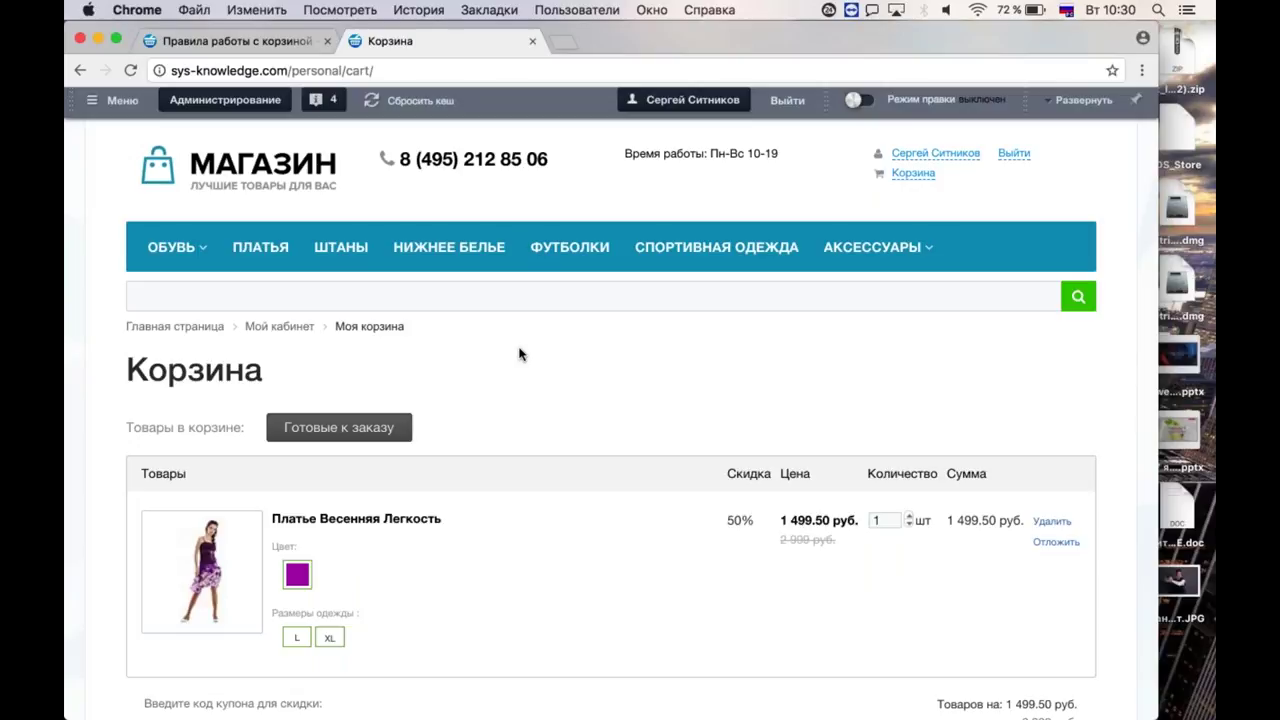
{"action": "left_click", "coordinate": [340, 247]}
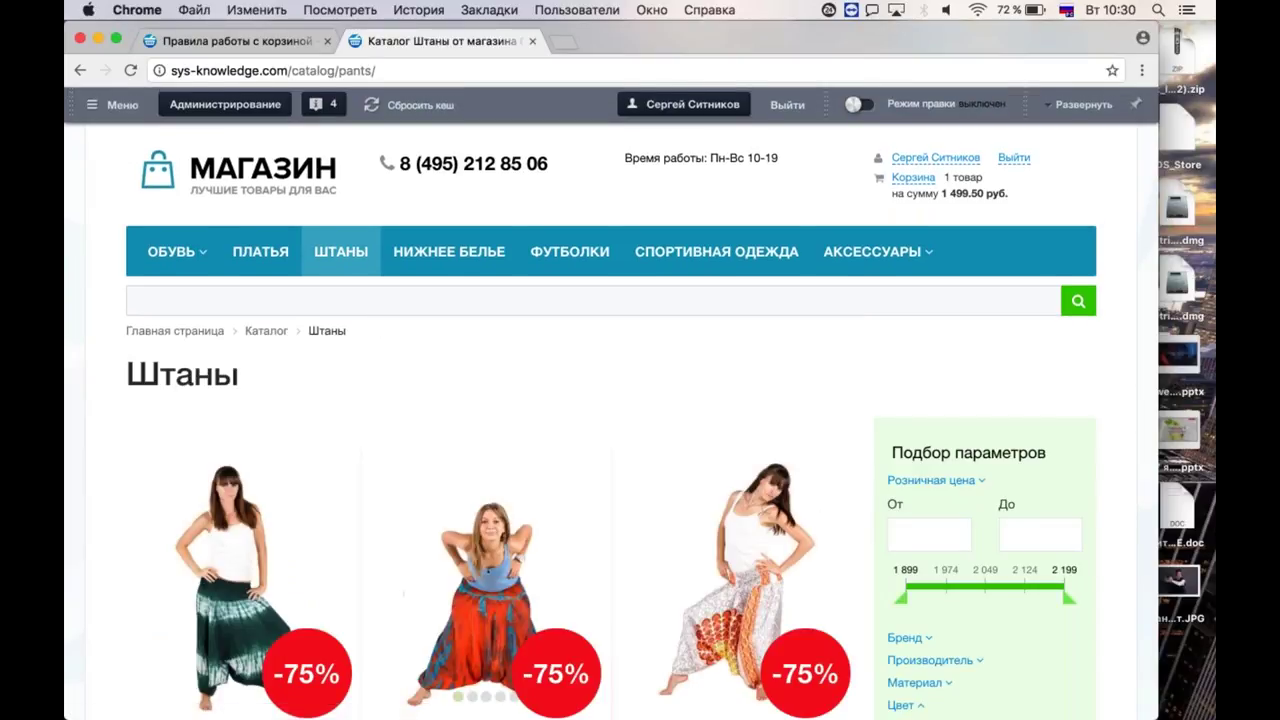
{"action": "scroll", "coordinate": [440, 512], "scroll_direction": "down", "scroll_amount": 3}
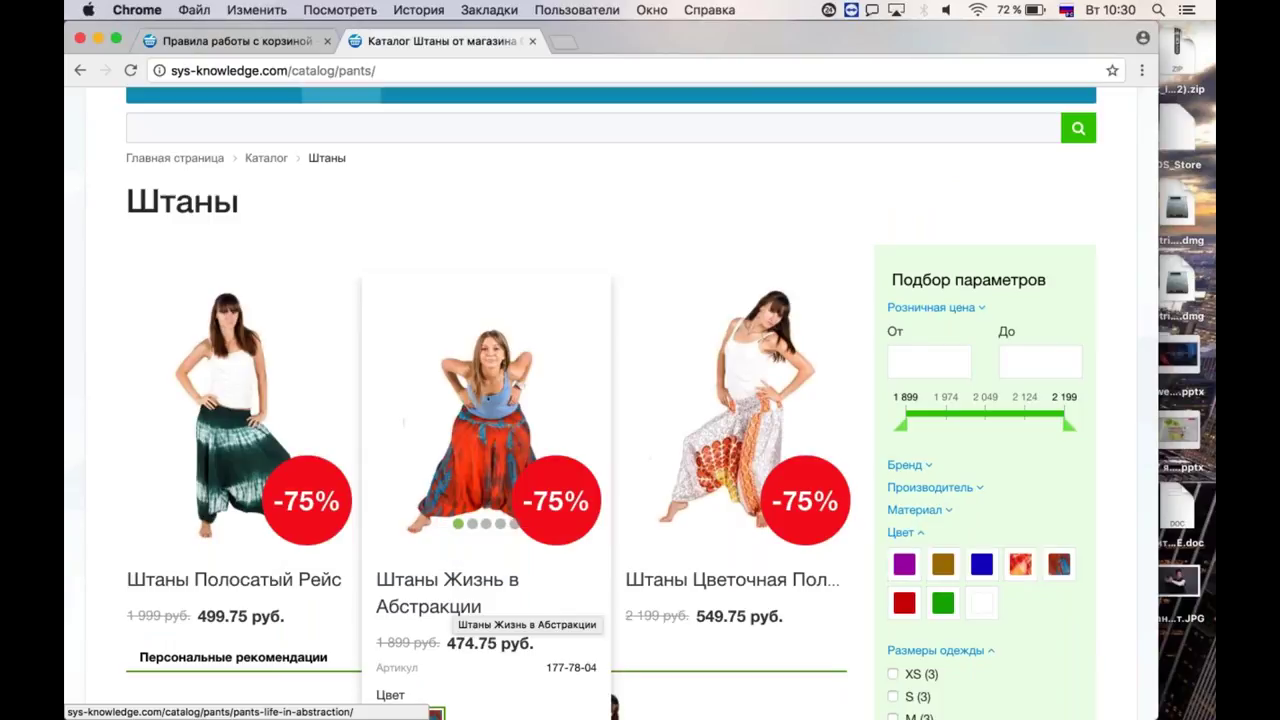
{"action": "scroll", "coordinate": [445, 605], "scroll_direction": "down", "scroll_amount": 1}
{"action": "scroll", "coordinate": [470, 630], "scroll_direction": "down", "scroll_amount": 3}
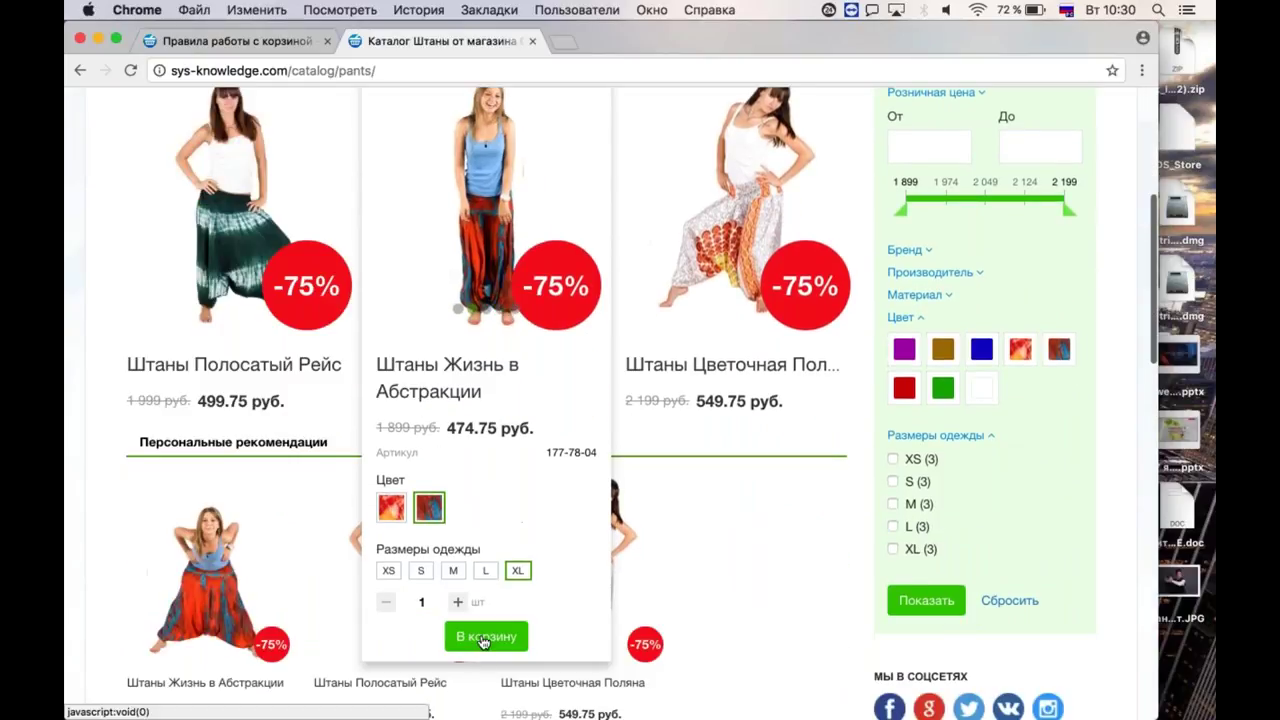
{"action": "left_click", "coordinate": [484, 638]}
{"action": "left_click", "coordinate": [580, 518]}
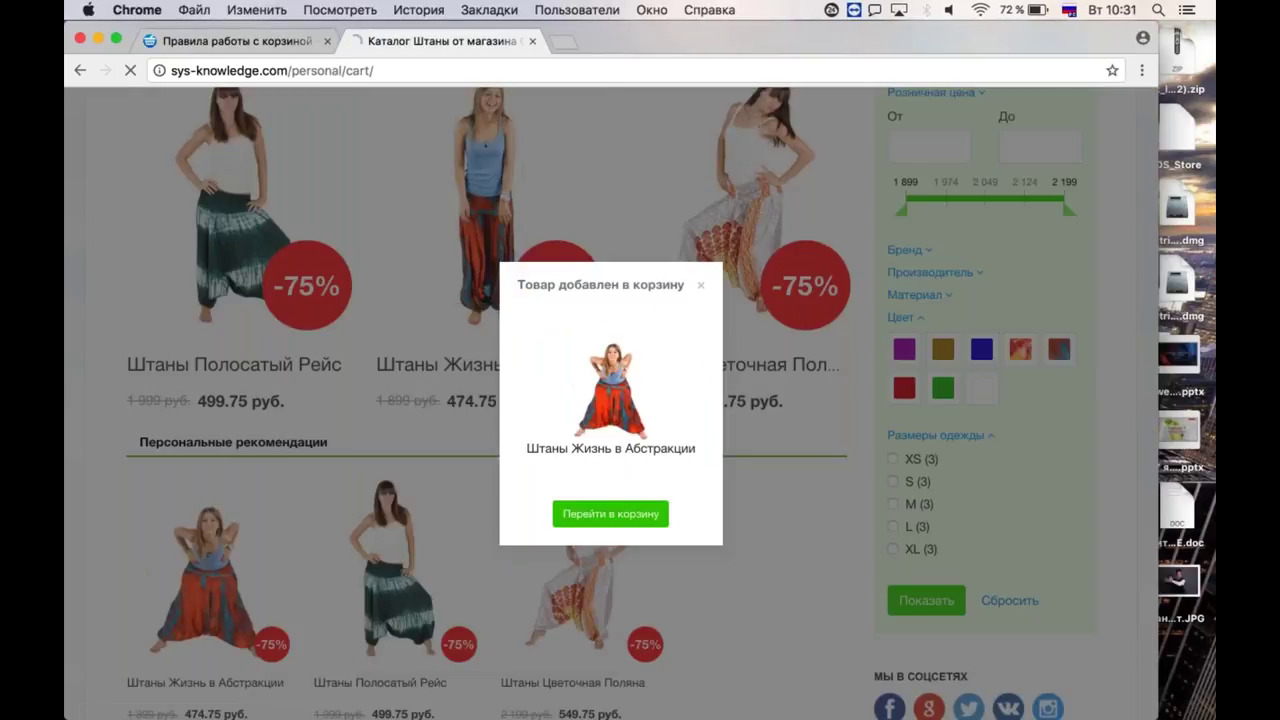
{"action": "scroll", "coordinate": [580, 528], "scroll_direction": "down", "scroll_amount": 3}
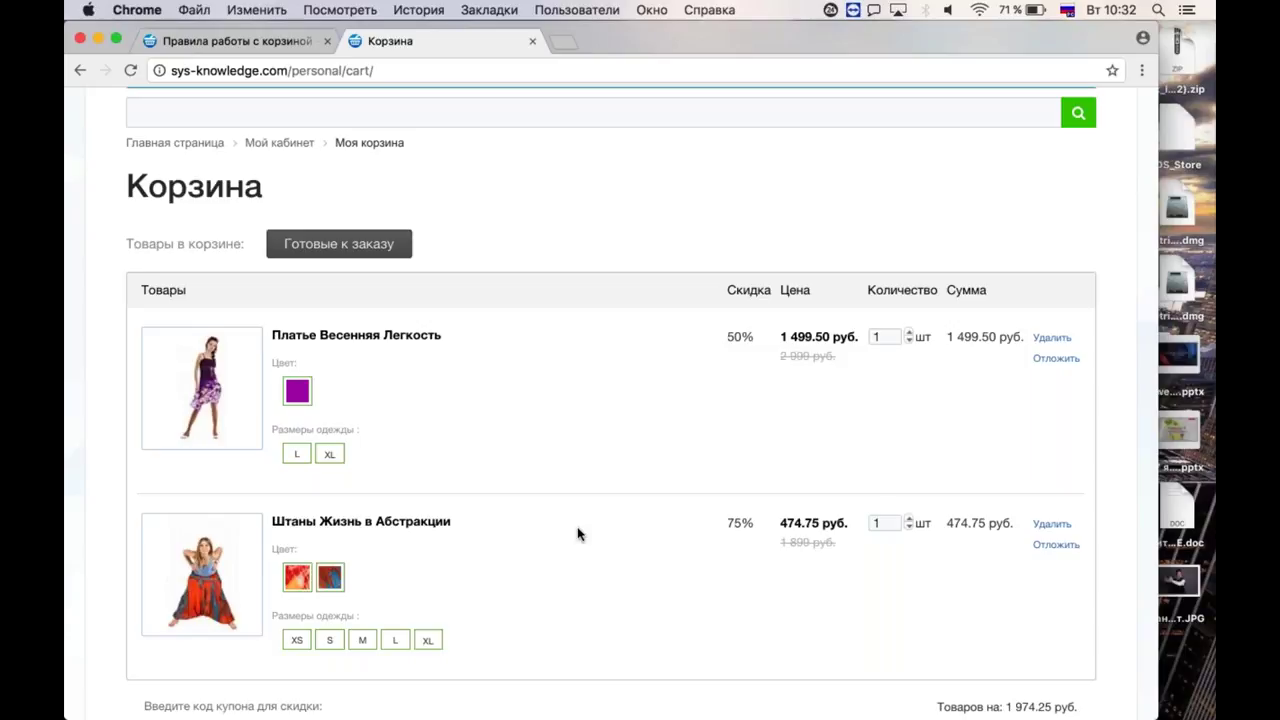
Return to the basket rules and open the actions and conditions of «Скидка среды 50%», dismissing the notification.
{"action": "left_click", "coordinate": [252, 45]}
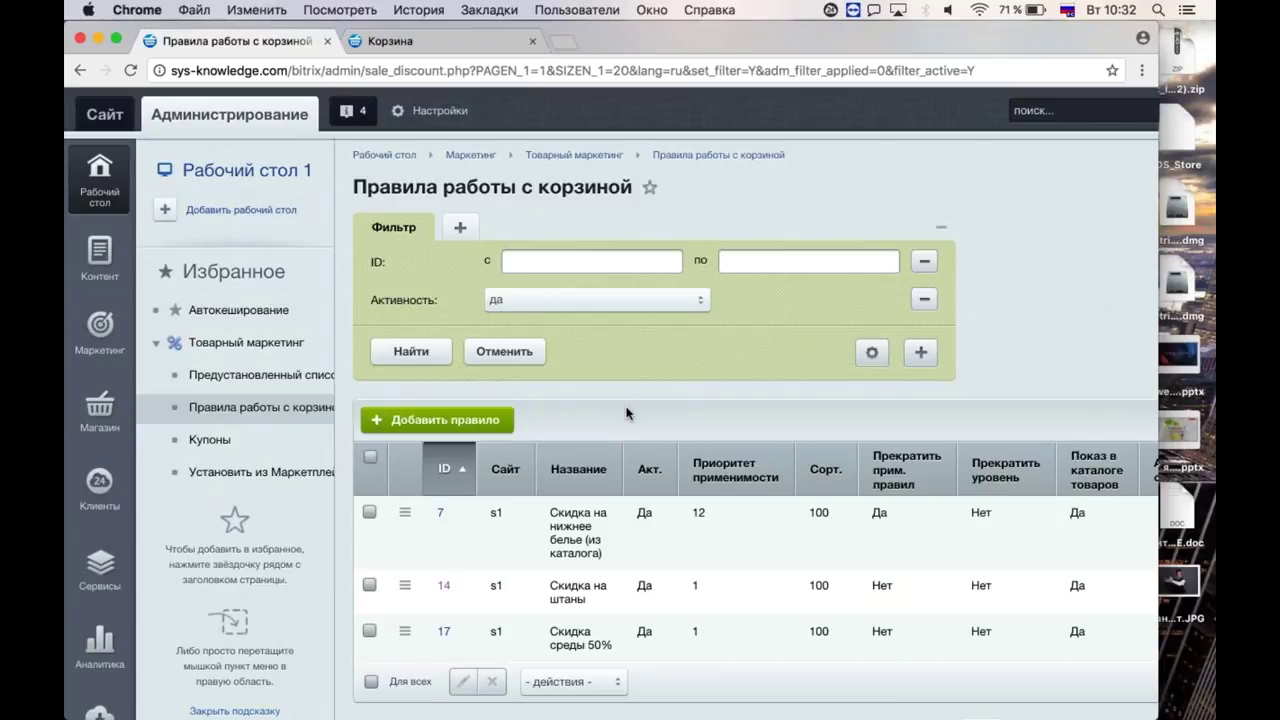
{"action": "scroll", "coordinate": [627, 413], "scroll_direction": "down", "scroll_amount": 1}
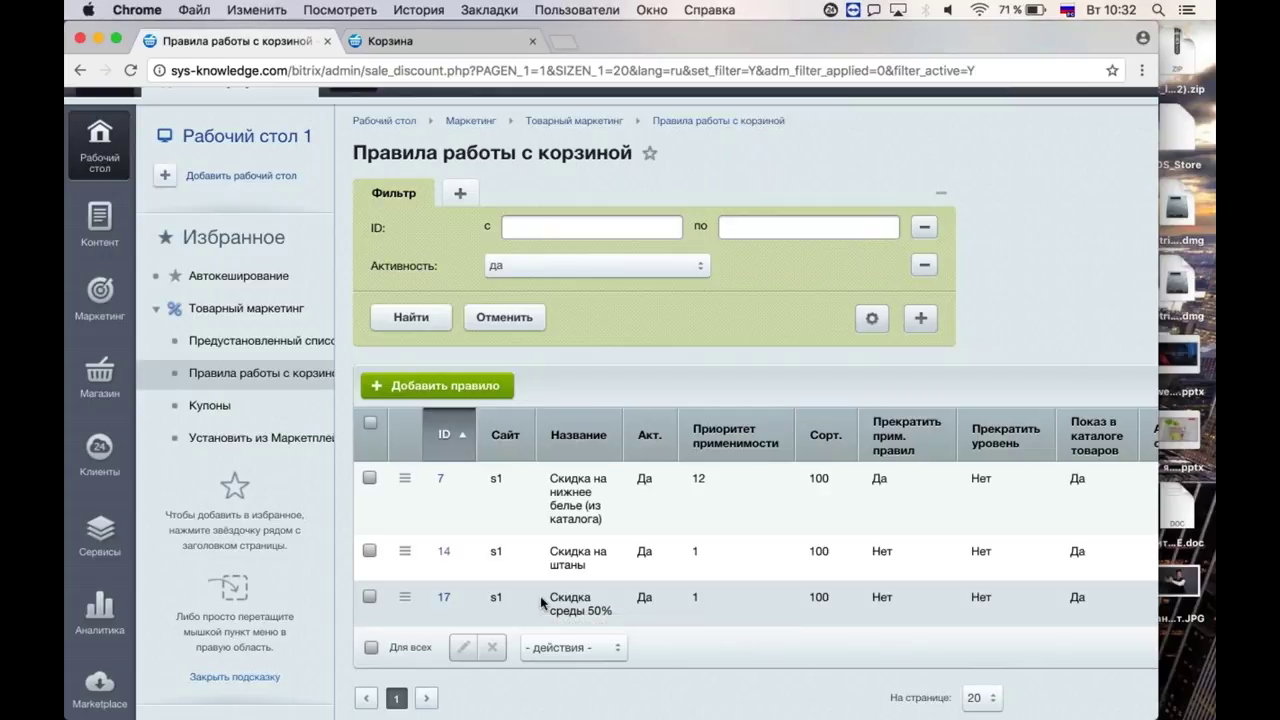
{"action": "double_click", "coordinate": [557, 598]}
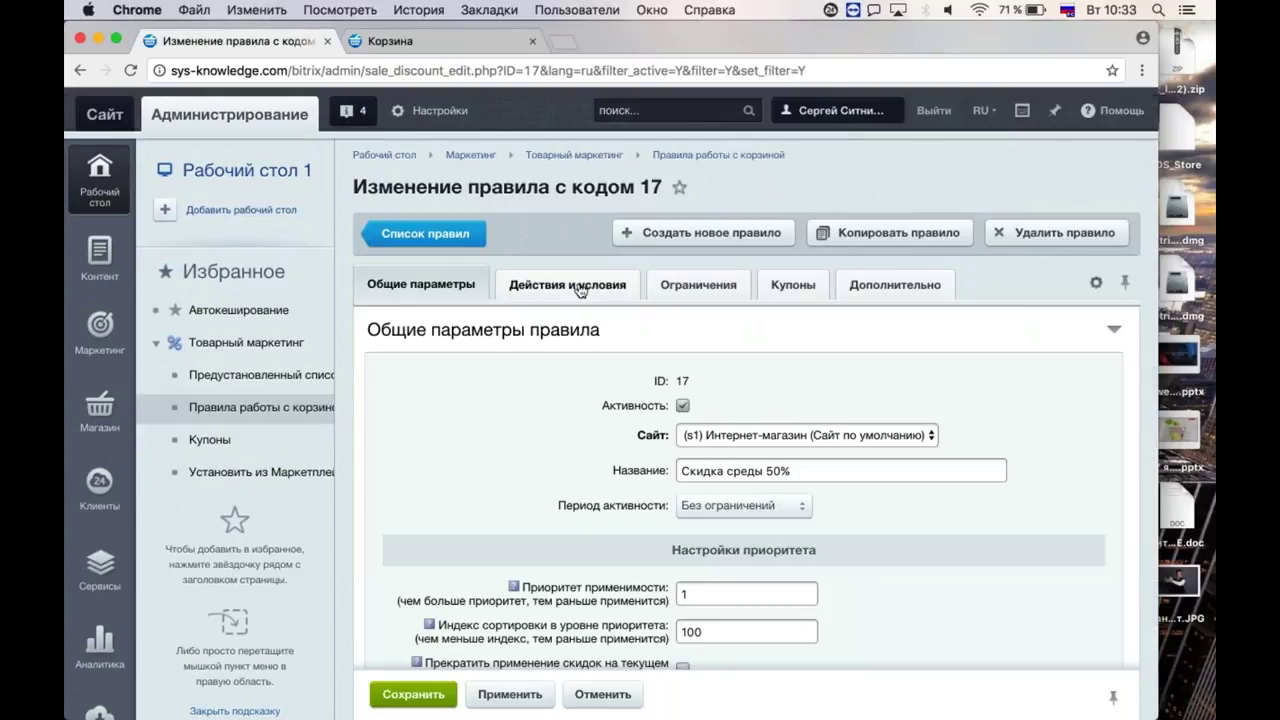
{"action": "left_click", "coordinate": [580, 290]}
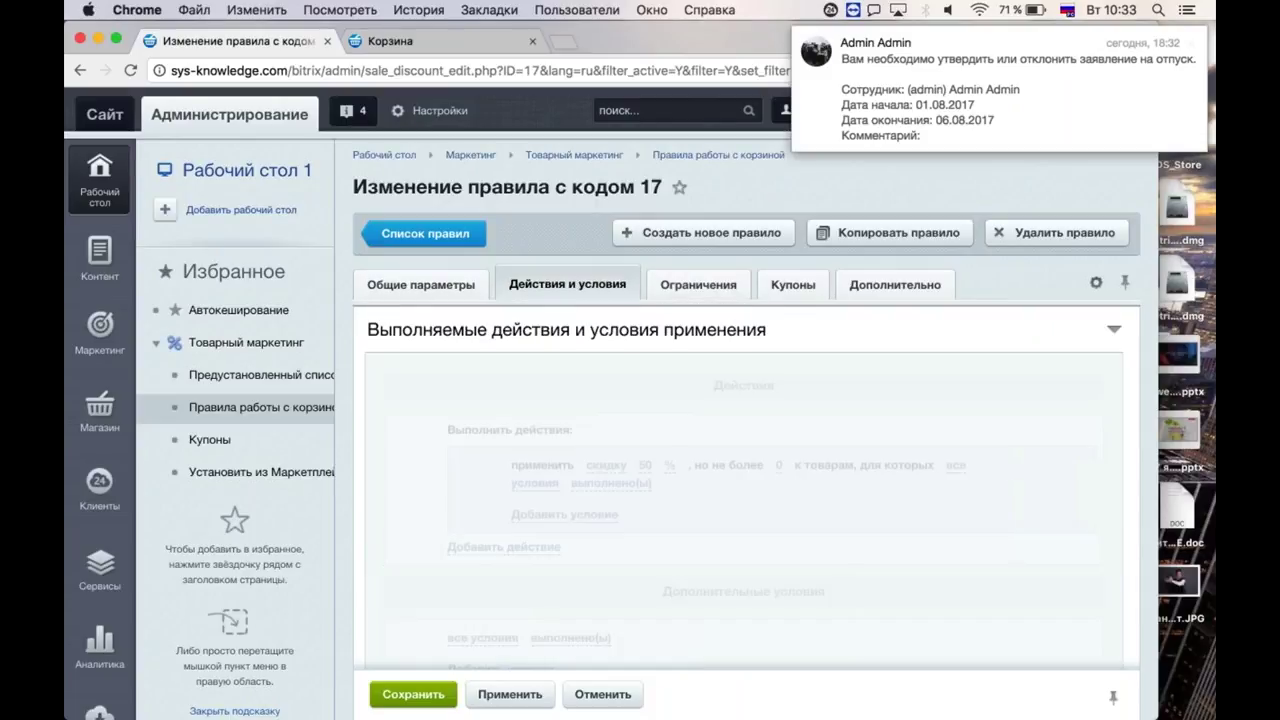
{"action": "left_click", "coordinate": [1160, 62]}
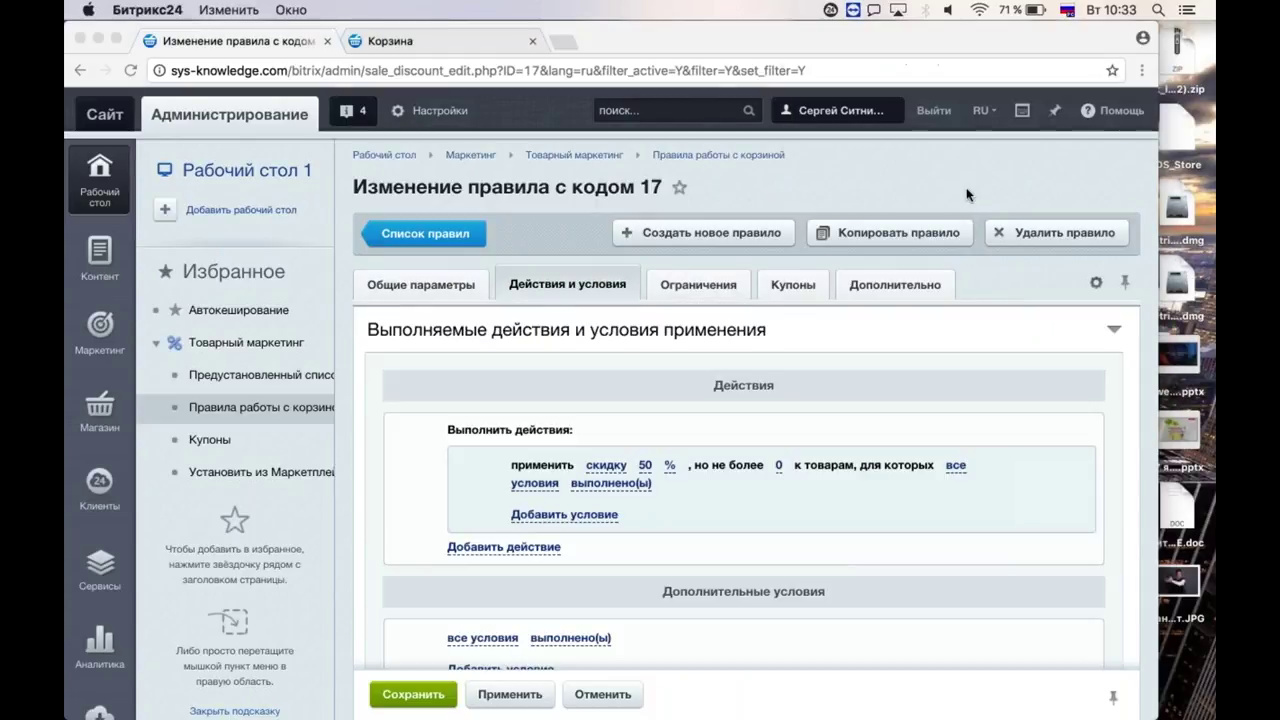
{"action": "left_click", "coordinate": [824, 398]}
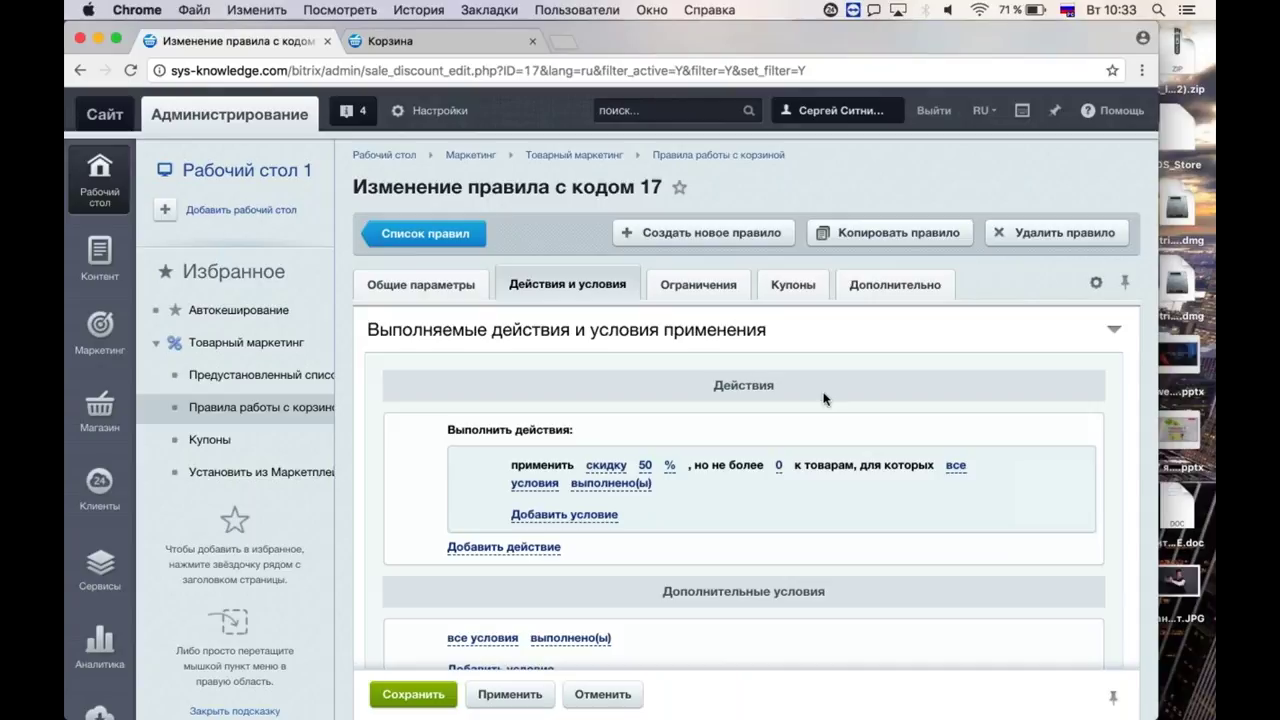
Add the product condition «Были применены скидки» to the rule's 50 % discount action.
{"action": "scroll", "coordinate": [824, 398], "scroll_direction": "down", "scroll_amount": 3}
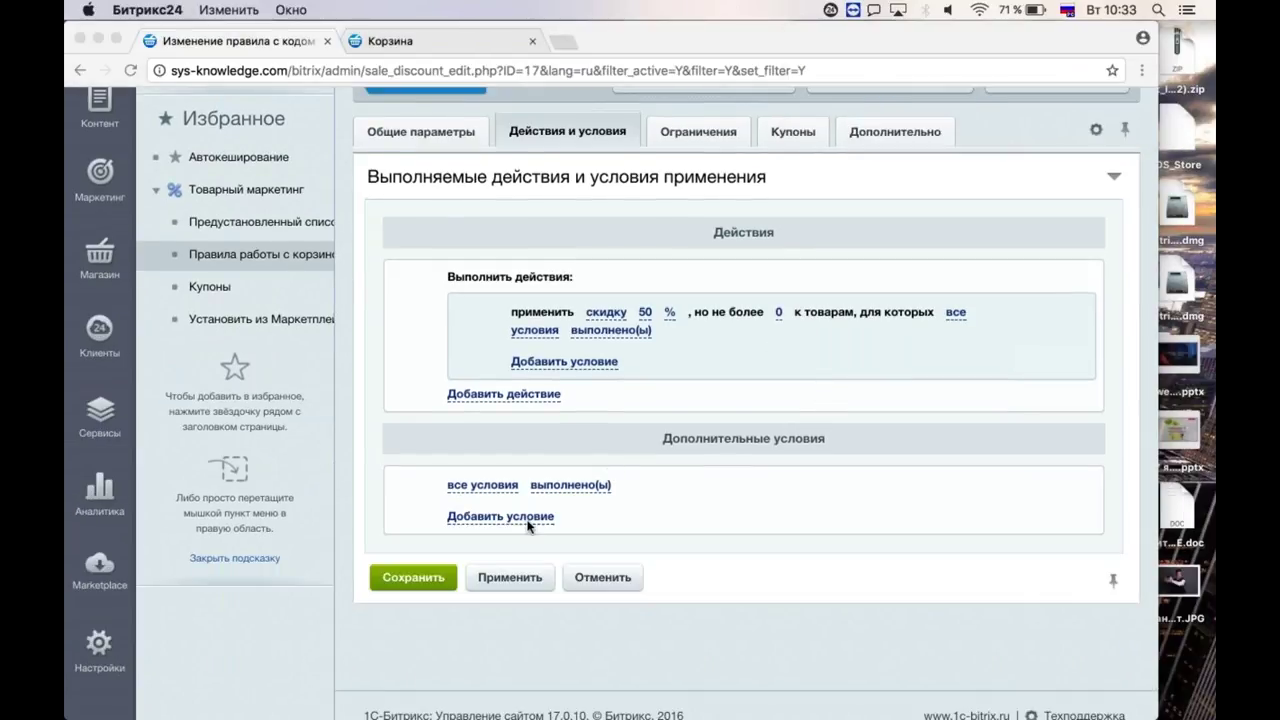
{"action": "left_click", "coordinate": [567, 360]}
{"action": "left_click", "coordinate": [567, 360]}
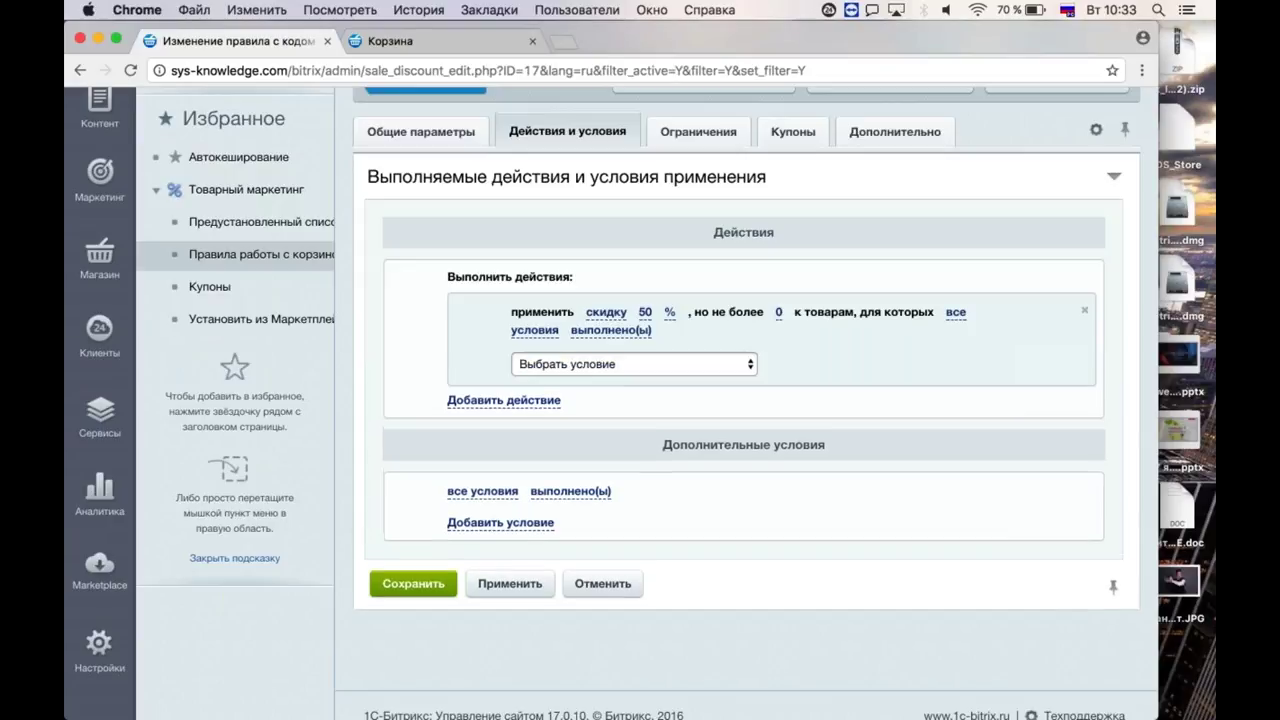
{"action": "left_click", "coordinate": [567, 364]}
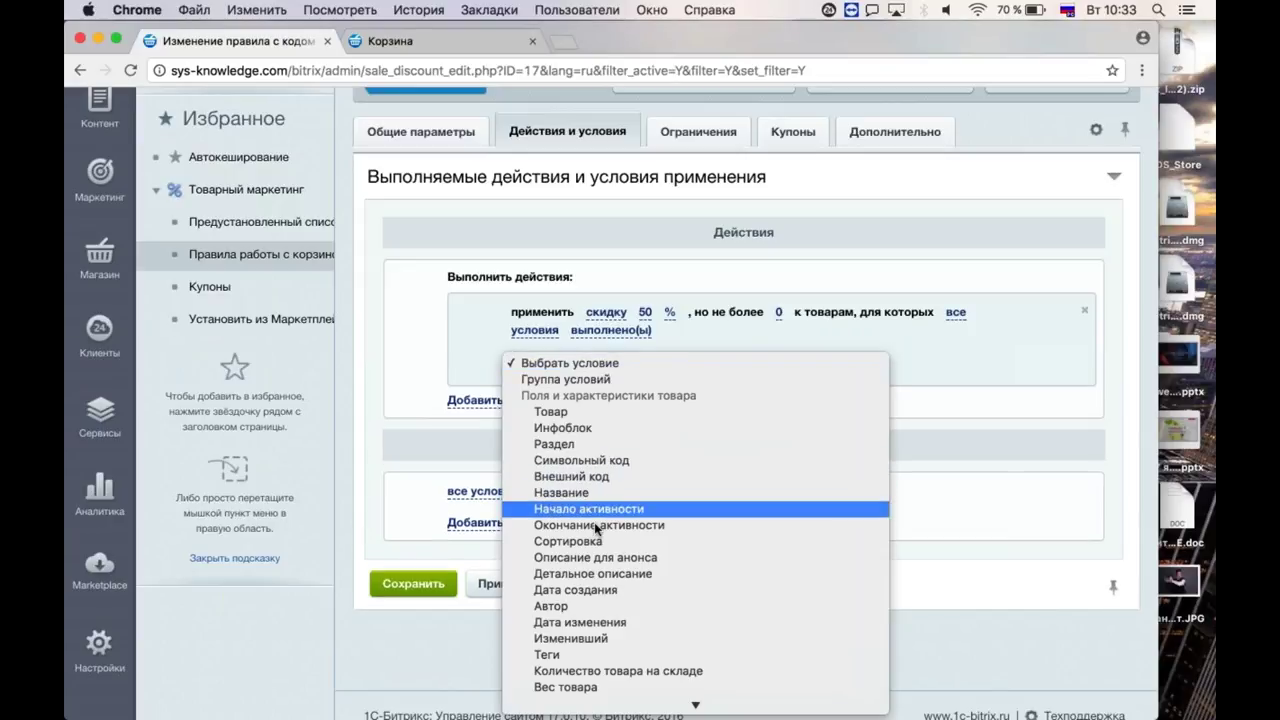
{"action": "scroll", "coordinate": [579, 566], "scroll_direction": "down", "scroll_amount": 3}
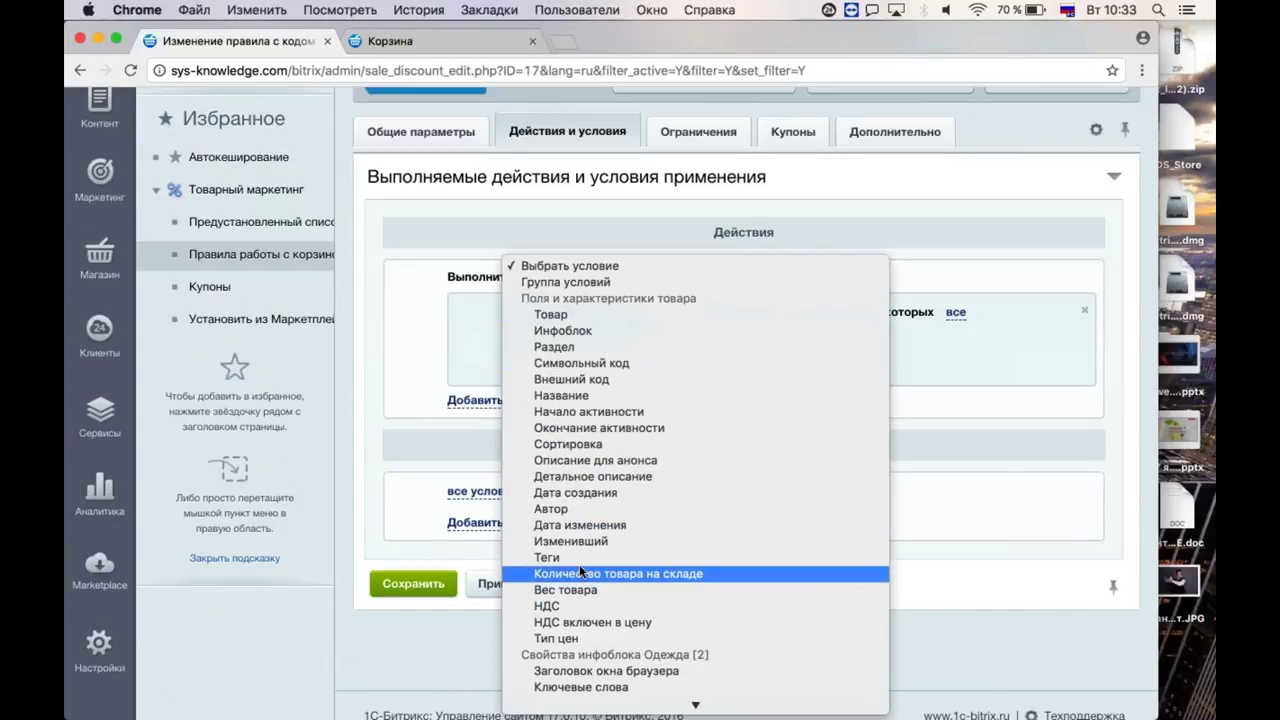
{"action": "scroll", "coordinate": [579, 564], "scroll_direction": "down", "scroll_amount": 6}
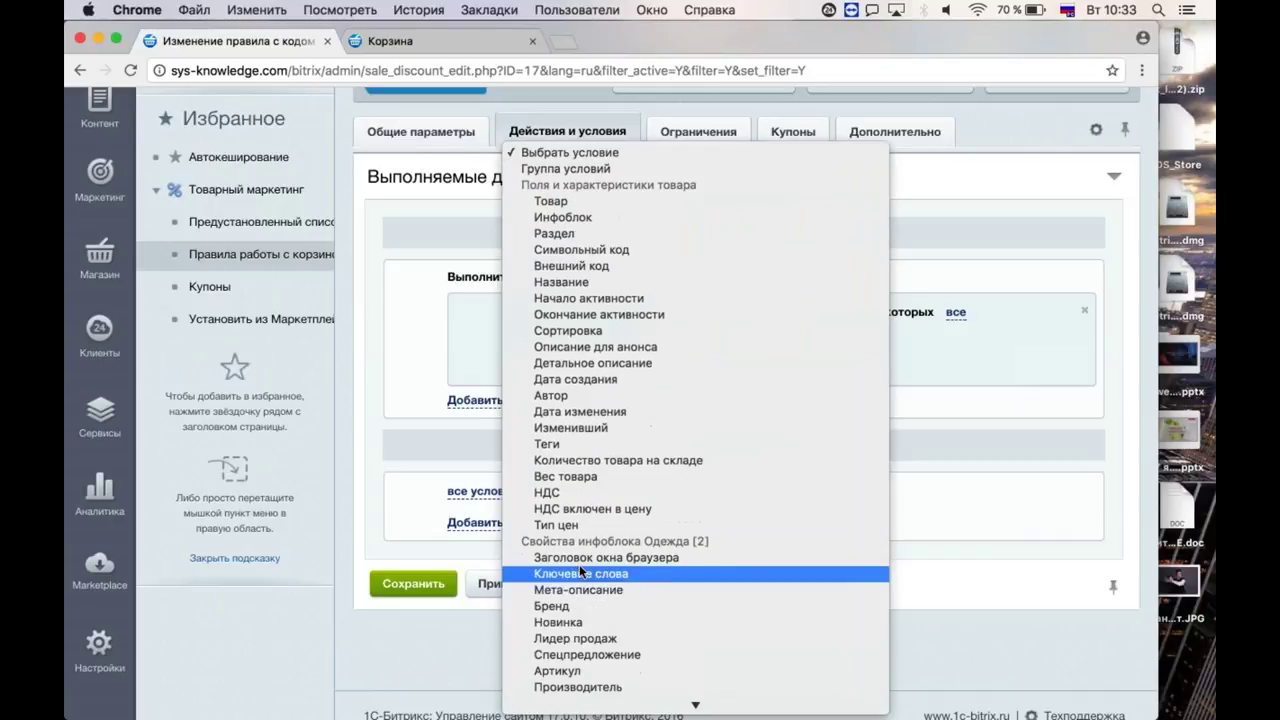
{"action": "scroll", "coordinate": [579, 564], "scroll_direction": "down", "scroll_amount": 10}
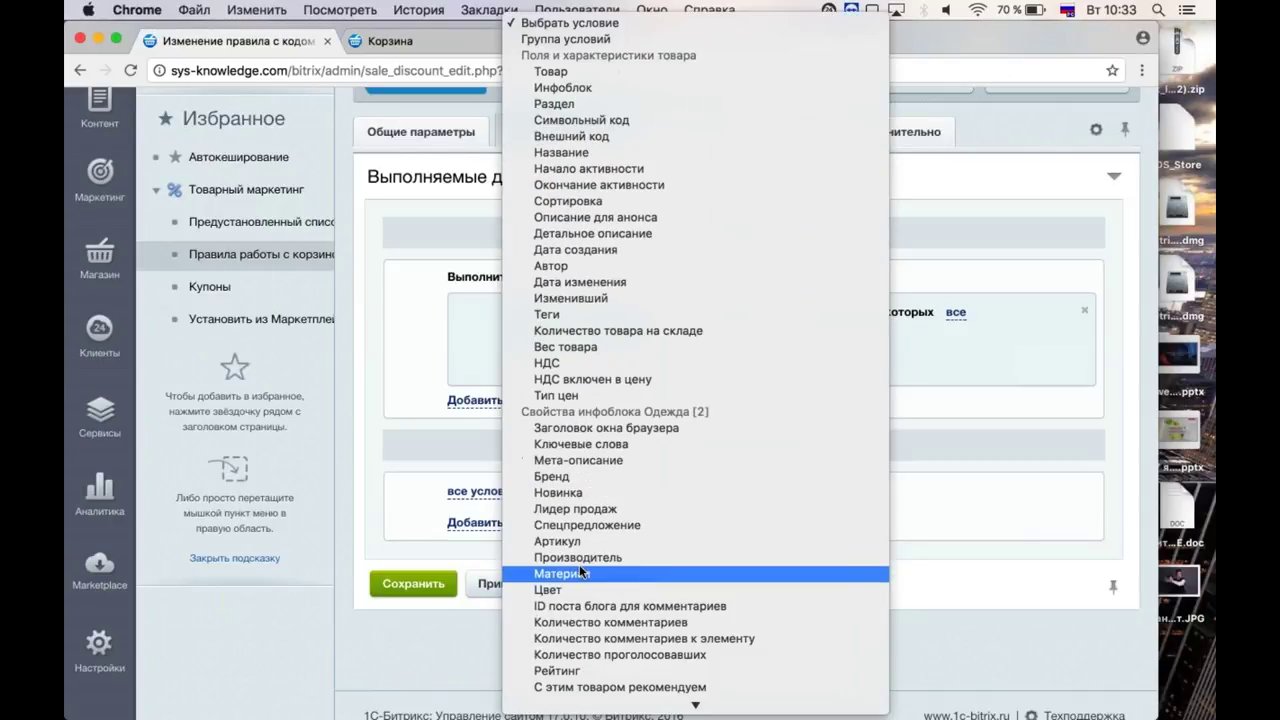
{"action": "scroll", "coordinate": [581, 570], "scroll_direction": "down", "scroll_amount": 15}
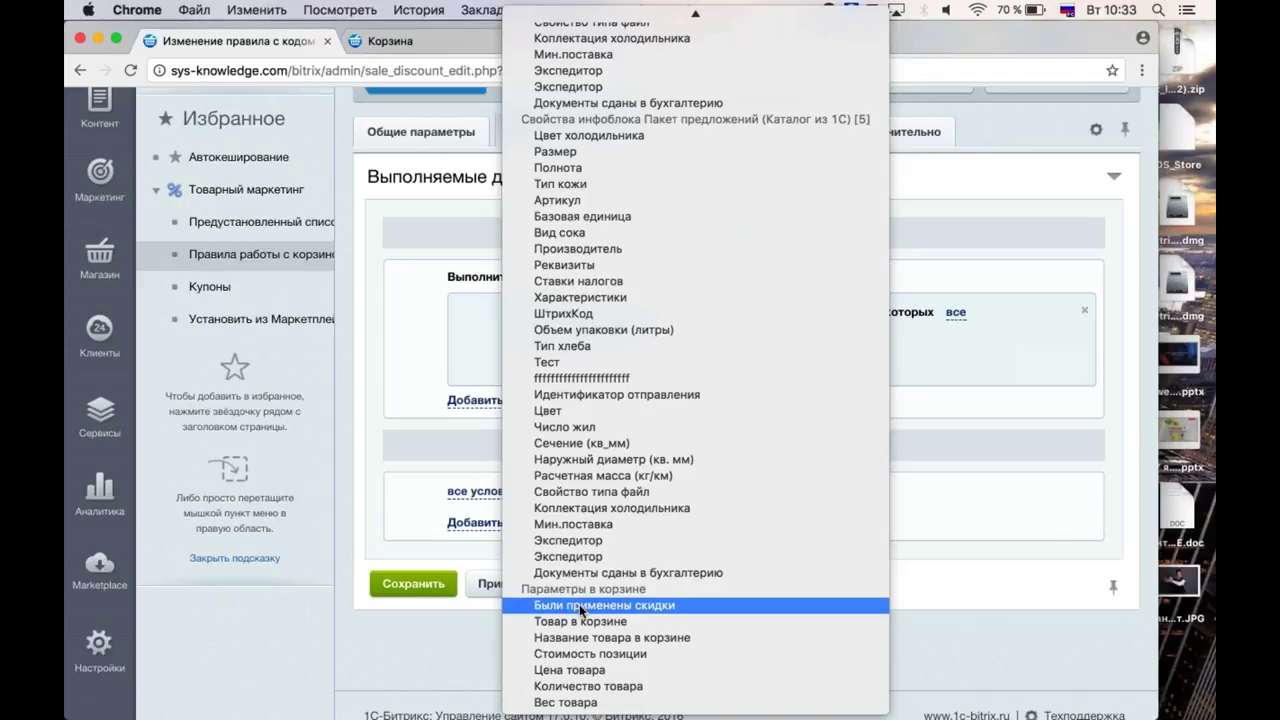
{"action": "left_click", "coordinate": [581, 605]}
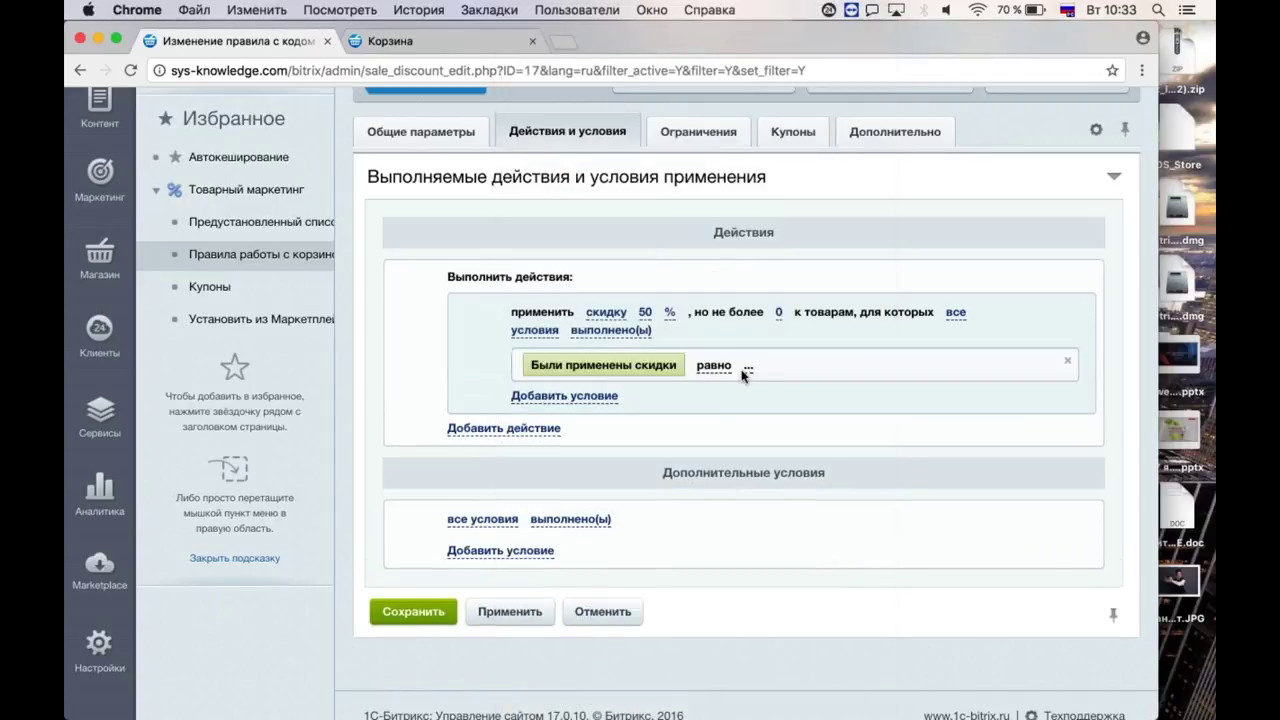
Set the «Были применены скидки» condition to «нет» and apply the rule changes.
{"action": "left_click", "coordinate": [748, 365]}
{"action": "left_click", "coordinate": [752, 367]}
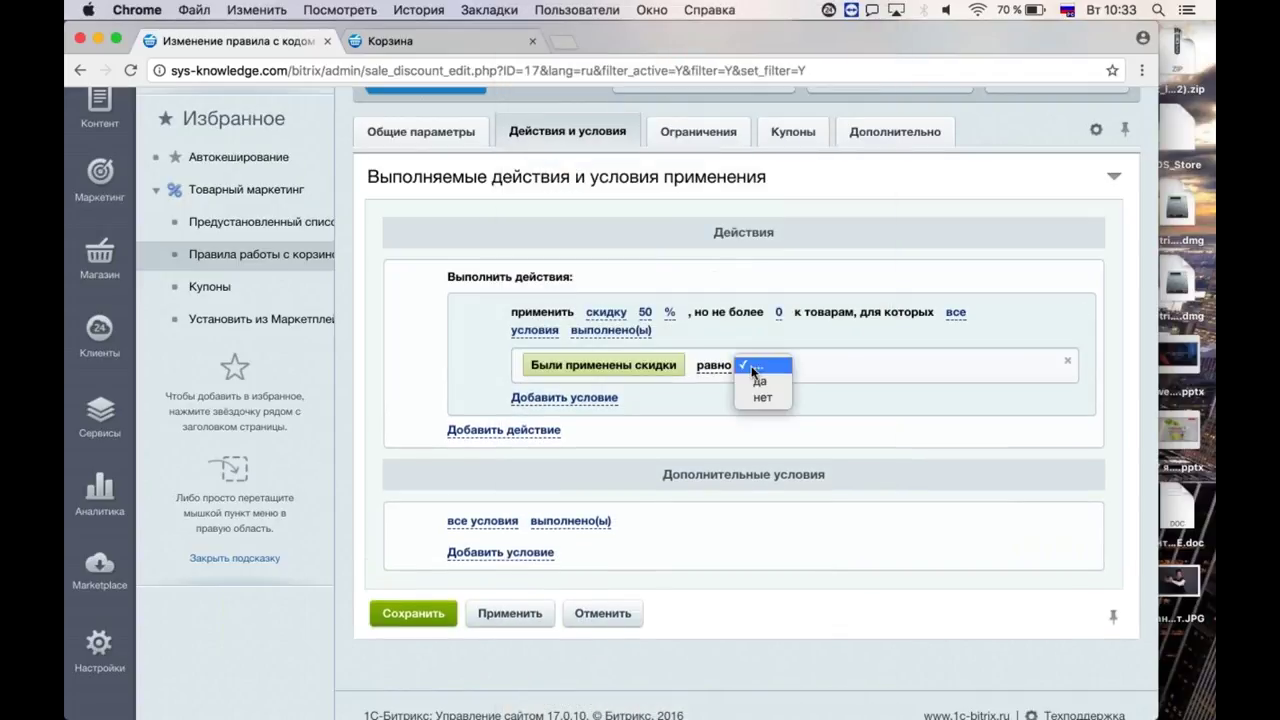
{"action": "left_click", "coordinate": [761, 397]}
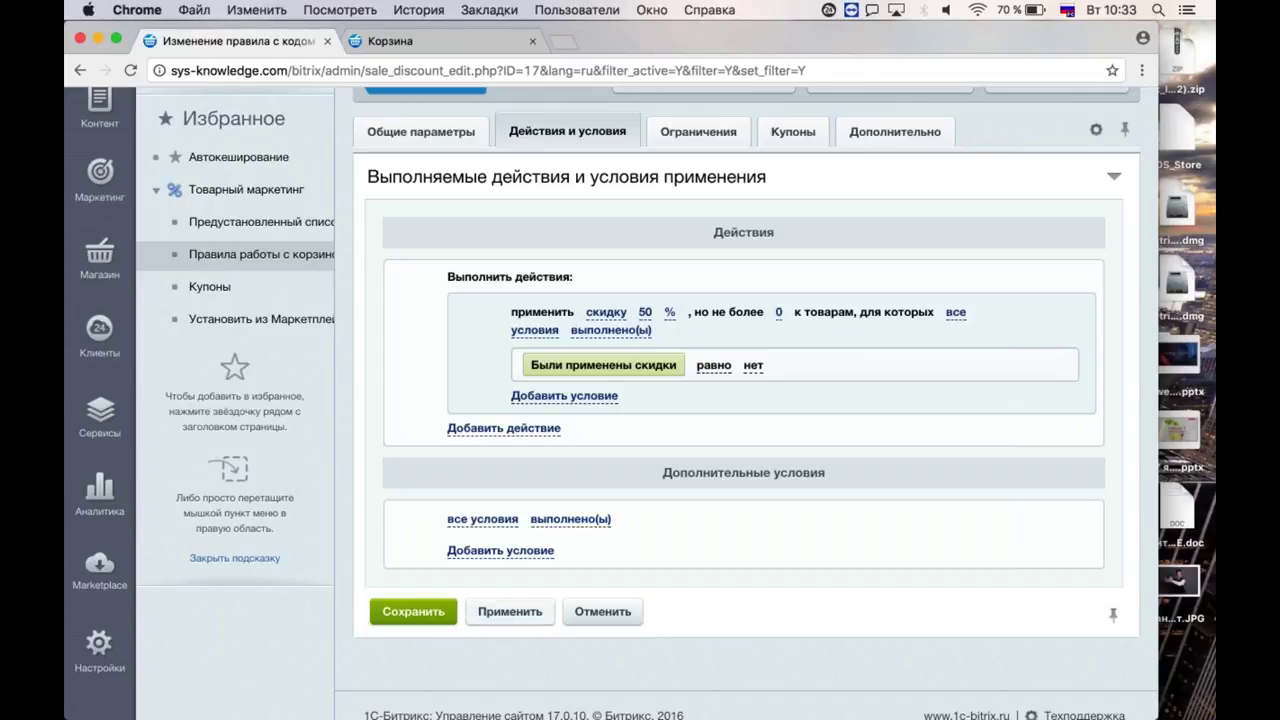
{"action": "left_click", "coordinate": [510, 611]}
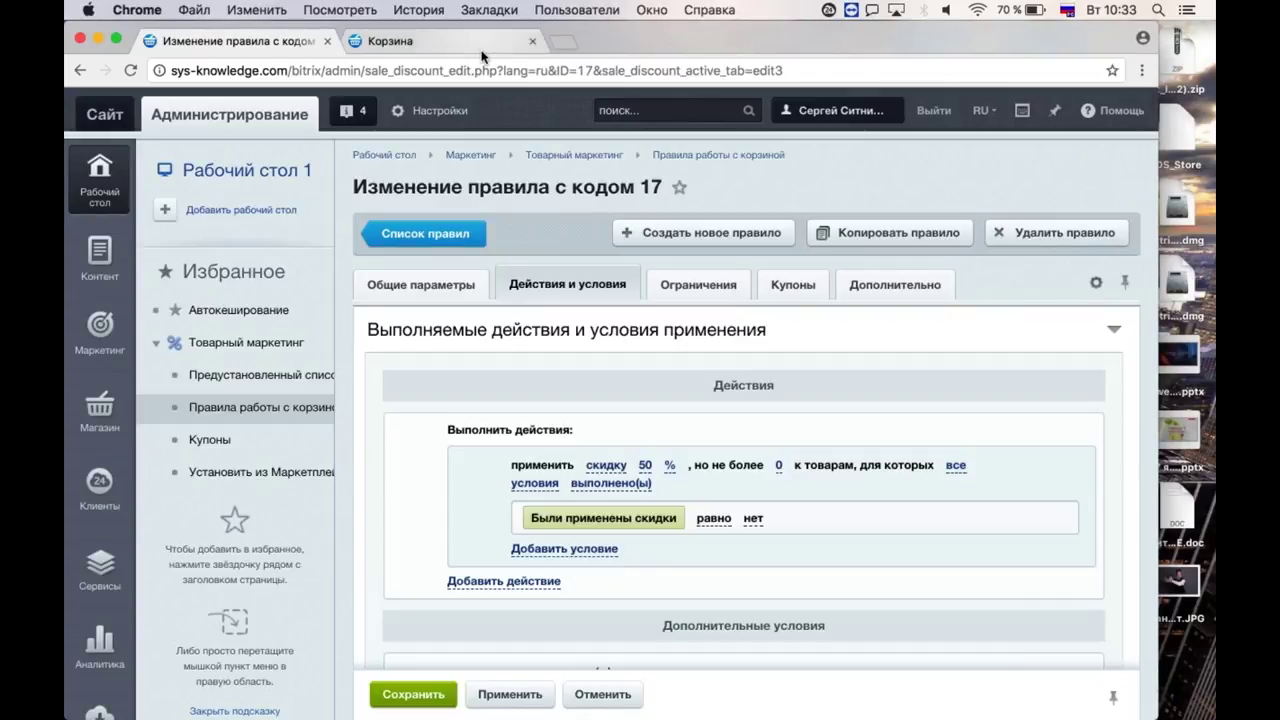
Reload the store basket and check the discounts on the dress and the pants.
{"action": "left_click", "coordinate": [482, 48]}
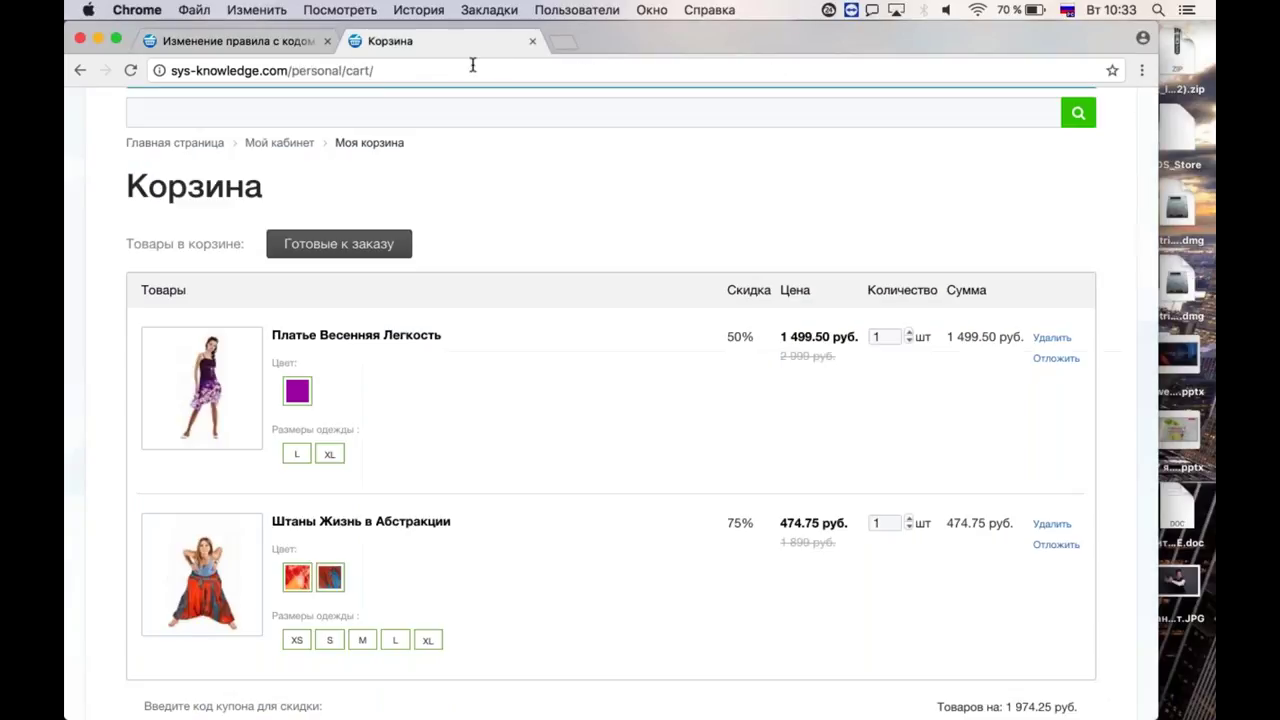
{"action": "key", "text": "Return"}
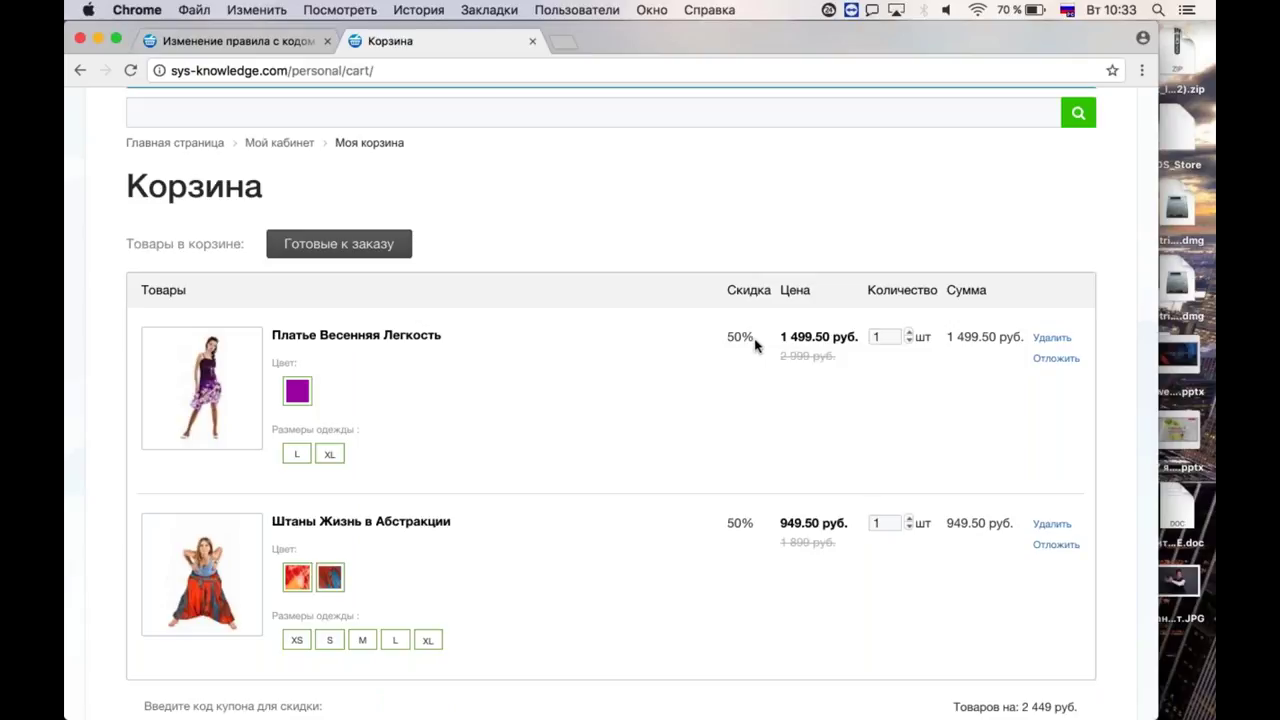
{"action": "scroll", "coordinate": [655, 568], "scroll_direction": "up", "scroll_amount": 1}
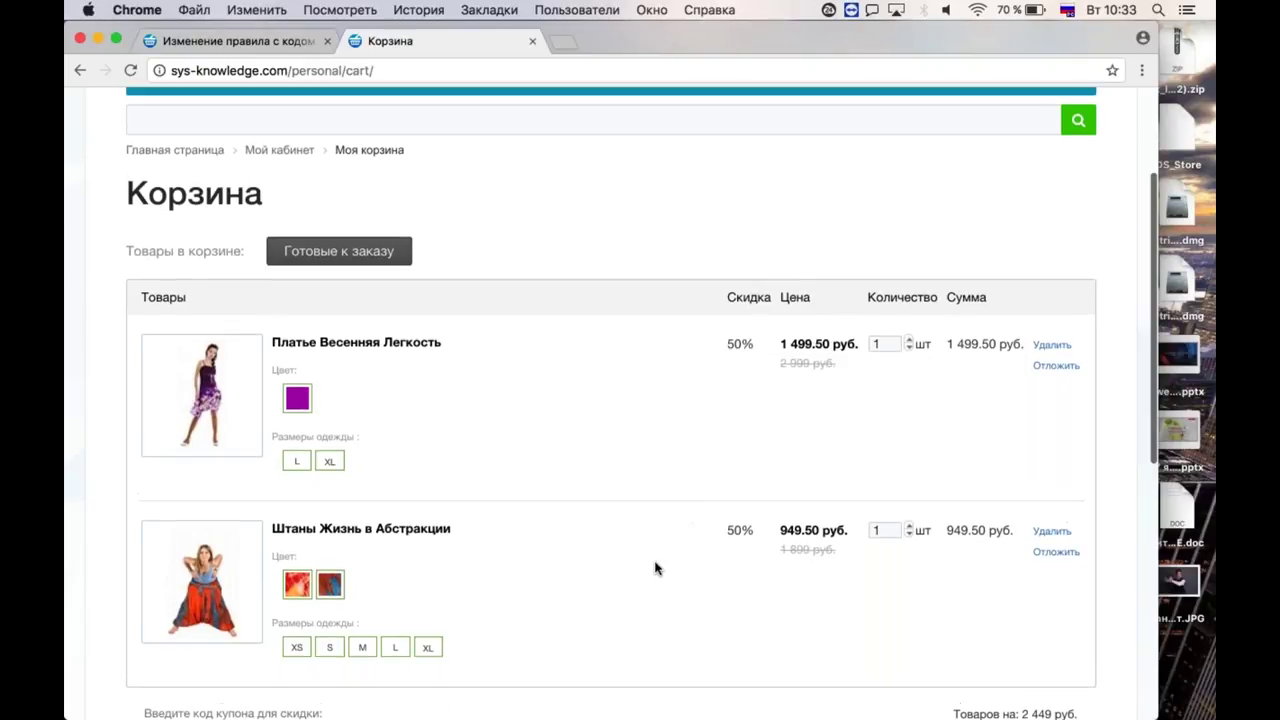
{"action": "scroll", "coordinate": [655, 568], "scroll_direction": "up", "scroll_amount": 2}
{"action": "scroll", "coordinate": [737, 506], "scroll_direction": "down", "scroll_amount": 3}
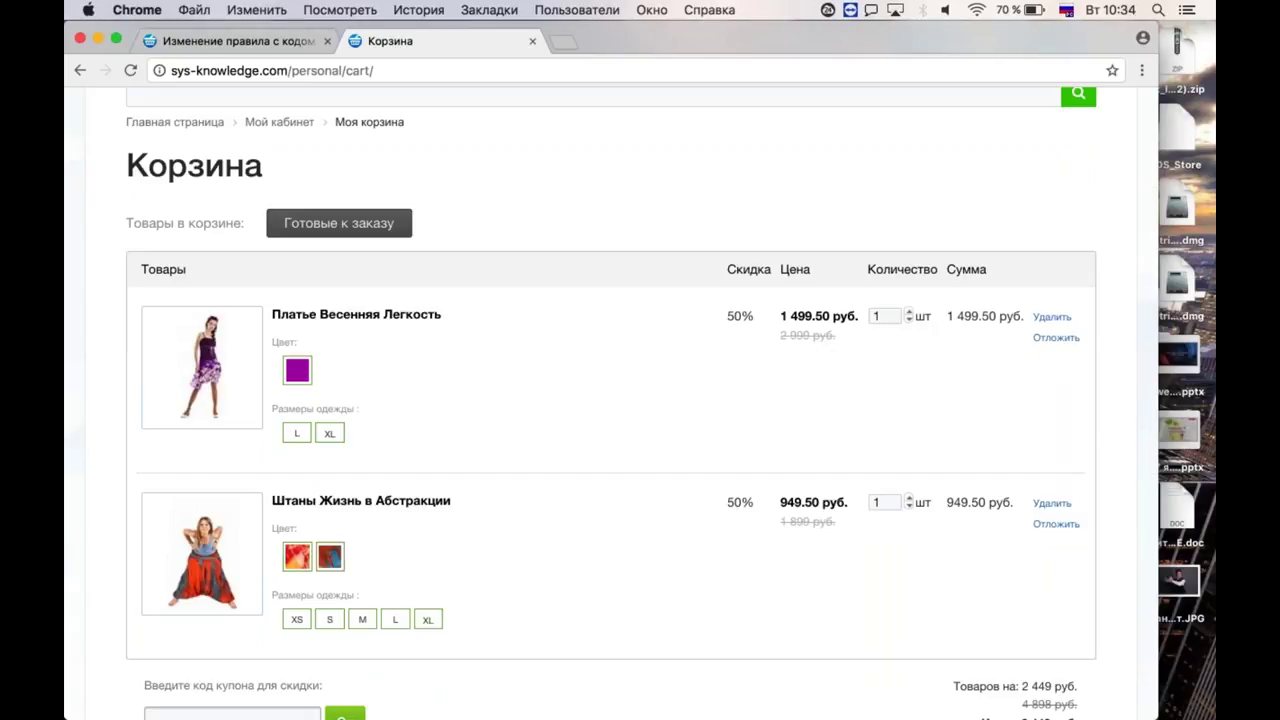
Return to the basket rule «Скидка среды 50%», set its discount action to 75 %, and apply the change.
{"action": "left_click", "coordinate": [230, 41]}
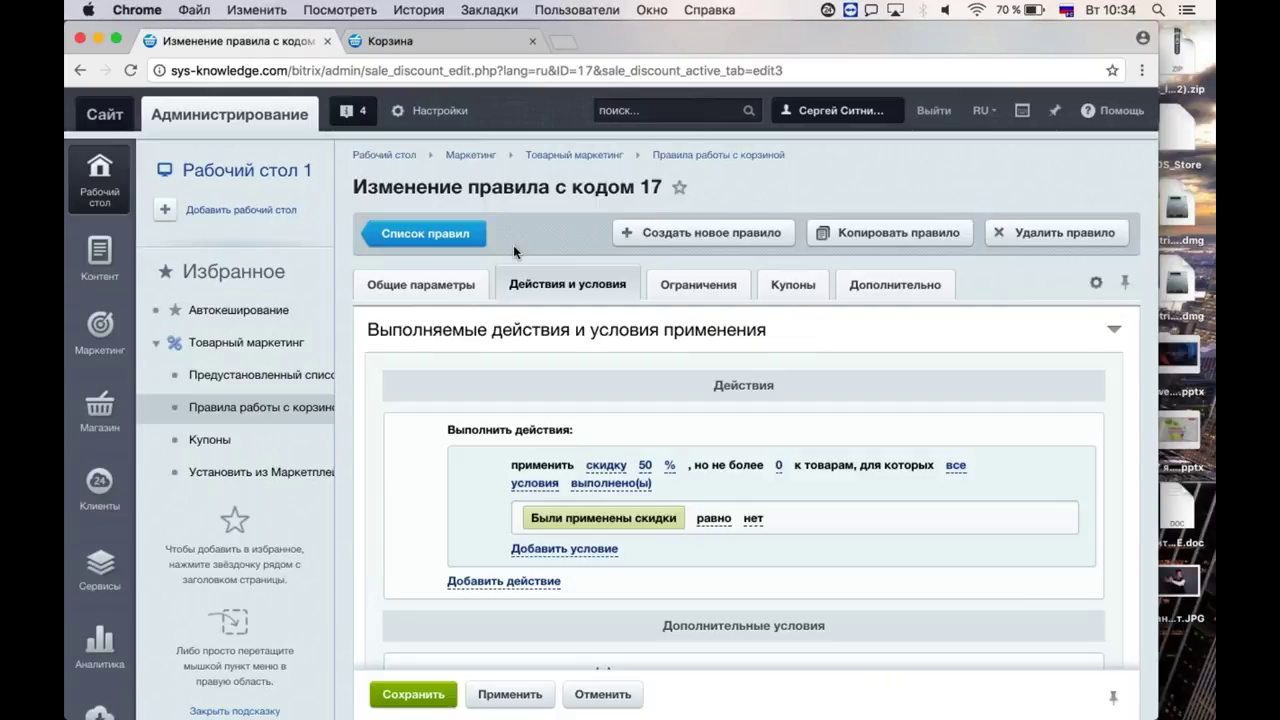
{"action": "left_click", "coordinate": [645, 468]}
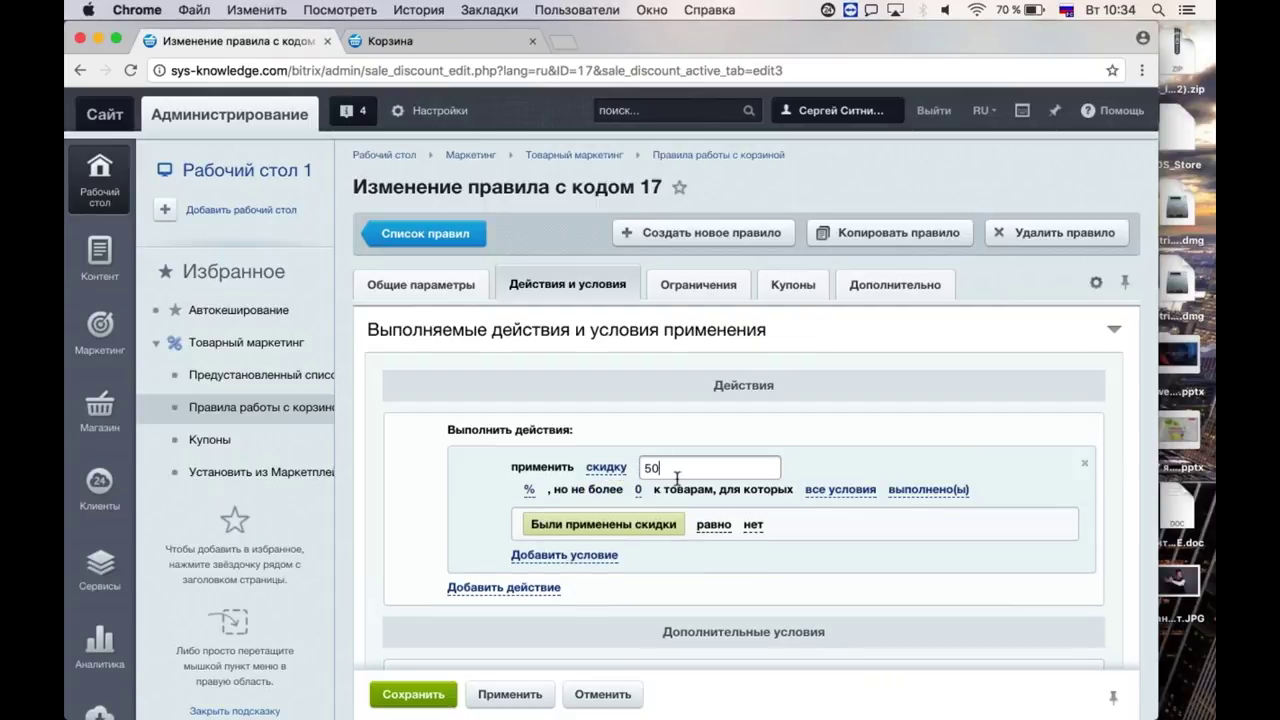
{"action": "key", "text": "BackSpace"}
{"action": "key", "text": "BackSpace"}
{"action": "type", "text": "75"}
{"action": "left_click", "coordinate": [700, 440]}
{"action": "left_click", "coordinate": [512, 694]}
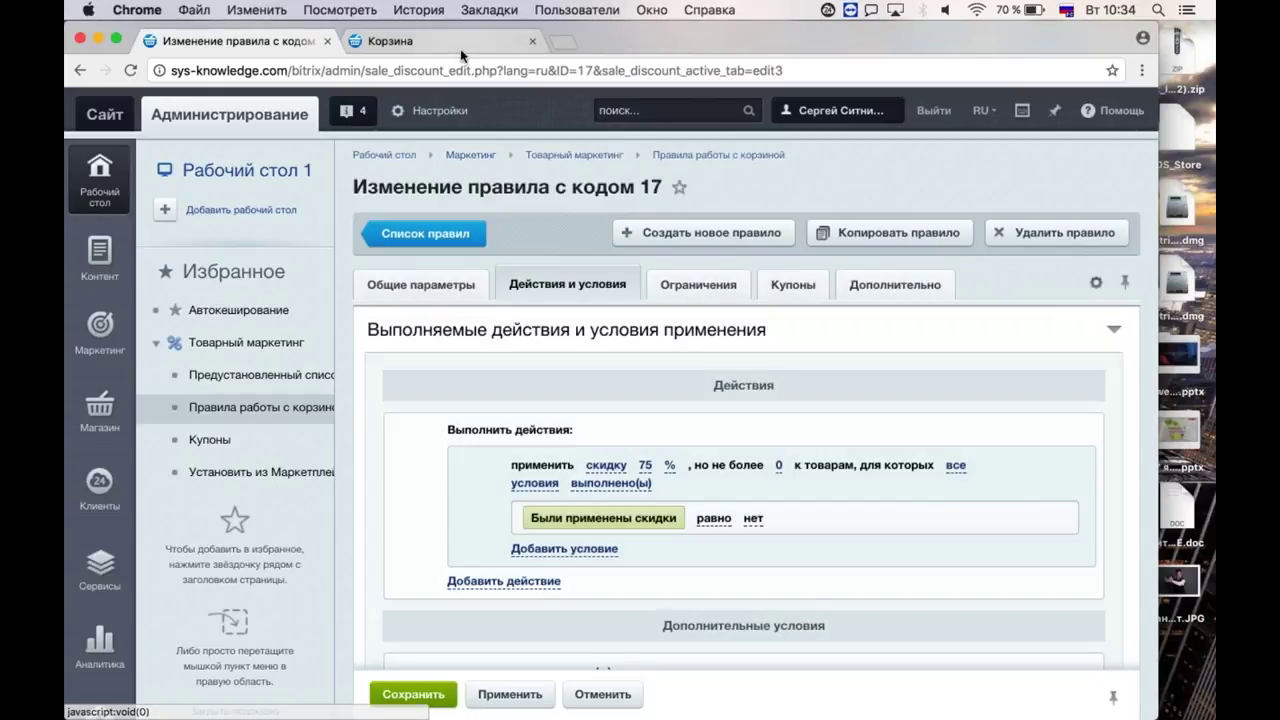
Reload the store basket and check how the 75 % rule discounts the dress and the pants.
{"action": "left_click", "coordinate": [460, 45]}
{"action": "left_click", "coordinate": [457, 68]}
{"action": "key", "text": "Return"}
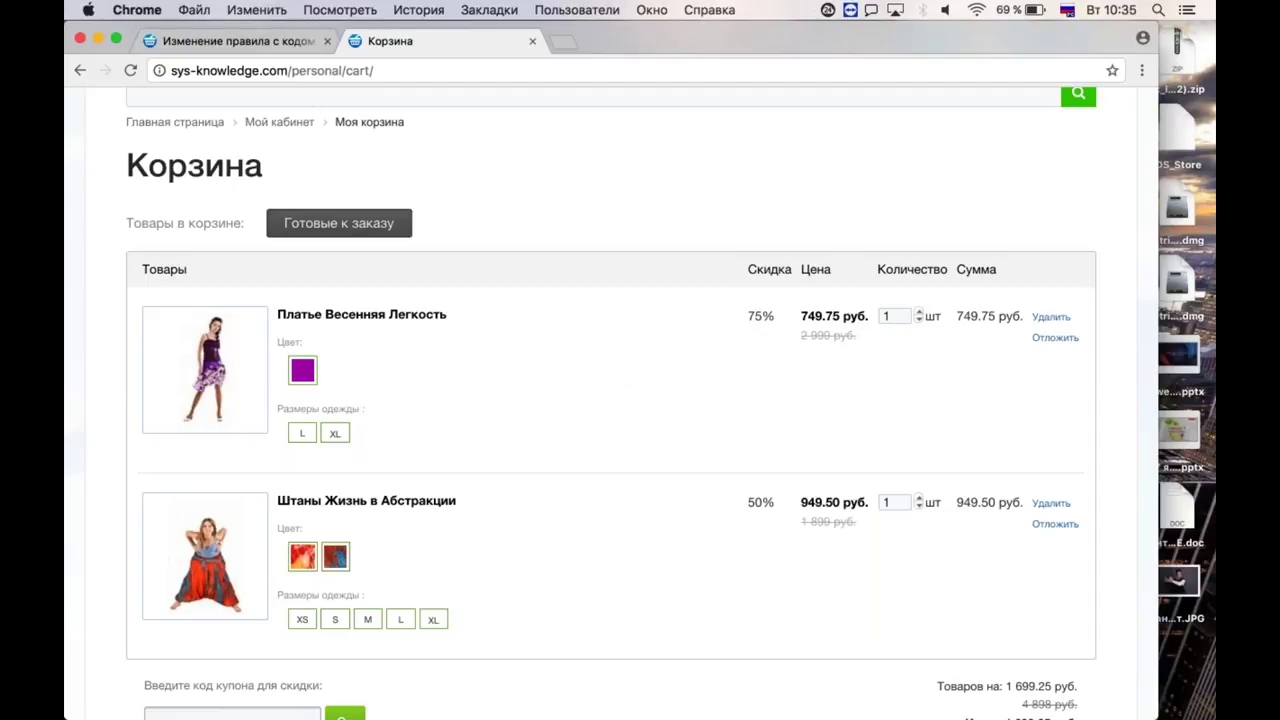
Remove the «Были применены скидки» condition from the rule's 75 % discount action and apply the change.
{"action": "left_click", "coordinate": [240, 41]}
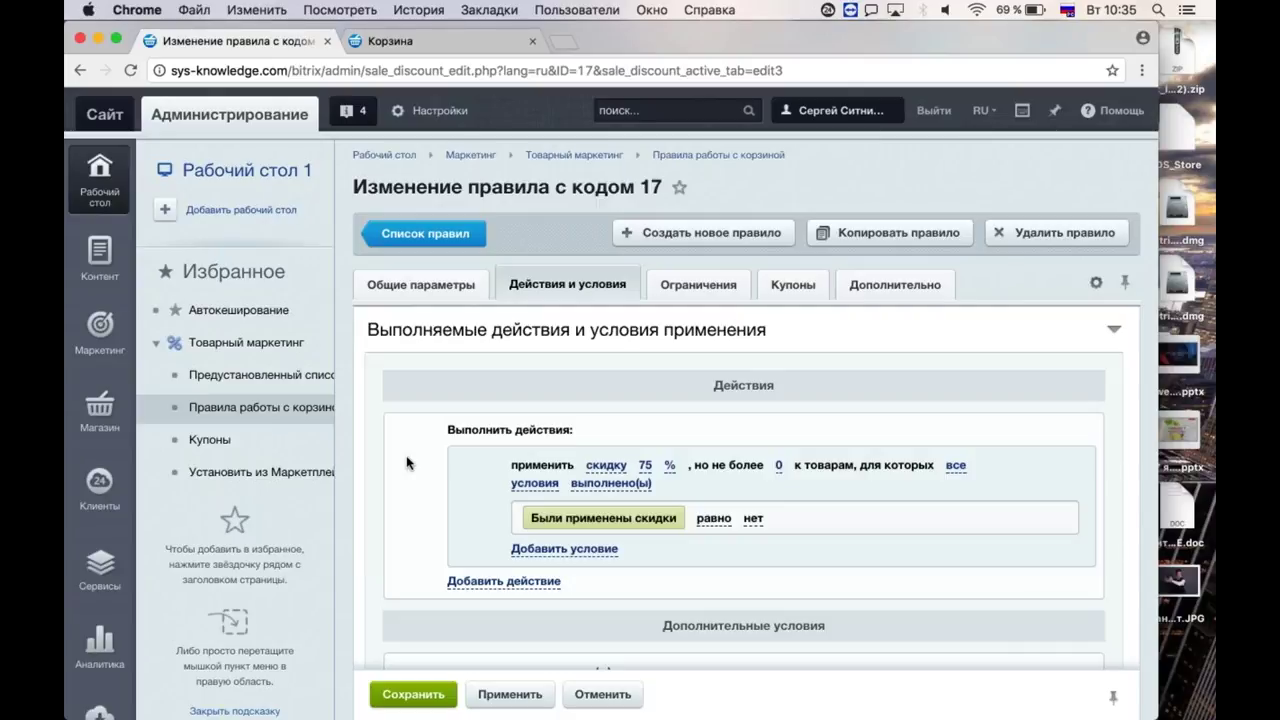
{"action": "scroll", "coordinate": [406, 463], "scroll_direction": "down", "scroll_amount": 4}
{"action": "scroll", "coordinate": [406, 463], "scroll_direction": "up", "scroll_amount": 1}
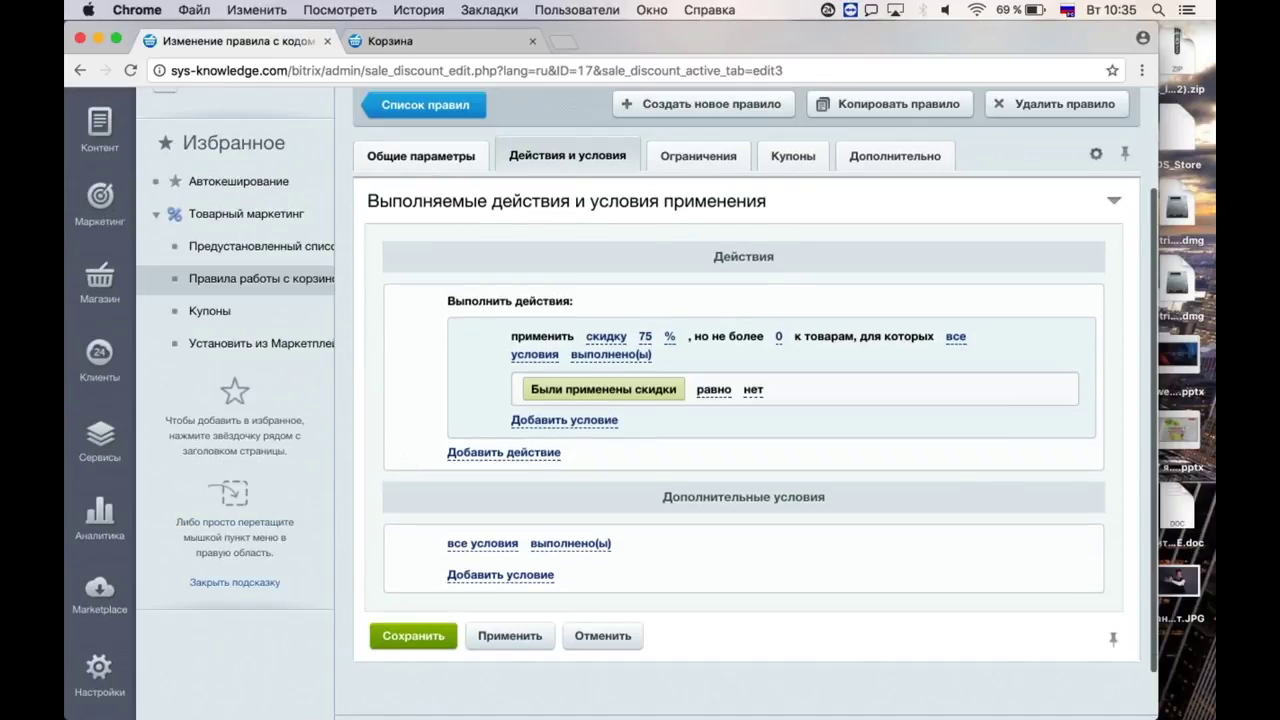
{"action": "left_click", "coordinate": [443, 158]}
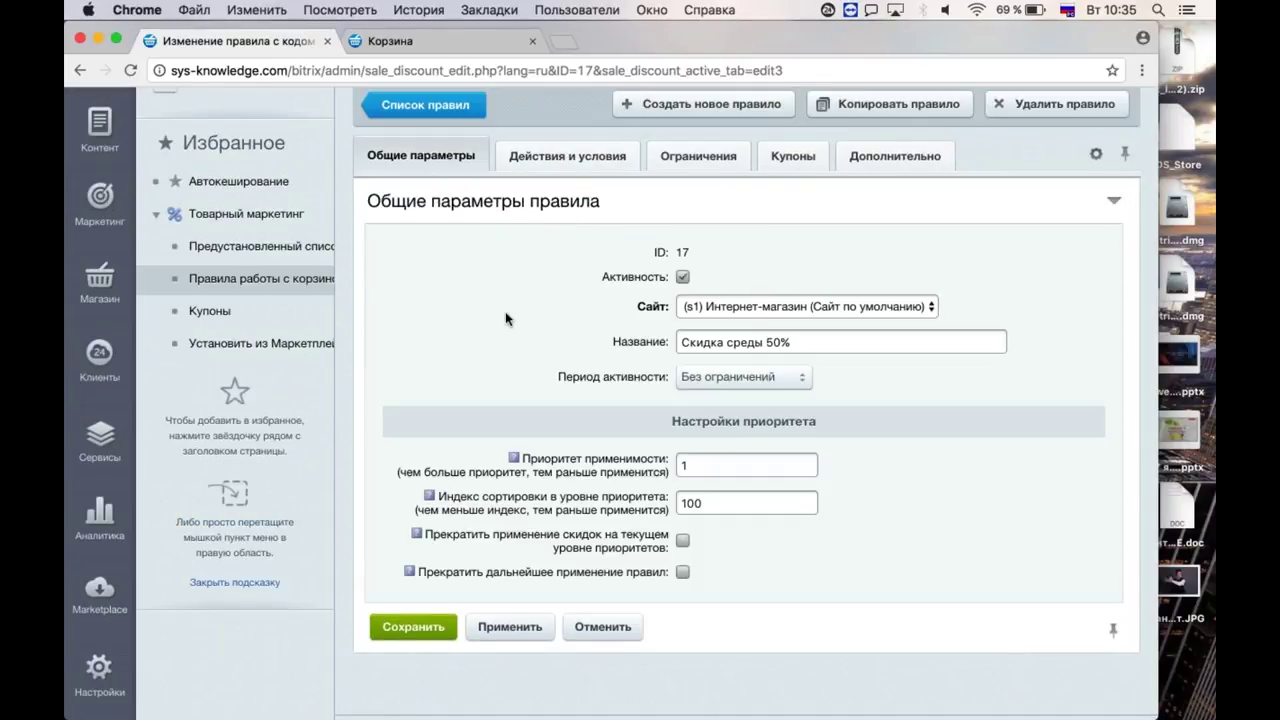
{"action": "left_click", "coordinate": [588, 162]}
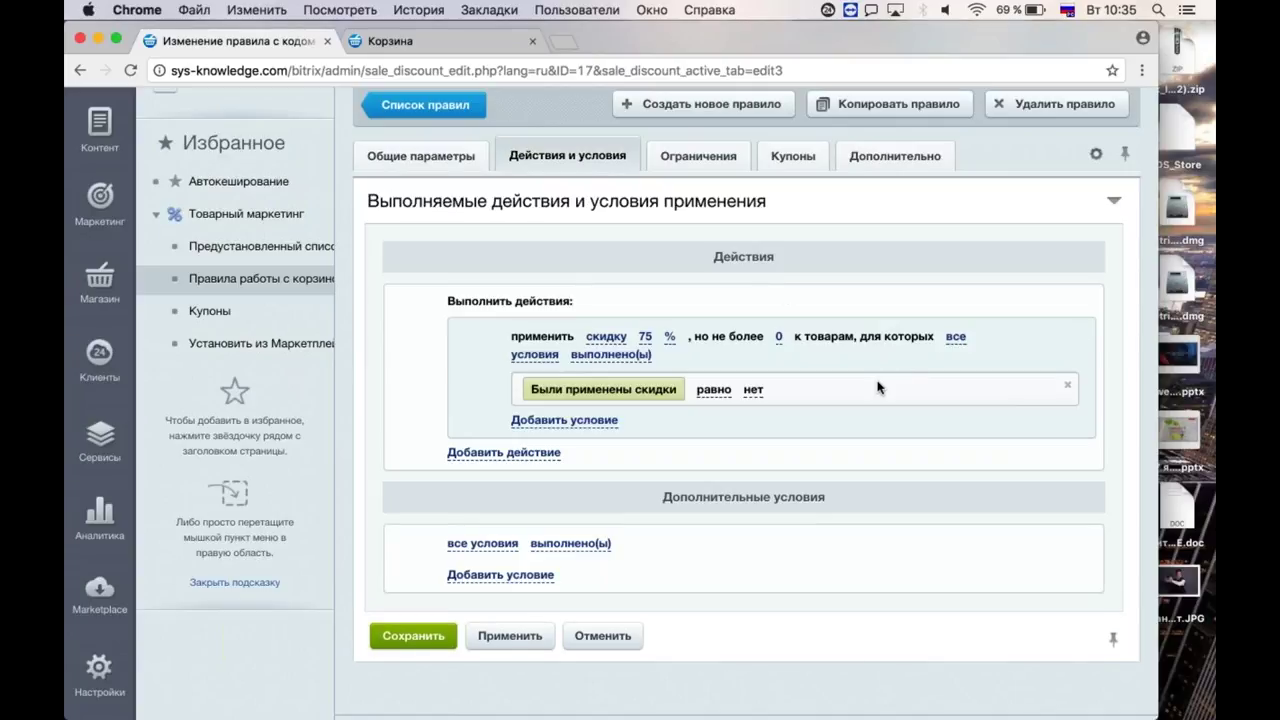
{"action": "left_click", "coordinate": [1067, 384]}
{"action": "left_click", "coordinate": [510, 601]}
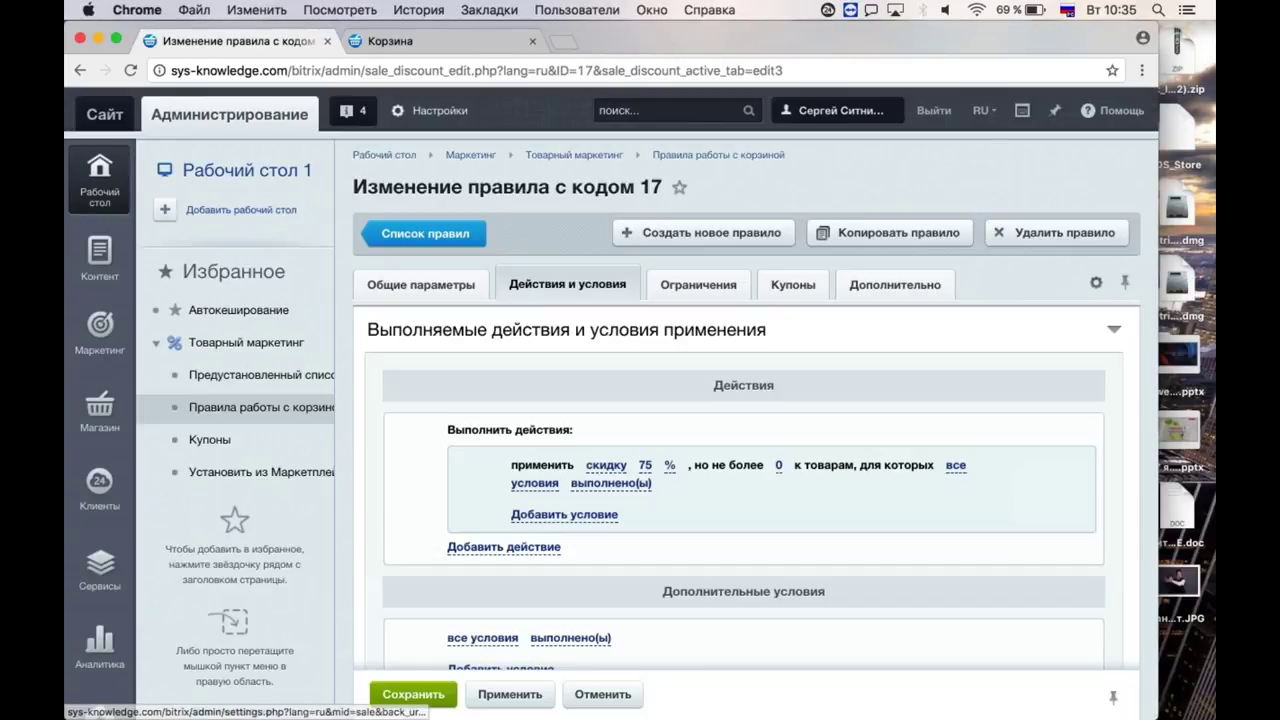
Reload the store basket and check the item discounts without the «Были применены скидки» condition.
{"action": "left_click", "coordinate": [485, 43]}
{"action": "left_click", "coordinate": [479, 67]}
{"action": "key", "text": "Return"}
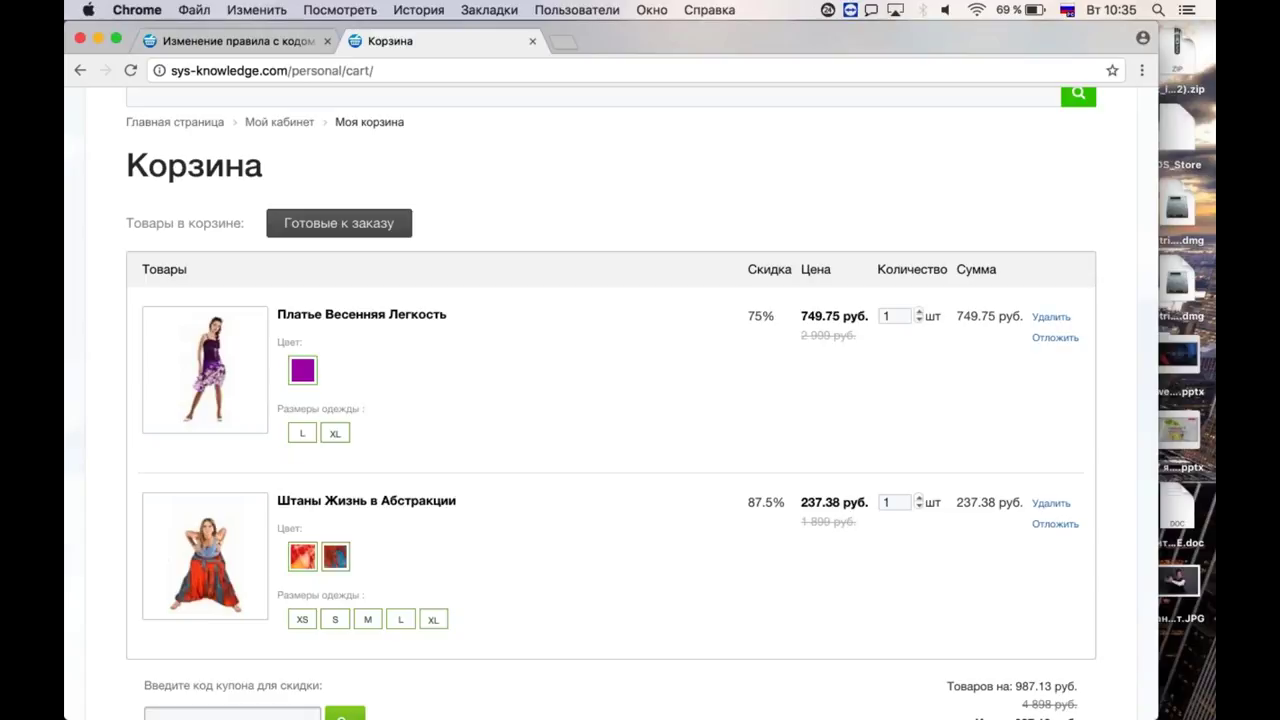
Return to the Wednesday rule's general parameters and rename it «Скидка среды 75%».
{"action": "left_click", "coordinate": [298, 52]}
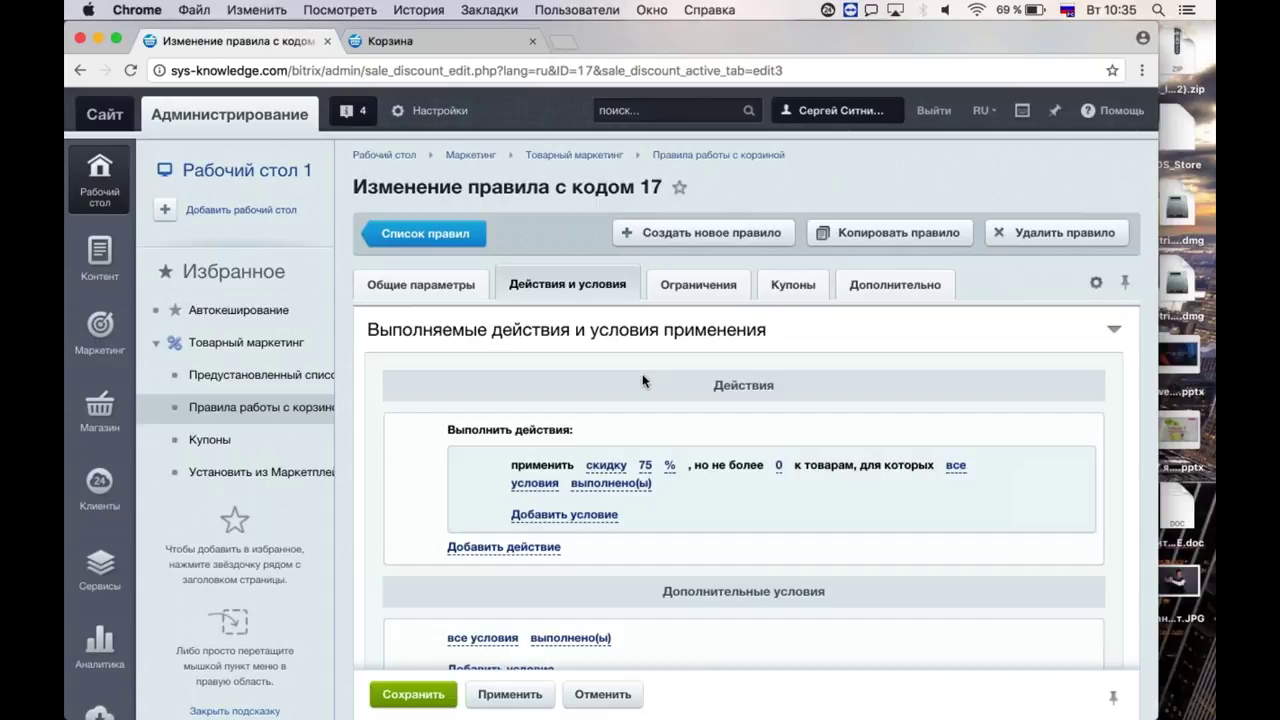
{"action": "scroll", "coordinate": [643, 381], "scroll_direction": "down", "scroll_amount": 2}
{"action": "left_click", "coordinate": [430, 196]}
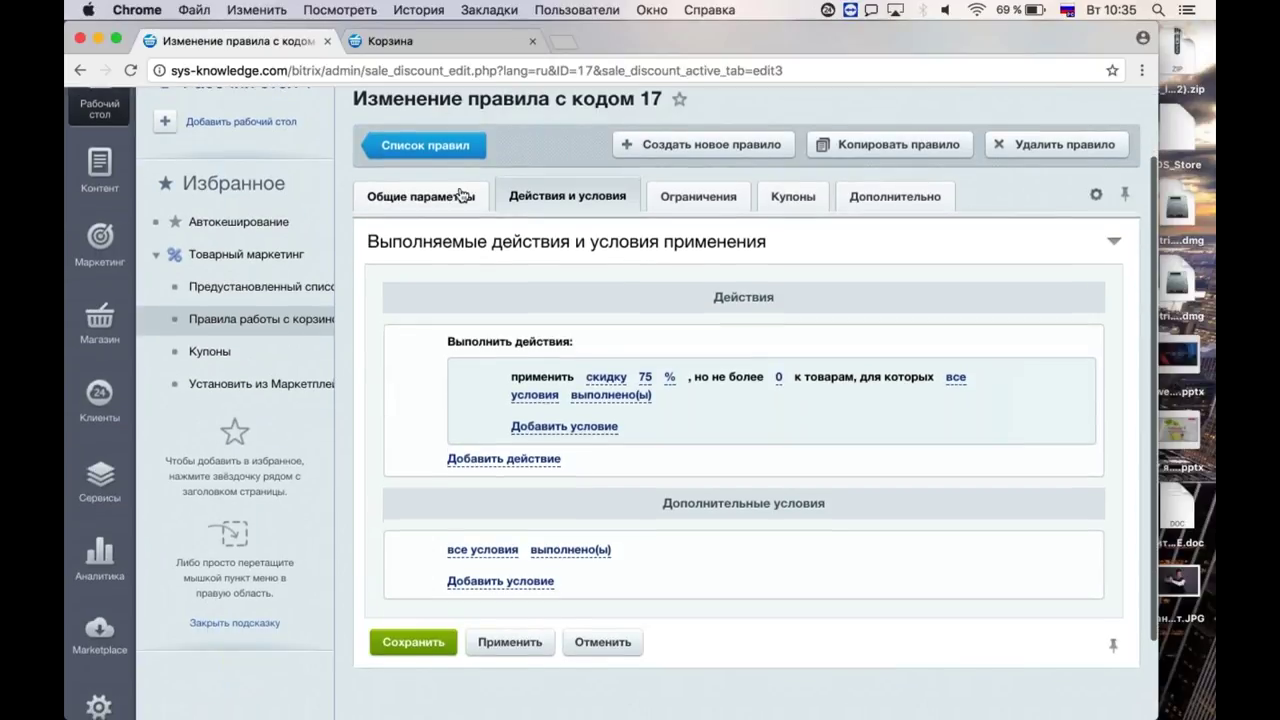
{"action": "scroll", "coordinate": [557, 401], "scroll_direction": "down", "scroll_amount": 1}
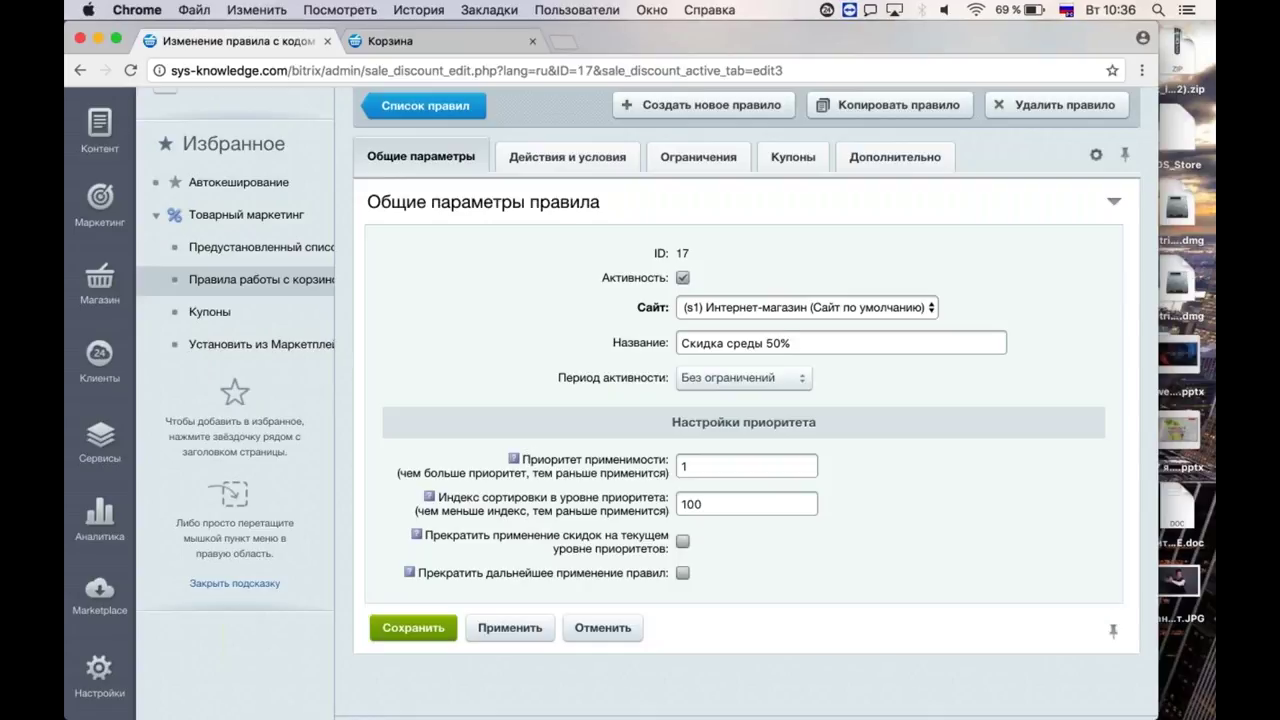
{"action": "key", "text": "BackSpace"}
{"action": "key", "text": "BackSpace"}
{"action": "type", "text": "75"}
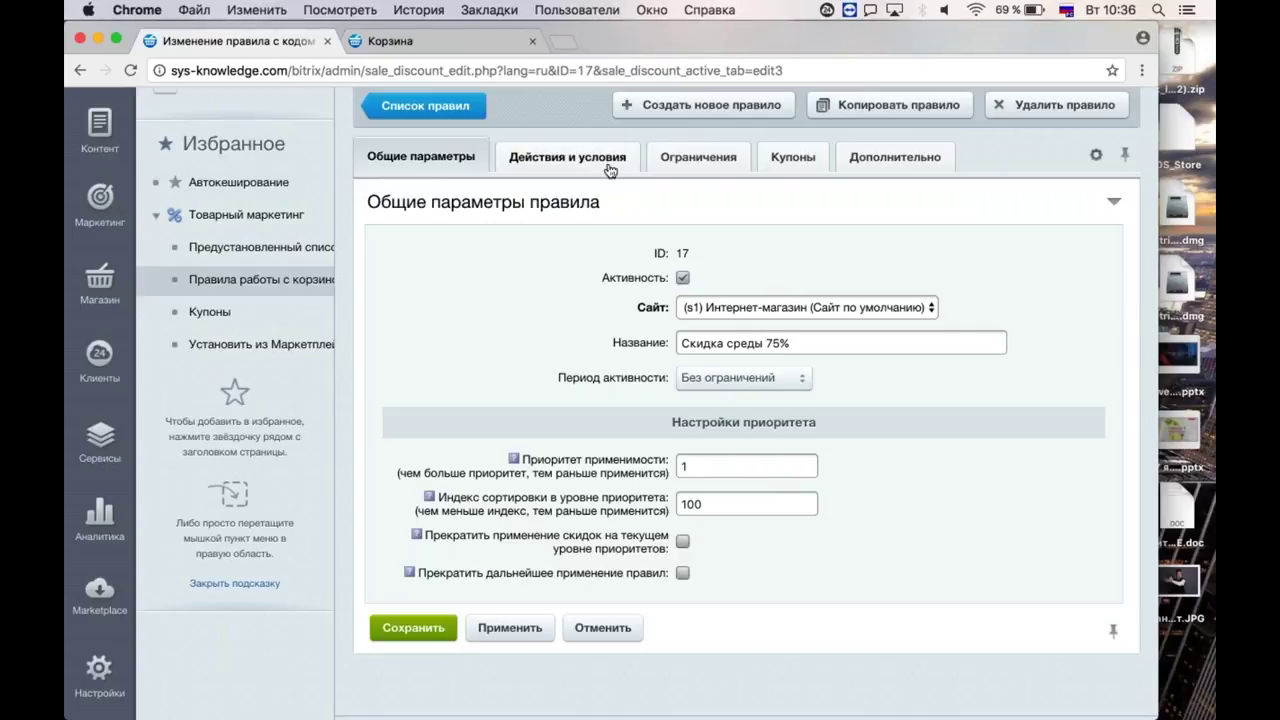
Set the rule's application priority to 100000, enable «Прекратить дальнейшее применение правил», and apply the changes.
{"action": "left_click", "coordinate": [610, 166]}
{"action": "left_click", "coordinate": [477, 157]}
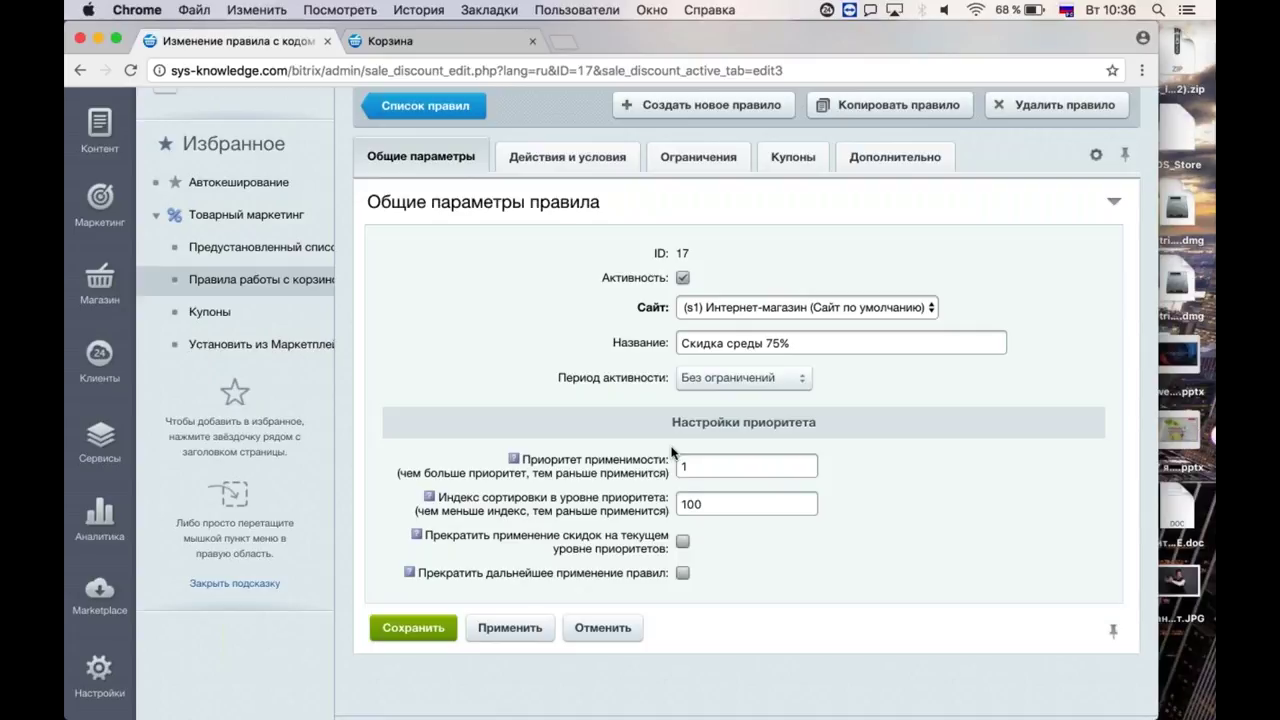
{"action": "left_click", "coordinate": [738, 466]}
{"action": "type", "text": "00000"}
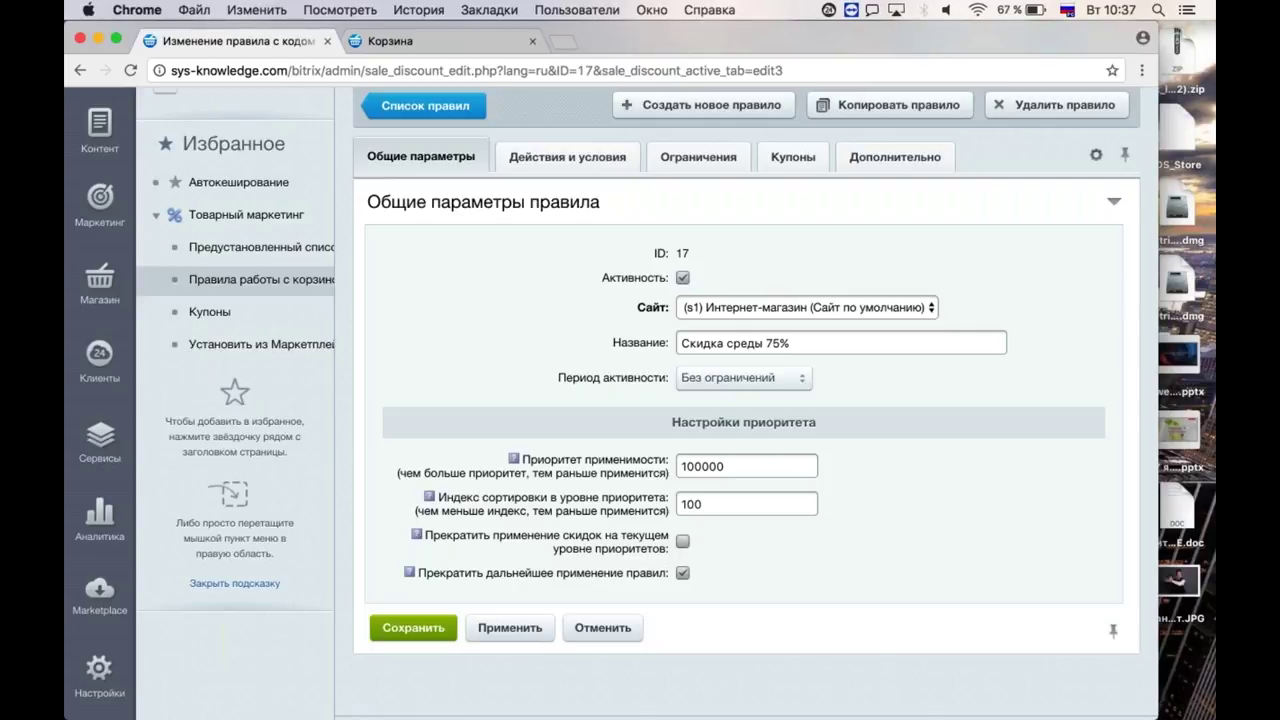
{"action": "left_click", "coordinate": [510, 627]}
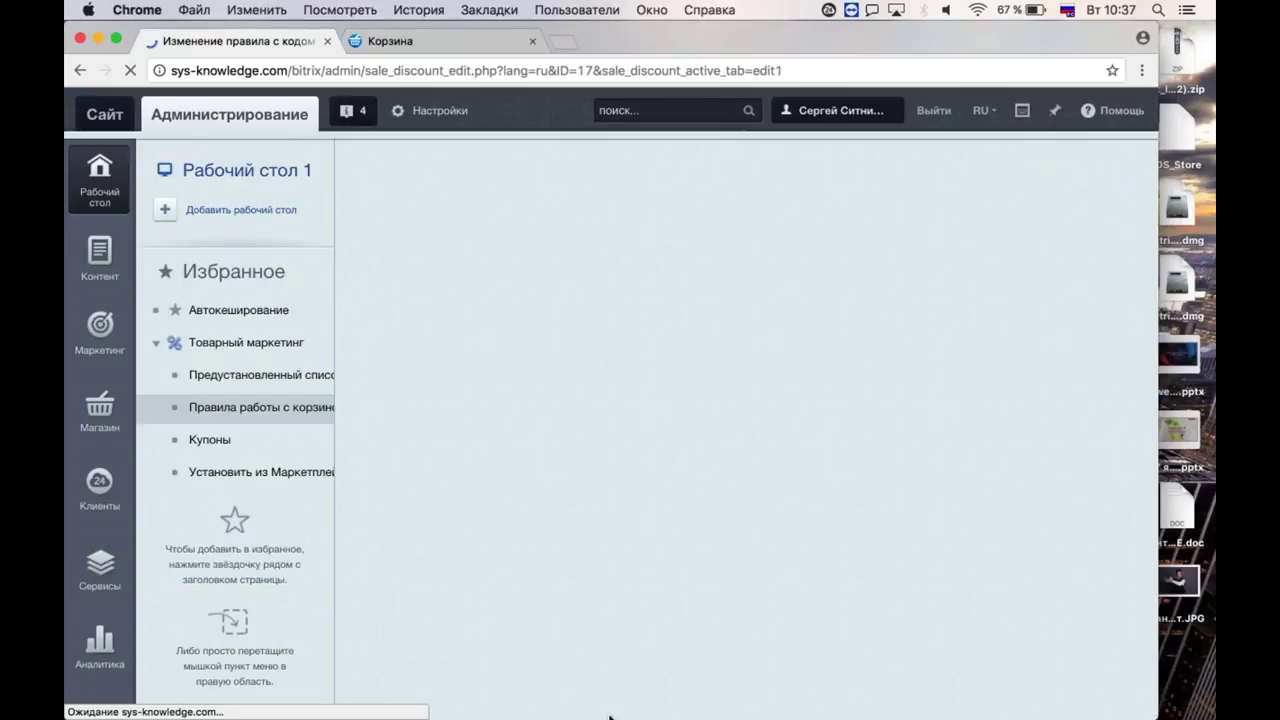
{"action": "scroll", "coordinate": [588, 551], "scroll_direction": "down", "scroll_amount": 3}
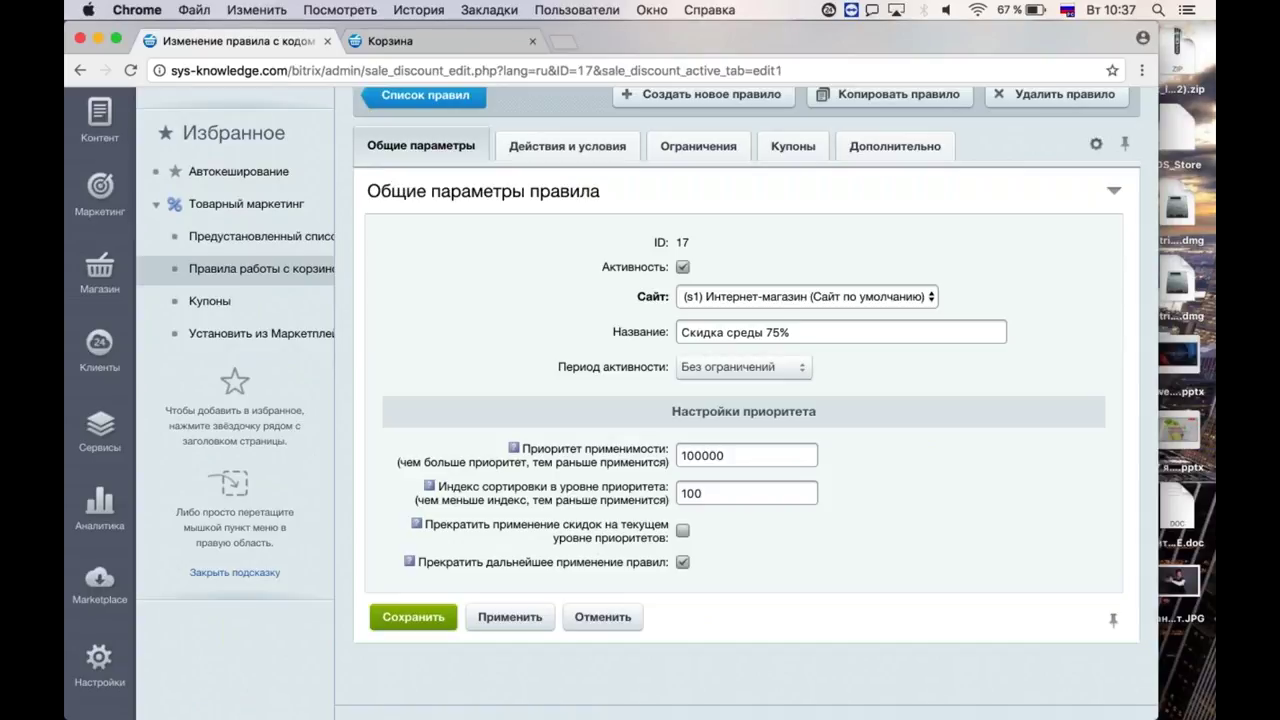
Reload the store basket and check the pants' discount with the high-priority rule stopping further rules.
{"action": "left_click", "coordinate": [479, 42]}
{"action": "left_click", "coordinate": [473, 67]}
{"action": "key", "text": "Return"}
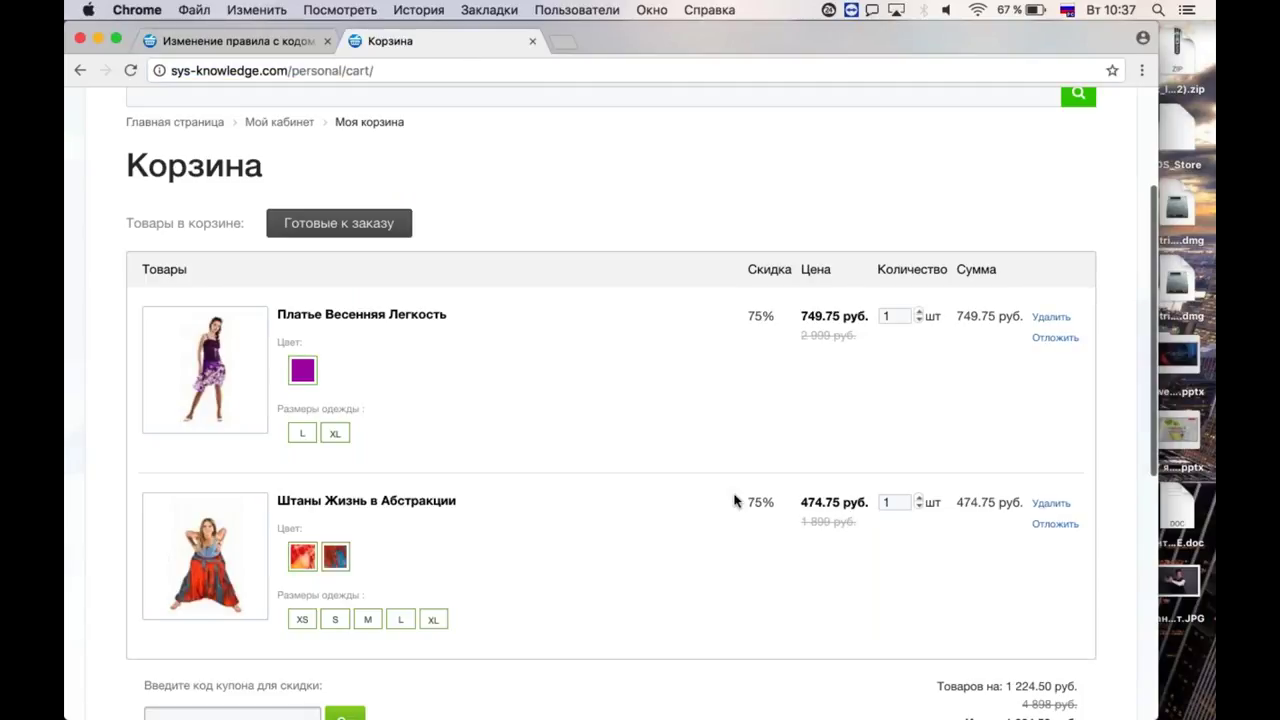
{"action": "left_click_drag", "start_coordinate": [735, 500], "coordinate": [778, 500]}
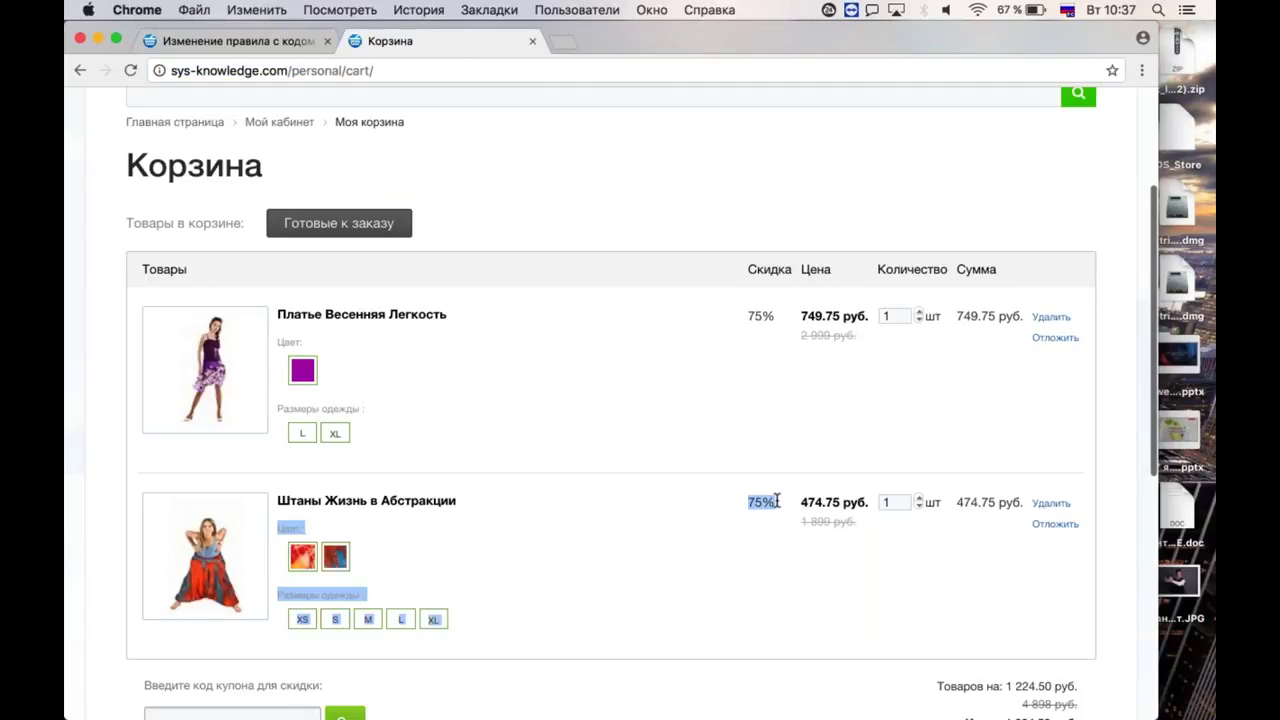
{"action": "left_click", "coordinate": [742, 548]}
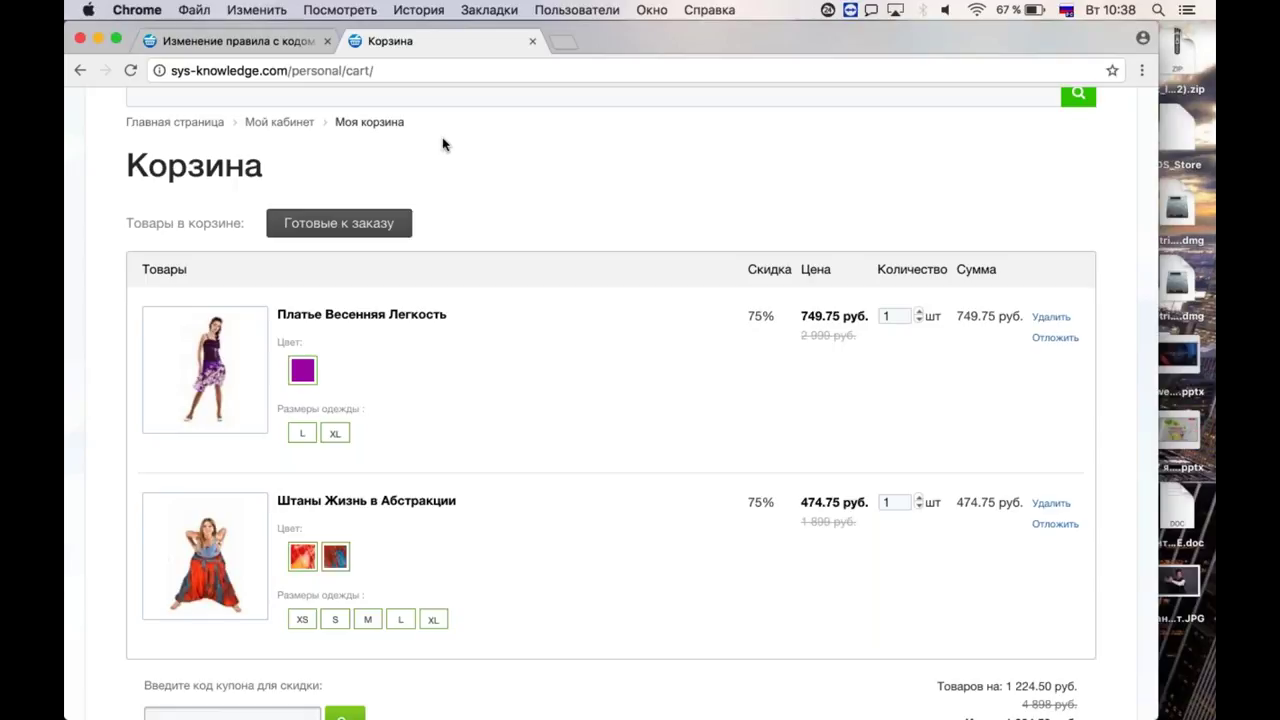
Disable «Прекратить дальнейшее применение правил» in the rule «Скидка среды 75%» and save the rule.
{"action": "left_click", "coordinate": [281, 42]}
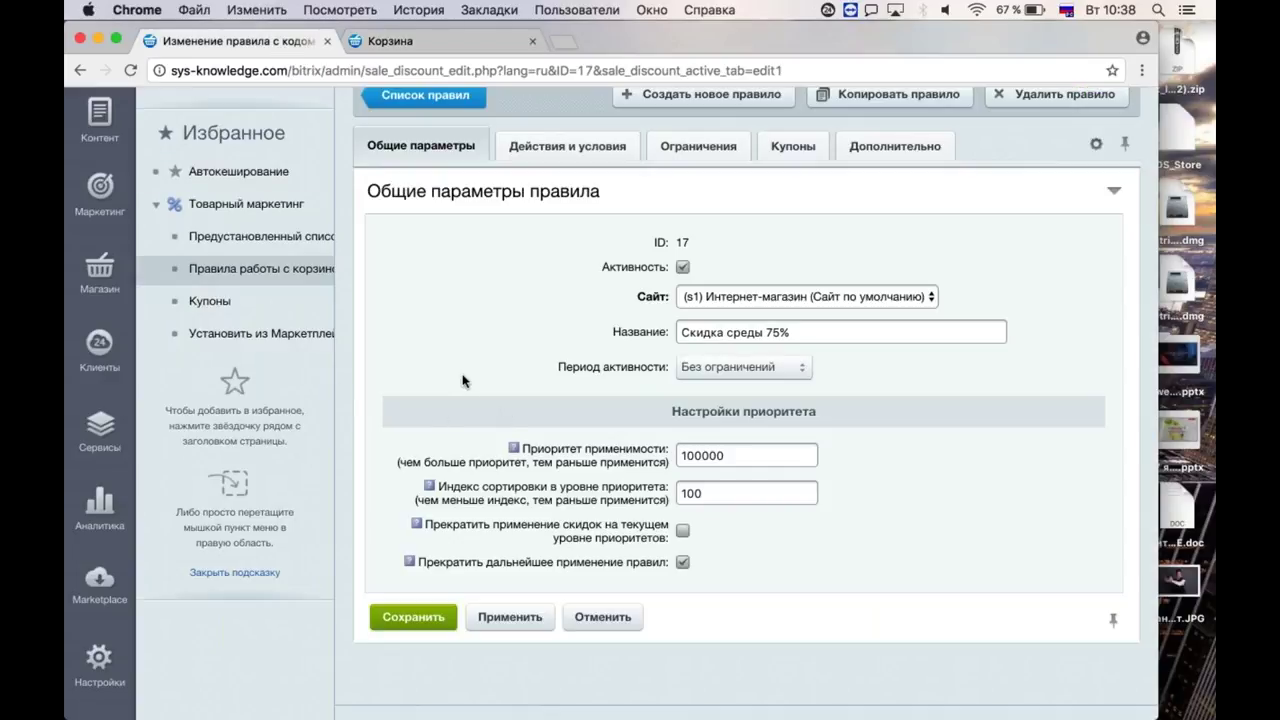
{"action": "scroll", "coordinate": [463, 381], "scroll_direction": "down", "scroll_amount": 1}
{"action": "scroll", "coordinate": [463, 381], "scroll_direction": "down", "scroll_amount": 1}
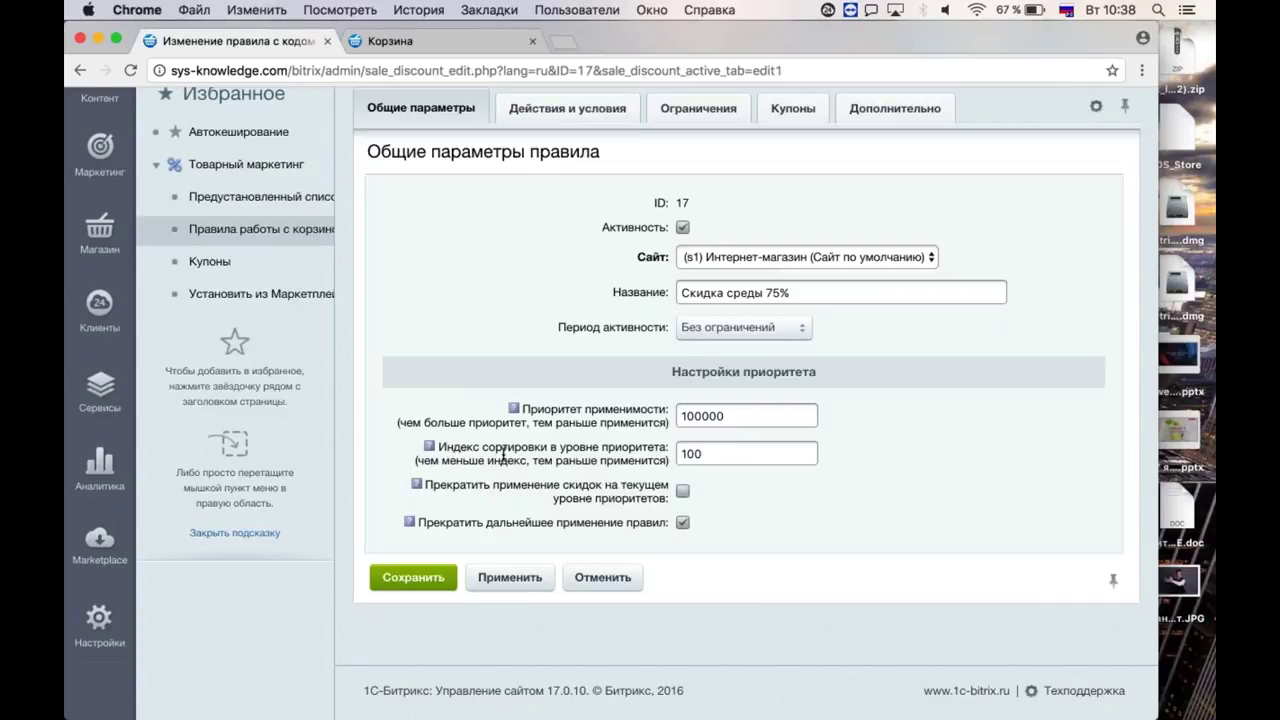
{"action": "mouse_move", "coordinate": [429, 446]}
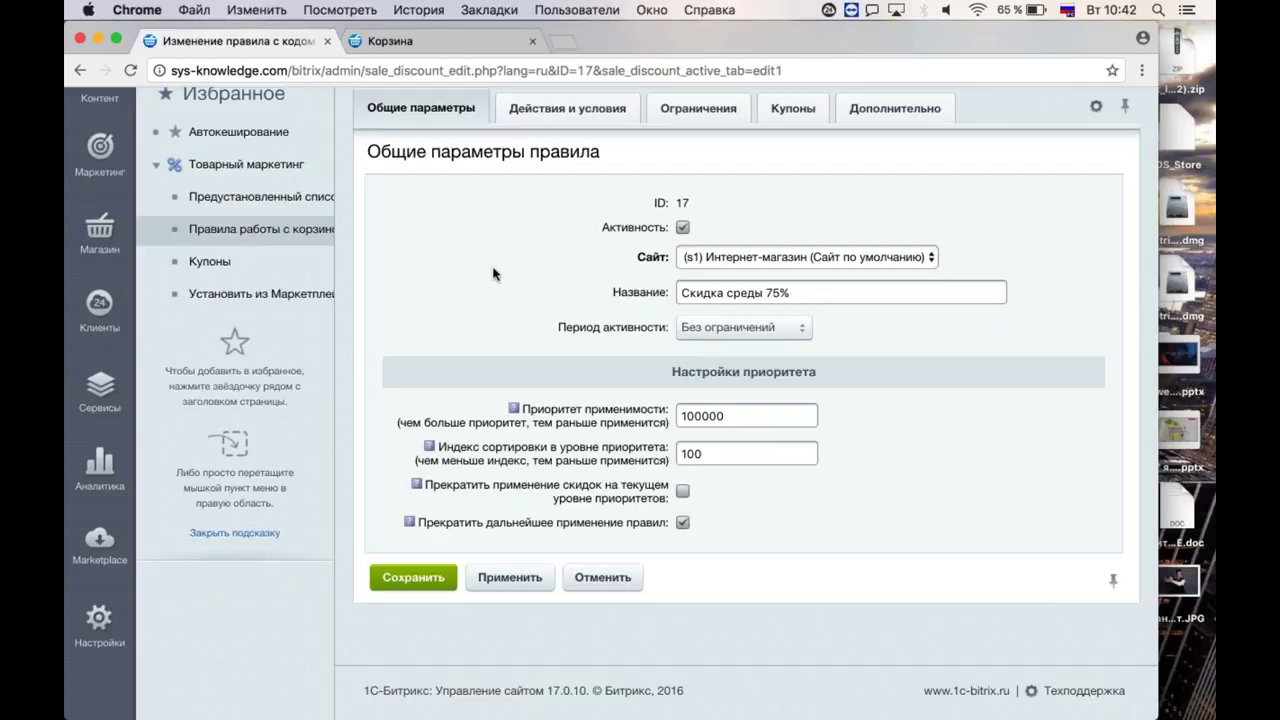
{"action": "scroll", "coordinate": [486, 277], "scroll_direction": "up", "scroll_amount": 3}
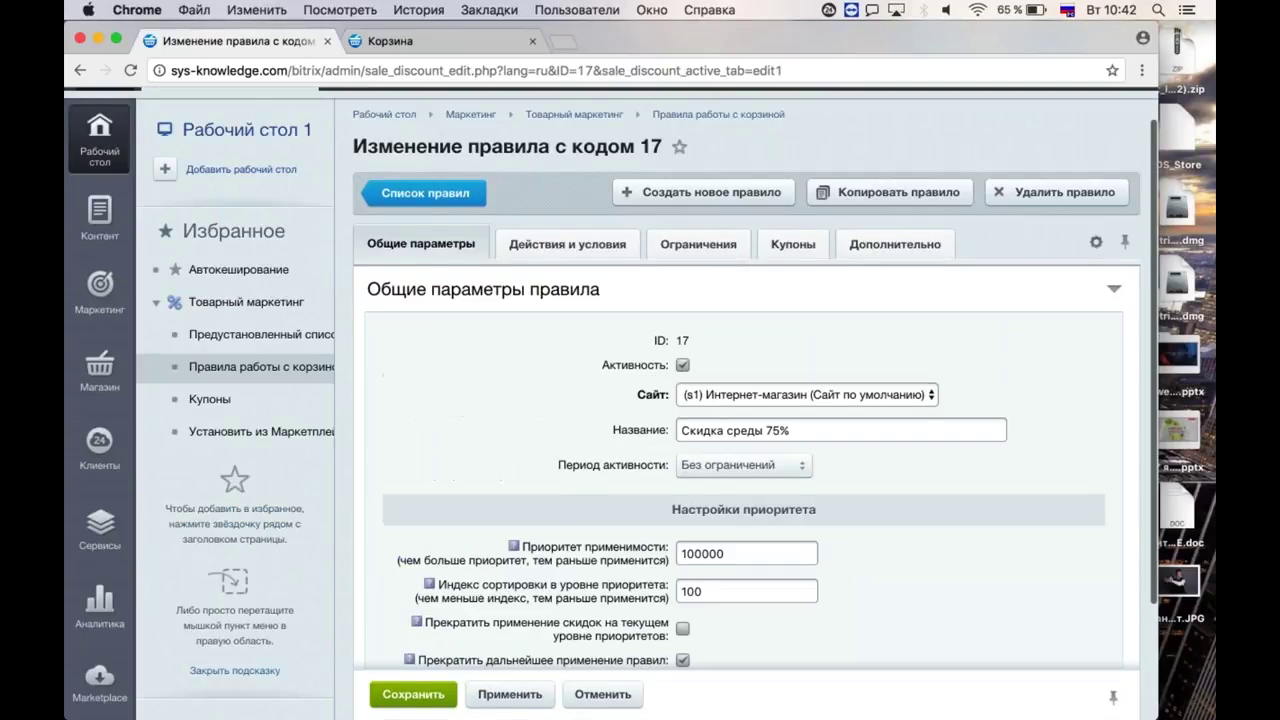
{"action": "scroll", "coordinate": [486, 277], "scroll_direction": "down", "scroll_amount": 2}
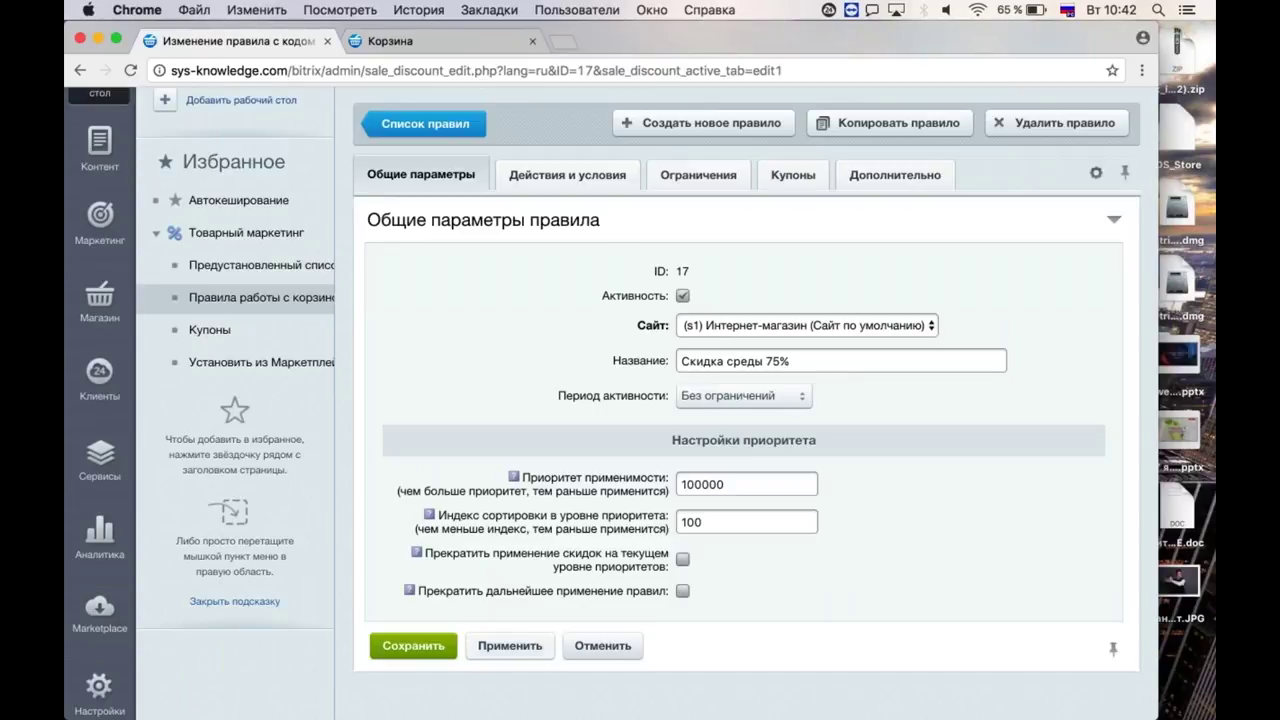
{"action": "left_click", "coordinate": [413, 645]}
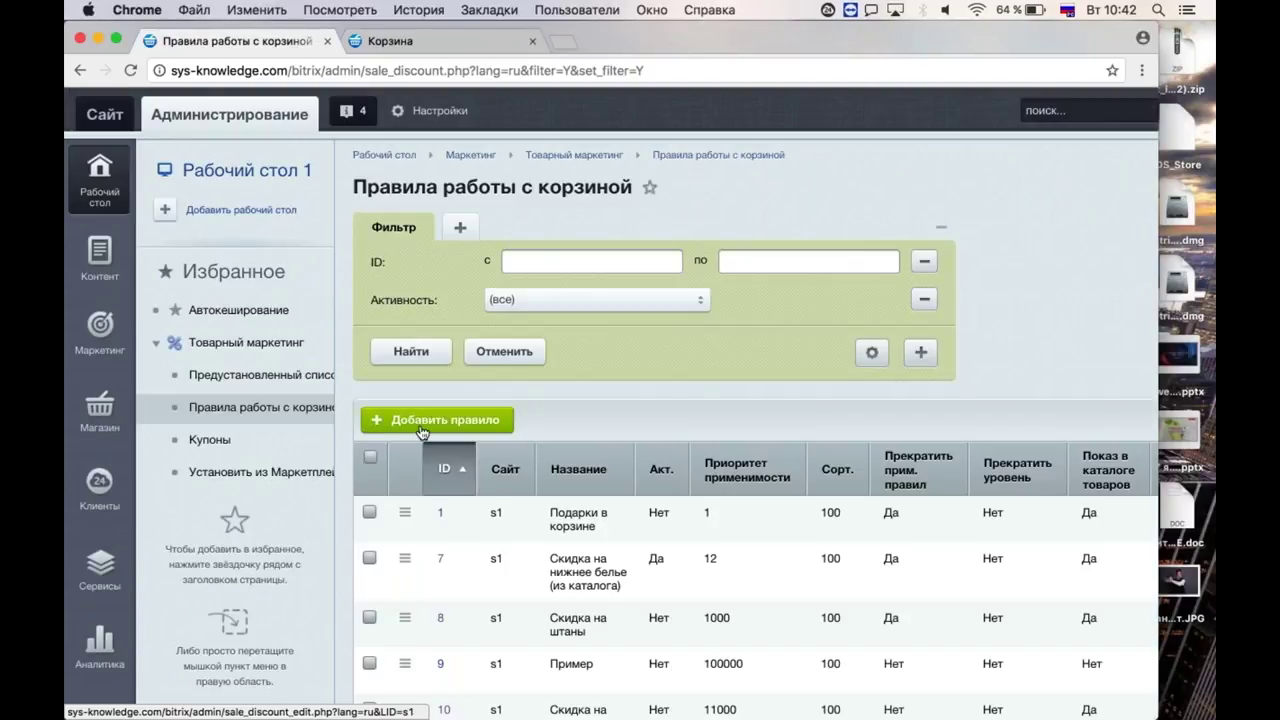
Create a new basket rule and name it «Скидка по доставке».
{"action": "left_click", "coordinate": [420, 494]}
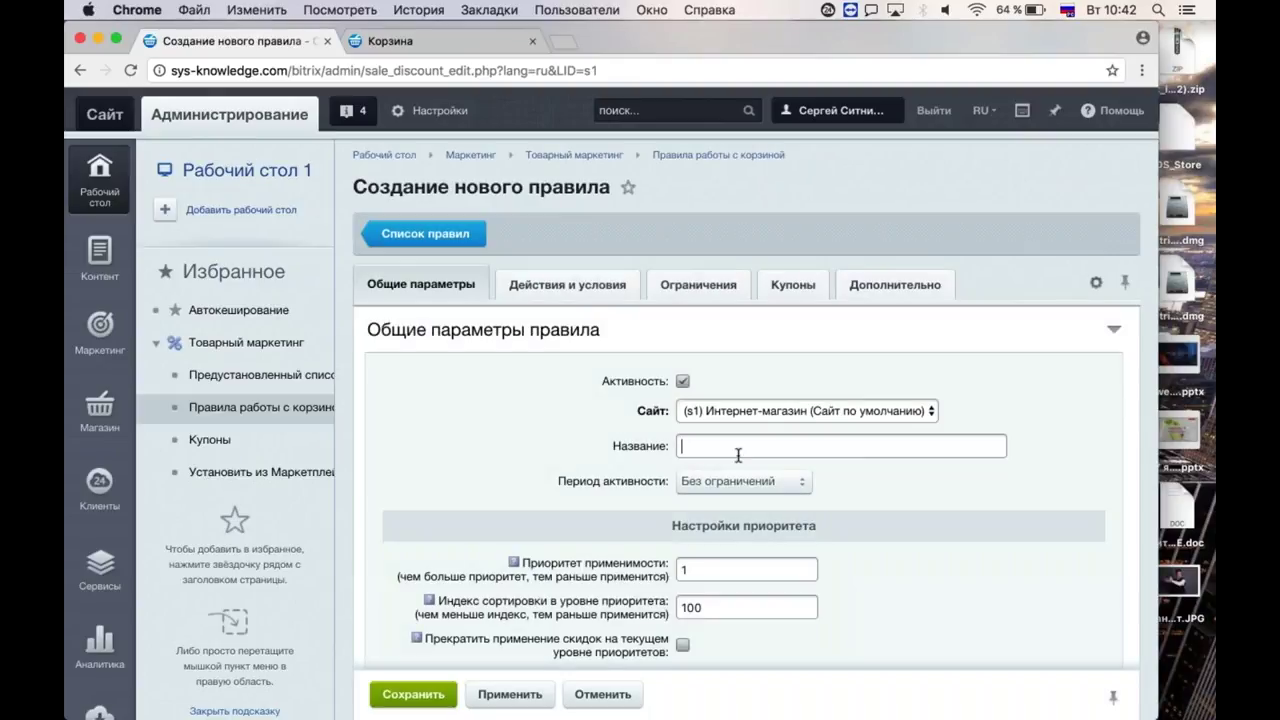
{"action": "type", "text": "Скидка по д"}
{"action": "type", "text": "вке"}
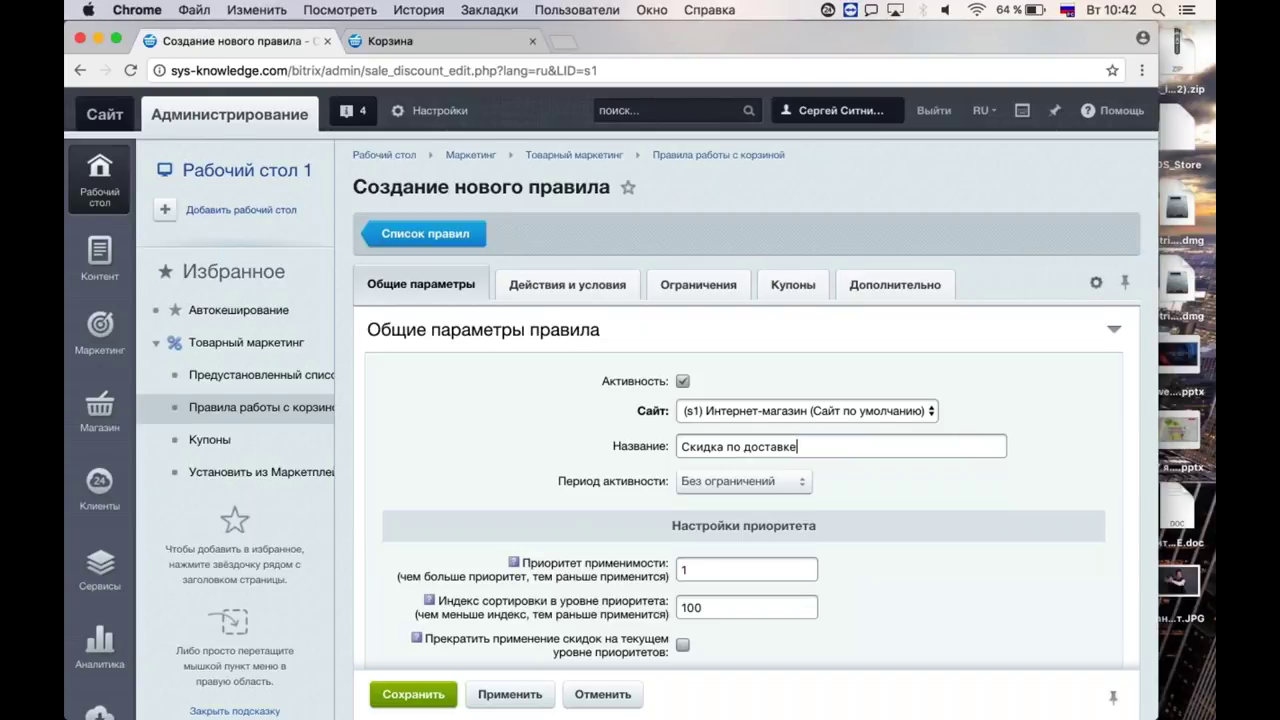
Set the new rule's application priority to 200000 and disable «Прекратить дальнейшее применение правил».
{"action": "scroll", "coordinate": [702, 482], "scroll_direction": "down", "scroll_amount": 2}
{"action": "left_click", "coordinate": [702, 482]}
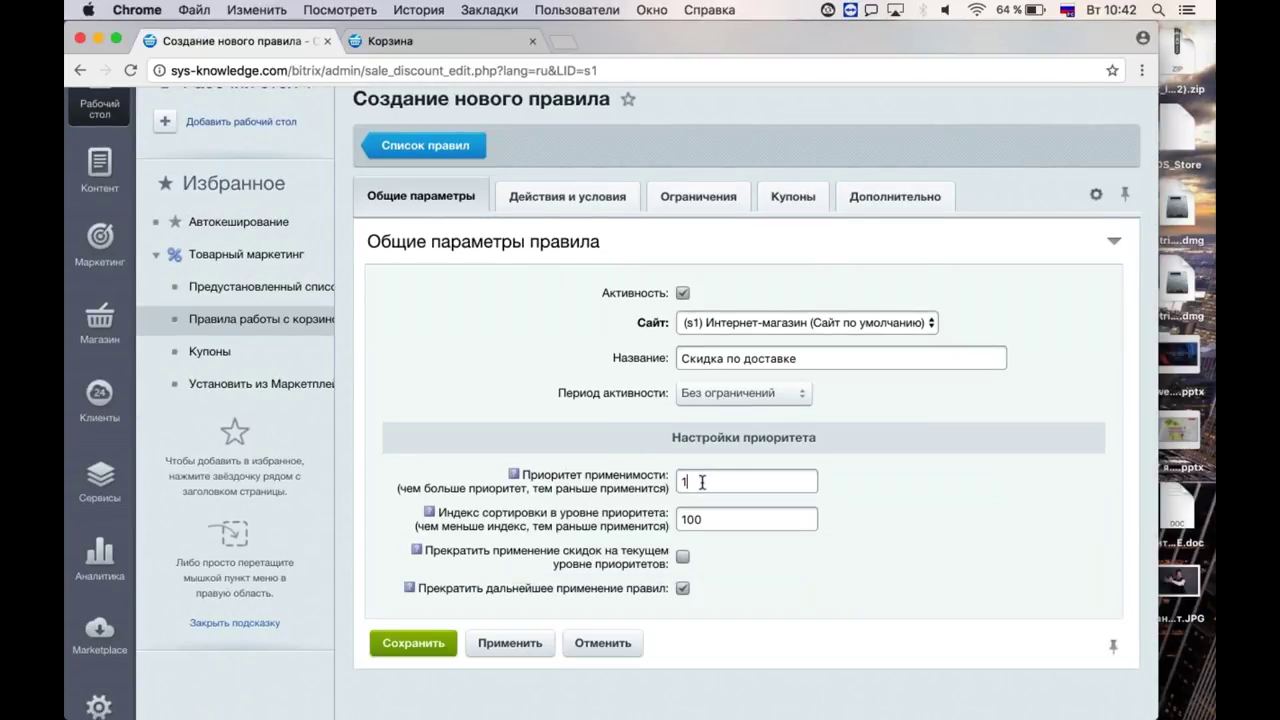
{"action": "type", "text": "00000"}
{"action": "key", "text": "Down"}
{"action": "key", "text": "Return"}
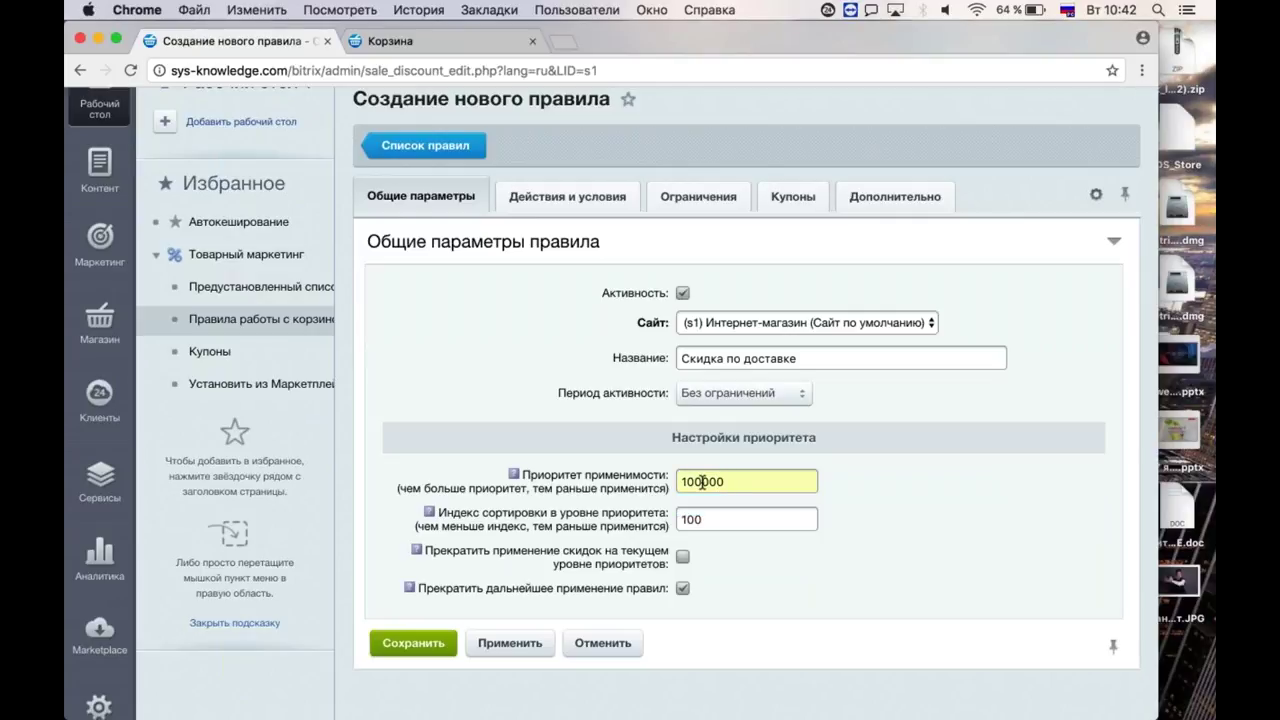
{"action": "key", "text": "Left"}
{"action": "key", "text": "Left"}
{"action": "key", "text": "Left"}
{"action": "key", "text": "Left"}
{"action": "key", "text": "Left"}
{"action": "key", "text": "BackSpace"}
{"action": "type", "text": "2"}
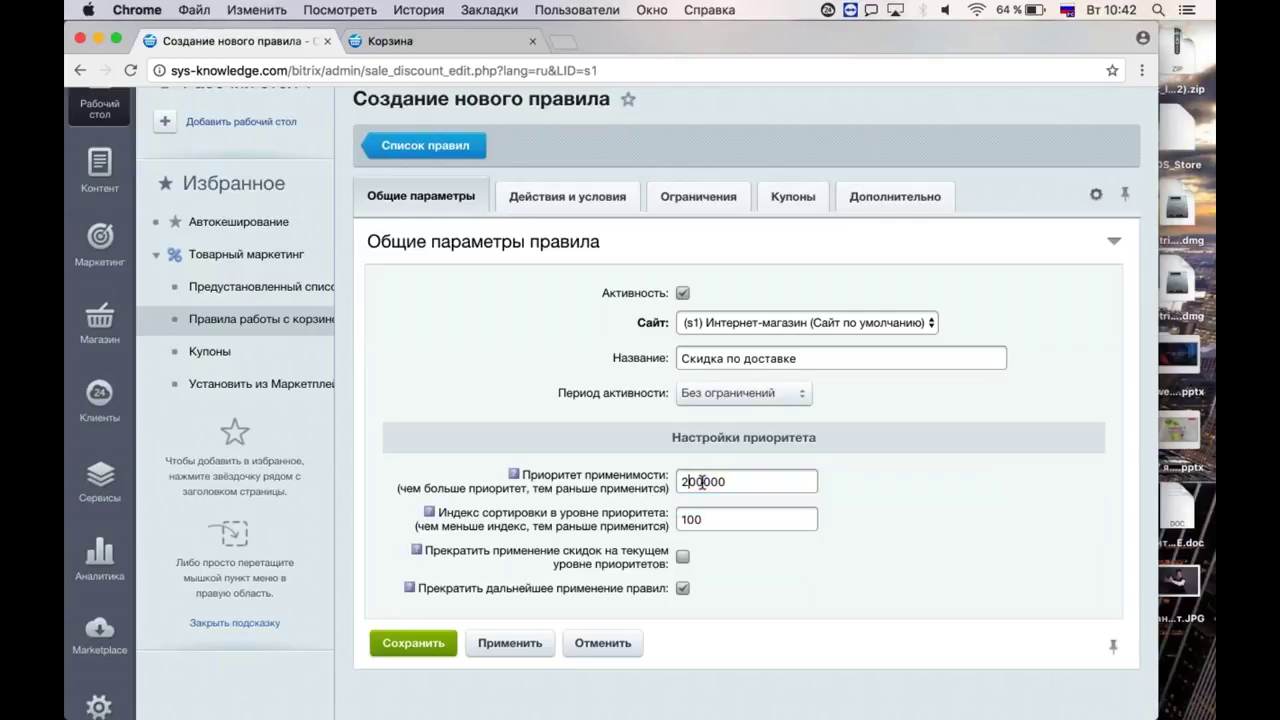
{"action": "left_click", "coordinate": [686, 591]}
Add a delivery cost action to the new rule with a 100 % discount.
{"action": "left_click", "coordinate": [612, 200]}
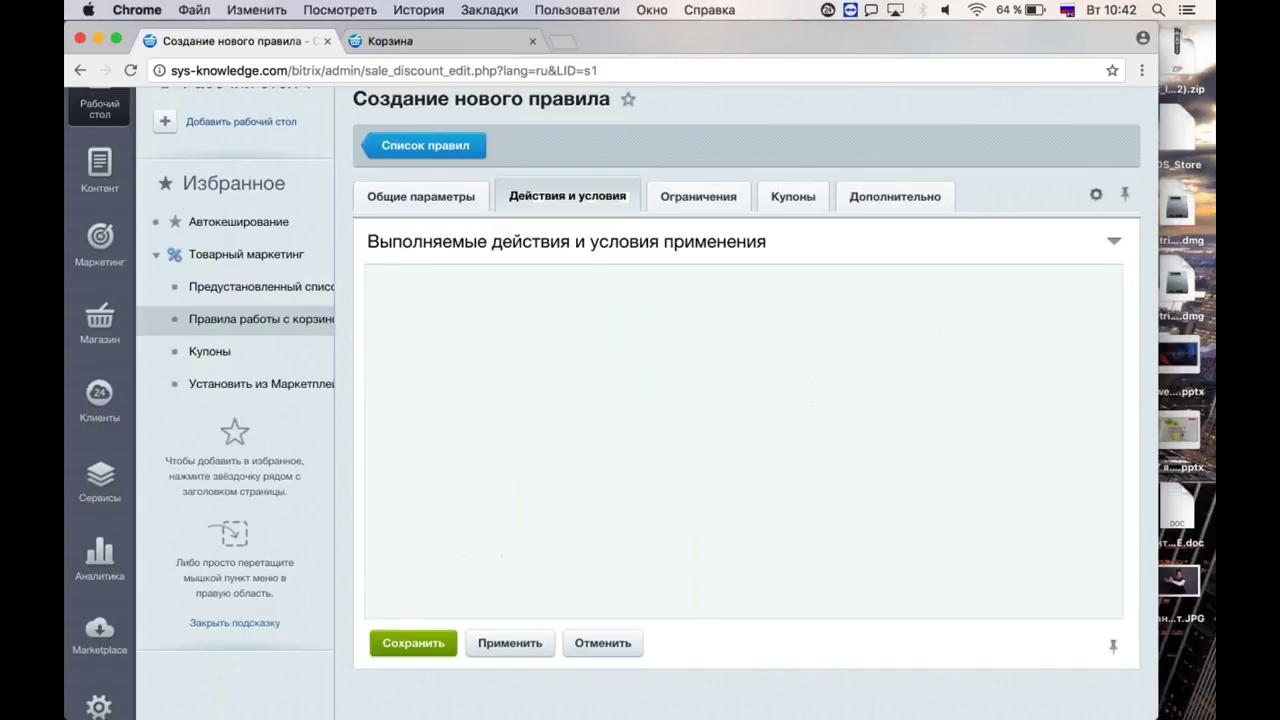
{"action": "left_click", "coordinate": [530, 373]}
{"action": "left_click", "coordinate": [530, 401]}
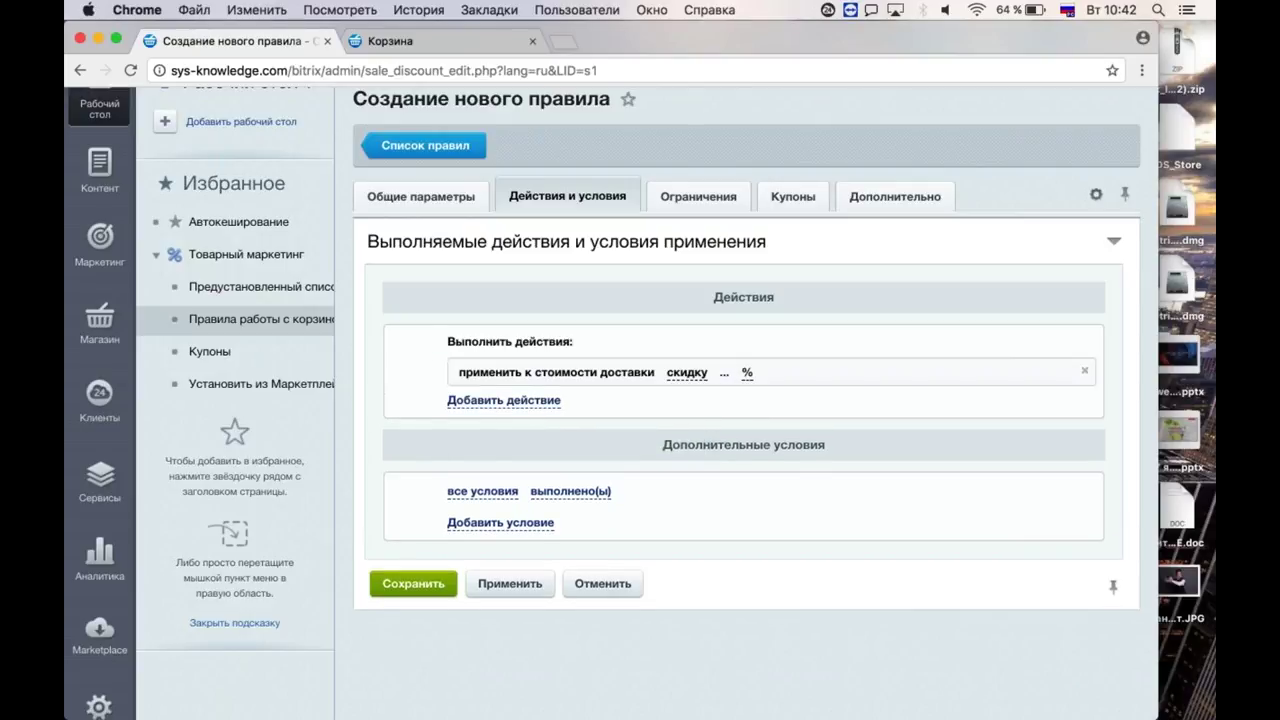
{"action": "left_click", "coordinate": [724, 372]}
{"action": "type", "text": "100"}
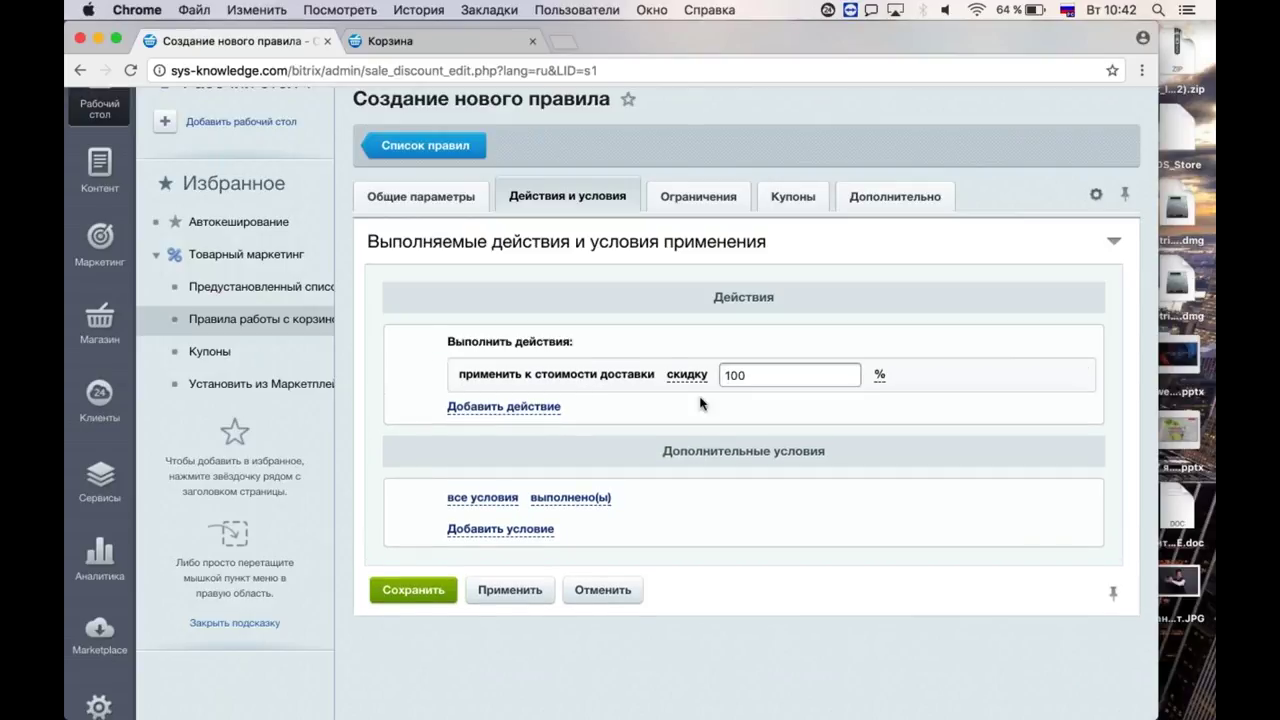
Add an additional condition to the rule that the delivery service equals «Доставка курьером [2]».
{"action": "left_click", "coordinate": [700, 403]}
{"action": "left_click", "coordinate": [500, 522]}
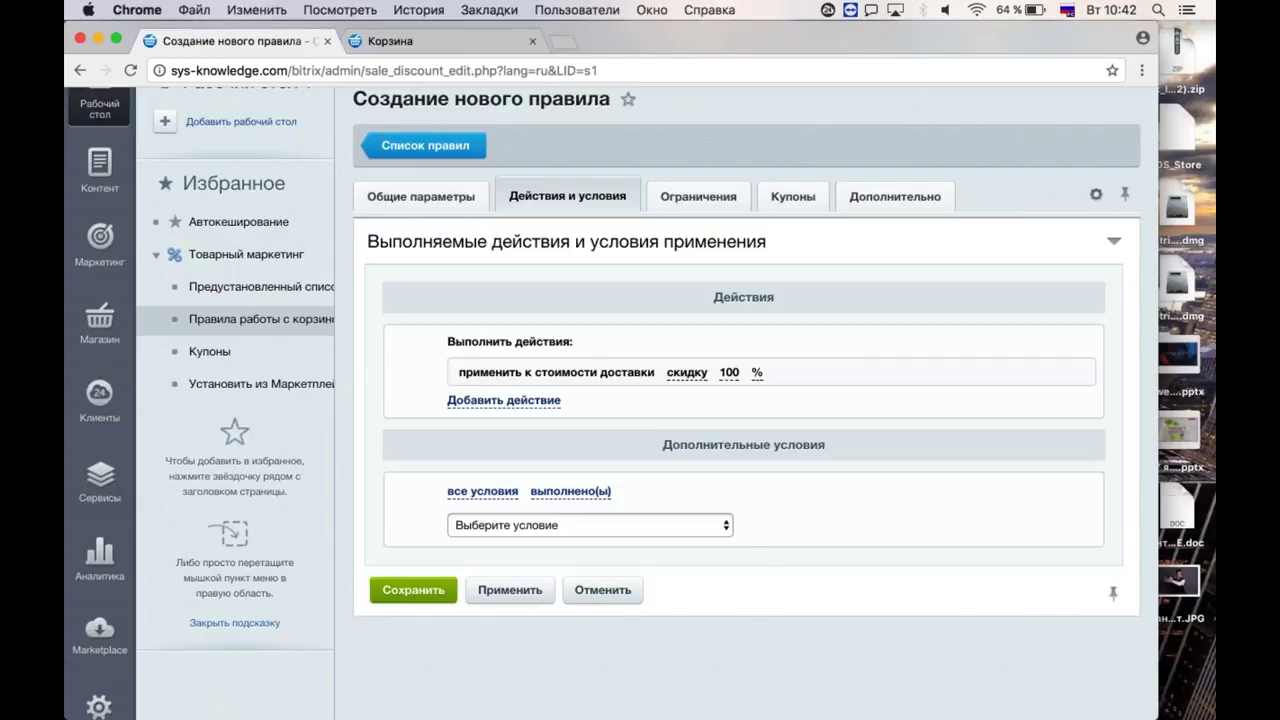
{"action": "left_click", "coordinate": [500, 525]}
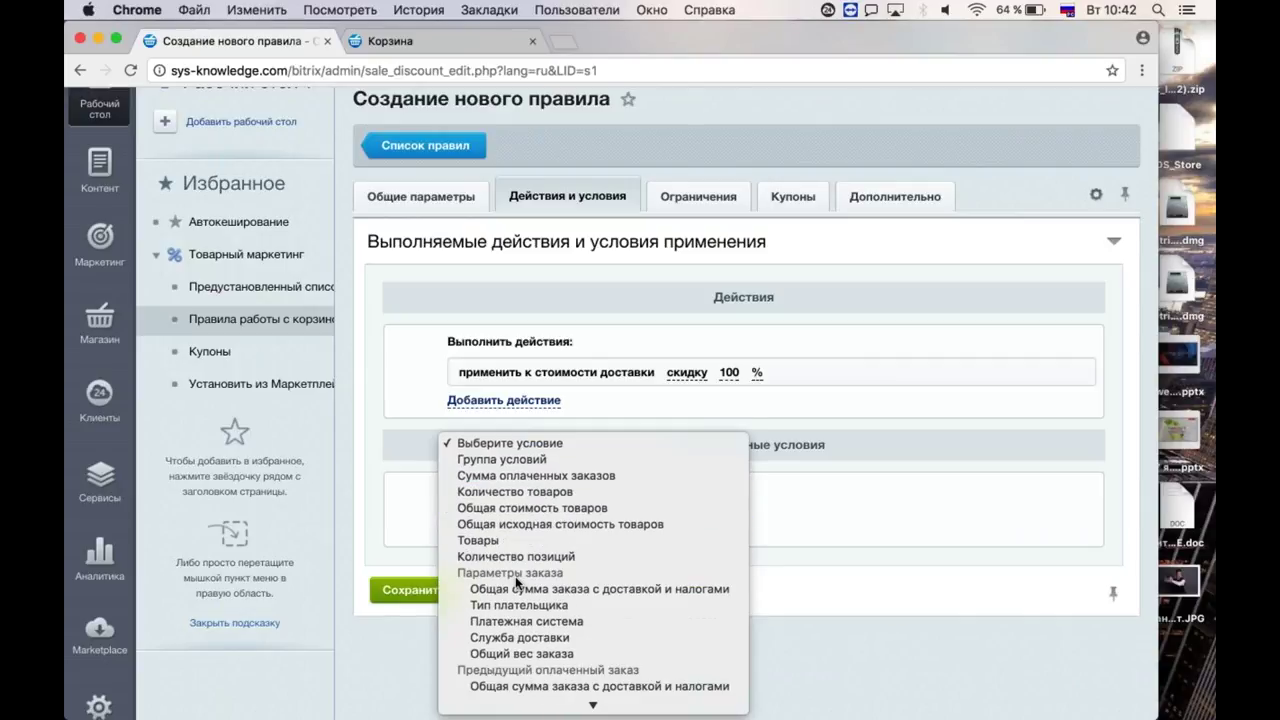
{"action": "left_click", "coordinate": [511, 638]}
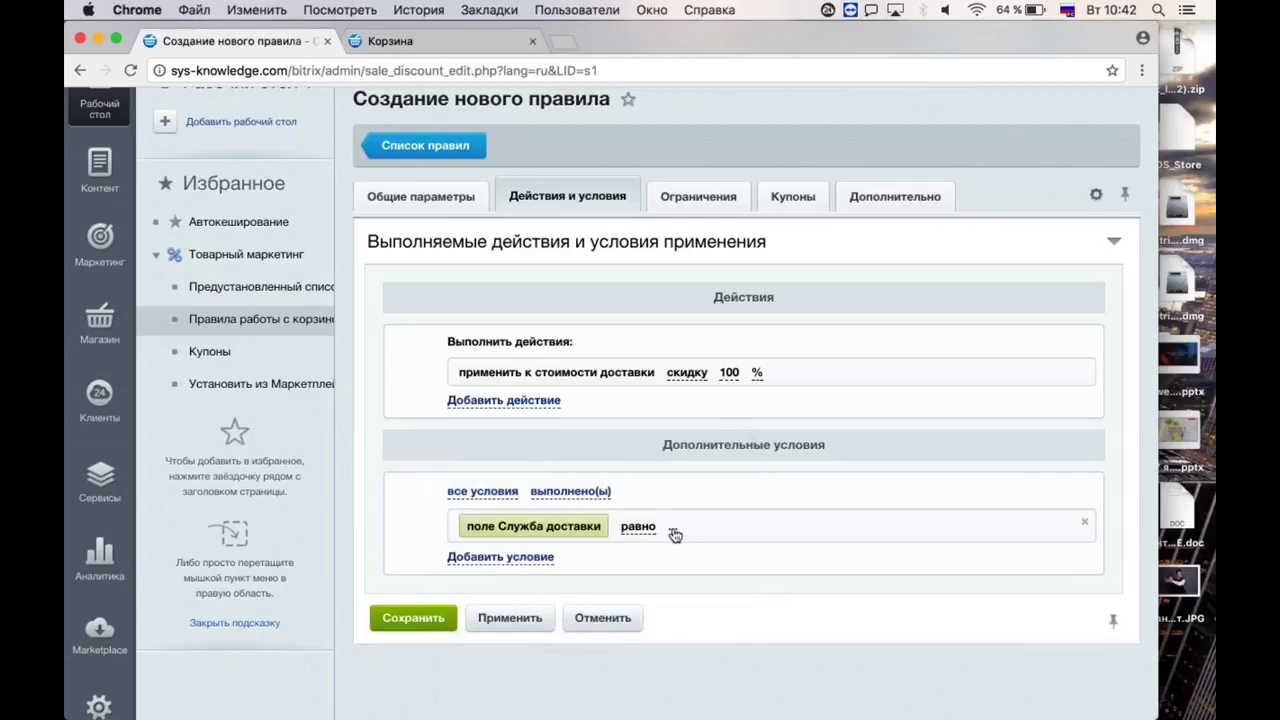
{"action": "left_click", "coordinate": [677, 531]}
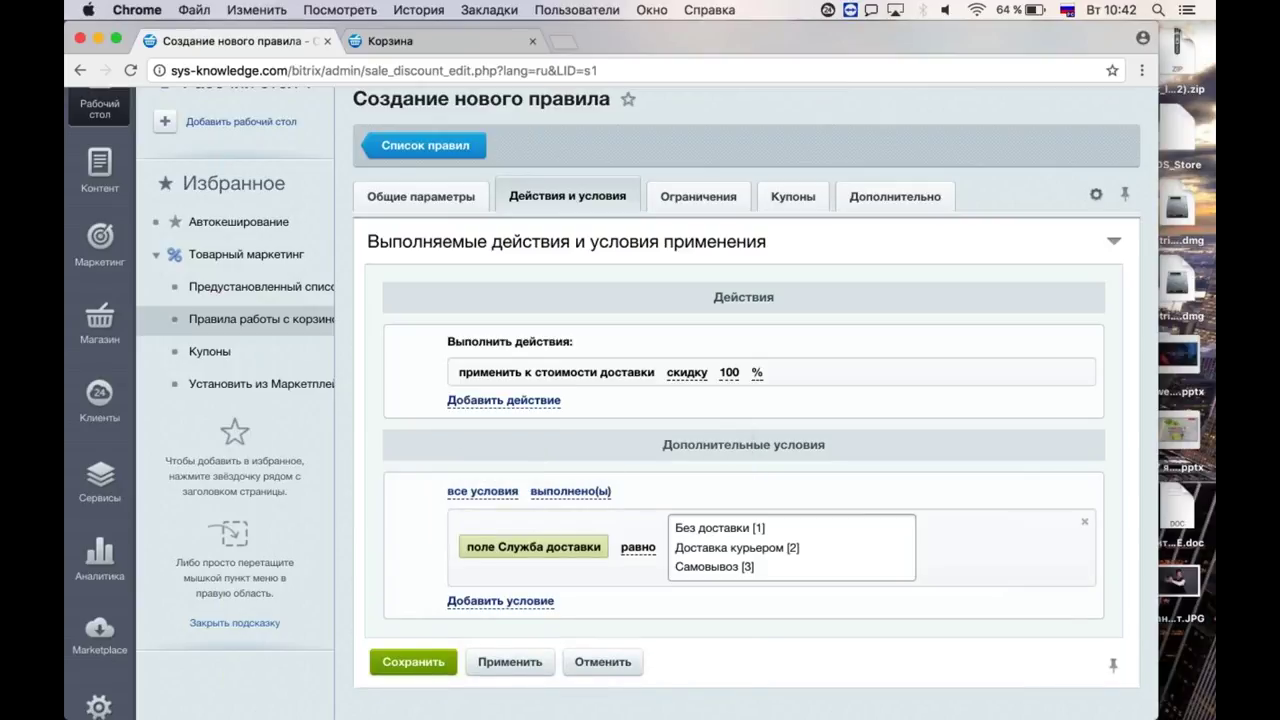
{"action": "left_click", "coordinate": [702, 550]}
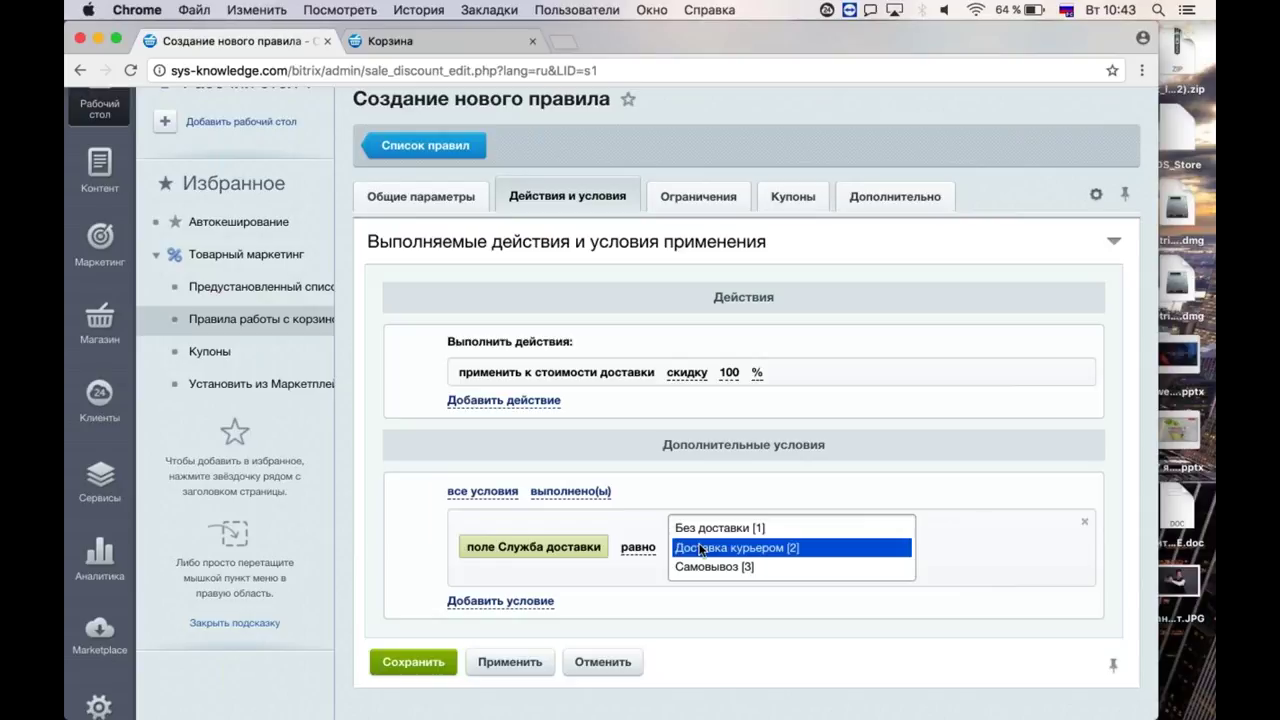
Review the additional condition types and action types available for the rule without adding any.
{"action": "left_click", "coordinate": [508, 601]}
{"action": "left_click", "coordinate": [521, 565]}
{"action": "left_click", "coordinate": [521, 560]}
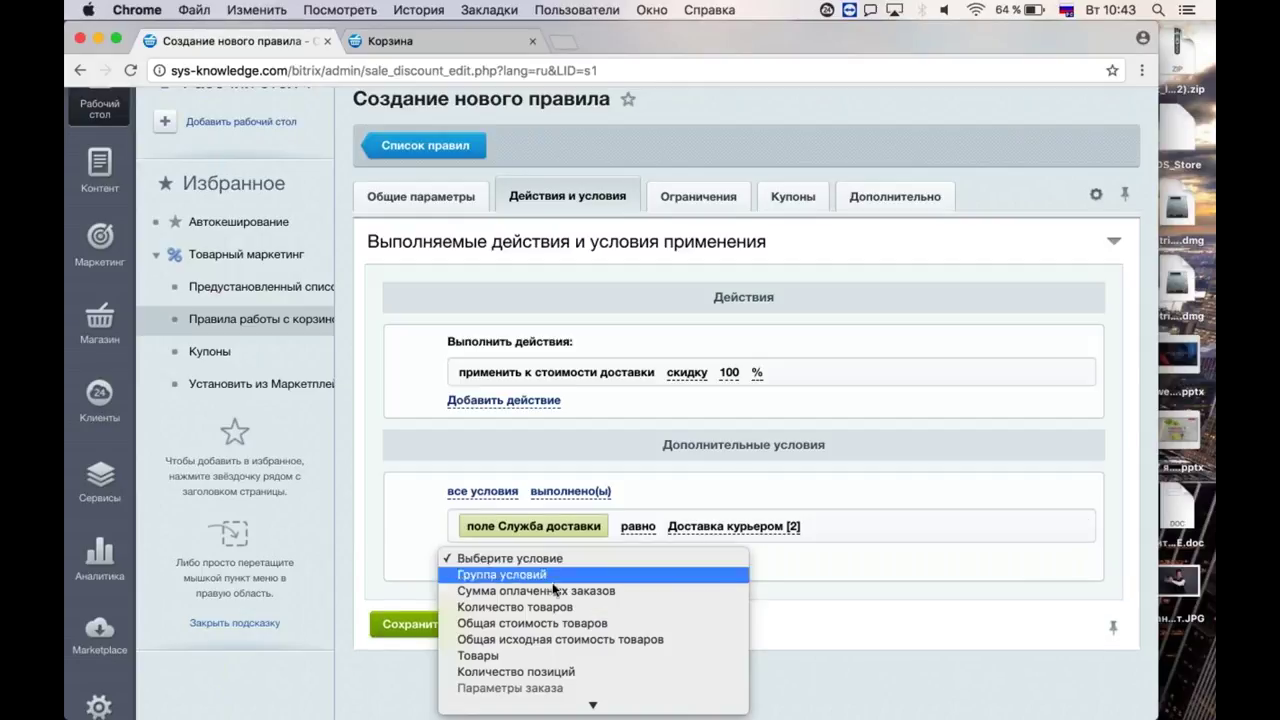
{"action": "scroll", "coordinate": [583, 610], "scroll_direction": "down", "scroll_amount": 3}
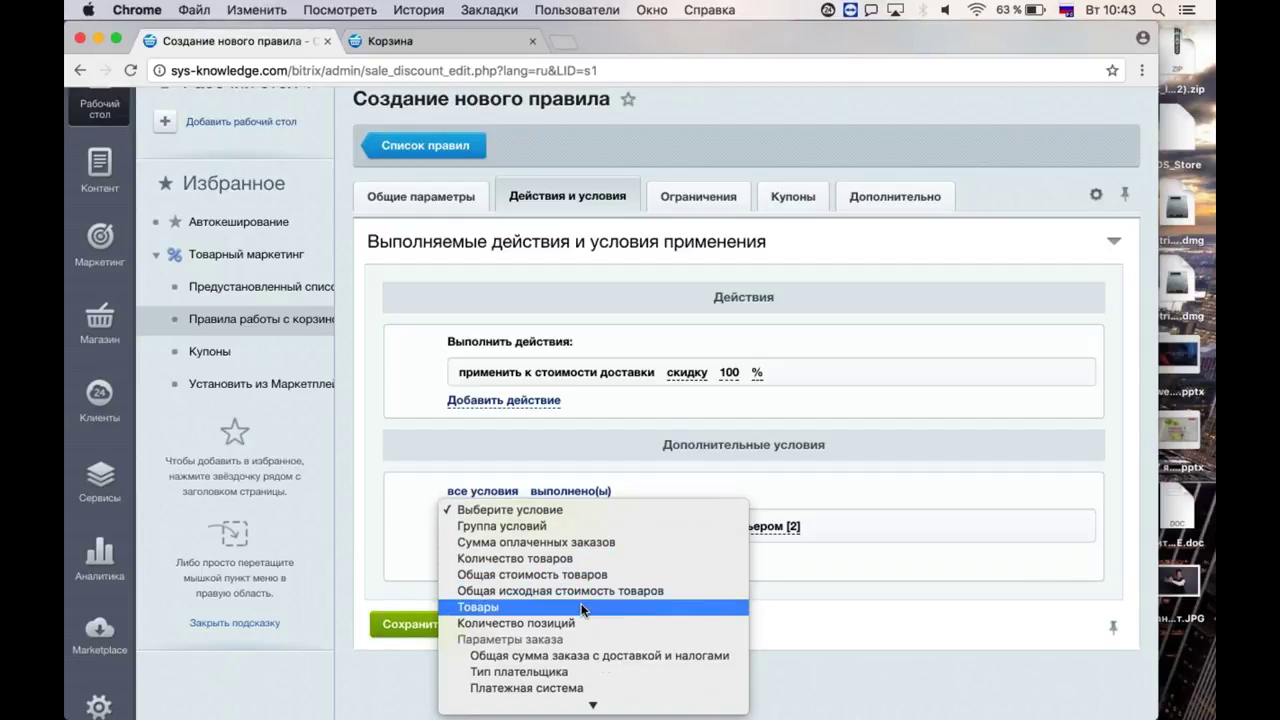
{"action": "scroll", "coordinate": [583, 610], "scroll_direction": "down", "scroll_amount": 3}
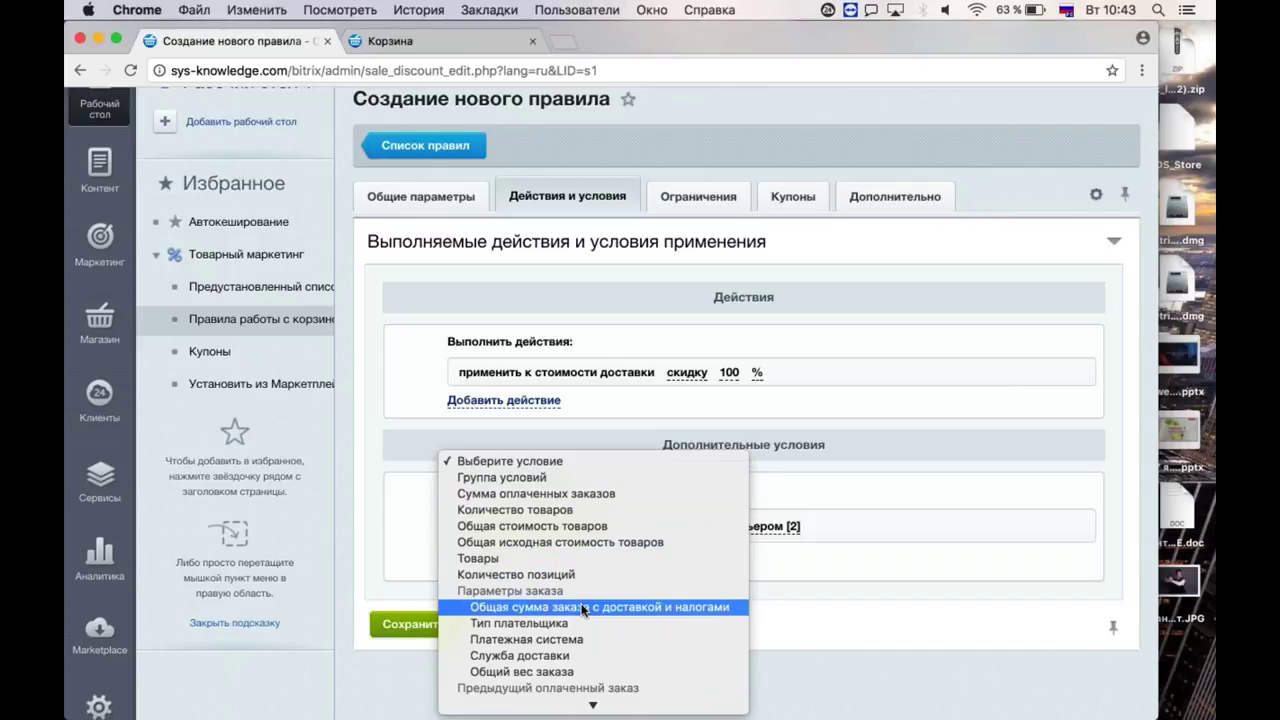
{"action": "scroll", "coordinate": [583, 610], "scroll_direction": "down", "scroll_amount": 7}
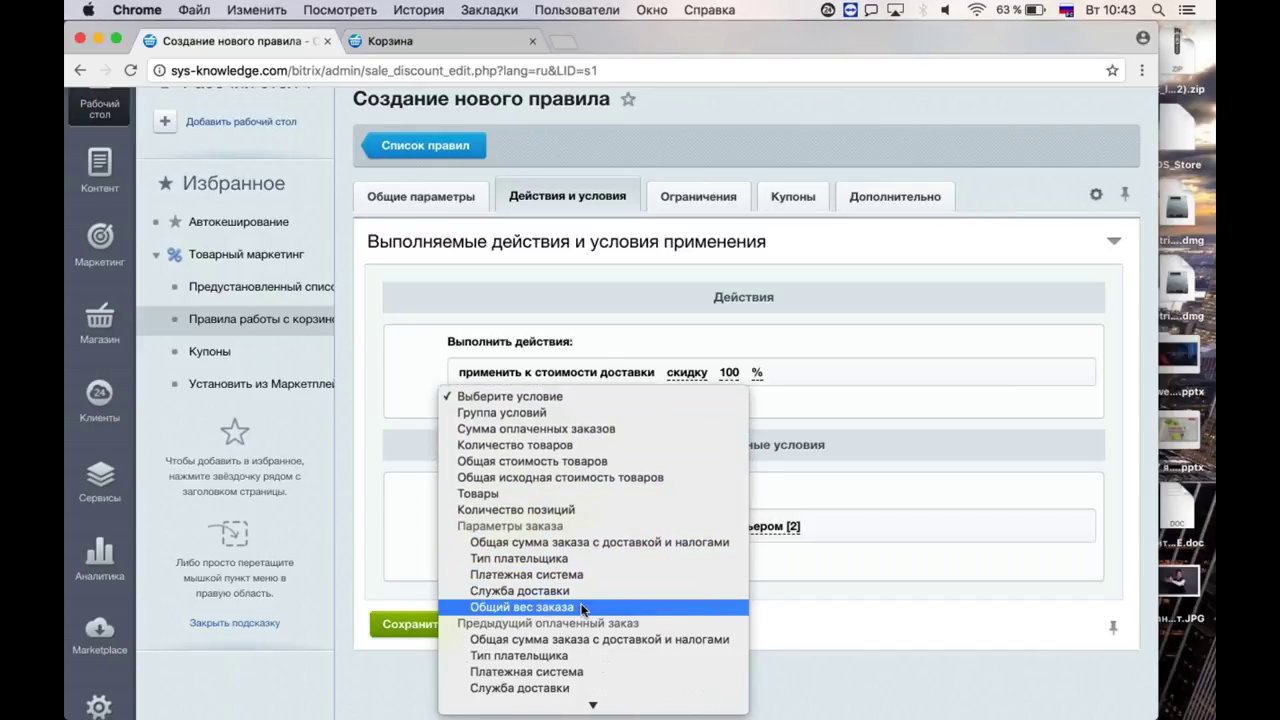
{"action": "scroll", "coordinate": [583, 610], "scroll_direction": "down", "scroll_amount": 1}
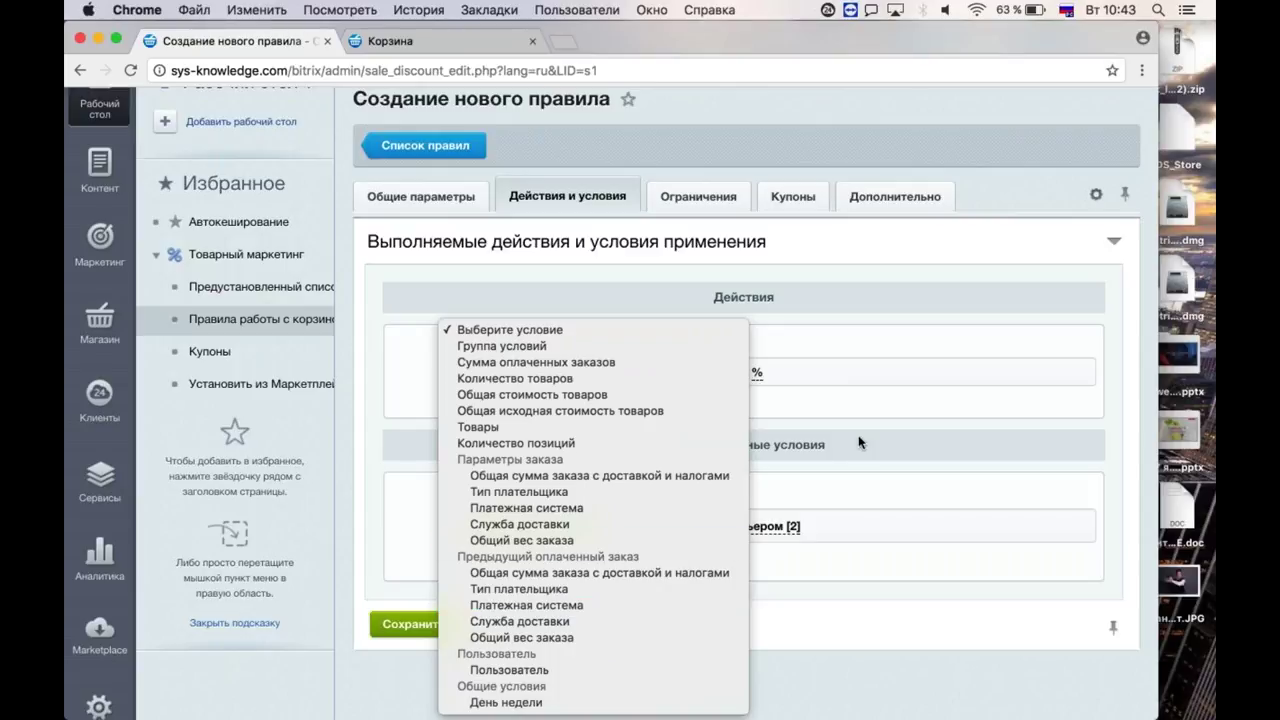
{"action": "left_click", "coordinate": [500, 402]}
{"action": "left_click", "coordinate": [500, 402]}
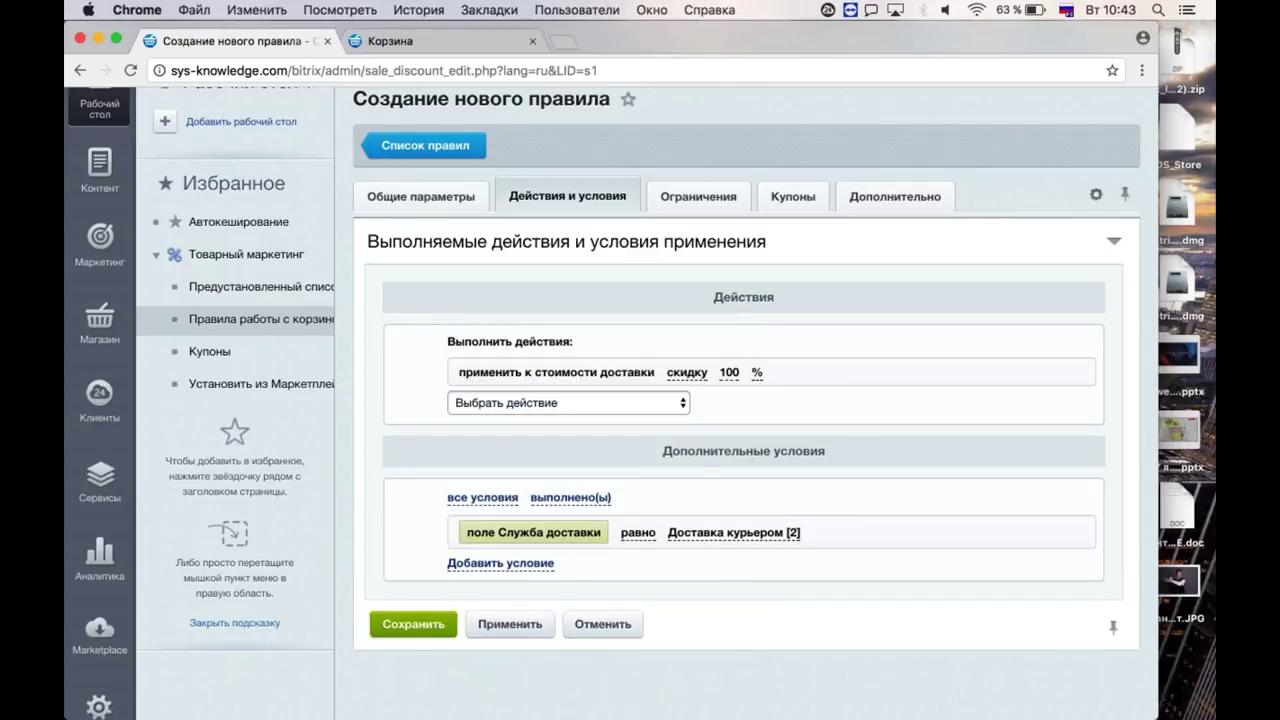
{"action": "left_click", "coordinate": [500, 402]}
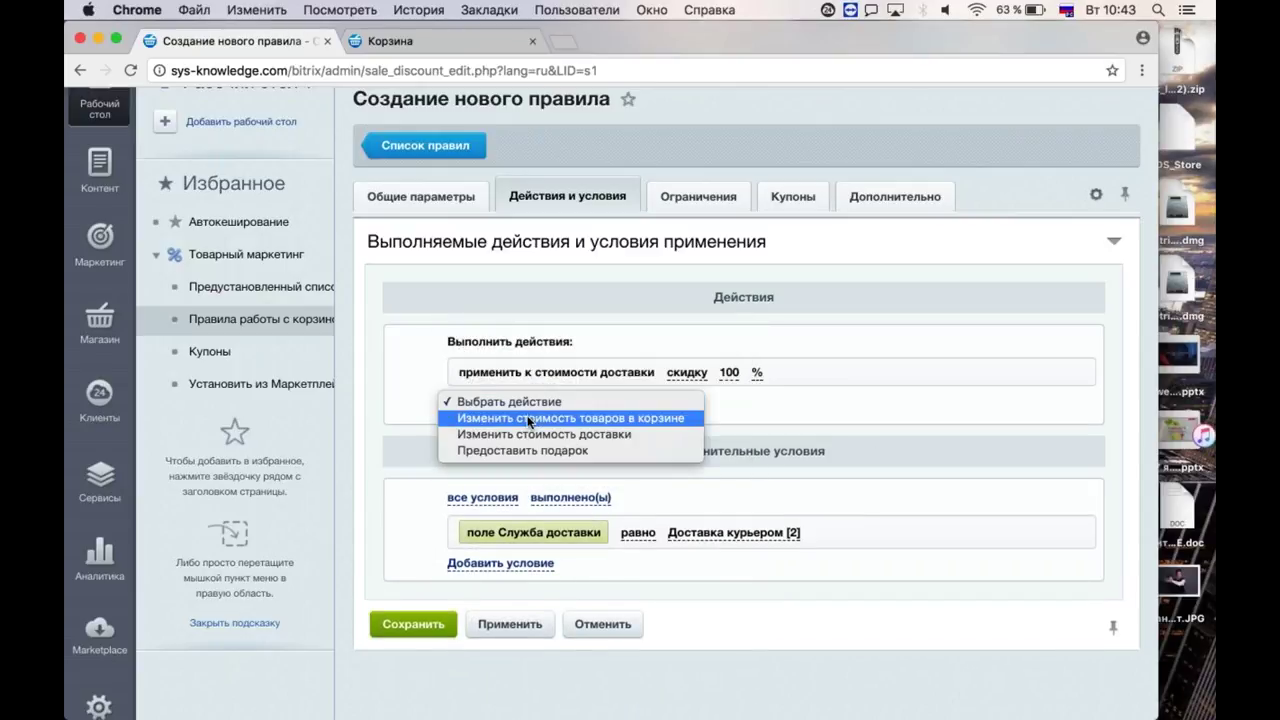
{"action": "left_click", "coordinate": [418, 468]}
{"action": "left_click", "coordinate": [440, 508]}
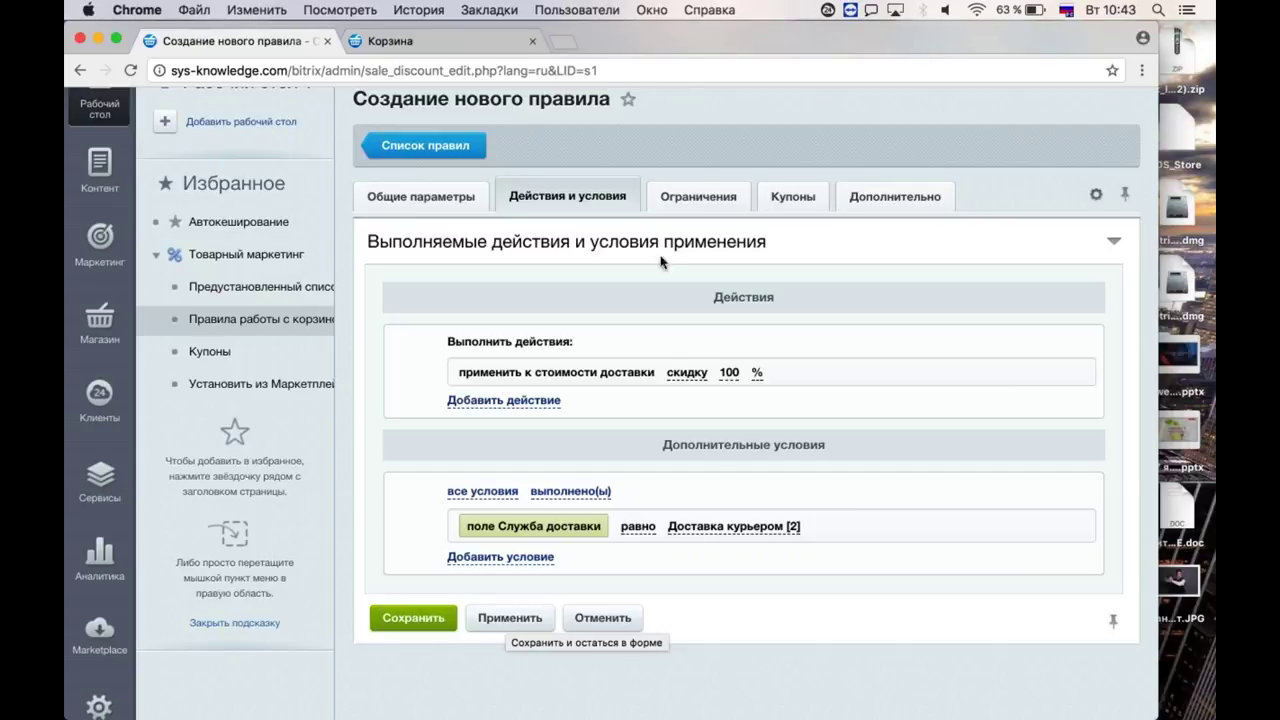
Apply the rule to all user groups from «Администраторы» to «Контент-редакторы» and save it while staying in the form.
{"action": "left_click", "coordinate": [698, 196]}
{"action": "left_click", "coordinate": [736, 299]}
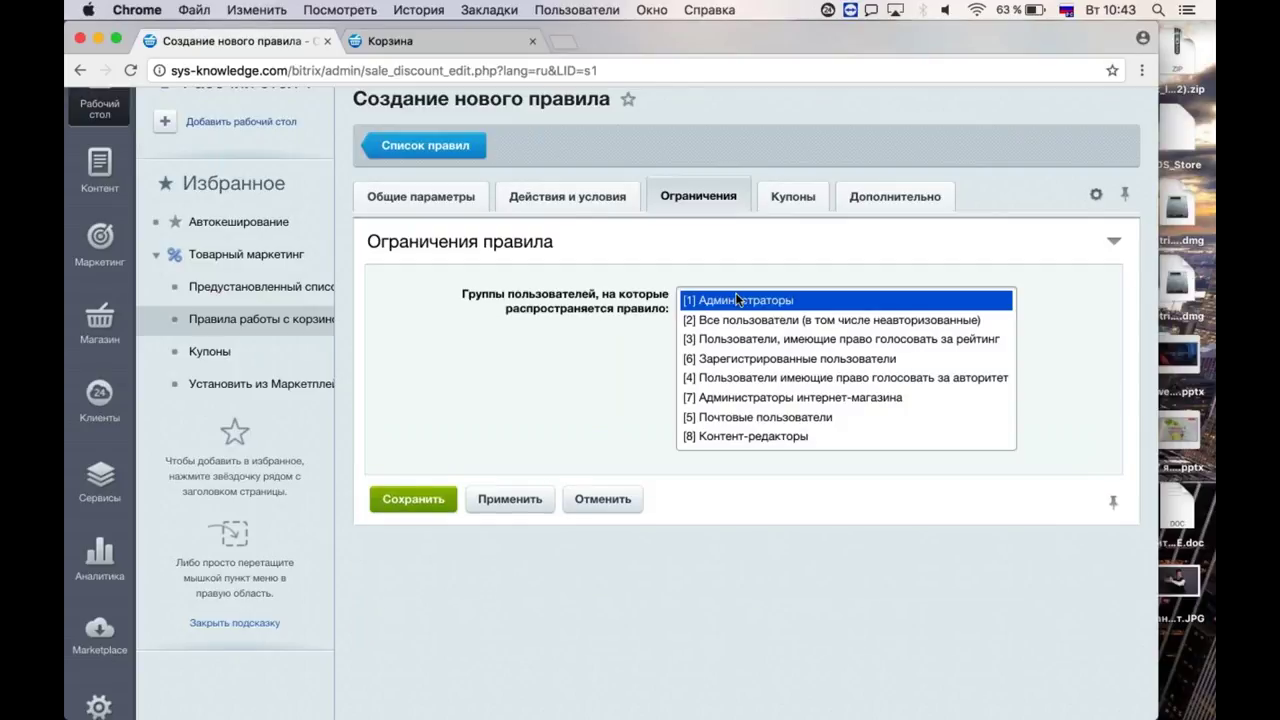
{"action": "left_click", "coordinate": [780, 436], "text": "shift"}
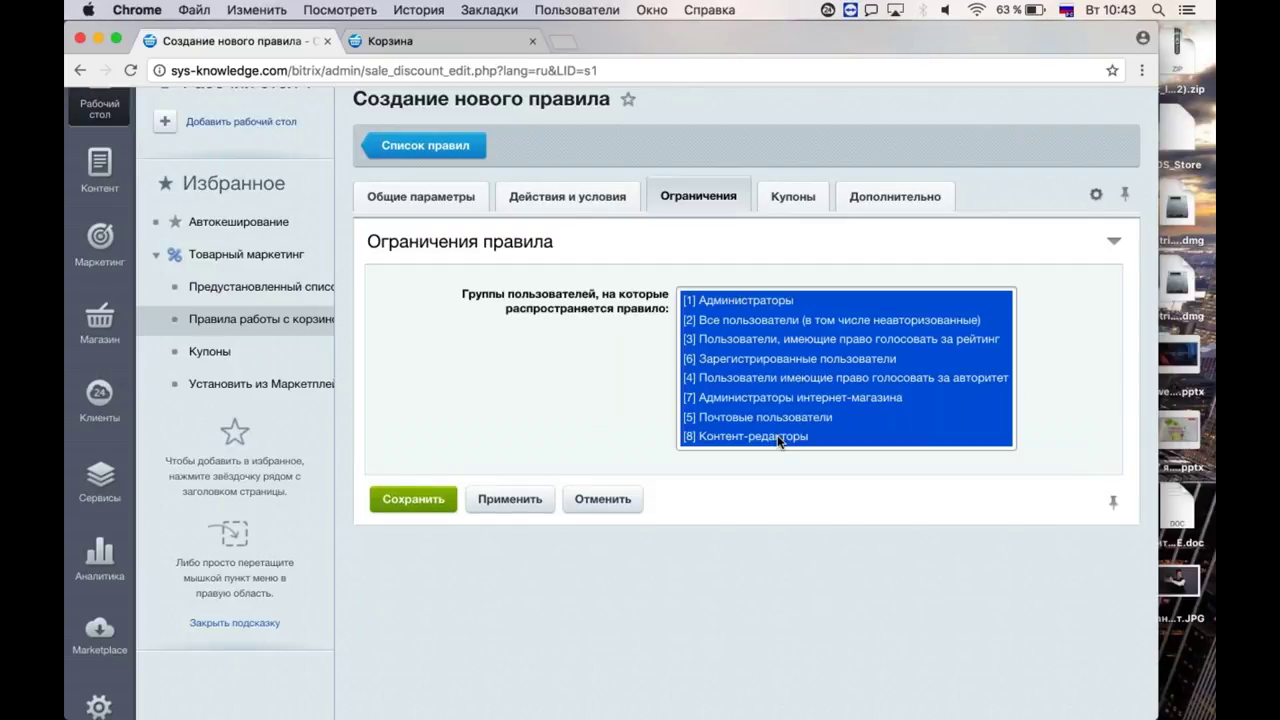
{"action": "left_click", "coordinate": [553, 194]}
{"action": "left_click", "coordinate": [510, 617]}
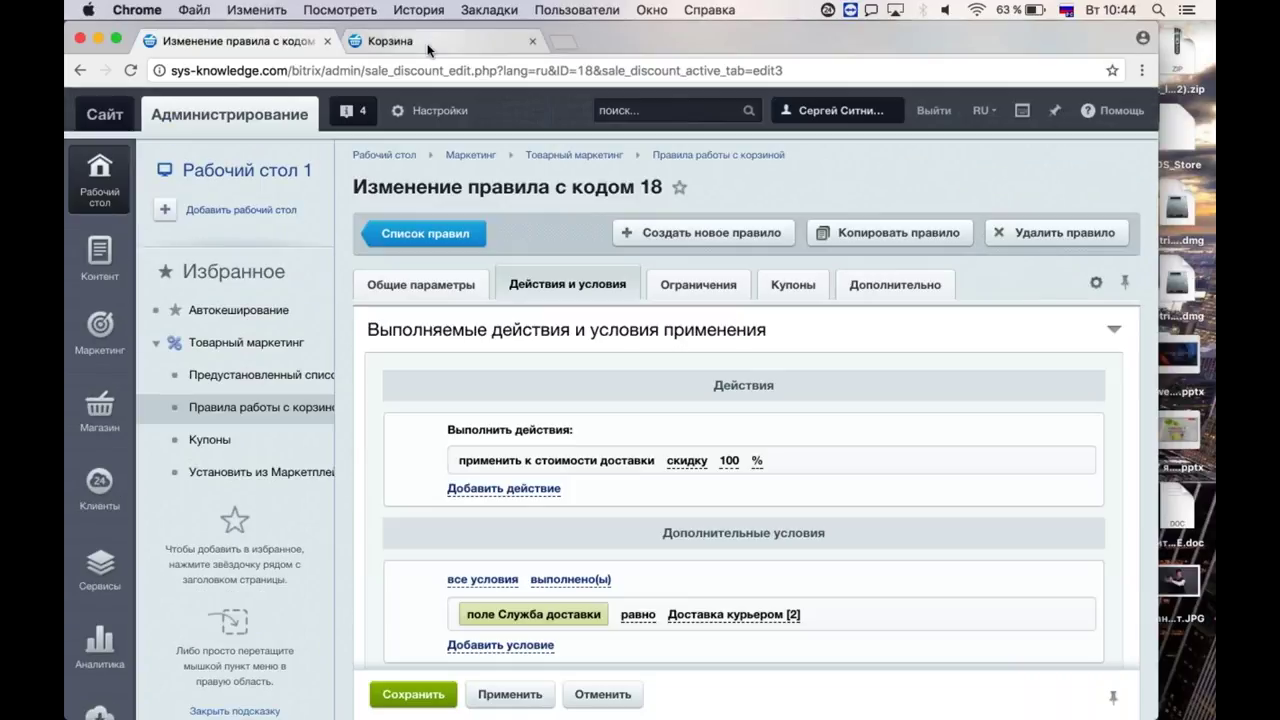
Reload the store cart with the new rule in effect and proceed to checkout.
{"action": "left_click", "coordinate": [390, 40]}
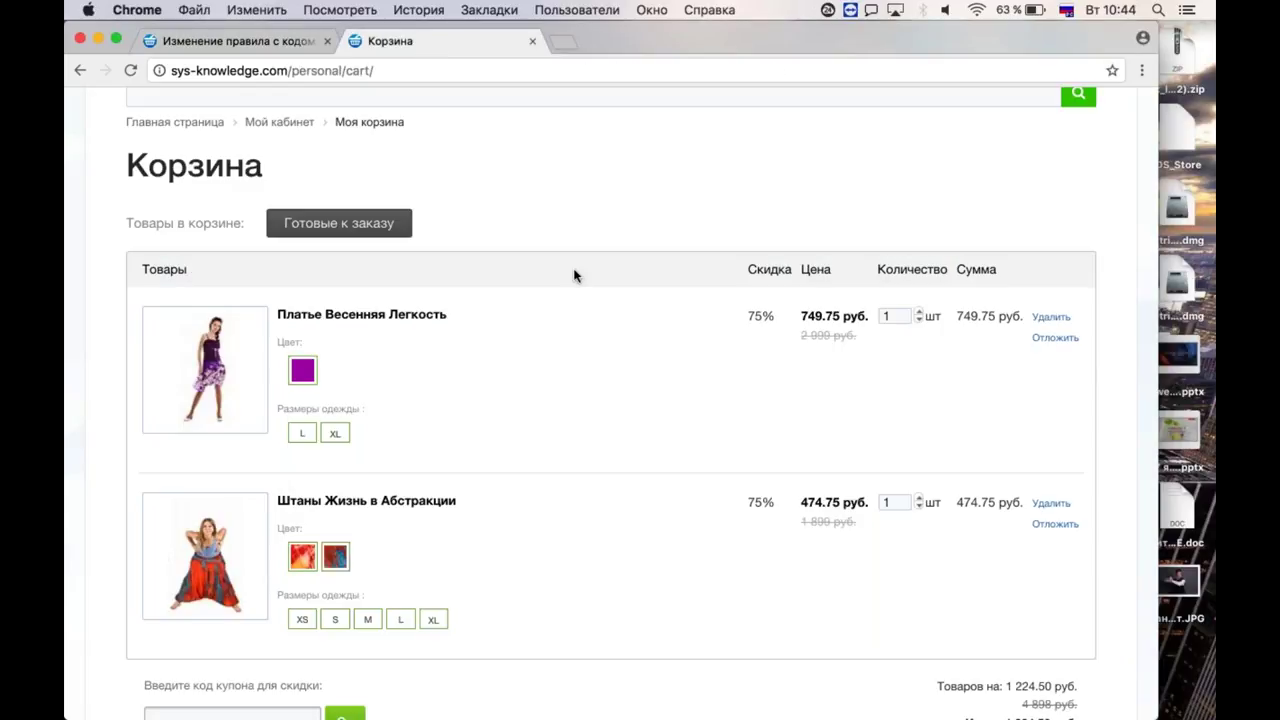
{"action": "scroll", "coordinate": [616, 431], "scroll_direction": "down", "scroll_amount": 2}
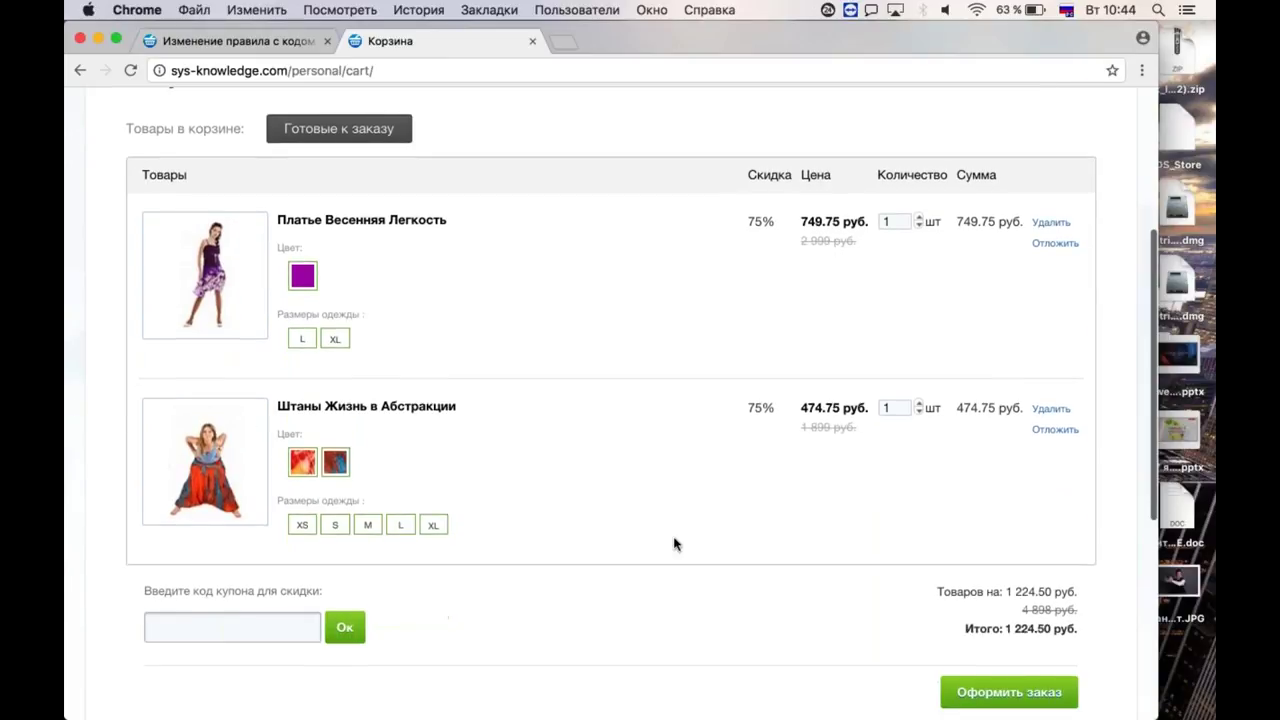
{"action": "key", "text": "super+r"}
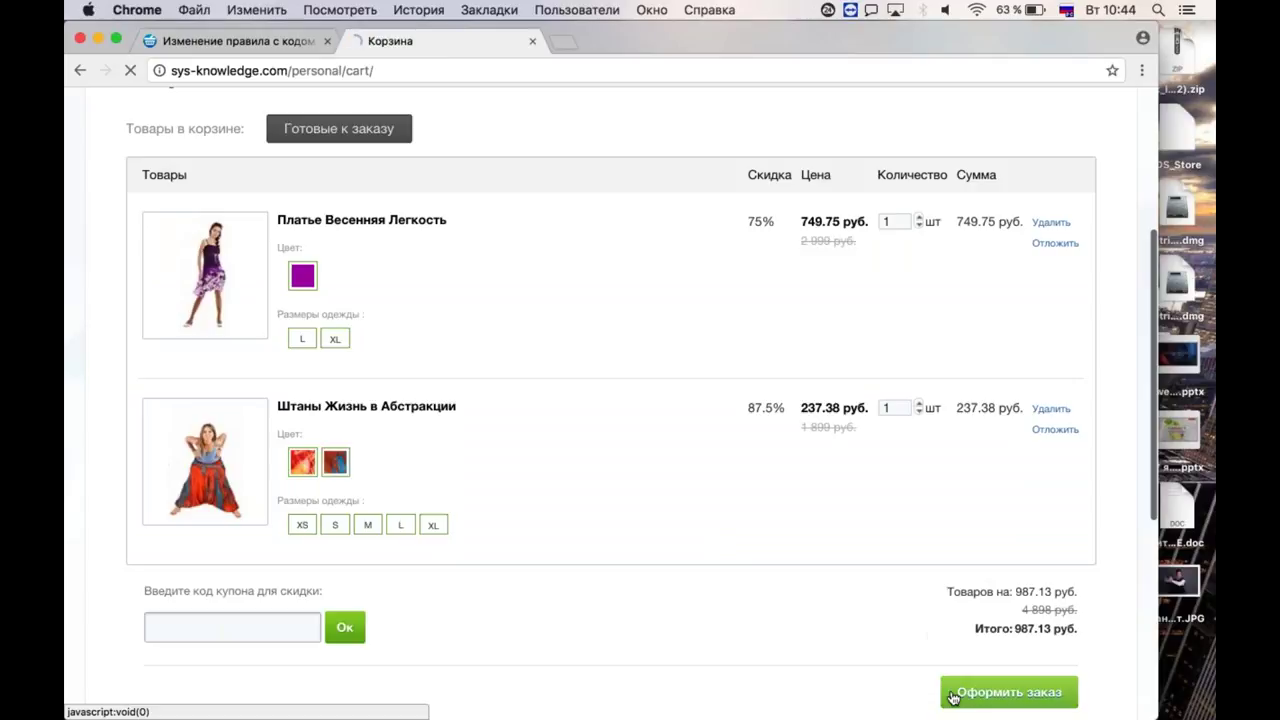
{"action": "left_click", "coordinate": [1008, 692]}
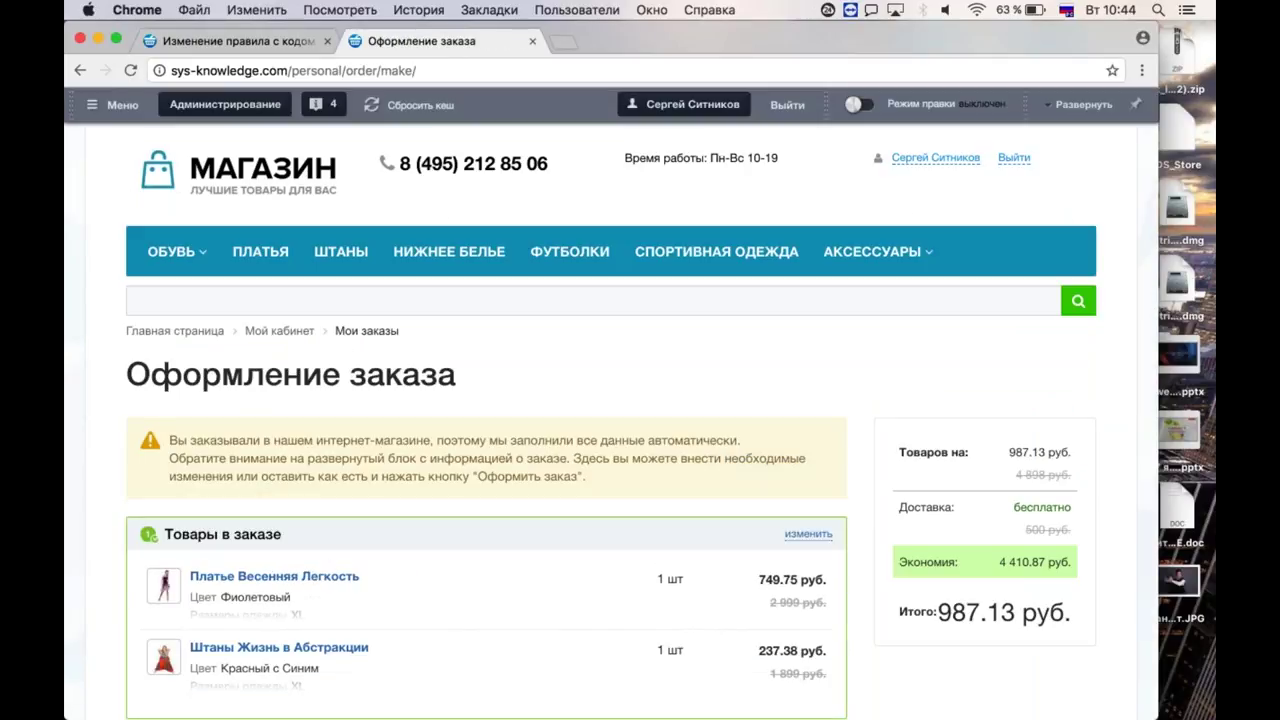
Check the delivery cost in the checkout, trying «Самовывоз» and returning to «Доставка курьером», and look over the payment section.
{"action": "scroll", "coordinate": [612, 404], "scroll_direction": "down", "scroll_amount": 1}
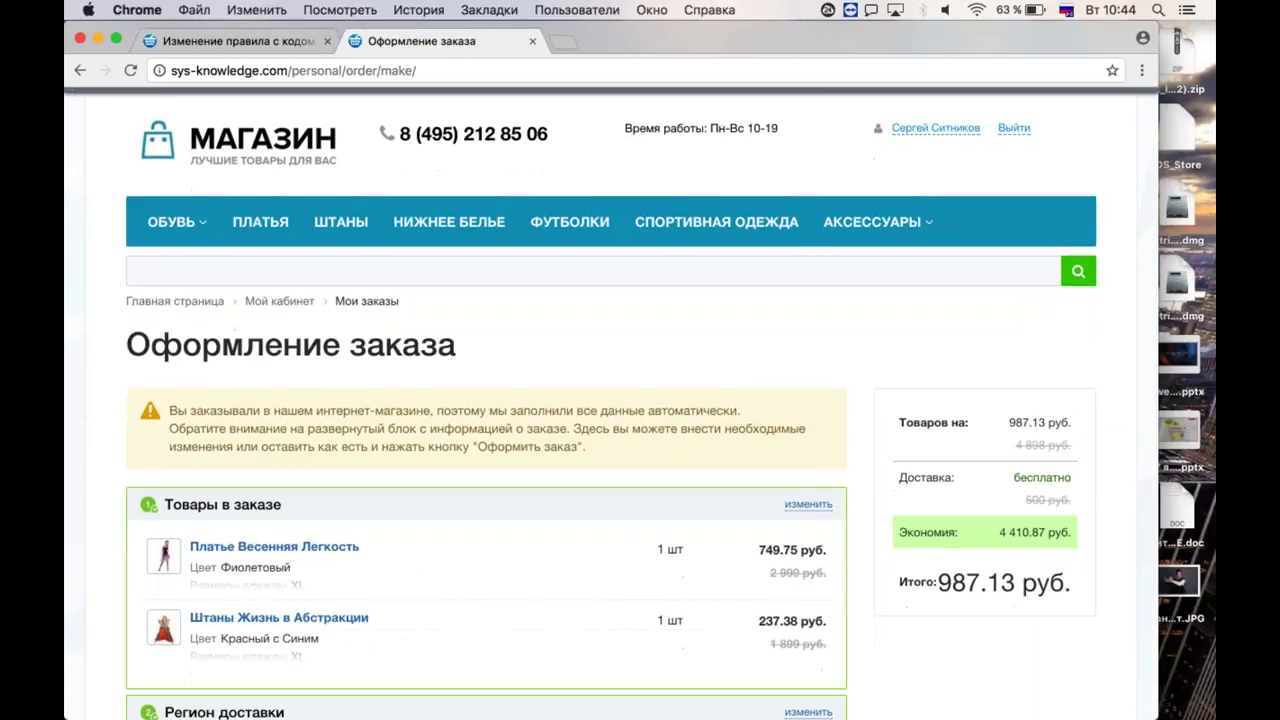
{"action": "scroll", "coordinate": [612, 404], "scroll_direction": "down", "scroll_amount": 1}
{"action": "scroll", "coordinate": [594, 460], "scroll_direction": "down", "scroll_amount": 6}
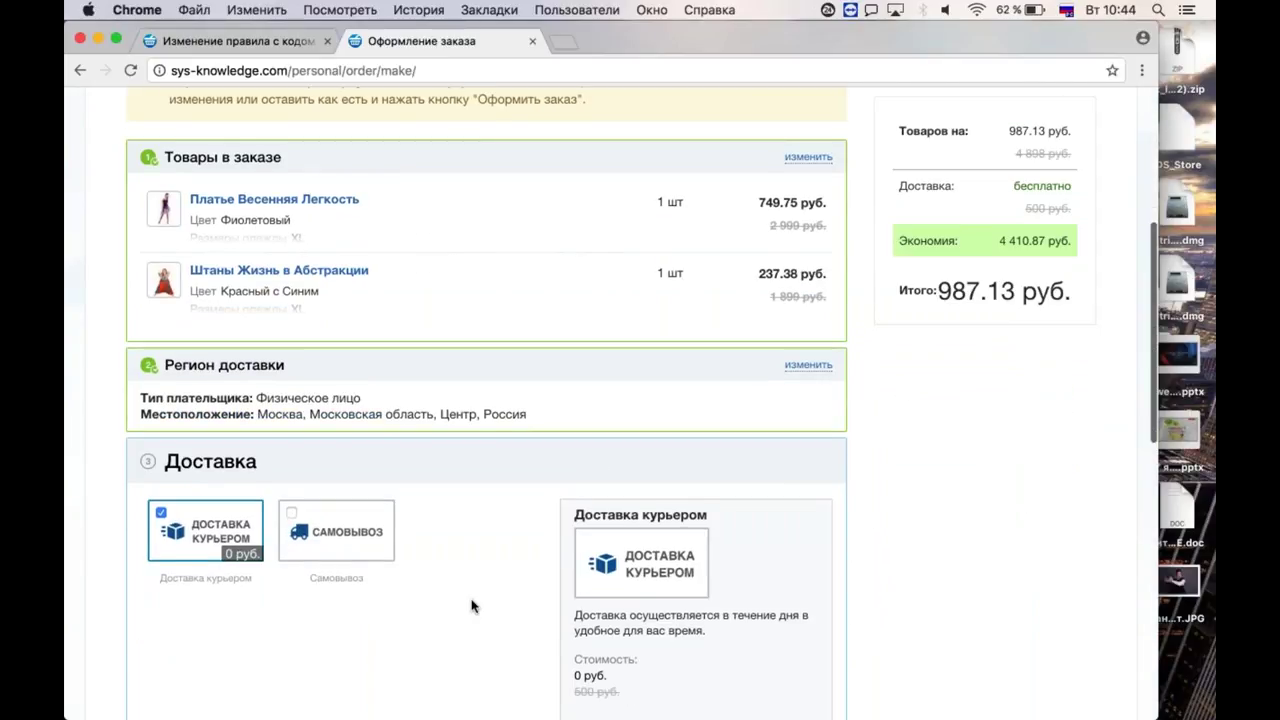
{"action": "scroll", "coordinate": [500, 590], "scroll_direction": "down", "scroll_amount": 1}
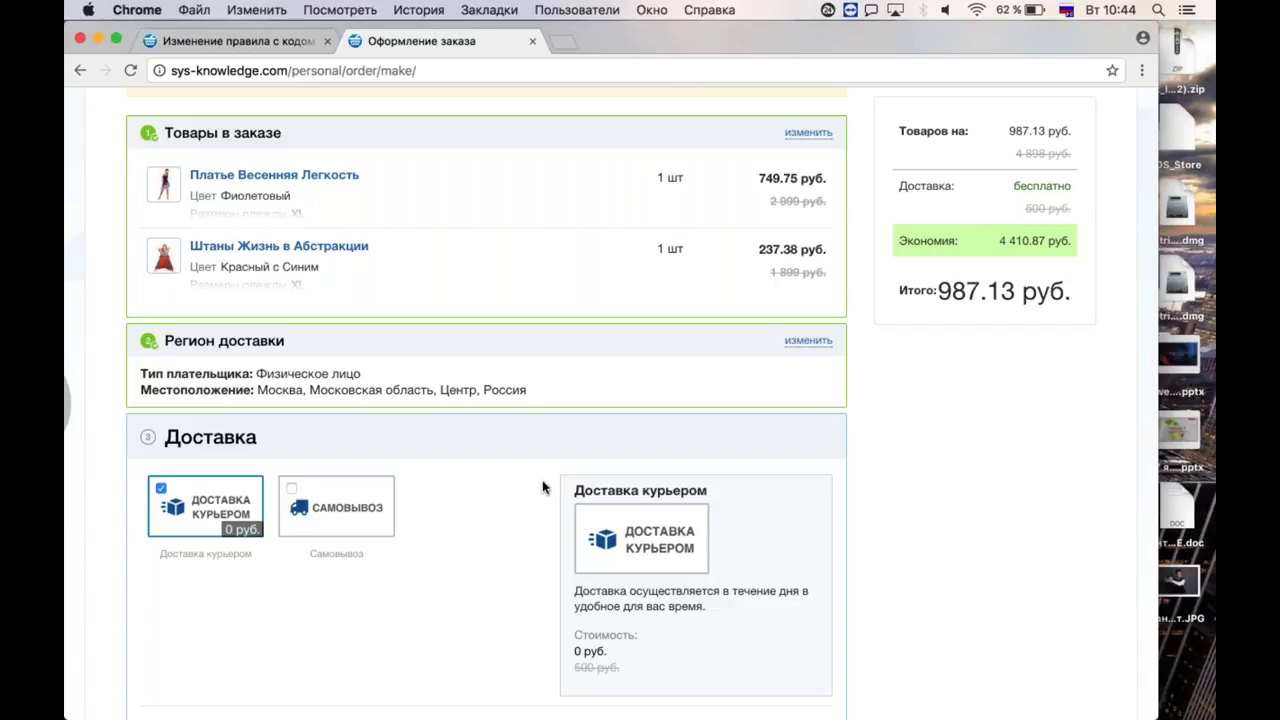
{"action": "scroll", "coordinate": [543, 487], "scroll_direction": "down", "scroll_amount": 2}
{"action": "left_click", "coordinate": [345, 450]}
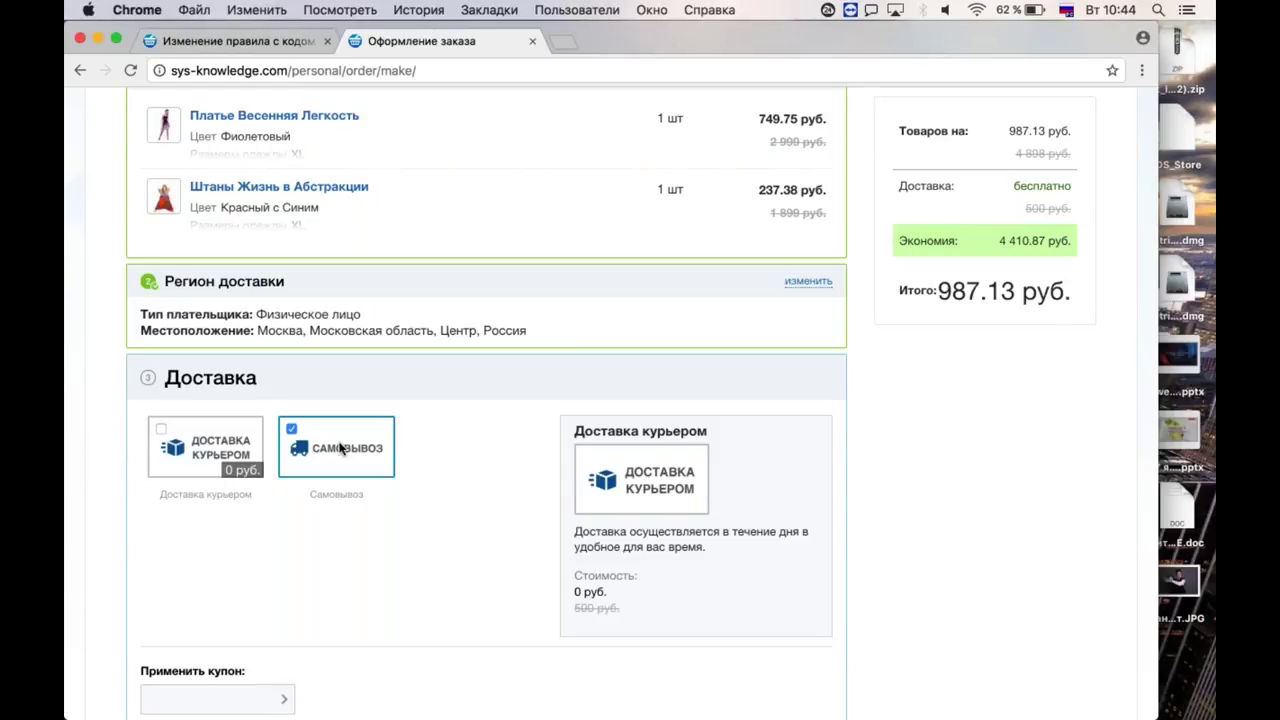
{"action": "left_click", "coordinate": [340, 448]}
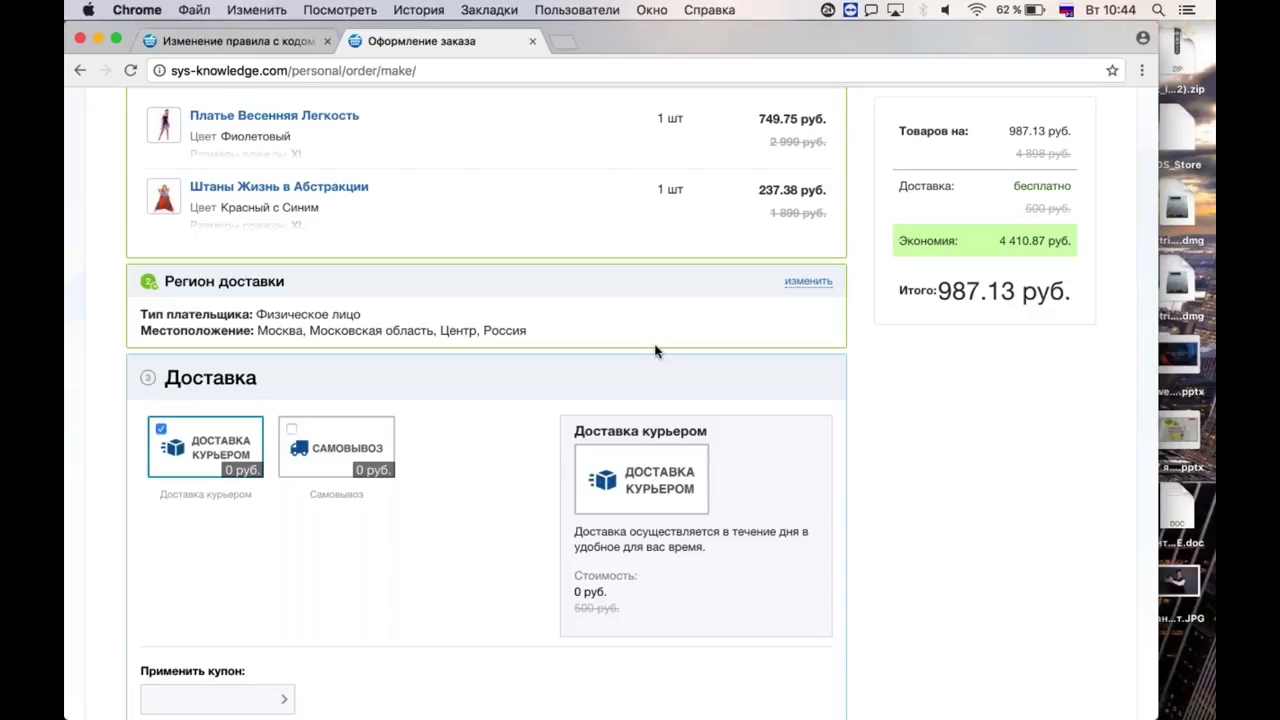
{"action": "scroll", "coordinate": [440, 541], "scroll_direction": "down", "scroll_amount": 1}
{"action": "scroll", "coordinate": [440, 541], "scroll_direction": "down", "scroll_amount": 3}
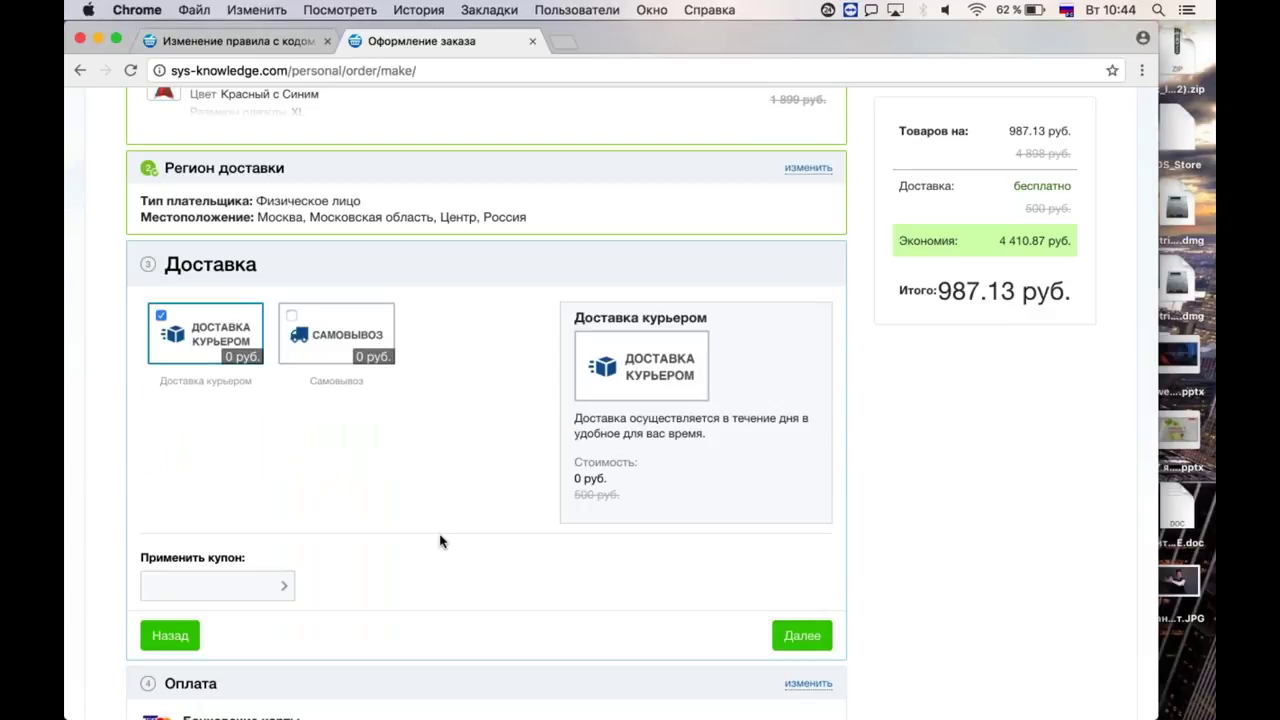
{"action": "scroll", "coordinate": [440, 541], "scroll_direction": "down", "scroll_amount": 2}
{"action": "scroll", "coordinate": [440, 541], "scroll_direction": "down", "scroll_amount": 5}
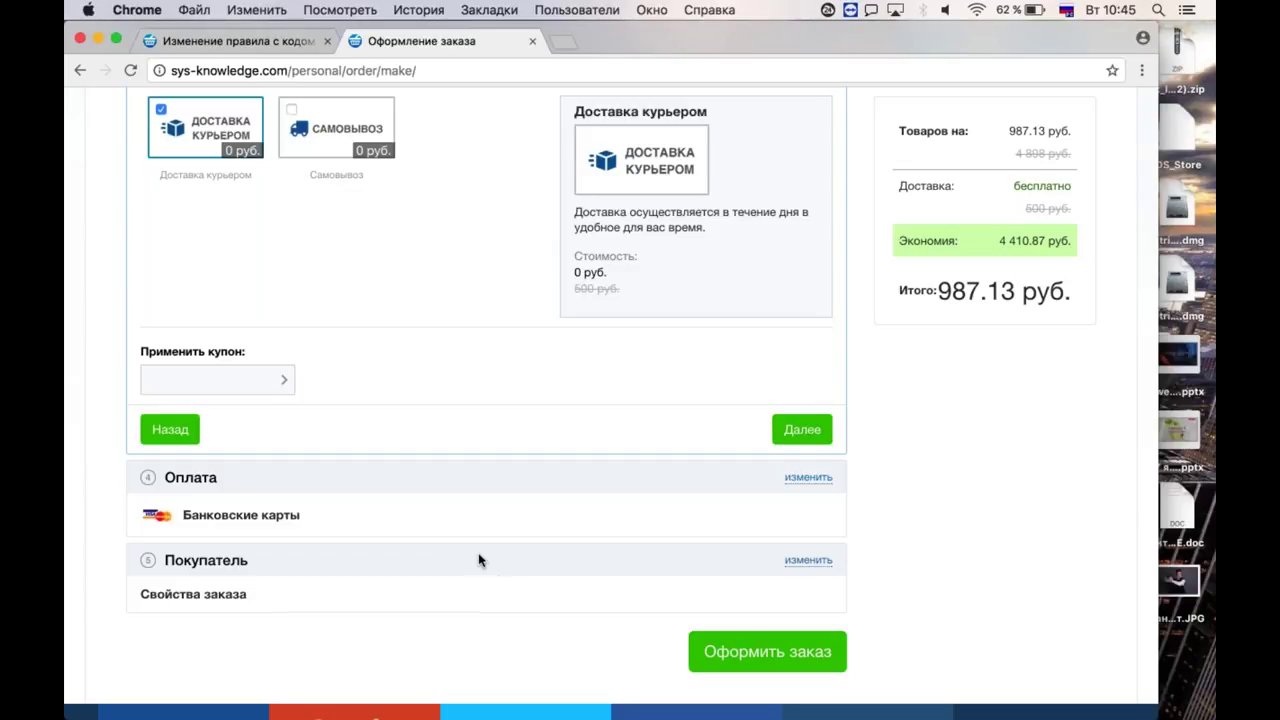
Return to the delivery discount rule and add a «Платежная система» condition alongside the delivery service condition.
{"action": "left_click", "coordinate": [268, 46]}
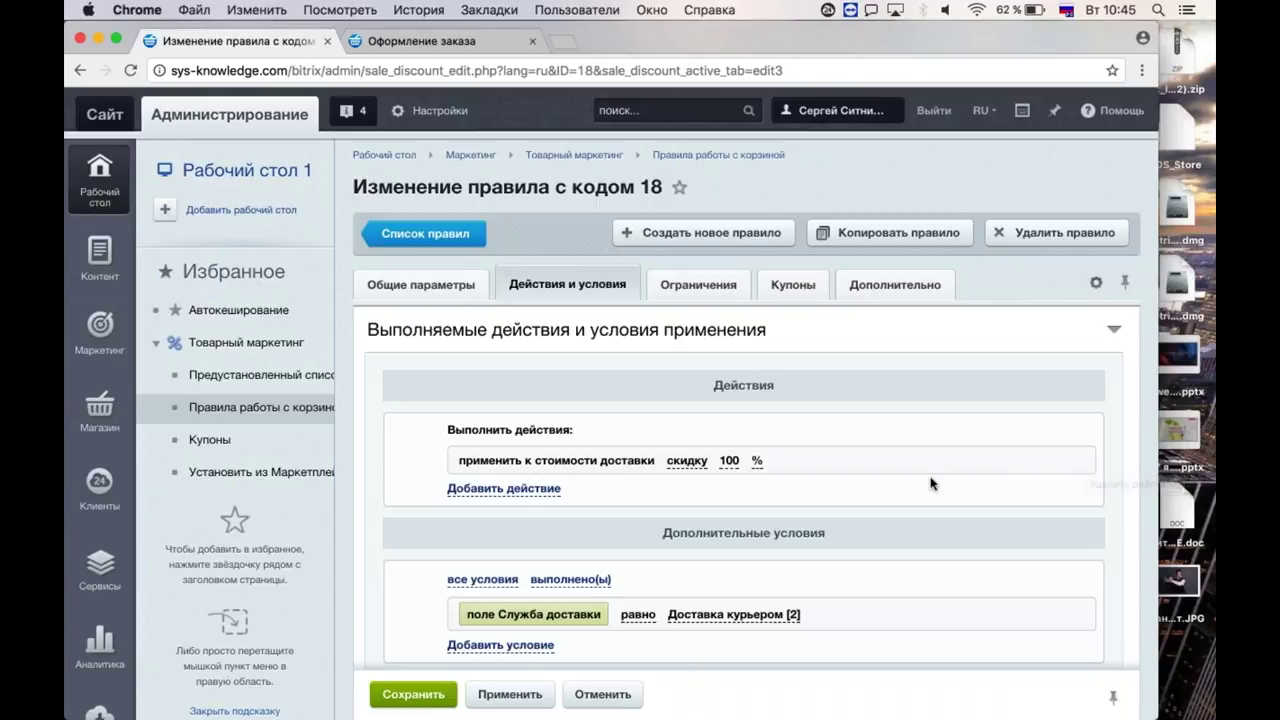
{"action": "scroll", "coordinate": [930, 484], "scroll_direction": "down", "scroll_amount": 1}
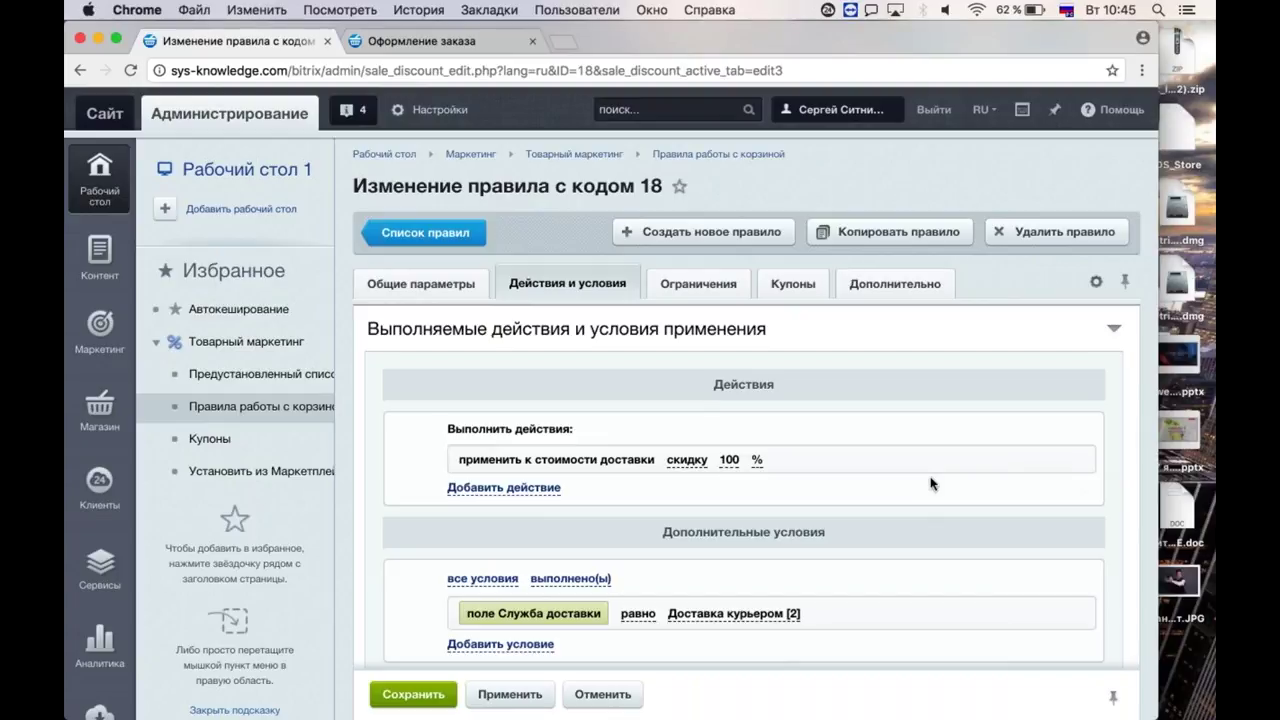
{"action": "scroll", "coordinate": [930, 484], "scroll_direction": "down", "scroll_amount": 2}
{"action": "left_click", "coordinate": [500, 598]}
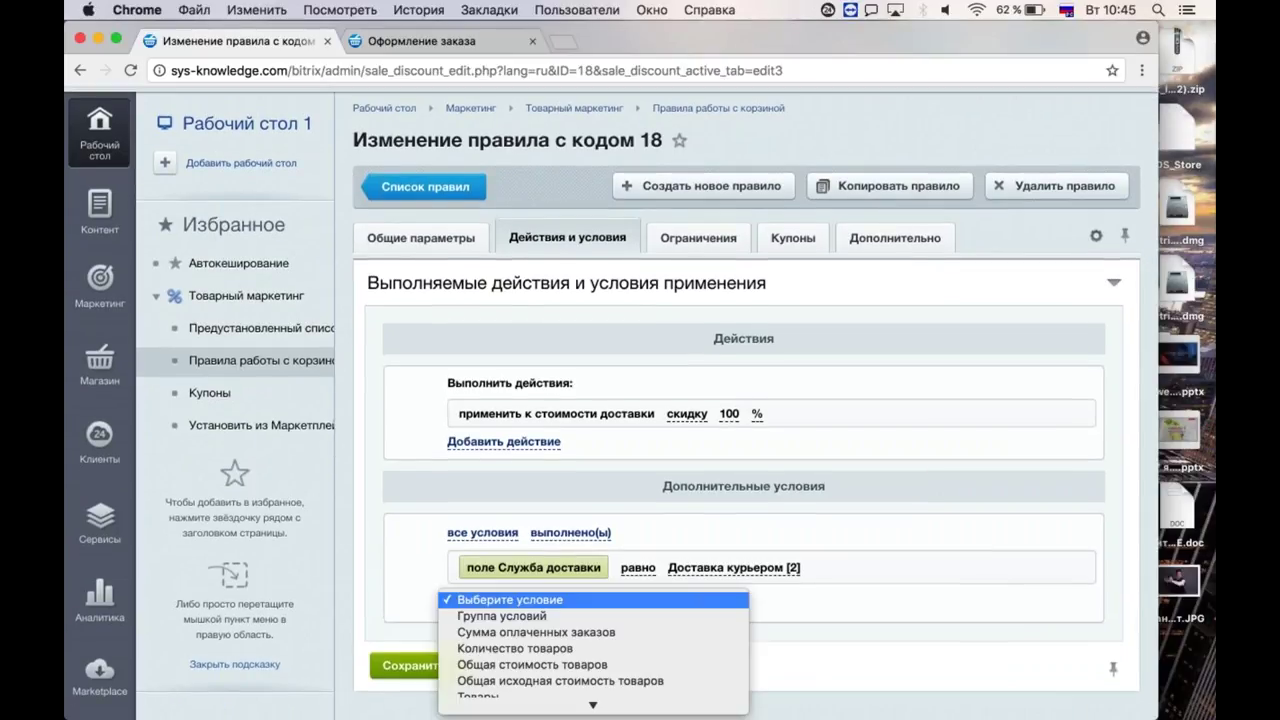
{"action": "key", "text": "Down"}
{"action": "key", "text": "Down"}
{"action": "key", "text": "Down"}
{"action": "key", "text": "Down"}
{"action": "key", "text": "Down"}
{"action": "key", "text": "Down"}
{"action": "key", "text": "Down"}
{"action": "key", "text": "Down"}
{"action": "key", "text": "Down"}
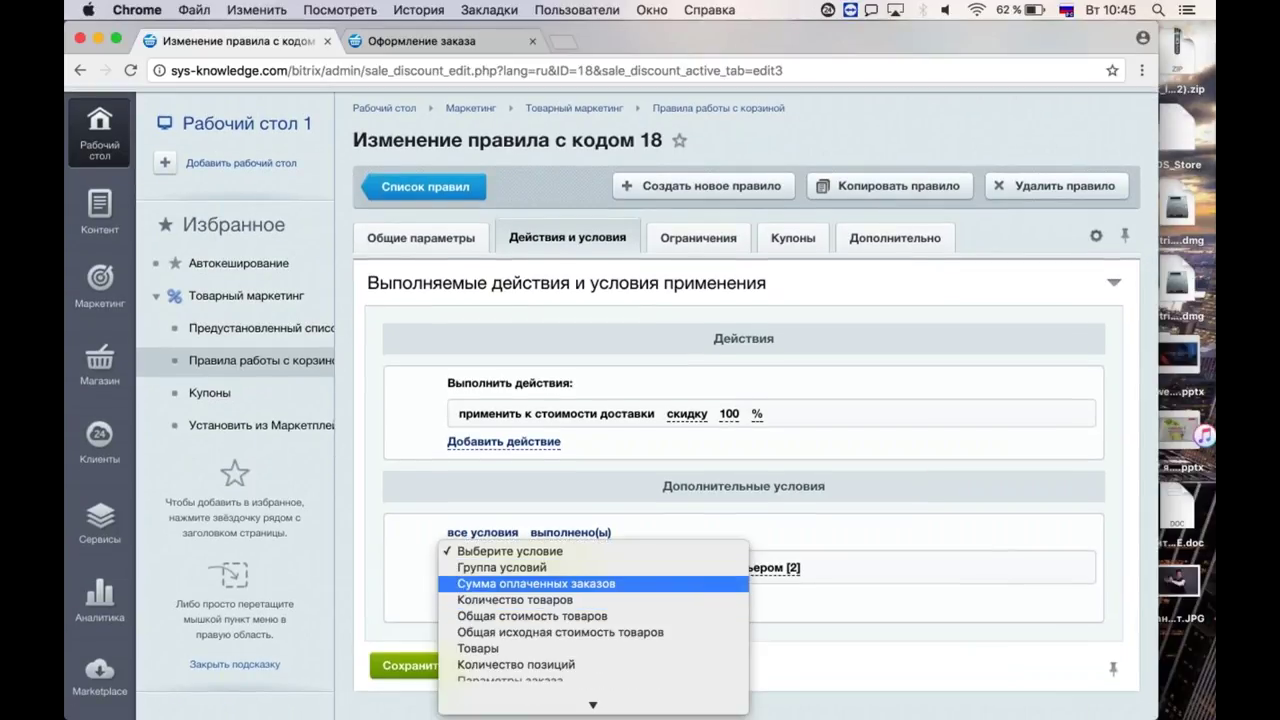
{"action": "key", "text": "Down"}
{"action": "key", "text": "Return"}
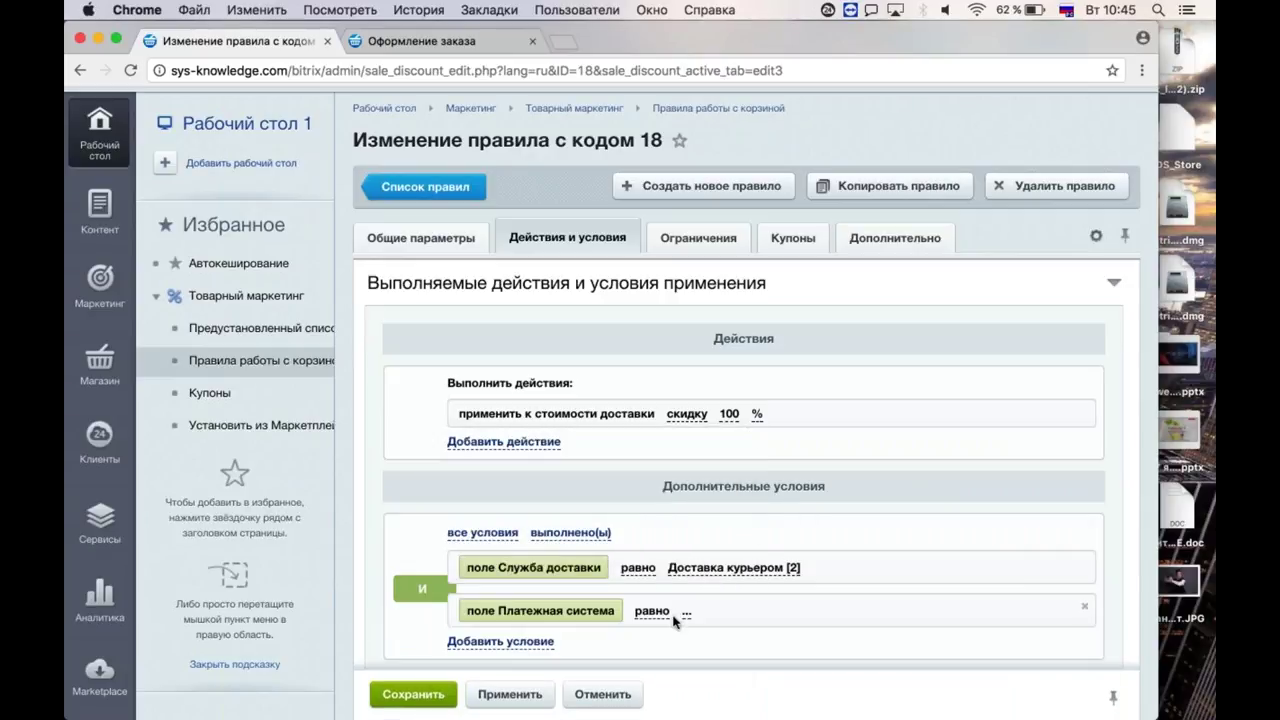
Set the payment system condition to «Наличные курьеру [1]».
{"action": "left_click", "coordinate": [680, 622]}
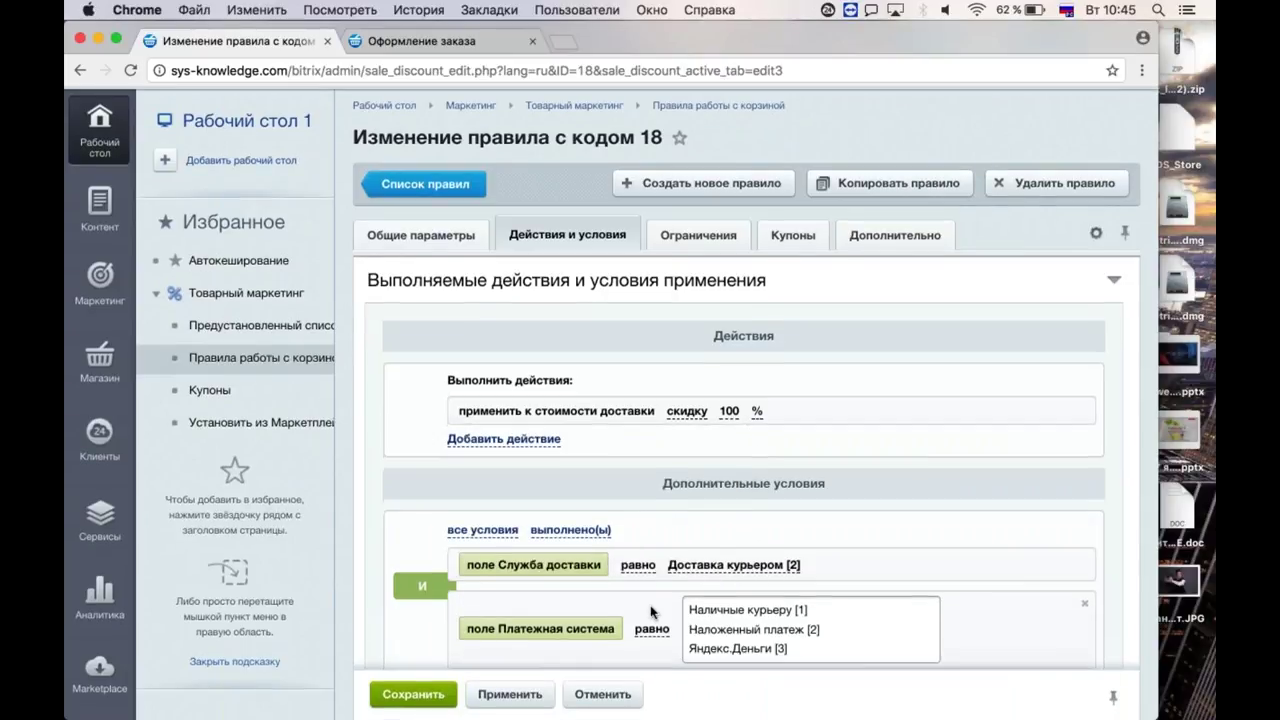
{"action": "scroll", "coordinate": [690, 620], "scroll_direction": "down", "scroll_amount": 2}
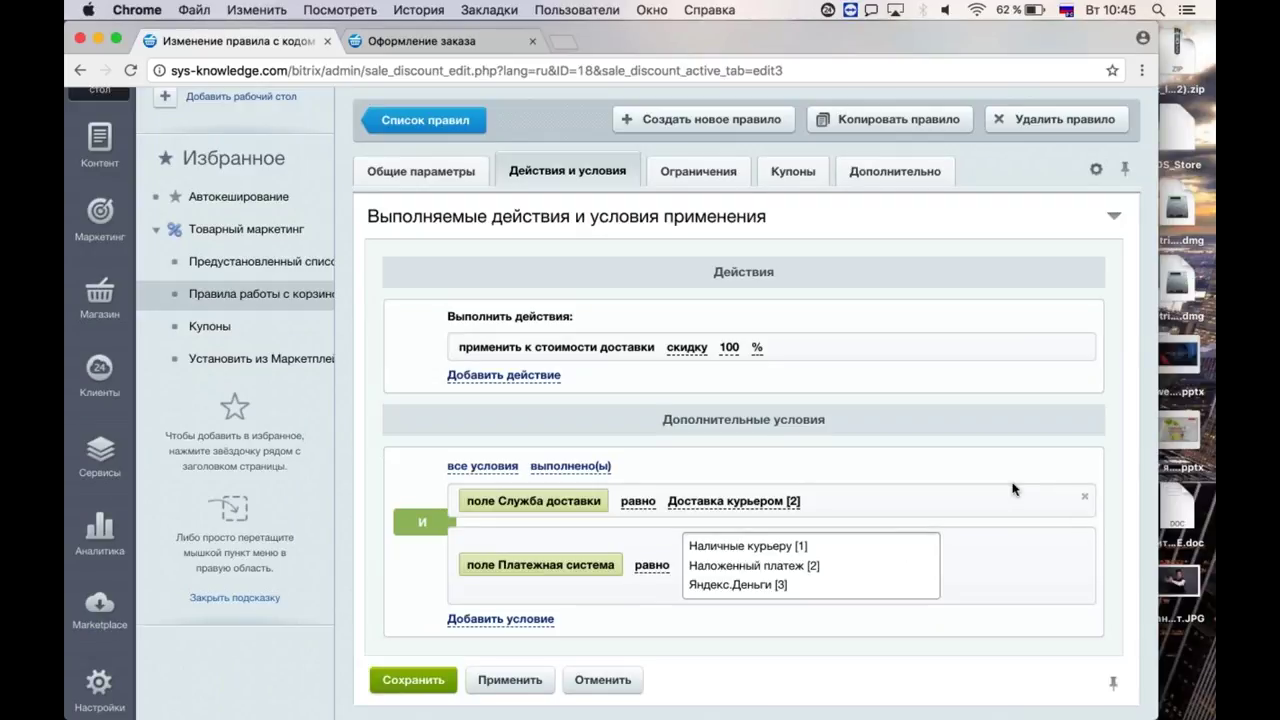
{"action": "left_click", "coordinate": [795, 548]}
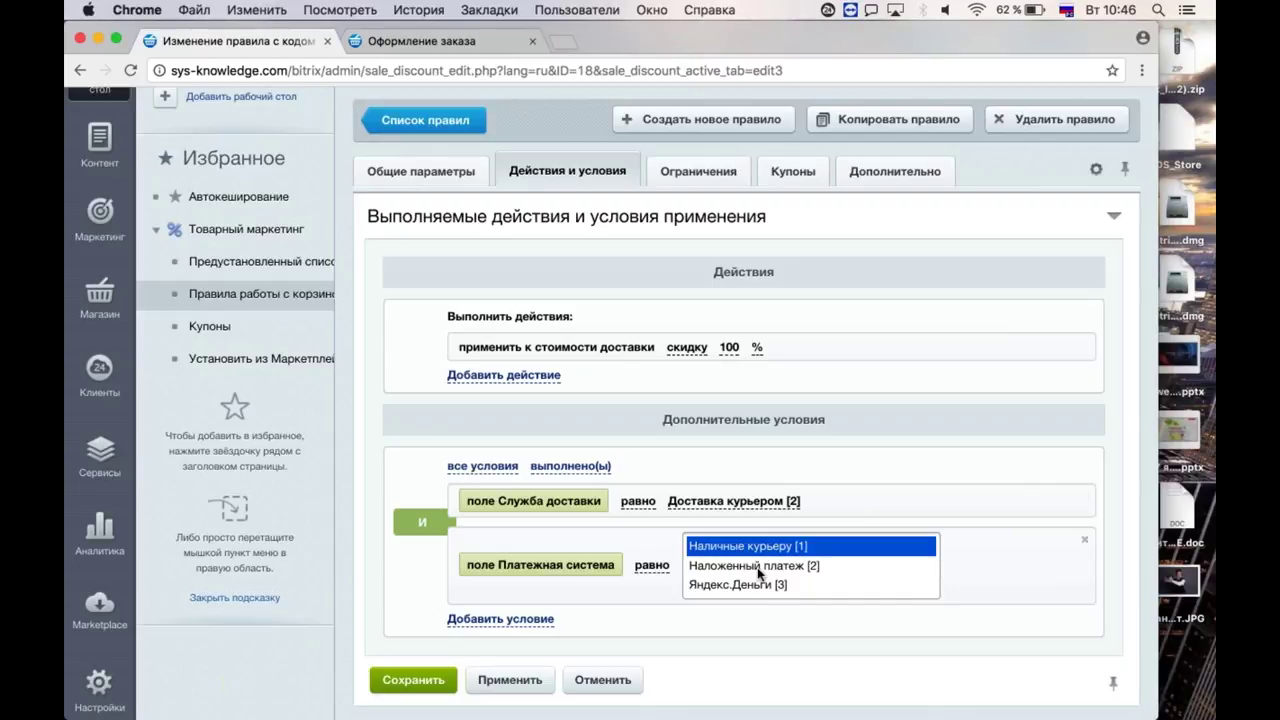
Change the payment system condition to «Яндекс.Деньги [3]», remove the delivery discount action and look through the available action types.
{"action": "left_click", "coordinate": [732, 585]}
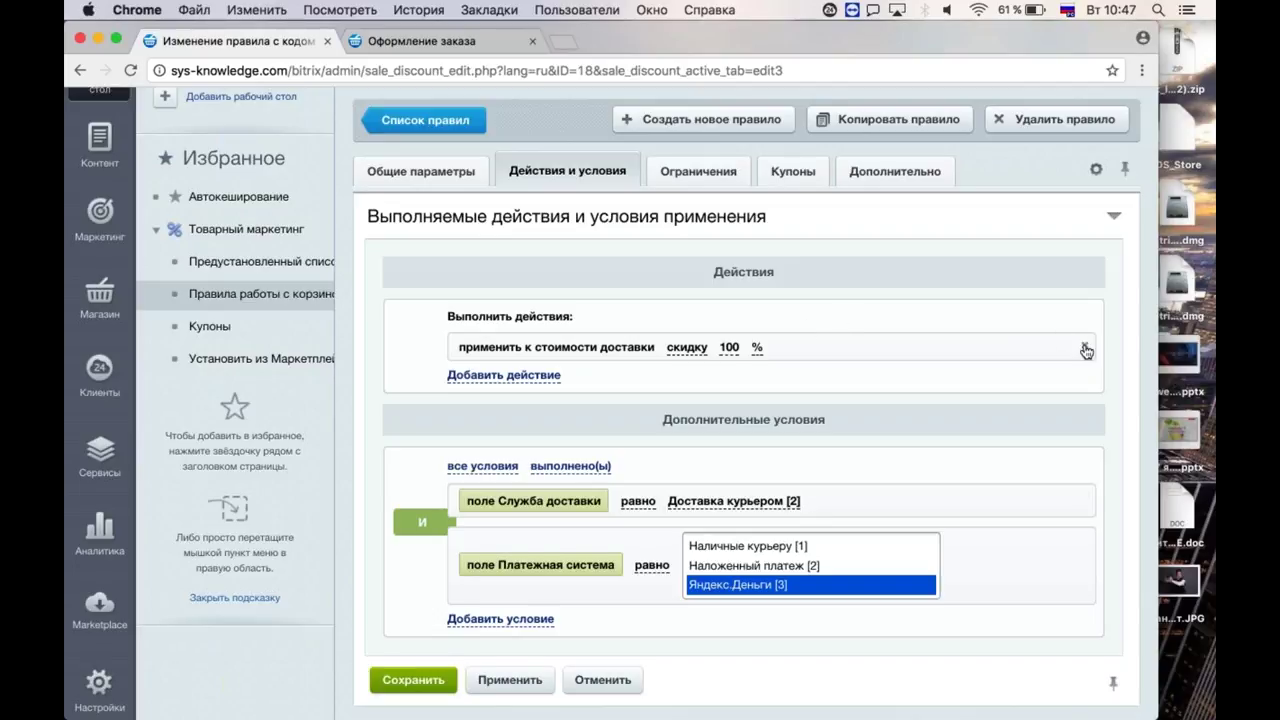
{"action": "left_click", "coordinate": [1084, 345]}
{"action": "left_click", "coordinate": [505, 343]}
{"action": "left_click", "coordinate": [513, 348]}
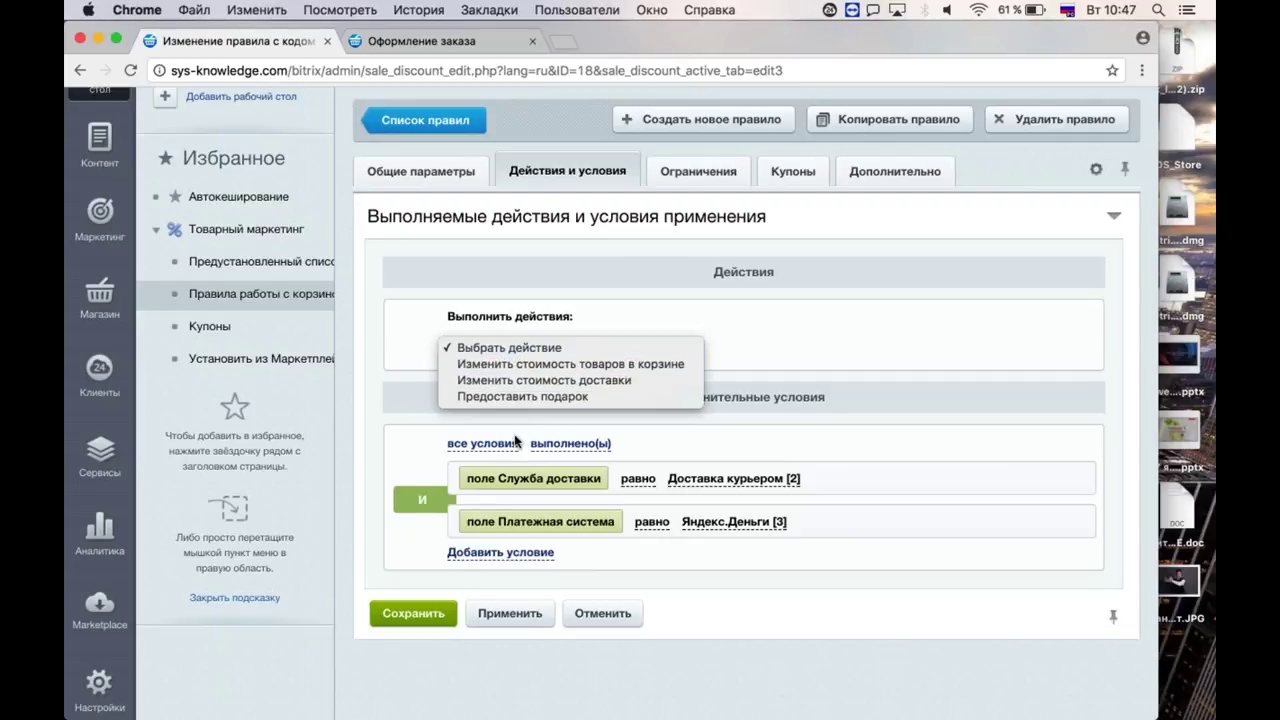
{"action": "left_click", "coordinate": [690, 316]}
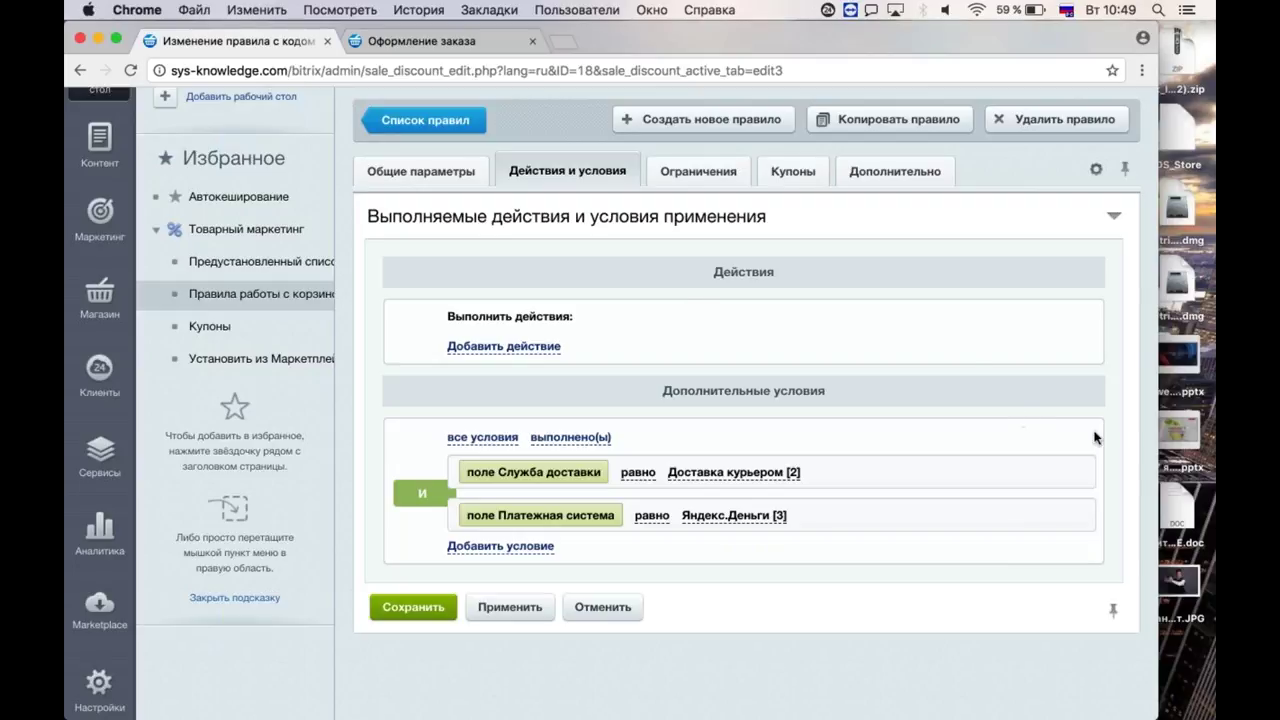
Delete the delivery discount rule and filter the basket rule list by «Активность: да».
{"action": "left_click", "coordinate": [1036, 130]}
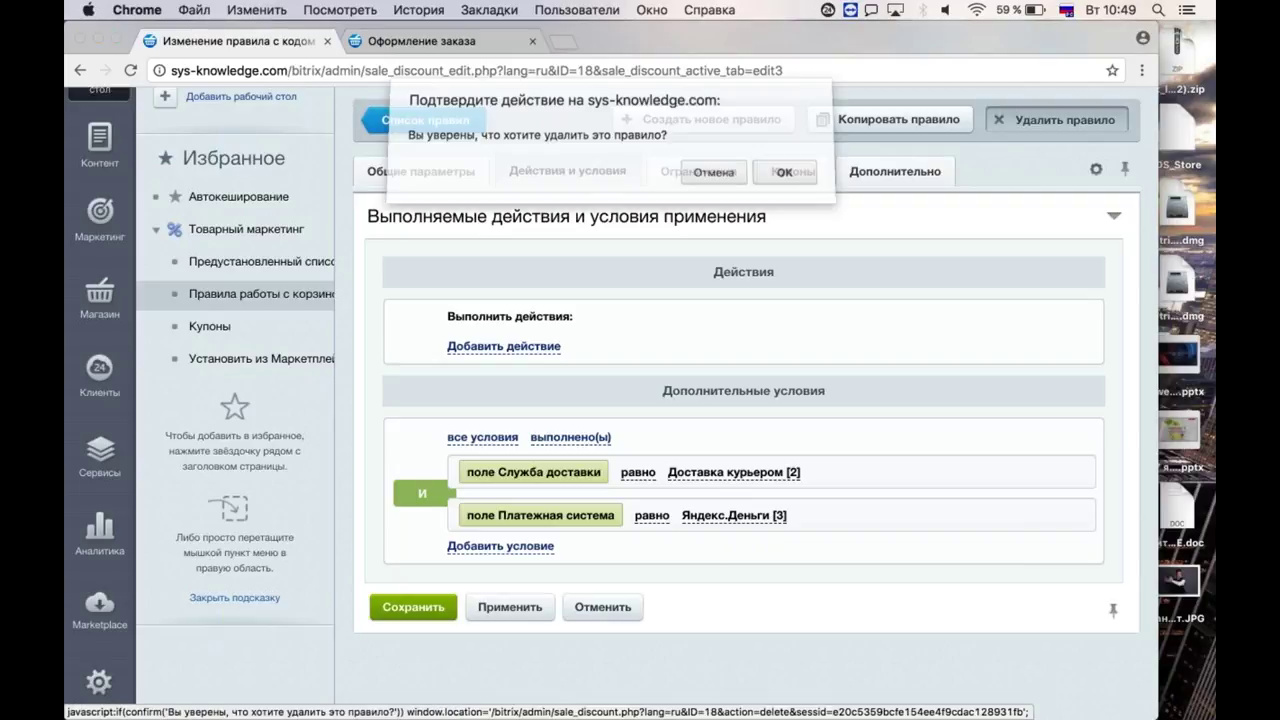
{"action": "left_click", "coordinate": [810, 178]}
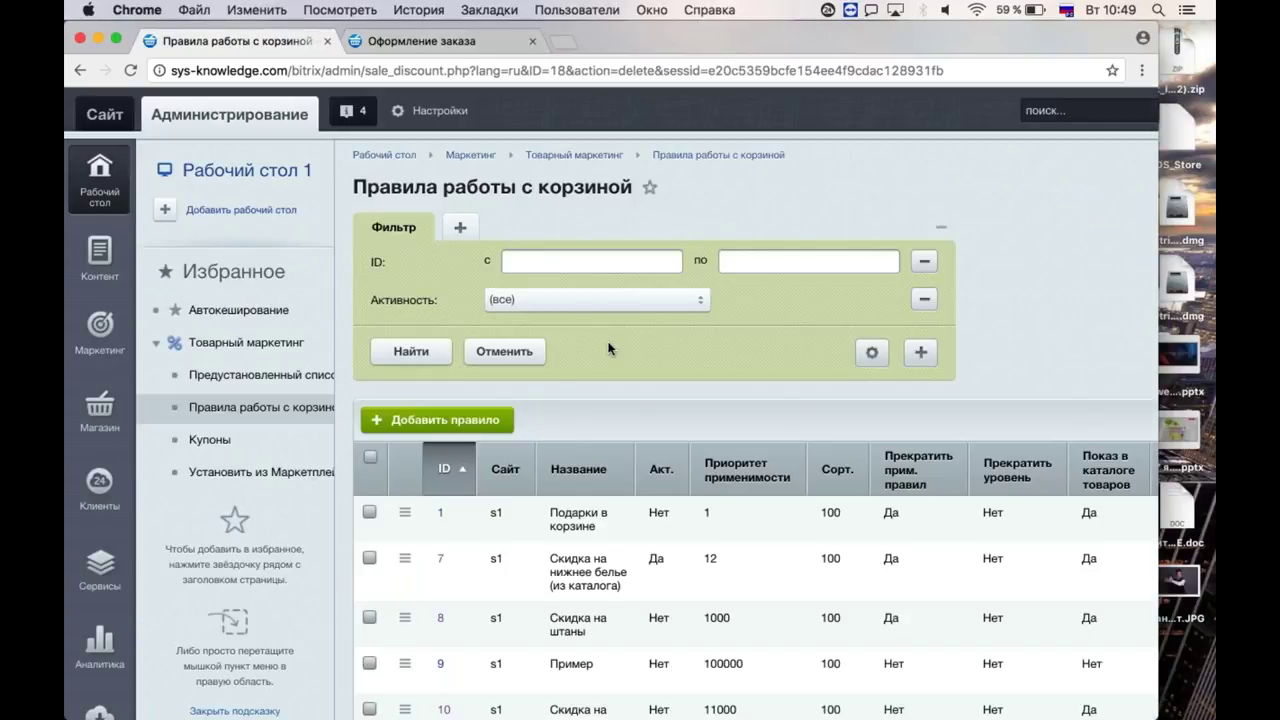
{"action": "scroll", "coordinate": [609, 348], "scroll_direction": "down", "scroll_amount": 3}
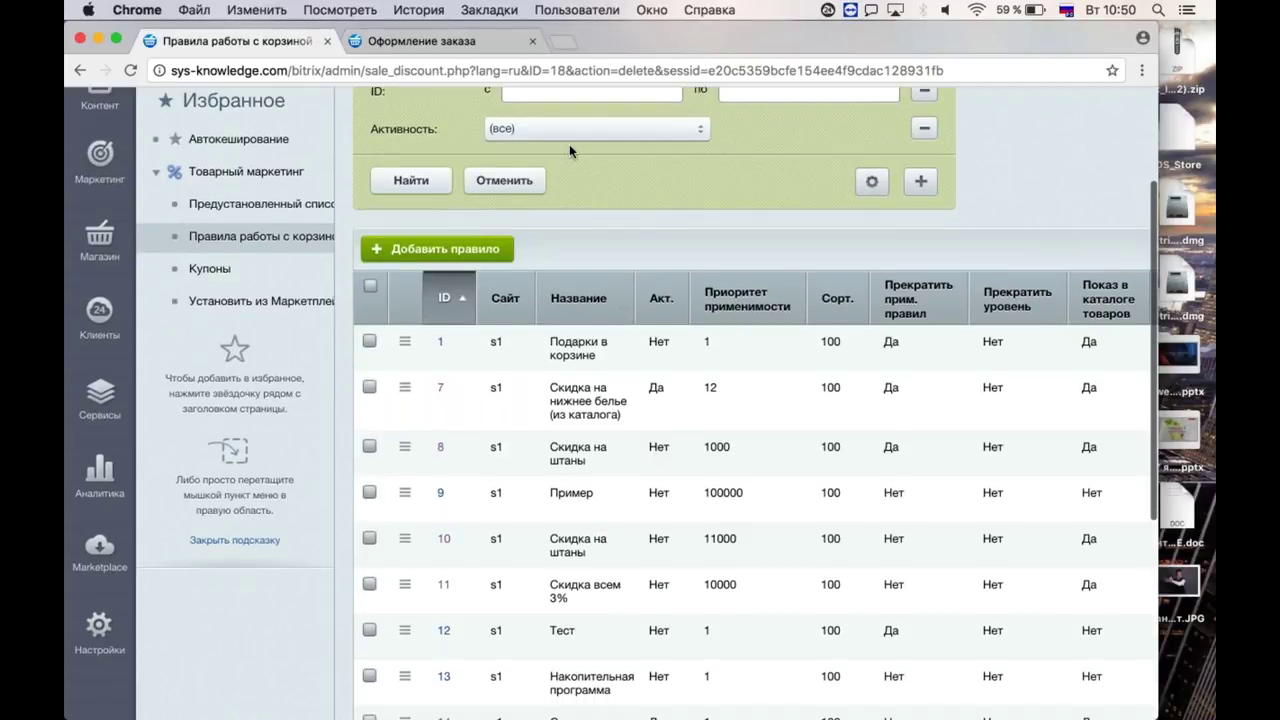
{"action": "left_click", "coordinate": [569, 145]}
{"action": "left_click", "coordinate": [586, 141]}
{"action": "left_click", "coordinate": [412, 180]}
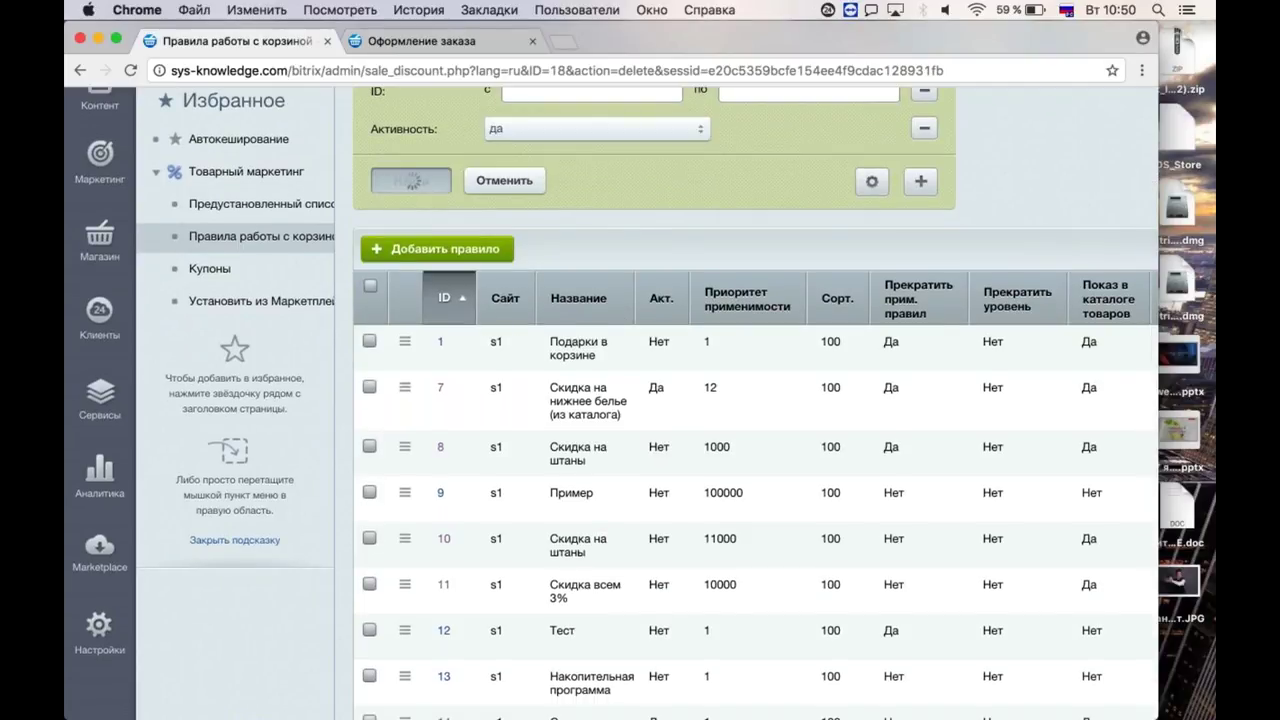
Apply the «активировать» action to all rules in the filtered list.
{"action": "left_click", "coordinate": [369, 289]}
{"action": "left_click", "coordinate": [566, 510]}
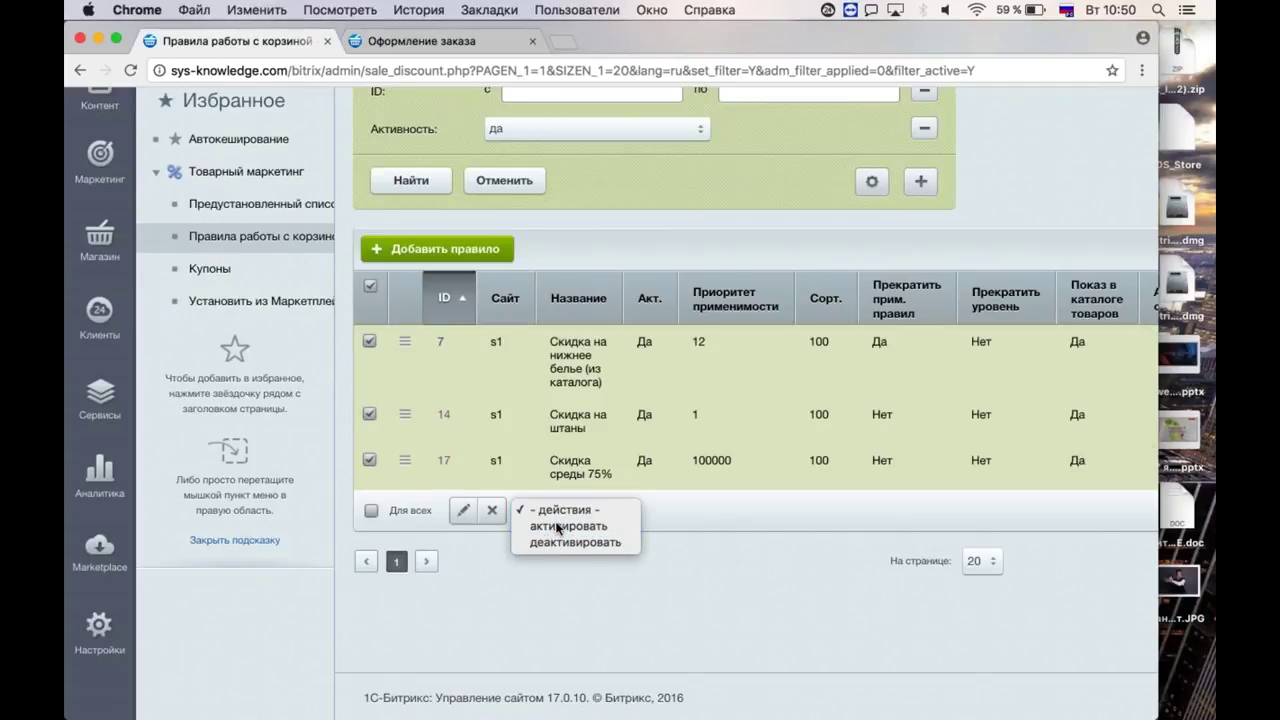
{"action": "left_click", "coordinate": [557, 527]}
{"action": "left_click", "coordinate": [652, 511]}
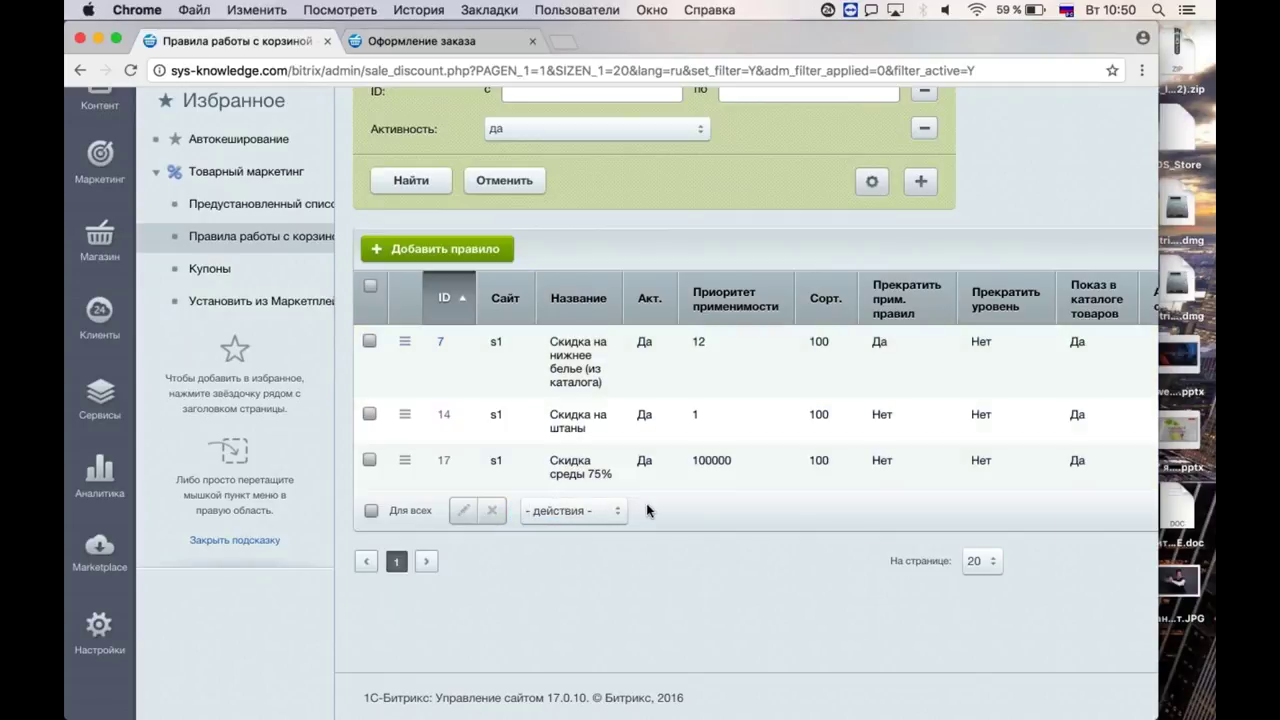
Deactivate all the active basket rules in the filtered list with the «деактивировать» action.
{"action": "left_click", "coordinate": [590, 512]}
{"action": "left_click", "coordinate": [556, 542]}
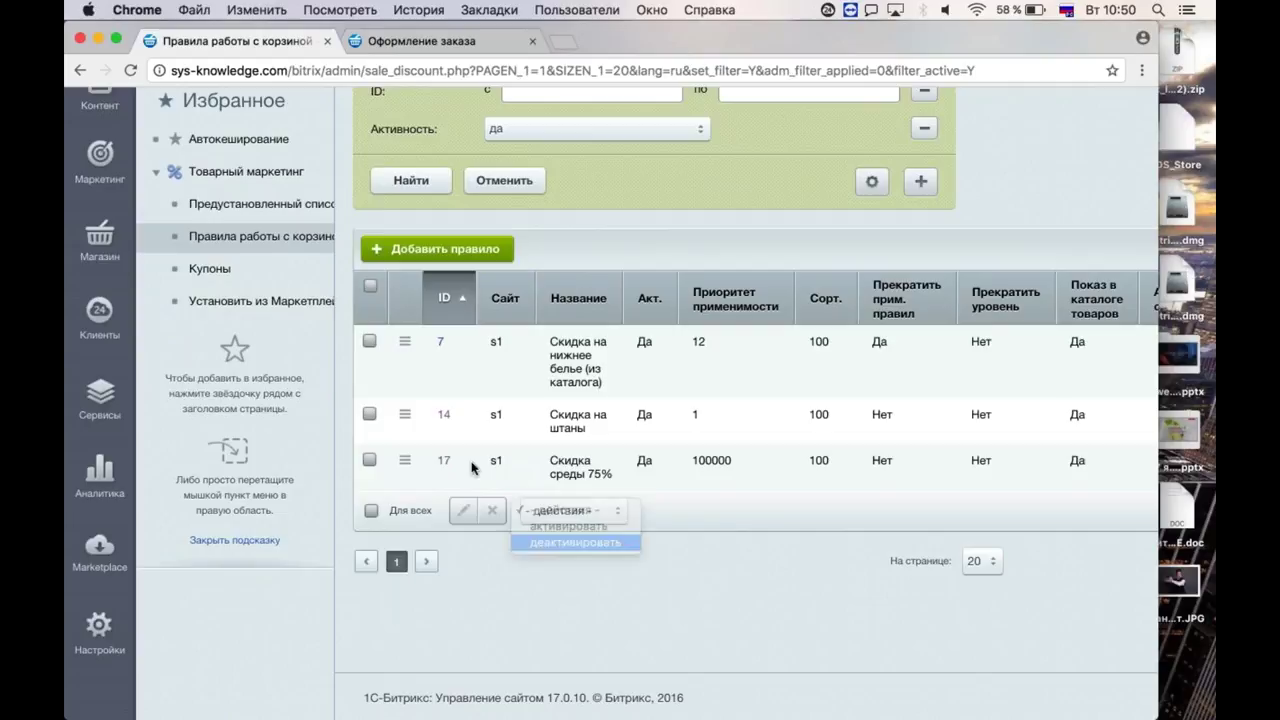
{"action": "left_click", "coordinate": [369, 286]}
{"action": "left_click", "coordinate": [685, 511]}
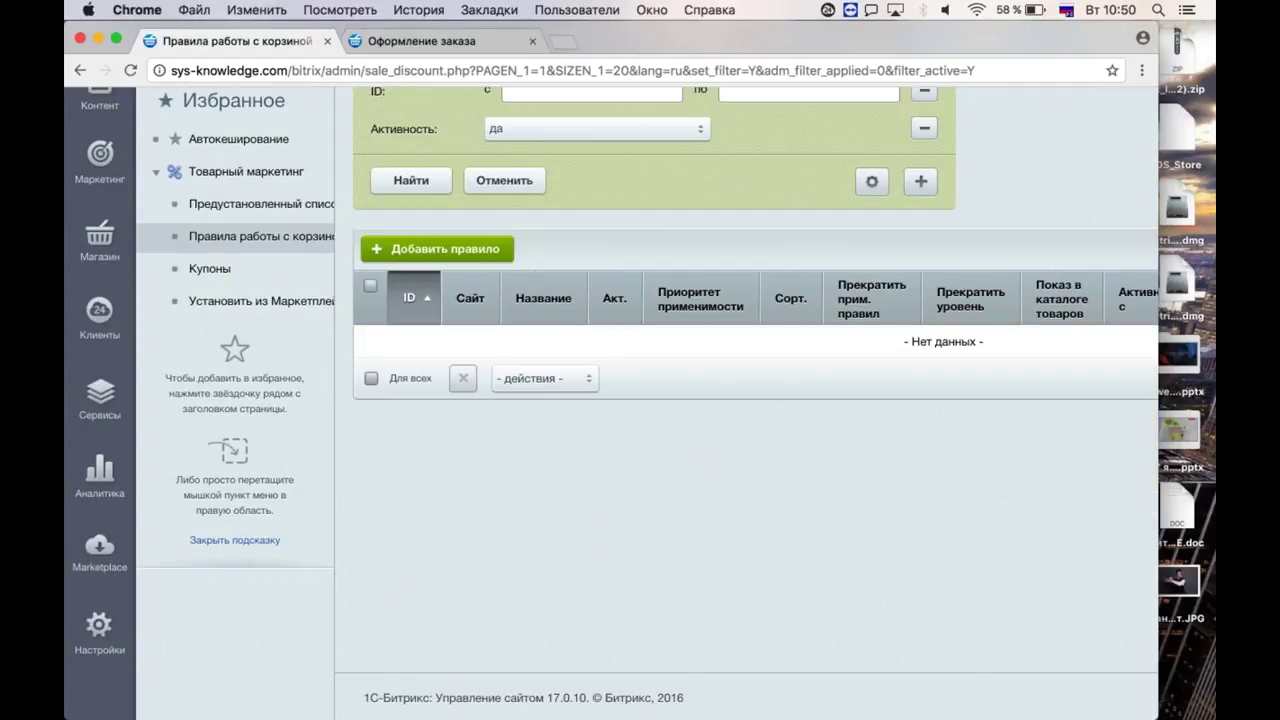
Start a new basket rule and name it «Прошлый заказ».
{"action": "left_click", "coordinate": [460, 259]}
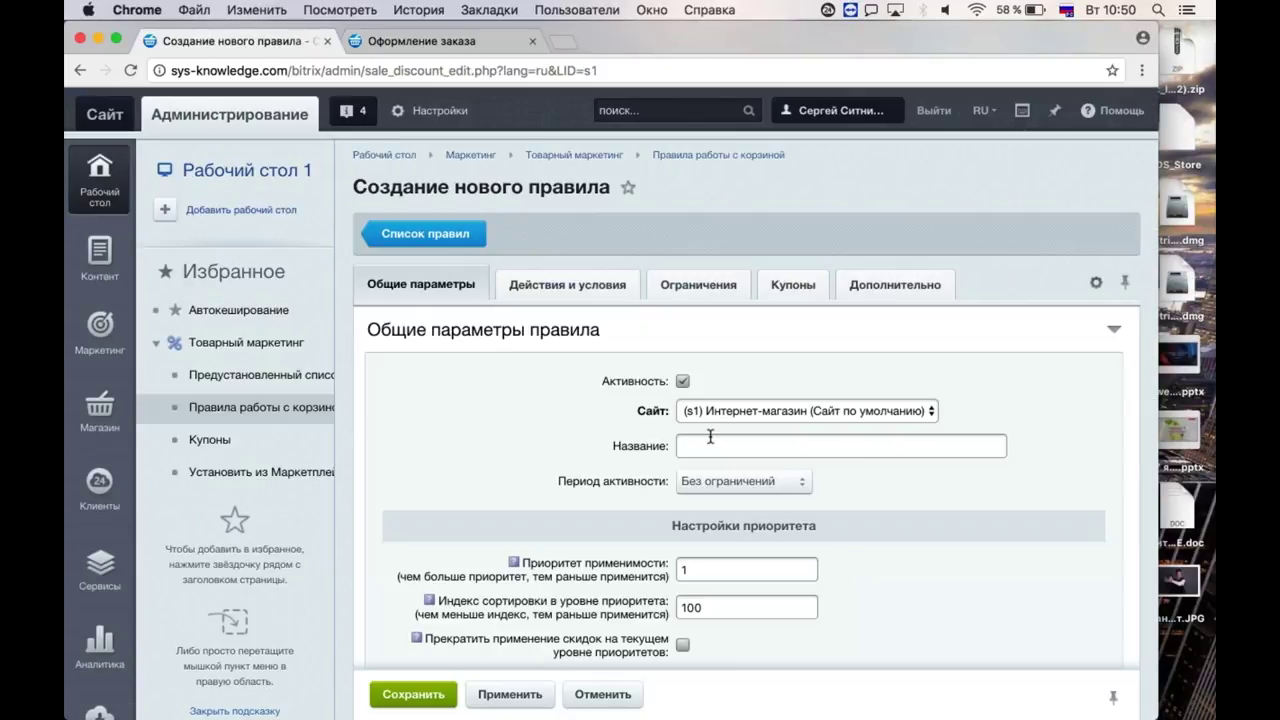
{"action": "left_click", "coordinate": [710, 440]}
{"action": "type", "text": "Прошлый заказ"}
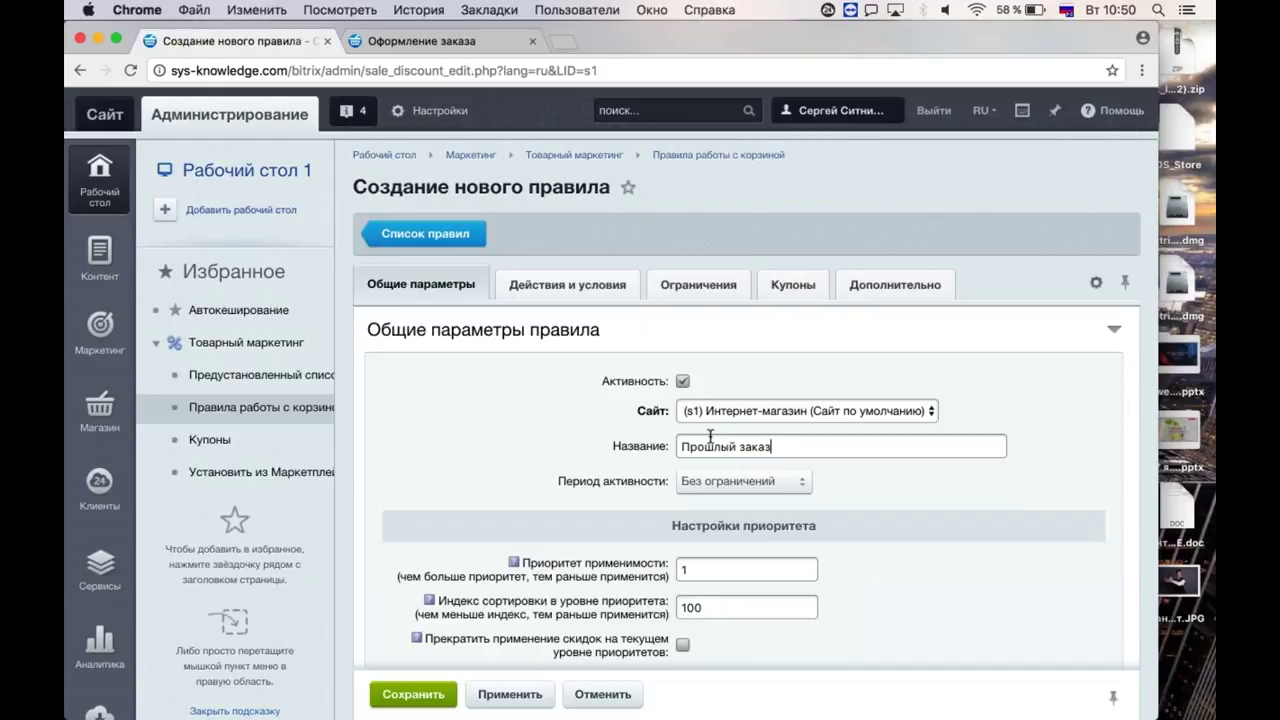
Complete the new rule's name so that it reads "Прошлый заказ и 10%".
{"action": "key", "text": "Up"}
{"action": "key", "text": "BackSpace"}
{"action": "key", "text": "Down"}
{"action": "type", "text": "и 10%"}
Add an action to the rule that changes the price of the goods in the cart with a 10 % discount.
{"action": "left_click", "coordinate": [567, 284]}
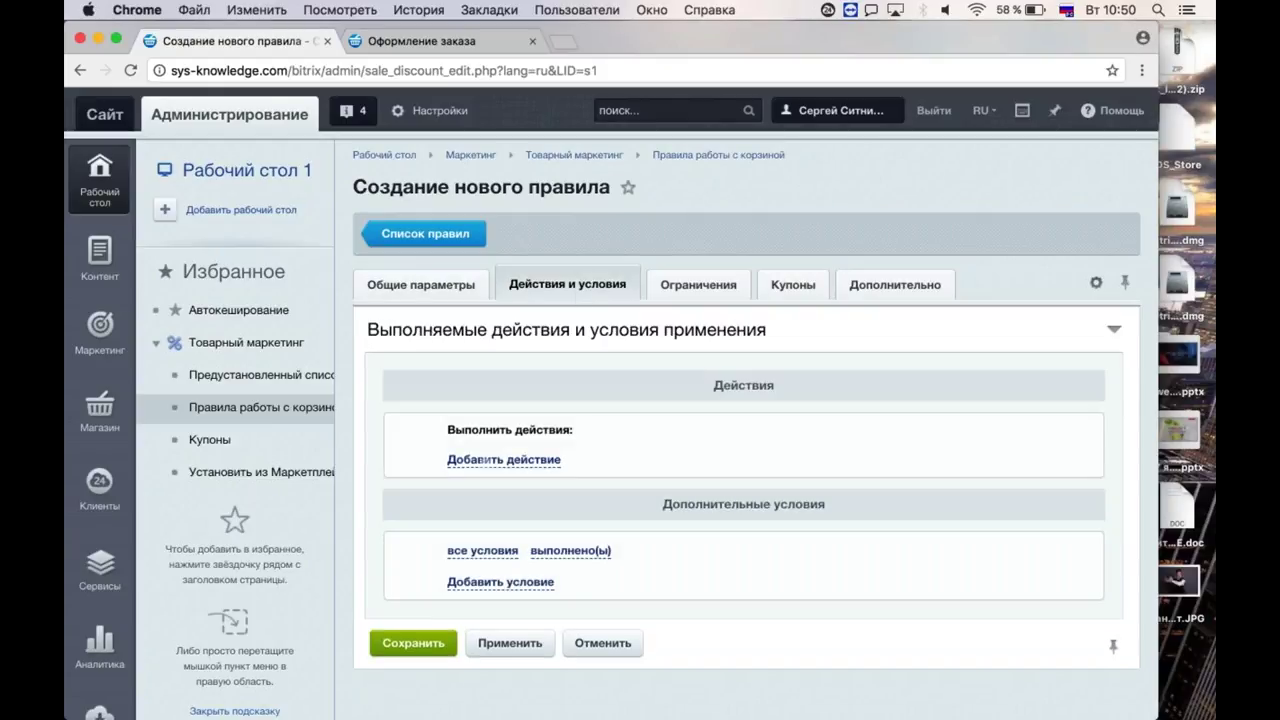
{"action": "left_click", "coordinate": [503, 459]}
{"action": "left_click", "coordinate": [510, 461]}
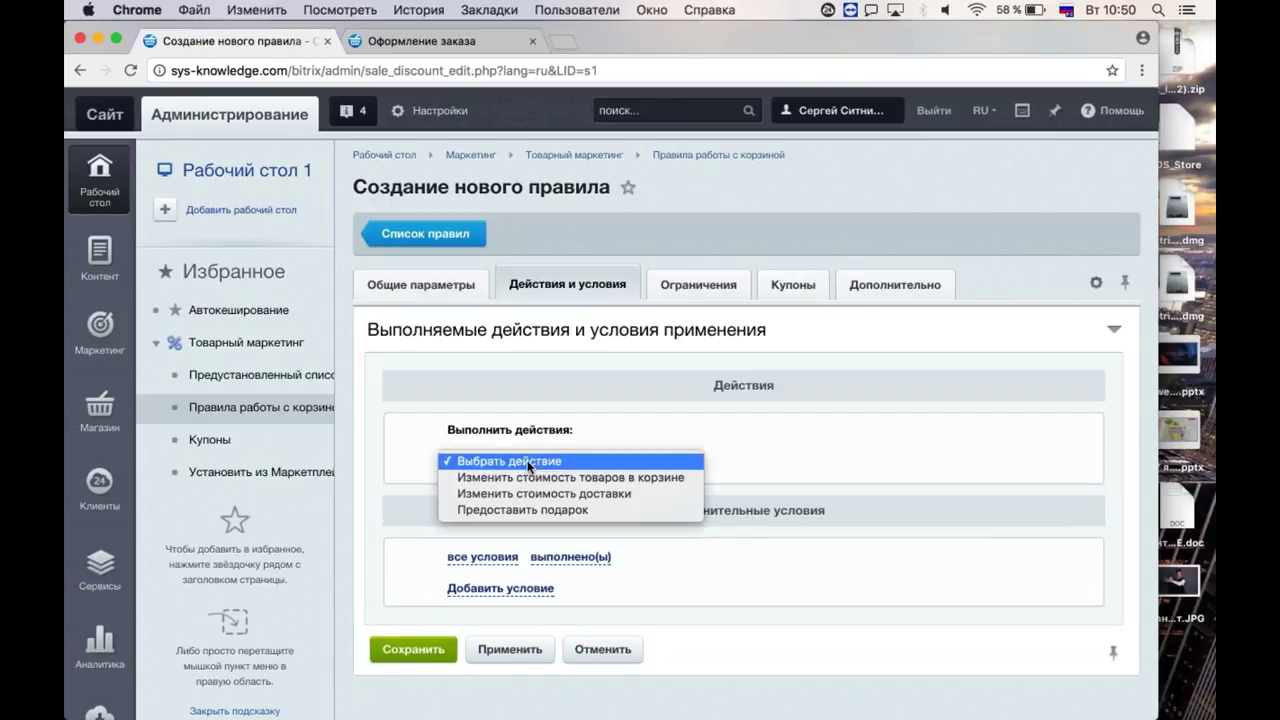
{"action": "left_click", "coordinate": [524, 480]}
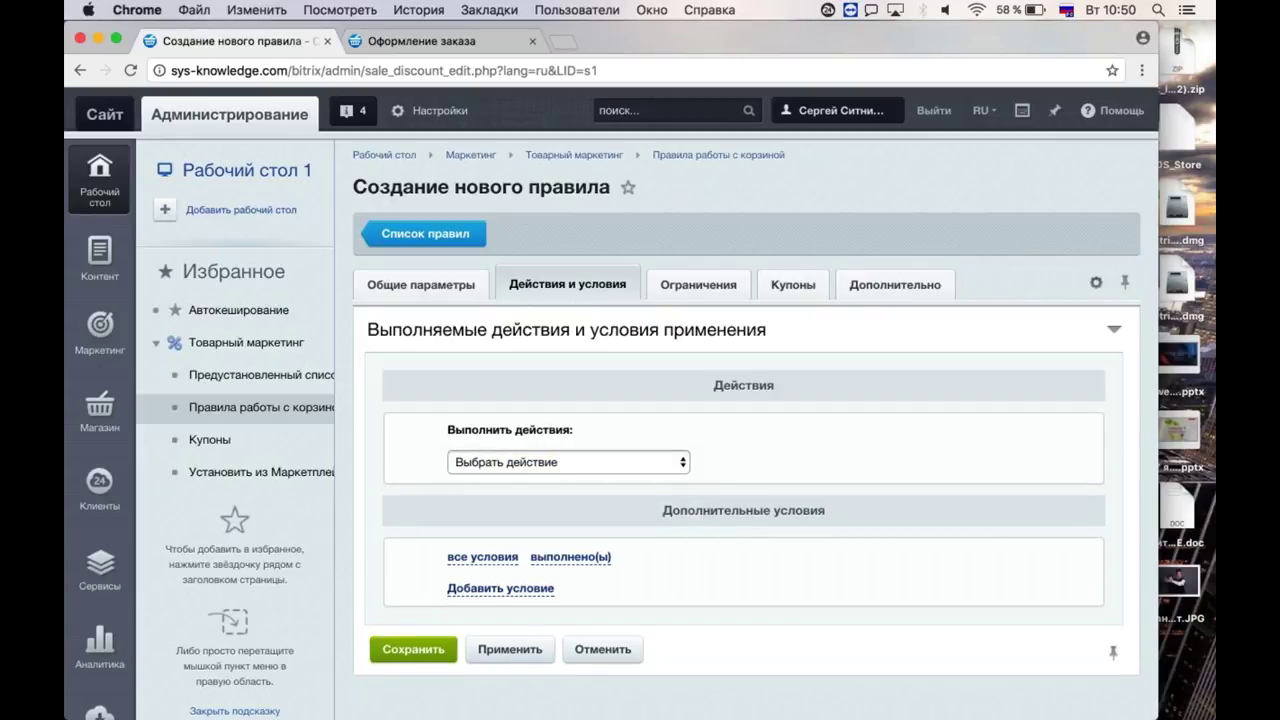
{"action": "left_click", "coordinate": [643, 465]}
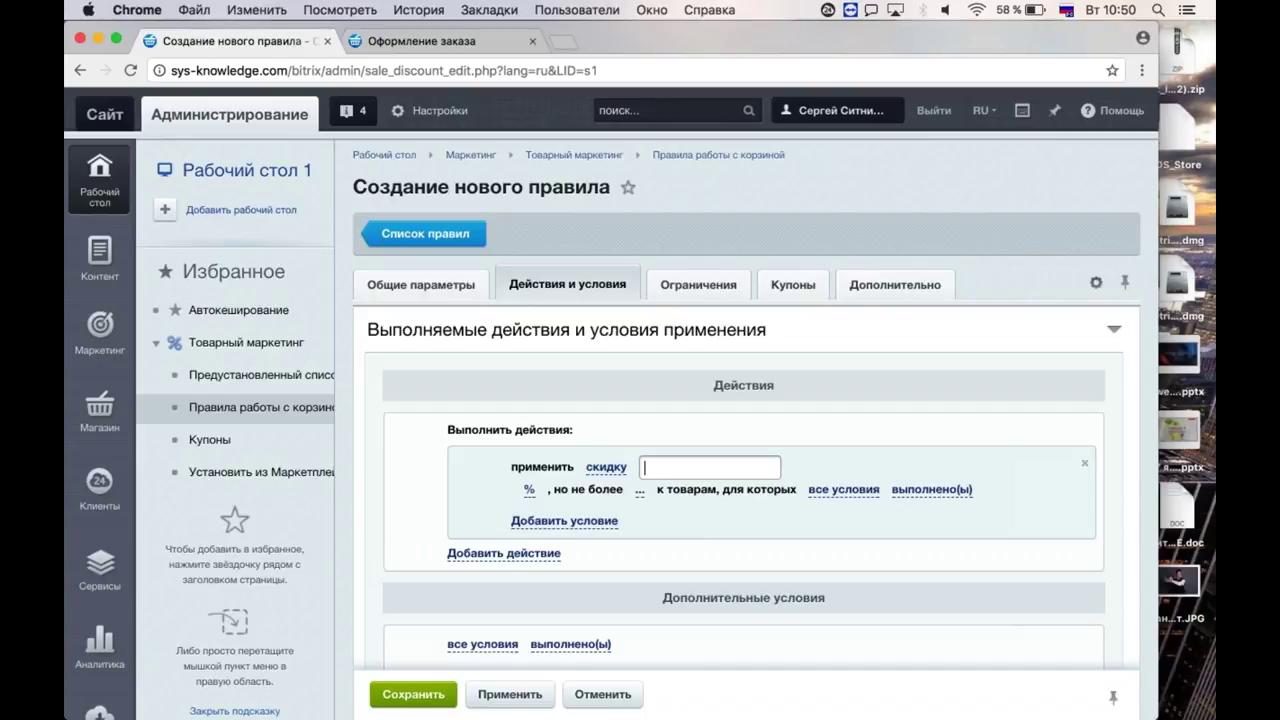
{"action": "type", "text": "10"}
{"action": "left_click", "coordinate": [660, 450]}
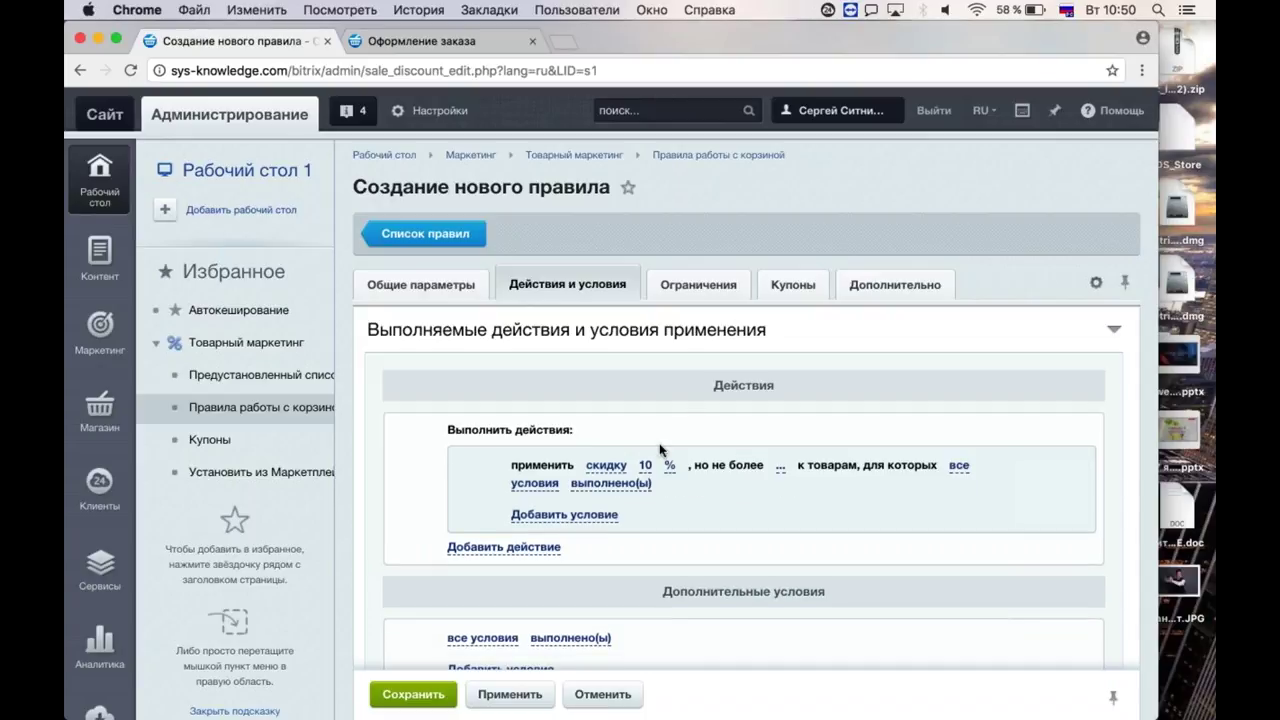
Add an additional condition on the previous paid order's total sum with delivery and taxes.
{"action": "scroll", "coordinate": [660, 450], "scroll_direction": "down", "scroll_amount": 1}
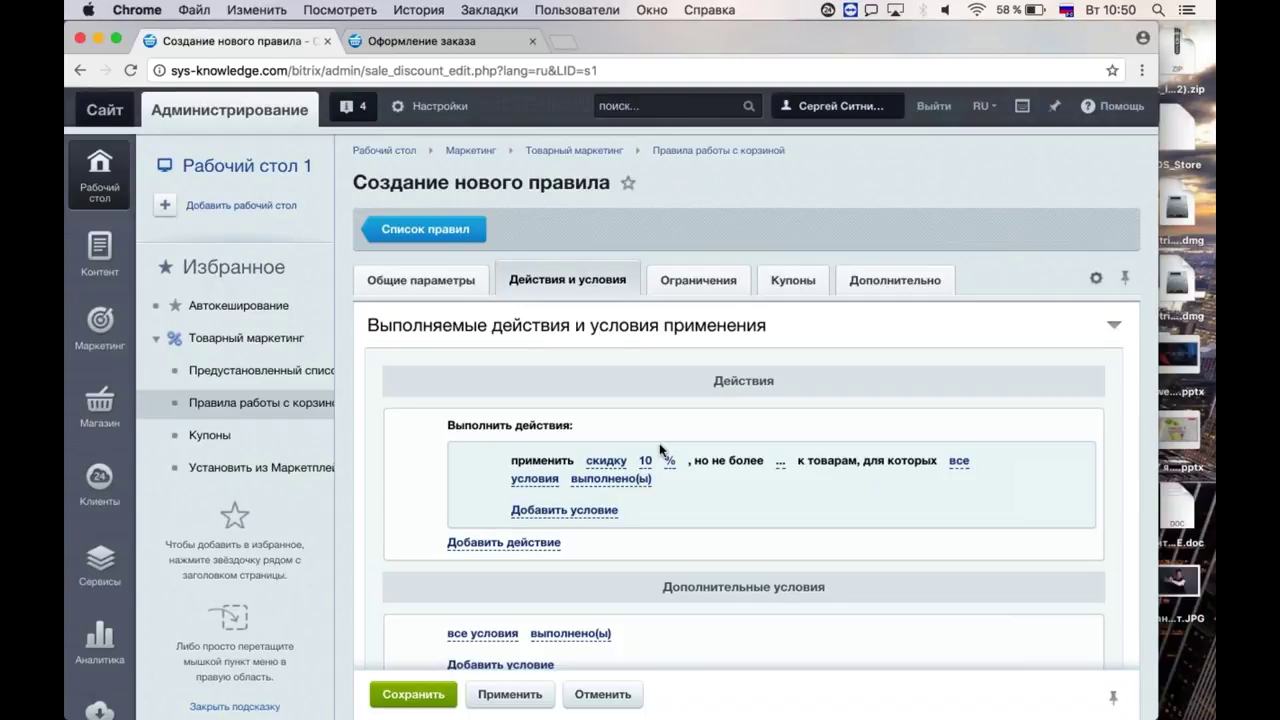
{"action": "scroll", "coordinate": [660, 450], "scroll_direction": "down", "scroll_amount": 3}
{"action": "left_click", "coordinate": [500, 537]}
{"action": "left_click", "coordinate": [600, 545]}
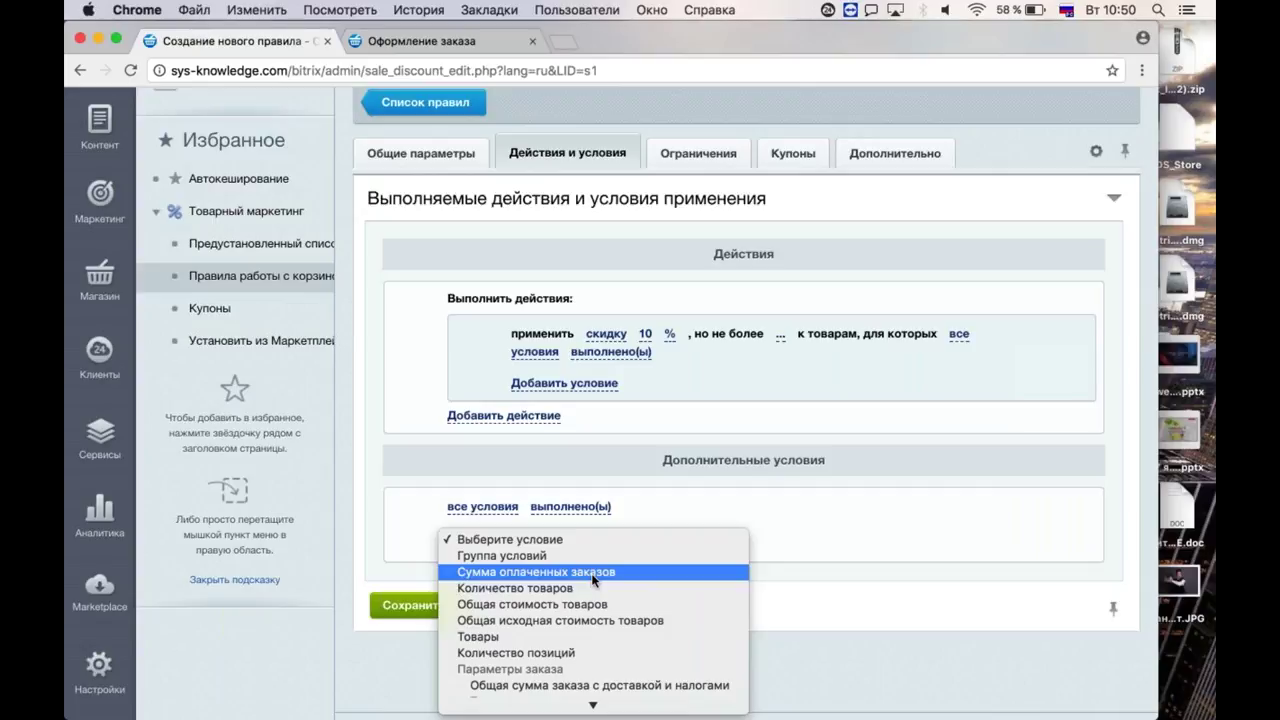
{"action": "scroll", "coordinate": [593, 578], "scroll_direction": "down", "scroll_amount": 5}
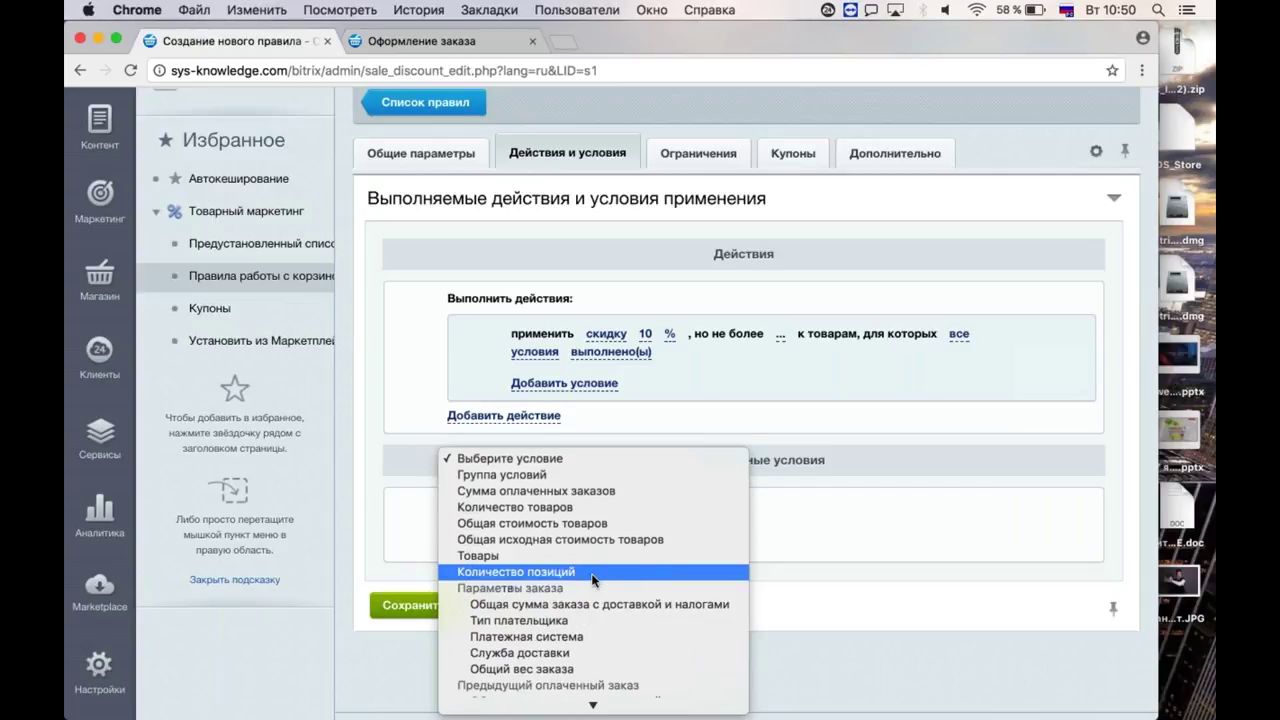
{"action": "scroll", "coordinate": [593, 578], "scroll_direction": "down", "scroll_amount": 5}
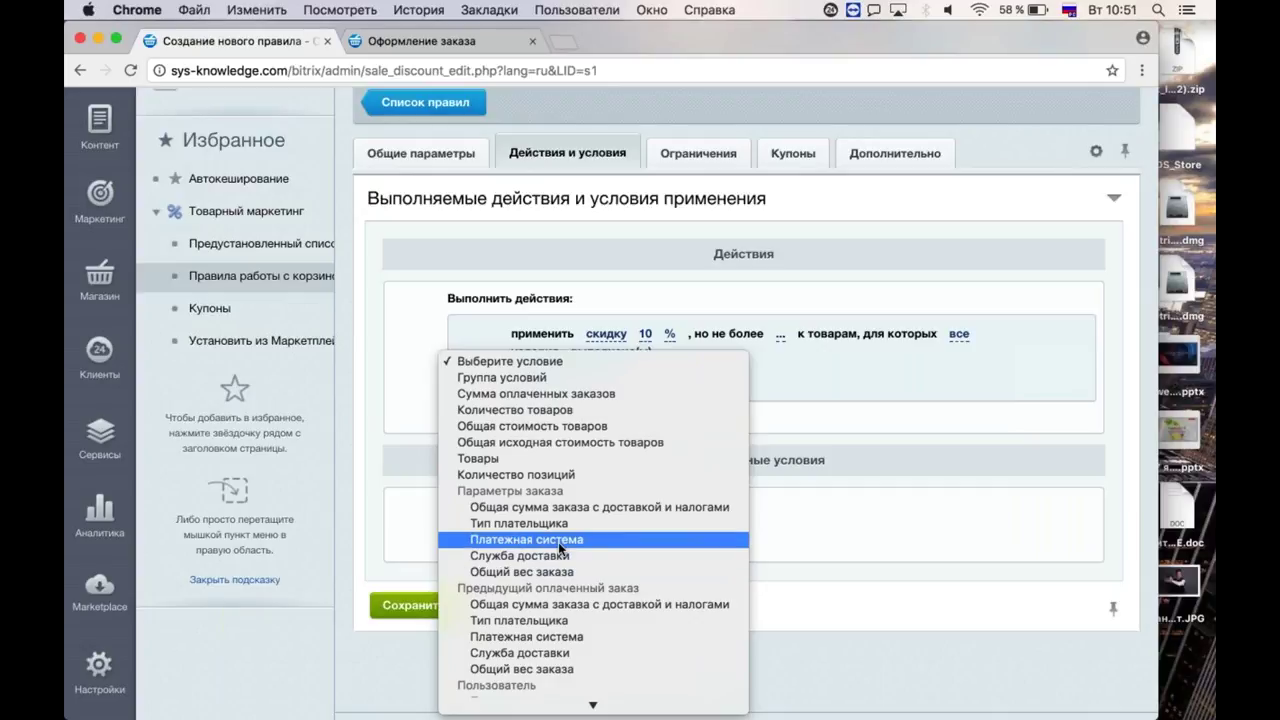
{"action": "left_click", "coordinate": [550, 606]}
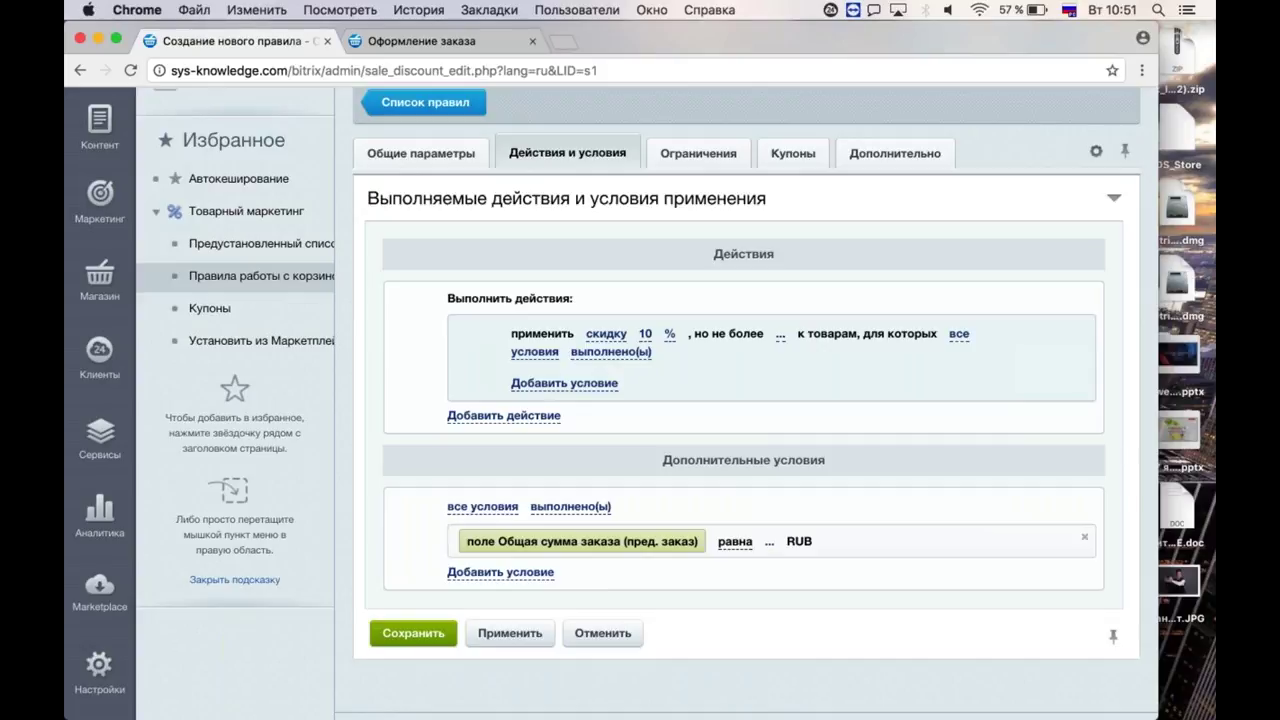
Set the previous-order sum condition to "больше" 1800 RUB.
{"action": "left_click", "coordinate": [769, 541]}
{"action": "left_click", "coordinate": [735, 541]}
{"action": "left_click", "coordinate": [780, 541]}
{"action": "left_click", "coordinate": [750, 589]}
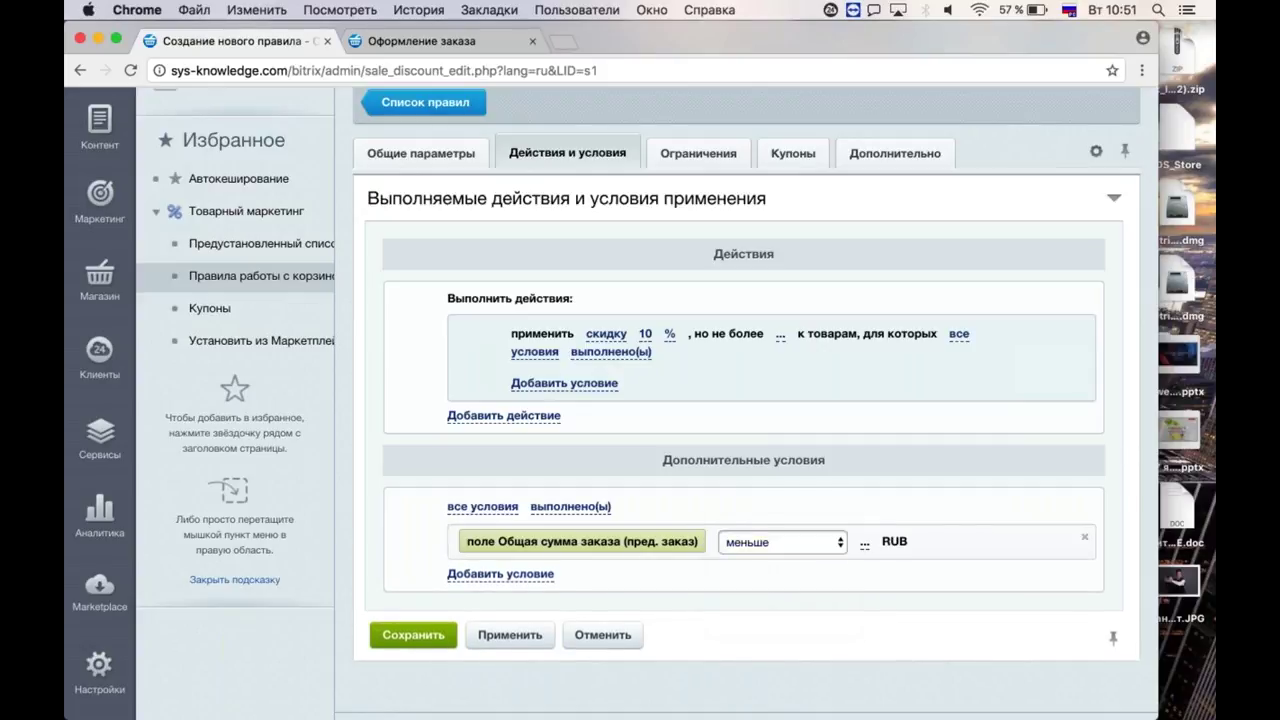
{"action": "left_click", "coordinate": [752, 541]}
{"action": "left_click", "coordinate": [750, 525]}
{"action": "left_click", "coordinate": [779, 541]}
{"action": "type", "text": "1800"}
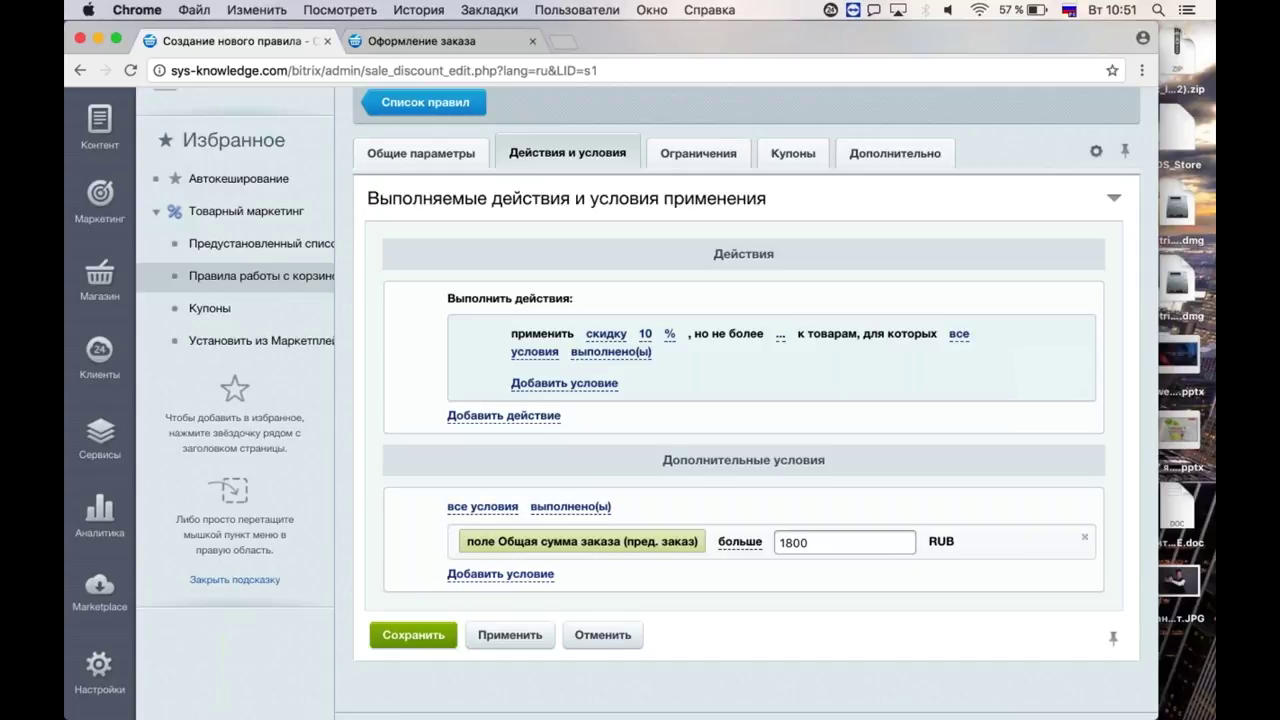
{"action": "left_click", "coordinate": [811, 513]}
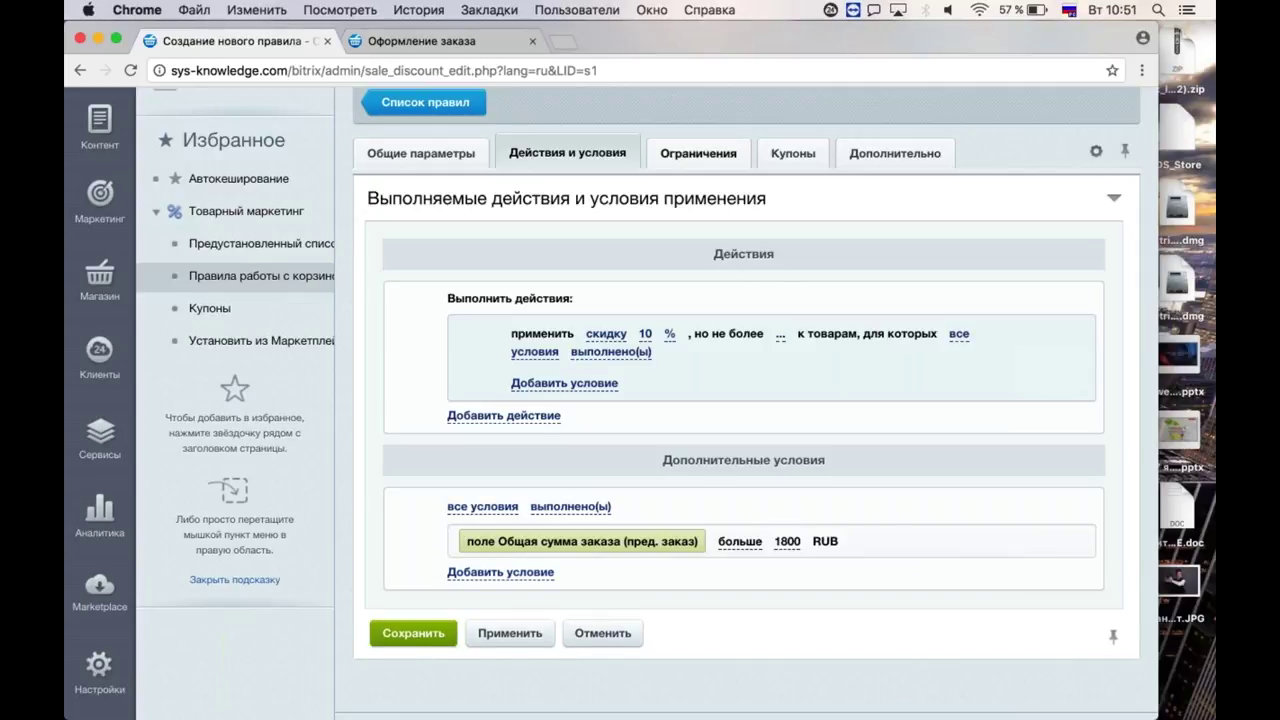
Select the range of user groups in the rule's restrictions and apply the rule.
{"action": "left_click", "coordinate": [698, 153]}
{"action": "left_click", "coordinate": [712, 258]}
{"action": "left_click", "coordinate": [735, 393], "text": "shift"}
{"action": "left_click", "coordinate": [558, 152]}
{"action": "left_click", "coordinate": [505, 640]}
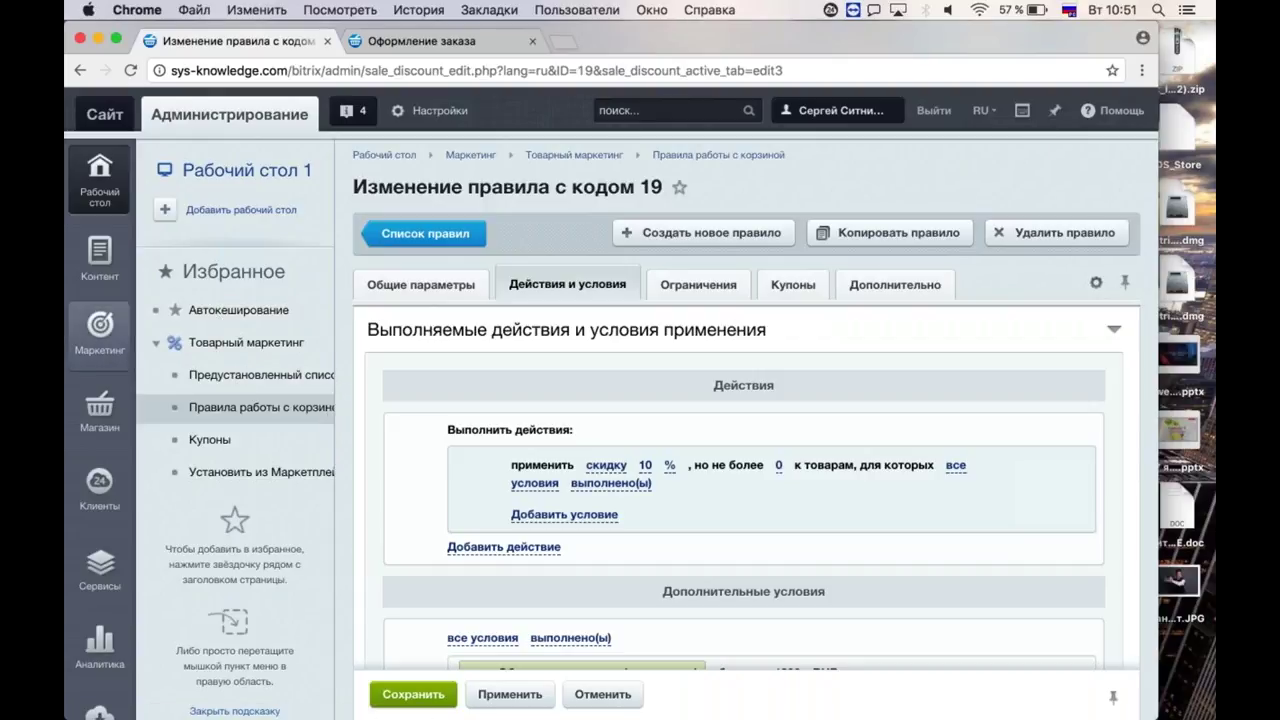
Open the list of orders in the store section.
{"action": "left_click", "coordinate": [113, 421]}
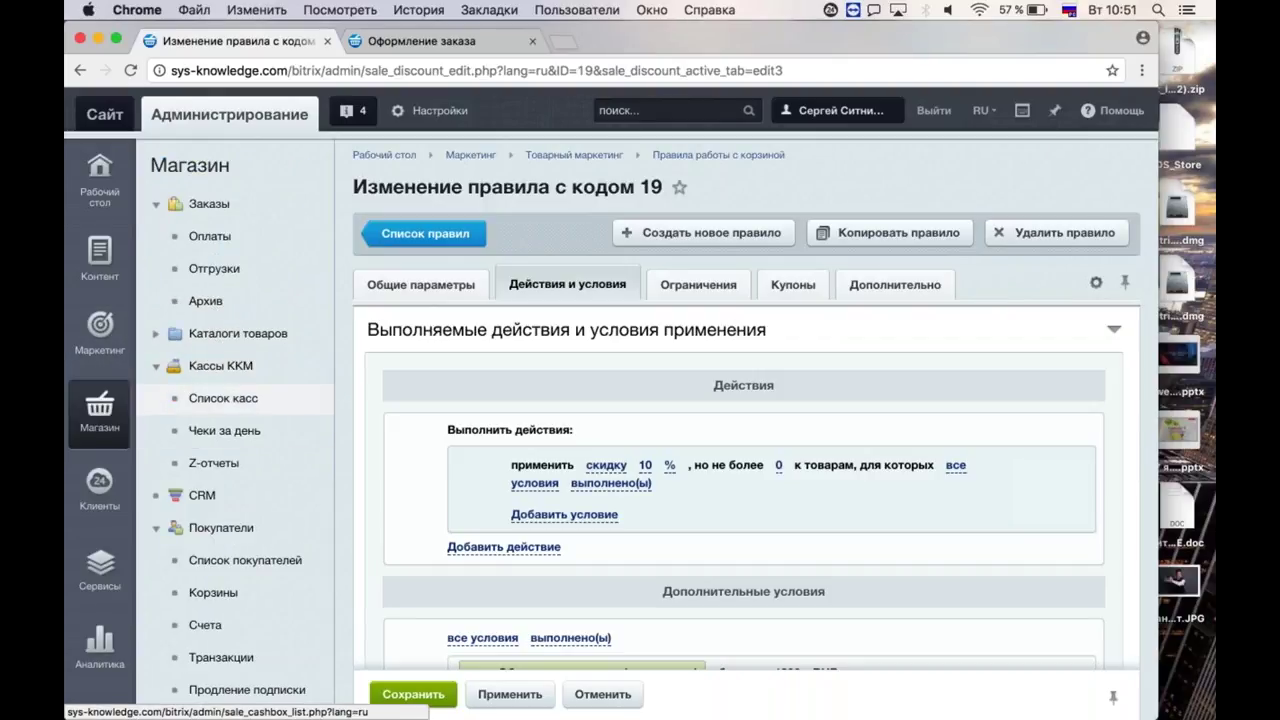
{"action": "scroll", "coordinate": [227, 414], "scroll_direction": "down", "scroll_amount": 2}
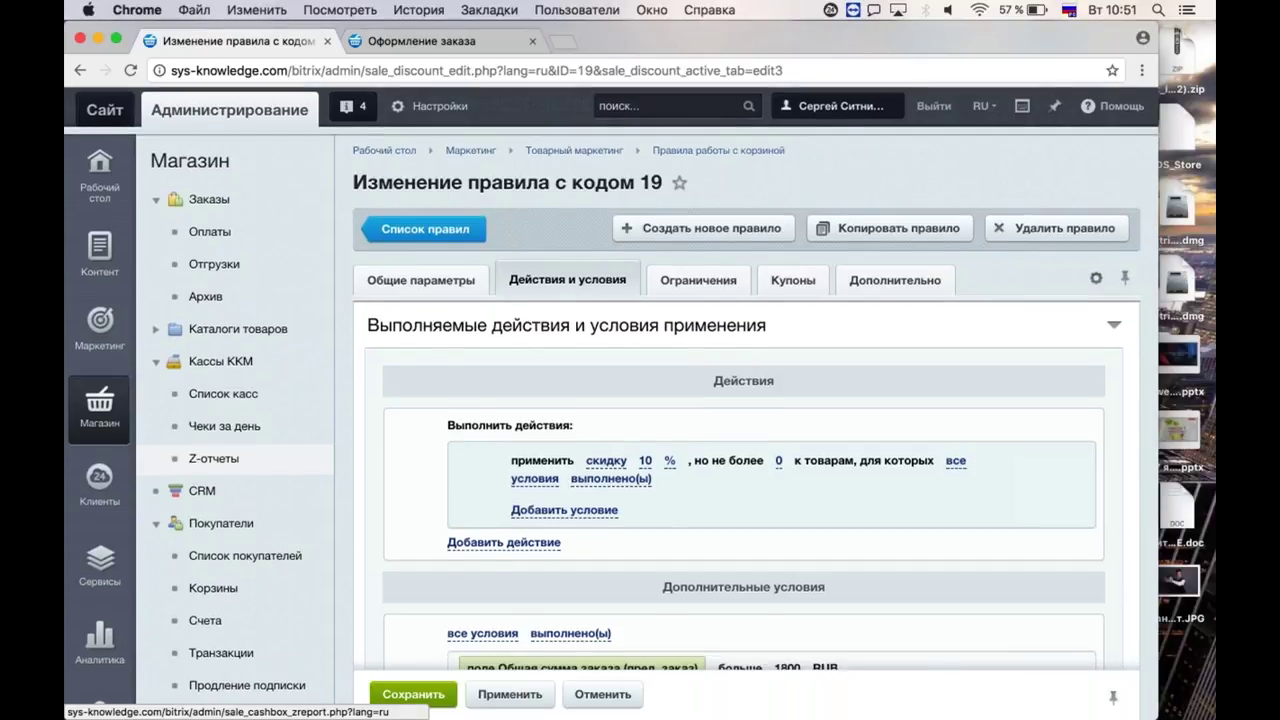
{"action": "scroll", "coordinate": [227, 414], "scroll_direction": "down", "scroll_amount": 4}
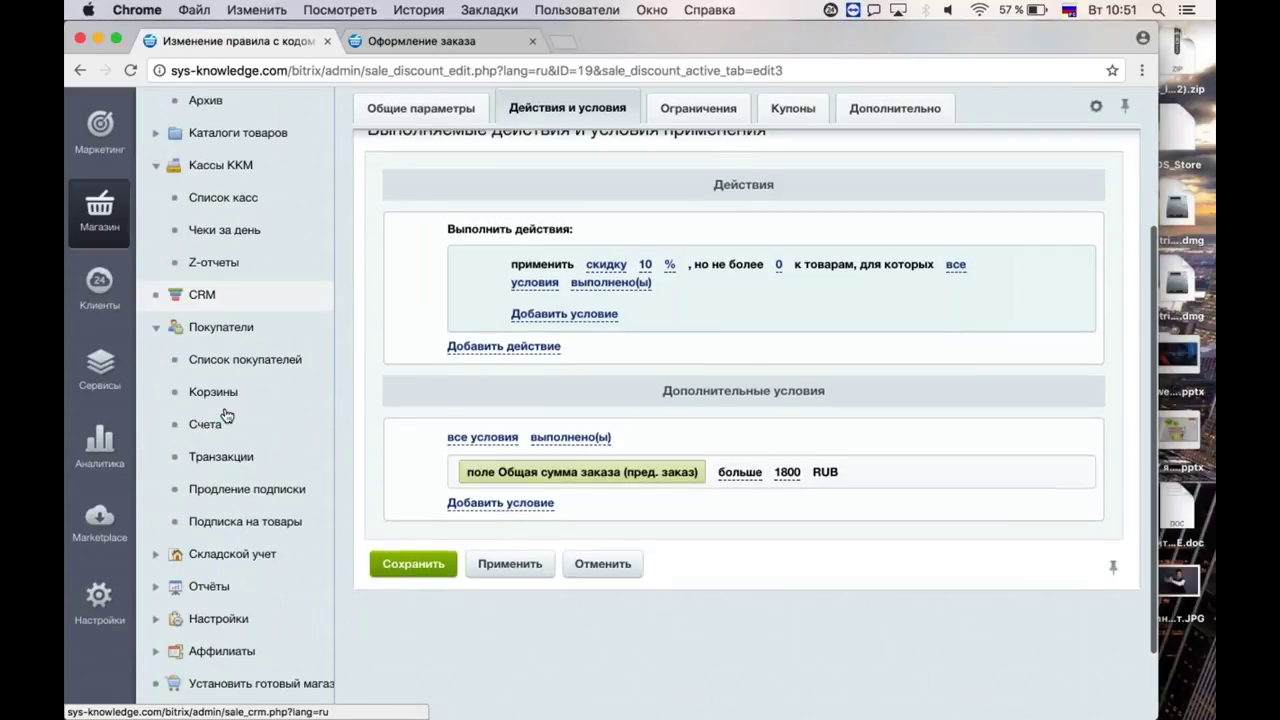
{"action": "scroll", "coordinate": [220, 414], "scroll_direction": "up", "scroll_amount": 6}
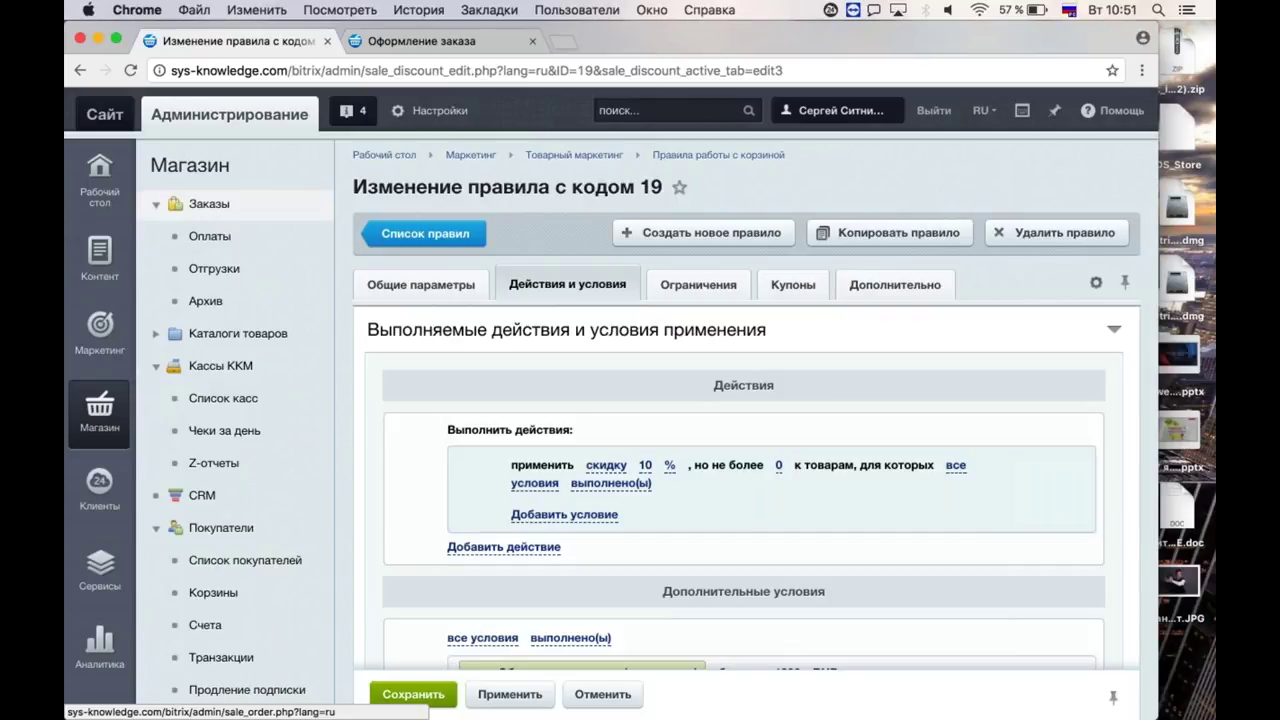
{"action": "left_click", "coordinate": [209, 203]}
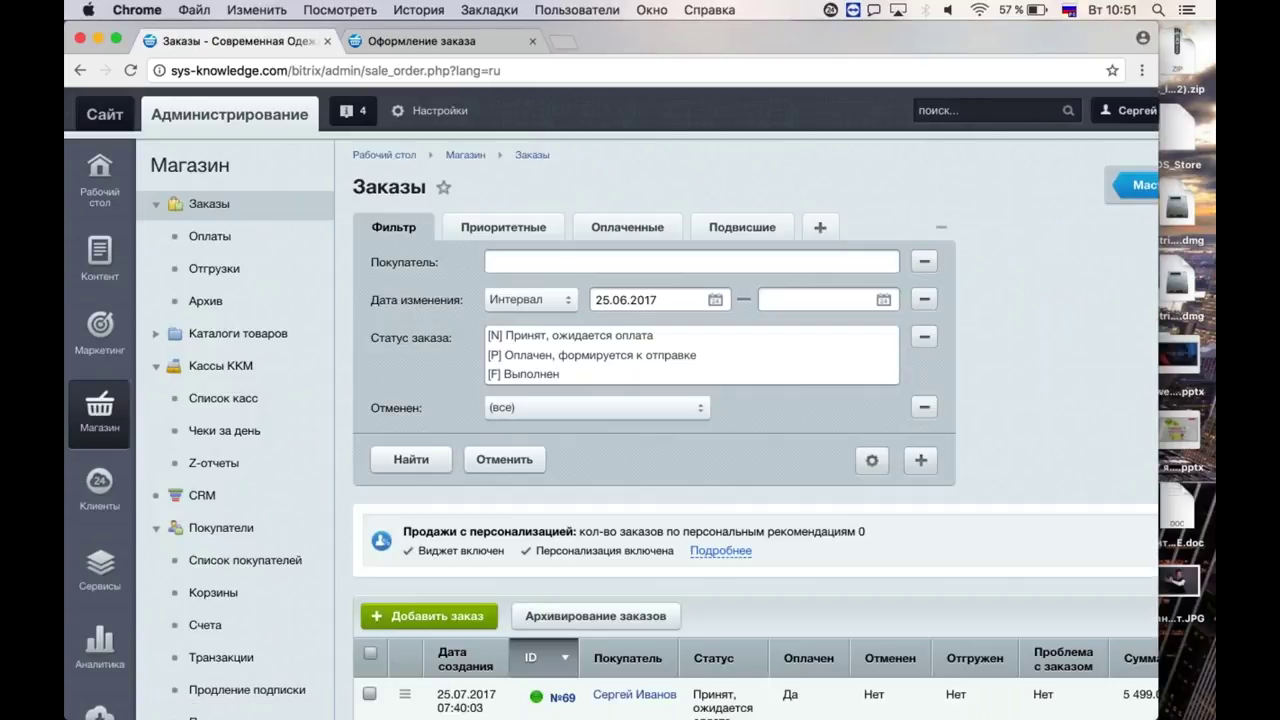
Filter the orders by the buyer's surname and examine the sums and payment status of that buyer's orders.
{"action": "scroll", "coordinate": [716, 506], "scroll_direction": "down", "scroll_amount": 1}
{"action": "scroll", "coordinate": [716, 506], "scroll_direction": "up", "scroll_amount": 1}
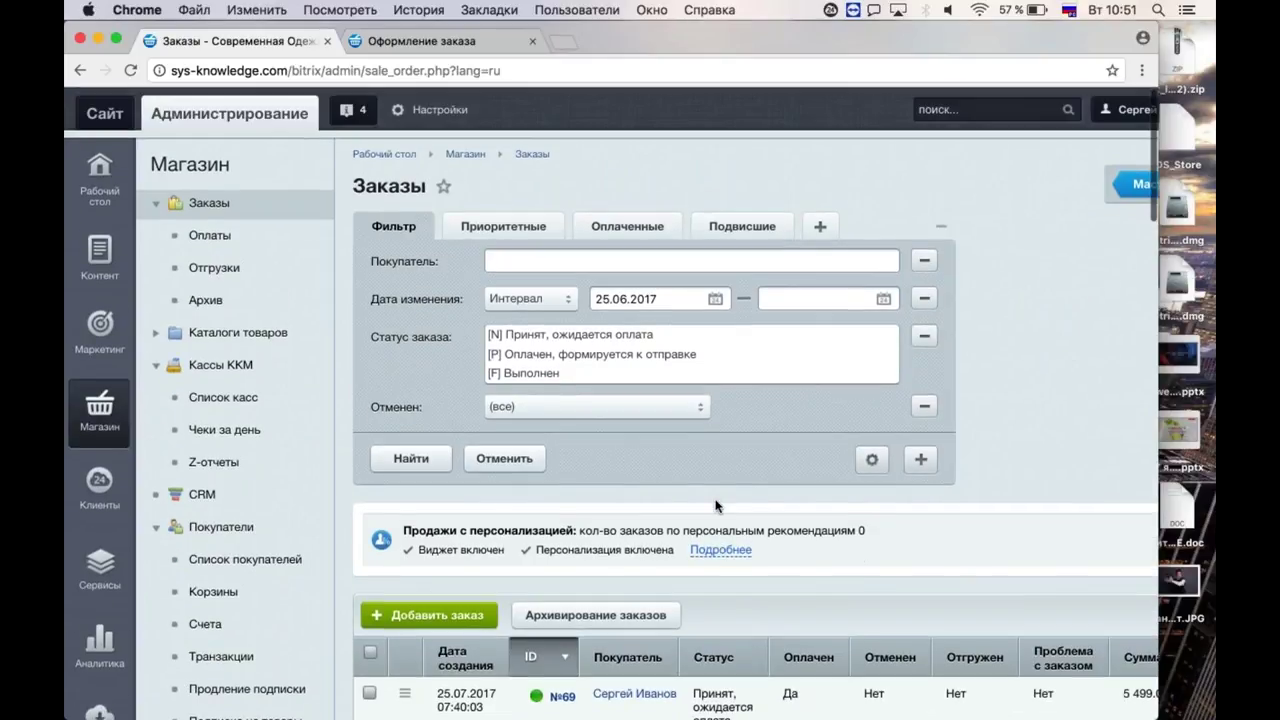
{"action": "scroll", "coordinate": [638, 410], "scroll_direction": "down", "scroll_amount": 3}
{"action": "scroll", "coordinate": [638, 414], "scroll_direction": "up", "scroll_amount": 1}
{"action": "scroll", "coordinate": [641, 415], "scroll_direction": "up", "scroll_amount": 2}
{"action": "left_click", "coordinate": [614, 230]}
{"action": "type", "text": "С"}
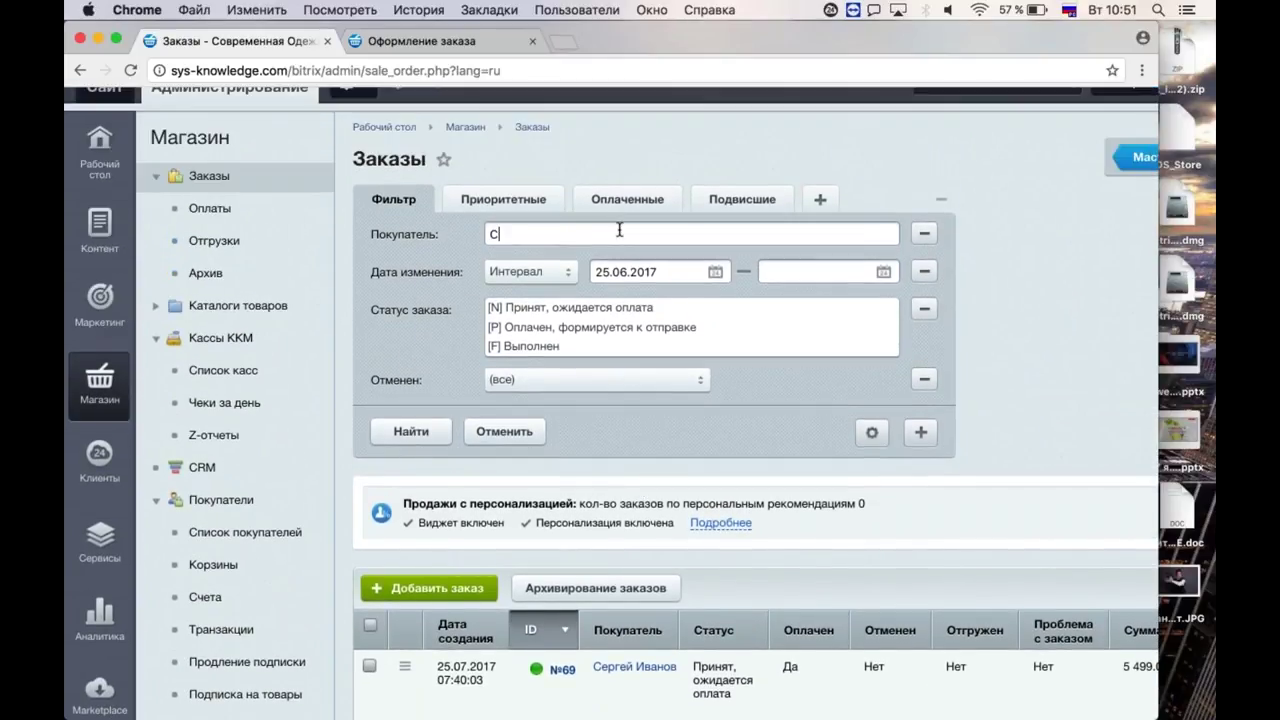
{"action": "type", "text": "итников"}
{"action": "key", "text": "Return"}
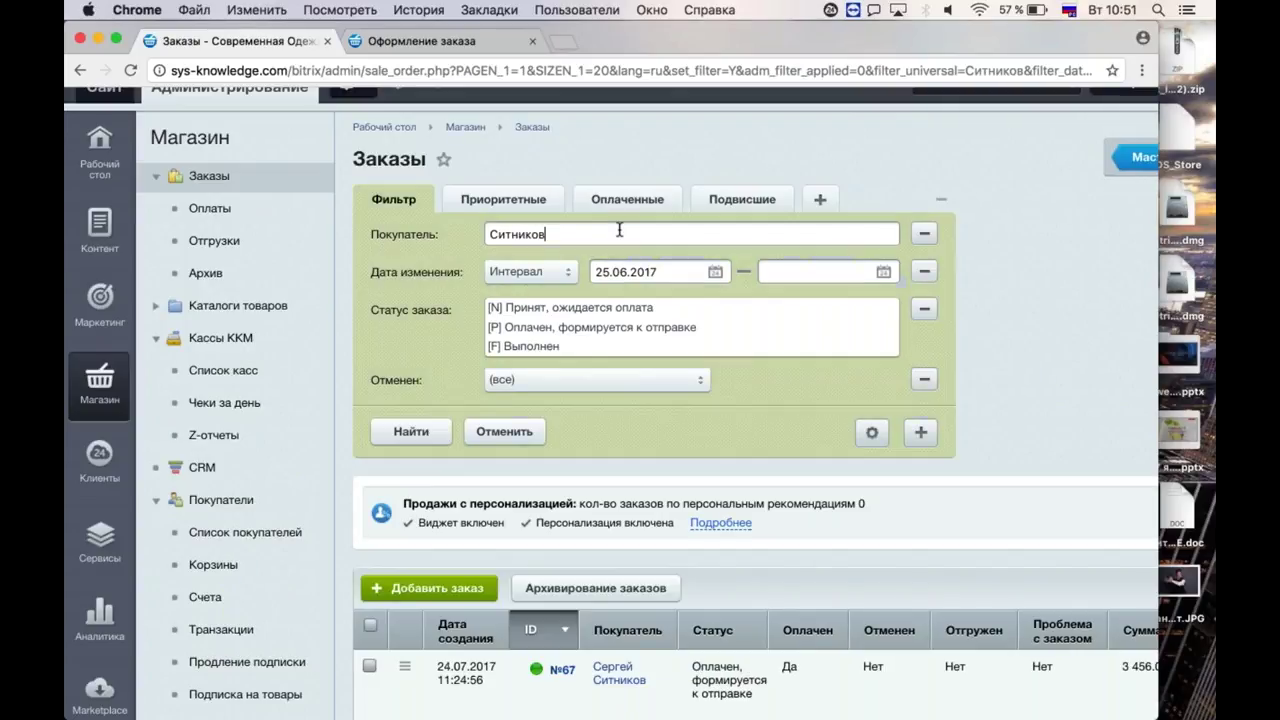
{"action": "scroll", "coordinate": [619, 230], "scroll_direction": "down", "scroll_amount": 2}
{"action": "scroll", "coordinate": [656, 610], "scroll_direction": "down", "scroll_amount": 3}
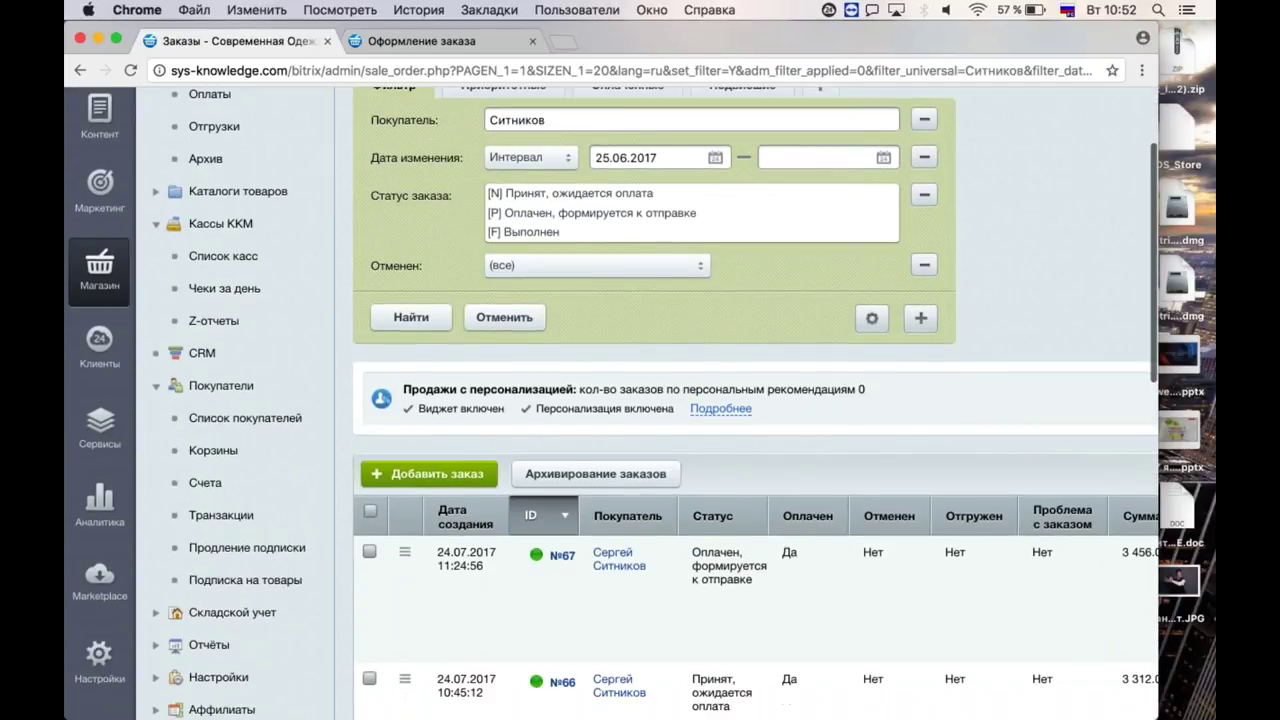
{"action": "scroll", "coordinate": [654, 610], "scroll_direction": "right", "scroll_amount": 3}
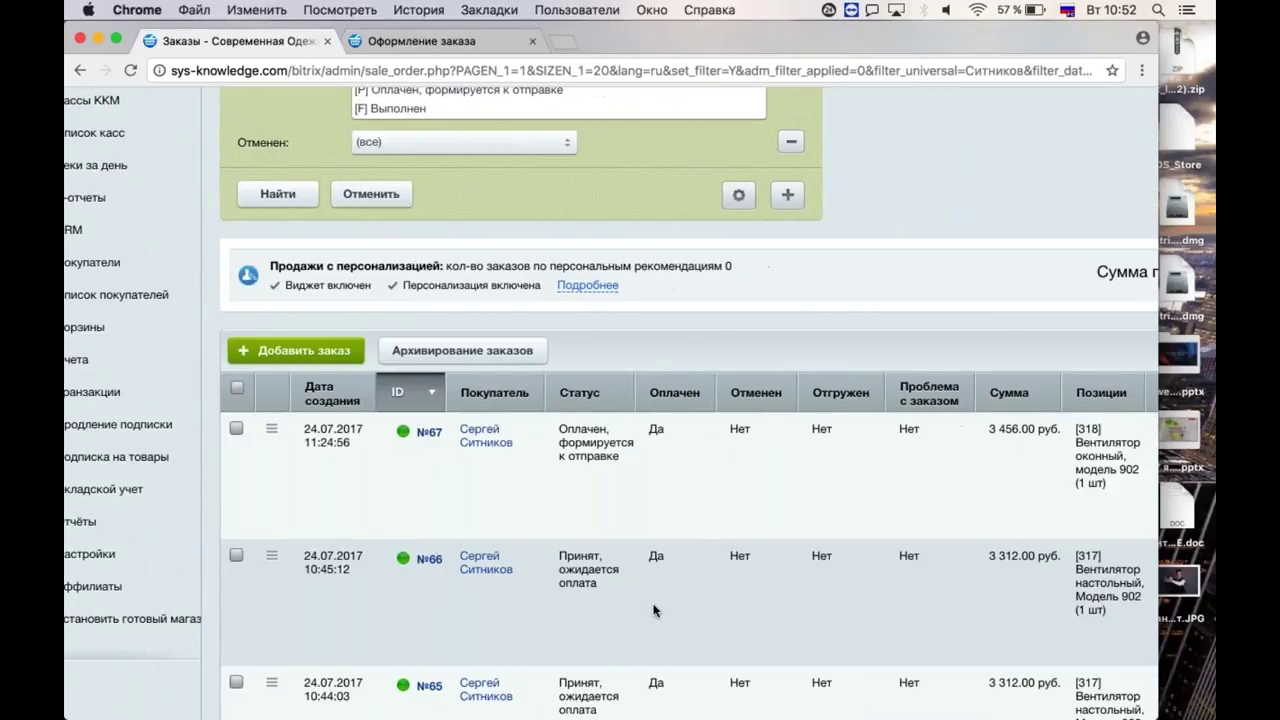
{"action": "scroll", "coordinate": [654, 610], "scroll_direction": "left", "scroll_amount": 1}
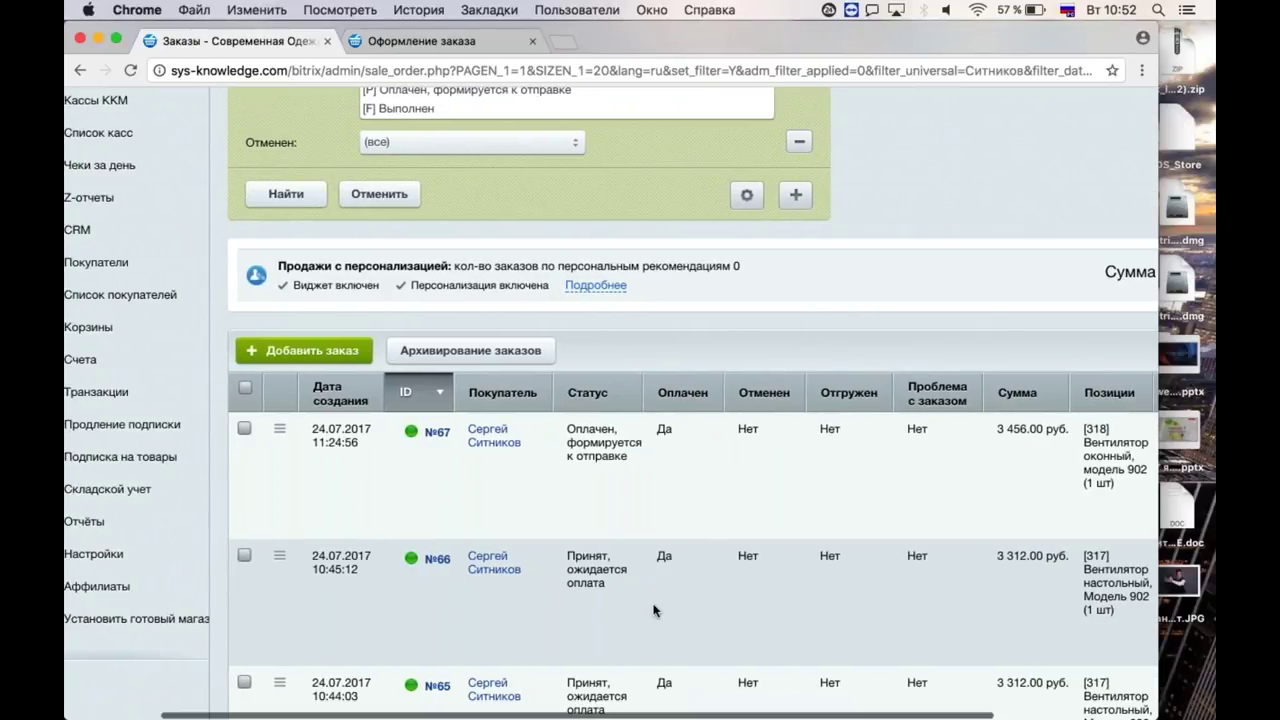
{"action": "scroll", "coordinate": [655, 610], "scroll_direction": "left", "scroll_amount": 3}
Switch to the storefront, open the cart from the dresses catalogue and examine the discounts on its items.
{"action": "left_click", "coordinate": [420, 41]}
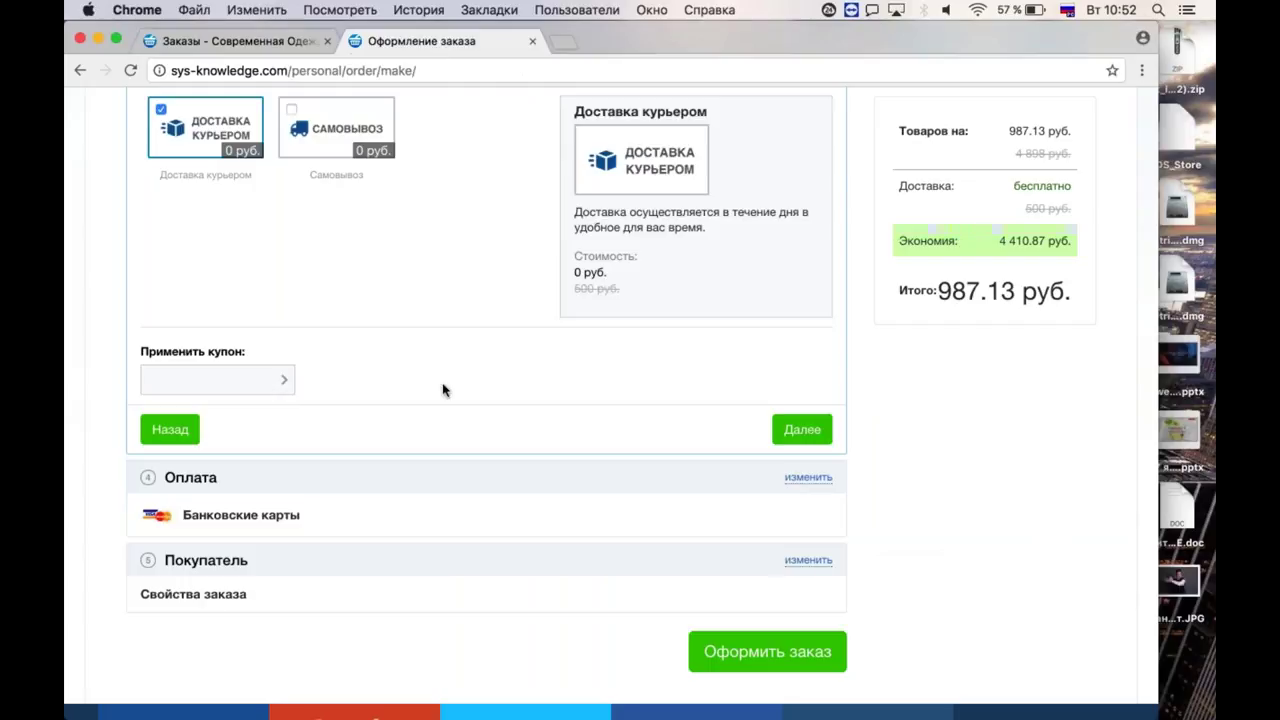
{"action": "scroll", "coordinate": [445, 390], "scroll_direction": "down", "scroll_amount": 5}
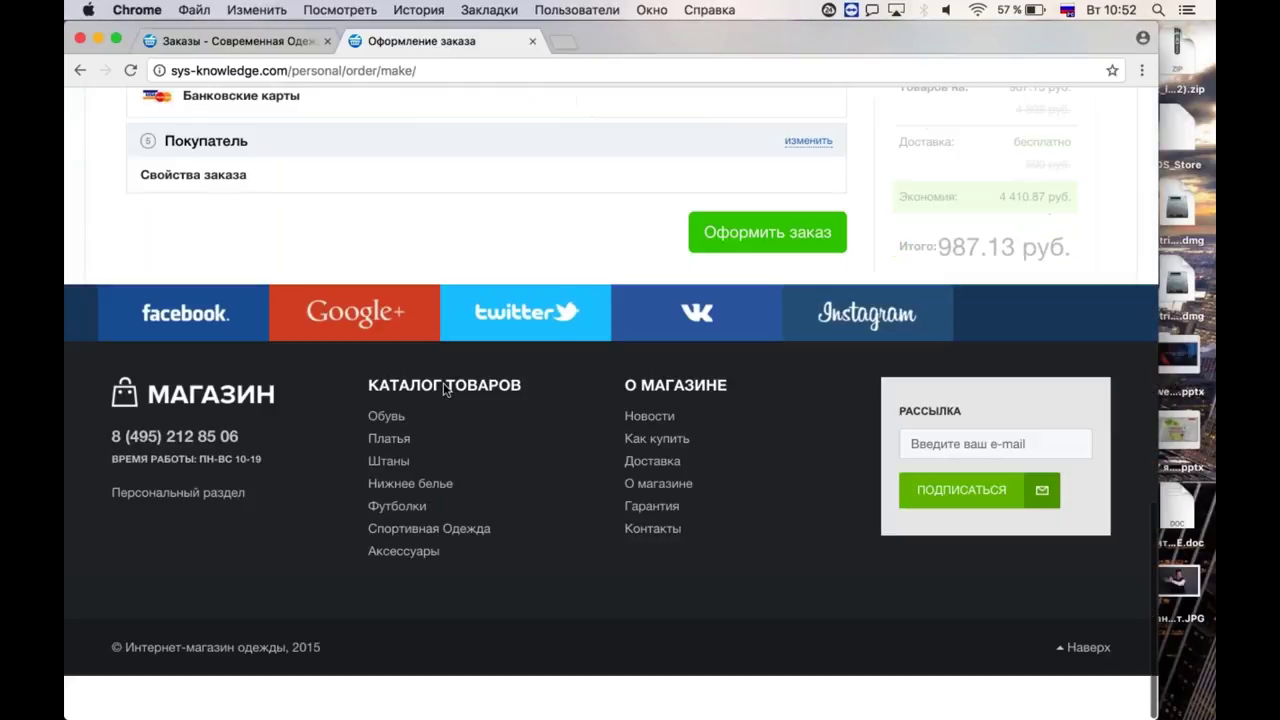
{"action": "scroll", "coordinate": [445, 390], "scroll_direction": "up", "scroll_amount": 10}
{"action": "scroll", "coordinate": [445, 390], "scroll_direction": "up", "scroll_amount": 3}
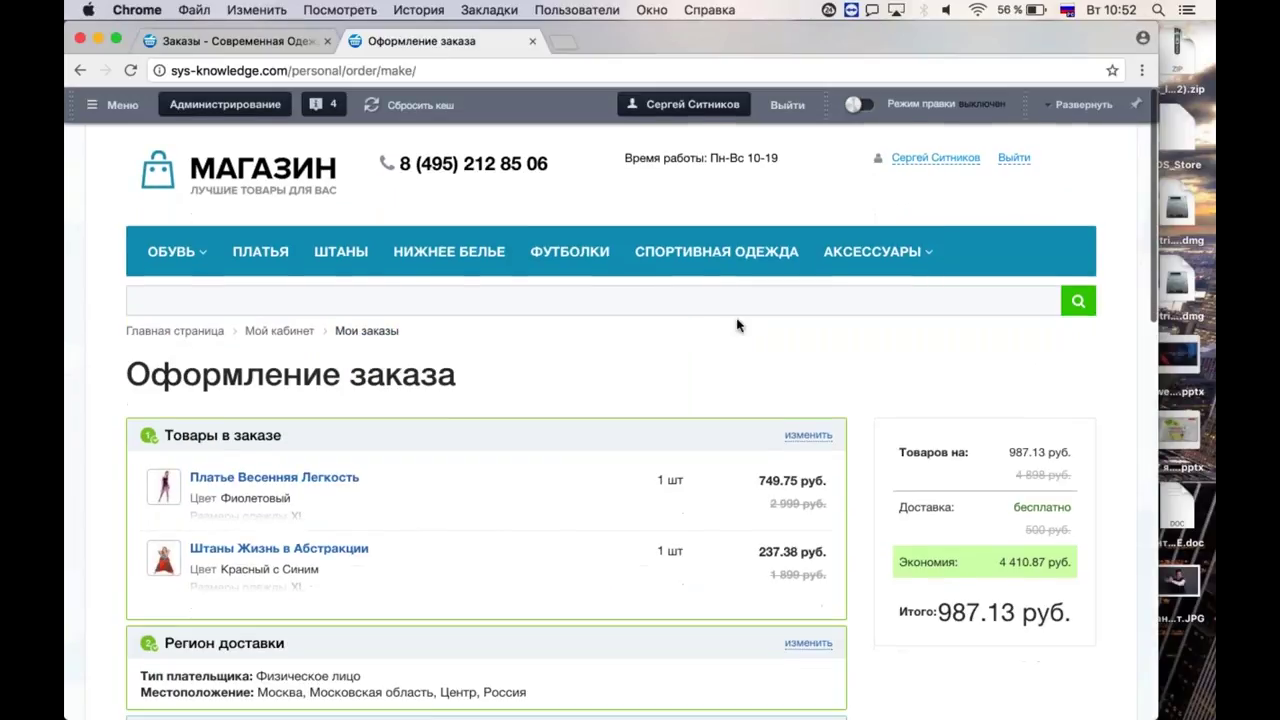
{"action": "left_click", "coordinate": [263, 252]}
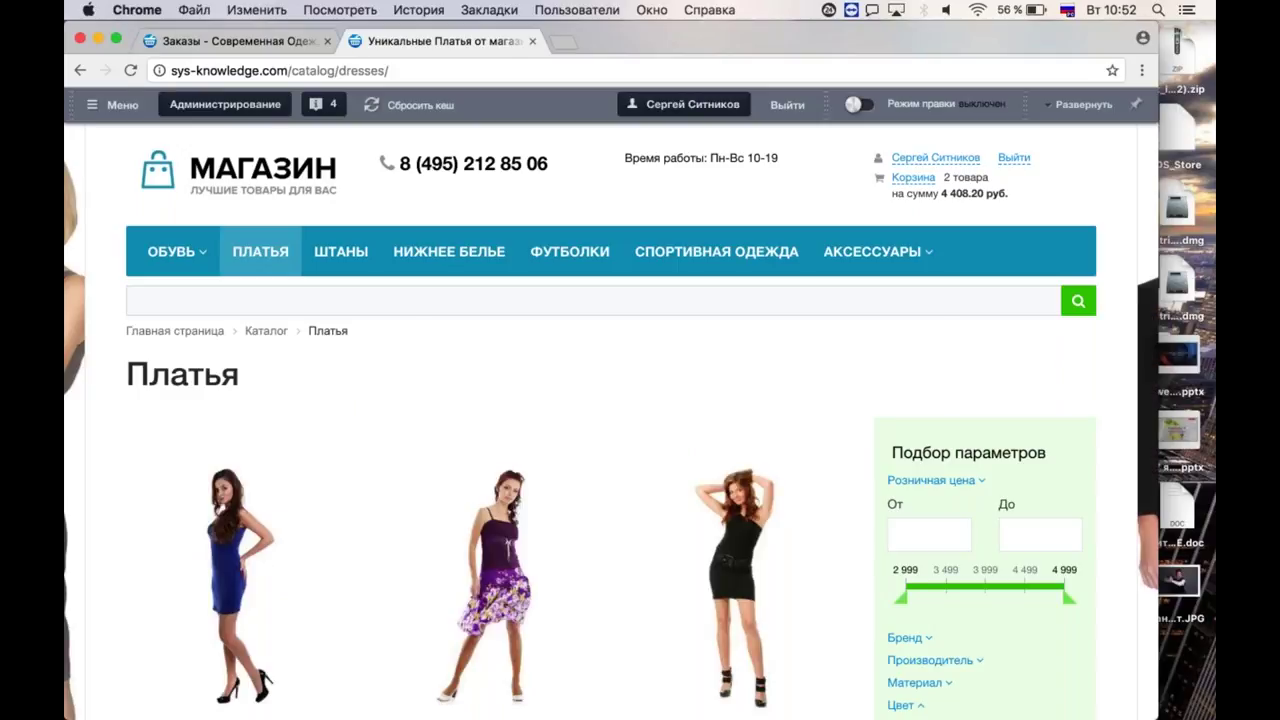
{"action": "left_click", "coordinate": [922, 176]}
{"action": "scroll", "coordinate": [640, 400], "scroll_direction": "down", "scroll_amount": 5}
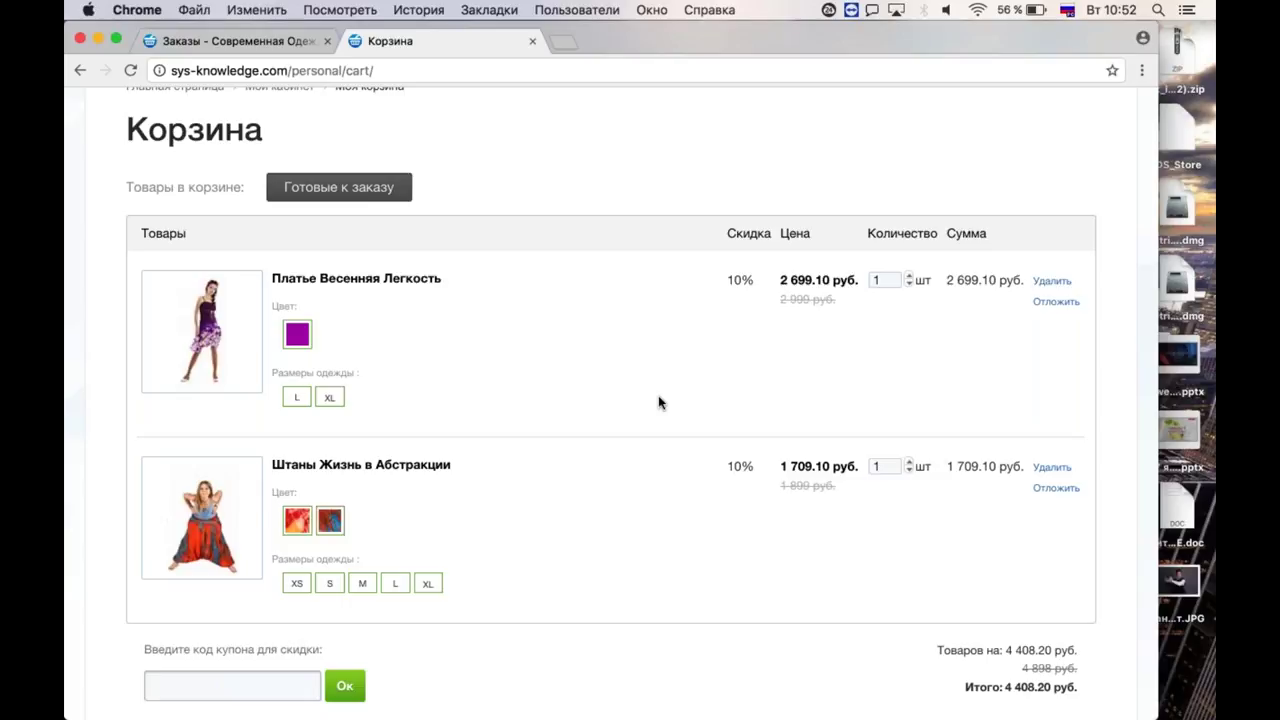
Return to the administration area and open the cart rule "Прошлый заказ и 10%" for editing.
{"action": "left_click", "coordinate": [272, 40]}
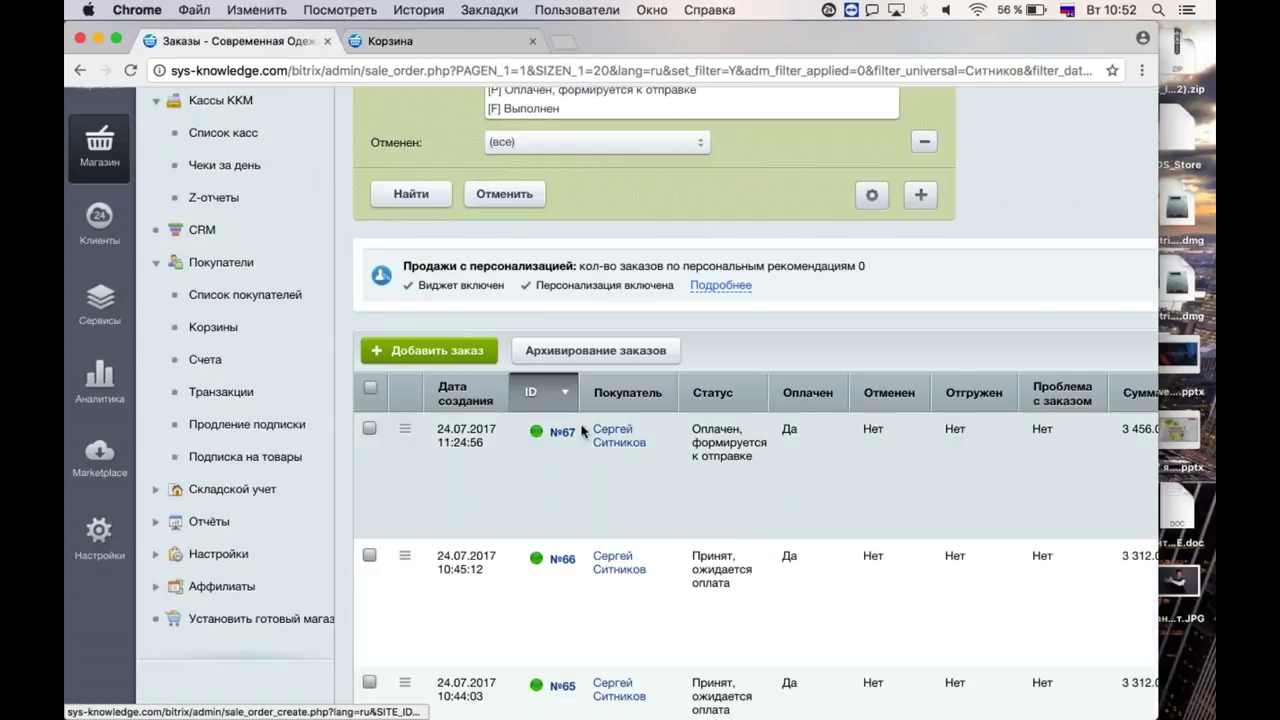
{"action": "scroll", "coordinate": [445, 323], "scroll_direction": "up", "scroll_amount": 5}
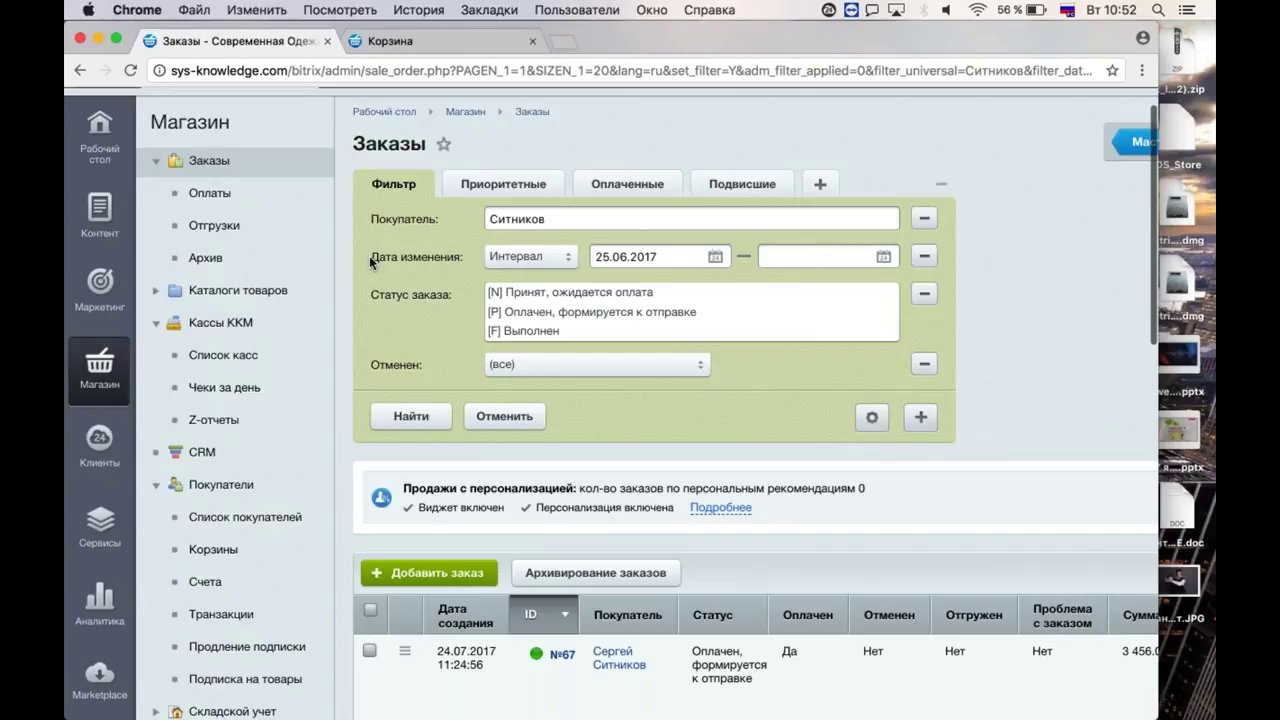
{"action": "mouse_move", "coordinate": [99, 285]}
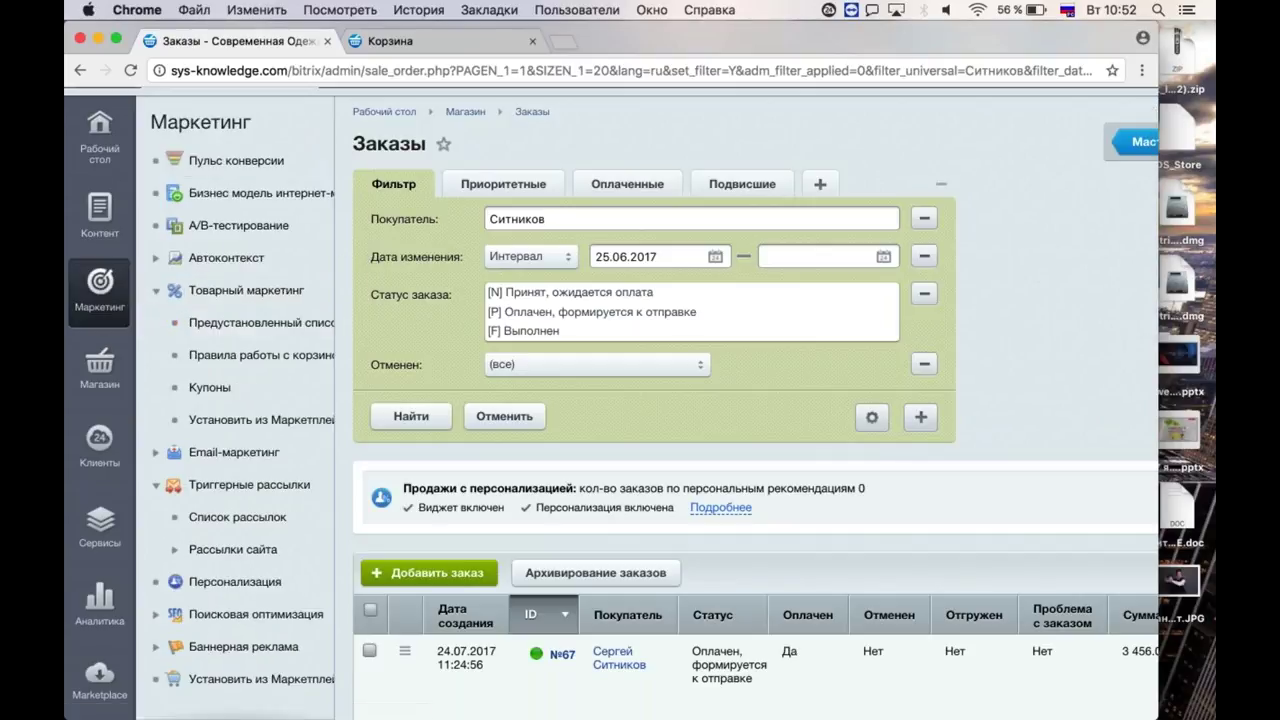
{"action": "left_click", "coordinate": [264, 356]}
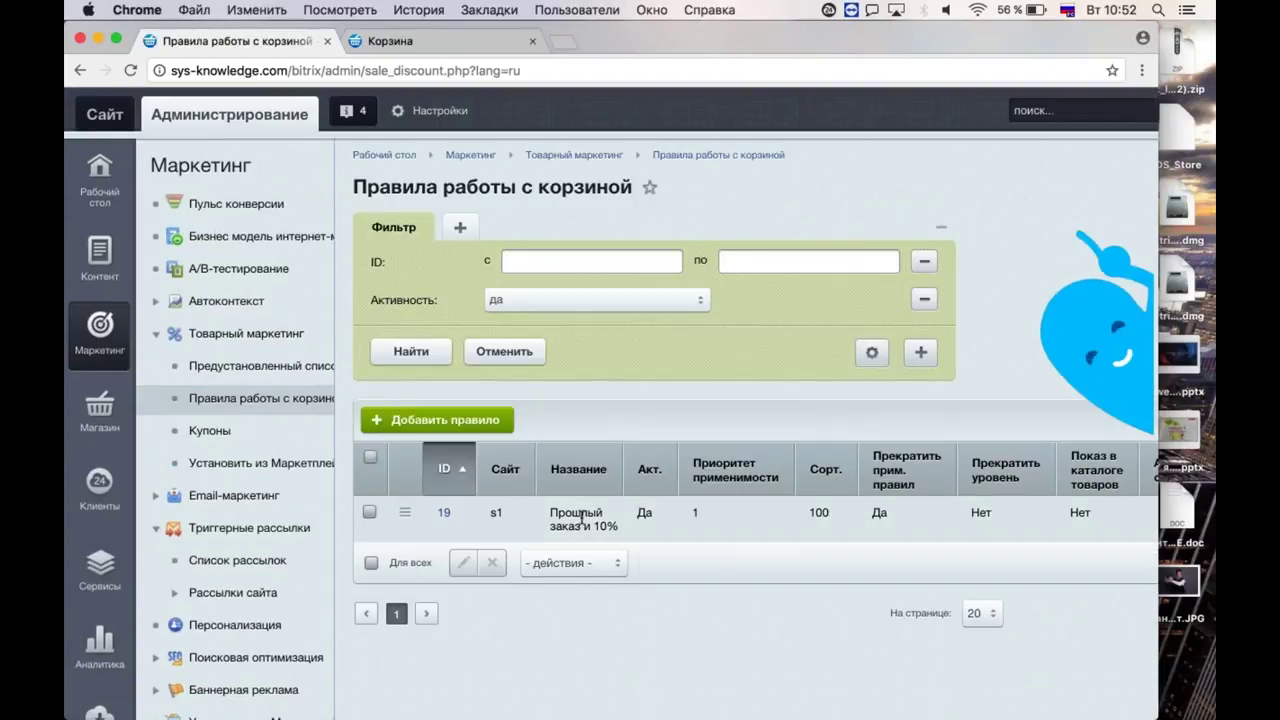
{"action": "left_click", "coordinate": [577, 513]}
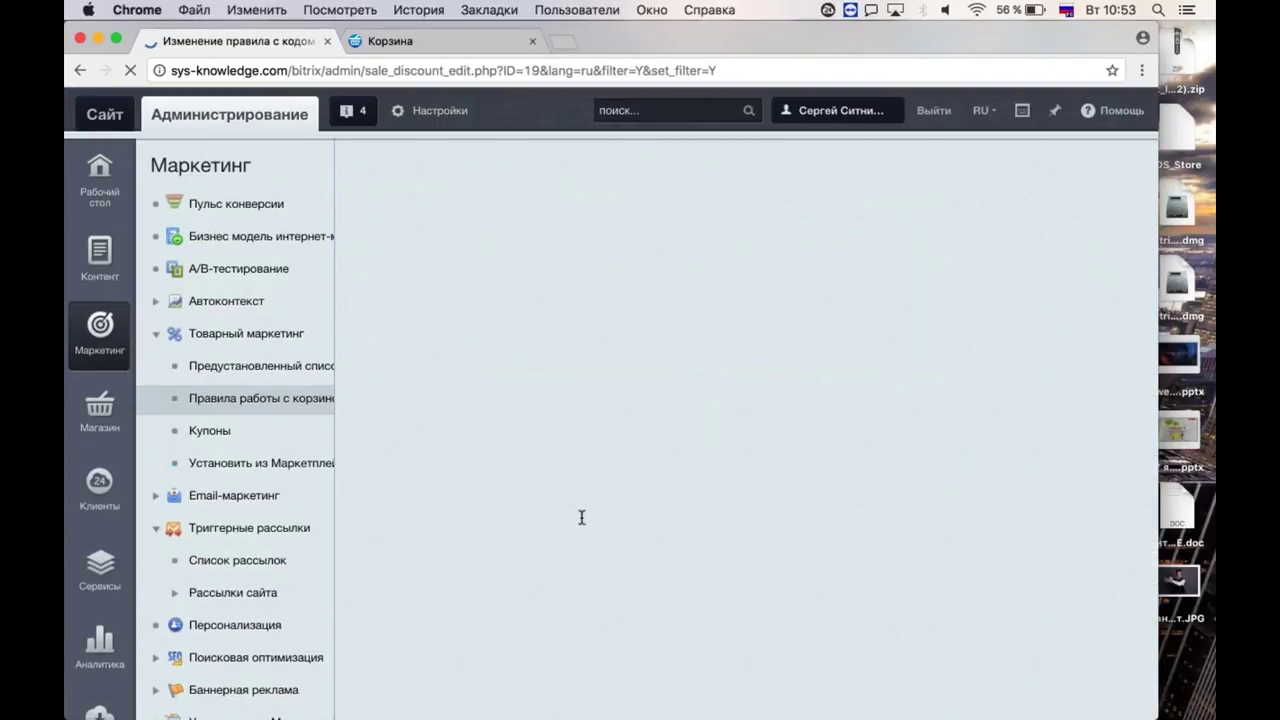
Set the previous order's total amount condition to more than 5000 RUB in the rule's actions and conditions, and apply the change.
{"action": "scroll", "coordinate": [581, 517], "scroll_direction": "down", "scroll_amount": 2}
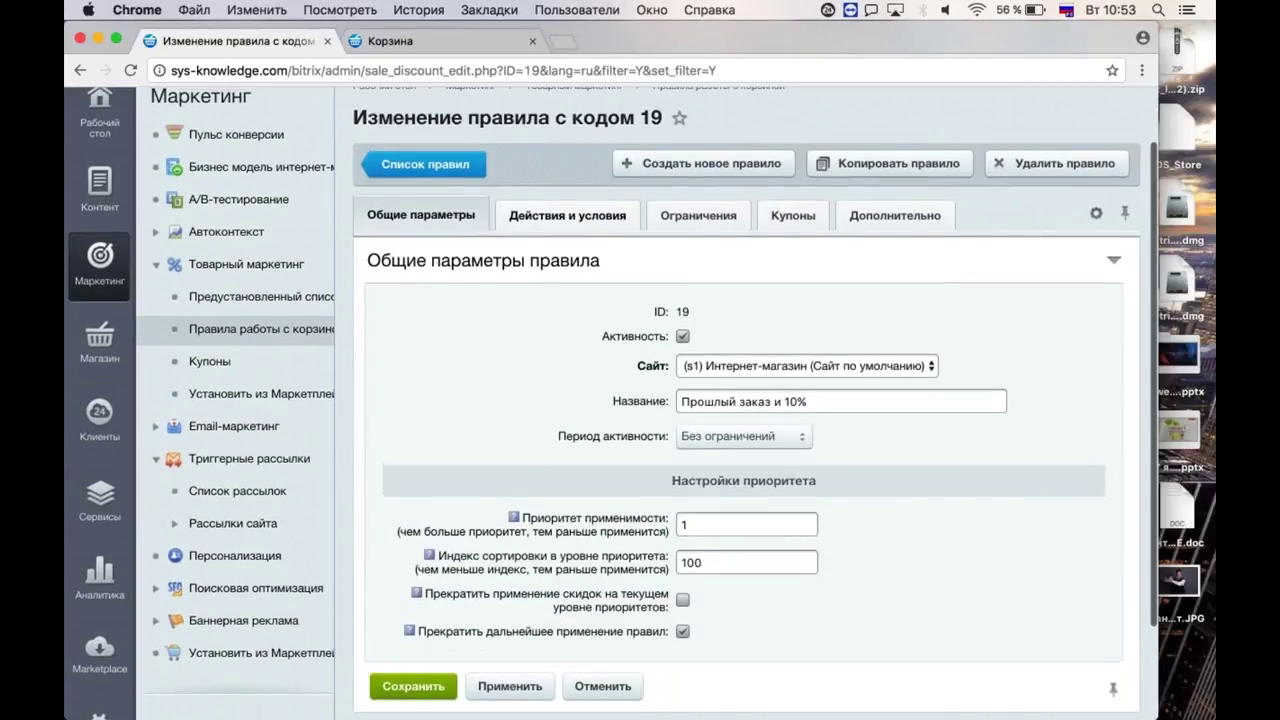
{"action": "left_click", "coordinate": [567, 215]}
{"action": "scroll", "coordinate": [445, 430], "scroll_direction": "down", "scroll_amount": 2}
{"action": "left_click", "coordinate": [787, 522]}
{"action": "key", "text": "BackSpace"}
{"action": "key", "text": "BackSpace"}
{"action": "key", "text": "BackSpace"}
{"action": "key", "text": "BackSpace"}
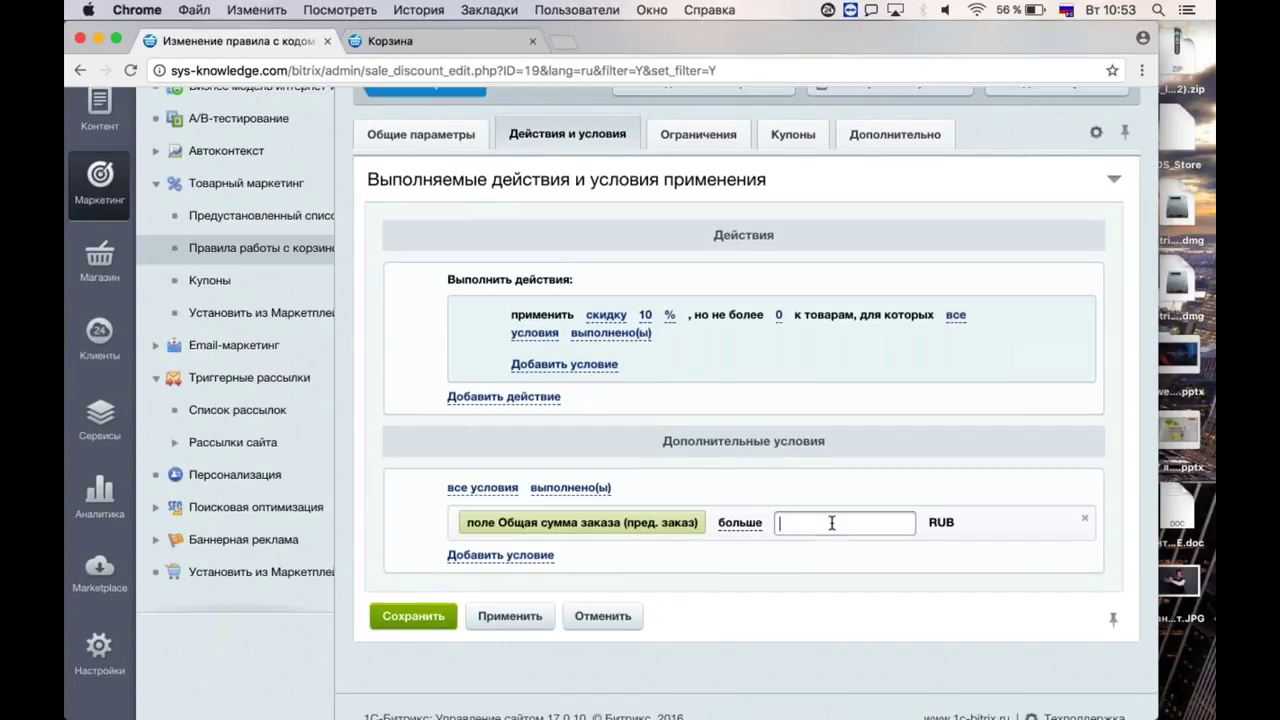
{"action": "type", "text": "5000"}
{"action": "left_click", "coordinate": [865, 475]}
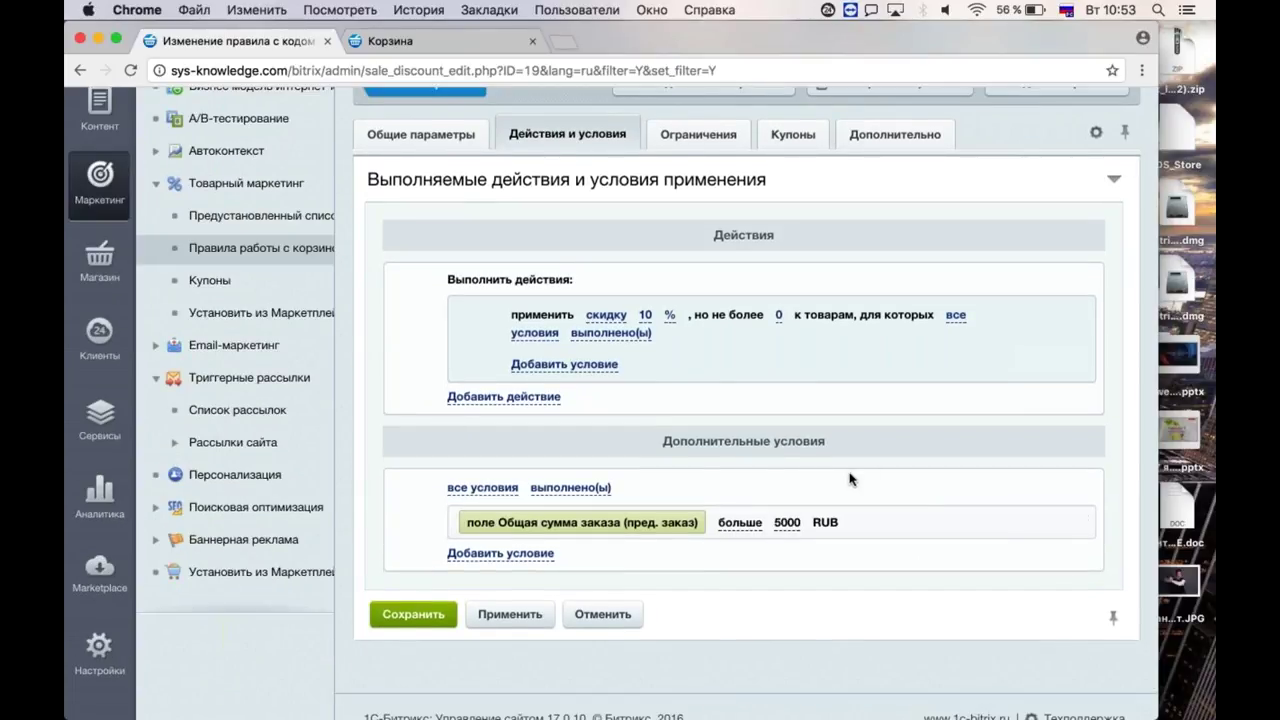
{"action": "left_click", "coordinate": [530, 614]}
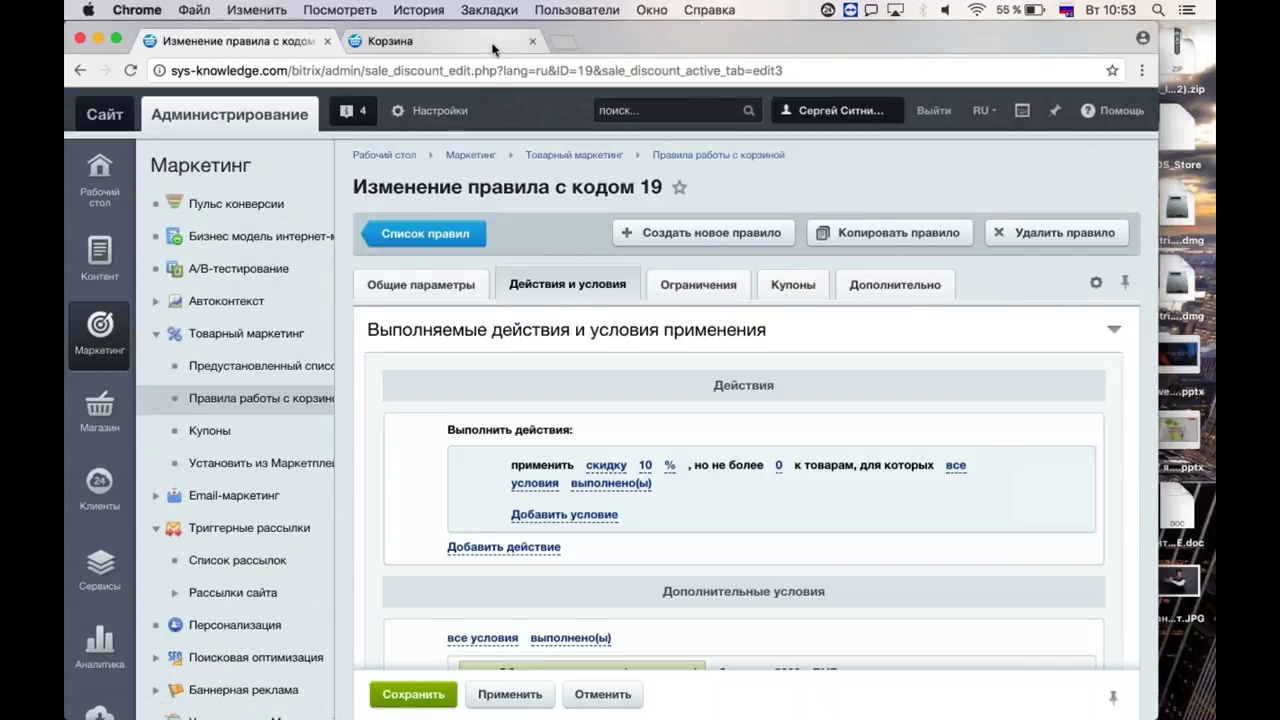
Reload the storefront cart to check the item discounts, and compare them with the cart rule's conditions.
{"action": "left_click", "coordinate": [493, 45]}
{"action": "key", "text": "super+r"}
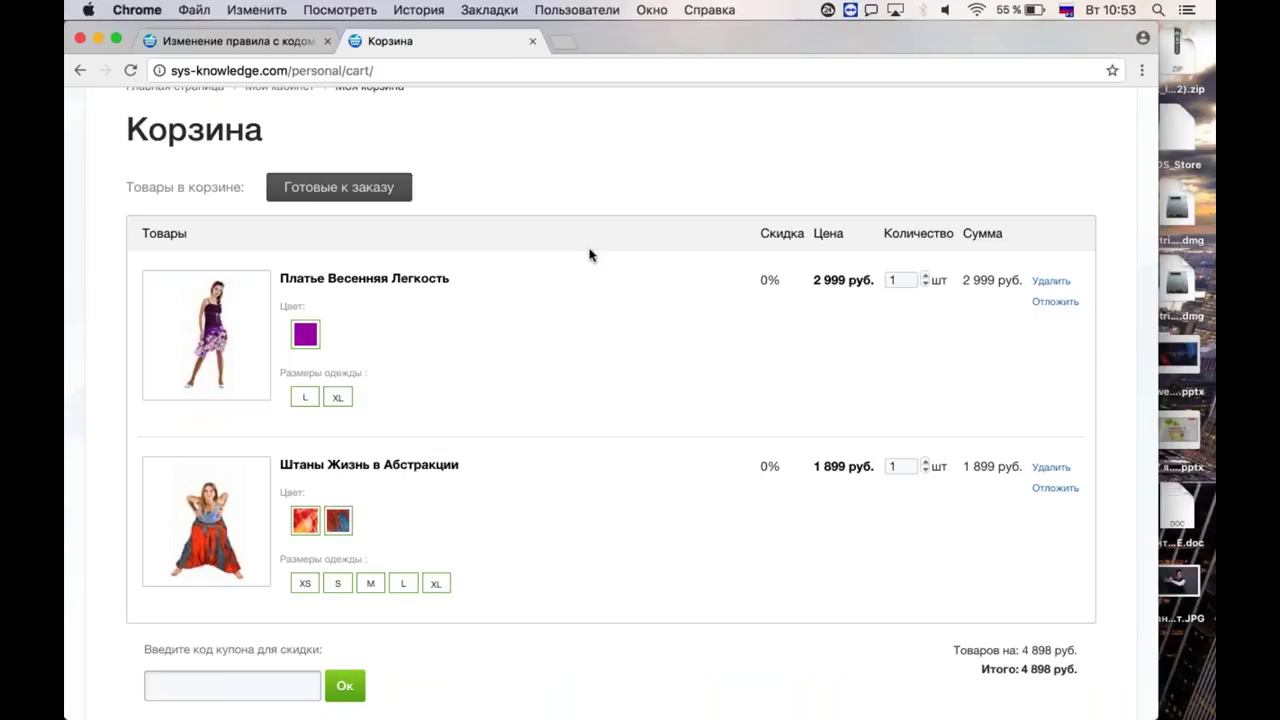
{"action": "left_click", "coordinate": [281, 44]}
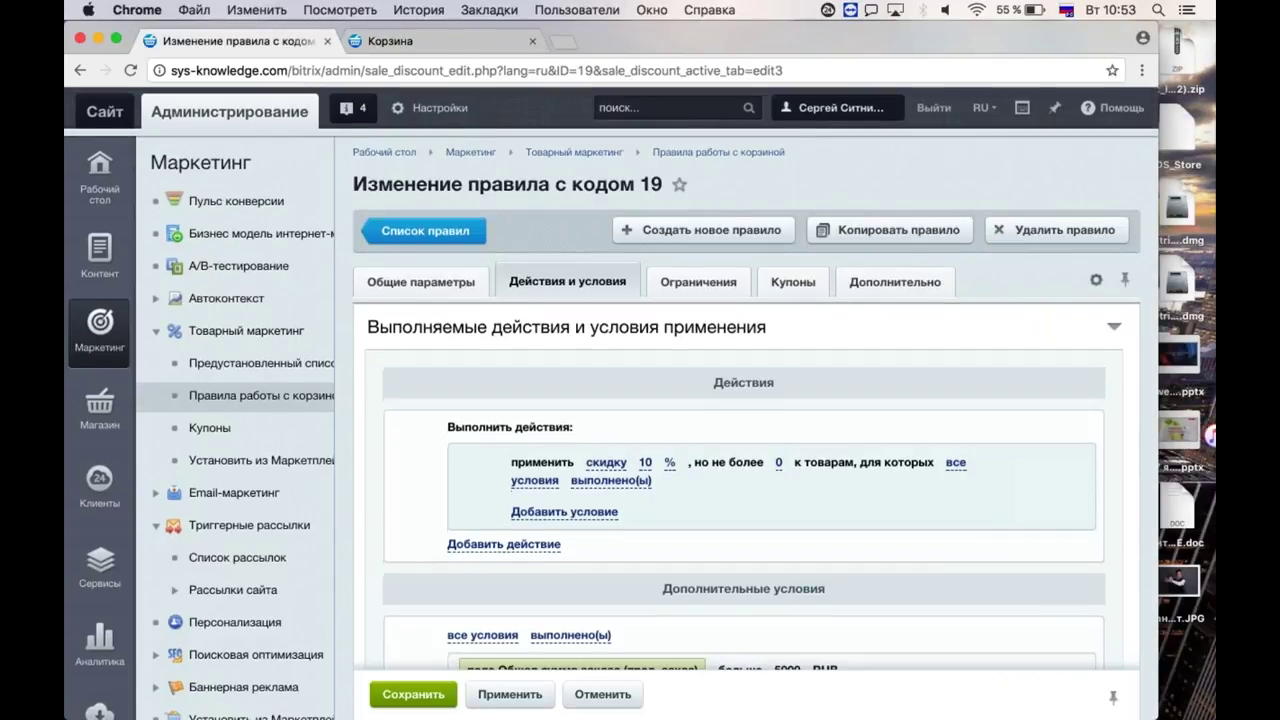
{"action": "scroll", "coordinate": [740, 400], "scroll_direction": "down", "scroll_amount": 2}
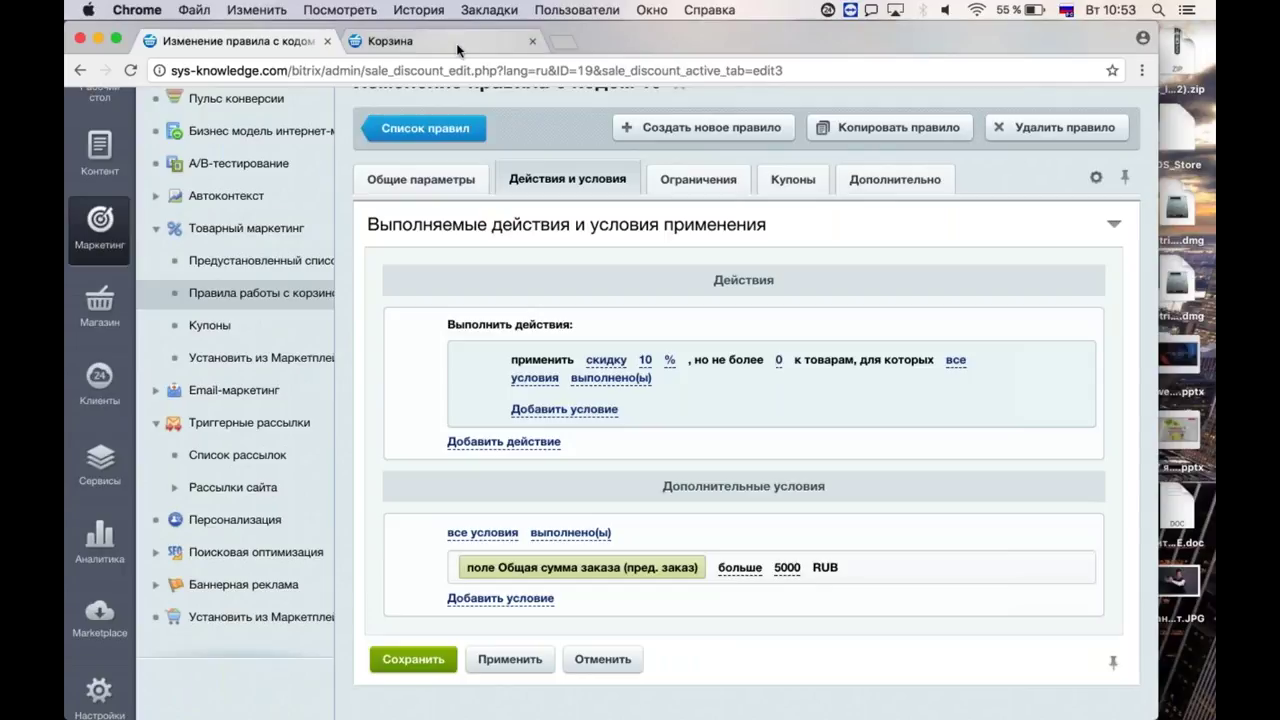
In the storefront cart, raise the quantity of "Штаны Жизнь в Абстракции" to 2 and proceed to checkout.
{"action": "left_click", "coordinate": [390, 41]}
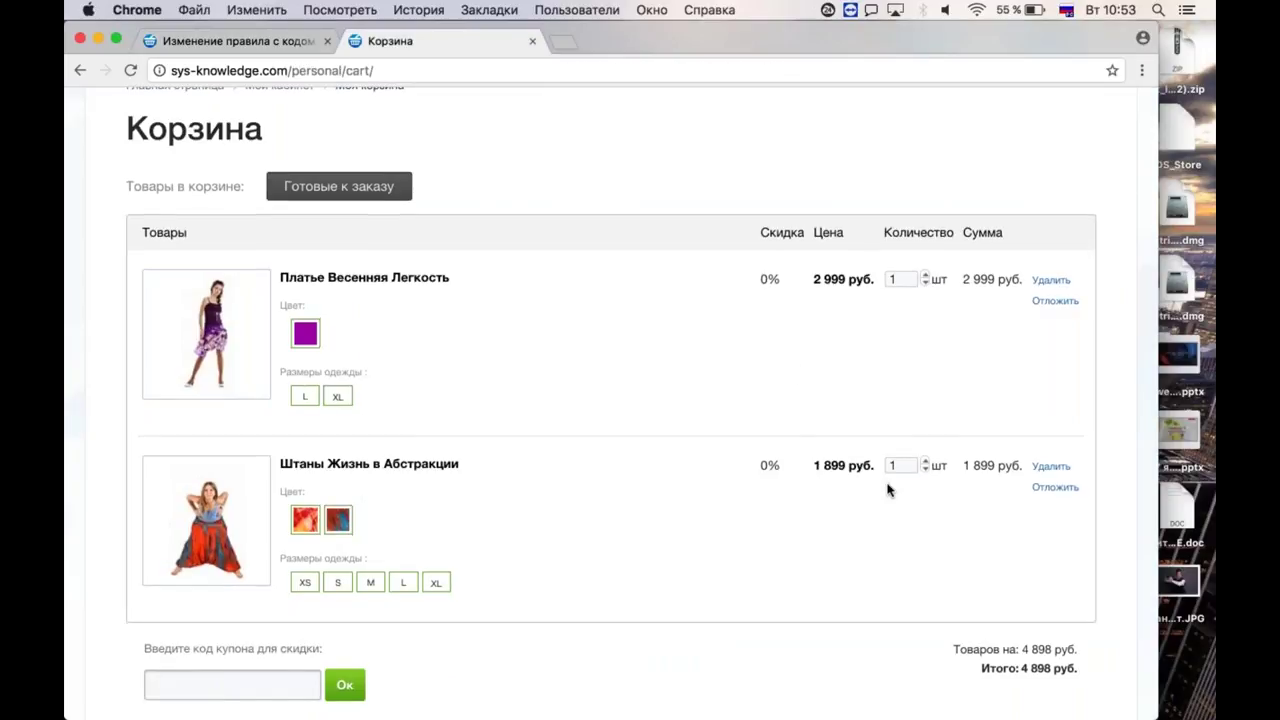
{"action": "scroll", "coordinate": [887, 490], "scroll_direction": "down", "scroll_amount": 1}
{"action": "left_click", "coordinate": [925, 406]}
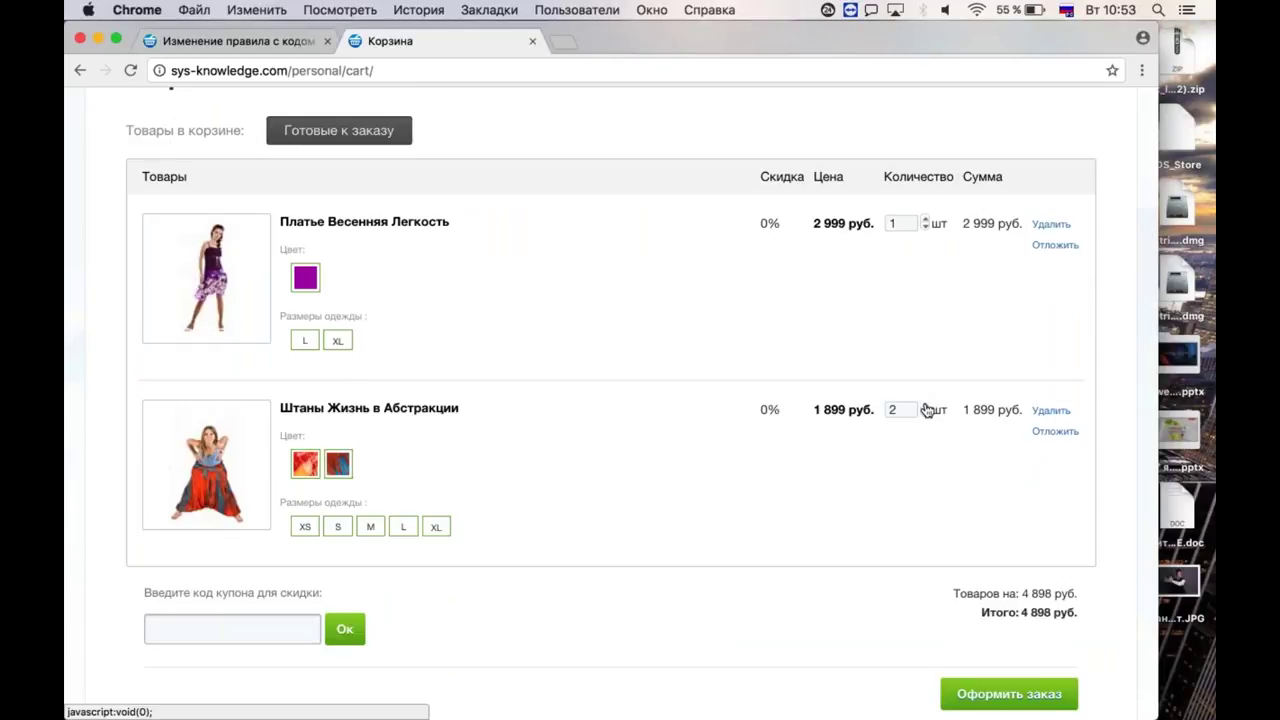
{"action": "scroll", "coordinate": [737, 378], "scroll_direction": "down", "scroll_amount": 3}
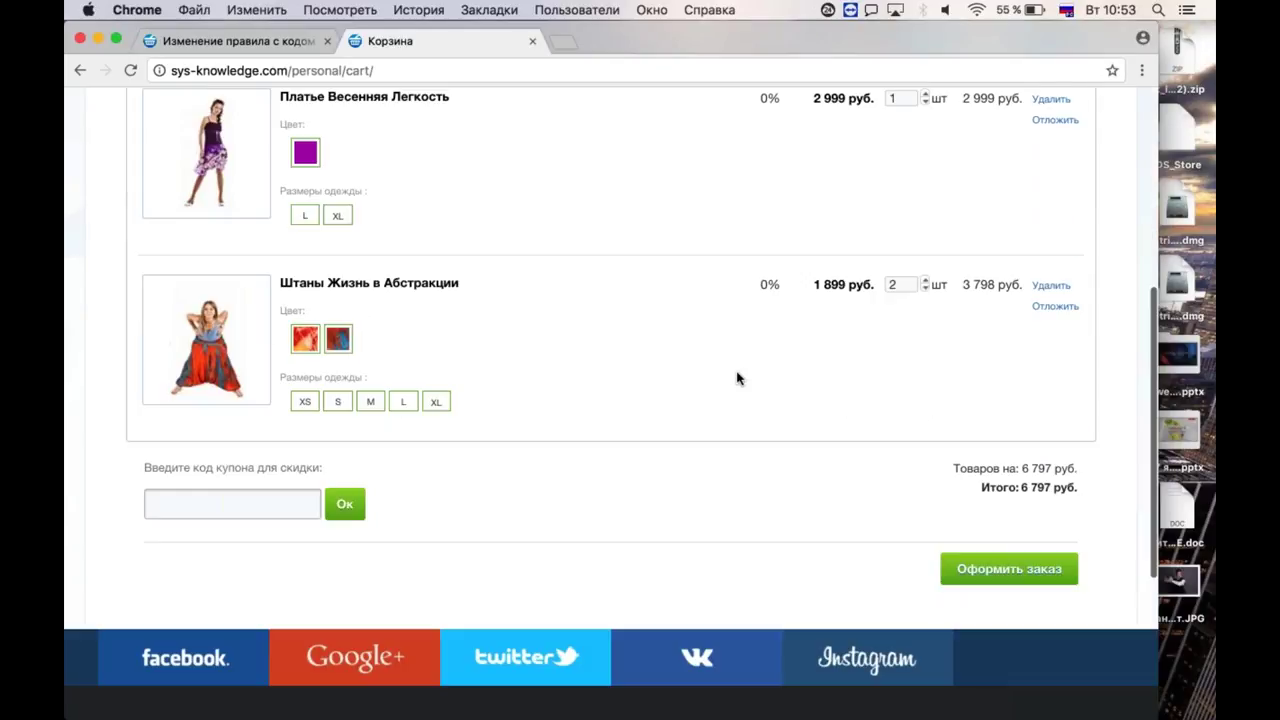
{"action": "left_click", "coordinate": [1010, 506]}
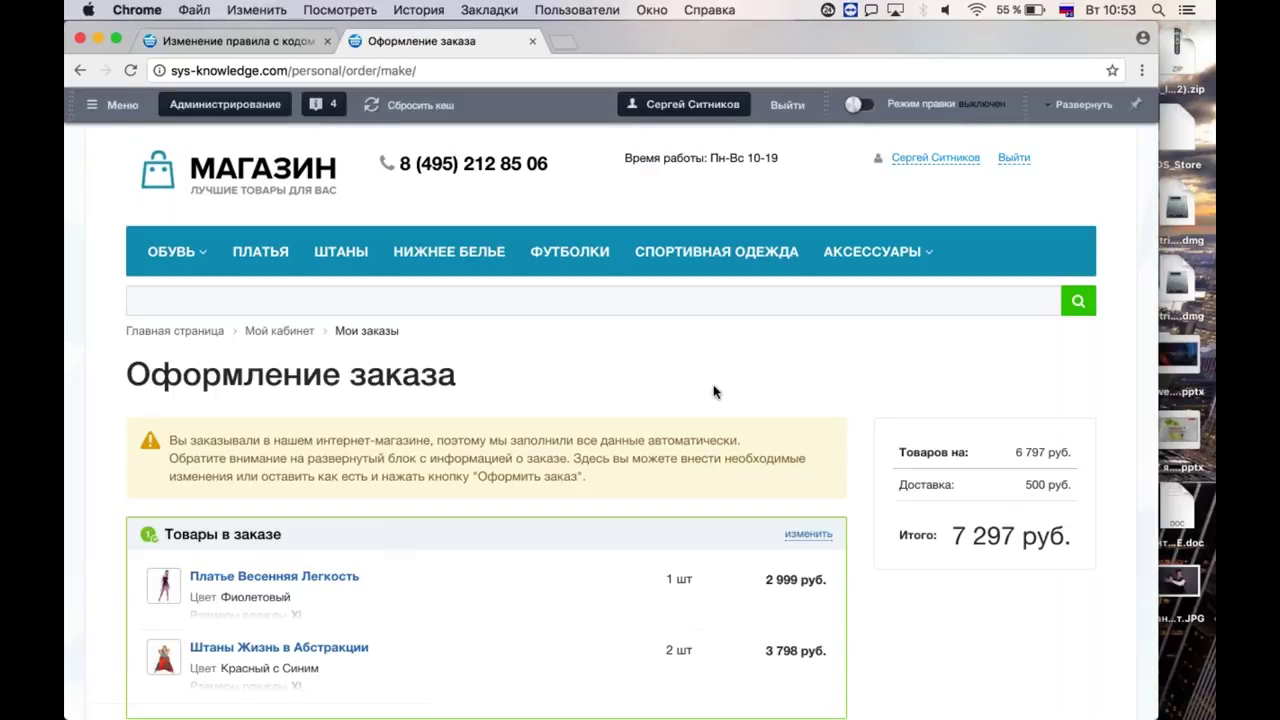
Review the checkout details, place the order with courier delivery and bank card payment, and look over the order confirmation.
{"action": "scroll", "coordinate": [714, 391], "scroll_direction": "down", "scroll_amount": 2}
{"action": "scroll", "coordinate": [714, 391], "scroll_direction": "down", "scroll_amount": 6}
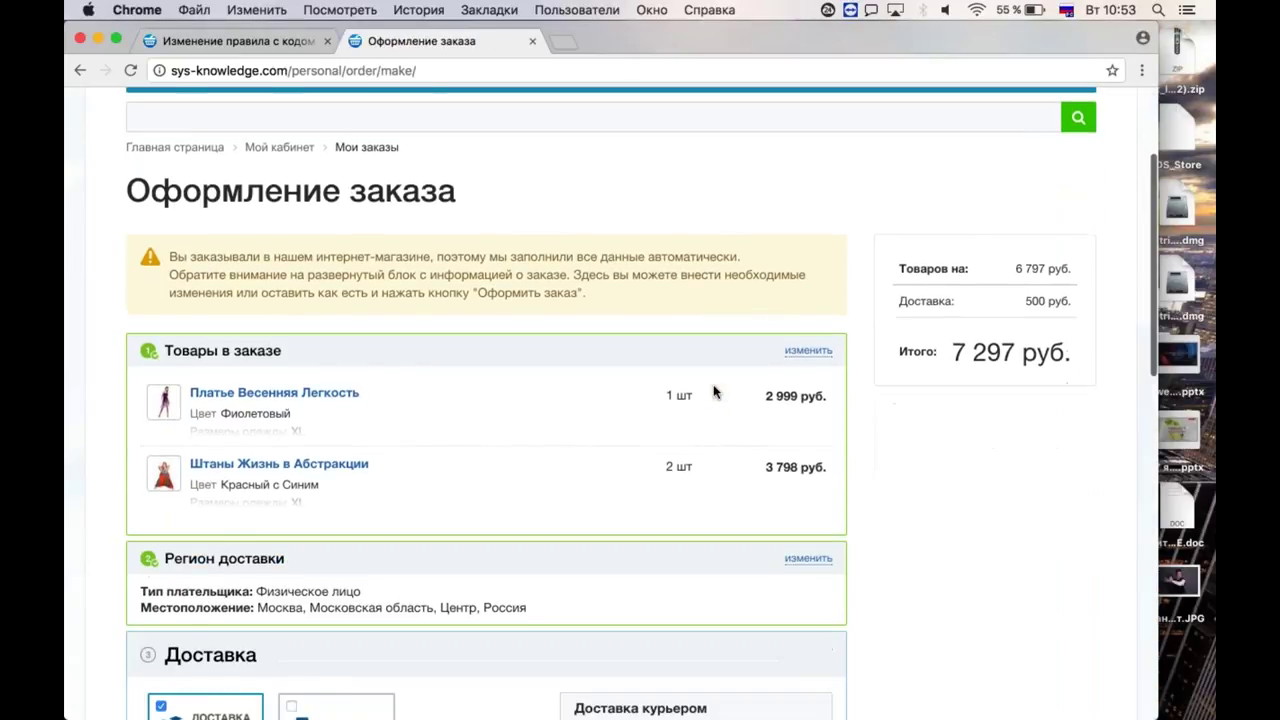
{"action": "scroll", "coordinate": [714, 391], "scroll_direction": "down", "scroll_amount": 4}
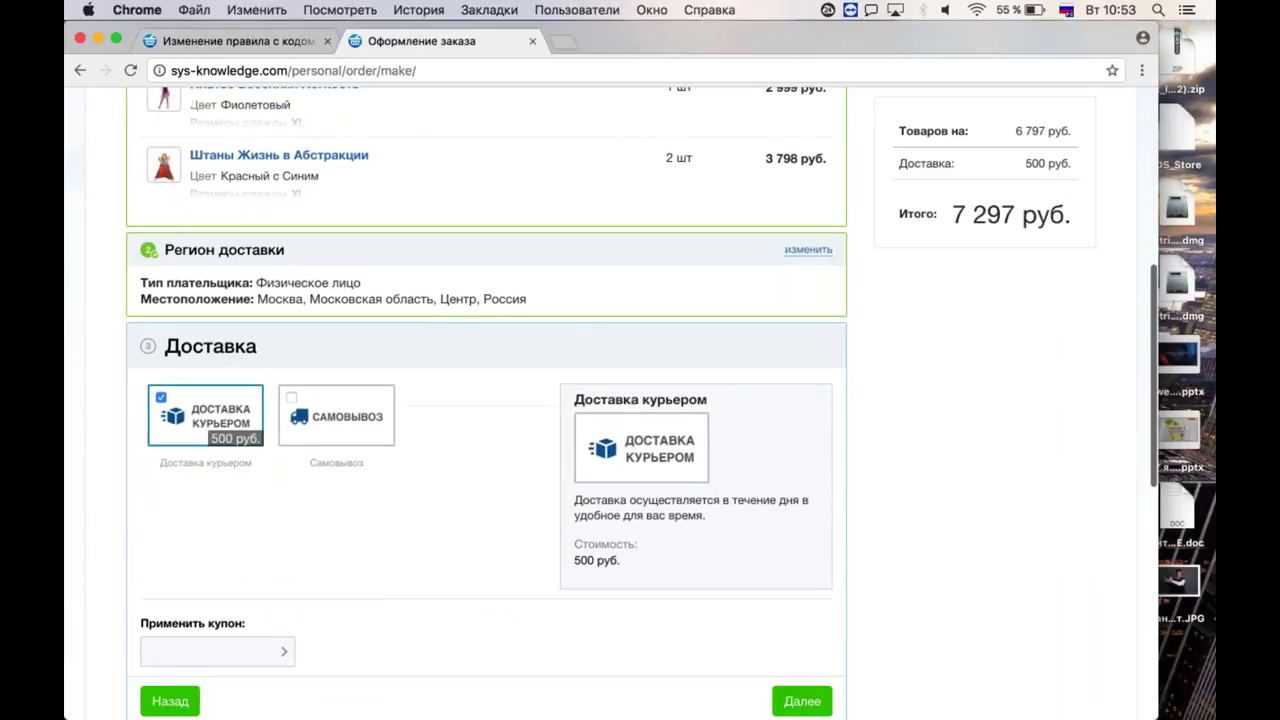
{"action": "scroll", "coordinate": [714, 391], "scroll_direction": "up", "scroll_amount": 6}
{"action": "scroll", "coordinate": [610, 400], "scroll_direction": "down", "scroll_amount": 1}
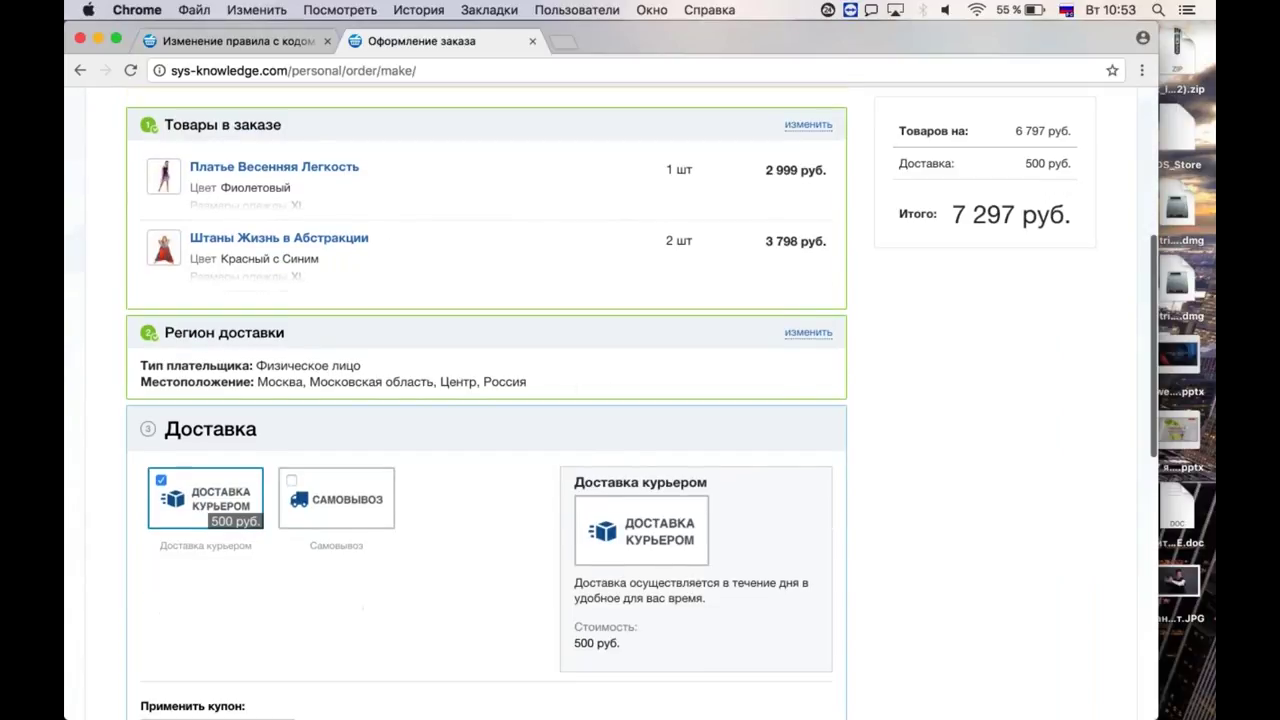
{"action": "scroll", "coordinate": [757, 620], "scroll_direction": "down", "scroll_amount": 6}
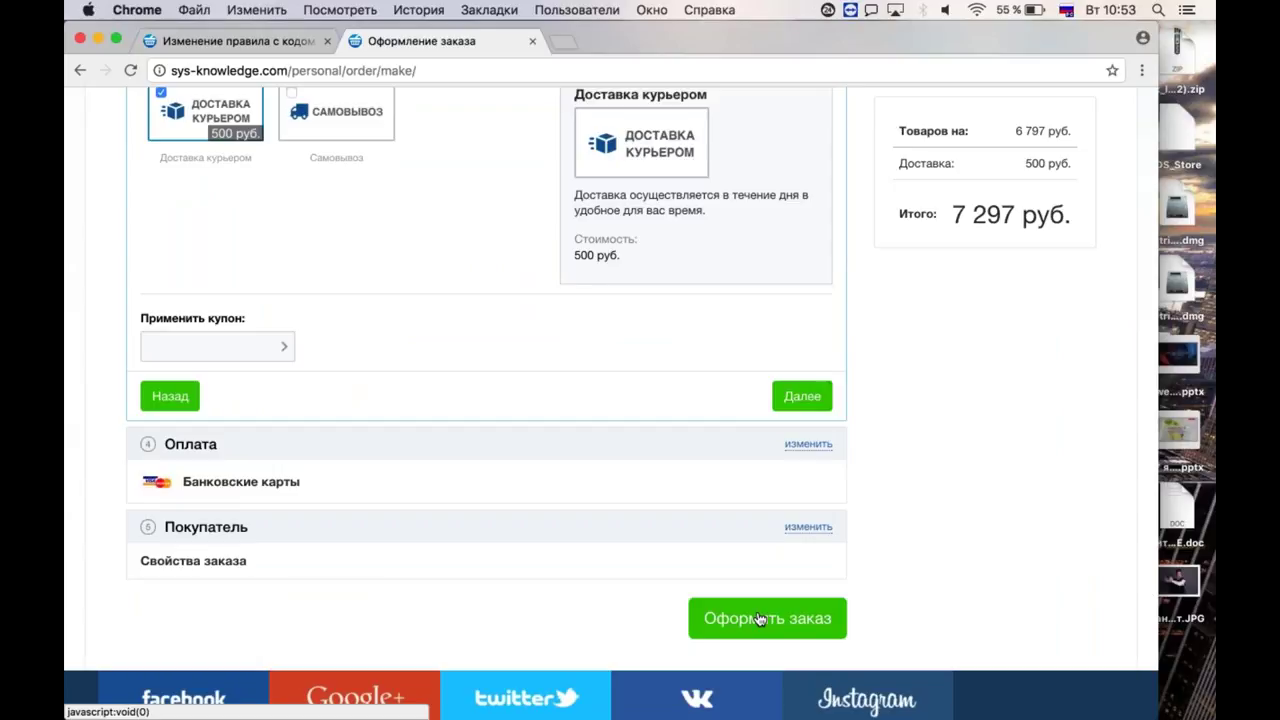
{"action": "left_click", "coordinate": [760, 619]}
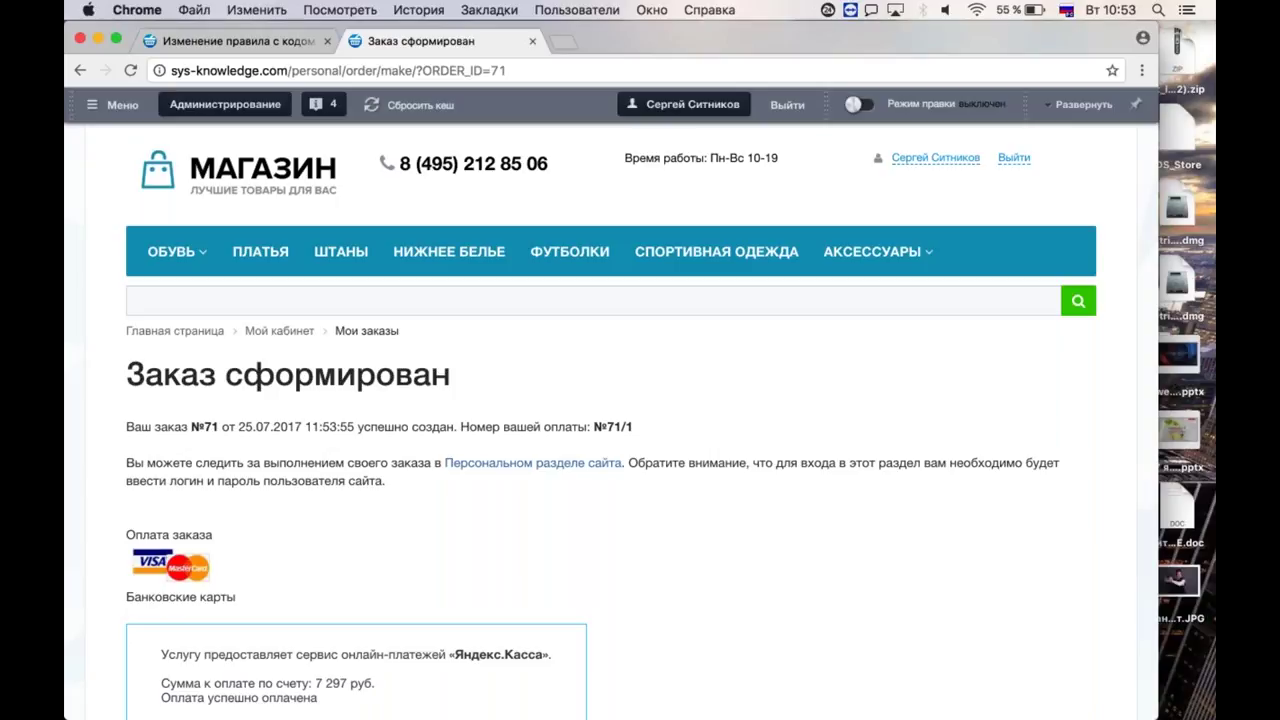
{"action": "scroll", "coordinate": [610, 400], "scroll_direction": "down", "scroll_amount": 3}
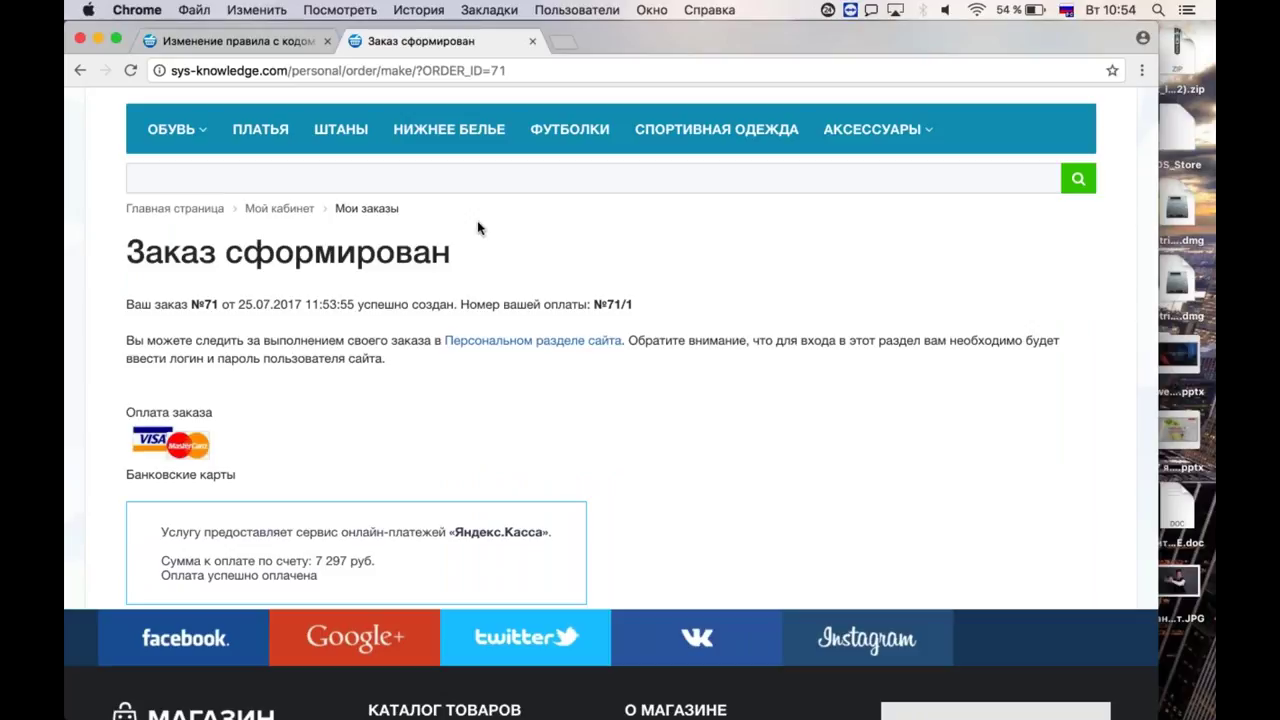
{"action": "scroll", "coordinate": [477, 229], "scroll_direction": "down", "scroll_amount": 3}
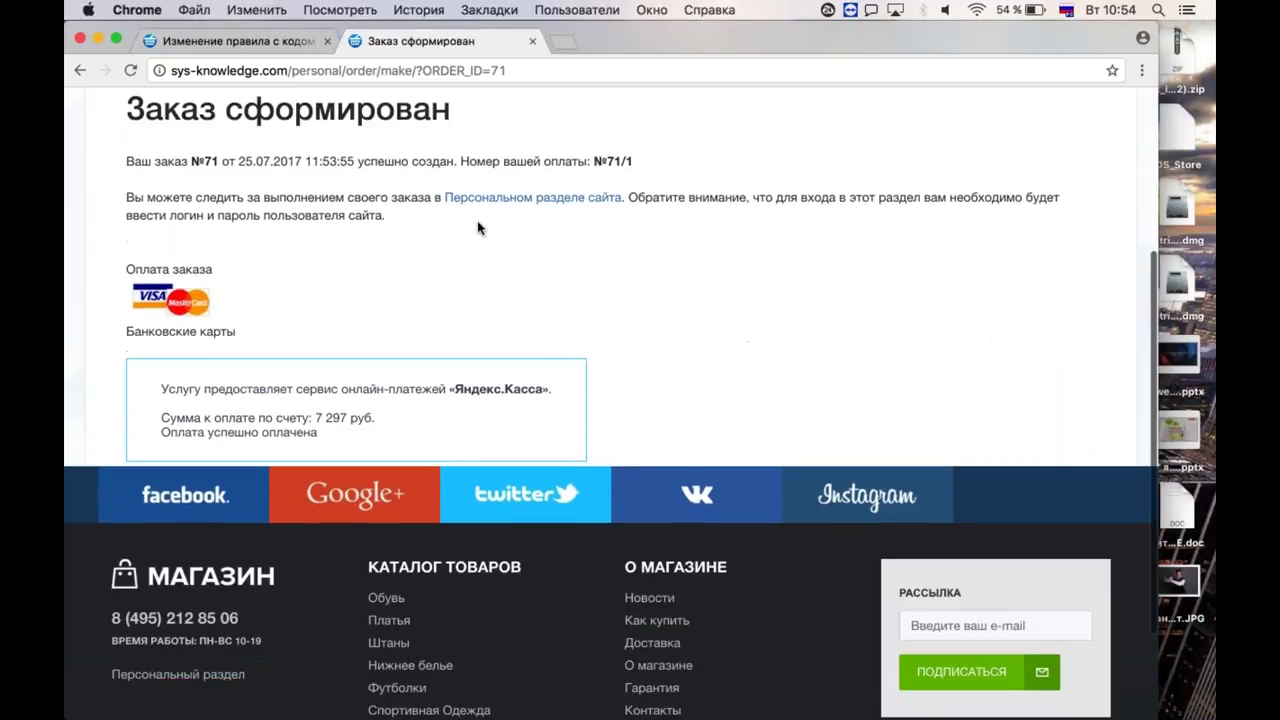
Add "Платье Весенняя Легкость" from the dresses catalogue to the cart and open the cart to check its discount.
{"action": "scroll", "coordinate": [477, 229], "scroll_direction": "up", "scroll_amount": 5}
{"action": "left_click", "coordinate": [272, 250]}
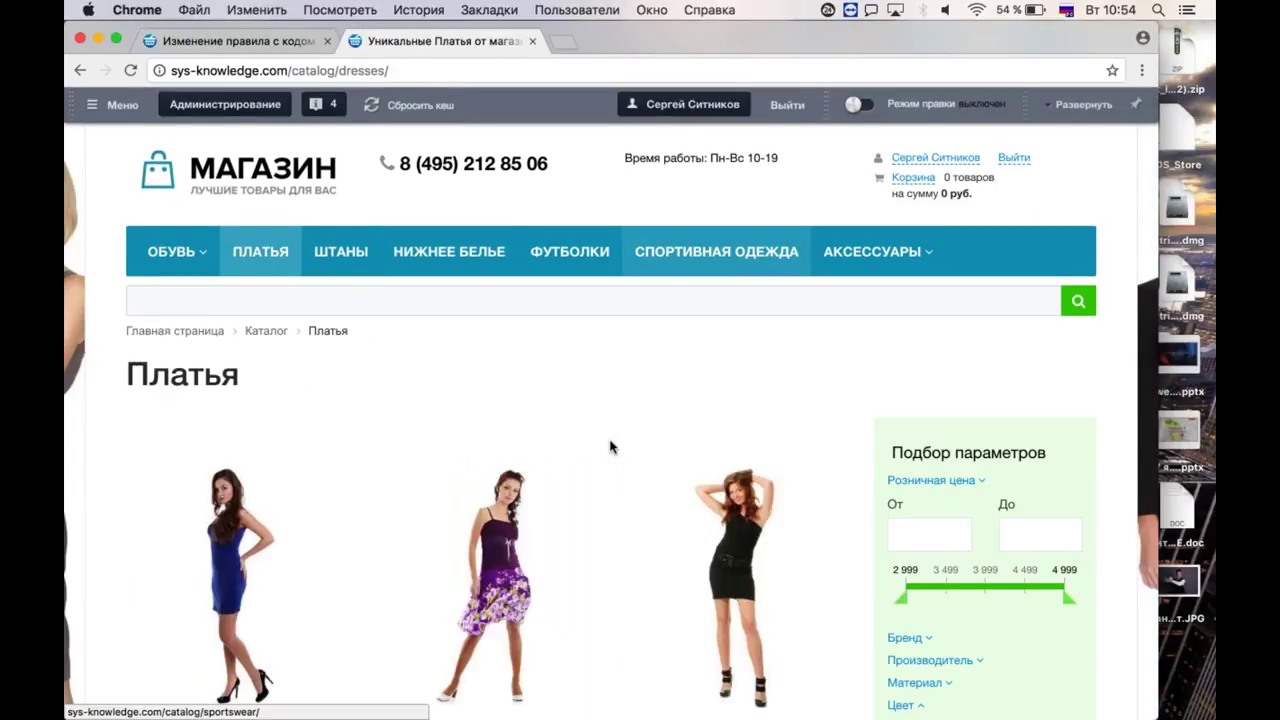
{"action": "scroll", "coordinate": [612, 447], "scroll_direction": "down", "scroll_amount": 5}
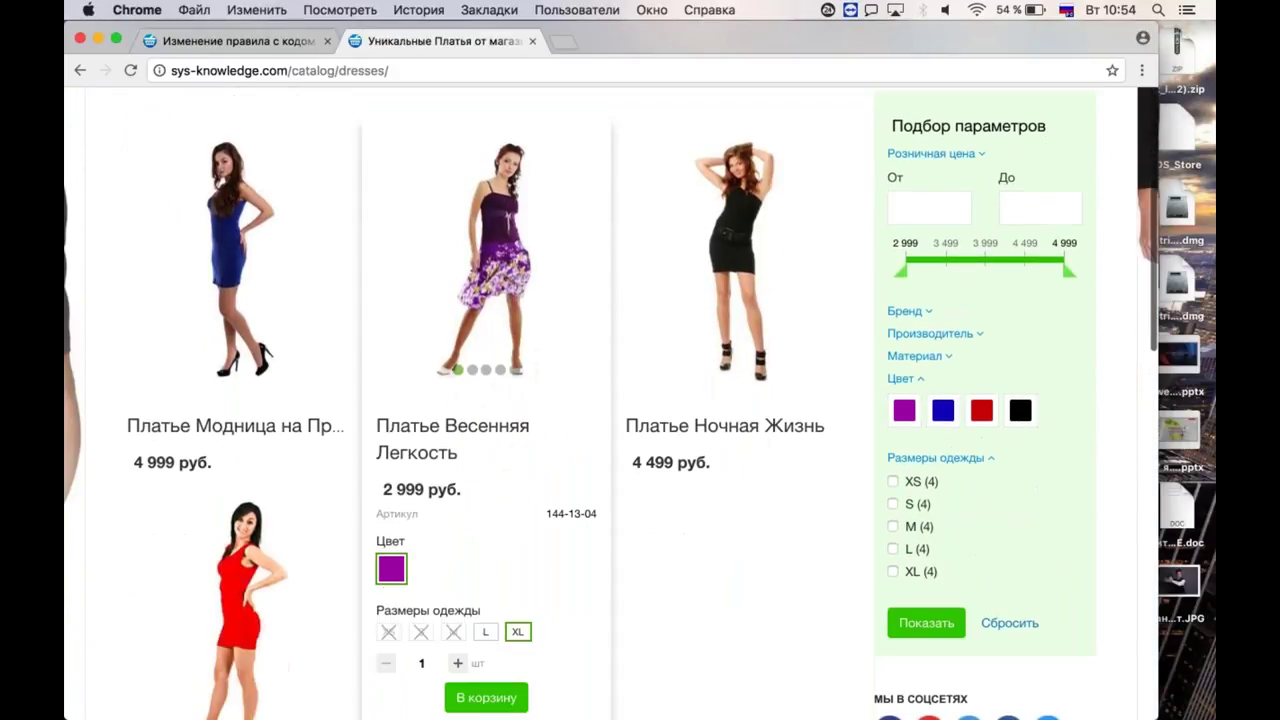
{"action": "left_click", "coordinate": [486, 697]}
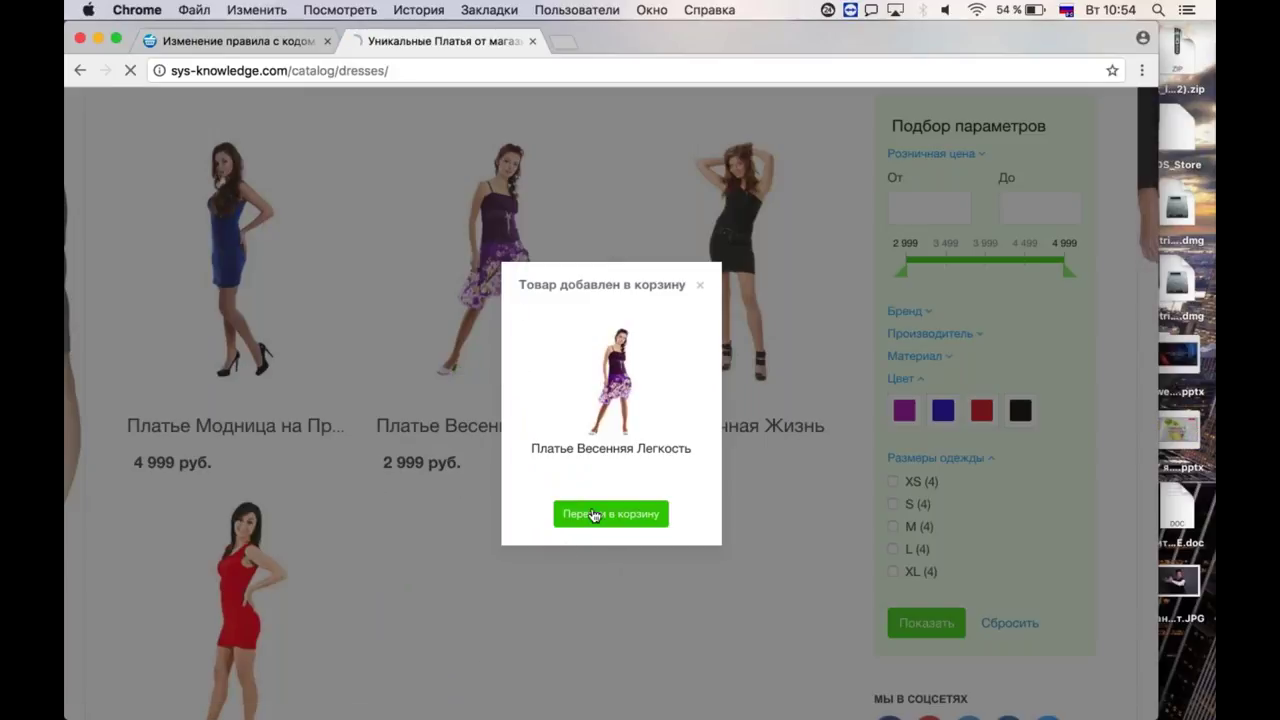
{"action": "left_click", "coordinate": [594, 515]}
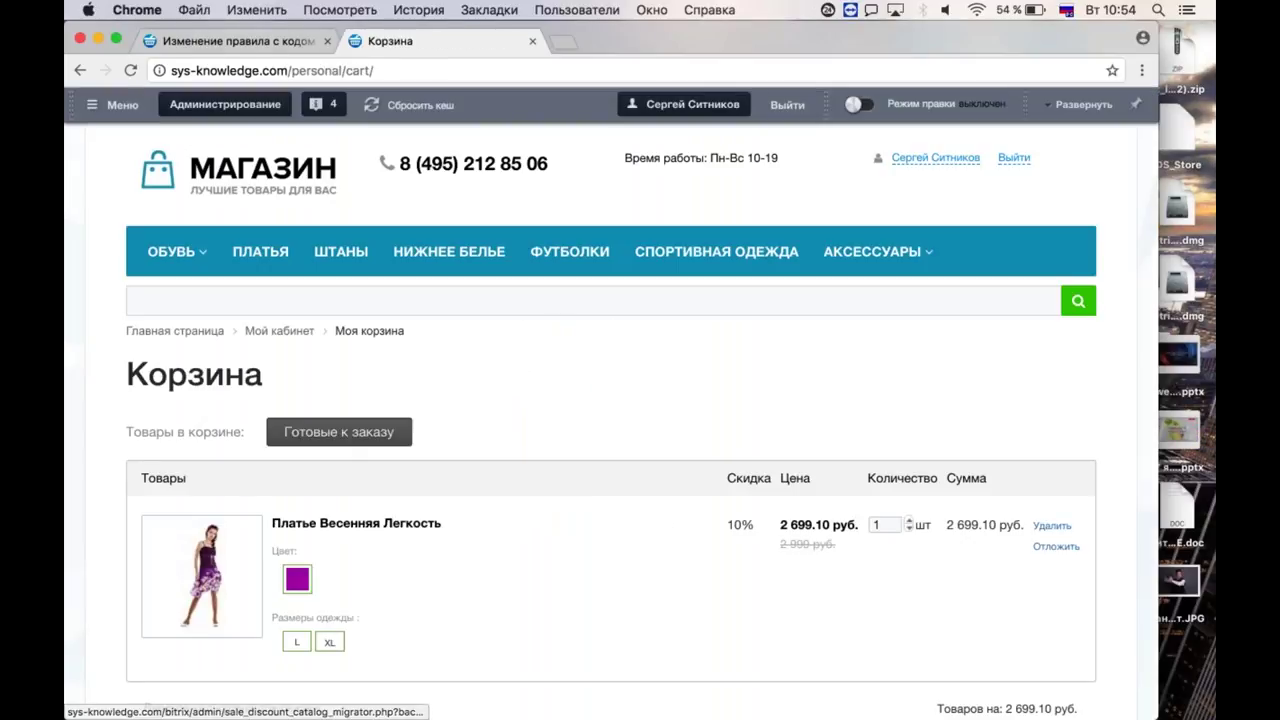
Return to the administration area and open the newly placed order from the store's list of orders.
{"action": "left_click", "coordinate": [230, 41]}
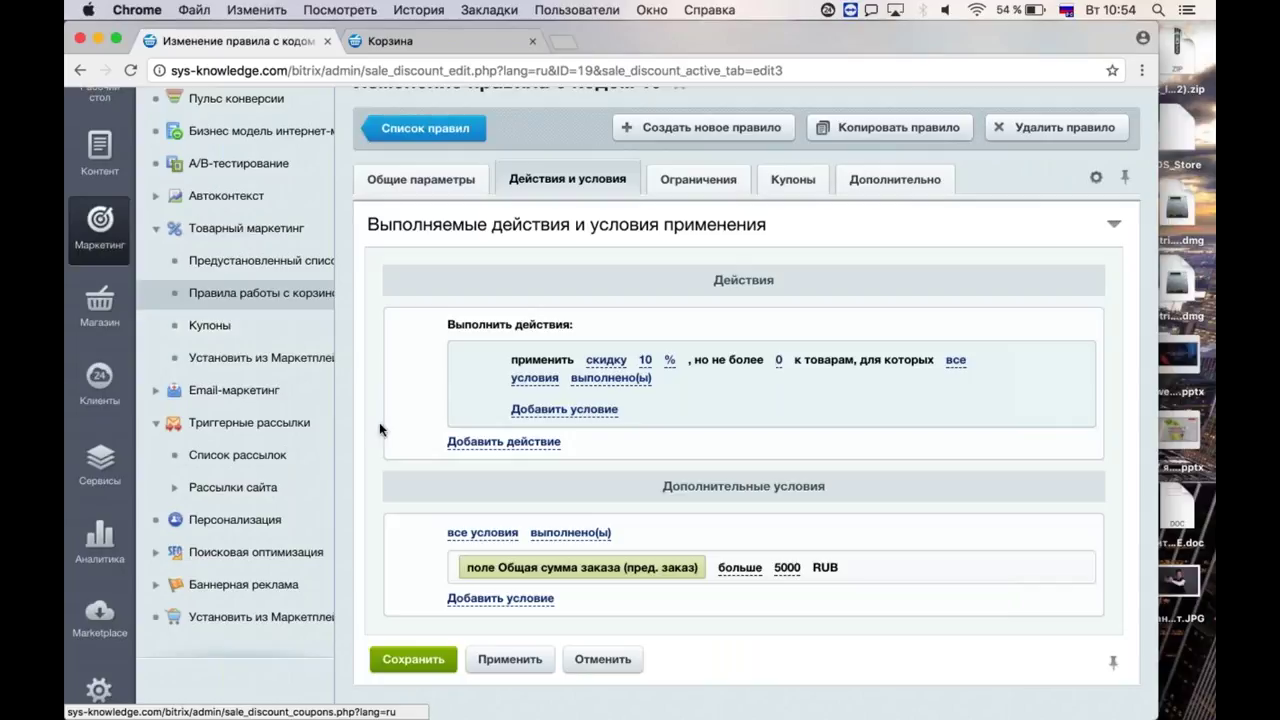
{"action": "scroll", "coordinate": [379, 422], "scroll_direction": "up", "scroll_amount": 2}
{"action": "scroll", "coordinate": [379, 422], "scroll_direction": "down", "scroll_amount": 2}
{"action": "scroll", "coordinate": [379, 422], "scroll_direction": "up", "scroll_amount": 2}
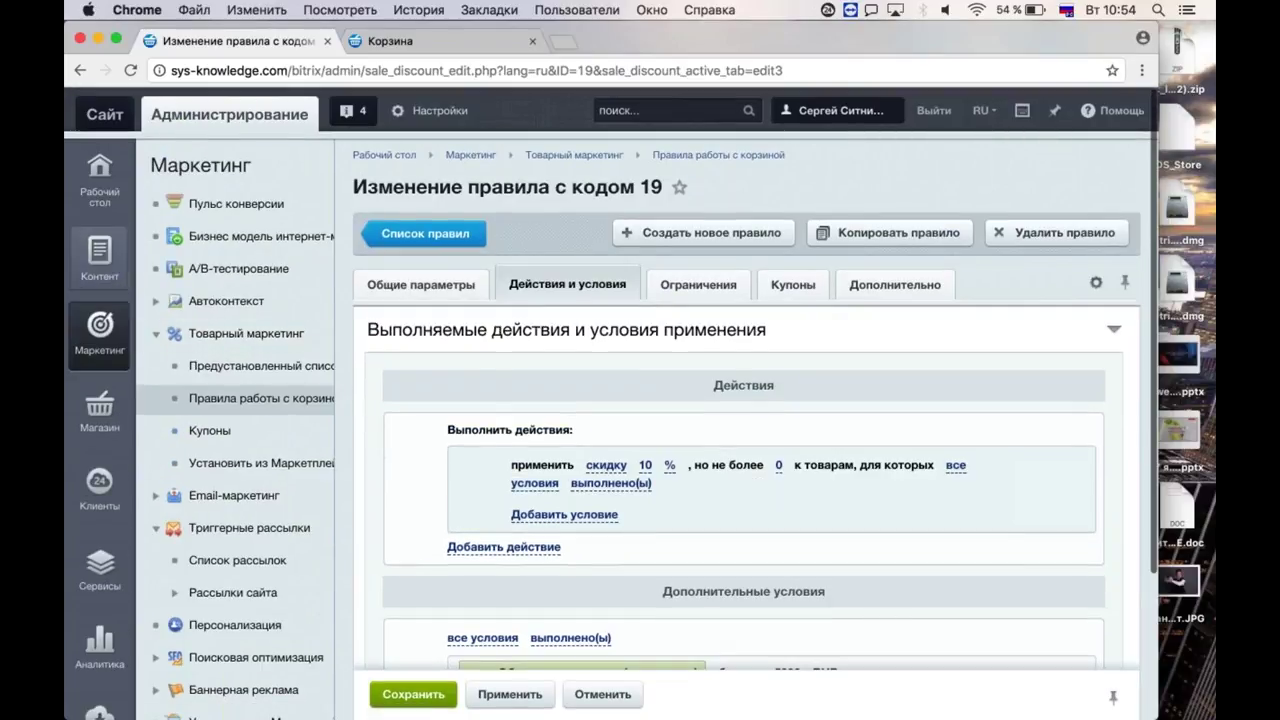
{"action": "left_click", "coordinate": [100, 408]}
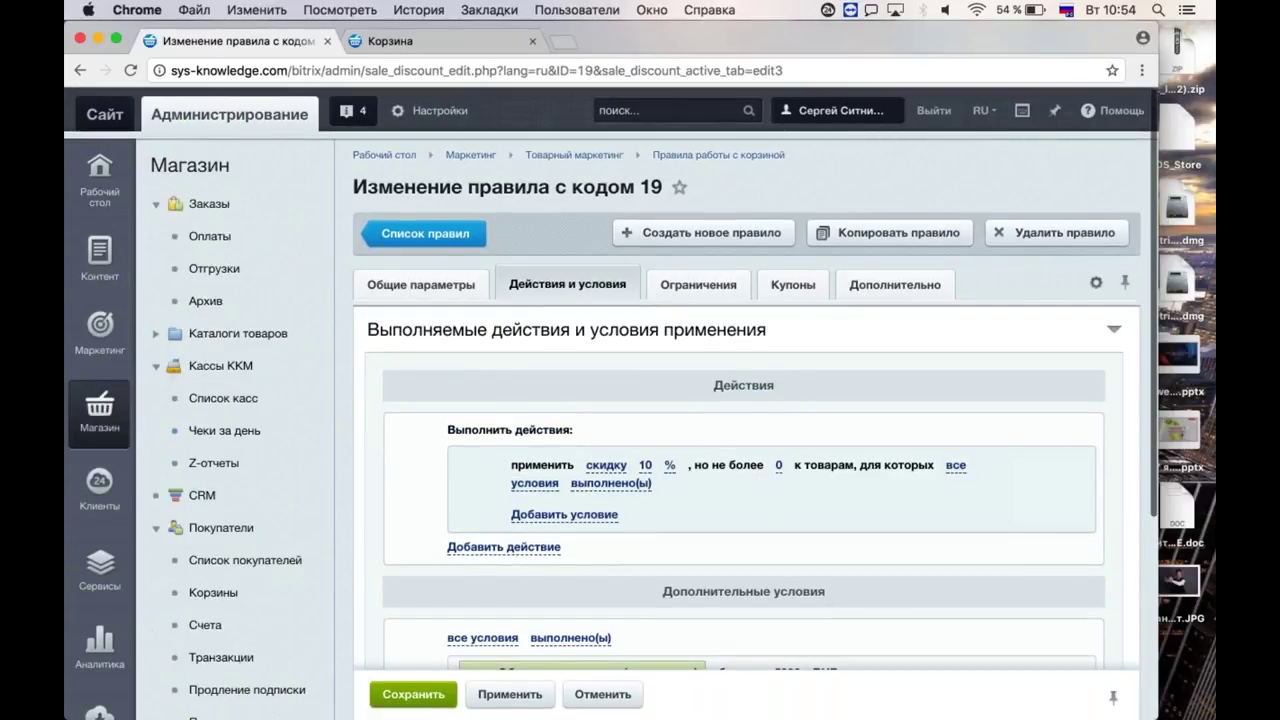
{"action": "left_click", "coordinate": [230, 204]}
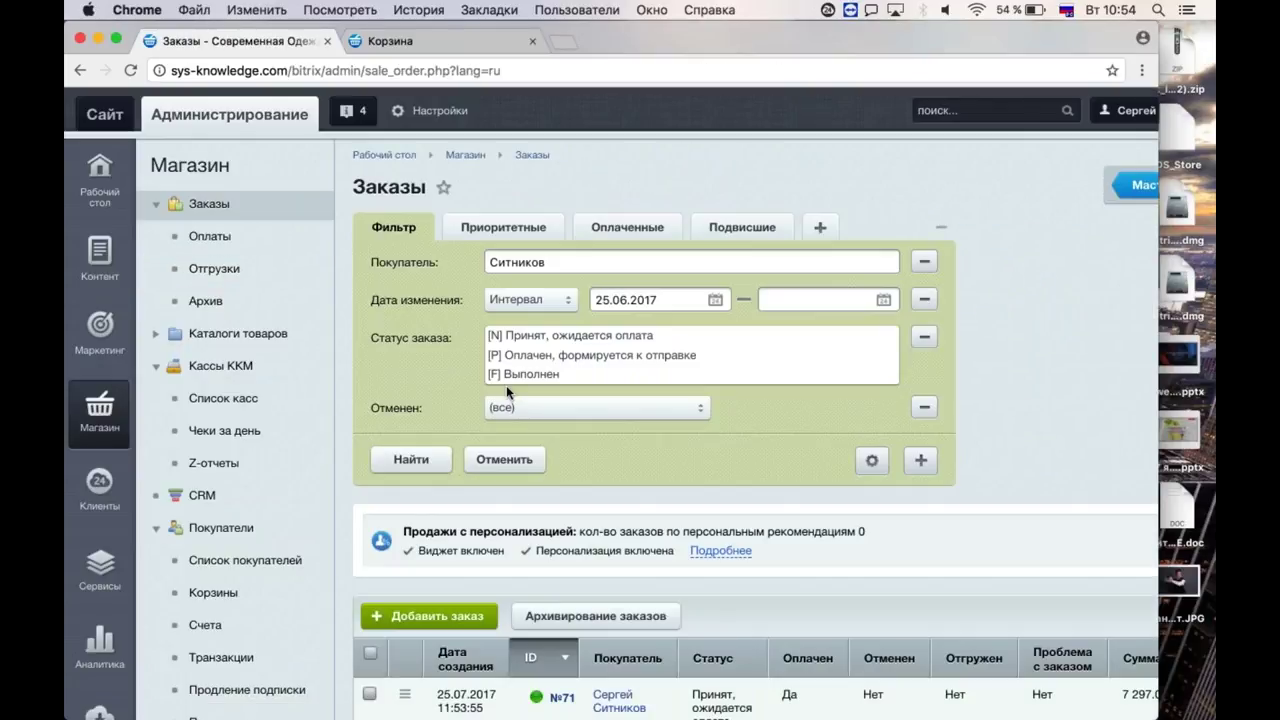
{"action": "scroll", "coordinate": [489, 423], "scroll_direction": "down", "scroll_amount": 3}
{"action": "left_click", "coordinate": [407, 560]}
{"action": "left_click", "coordinate": [563, 606]}
{"action": "left_click", "coordinate": [562, 552]}
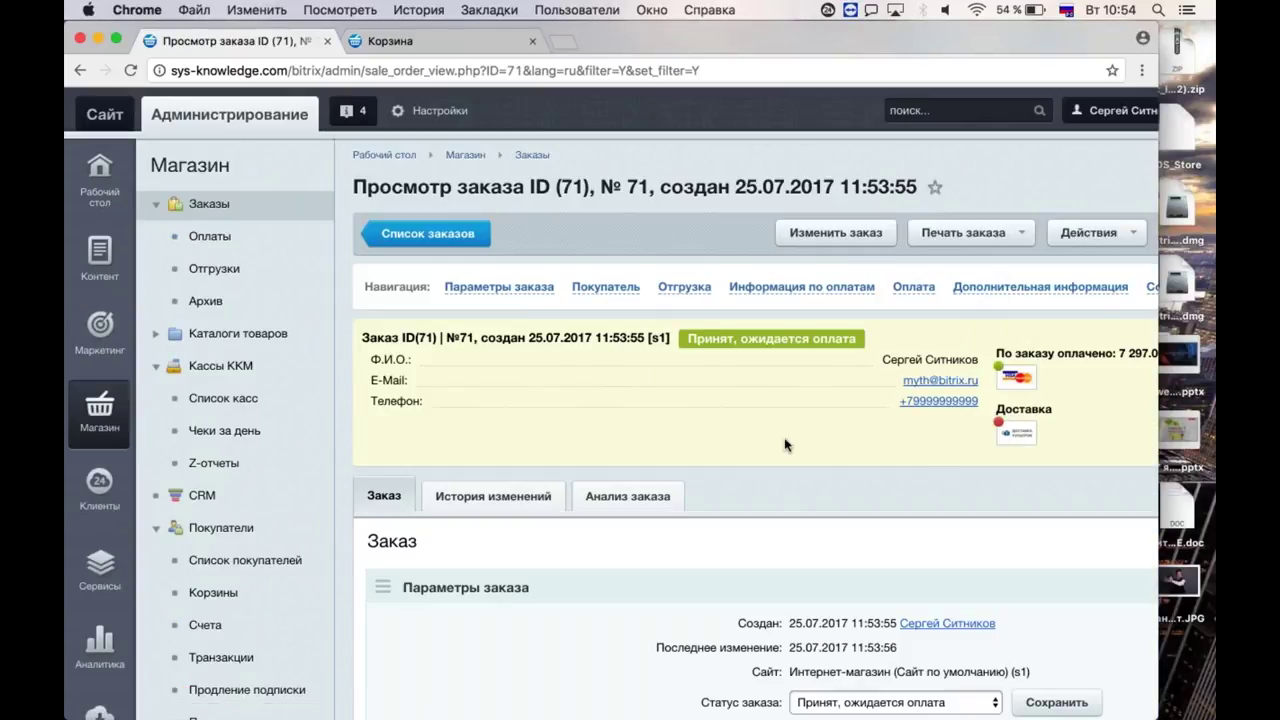
Set the order's status to "Выполнен" and save it.
{"action": "scroll", "coordinate": [785, 445], "scroll_direction": "down", "scroll_amount": 2}
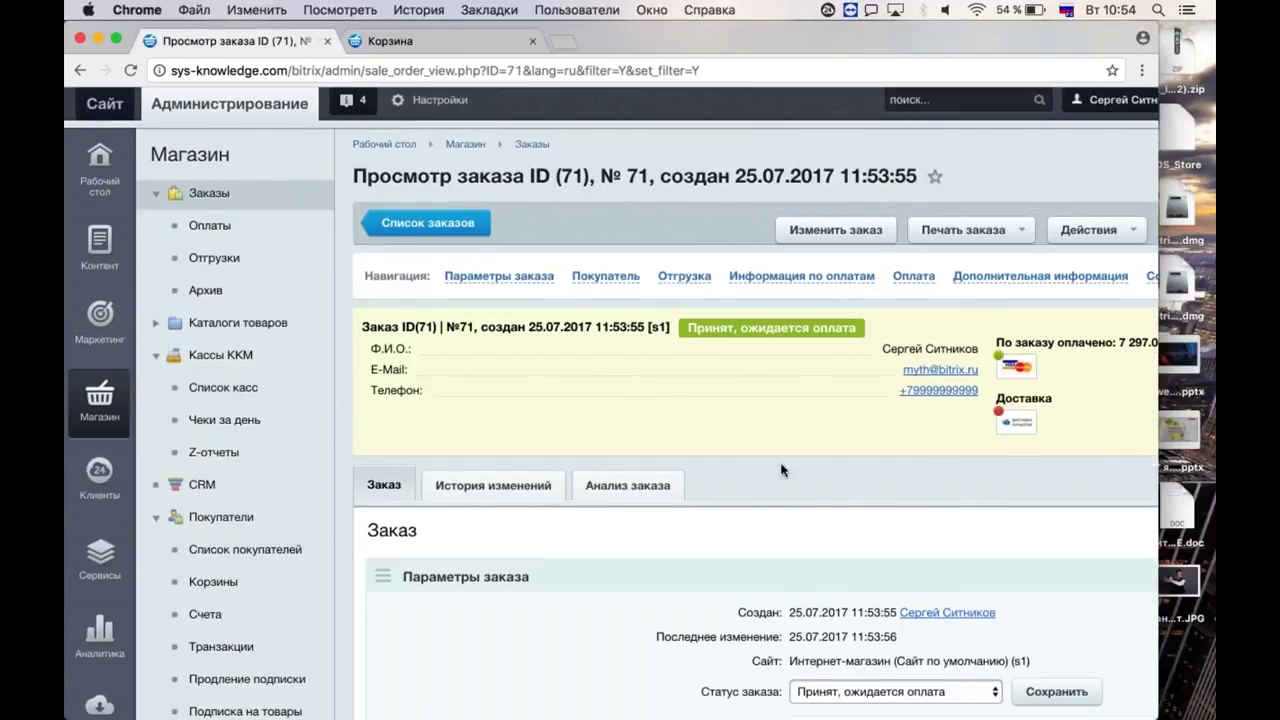
{"action": "left_click", "coordinate": [996, 673]}
{"action": "left_click", "coordinate": [996, 673]}
{"action": "left_click", "coordinate": [1050, 673]}
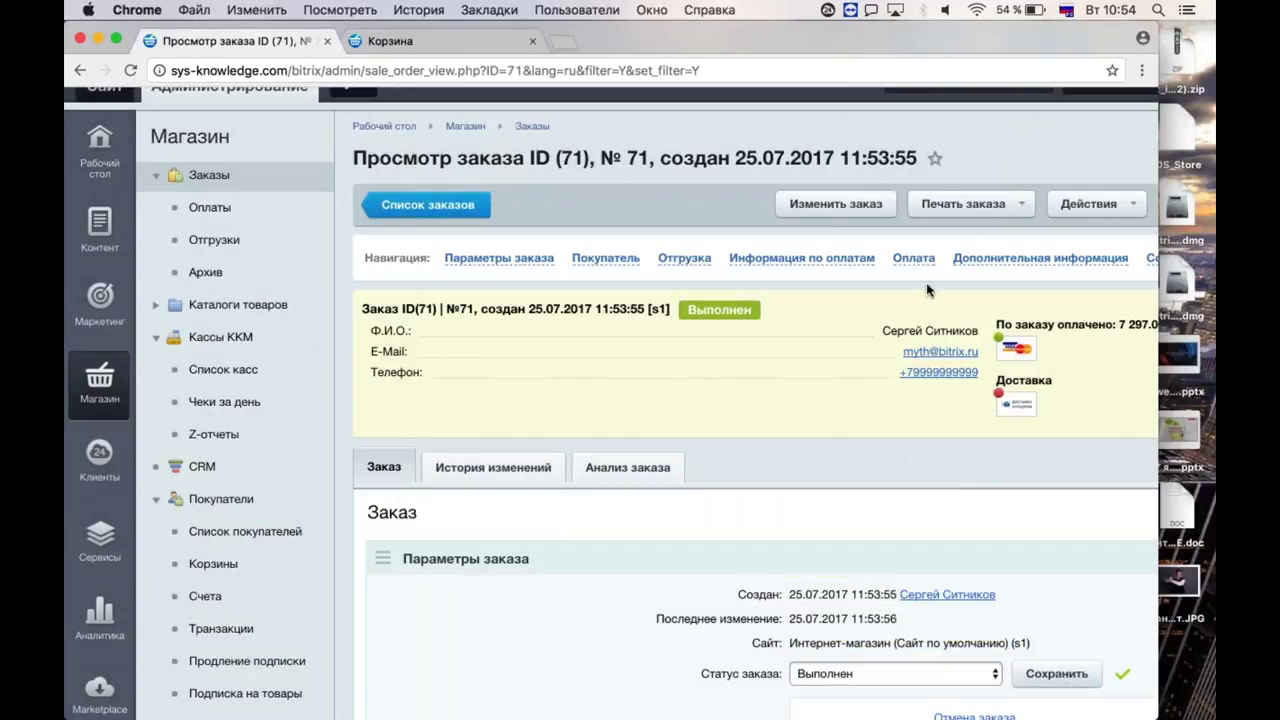
Examine the order's payment status, its item list and the summary of costs and paid amount.
{"action": "left_click", "coordinate": [802, 257]}
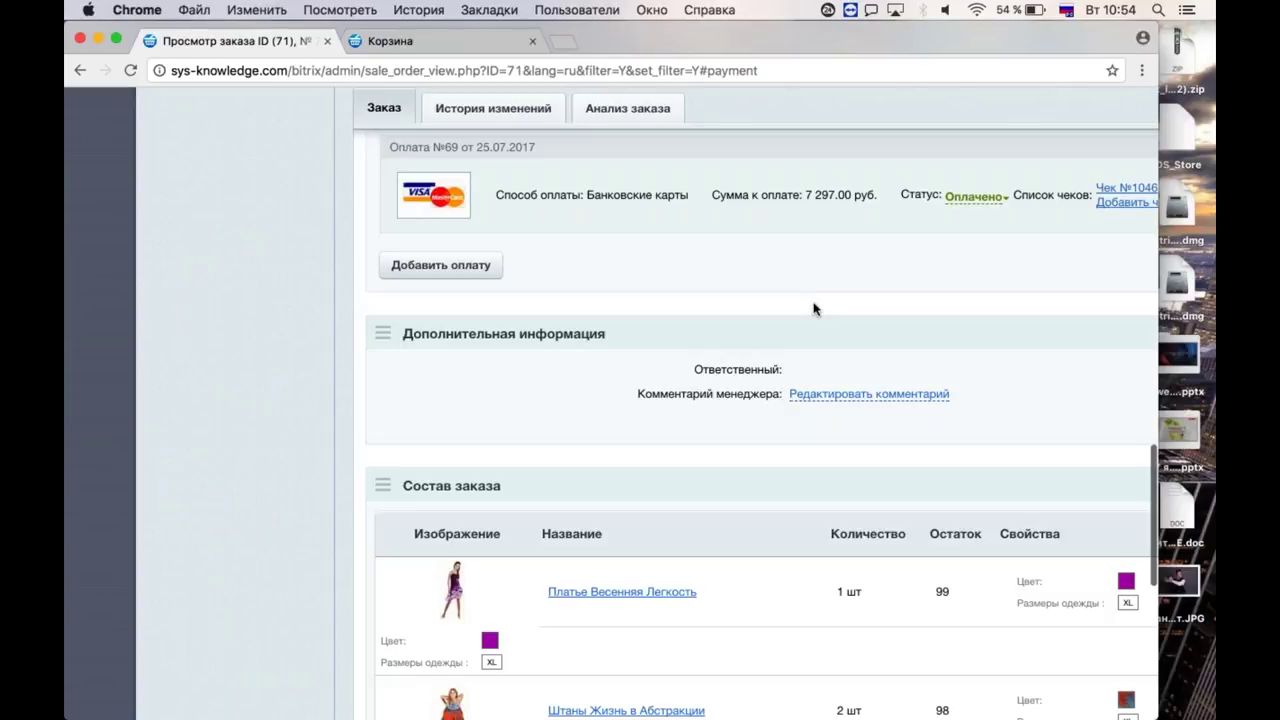
{"action": "left_click", "coordinate": [970, 199]}
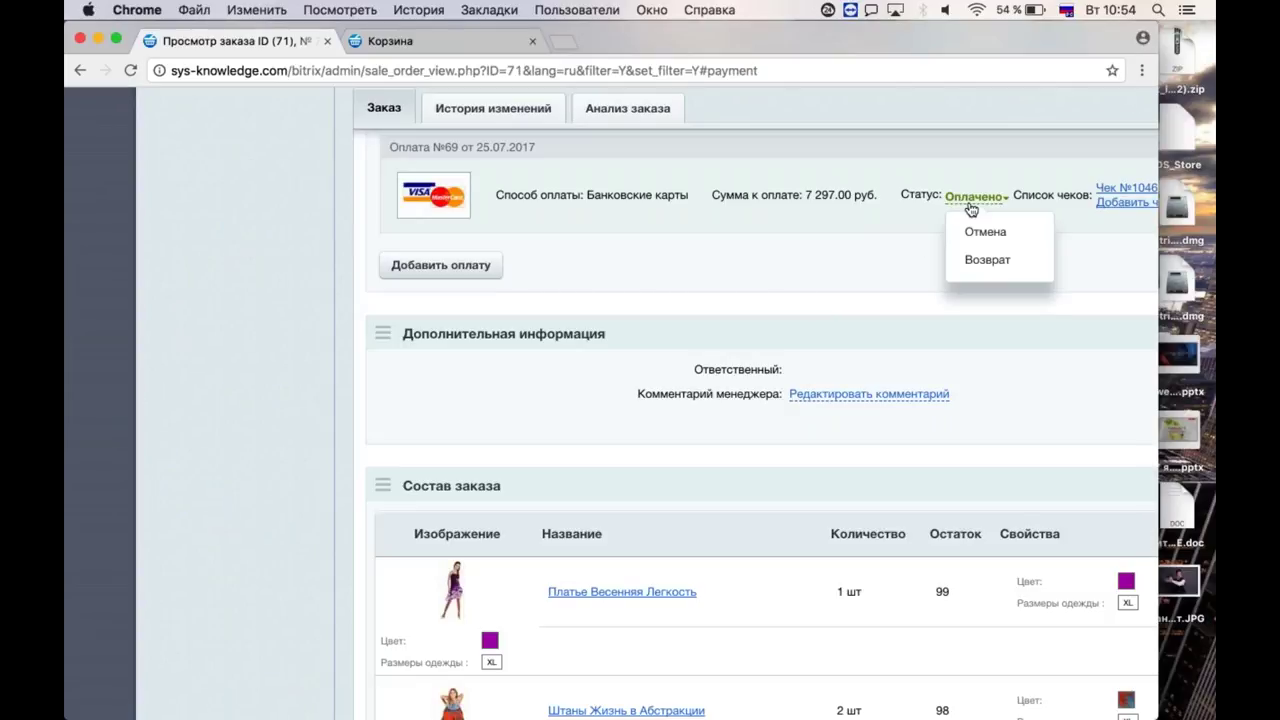
{"action": "left_click", "coordinate": [970, 208]}
{"action": "scroll", "coordinate": [970, 208], "scroll_direction": "down", "scroll_amount": 5}
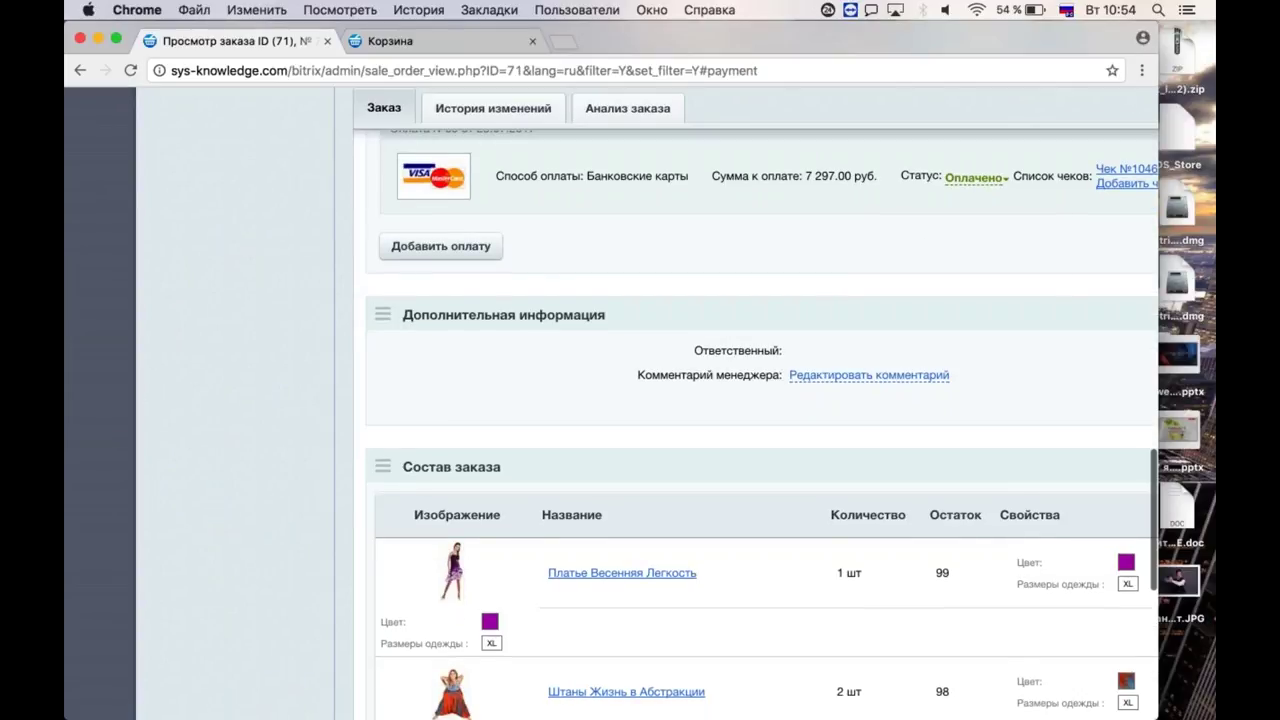
{"action": "scroll", "coordinate": [970, 208], "scroll_direction": "right", "scroll_amount": 3}
{"action": "scroll", "coordinate": [612, 403], "scroll_direction": "left", "scroll_amount": 3}
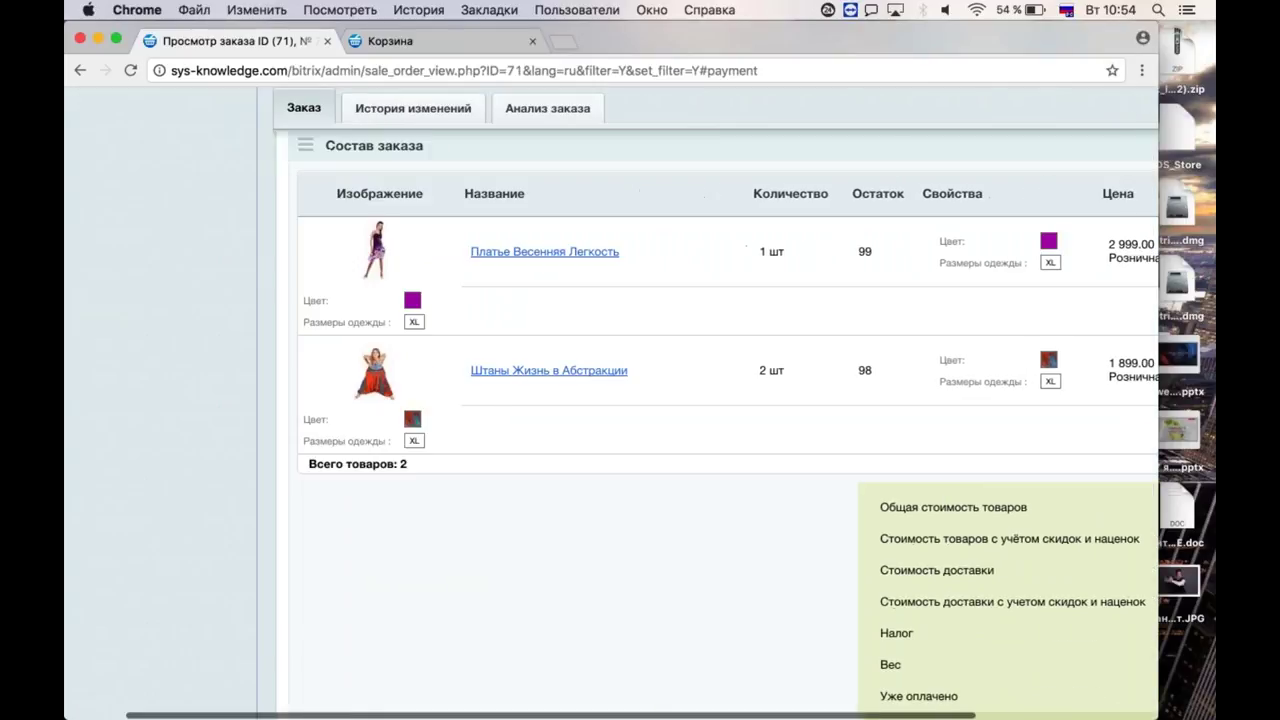
{"action": "scroll", "coordinate": [612, 403], "scroll_direction": "down", "scroll_amount": 4}
{"action": "scroll", "coordinate": [612, 403], "scroll_direction": "right", "scroll_amount": 5}
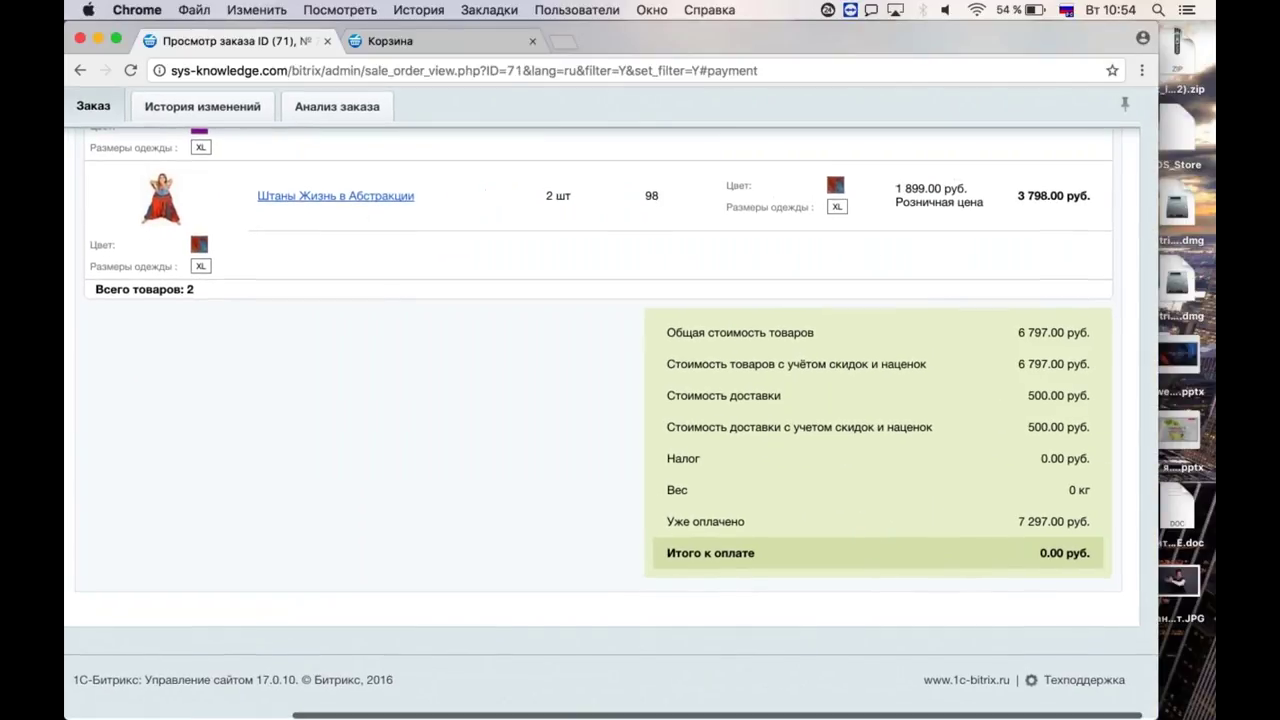
{"action": "scroll", "coordinate": [612, 403], "scroll_direction": "up", "scroll_amount": 15}
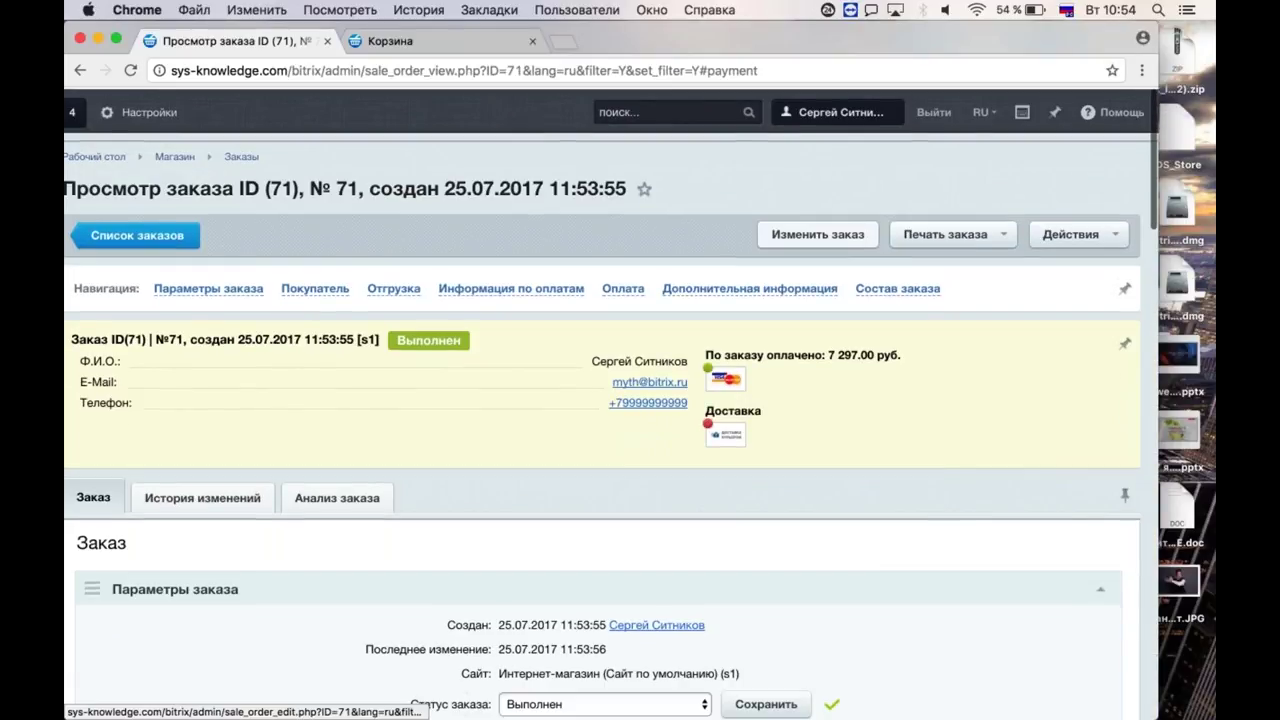
Compare the completed order's details with the discounted dress in the storefront cart.
{"action": "scroll", "coordinate": [610, 408], "scroll_direction": "left", "scroll_amount": 2}
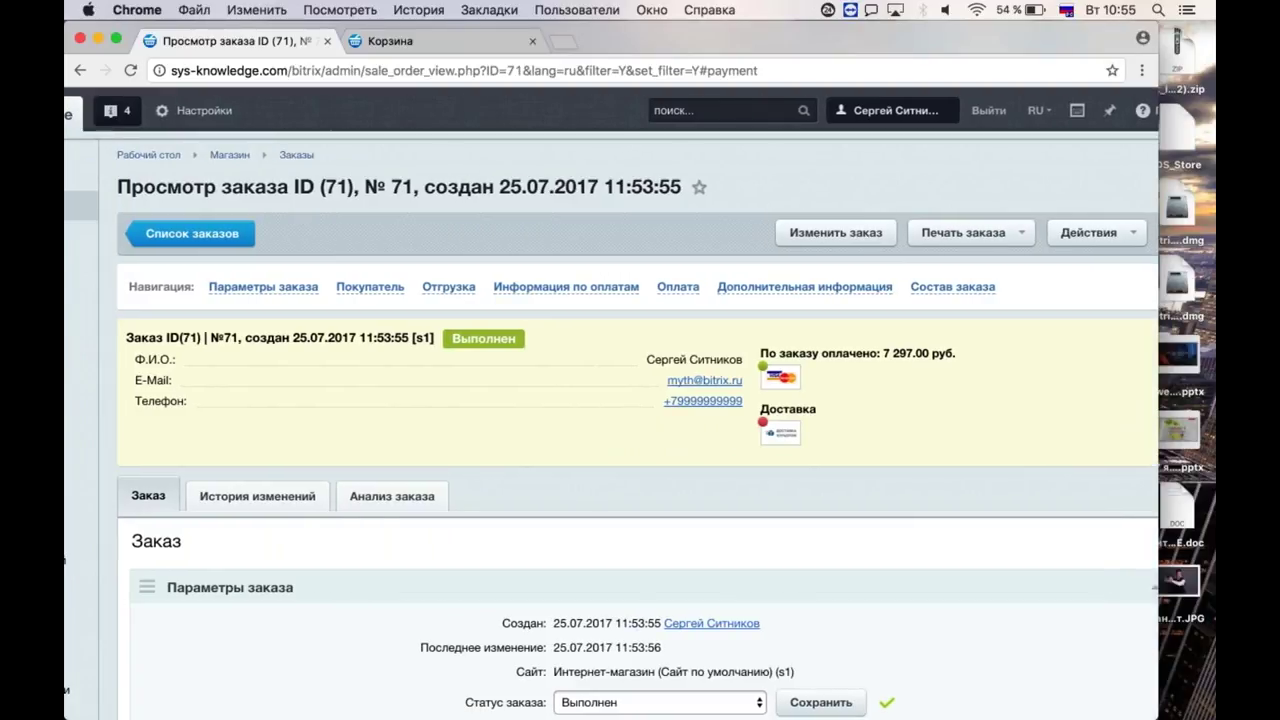
{"action": "scroll", "coordinate": [612, 403], "scroll_direction": "down", "scroll_amount": 2}
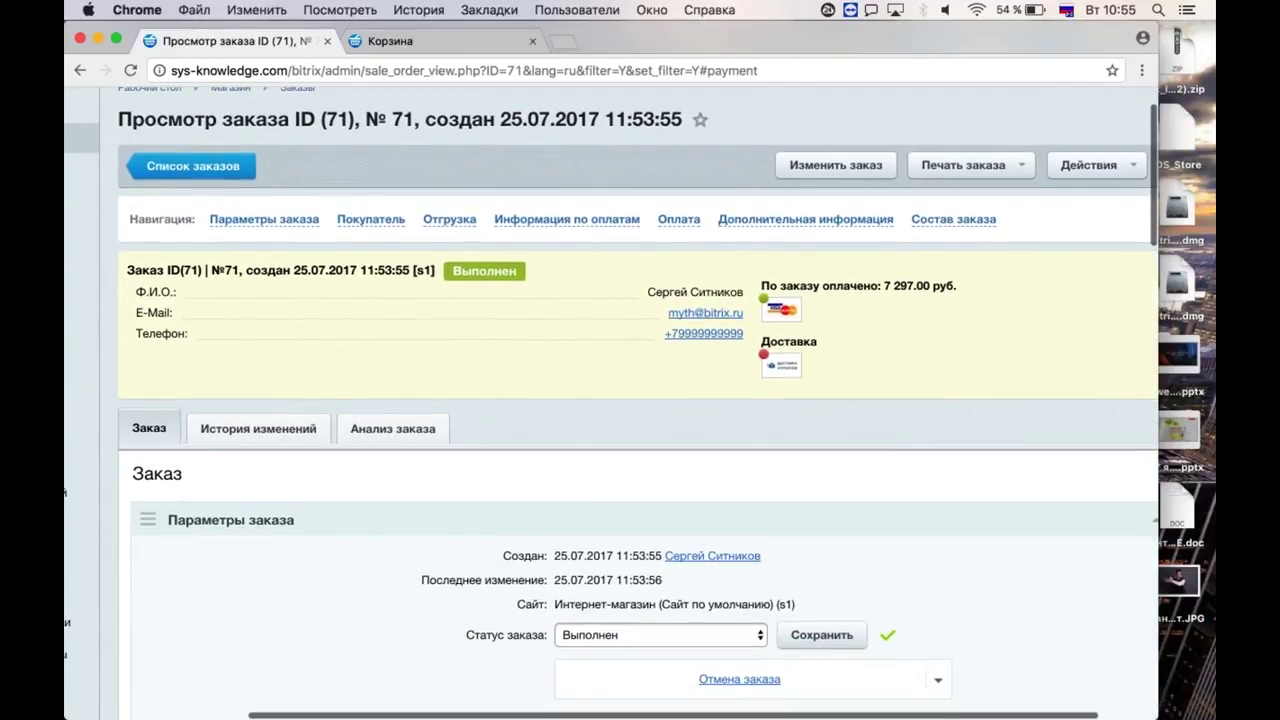
{"action": "key", "text": "ctrl+Tab"}
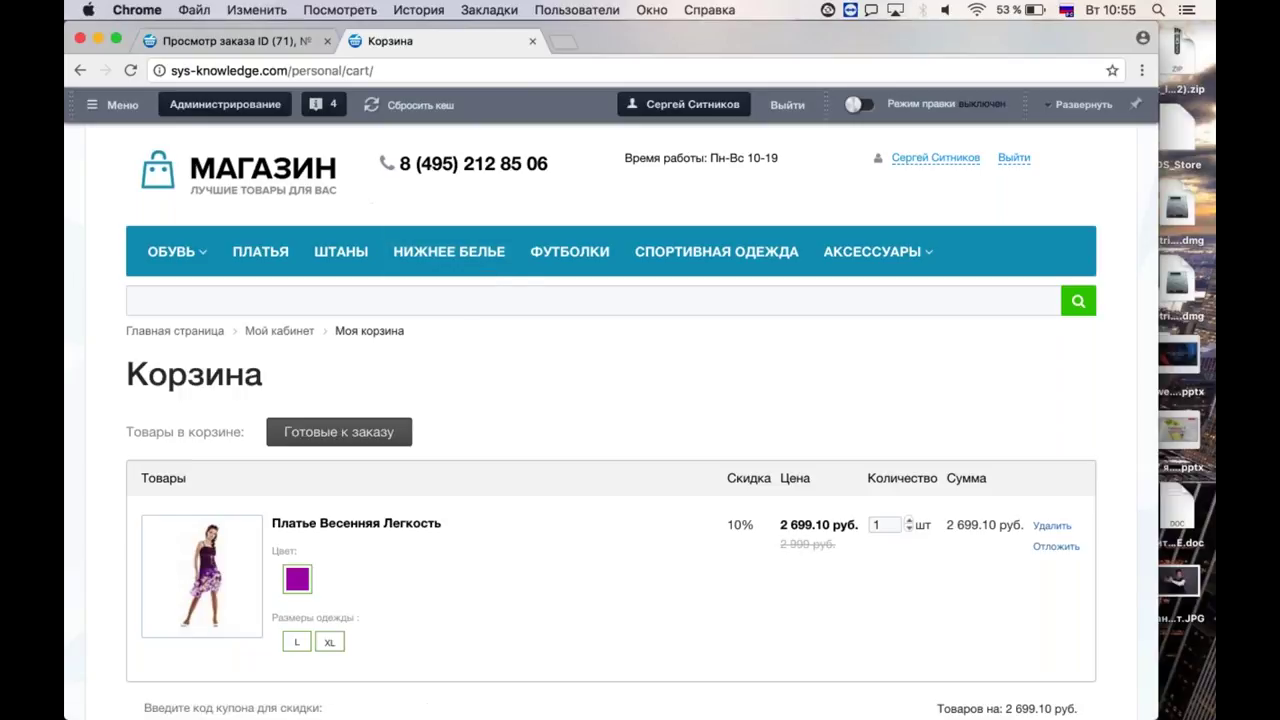
{"action": "left_click", "coordinate": [268, 42]}
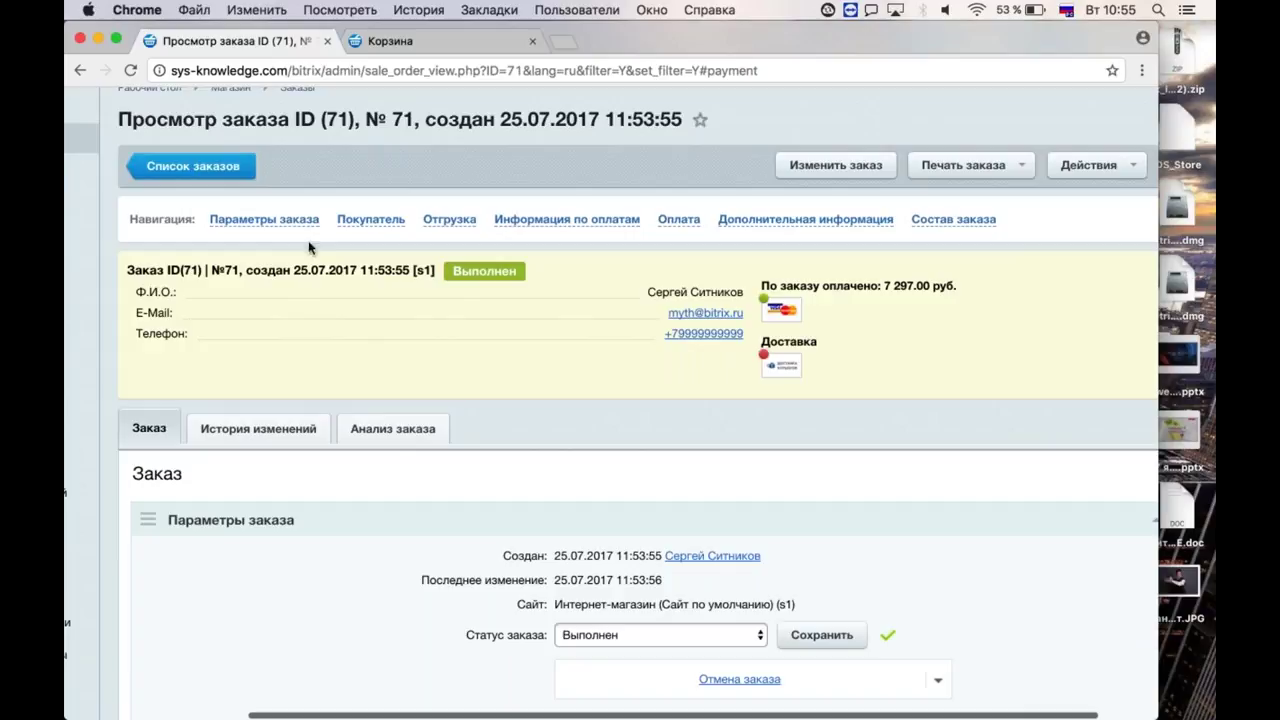
Open the cart rule "Прошлый заказ и 10%" from the marketing section and show its actions and conditions.
{"action": "scroll", "coordinate": [362, 404], "scroll_direction": "left", "scroll_amount": 5}
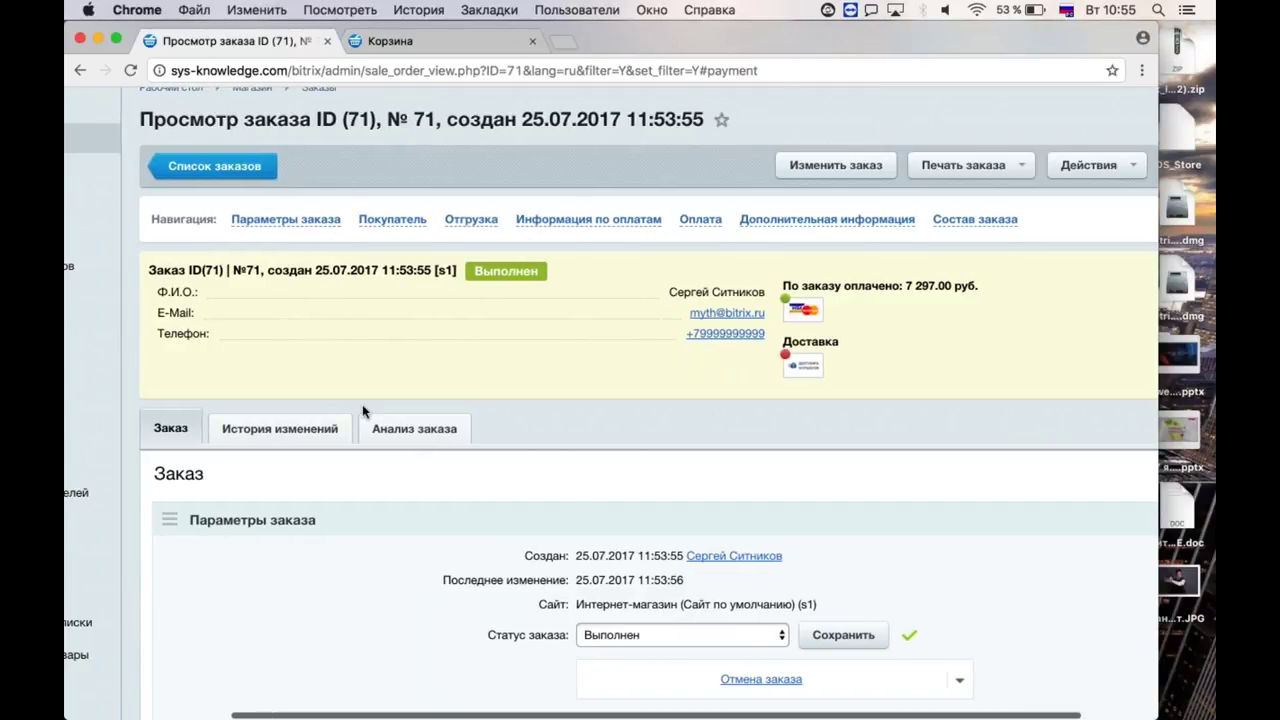
{"action": "scroll", "coordinate": [275, 365], "scroll_direction": "up", "scroll_amount": 1}
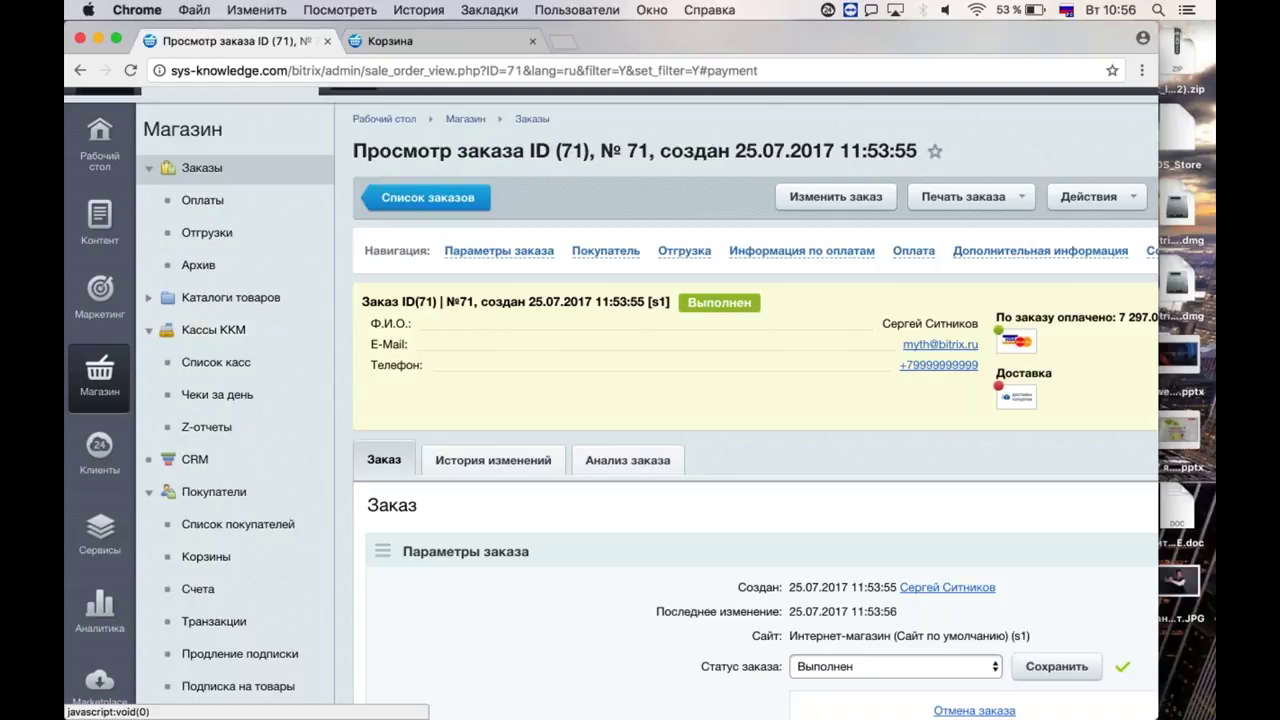
{"action": "left_click", "coordinate": [103, 293]}
{"action": "left_click", "coordinate": [340, 363]}
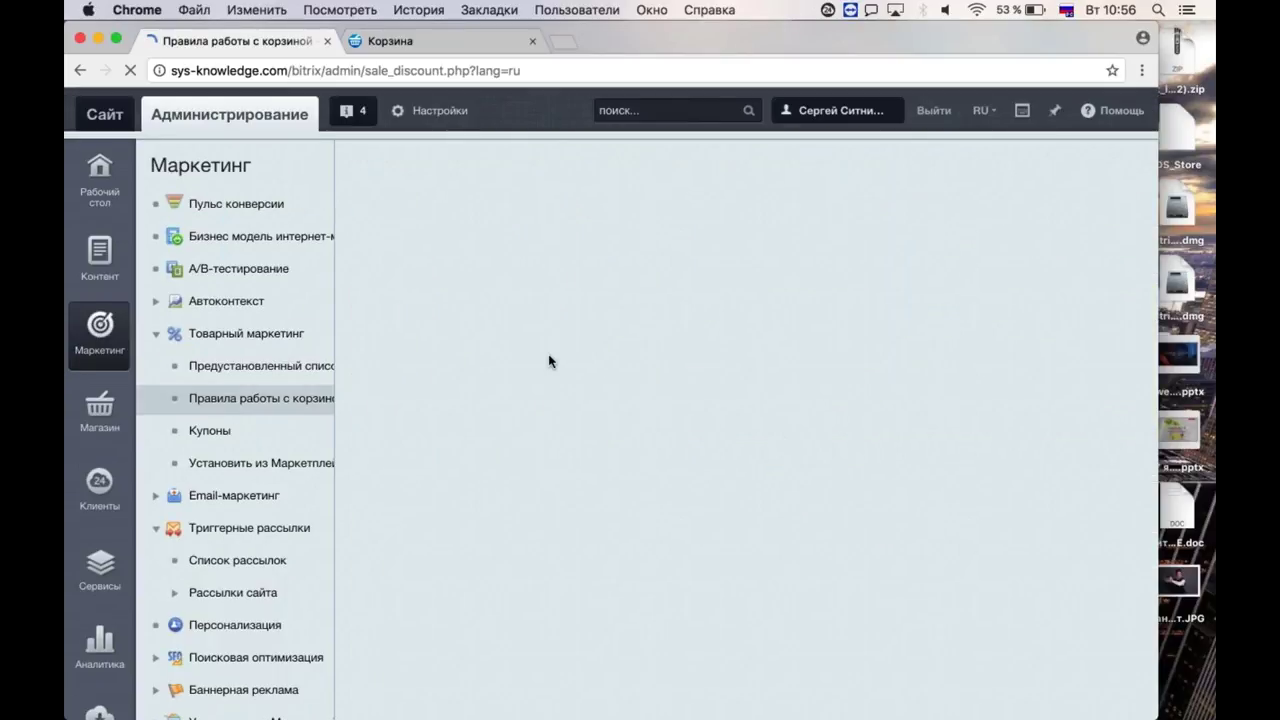
{"action": "left_click", "coordinate": [594, 474]}
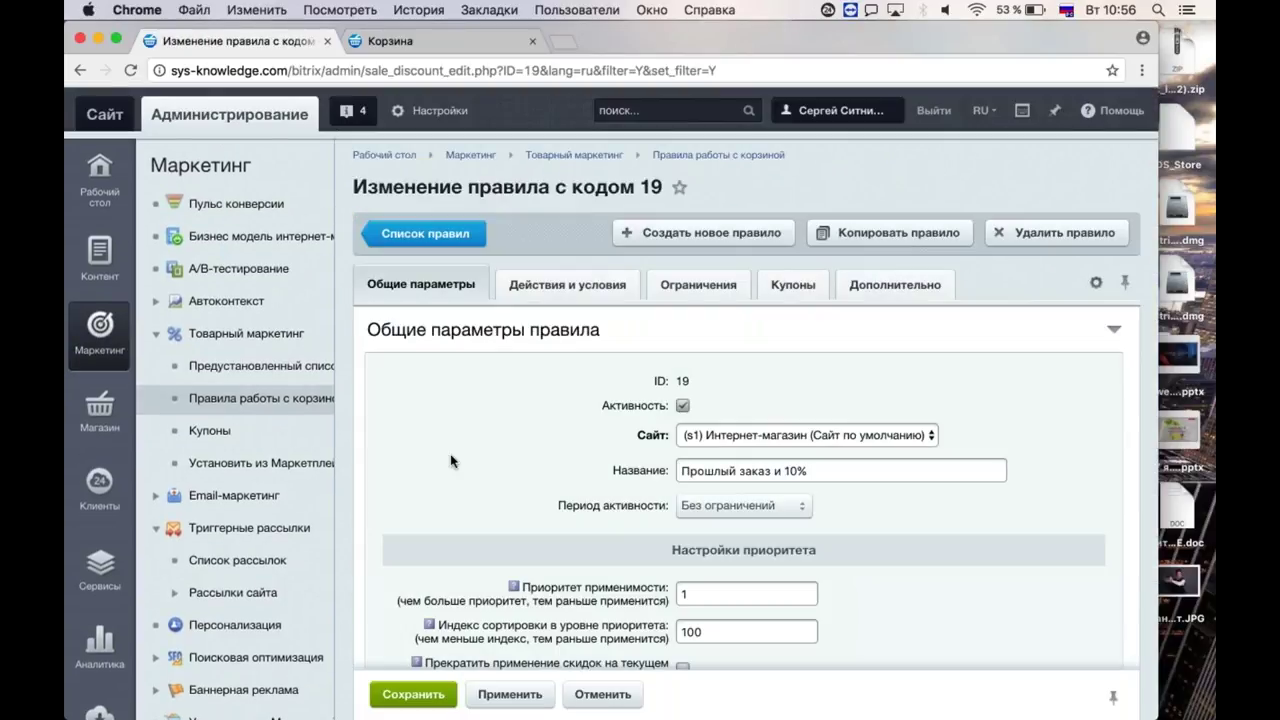
{"action": "left_click", "coordinate": [567, 284]}
{"action": "scroll", "coordinate": [745, 400], "scroll_direction": "down", "scroll_amount": 3}
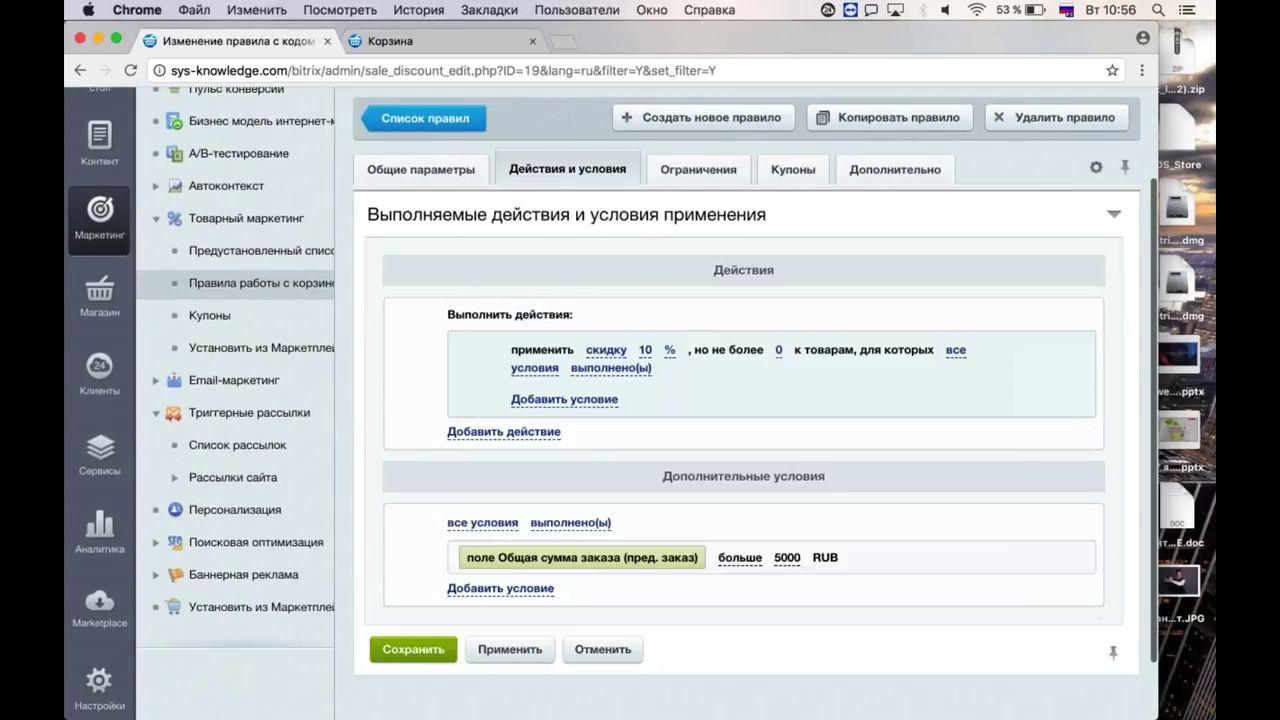
Review the additional condition types available for the rule, including those under "Предыдущий оплаченный заказ", without adding one.
{"action": "scroll", "coordinate": [745, 400], "scroll_direction": "down", "scroll_amount": 1}
{"action": "left_click", "coordinate": [500, 583]}
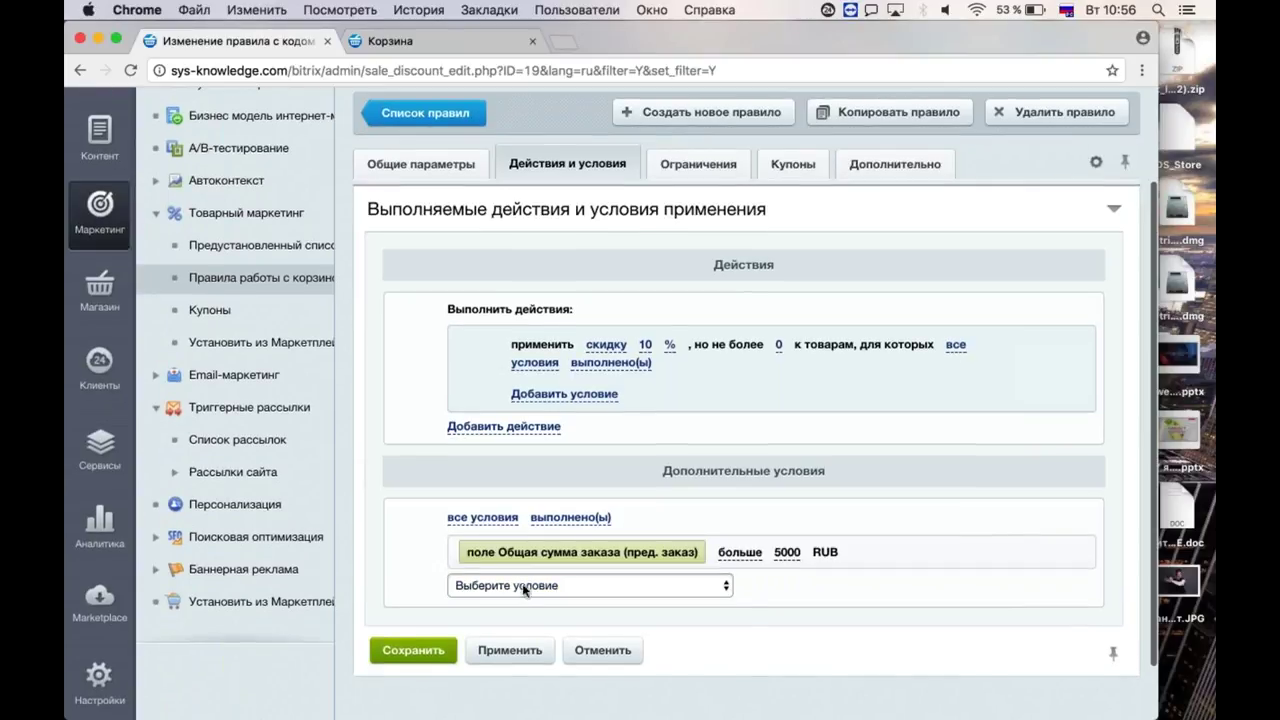
{"action": "left_click", "coordinate": [524, 588]}
{"action": "scroll", "coordinate": [522, 588], "scroll_direction": "down", "scroll_amount": 3}
{"action": "scroll", "coordinate": [522, 583], "scroll_direction": "down", "scroll_amount": 3}
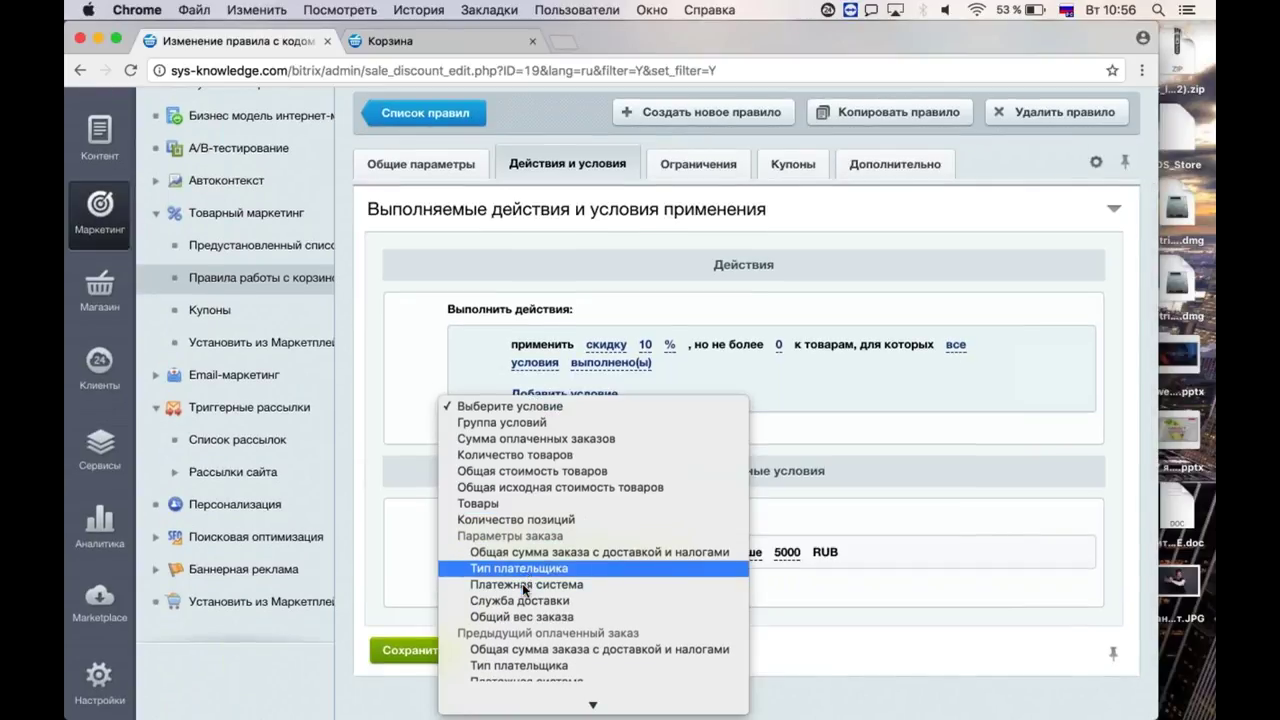
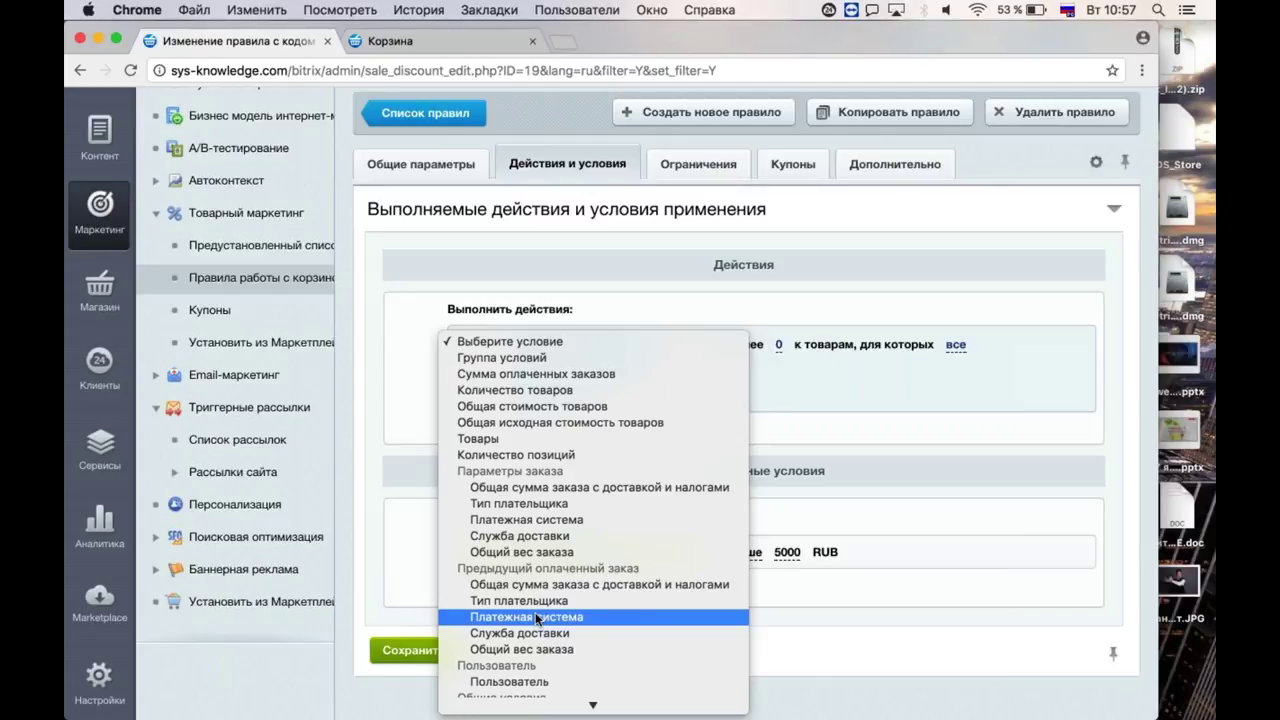
{"action": "left_click", "coordinate": [852, 590]}
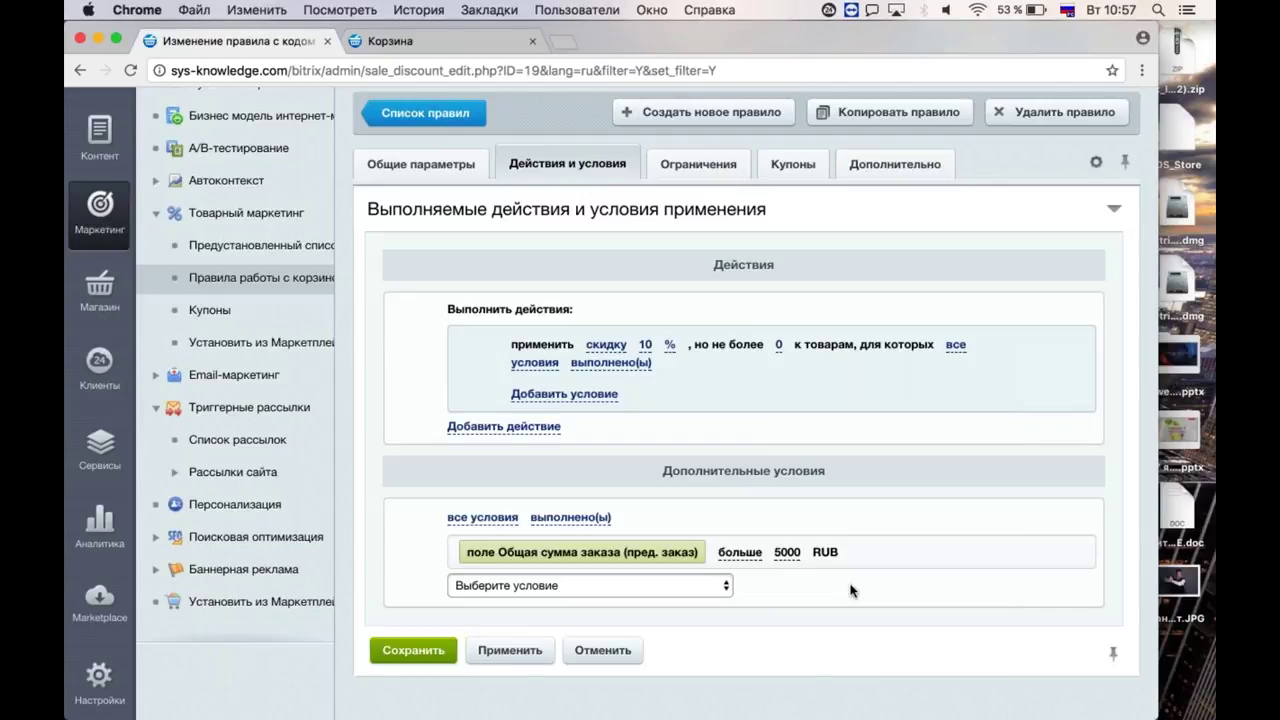
{"action": "left_click", "coordinate": [850, 590]}
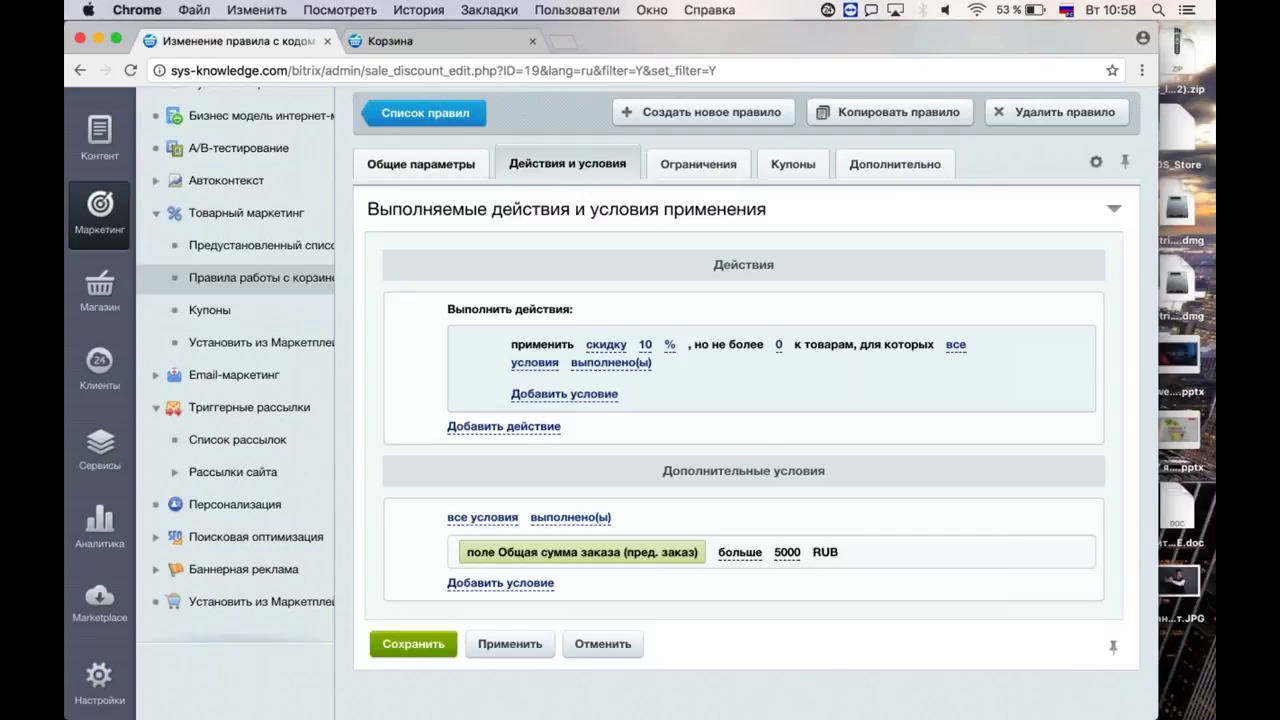
Set the rule's activity period to an interval starting 25.07.2017 10:58:00.
{"action": "left_click", "coordinate": [420, 163]}
{"action": "left_click", "coordinate": [765, 383]}
{"action": "left_click", "coordinate": [729, 403]}
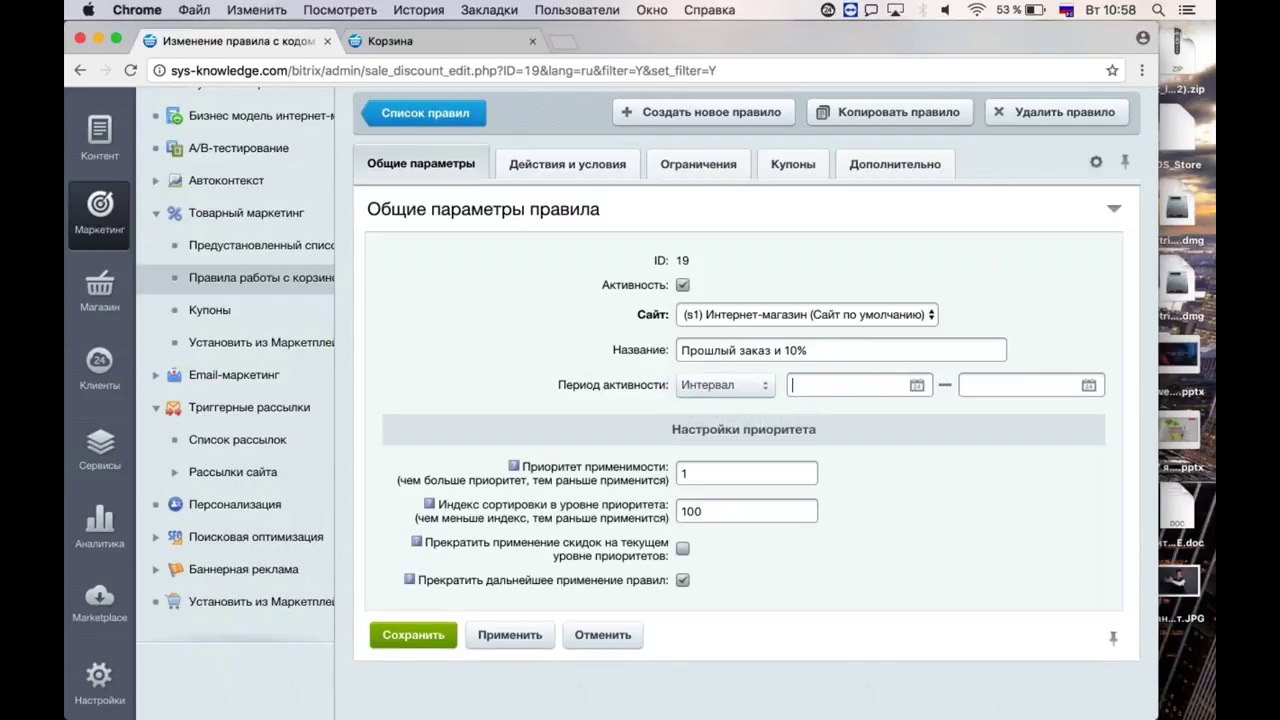
{"action": "left_click", "coordinate": [917, 385]}
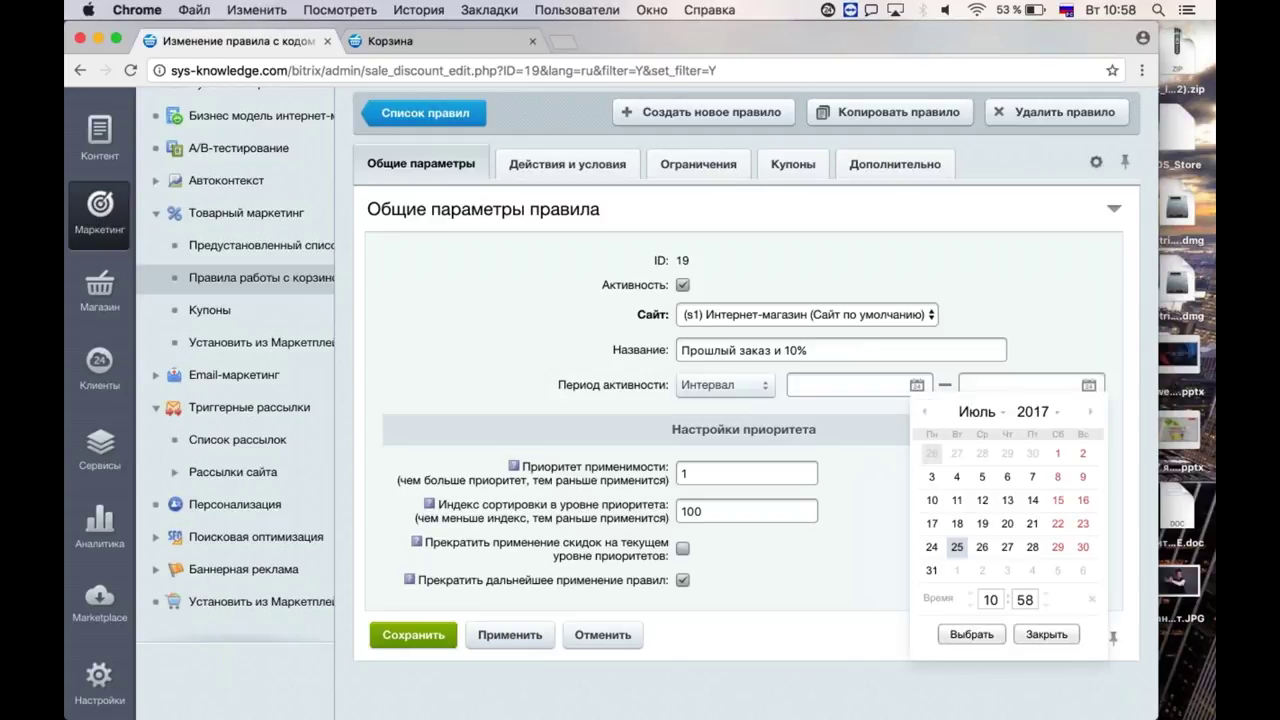
{"action": "left_click", "coordinate": [959, 636]}
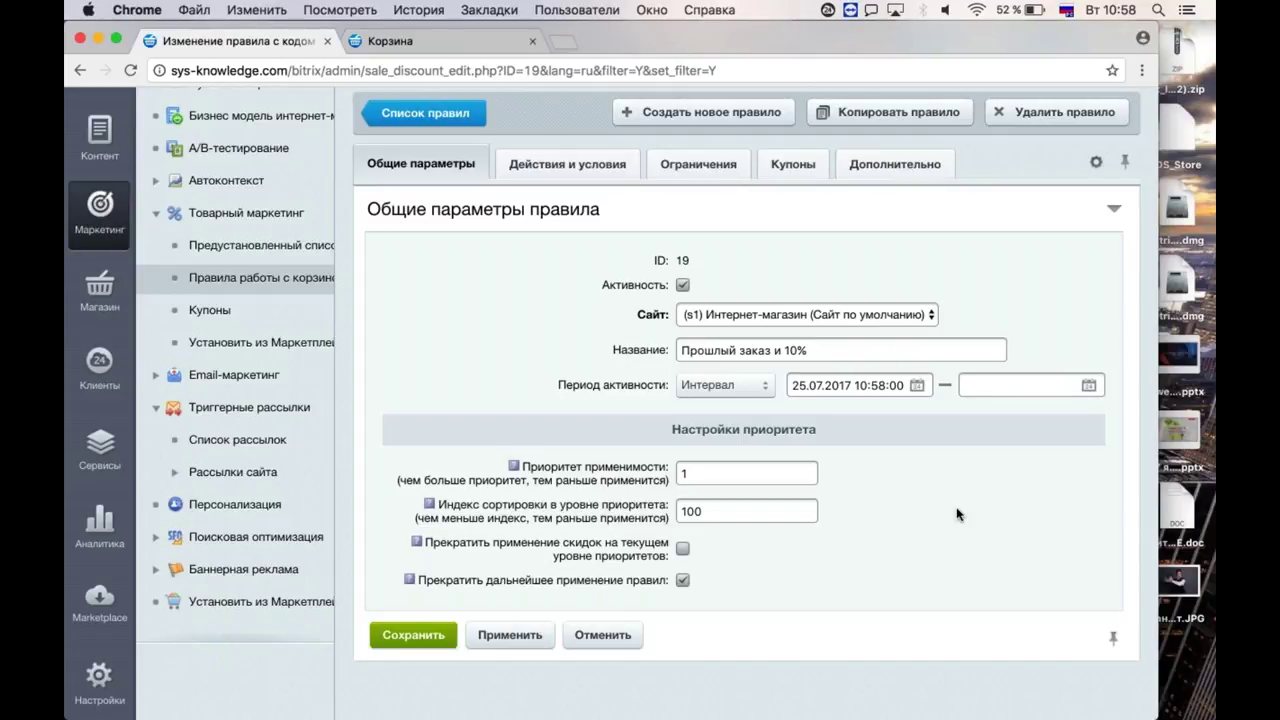
Return the rule's activity period to "Без ограничений".
{"action": "left_click", "coordinate": [724, 385]}
{"action": "left_click", "coordinate": [738, 368]}
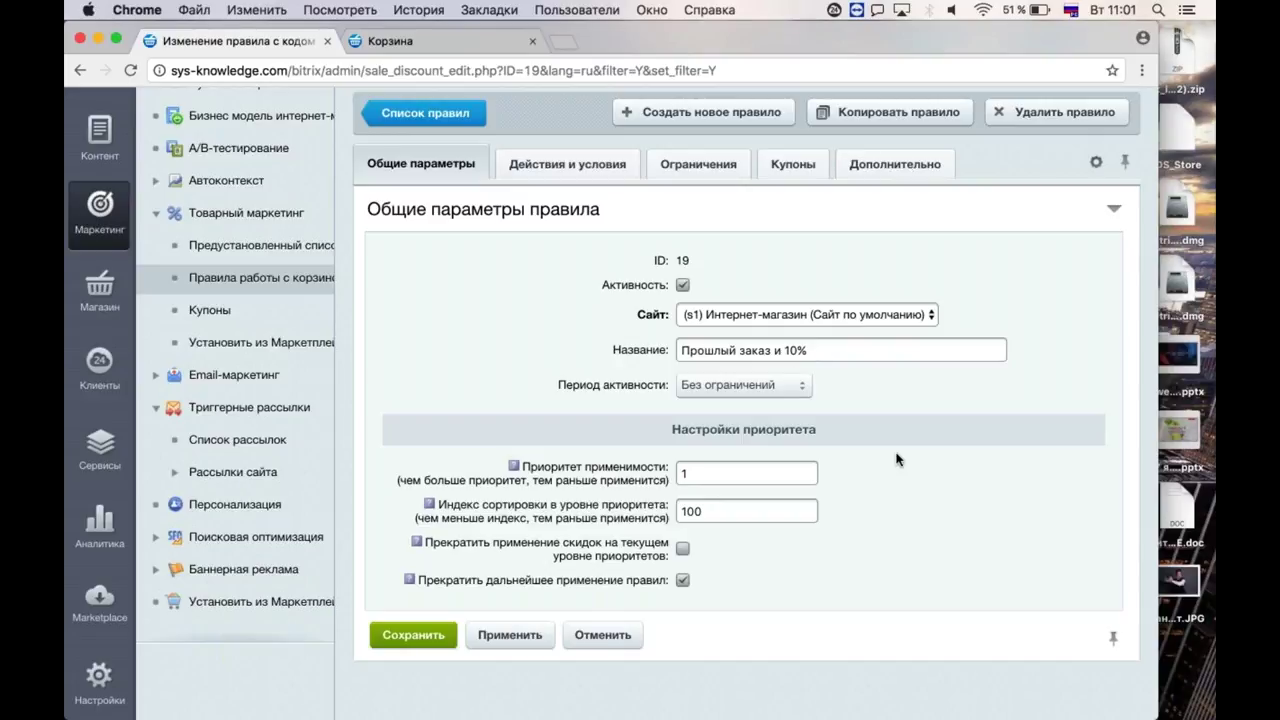
{"action": "scroll", "coordinate": [897, 459], "scroll_direction": "down", "scroll_amount": 1}
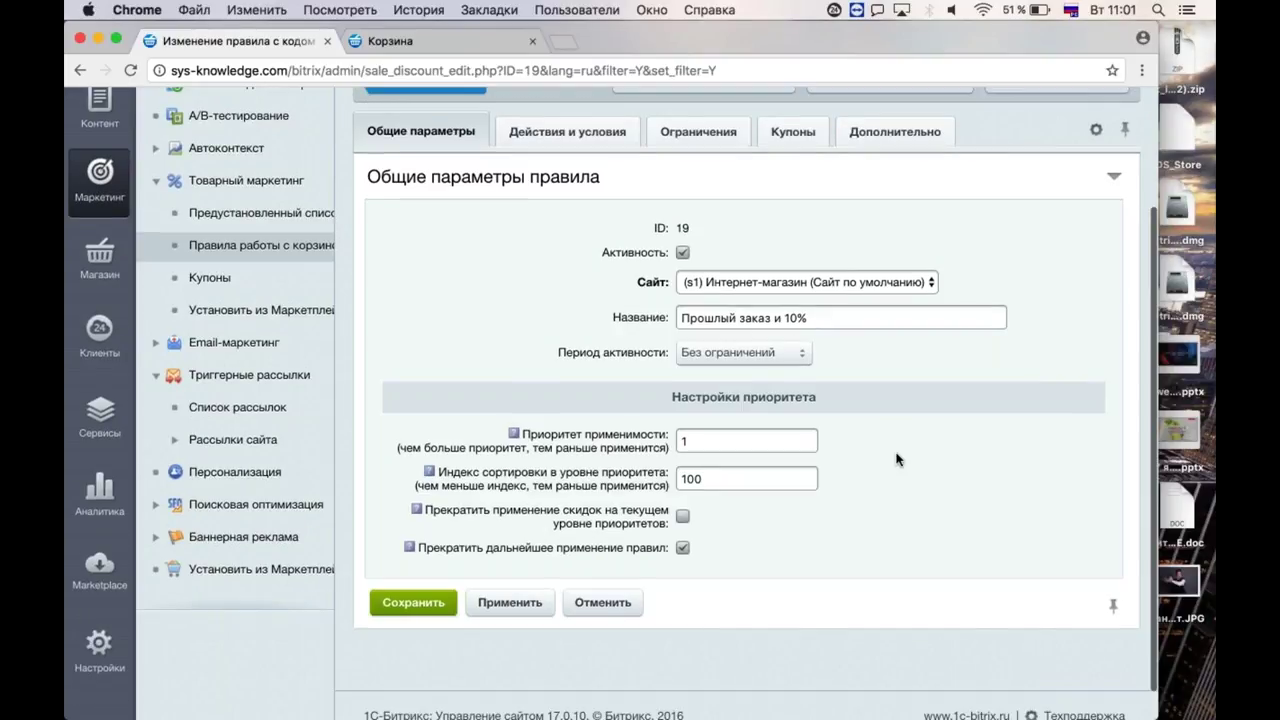
Rename the cart rule to "Каталог 15%".
{"action": "scroll", "coordinate": [897, 459], "scroll_direction": "up", "scroll_amount": 3}
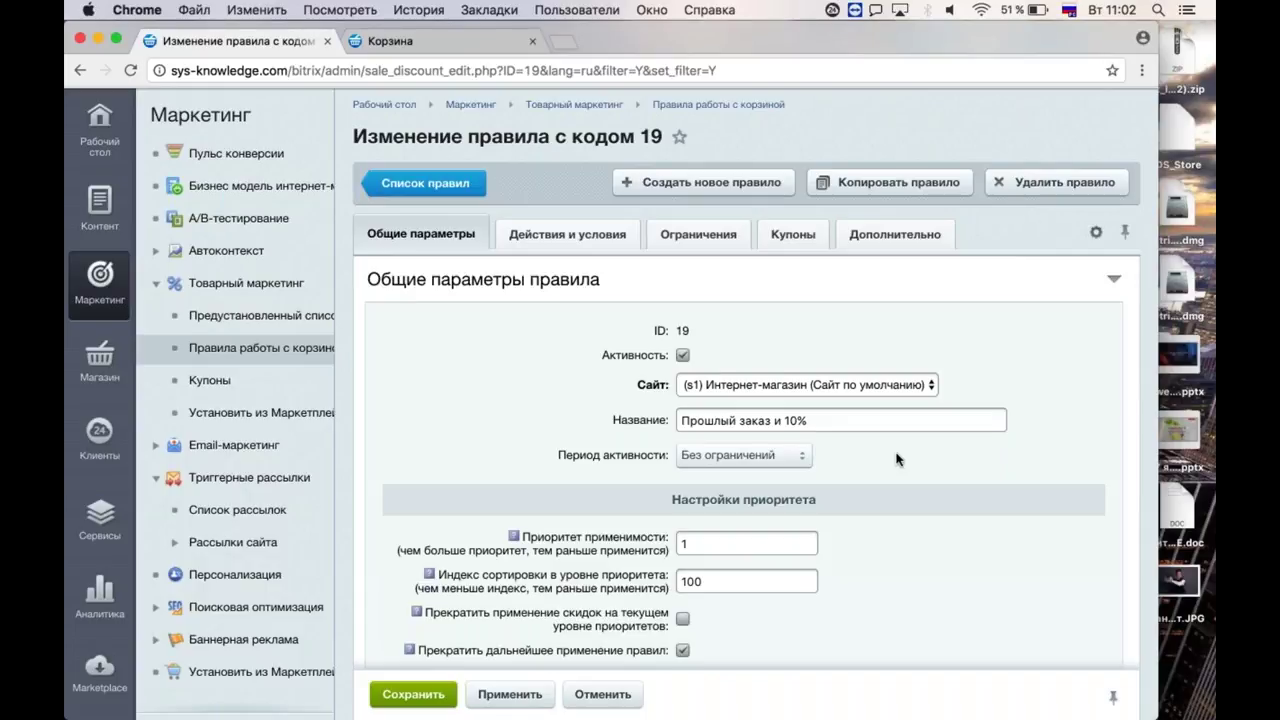
{"action": "left_click", "coordinate": [809, 420]}
{"action": "key", "text": "BackSpace"}
{"action": "key", "text": "BackSpace"}
{"action": "key", "text": "BackSpace"}
{"action": "key", "text": "BackSpace"}
{"action": "key", "text": "BackSpace"}
{"action": "key", "text": "BackSpace"}
{"action": "key", "text": "BackSpace"}
{"action": "key", "text": "BackSpace"}
{"action": "key", "text": "BackSpace"}
{"action": "key", "text": "BackSpace"}
{"action": "key", "text": "BackSpace"}
{"action": "key", "text": "BackSpace"}
{"action": "key", "text": "BackSpace"}
{"action": "key", "text": "BackSpace"}
{"action": "key", "text": "BackSpace"}
{"action": "key", "text": "BackSpace"}
{"action": "key", "text": "BackSpace"}
{"action": "key", "text": "BackSpace"}
{"action": "key", "text": "BackSpace"}
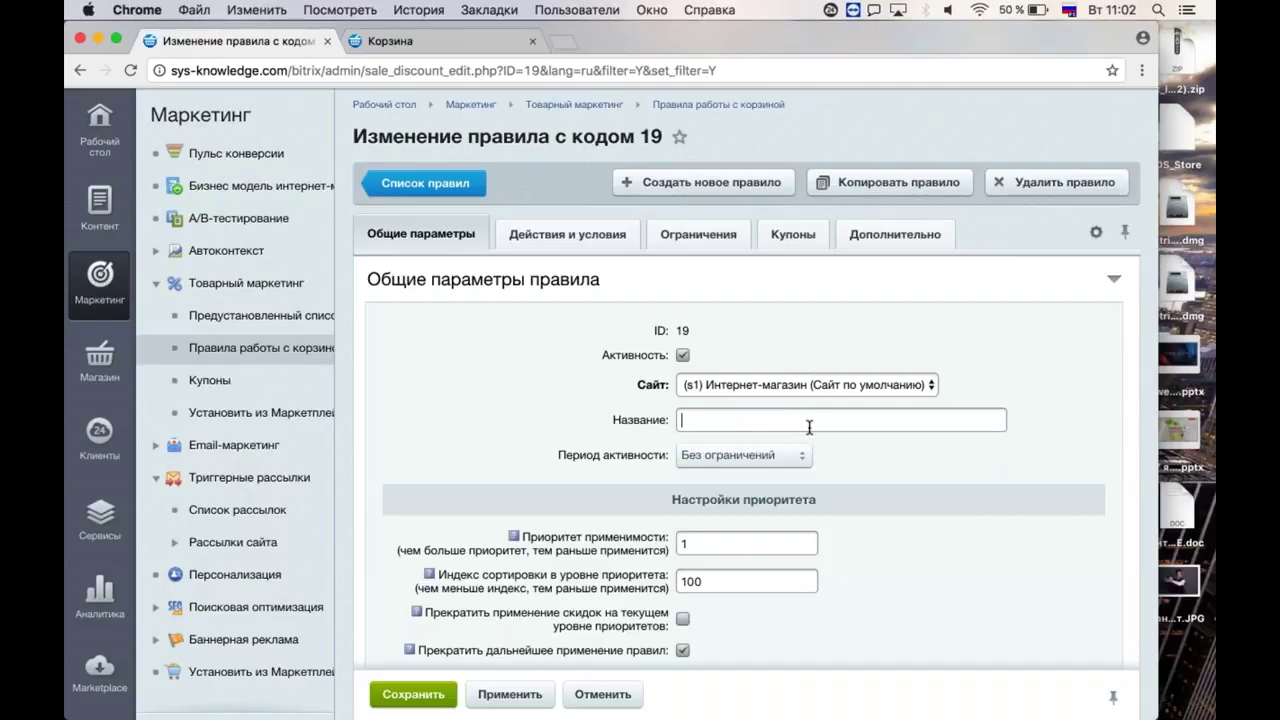
{"action": "type", "text": "Каталог 15%"}
Remove the previous order's total condition from the rule's additional conditions.
{"action": "left_click", "coordinate": [567, 234]}
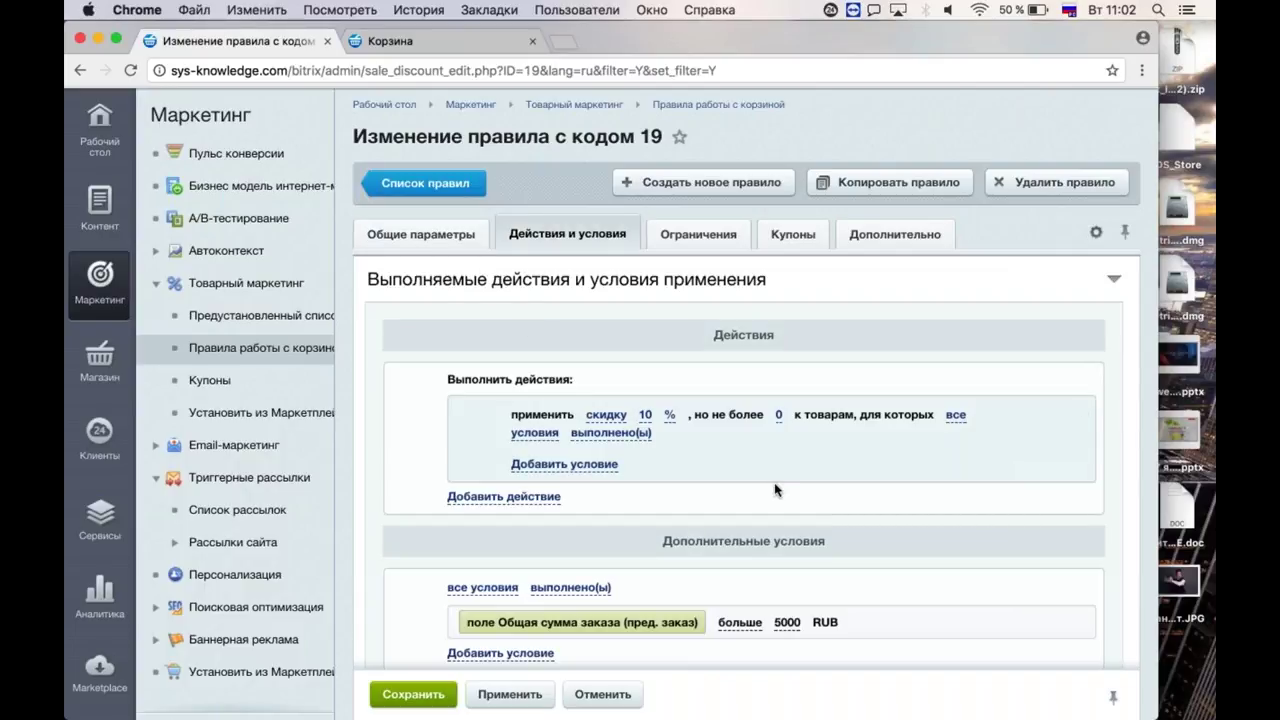
{"action": "scroll", "coordinate": [777, 490], "scroll_direction": "down", "scroll_amount": 3}
{"action": "left_click", "coordinate": [1084, 512]}
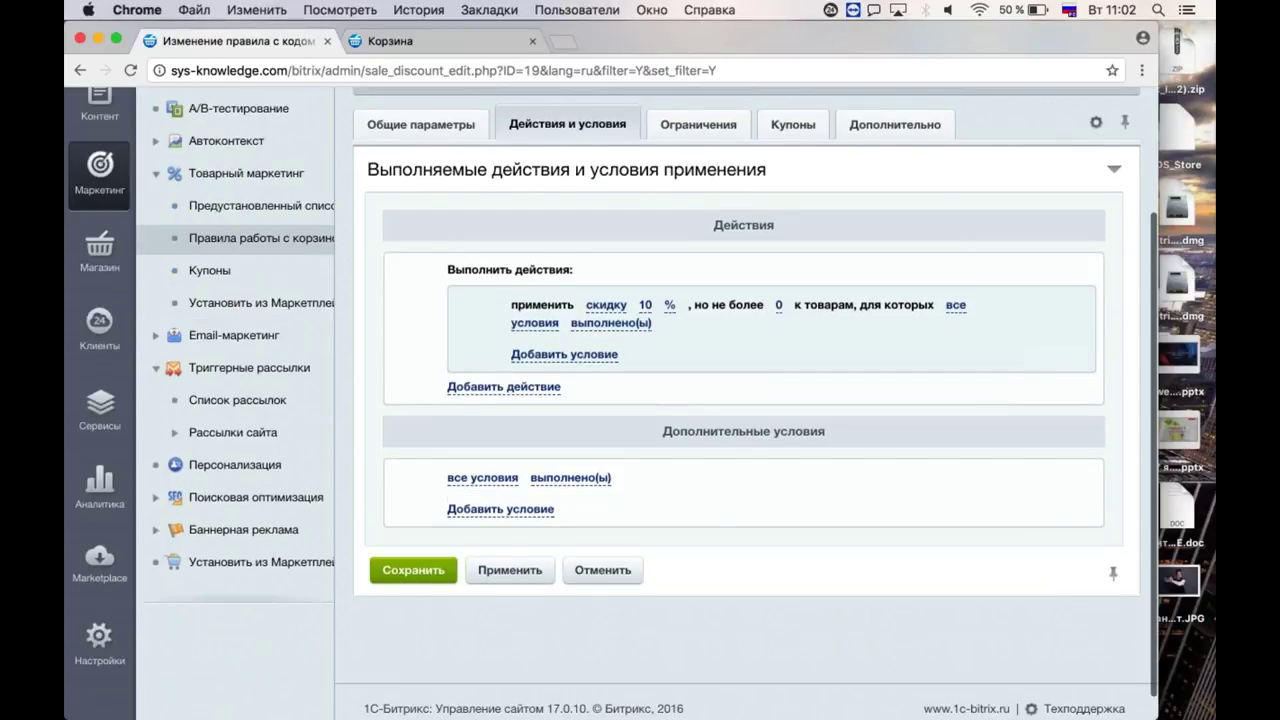
Try limiting the discount action to products whose "Инфоблок" equals "Одежда", and remove that condition again.
{"action": "left_click", "coordinate": [564, 356]}
{"action": "left_click", "coordinate": [609, 357]}
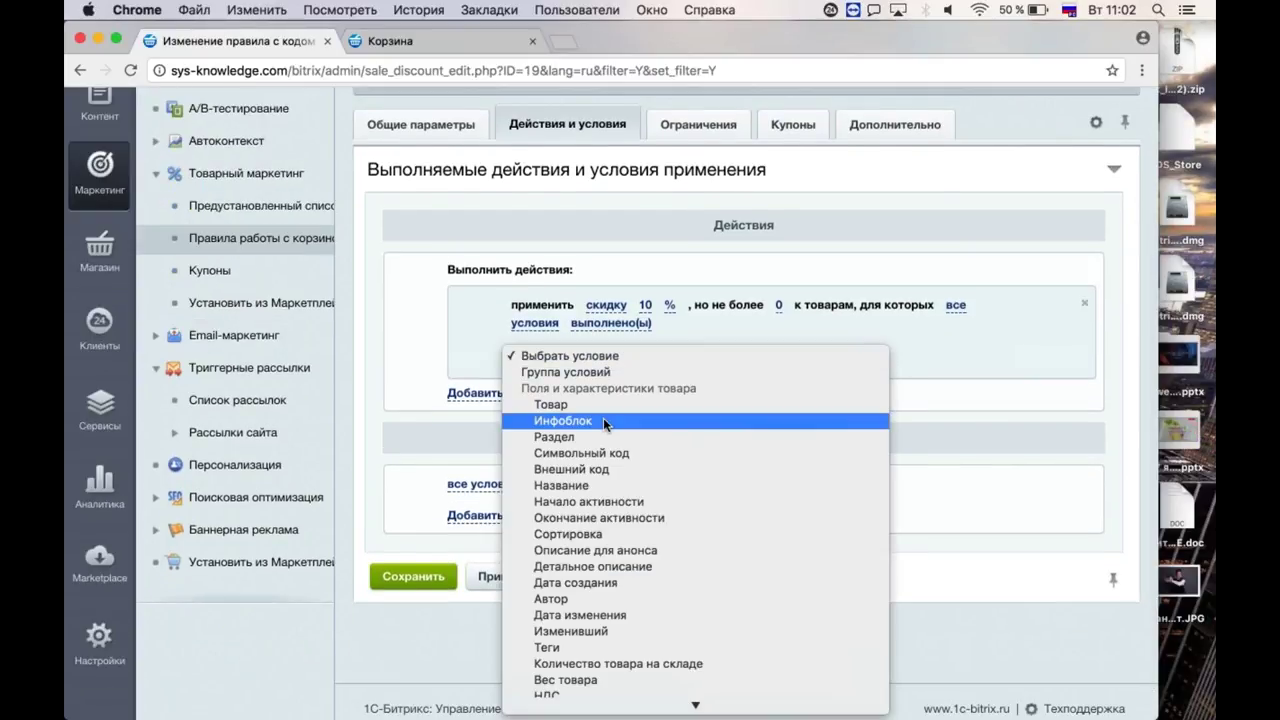
{"action": "left_click", "coordinate": [431, 360]}
{"action": "left_click", "coordinate": [565, 357]}
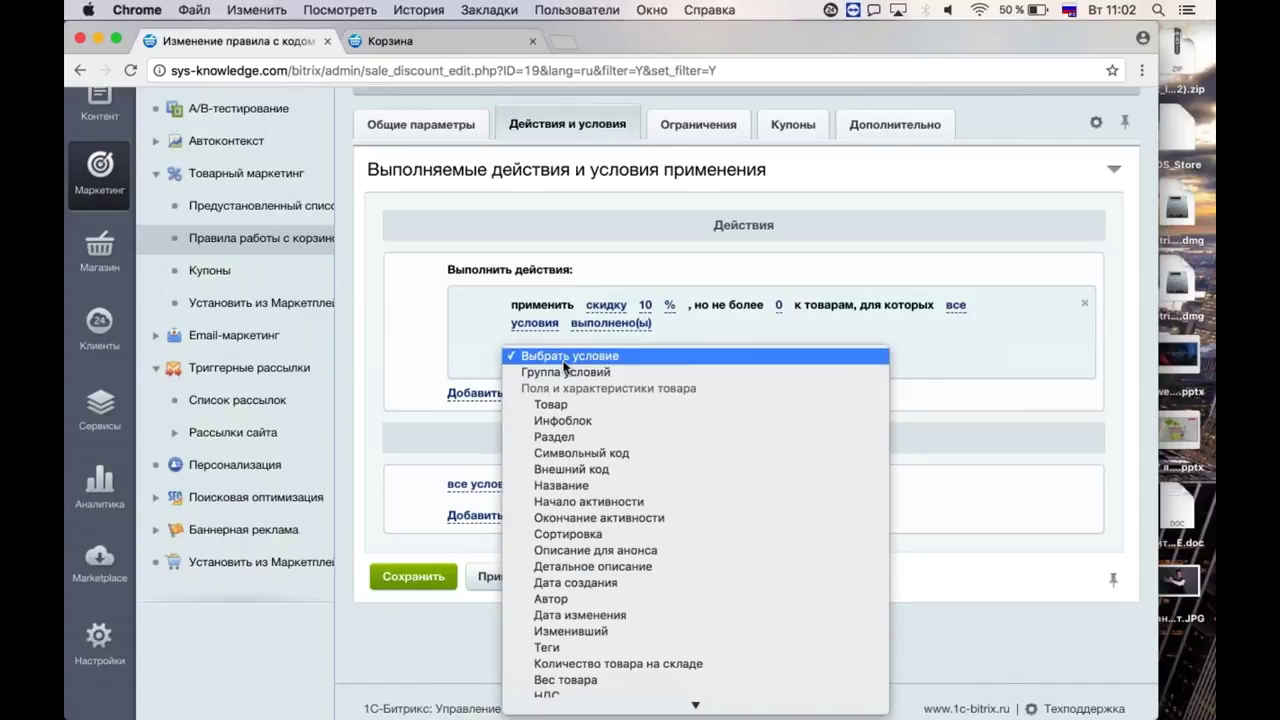
{"action": "left_click", "coordinate": [585, 421]}
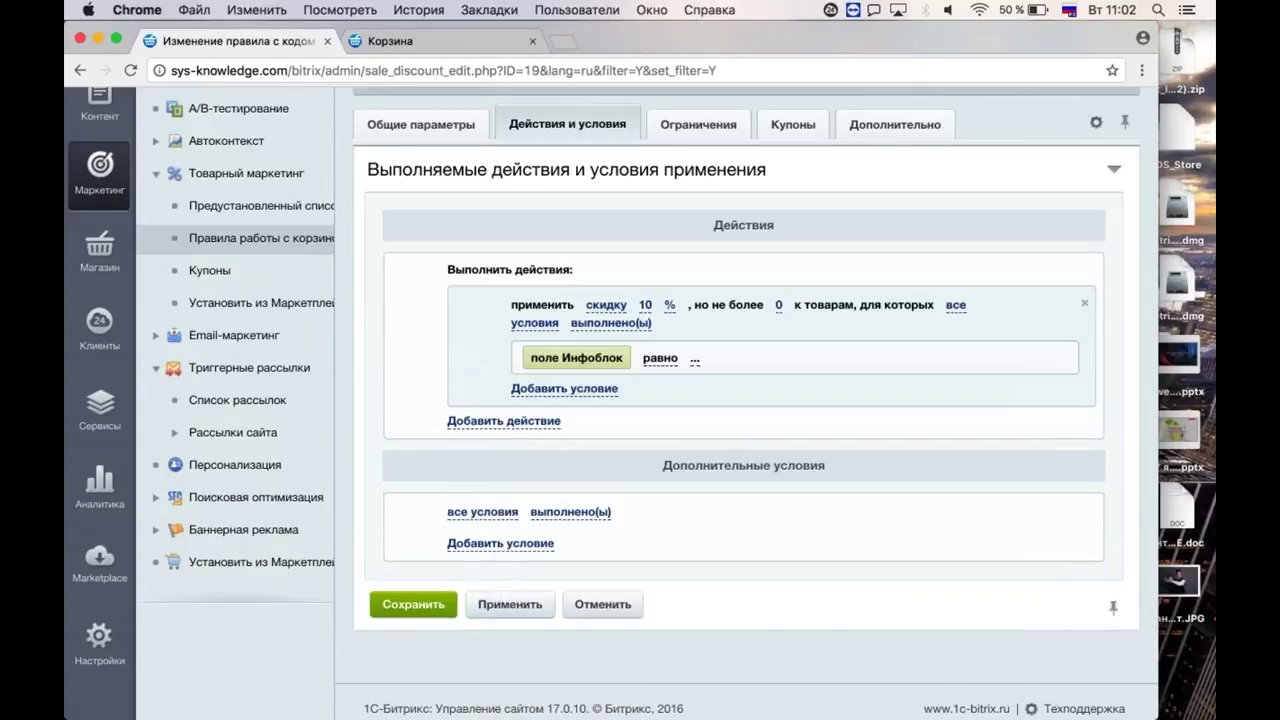
{"action": "left_click", "coordinate": [694, 358]}
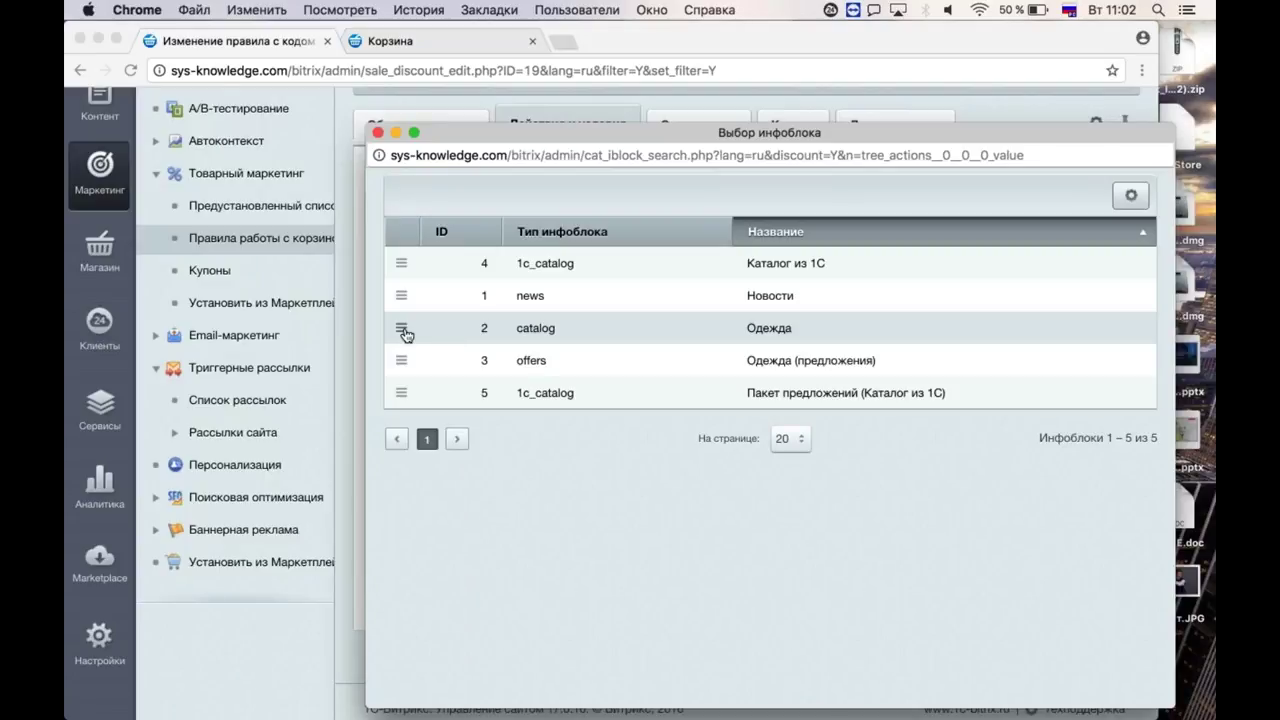
{"action": "left_click", "coordinate": [404, 334]}
{"action": "left_click", "coordinate": [453, 368]}
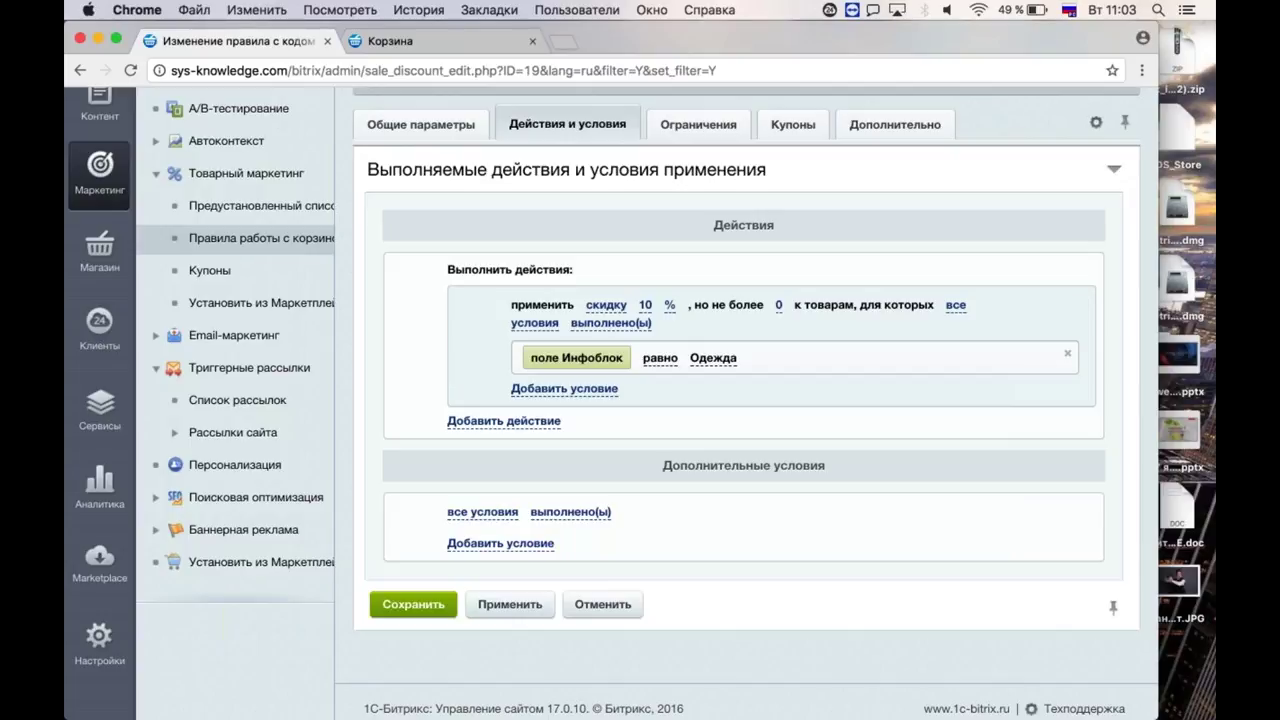
{"action": "left_click", "coordinate": [1067, 353]}
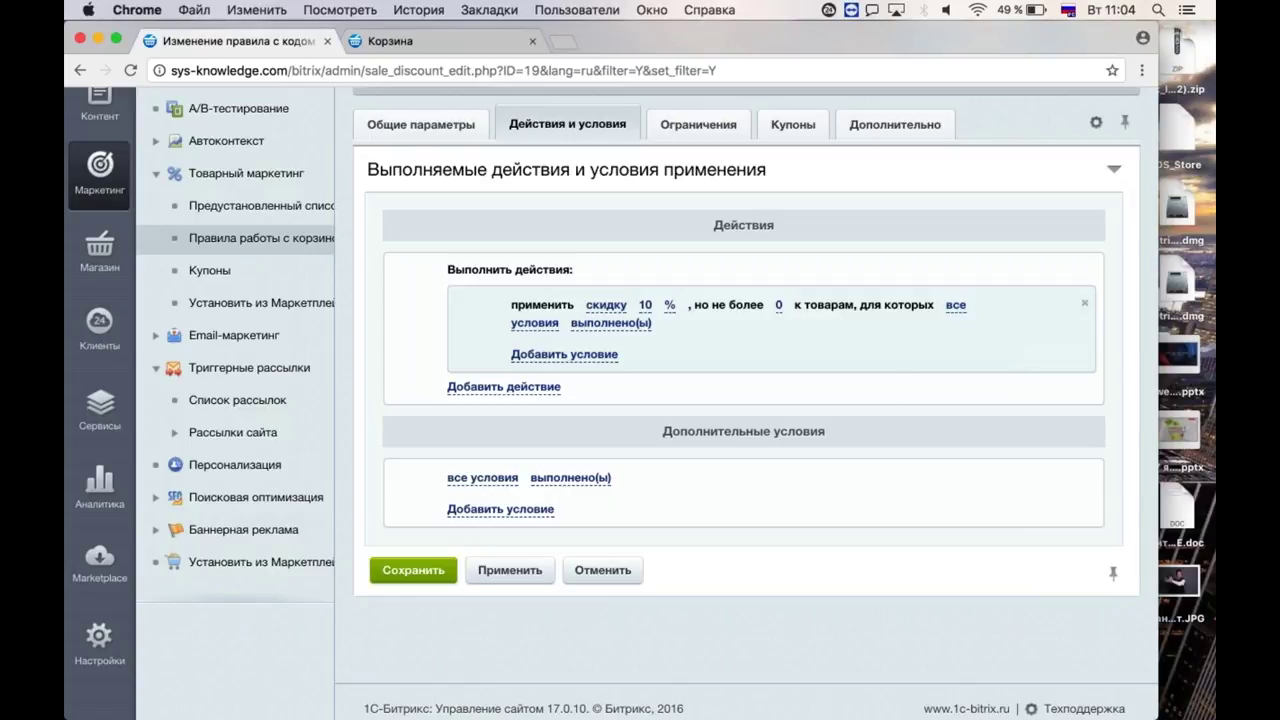
Rename the cart rule to "По сумме заказов 15%" in its general parameters.
{"action": "left_click", "coordinate": [420, 124]}
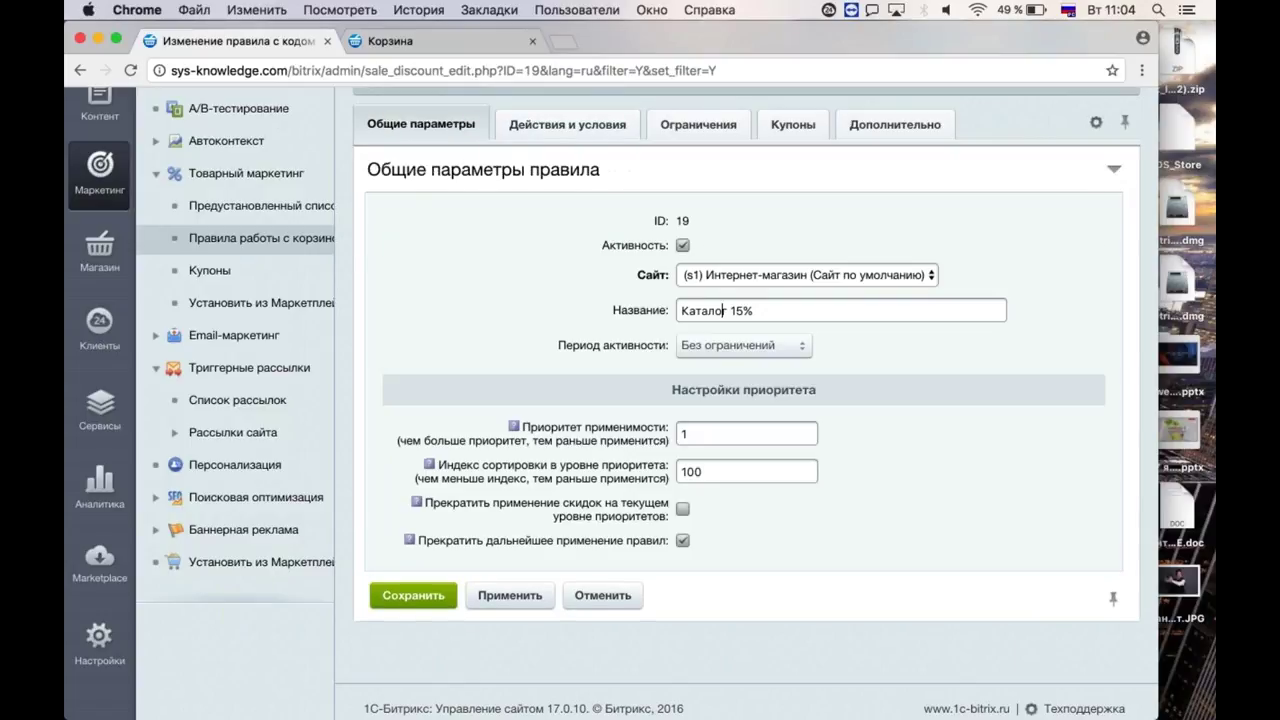
{"action": "left_click", "coordinate": [728, 310]}
{"action": "key", "text": "BackSpace"}
{"action": "key", "text": "BackSpace"}
{"action": "key", "text": "BackSpace"}
{"action": "key", "text": "BackSpace"}
{"action": "key", "text": "BackSpace"}
{"action": "key", "text": "BackSpace"}
{"action": "key", "text": "BackSpace"}
{"action": "key", "text": "BackSpace"}
{"action": "type", "text": "По сумме заказов"}
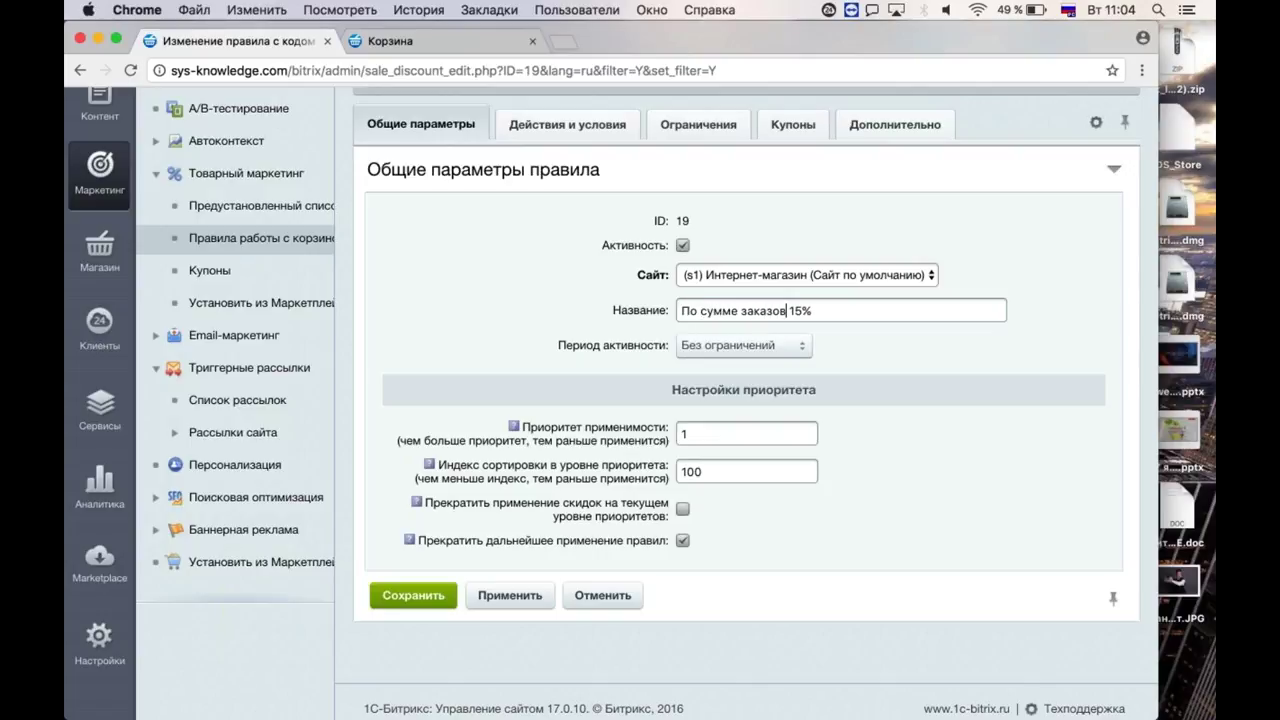
Look up "Сумма оплаченных заказов" among the additional condition types and return to the rule's general parameters.
{"action": "left_click", "coordinate": [567, 124]}
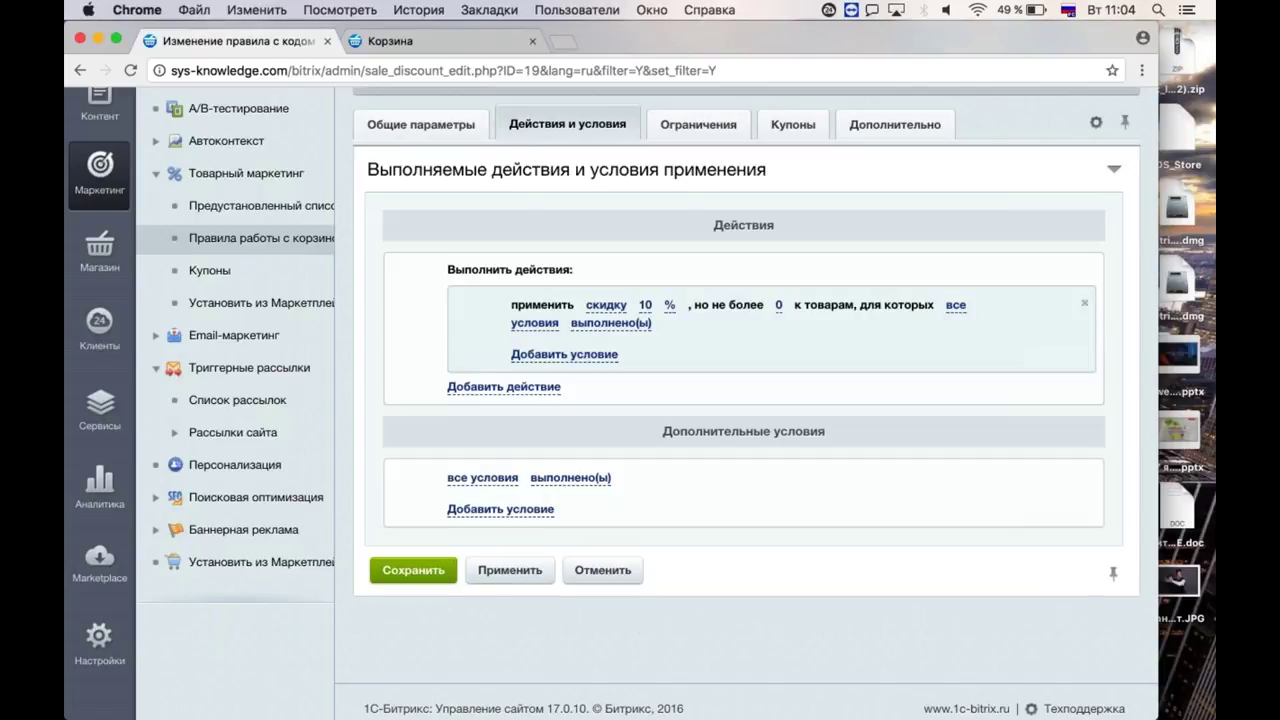
{"action": "left_click", "coordinate": [508, 509]}
{"action": "left_click", "coordinate": [510, 510]}
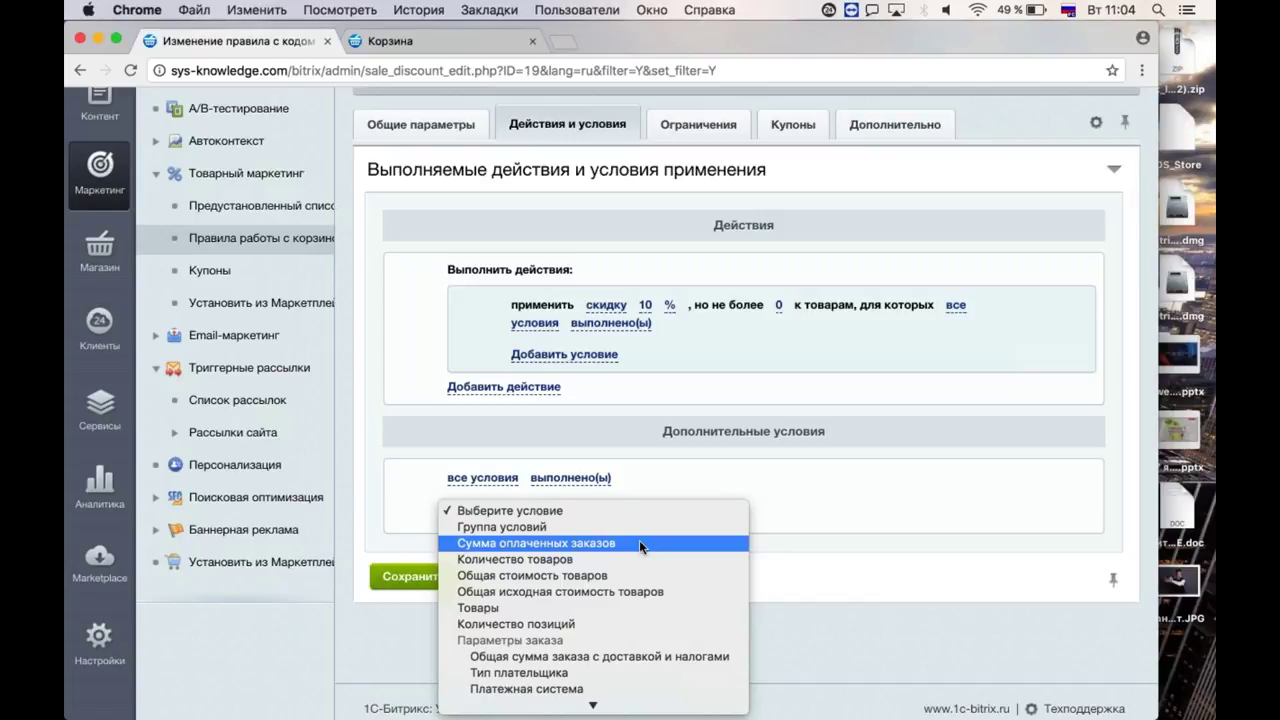
{"action": "key", "text": "Escape"}
{"action": "left_click", "coordinate": [421, 124]}
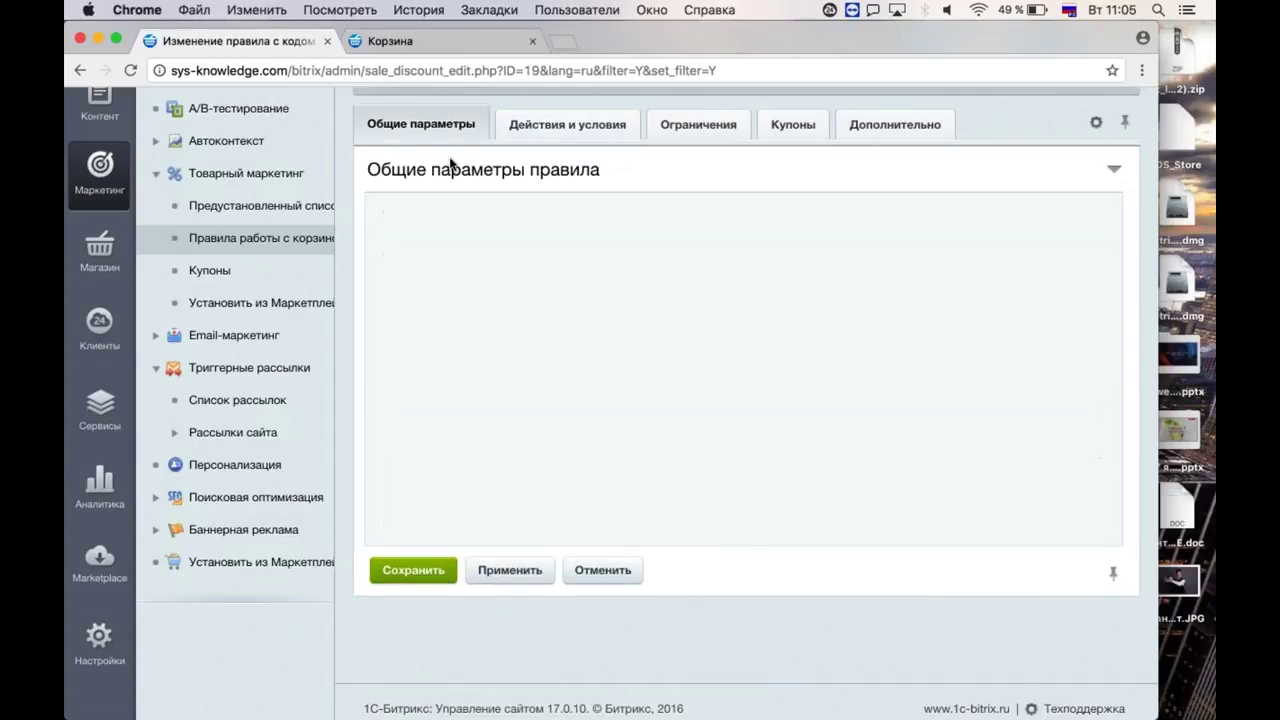
{"action": "scroll", "coordinate": [526, 300], "scroll_direction": "up", "scroll_amount": 3}
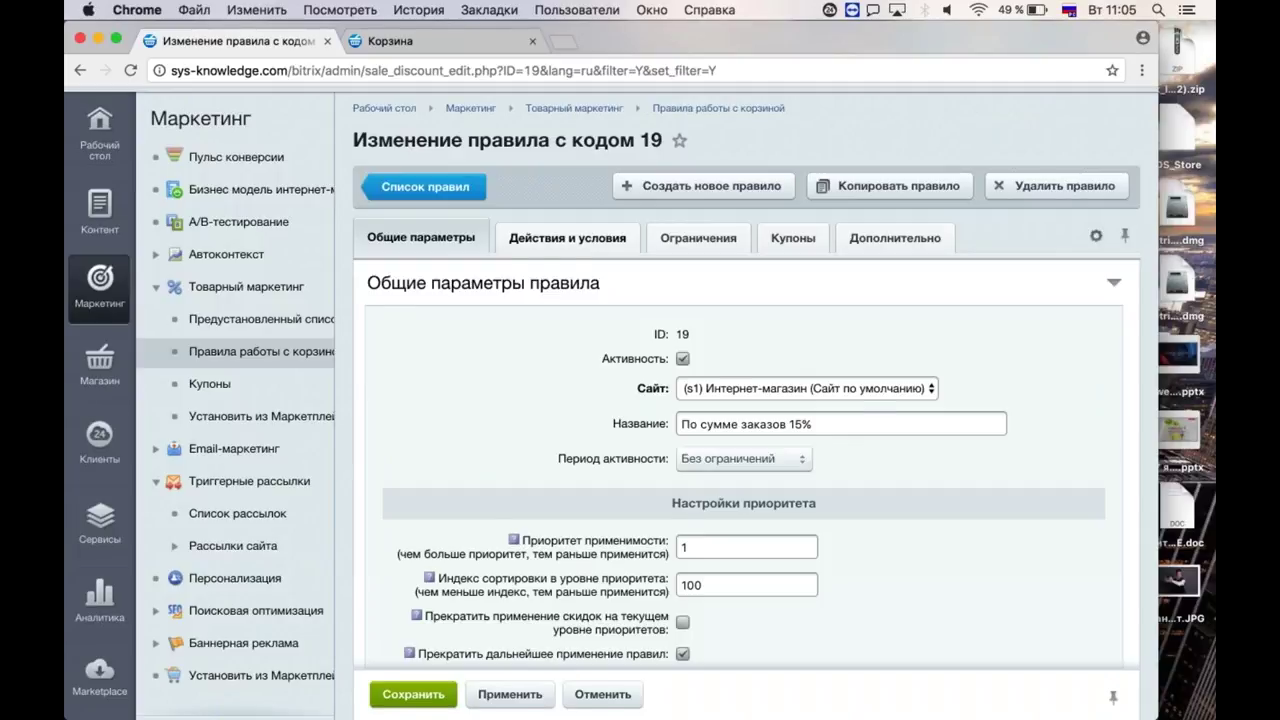
Set the discount percentage in the rule's action to 90.
{"action": "left_click", "coordinate": [567, 237]}
{"action": "scroll", "coordinate": [441, 343], "scroll_direction": "down", "scroll_amount": 2}
{"action": "left_click", "coordinate": [644, 356]}
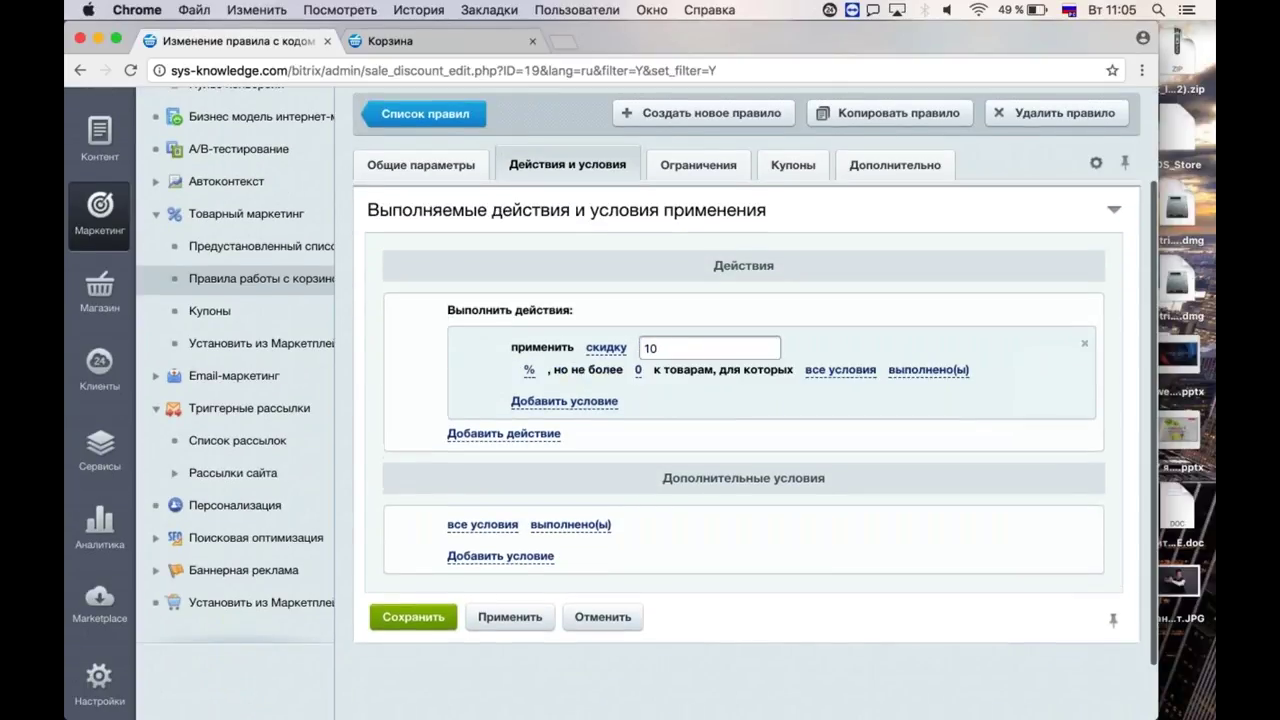
{"action": "key", "text": "BackSpace"}
{"action": "key", "text": "BackSpace"}
{"action": "type", "text": "90"}
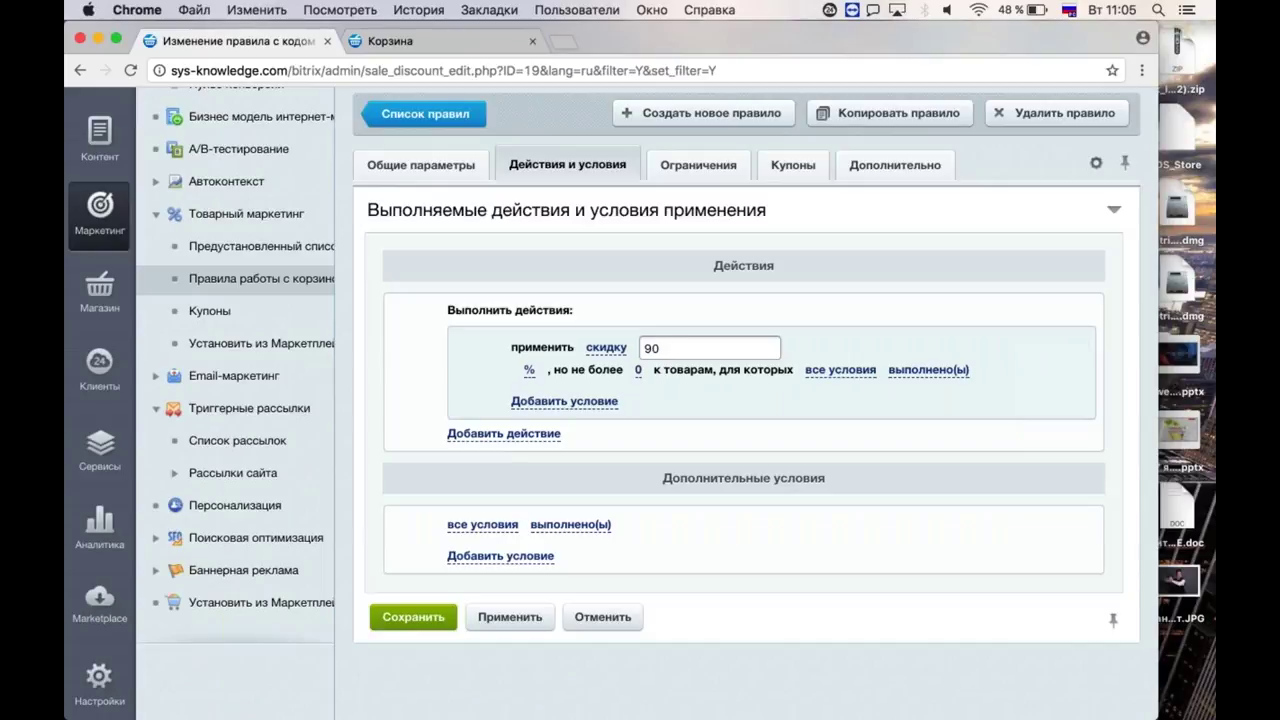
{"action": "key", "text": "Return"}
Add the additional condition "Сумма оплаченных заказов" with the comparison "больше" and the amount 15000 RUB.
{"action": "scroll", "coordinate": [495, 485], "scroll_direction": "down", "scroll_amount": 2}
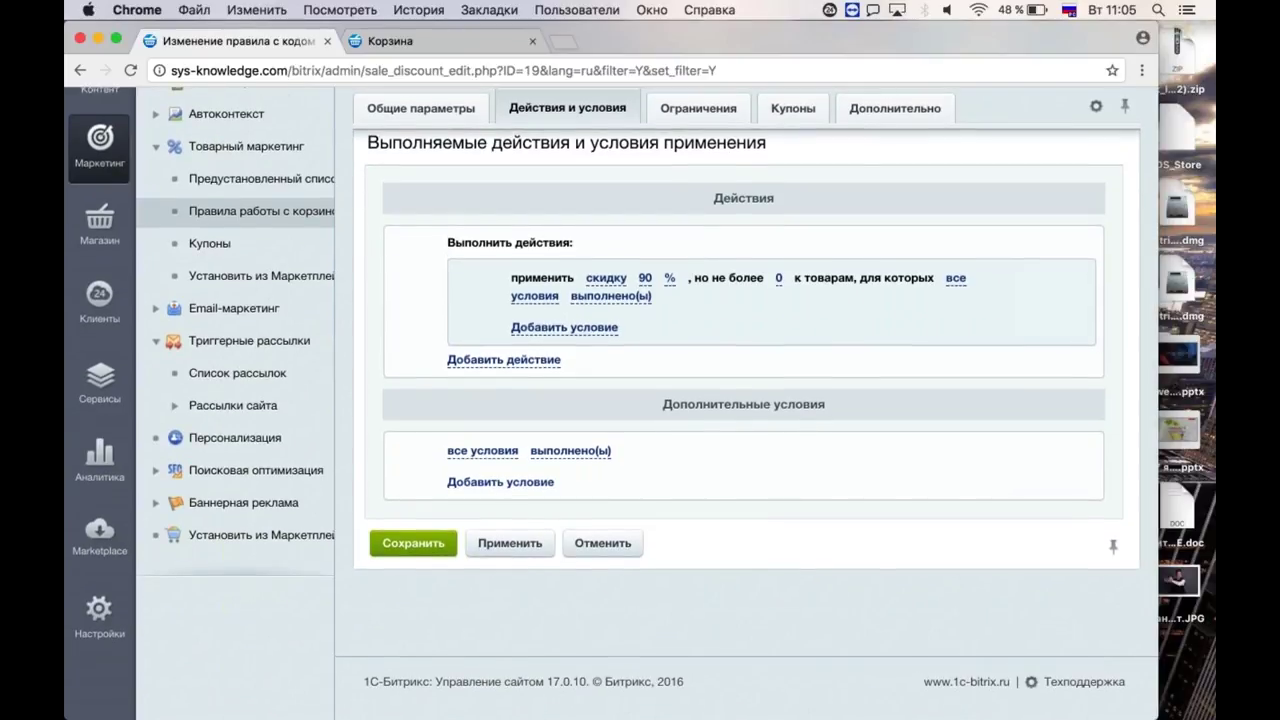
{"action": "left_click", "coordinate": [495, 483]}
{"action": "left_click", "coordinate": [495, 486]}
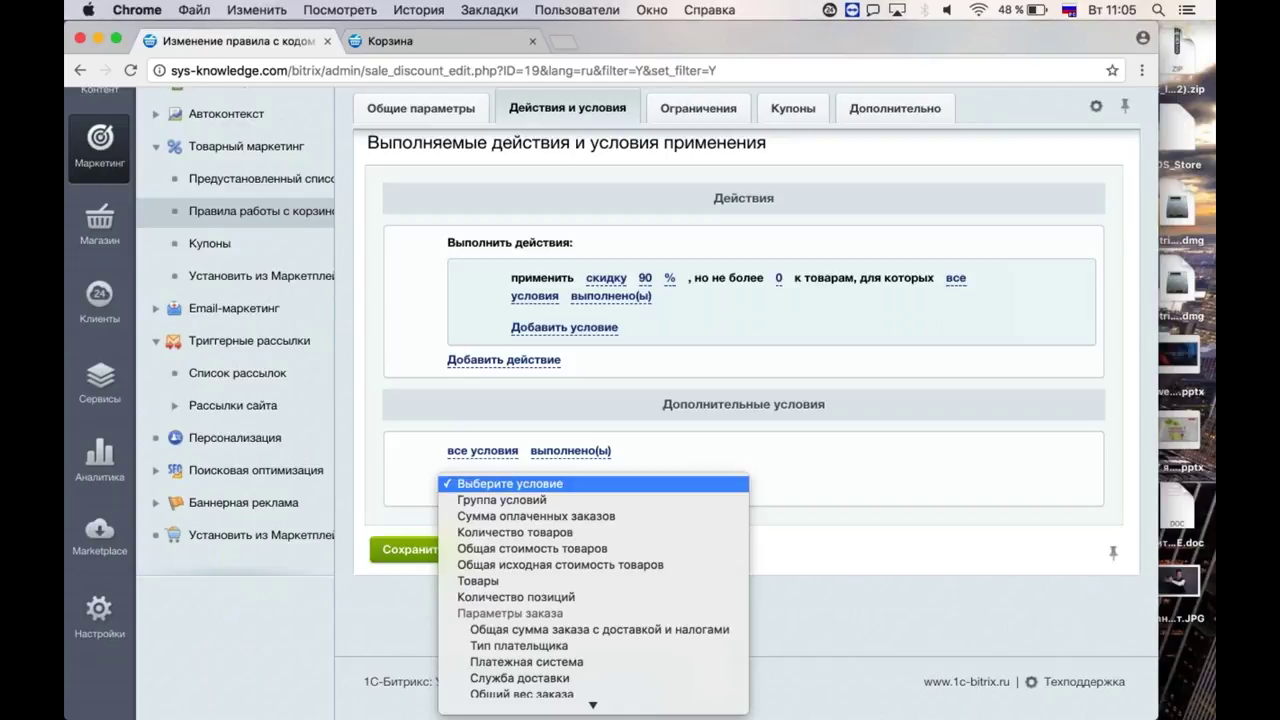
{"action": "left_click", "coordinate": [493, 520]}
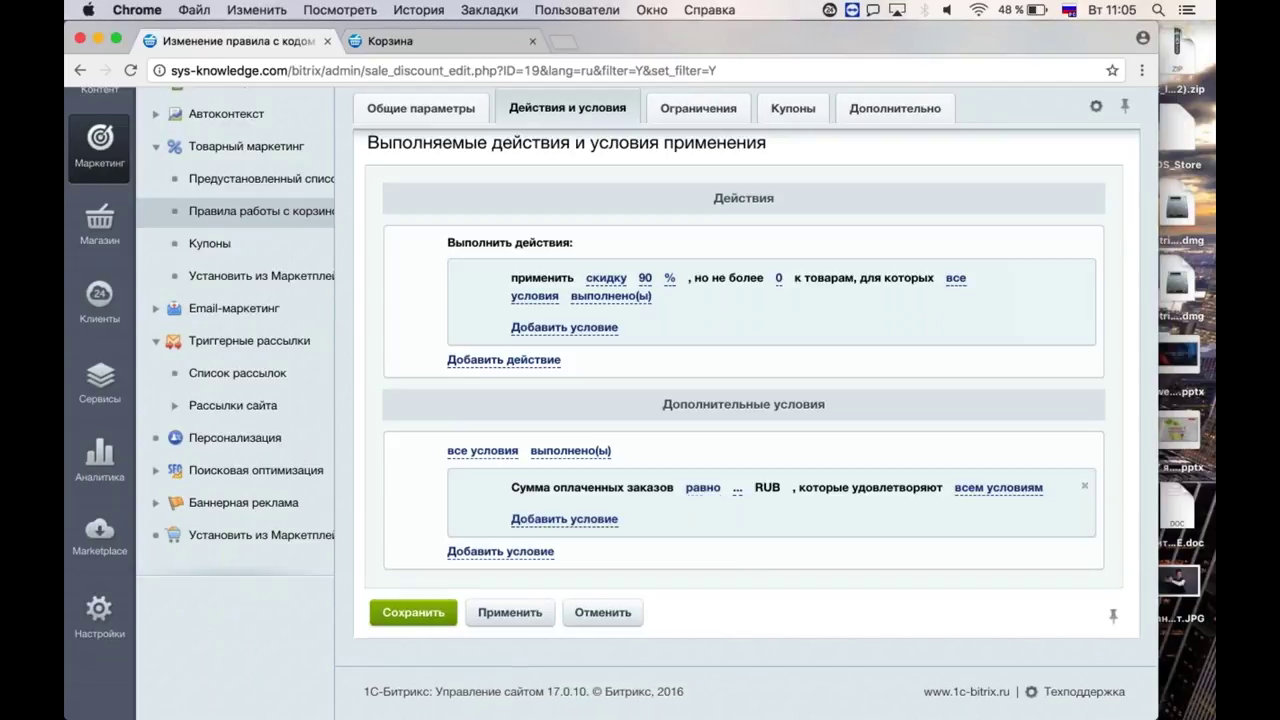
{"action": "left_click", "coordinate": [703, 487]}
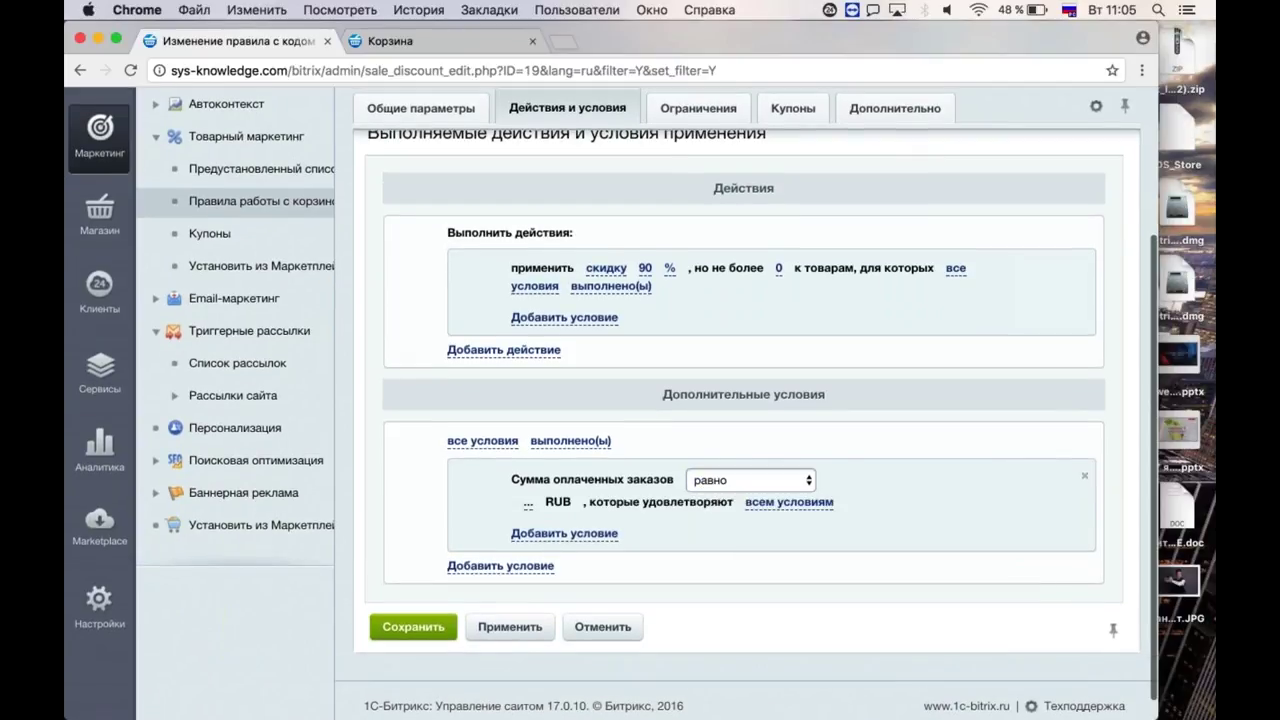
{"action": "left_click", "coordinate": [750, 480]}
{"action": "left_click", "coordinate": [712, 512]}
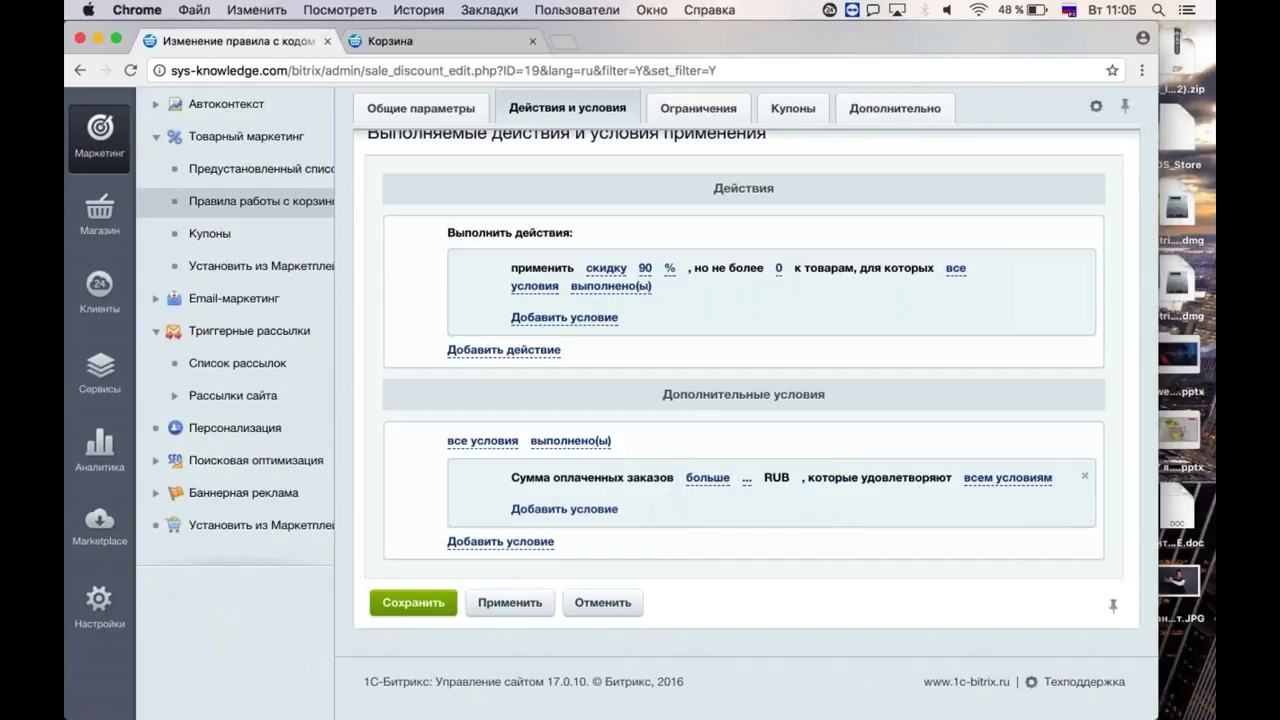
{"action": "left_click", "coordinate": [746, 478]}
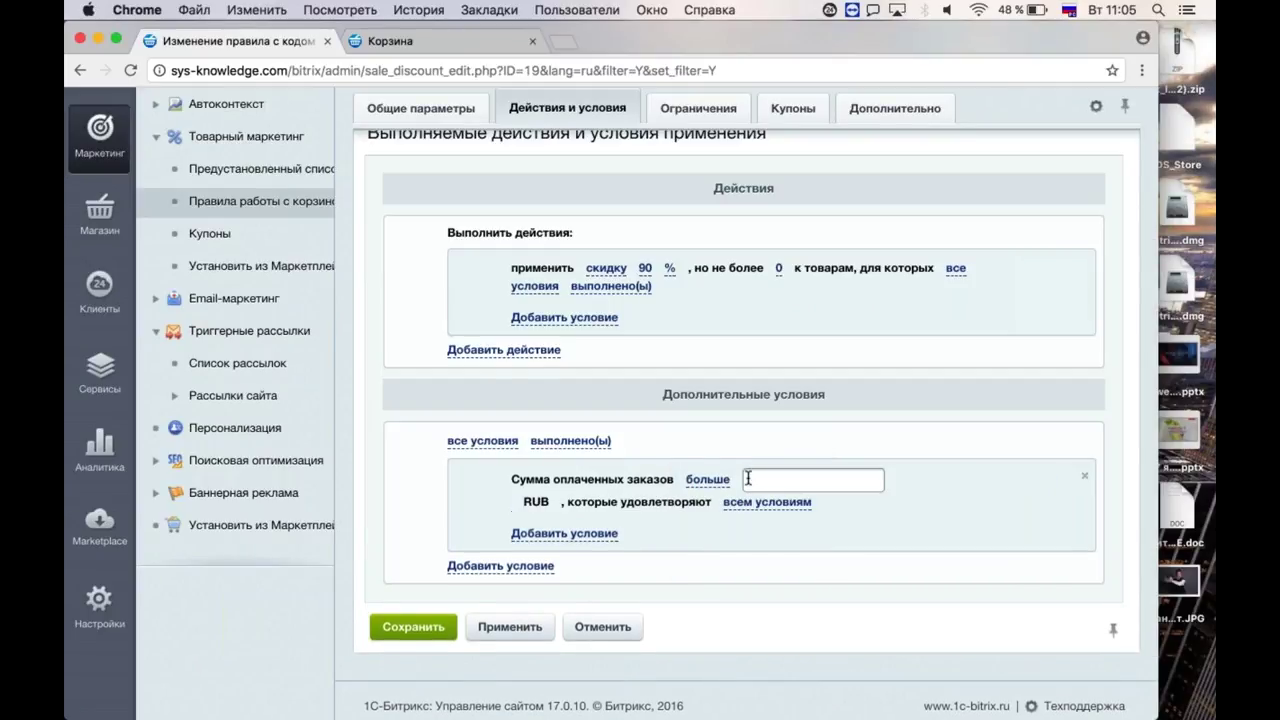
{"action": "type", "text": "15000"}
{"action": "left_click", "coordinate": [886, 576]}
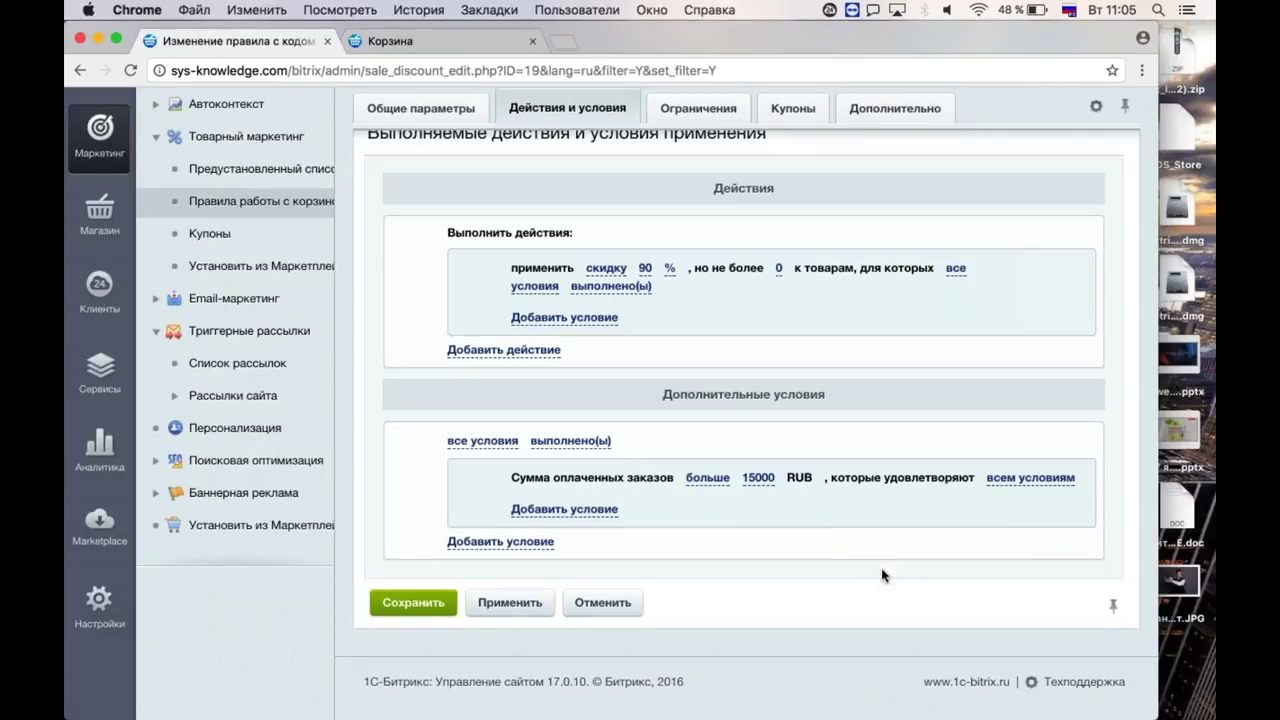
Try limiting the paid orders total with "За период" starting from 24.07.2017 without a time, and remove that period condition again.
{"action": "left_click", "coordinate": [561, 510]}
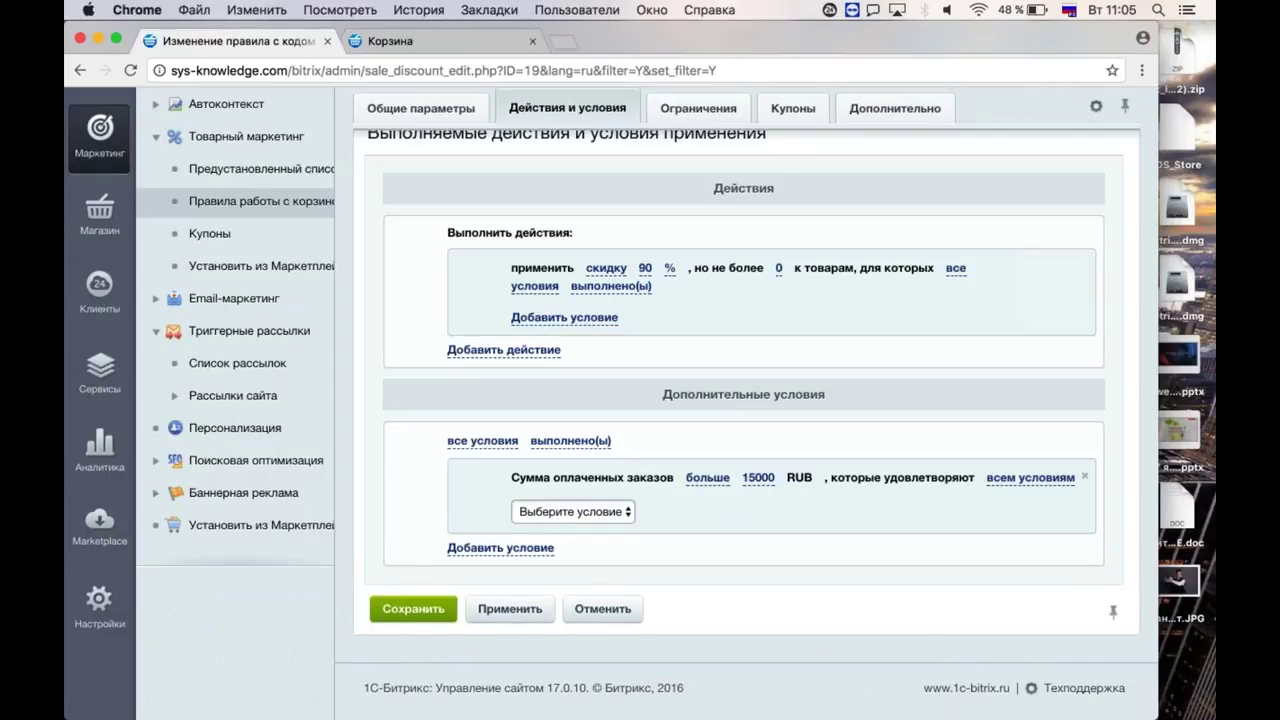
{"action": "left_click", "coordinate": [572, 511]}
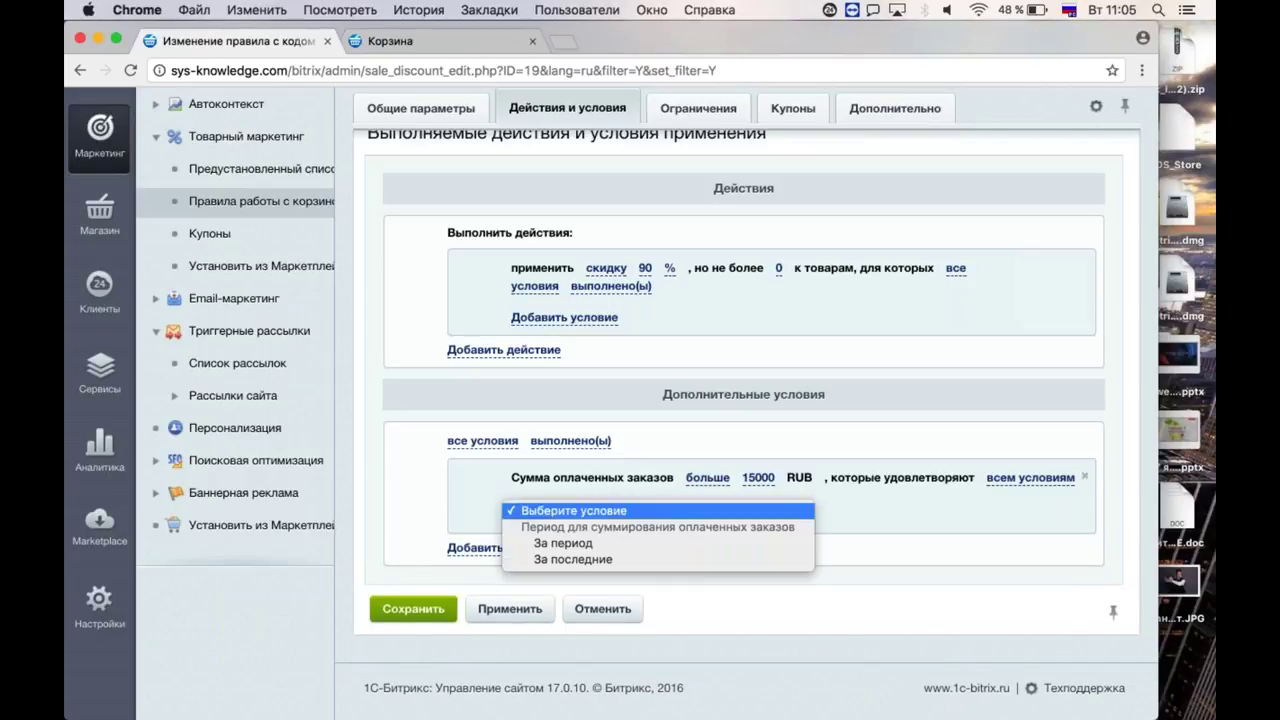
{"action": "left_click", "coordinate": [560, 546]}
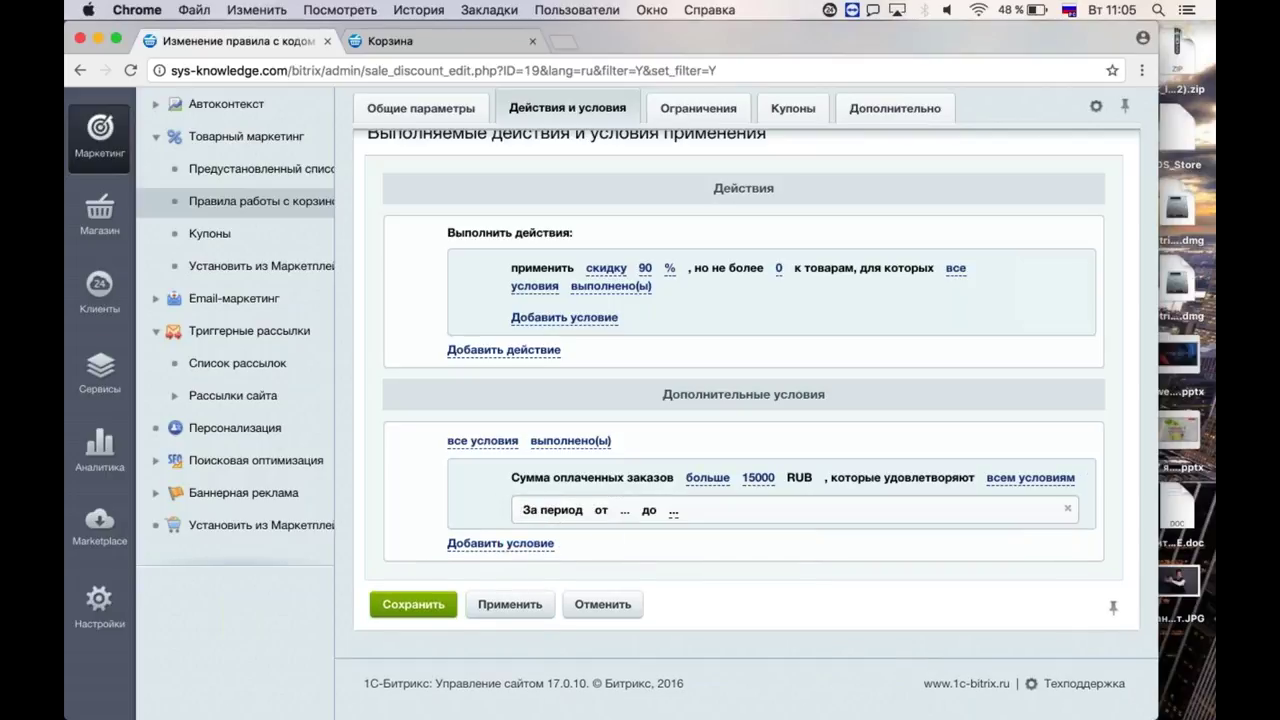
{"action": "left_click", "coordinate": [625, 510]}
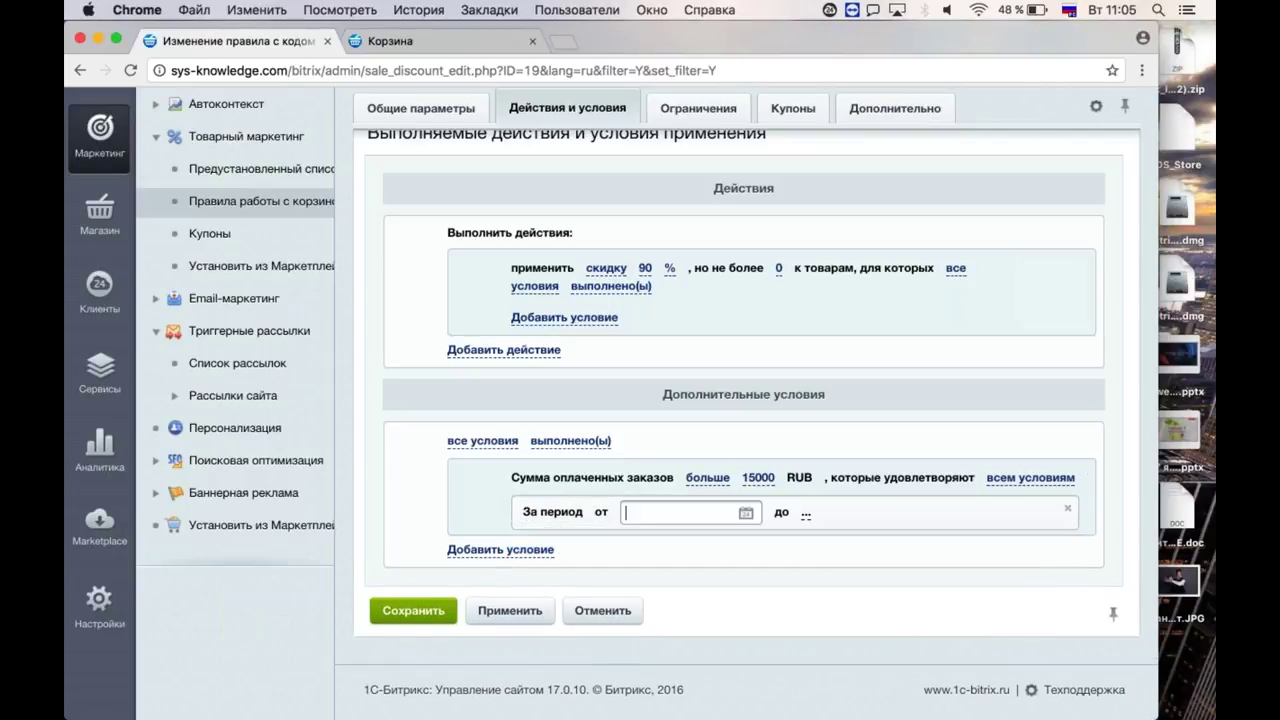
{"action": "left_click", "coordinate": [745, 512]}
{"action": "left_click", "coordinate": [643, 378]}
{"action": "left_click", "coordinate": [801, 429]}
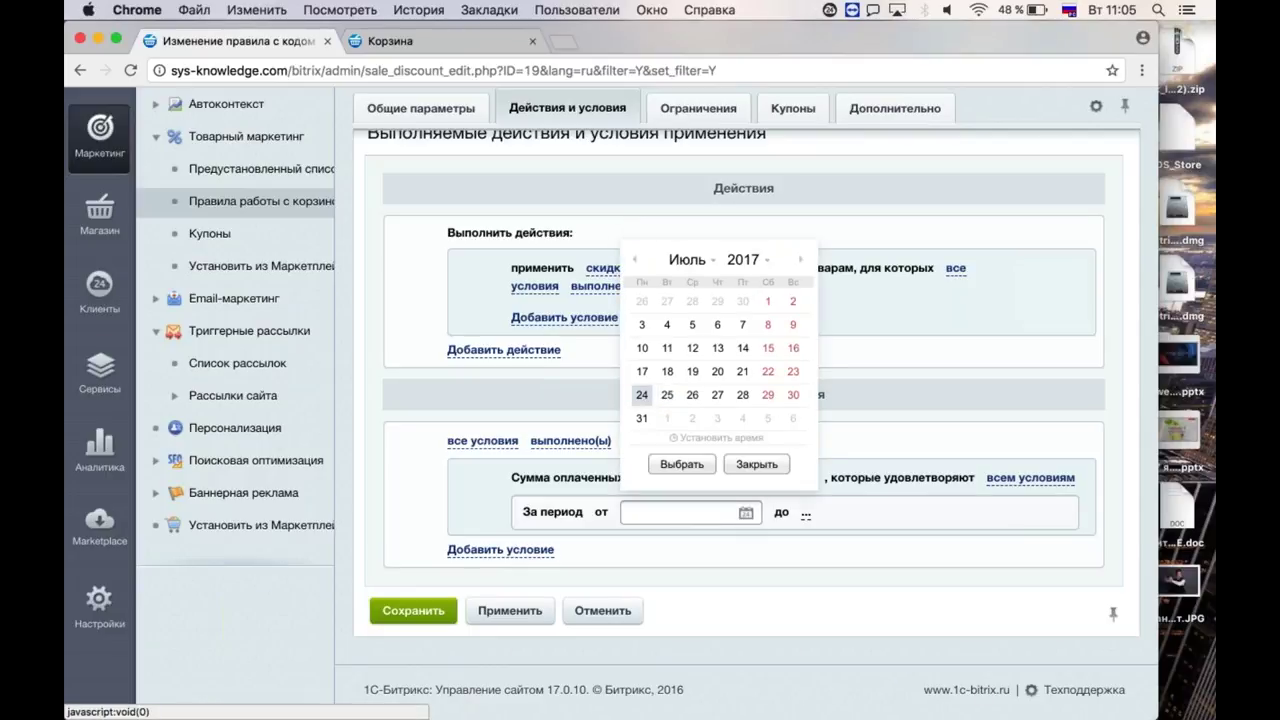
{"action": "left_click", "coordinate": [692, 468]}
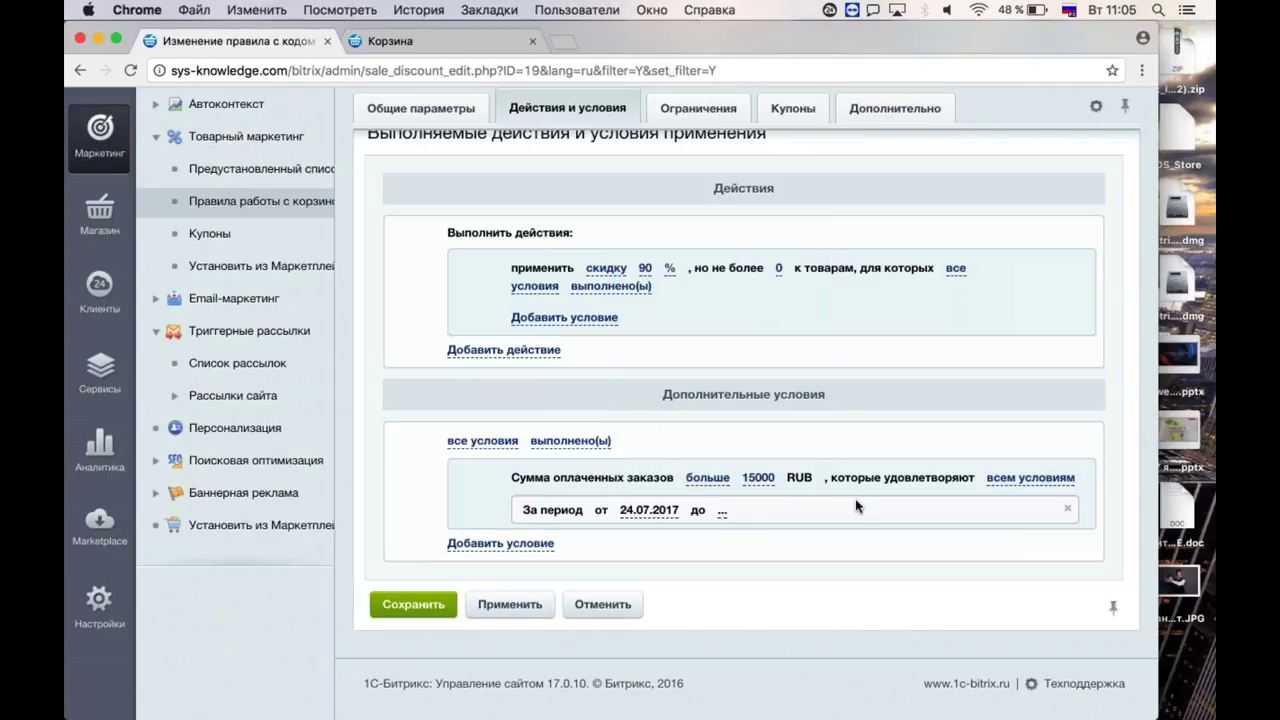
{"action": "left_click", "coordinate": [1068, 512]}
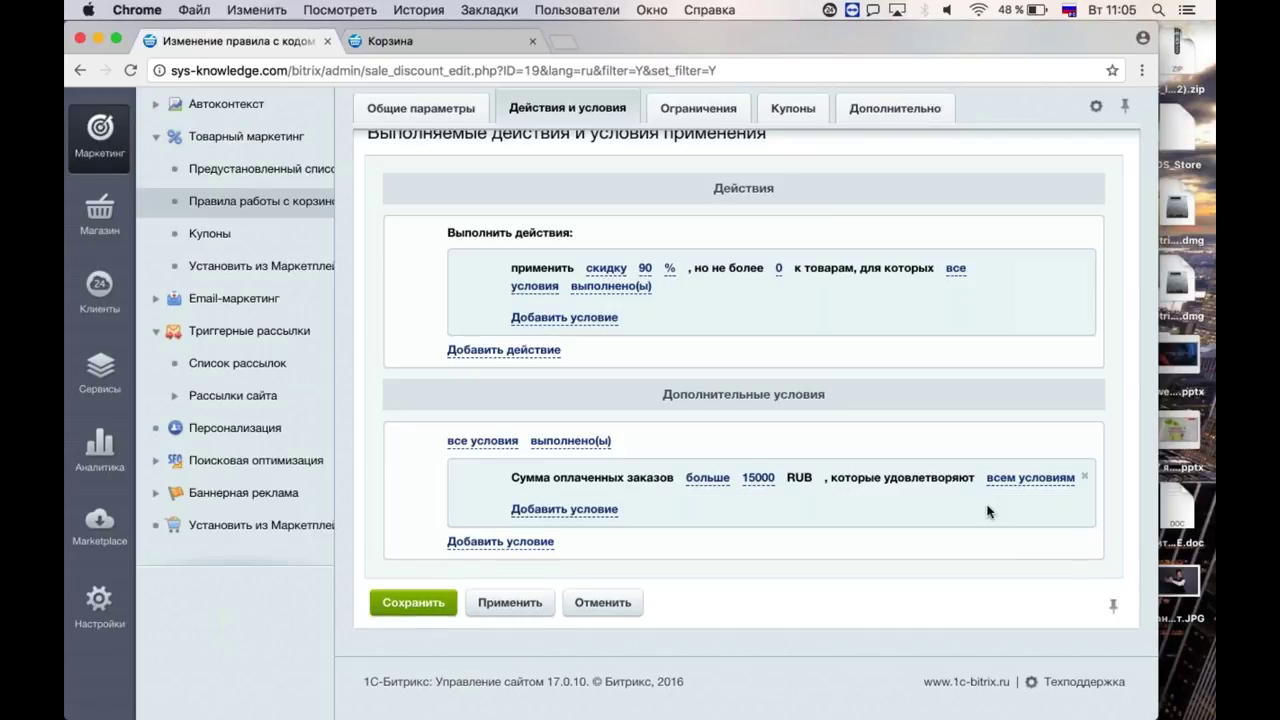
Try limiting the paid orders total with "За последние" 1 "год", and remove that period condition again.
{"action": "left_click", "coordinate": [564, 509]}
{"action": "left_click", "coordinate": [568, 511]}
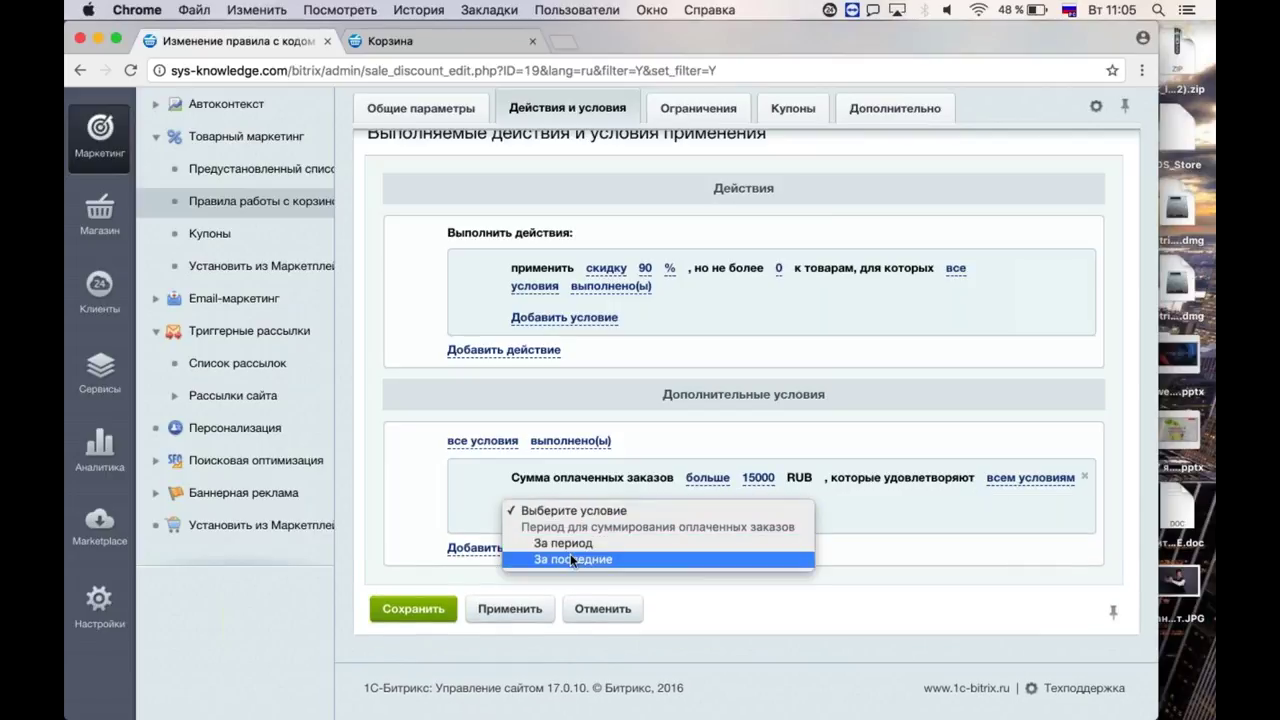
{"action": "left_click", "coordinate": [569, 554]}
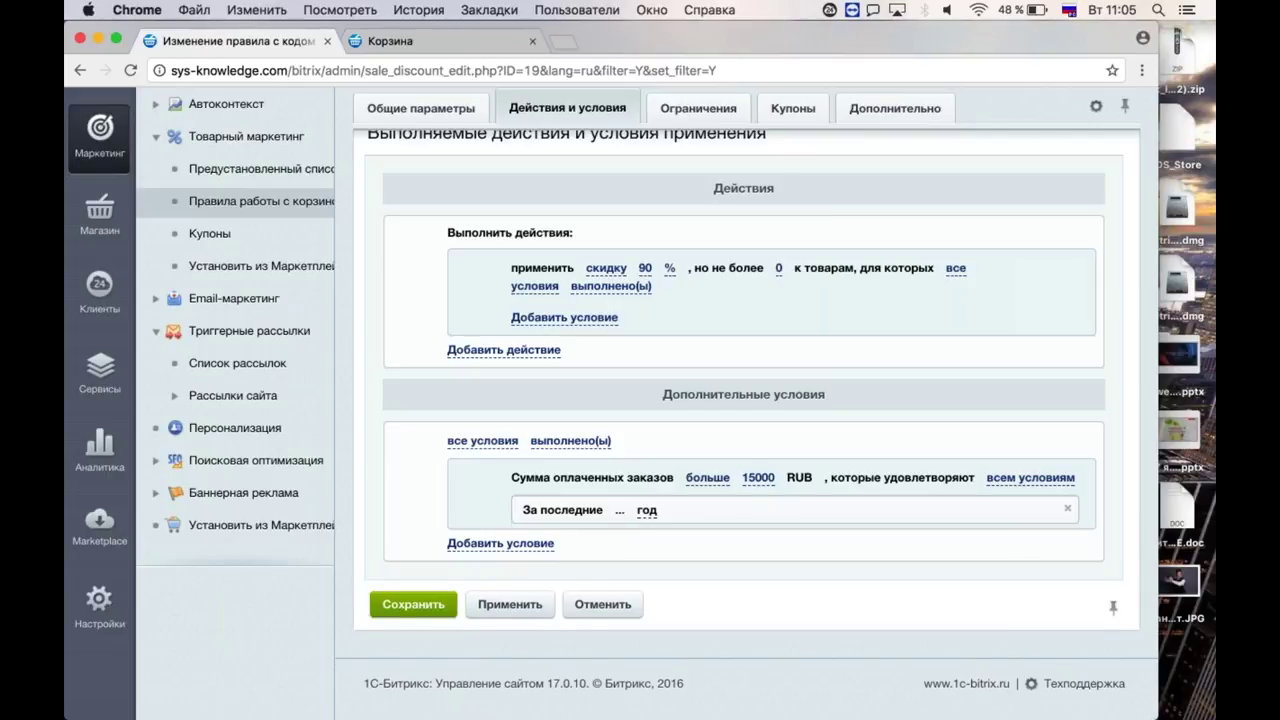
{"action": "left_click", "coordinate": [619, 510]}
{"action": "type", "text": "1"}
{"action": "key", "text": "Return"}
{"action": "left_click", "coordinate": [644, 510]}
{"action": "left_click", "coordinate": [645, 511]}
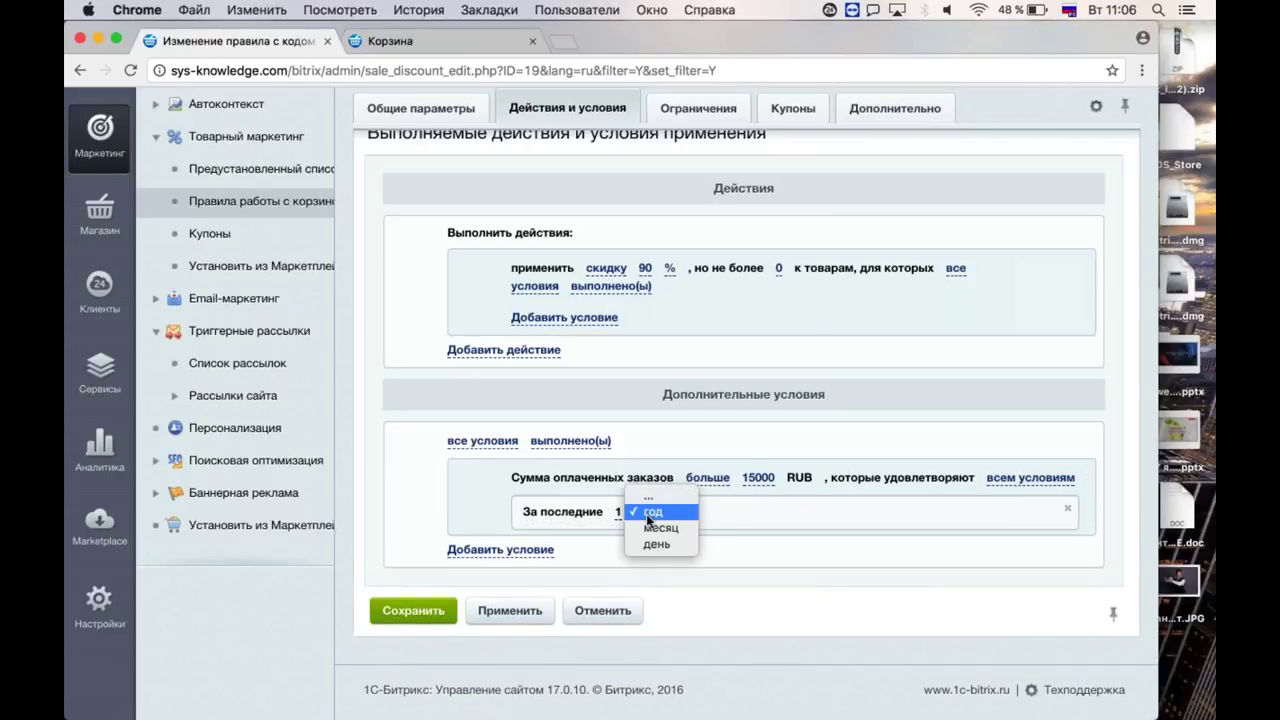
{"action": "left_click", "coordinate": [603, 547]}
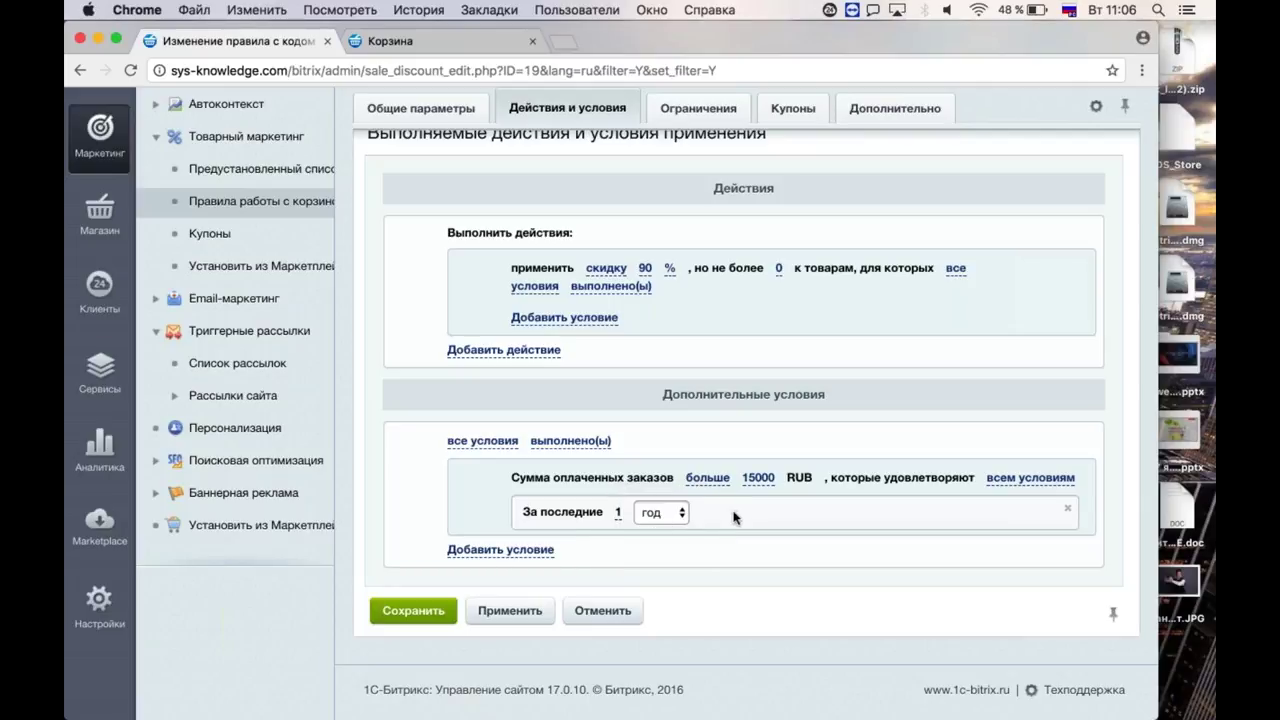
{"action": "left_click", "coordinate": [820, 510]}
{"action": "mouse_move", "coordinate": [1072, 510]}
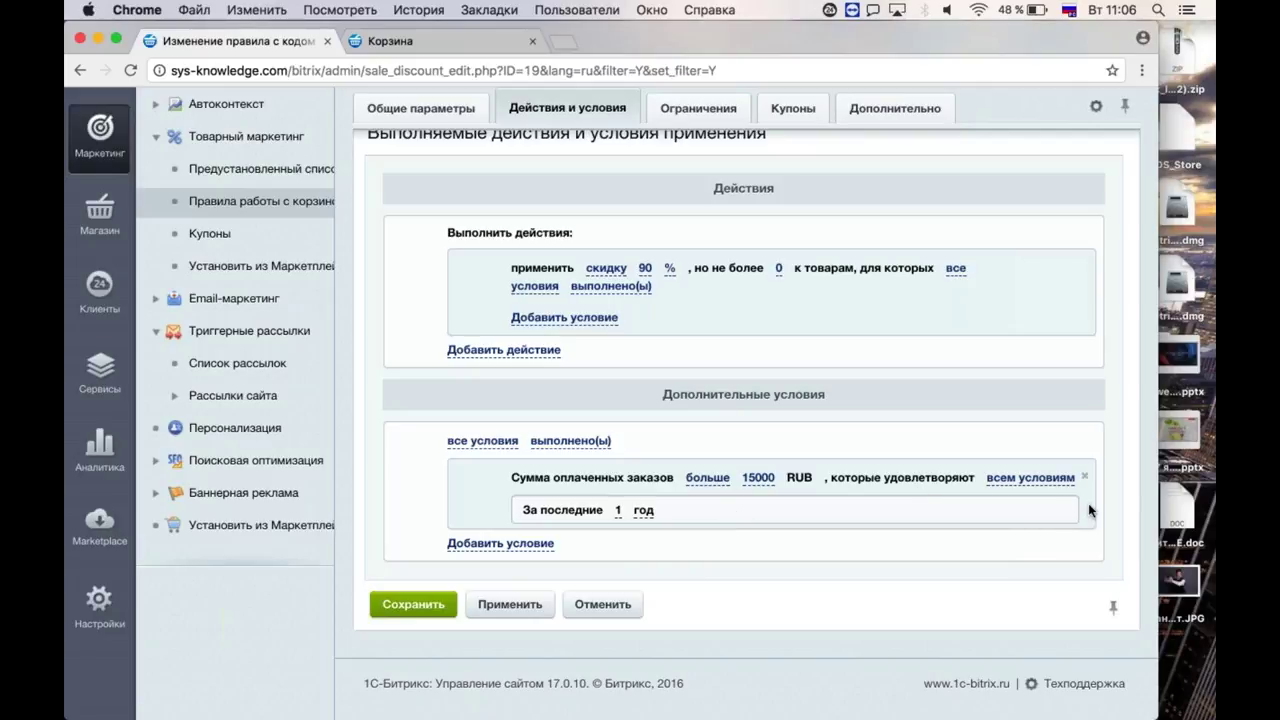
{"action": "left_click", "coordinate": [1069, 512]}
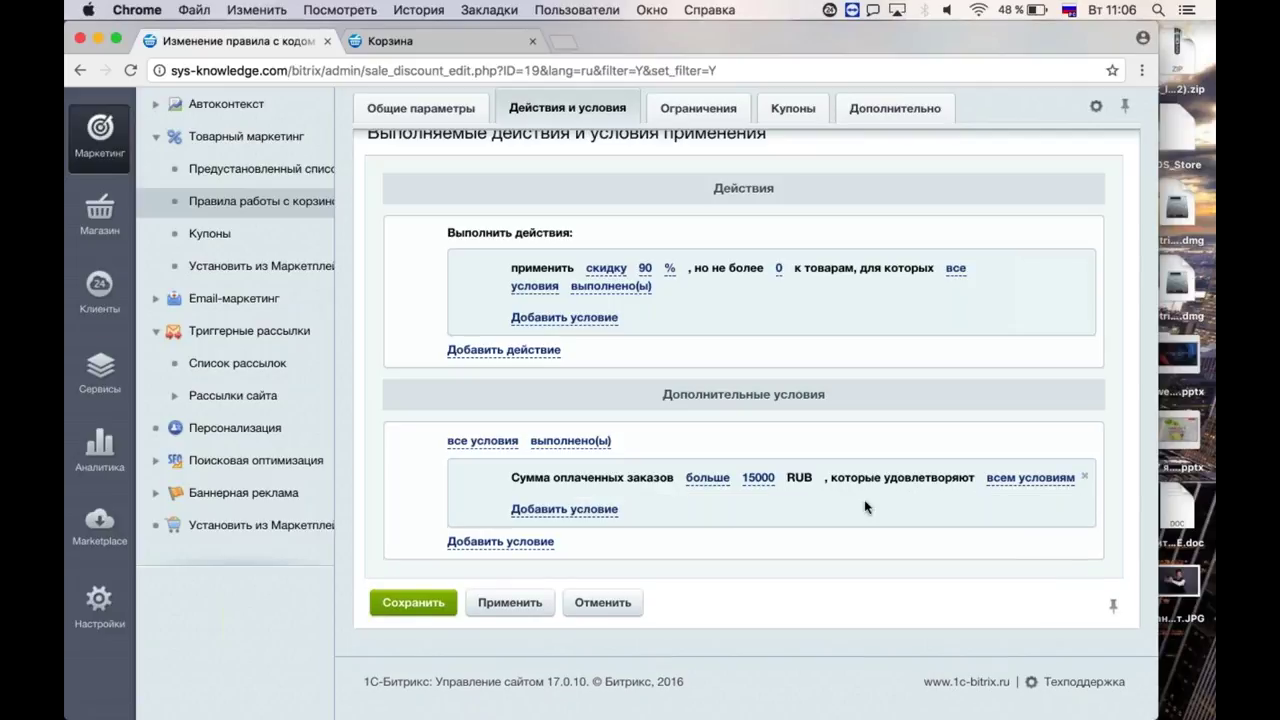
Add a "За период" condition from 24.07.2017 without a time to the paid orders total, and apply the rule changes.
{"action": "left_click", "coordinate": [566, 510]}
{"action": "left_click", "coordinate": [566, 510]}
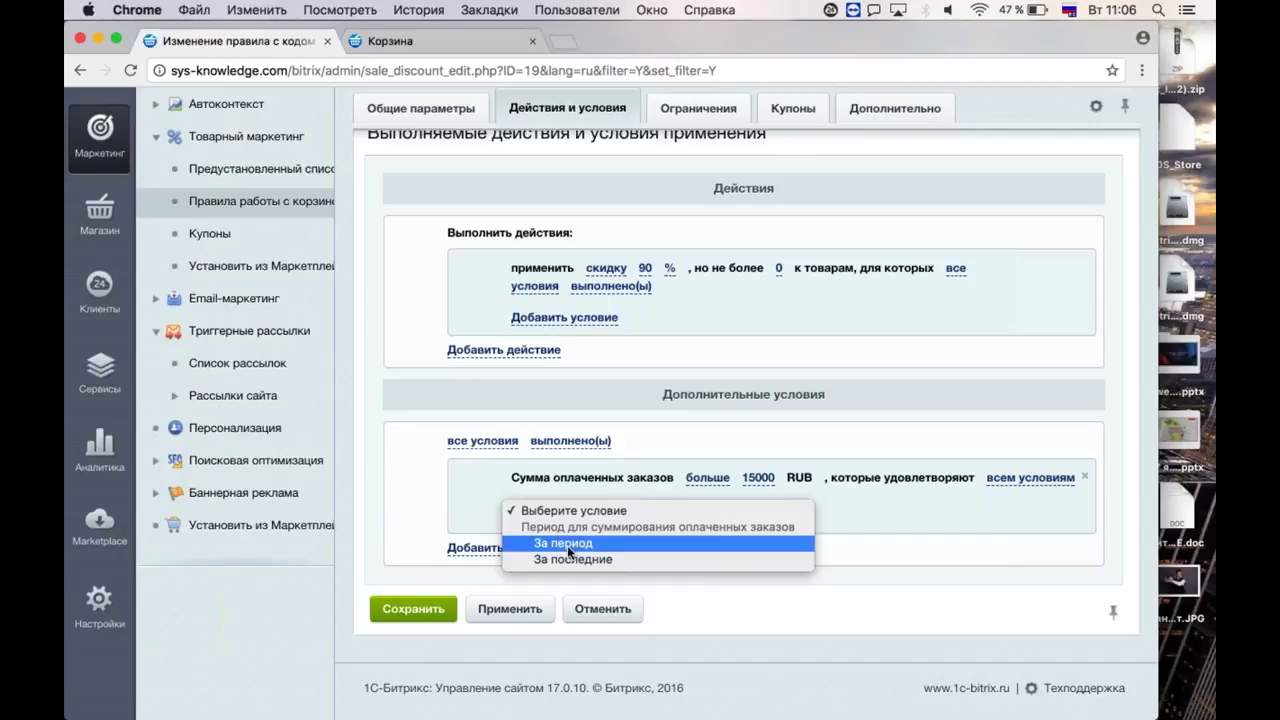
{"action": "left_click", "coordinate": [567, 543]}
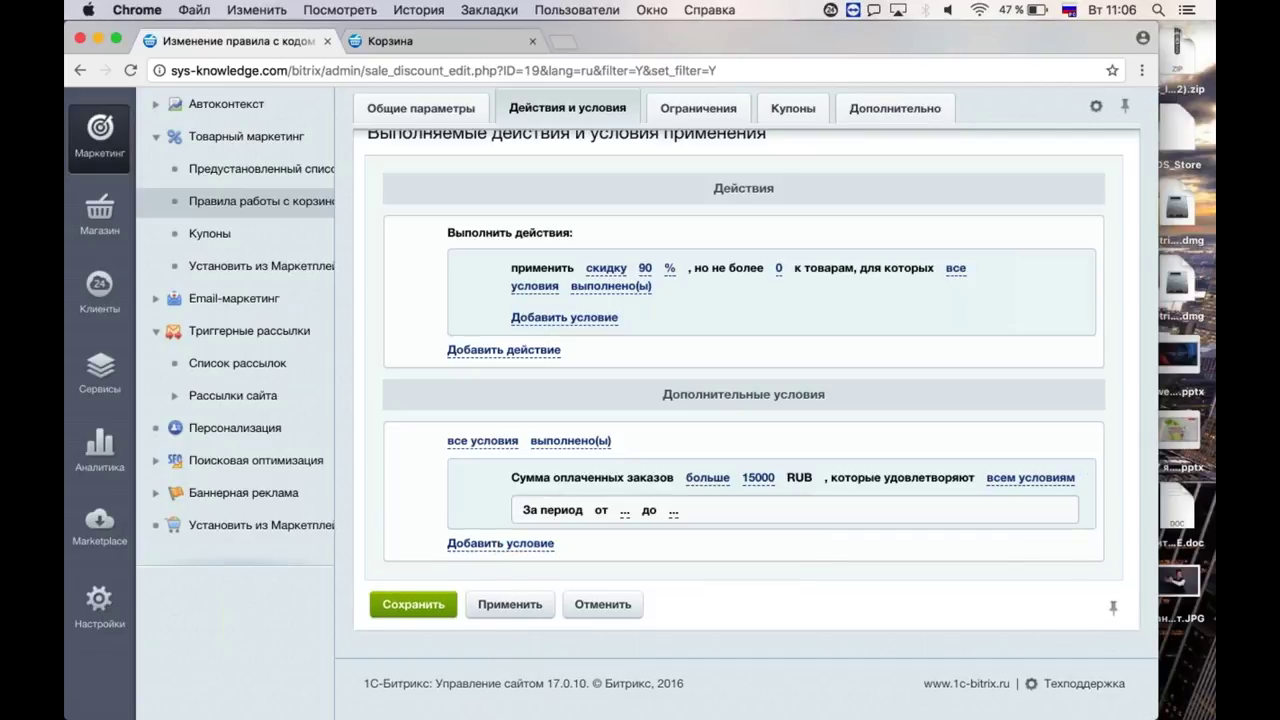
{"action": "left_click", "coordinate": [624, 512]}
{"action": "left_click", "coordinate": [672, 505]}
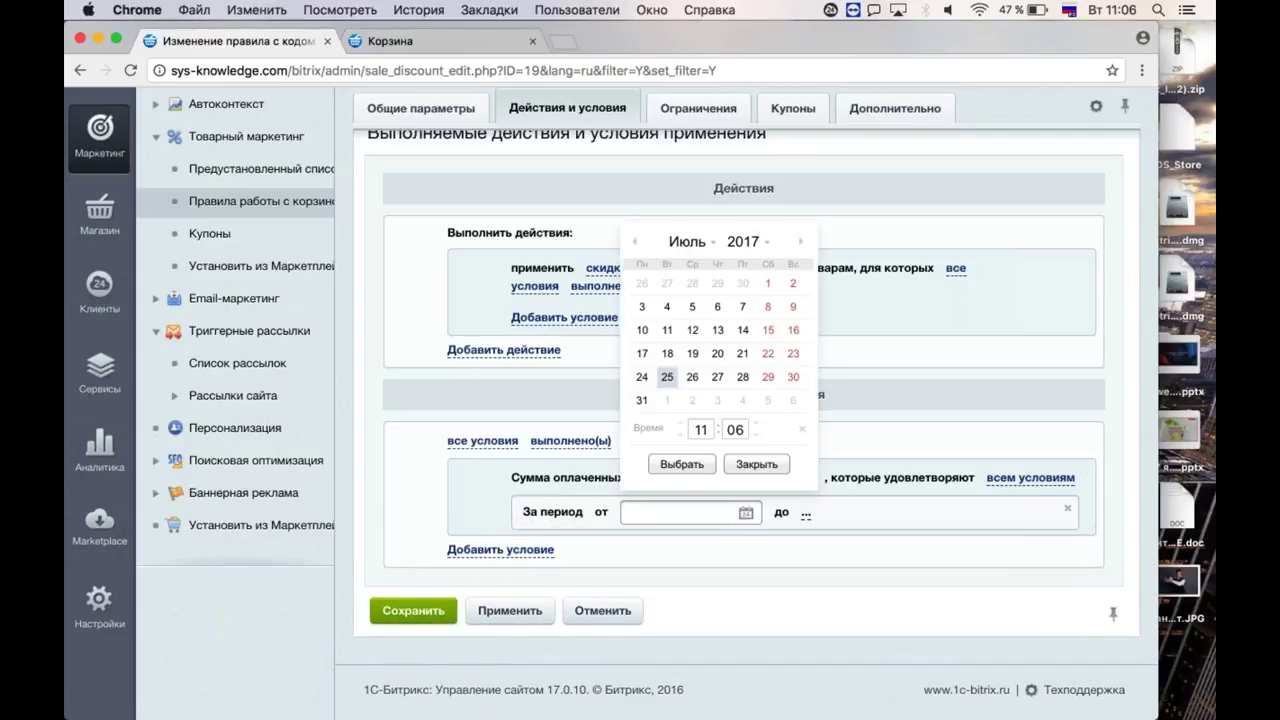
{"action": "left_click", "coordinate": [642, 380]}
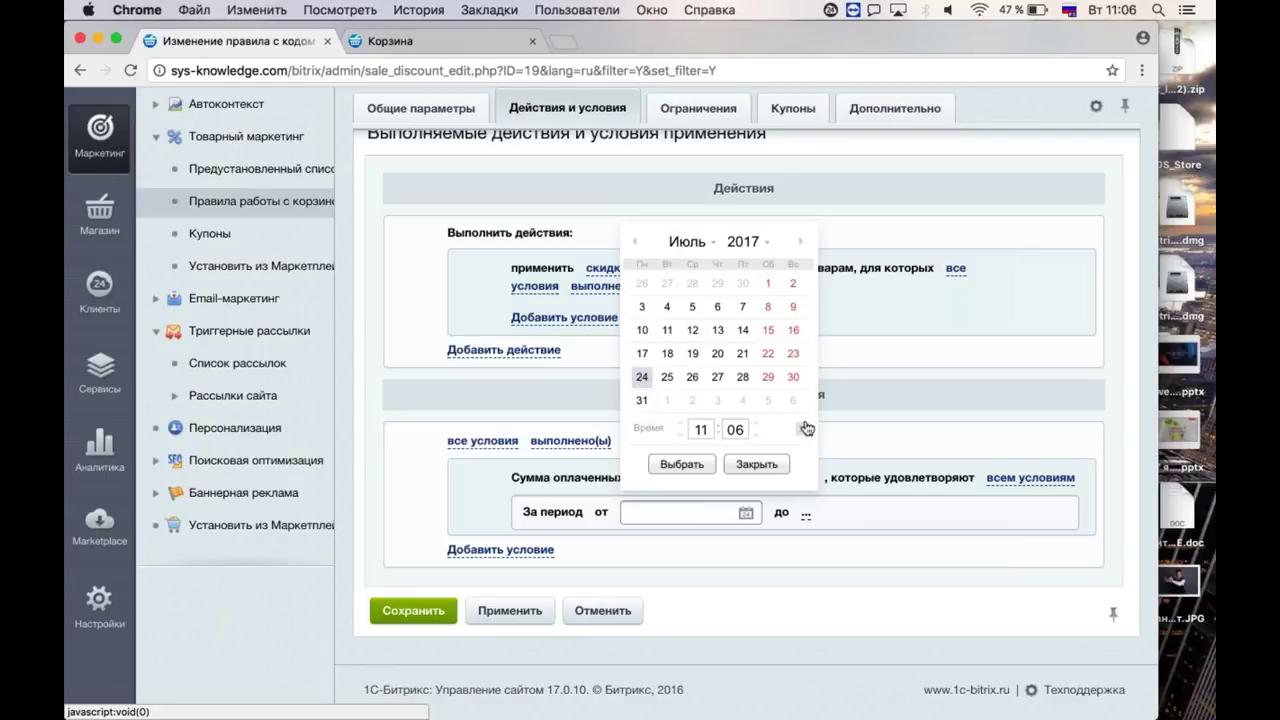
{"action": "left_click", "coordinate": [804, 429]}
{"action": "left_click", "coordinate": [708, 464]}
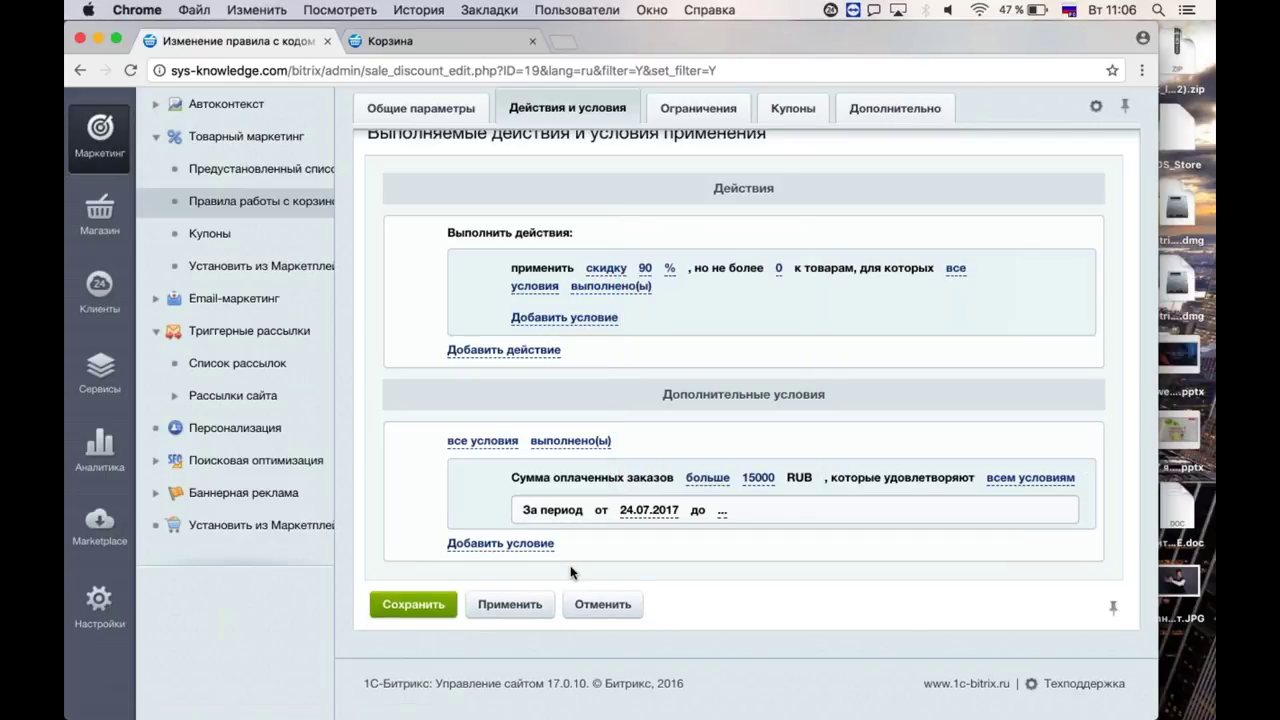
{"action": "left_click", "coordinate": [503, 606]}
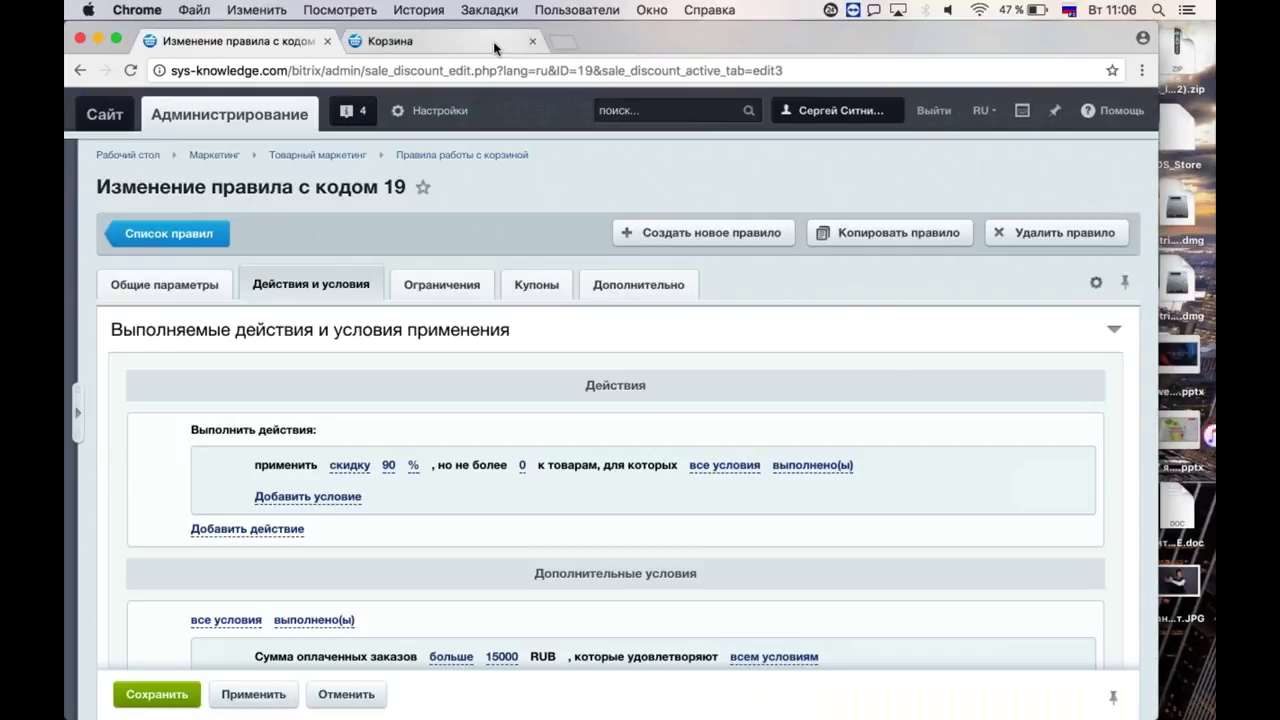
Reload the store's cart page and check the discount on the dress and the order total.
{"action": "left_click", "coordinate": [493, 41]}
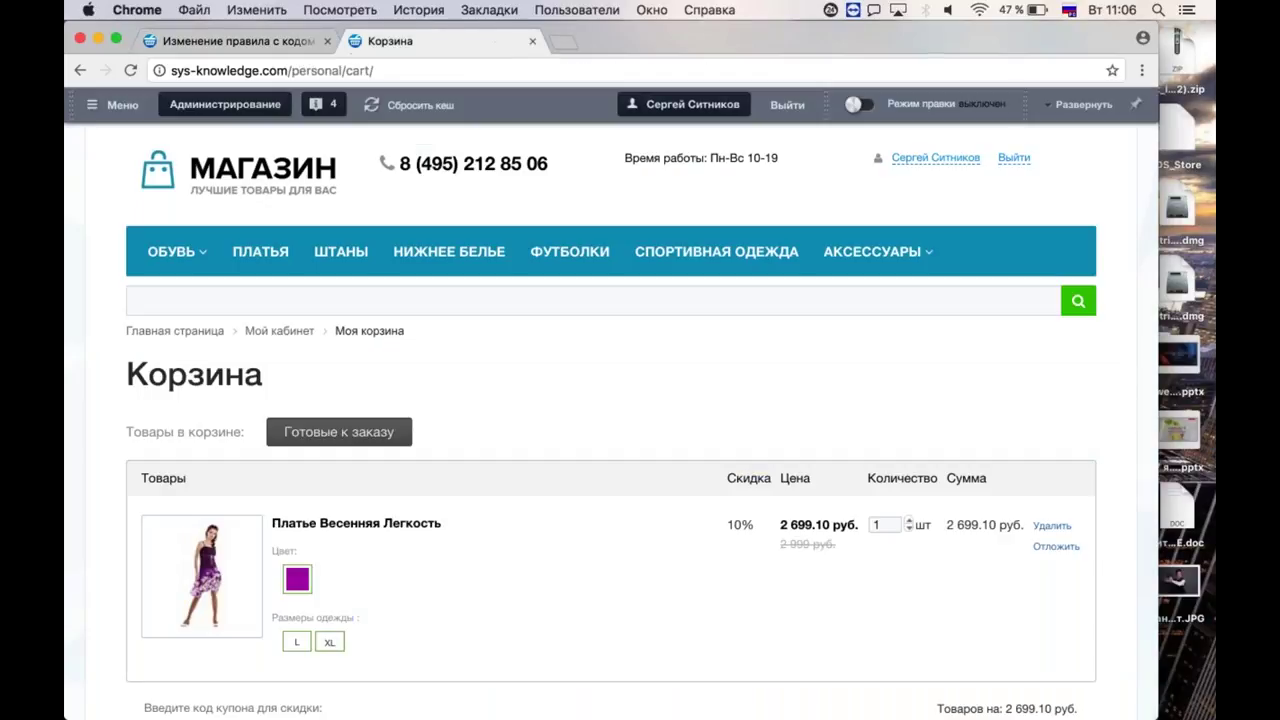
{"action": "key", "text": "super+r"}
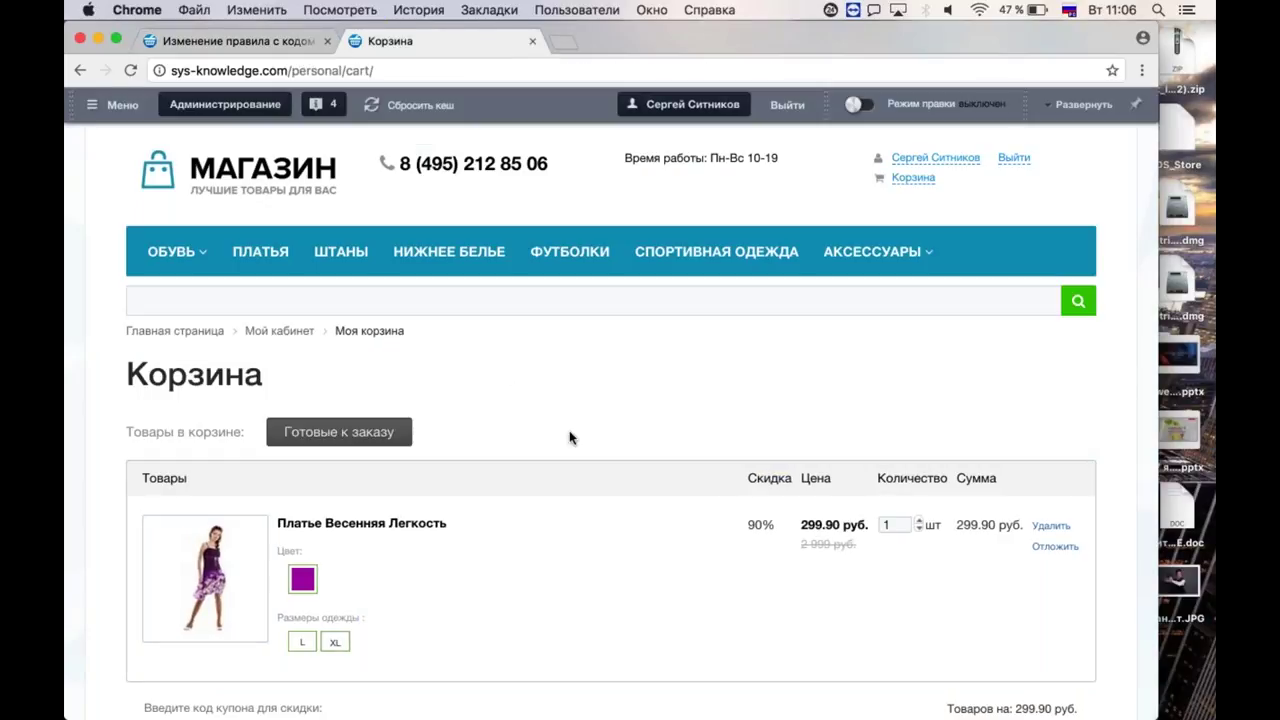
{"action": "scroll", "coordinate": [570, 437], "scroll_direction": "down", "scroll_amount": 2}
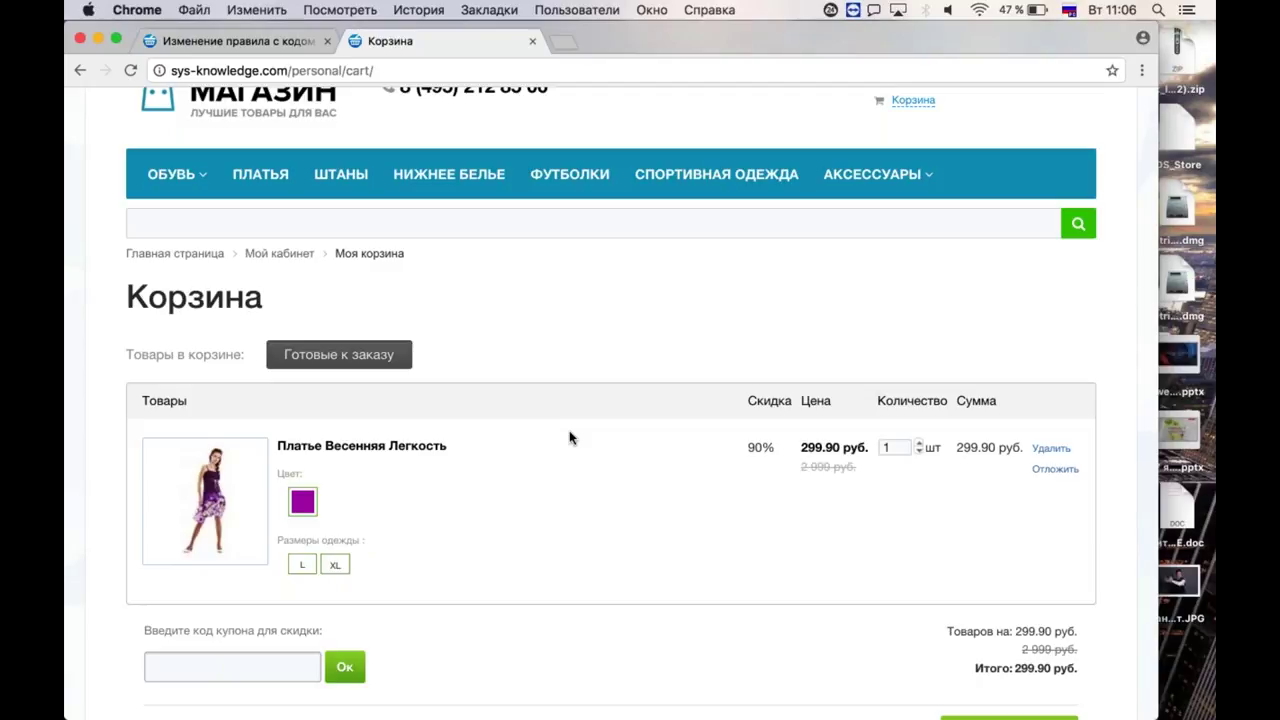
Raise the paid orders total threshold in the rule to 150000 RUB and apply the changes.
{"action": "left_click", "coordinate": [271, 38]}
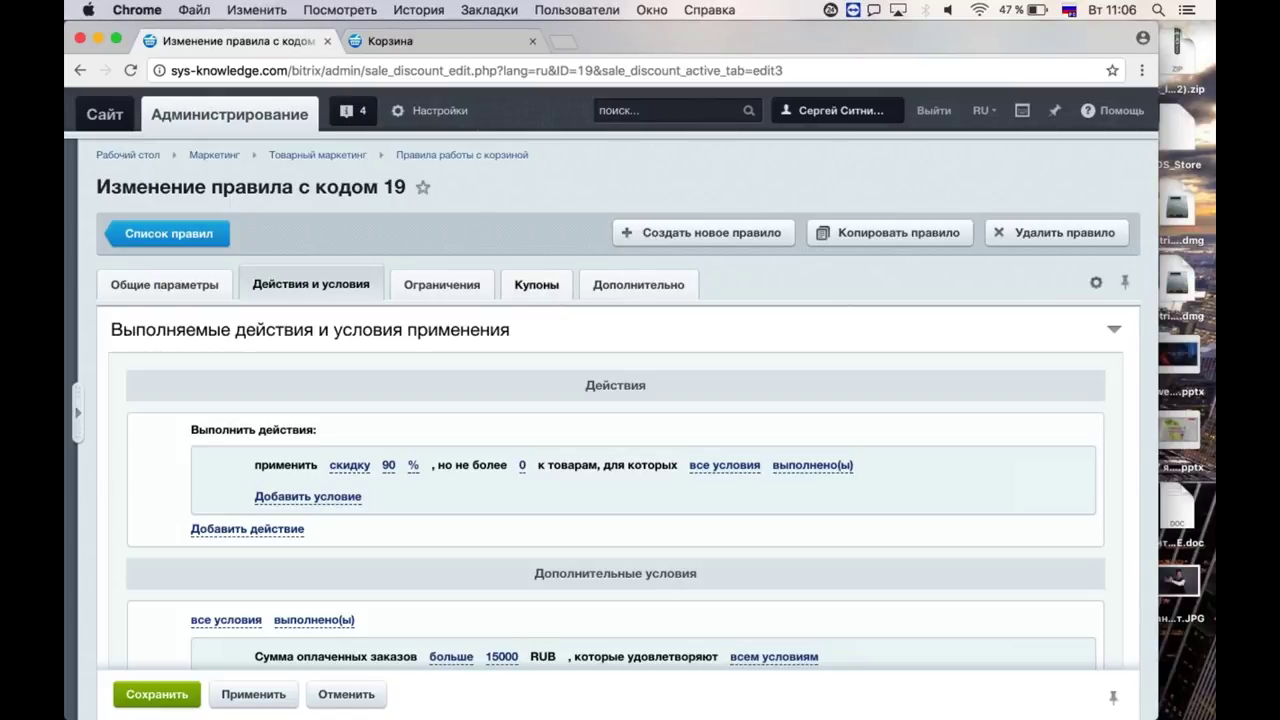
{"action": "scroll", "coordinate": [507, 516], "scroll_direction": "down", "scroll_amount": 5}
{"action": "left_click", "coordinate": [500, 518]}
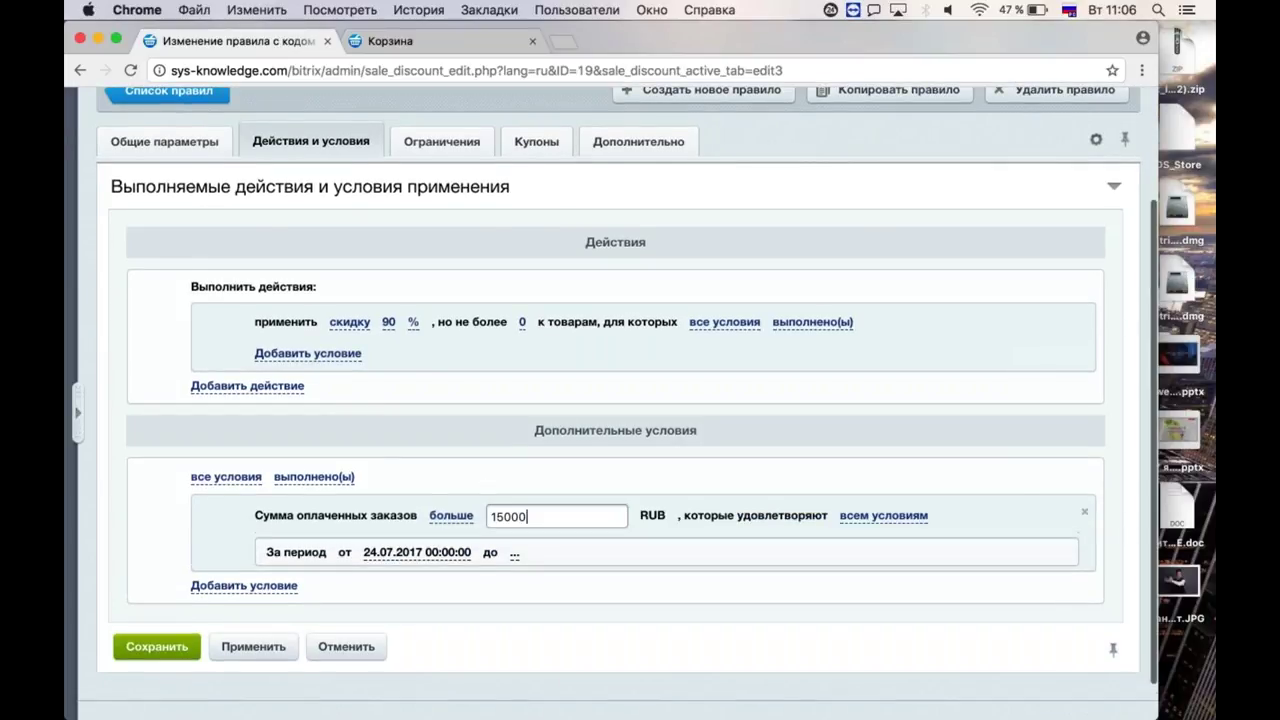
{"action": "left_click", "coordinate": [536, 514]}
{"action": "type", "text": "0"}
{"action": "left_click", "coordinate": [491, 476]}
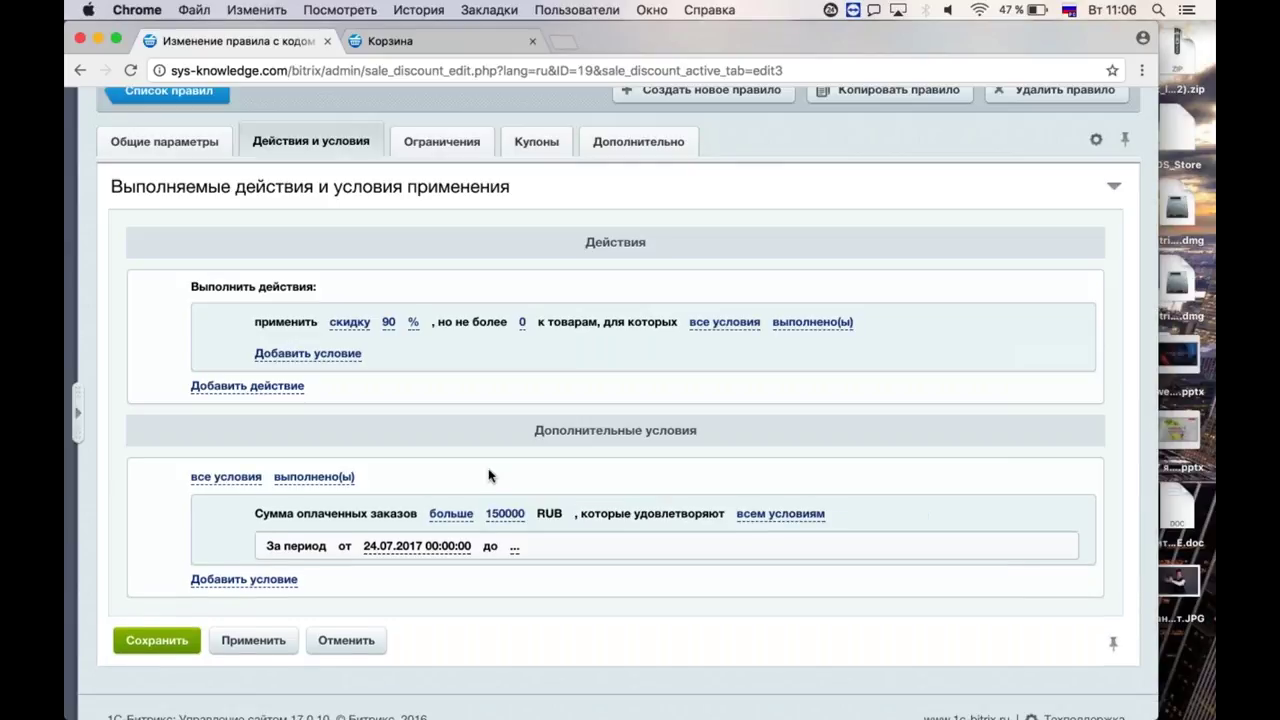
{"action": "left_click", "coordinate": [253, 640]}
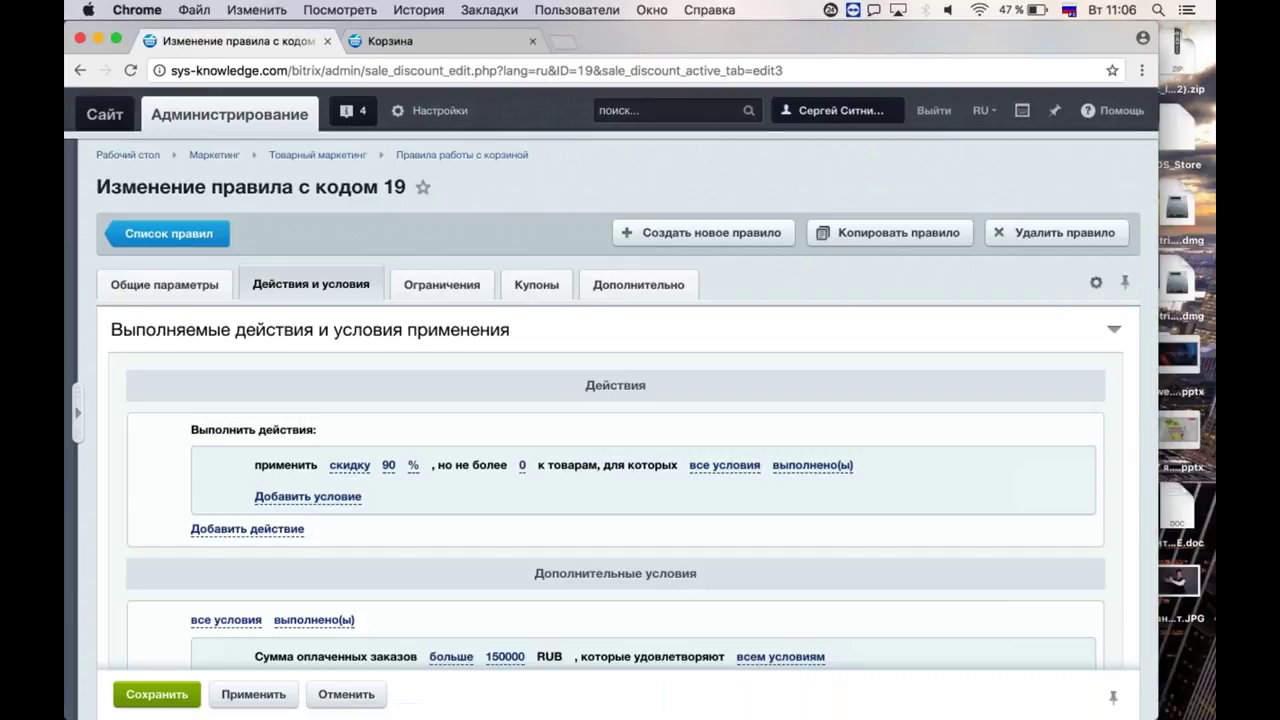
Reload the store's cart page and check the dress price and order total against the 150000 RUB threshold.
{"action": "left_click", "coordinate": [385, 41]}
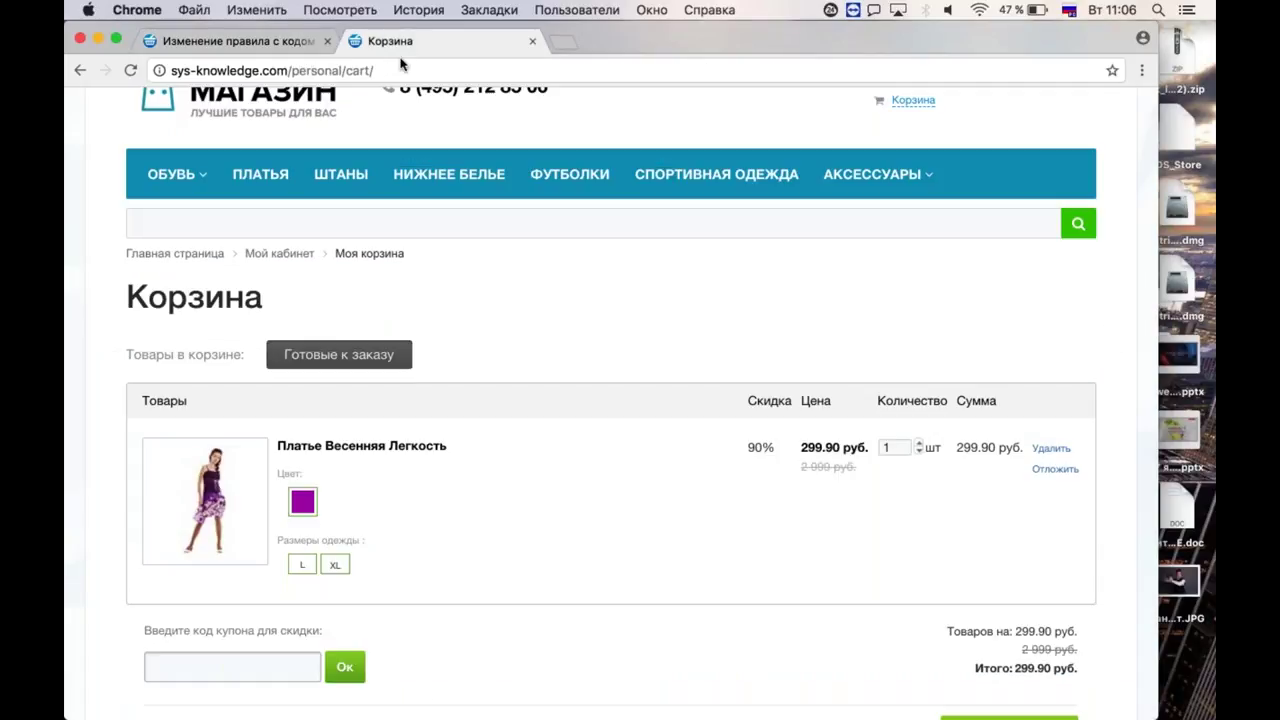
{"action": "left_click", "coordinate": [399, 67]}
{"action": "key", "text": "Return"}
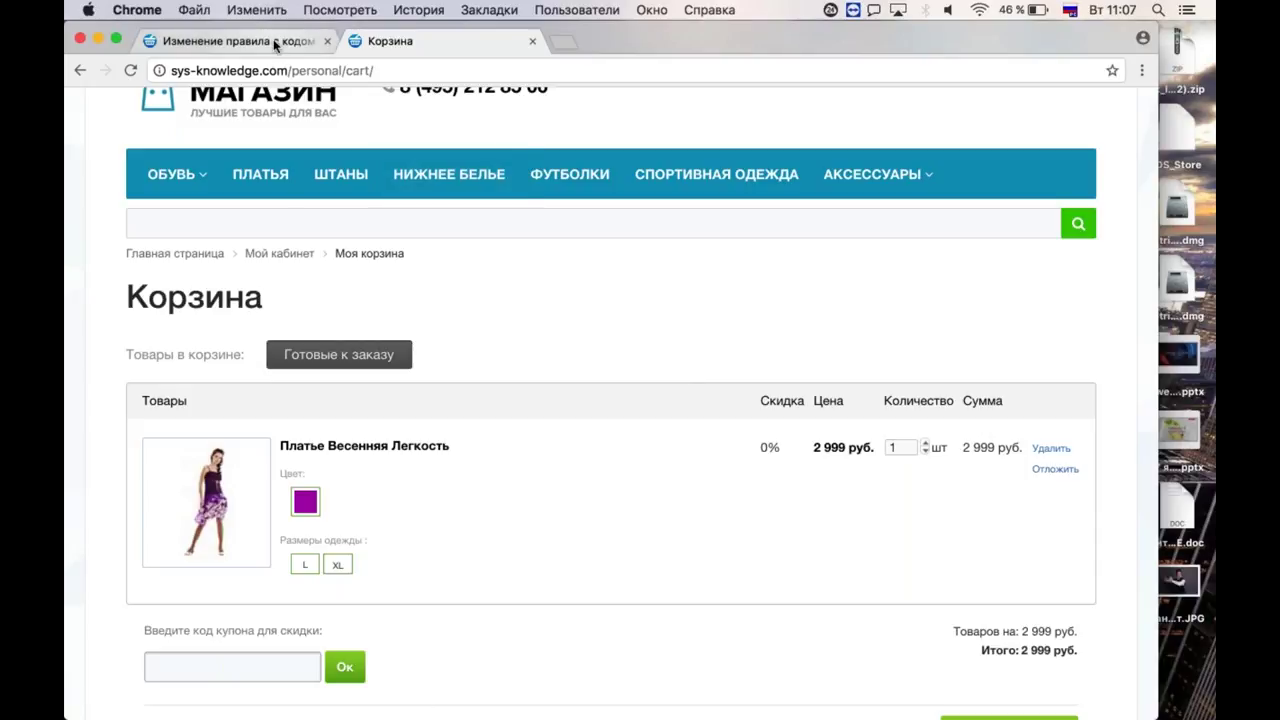
Return to the rule and look through the condition types available for its additional conditions without choosing one.
{"action": "left_click", "coordinate": [230, 41]}
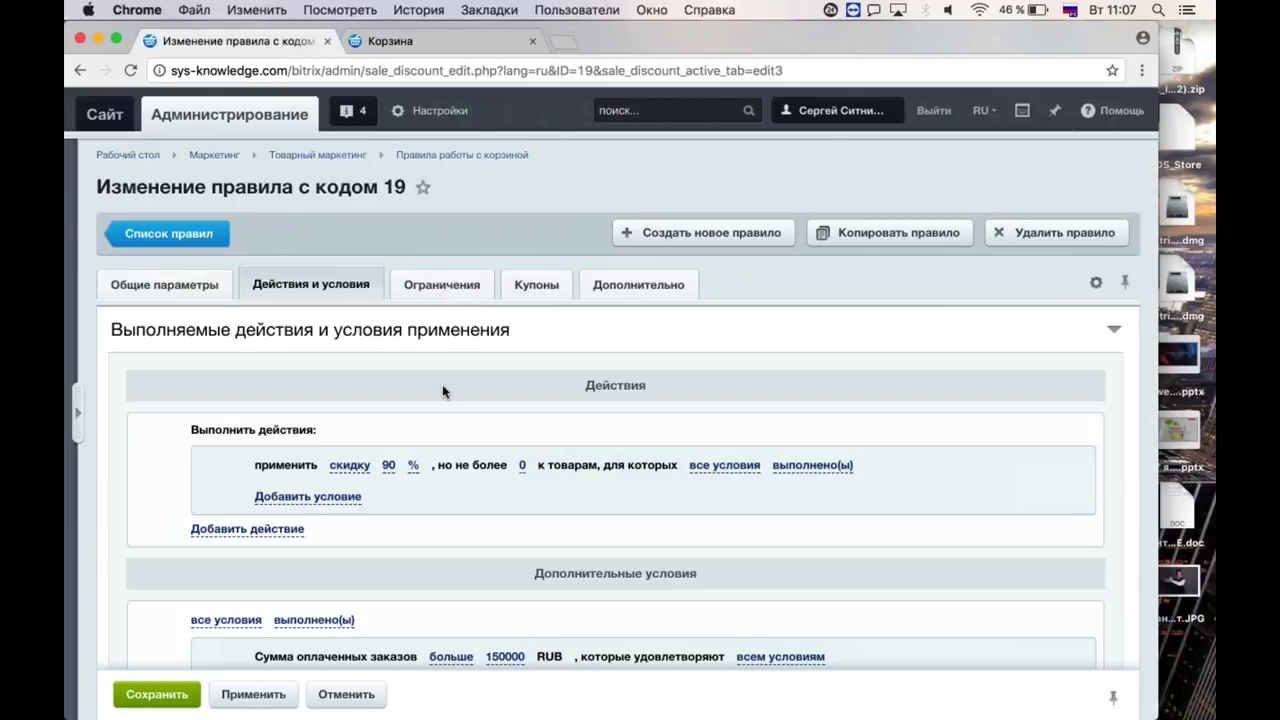
{"action": "scroll", "coordinate": [443, 391], "scroll_direction": "down", "scroll_amount": 3}
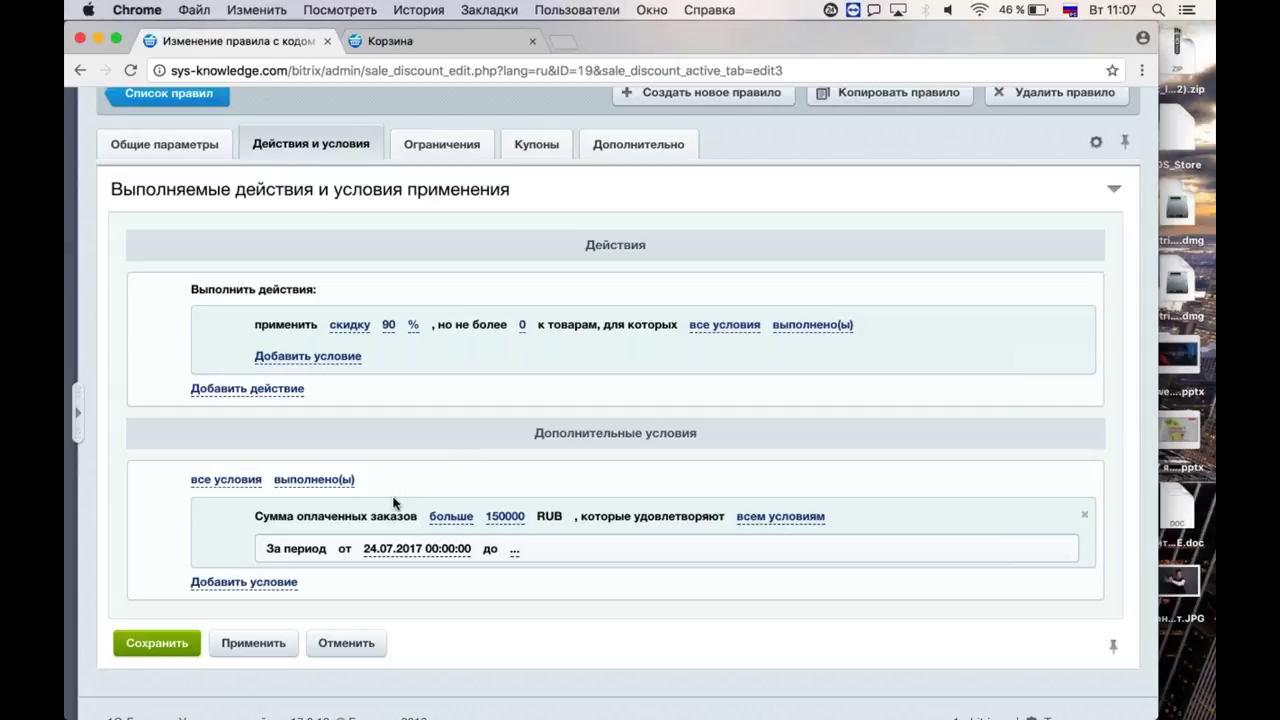
{"action": "left_click", "coordinate": [258, 584]}
{"action": "left_click", "coordinate": [274, 588]}
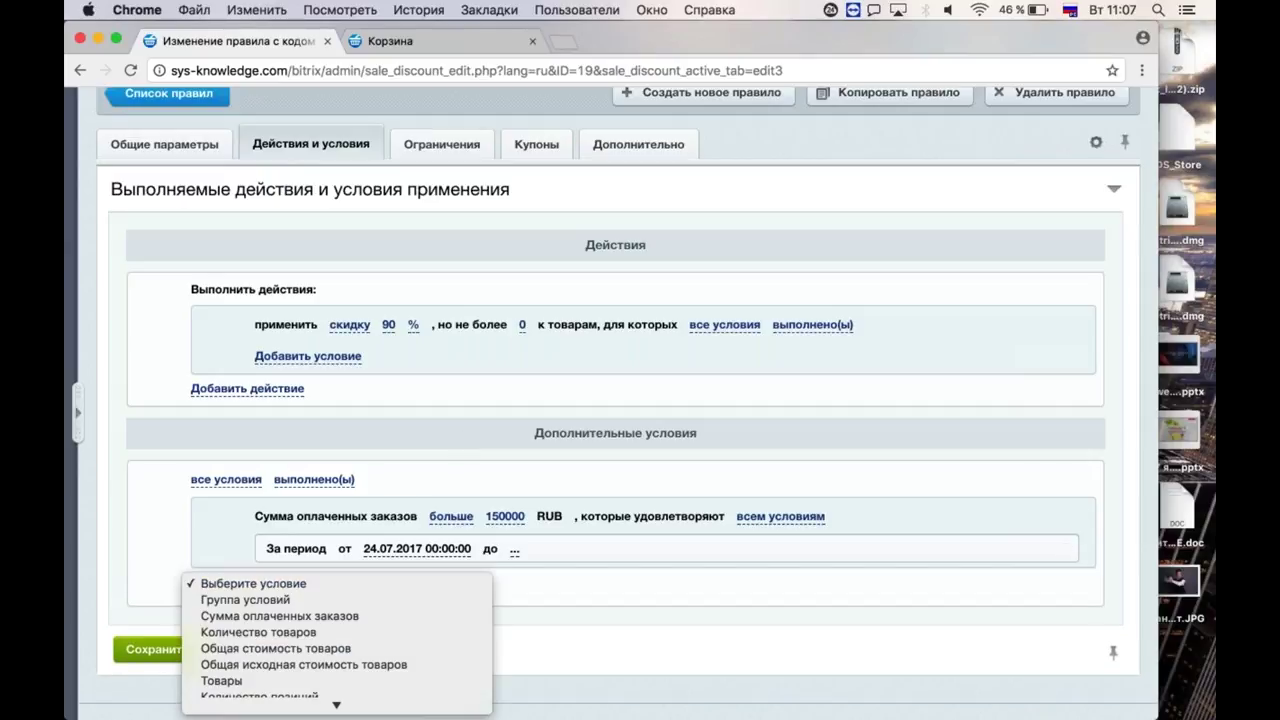
{"action": "scroll", "coordinate": [278, 648], "scroll_direction": "down", "scroll_amount": 3}
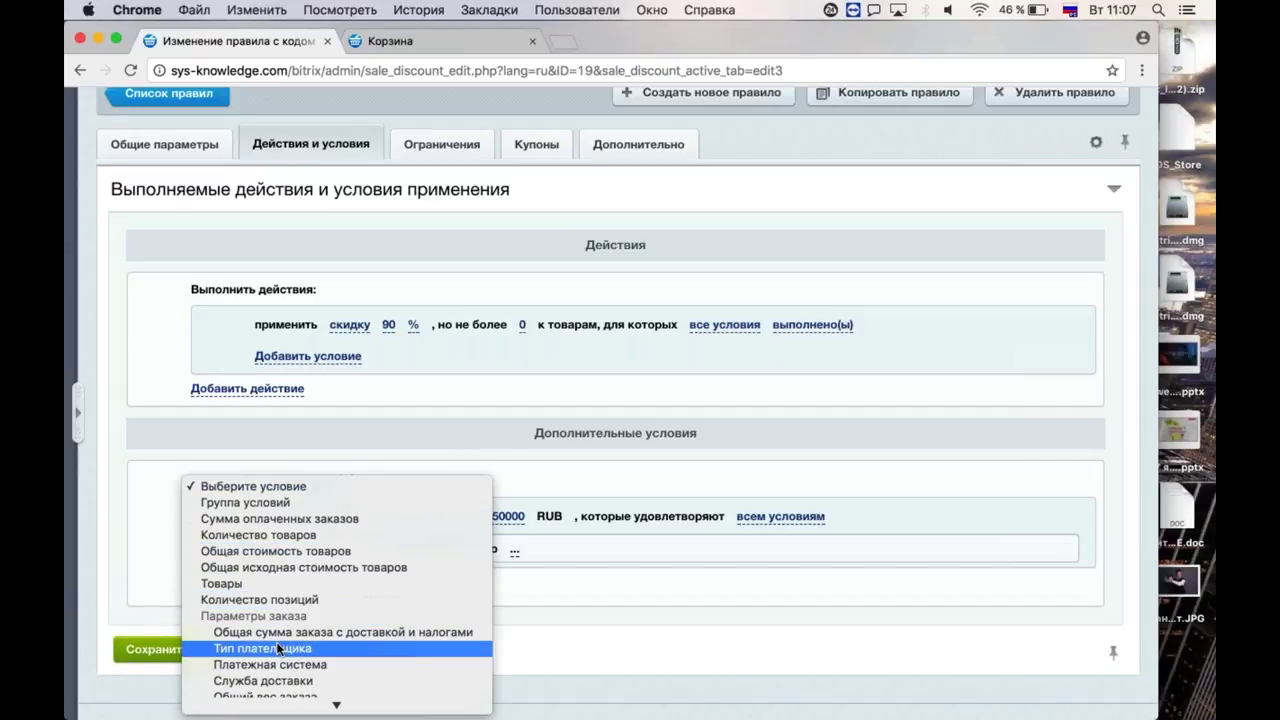
{"action": "scroll", "coordinate": [278, 648], "scroll_direction": "down", "scroll_amount": 3}
{"action": "scroll", "coordinate": [278, 648], "scroll_direction": "down", "scroll_amount": 3}
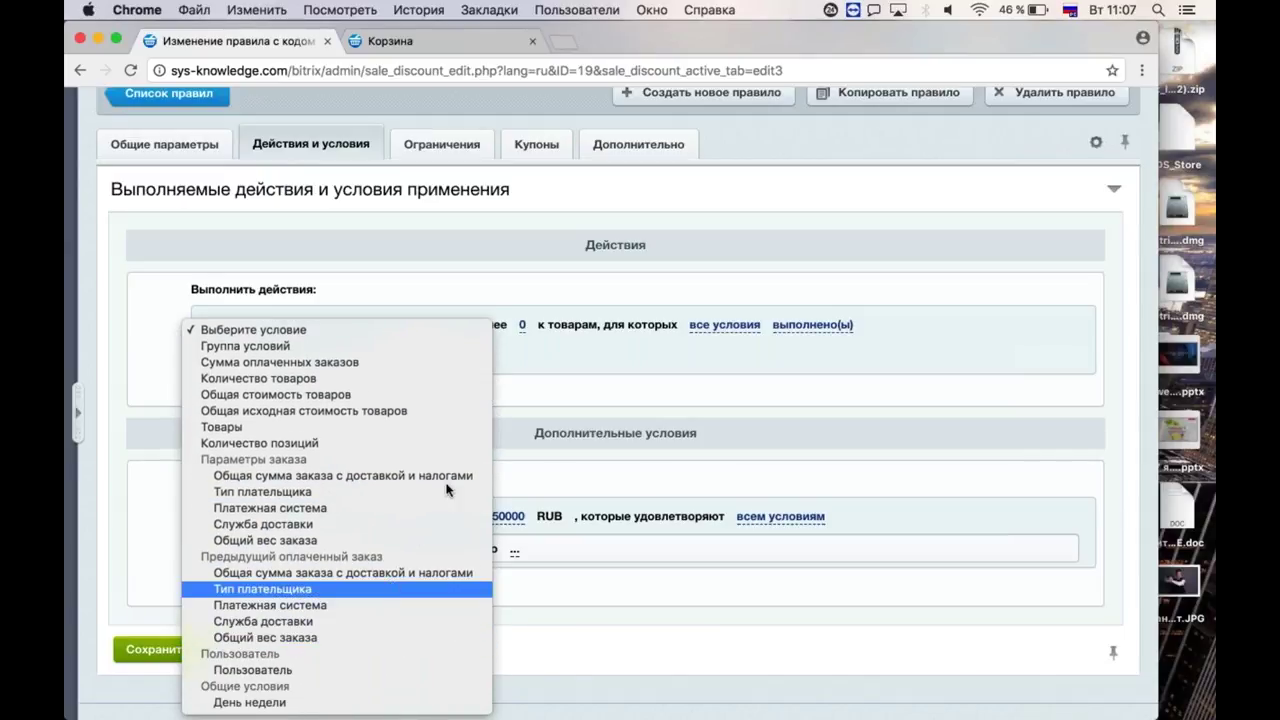
{"action": "left_click", "coordinate": [564, 436]}
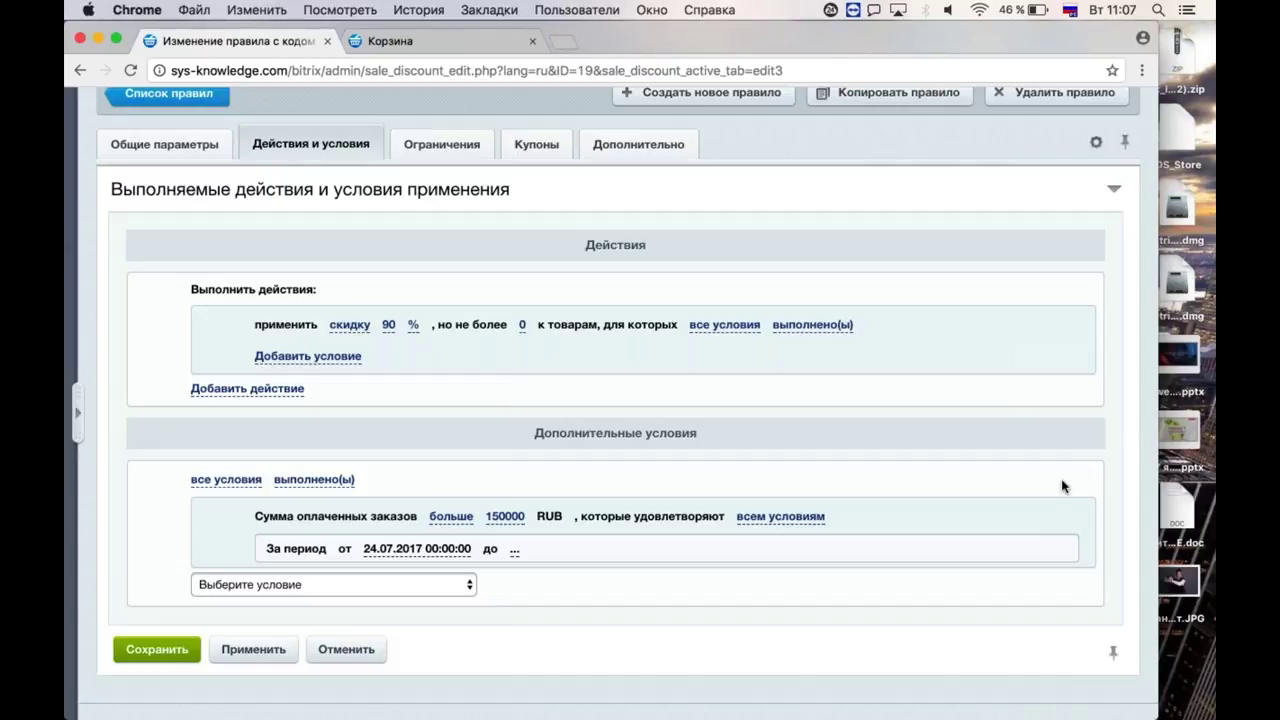
Deactivate the rule "По сумме заказов 15%" in its general parameters and save it, returning to the rules list.
{"action": "left_click", "coordinate": [164, 144]}
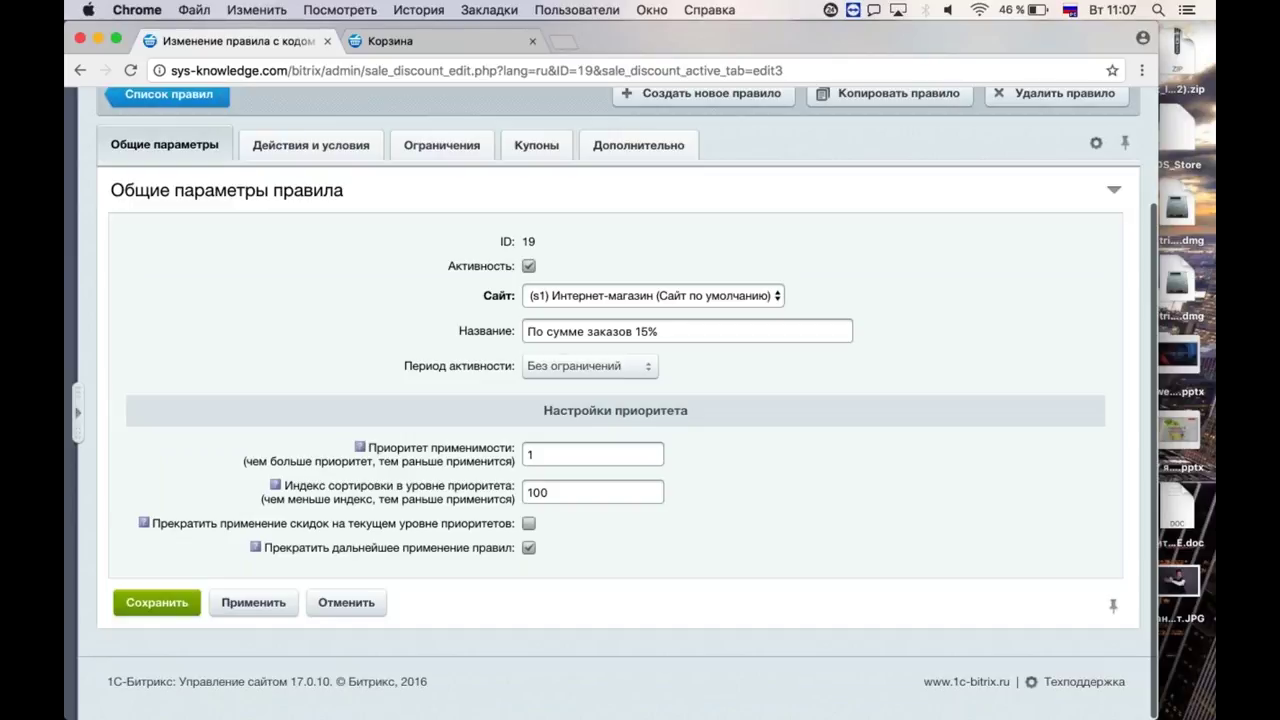
{"action": "left_click", "coordinate": [156, 602]}
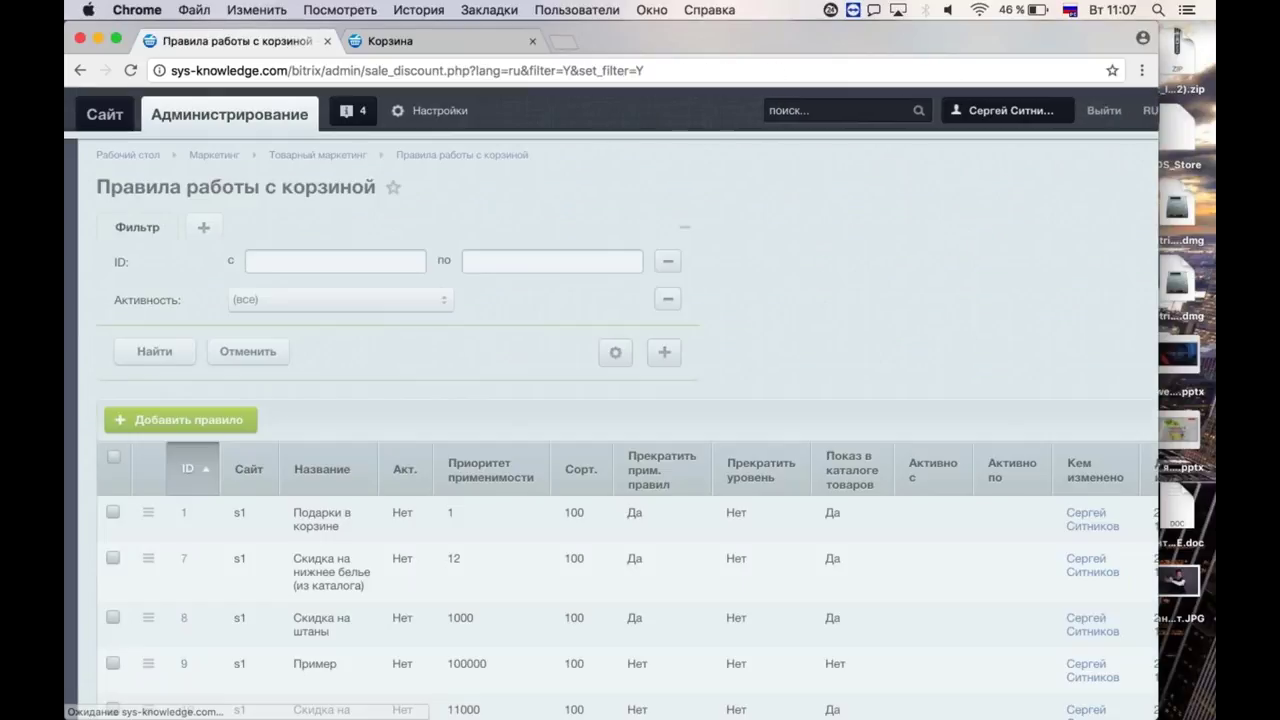
{"action": "key", "text": "super+bracketleft"}
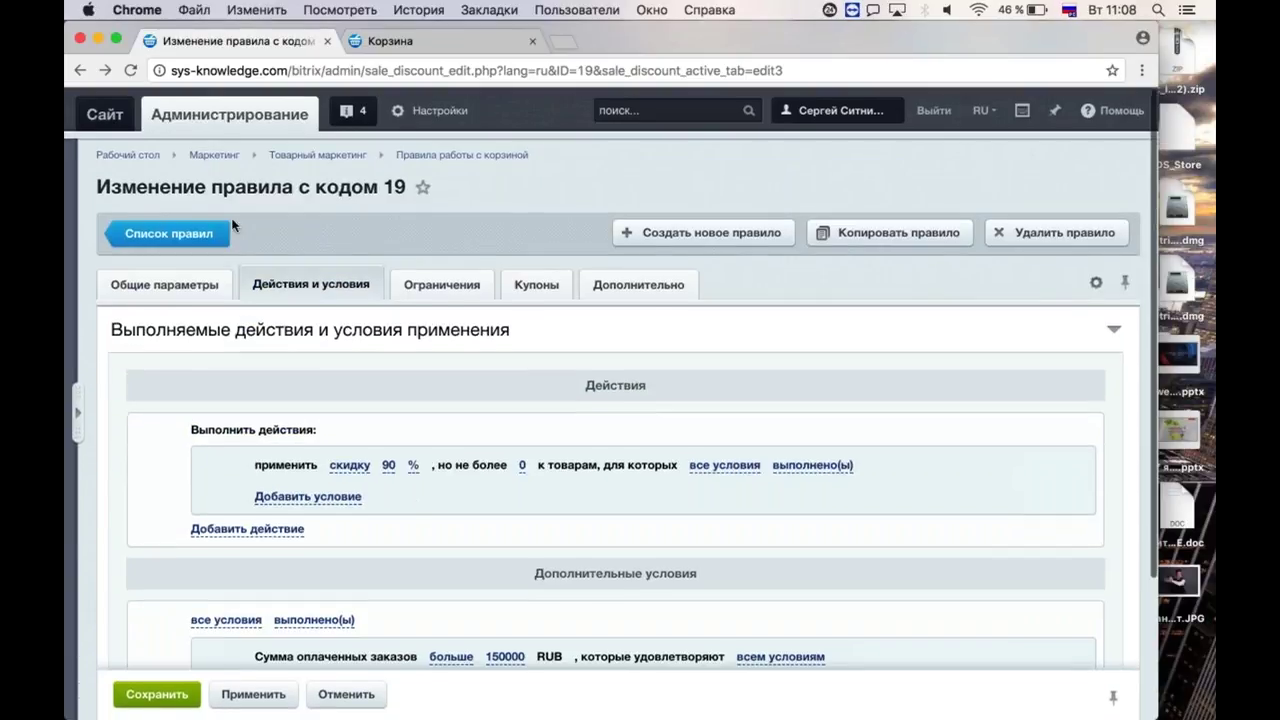
{"action": "key", "text": "super+bracketright"}
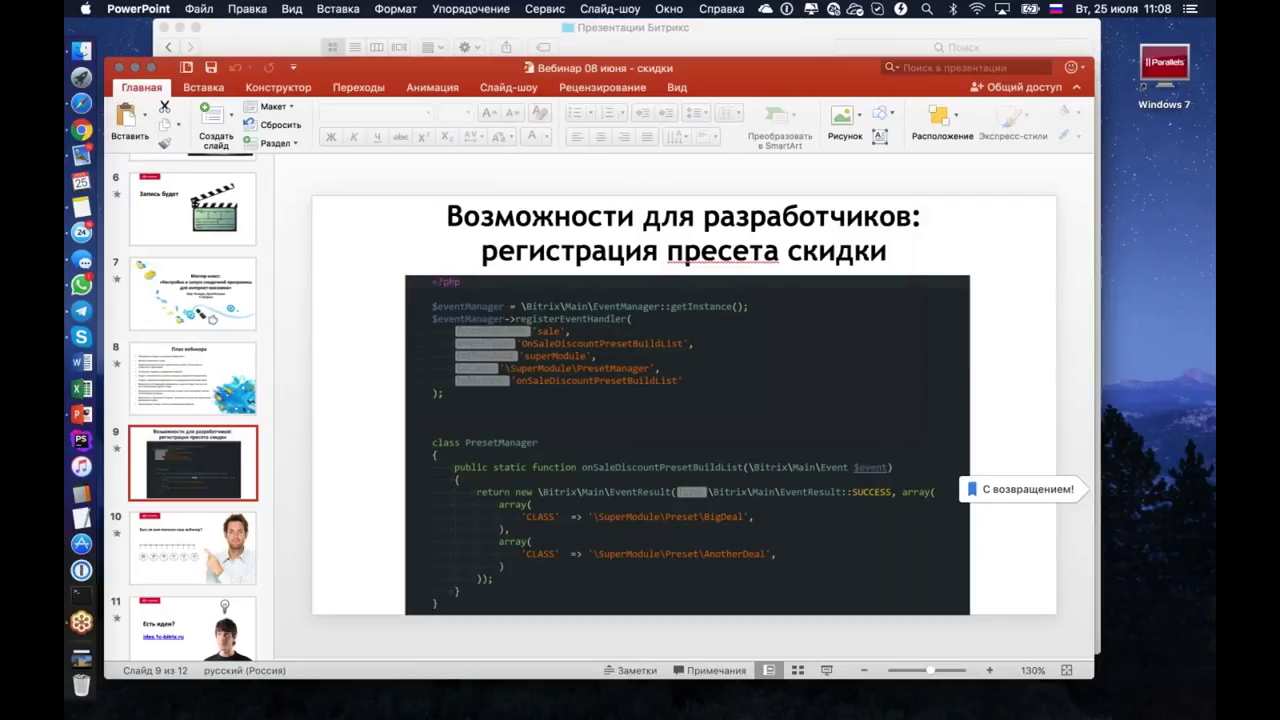
Switch to PowerPoint and start the slide show from the slide on registering a discount preset for developers.
{"action": "left_click", "coordinate": [935, 310]}
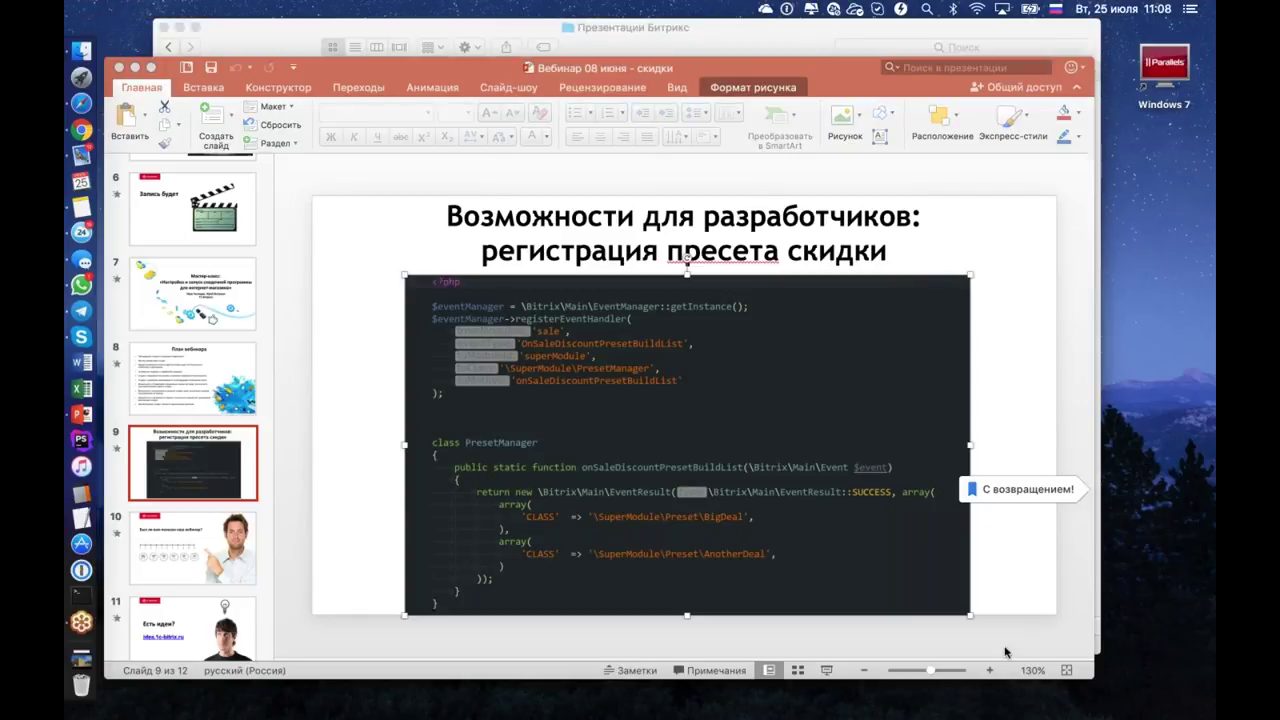
{"action": "left_click", "coordinate": [831, 670]}
{"action": "left_click", "coordinate": [831, 670]}
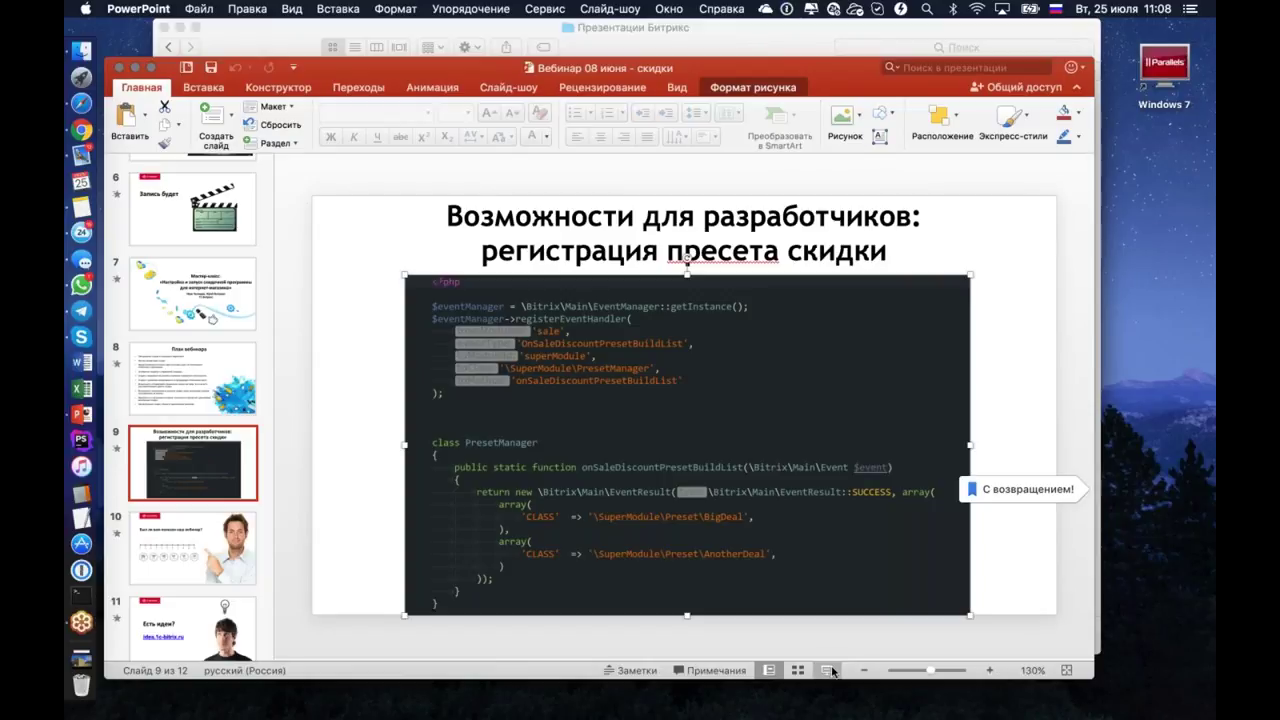
{"action": "left_click", "coordinate": [831, 670]}
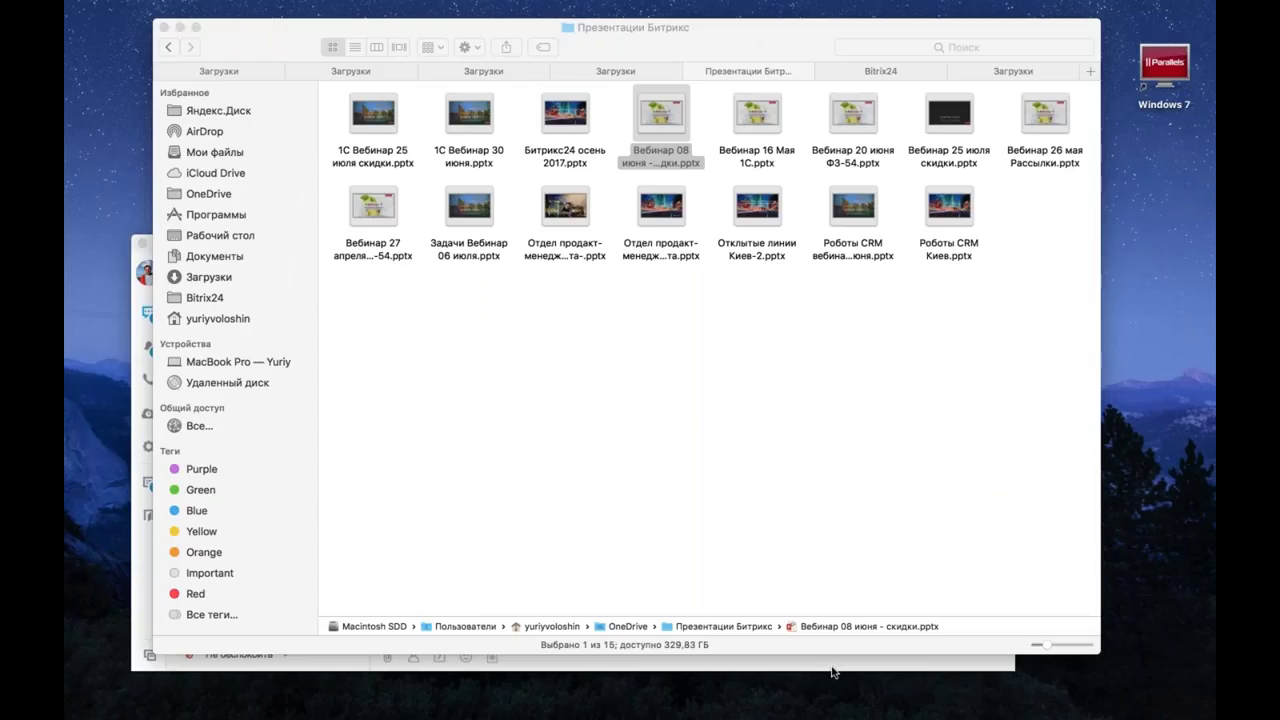
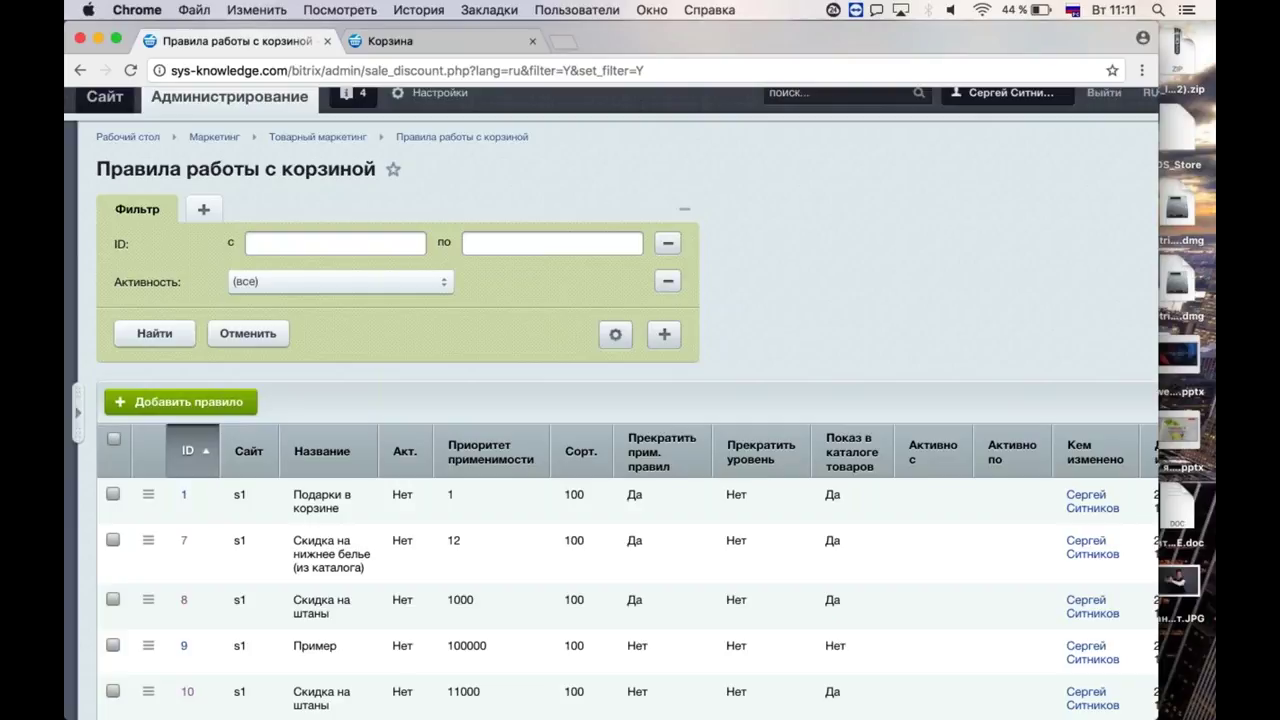
Filter the cart rules list to active rules only by setting "Активность" to "да".
{"action": "left_click", "coordinate": [345, 281]}
{"action": "left_click", "coordinate": [360, 296]}
{"action": "left_click", "coordinate": [158, 336]}
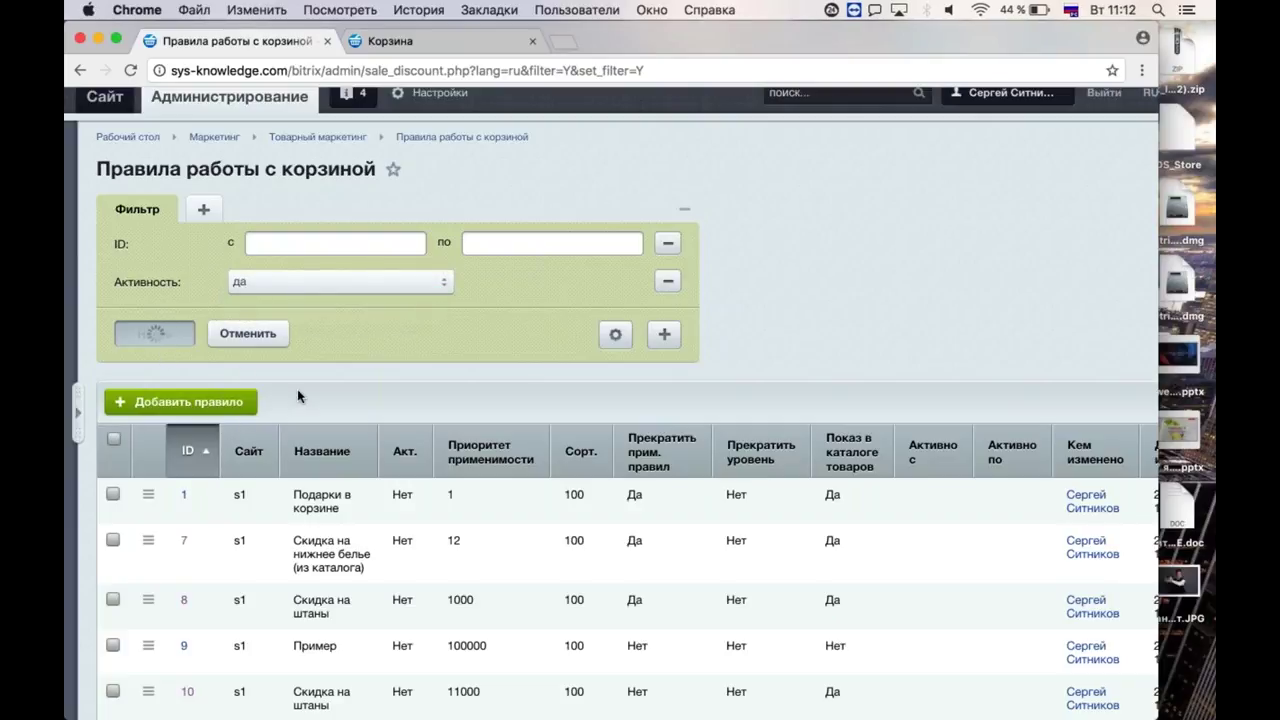
{"action": "scroll", "coordinate": [417, 393], "scroll_direction": "left", "scroll_amount": 5}
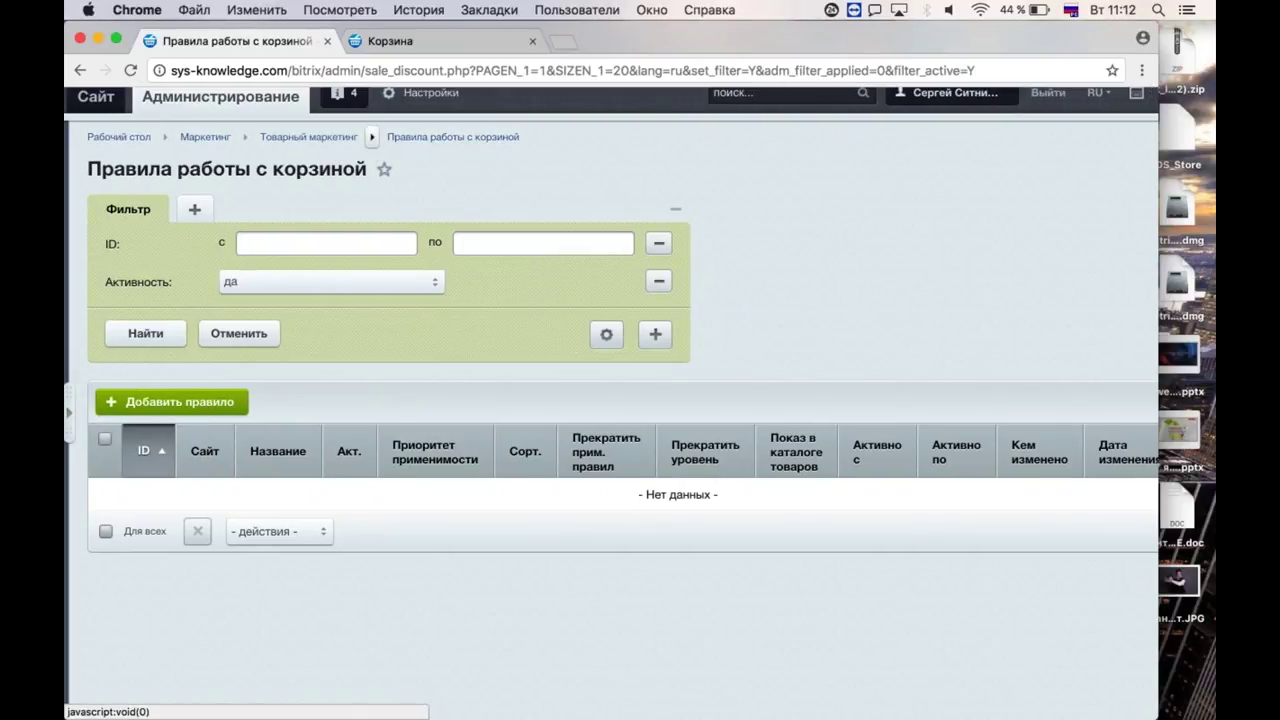
Look at the predefined list of marketing promotions and go back to the cart rules list.
{"action": "left_click", "coordinate": [373, 139]}
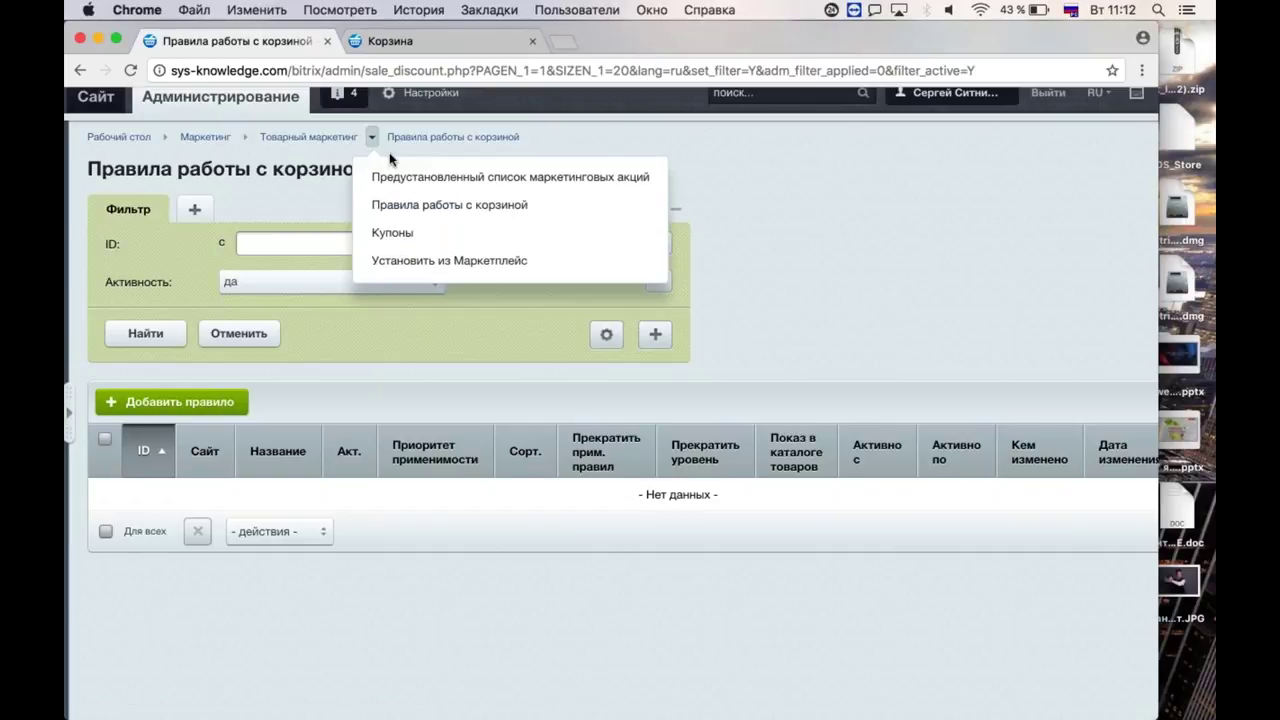
{"action": "left_click", "coordinate": [388, 178]}
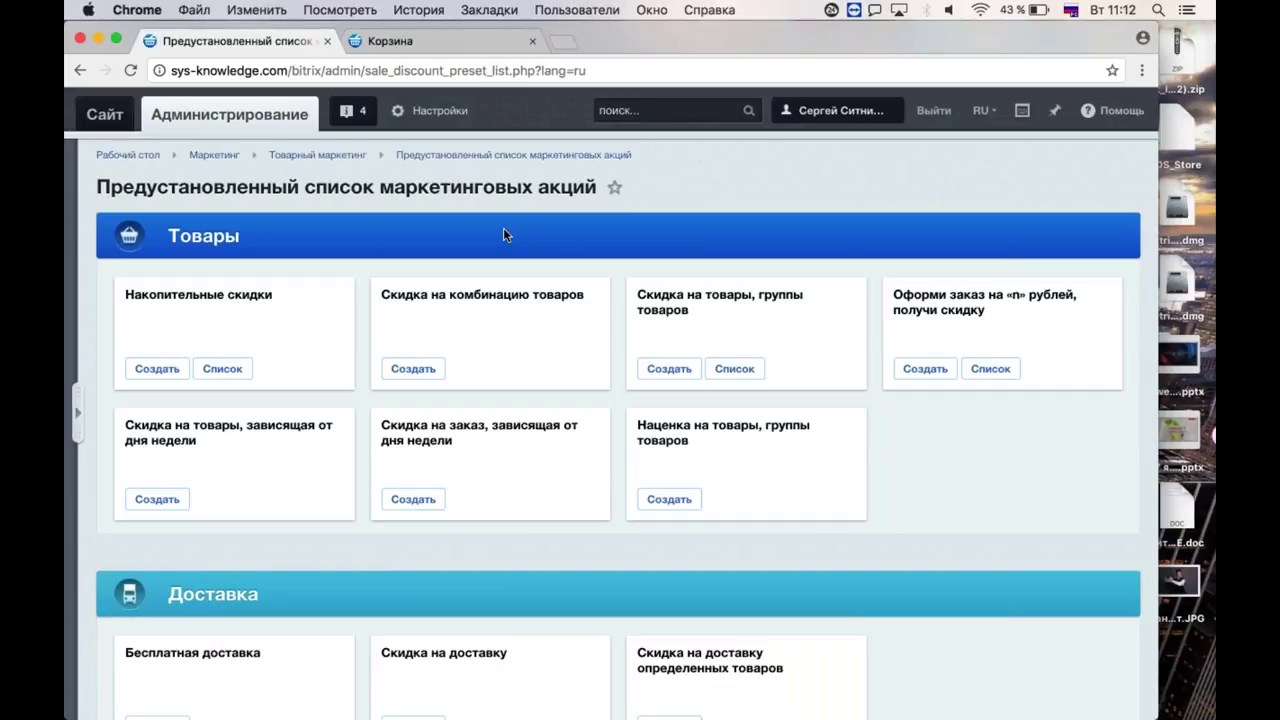
{"action": "left_click", "coordinate": [382, 156]}
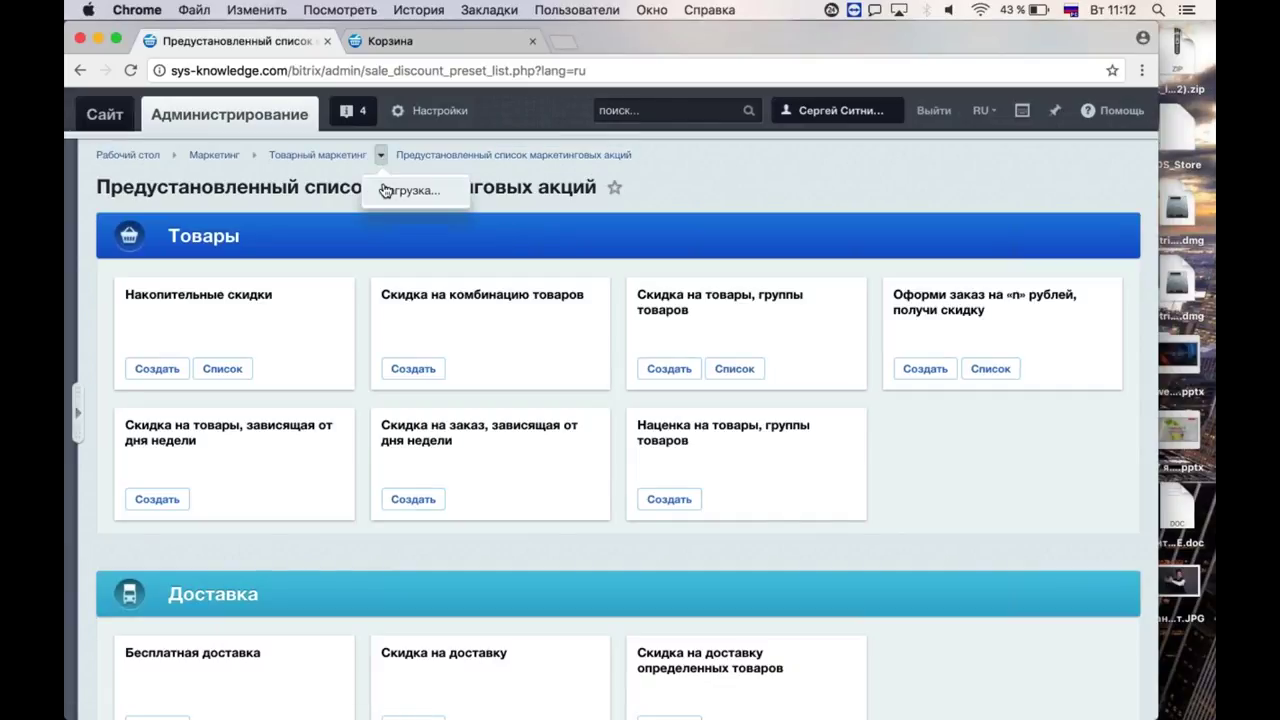
{"action": "left_click", "coordinate": [396, 222]}
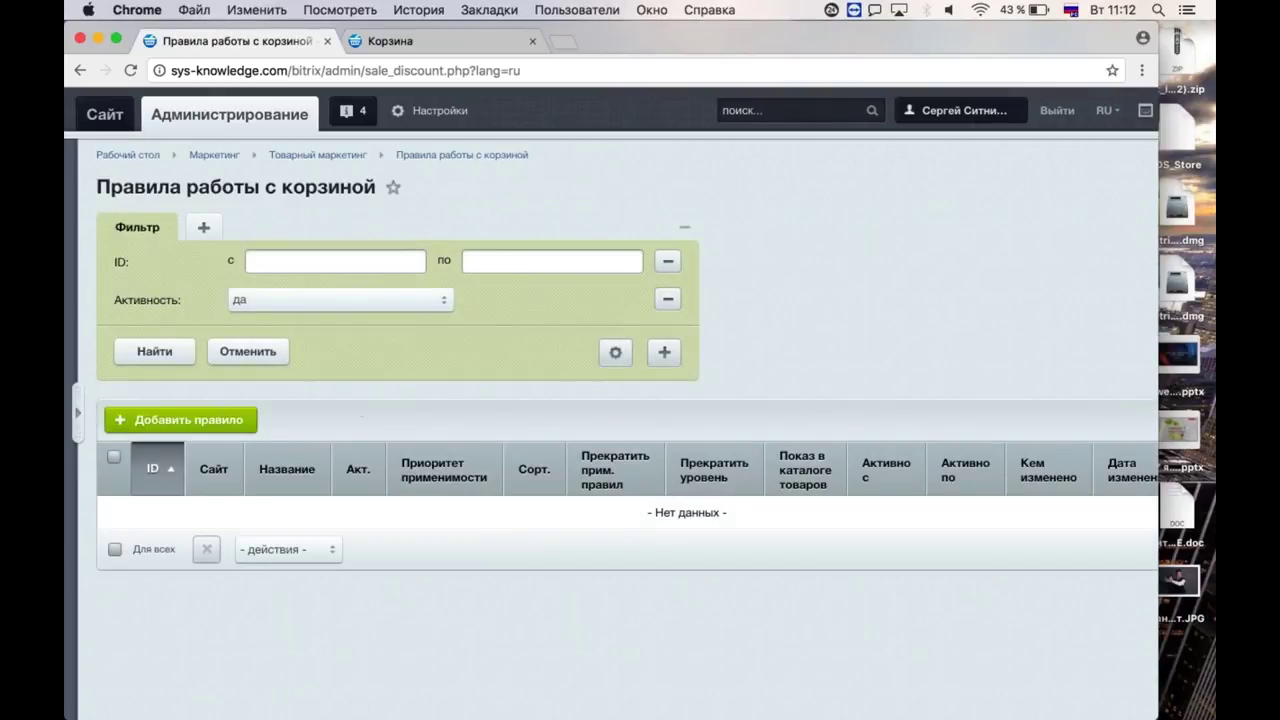
Create a new cart rule named "Скидка на размеры 20%".
{"action": "left_click", "coordinate": [200, 420]}
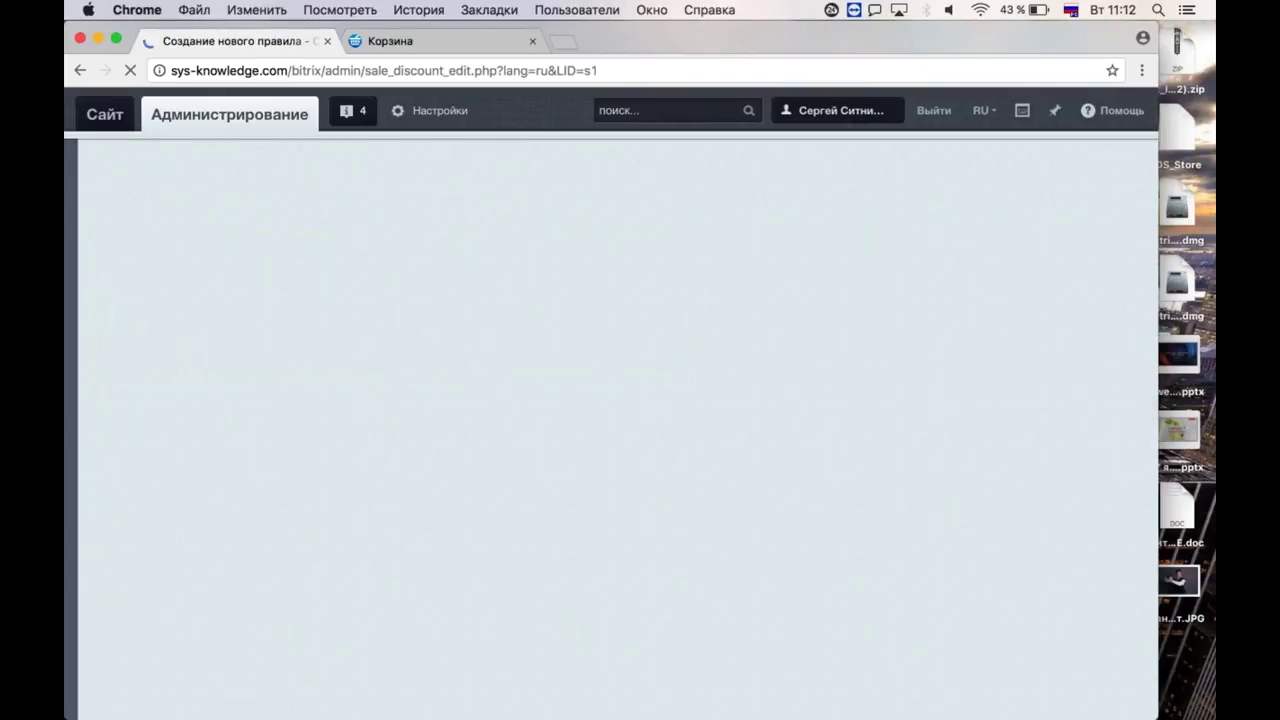
{"action": "type", "text": "Скидка на "}
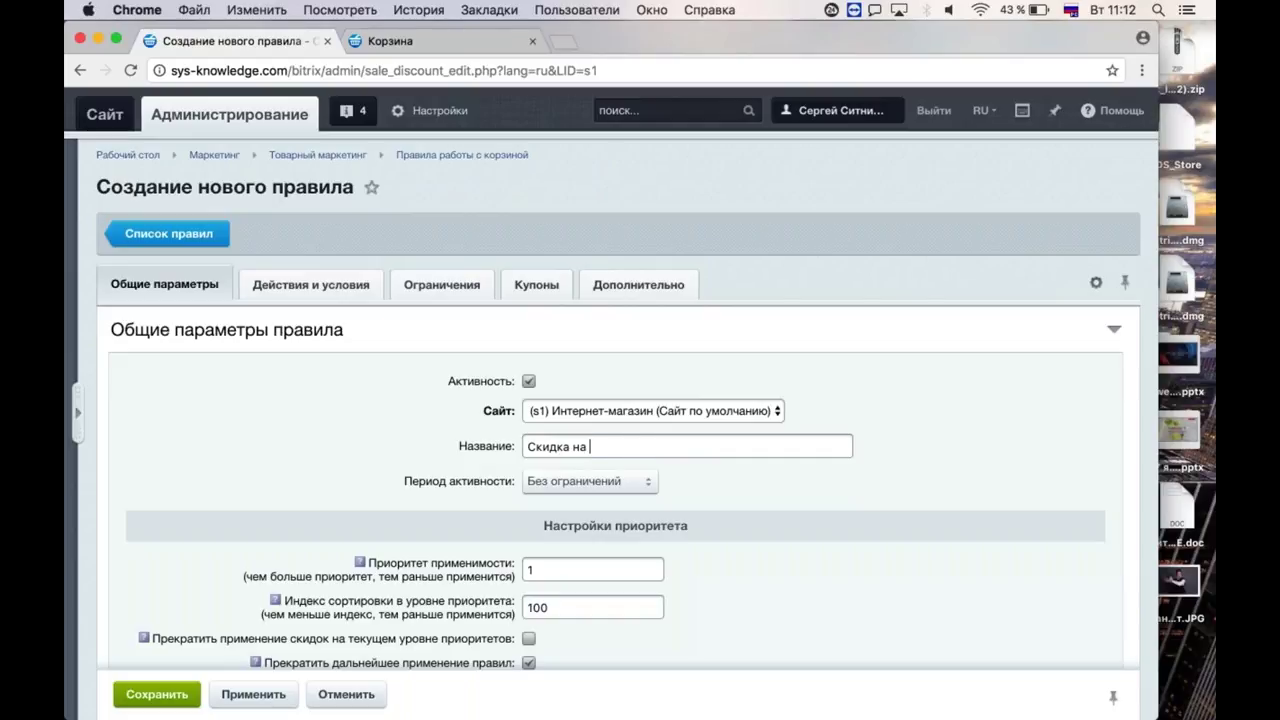
{"action": "type", "text": "размеры 20%"}
Add the action "Изменить стоимость товаров в корзине" to the new rule with a 20% discount.
{"action": "left_click", "coordinate": [310, 284]}
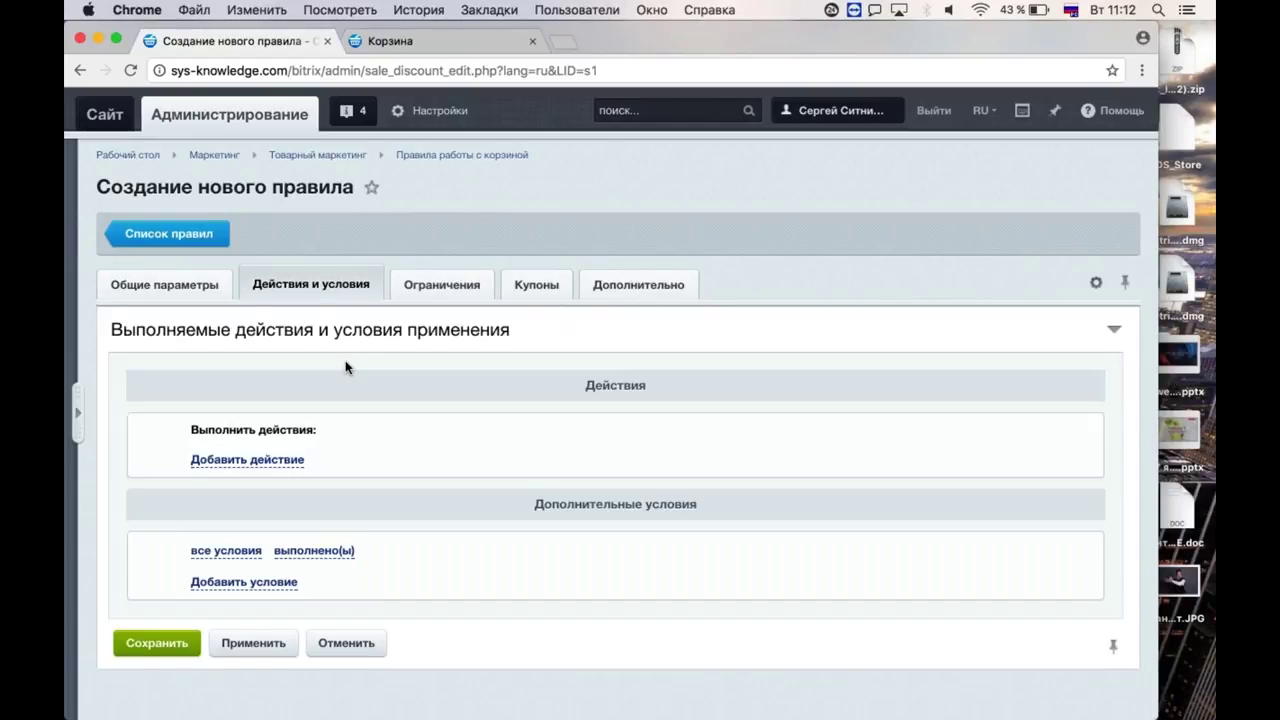
{"action": "left_click", "coordinate": [243, 457]}
{"action": "left_click", "coordinate": [285, 426]}
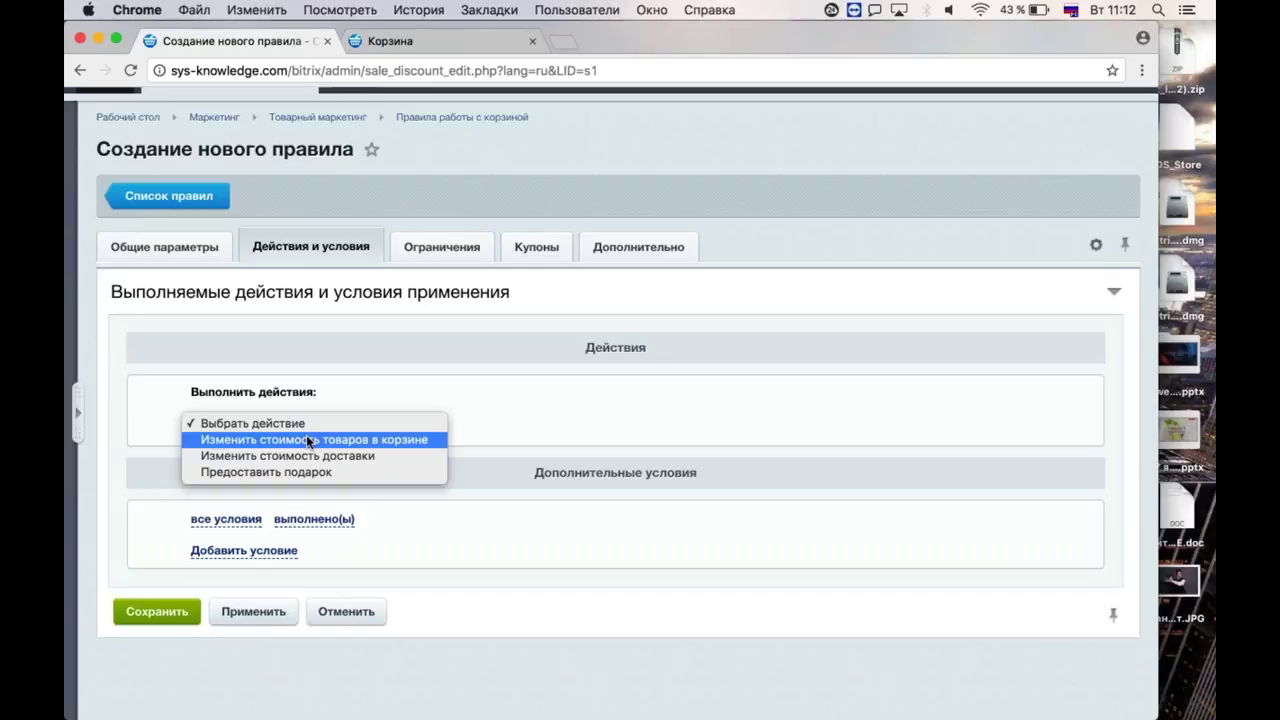
{"action": "left_click", "coordinate": [309, 440]}
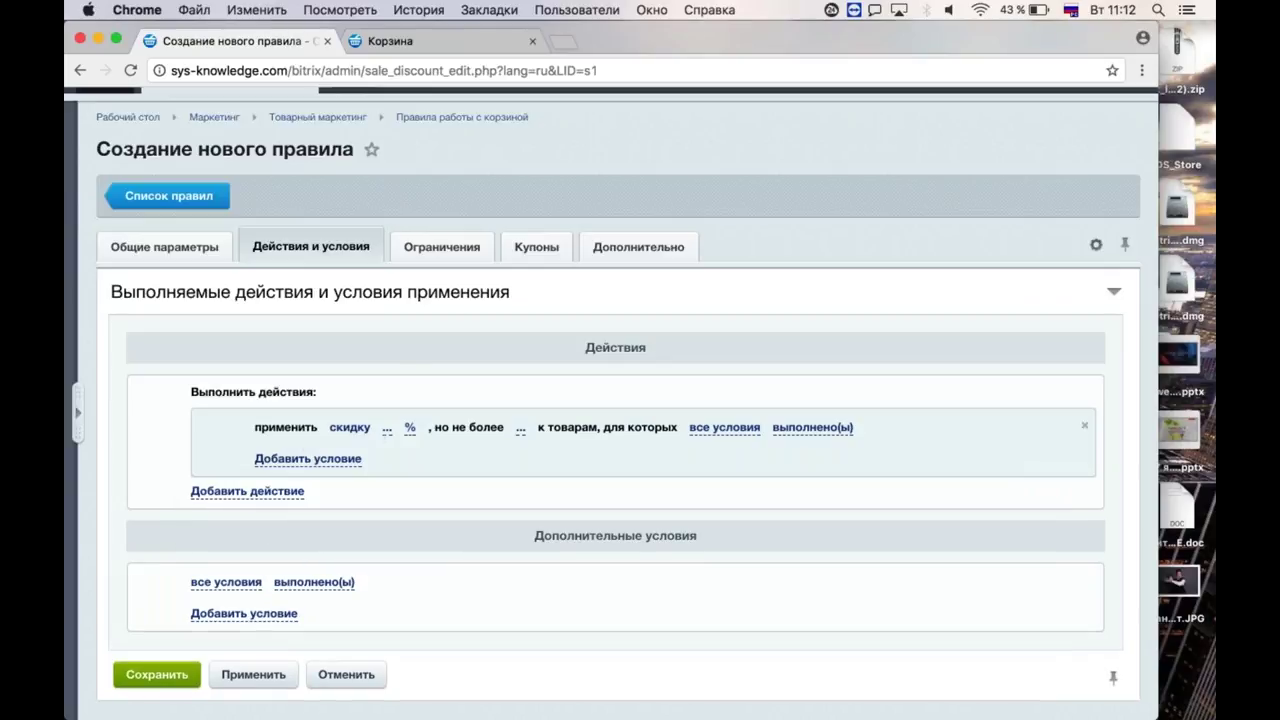
{"action": "left_click", "coordinate": [387, 428]}
{"action": "type", "text": "20"}
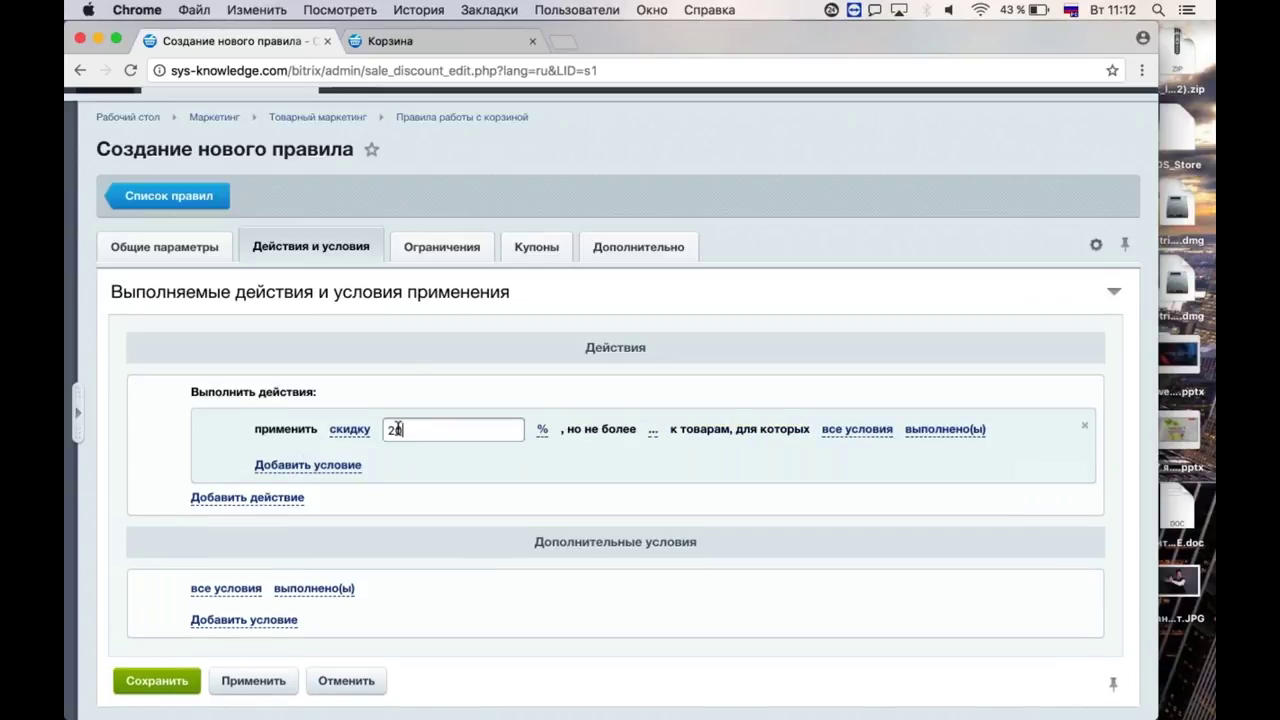
{"action": "left_click", "coordinate": [391, 496]}
Add a product condition to the discount action requiring the "Размеры одежды" property of "Одежда (предложения)" to equal XXL.
{"action": "left_click", "coordinate": [355, 460]}
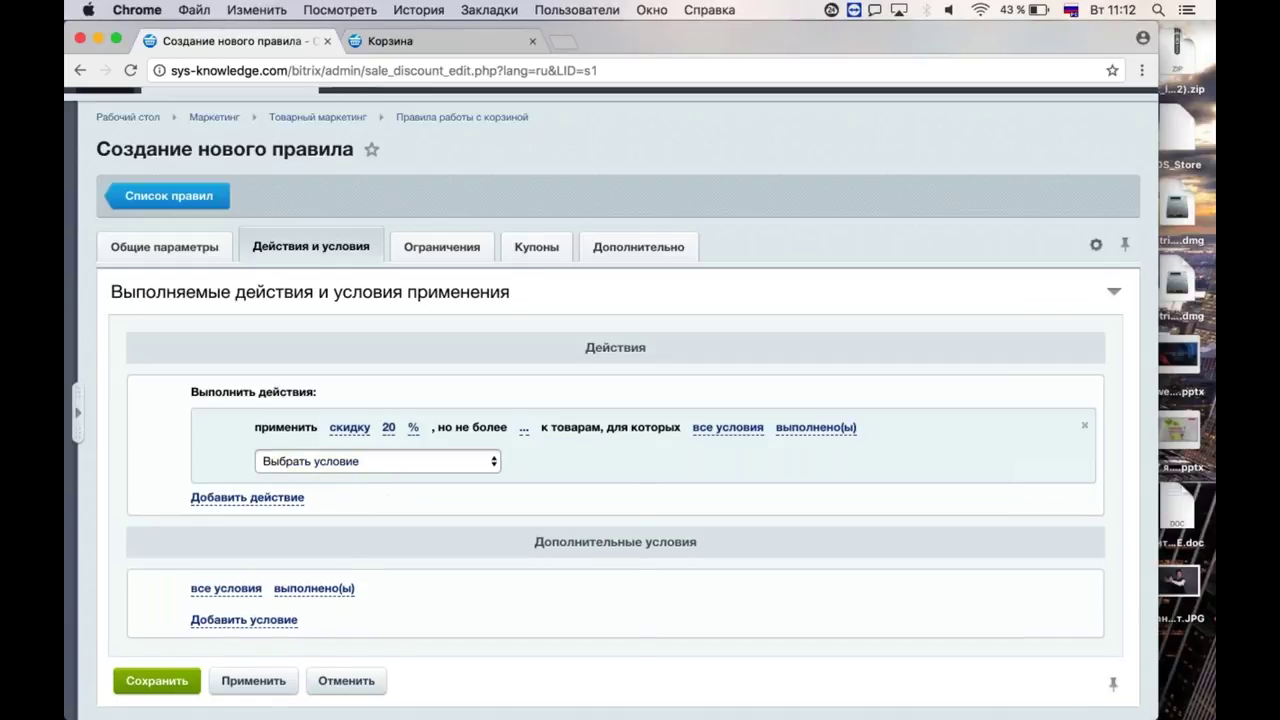
{"action": "left_click", "coordinate": [360, 462]}
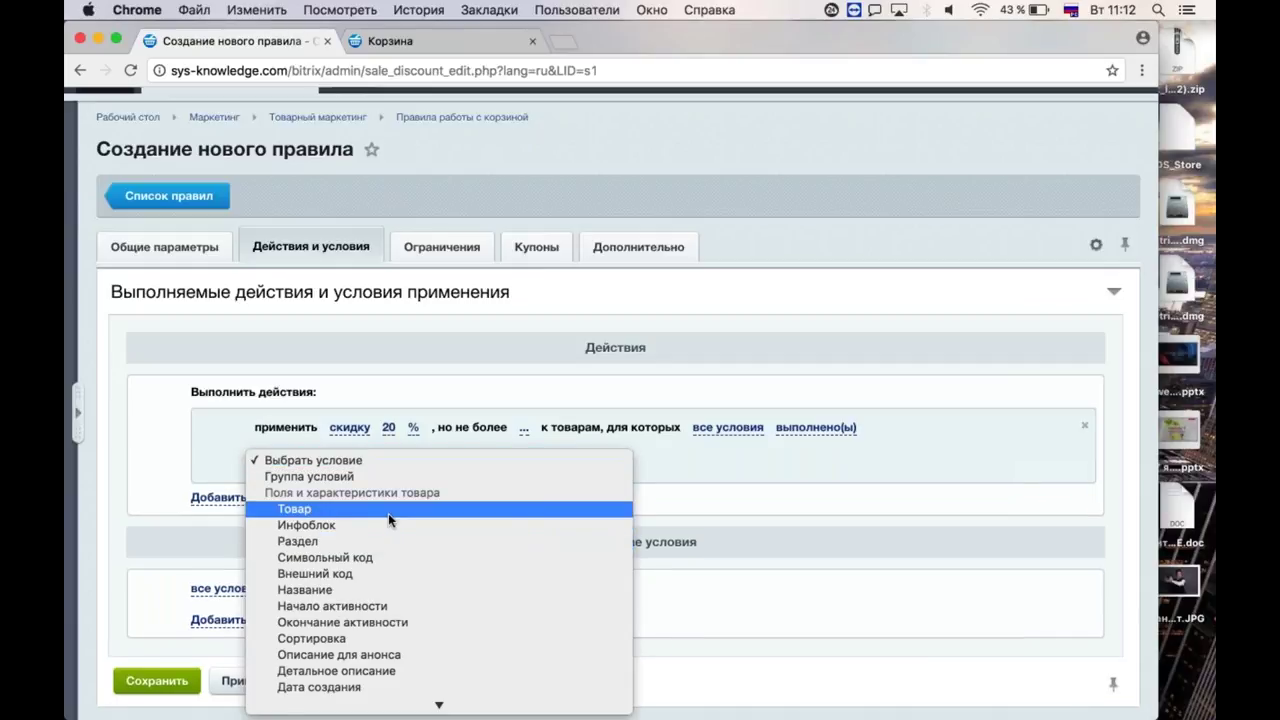
{"action": "scroll", "coordinate": [404, 513], "scroll_direction": "down", "scroll_amount": 2}
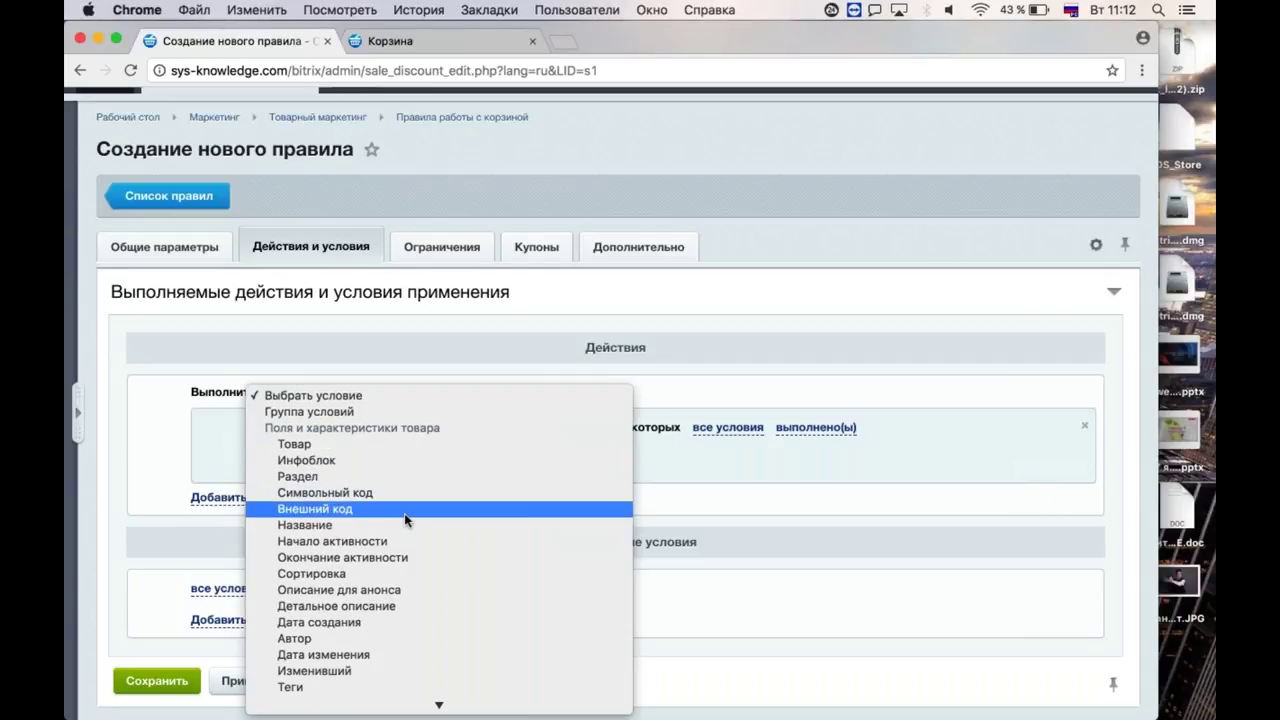
{"action": "scroll", "coordinate": [404, 513], "scroll_direction": "down", "scroll_amount": 5}
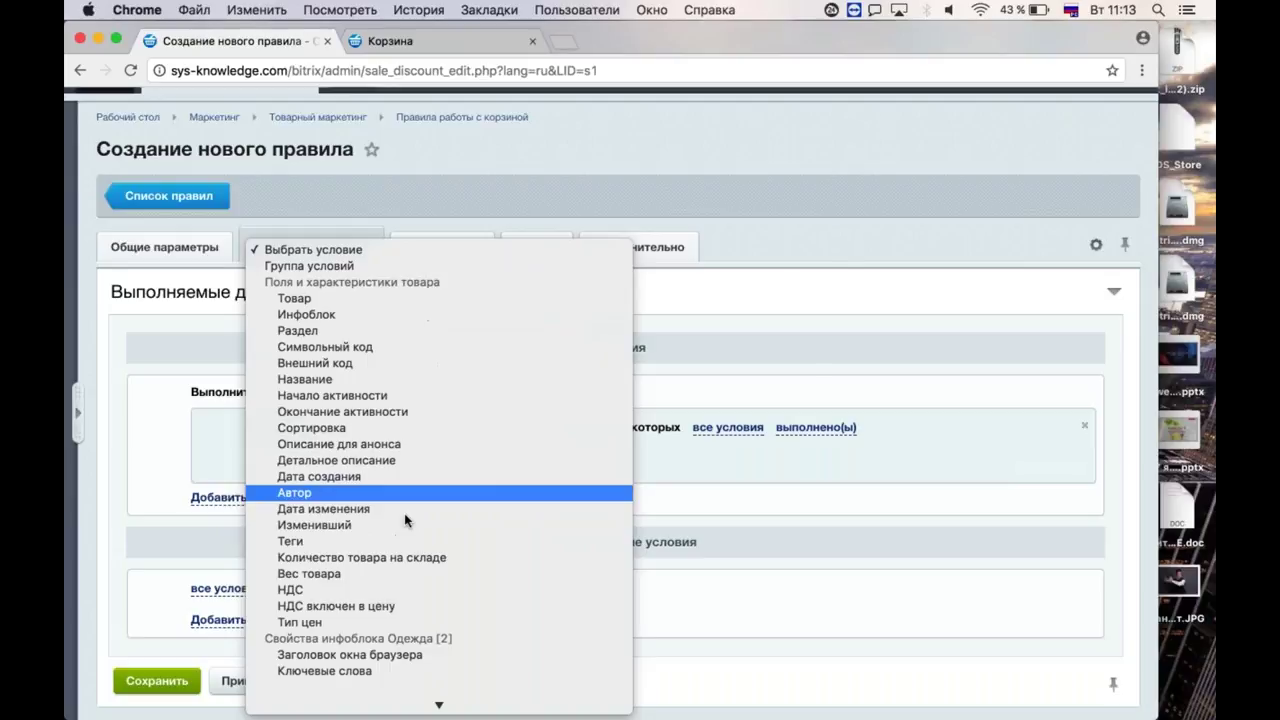
{"action": "scroll", "coordinate": [404, 513], "scroll_direction": "down", "scroll_amount": 1}
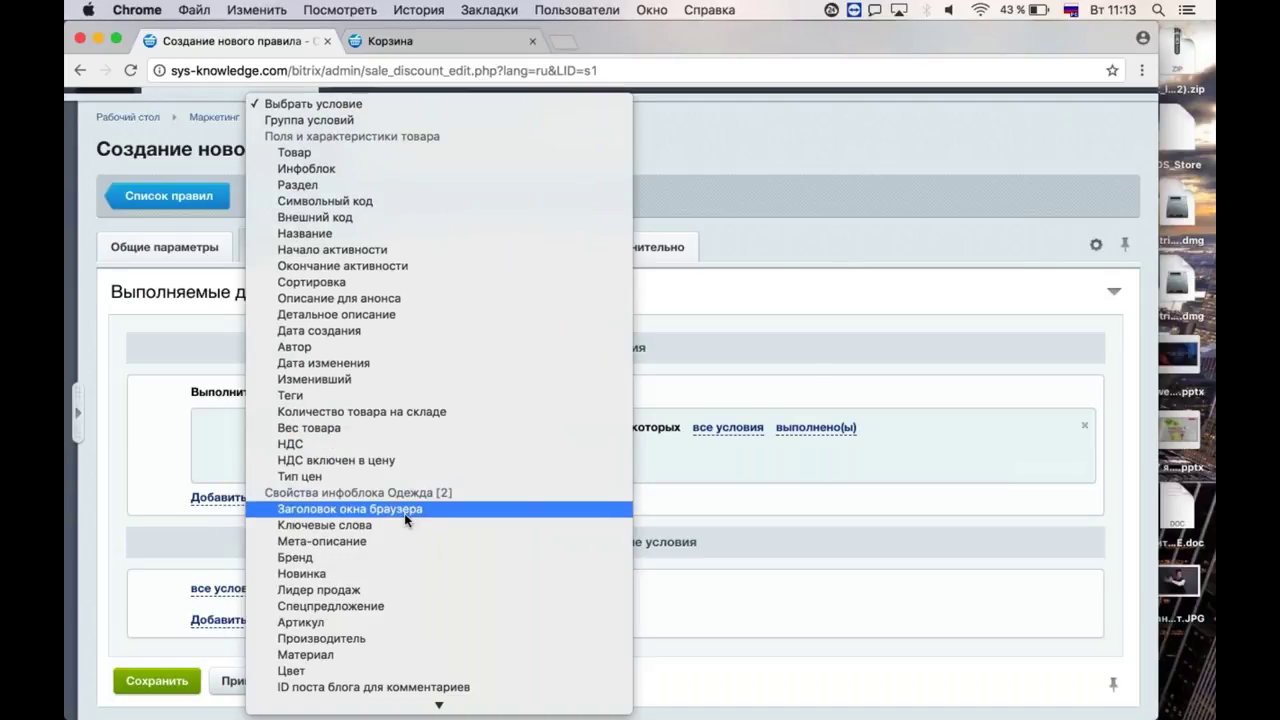
{"action": "scroll", "coordinate": [404, 513], "scroll_direction": "down", "scroll_amount": 4}
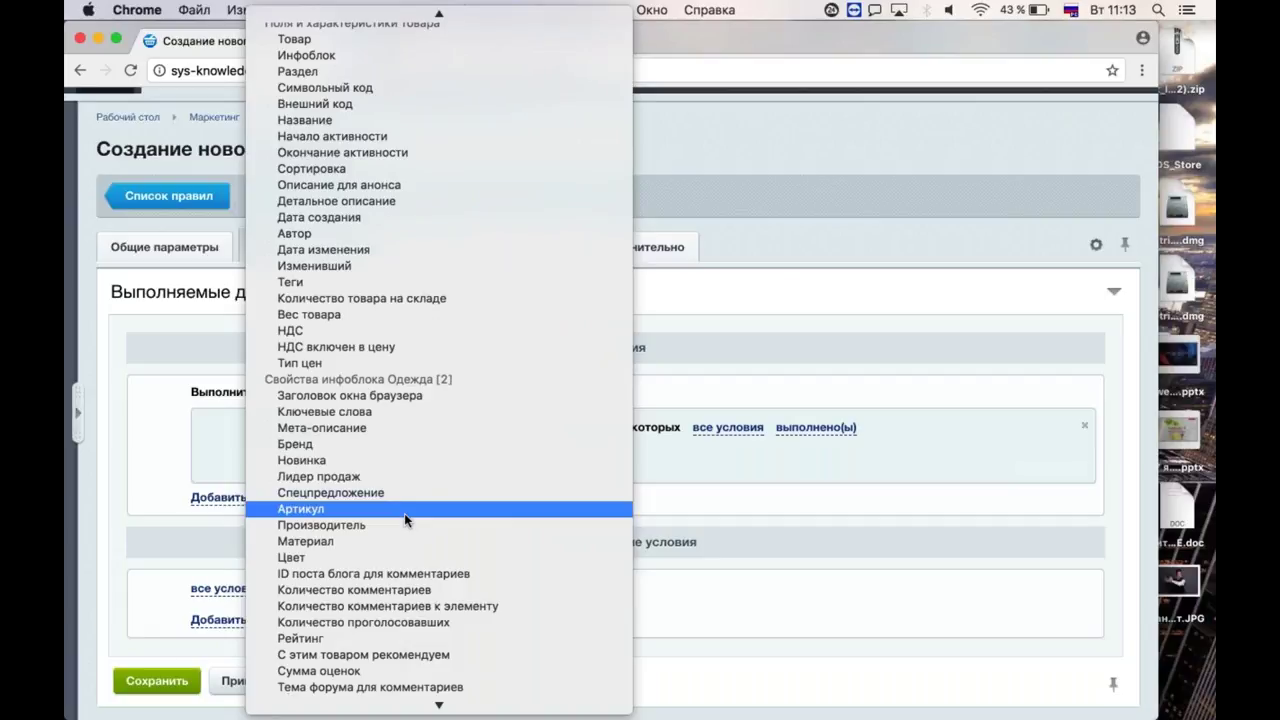
{"action": "scroll", "coordinate": [404, 513], "scroll_direction": "down", "scroll_amount": 4}
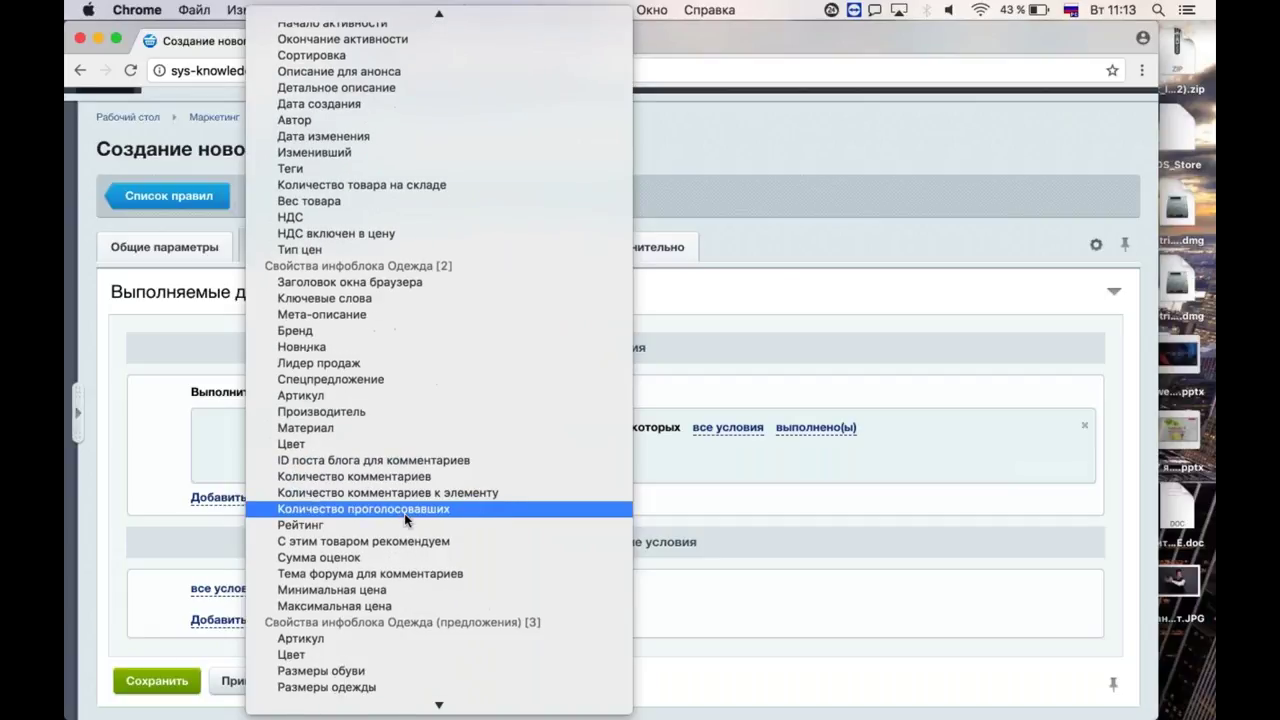
{"action": "scroll", "coordinate": [404, 513], "scroll_direction": "down", "scroll_amount": 2}
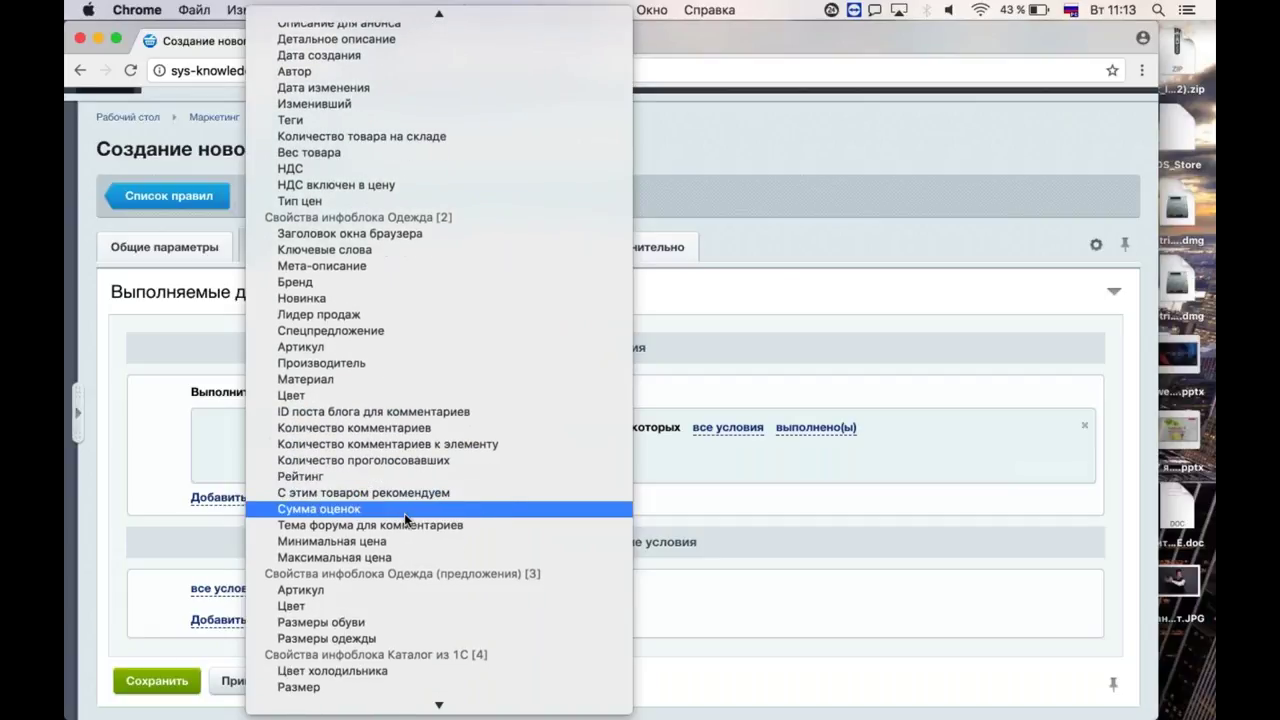
{"action": "left_click", "coordinate": [355, 638]}
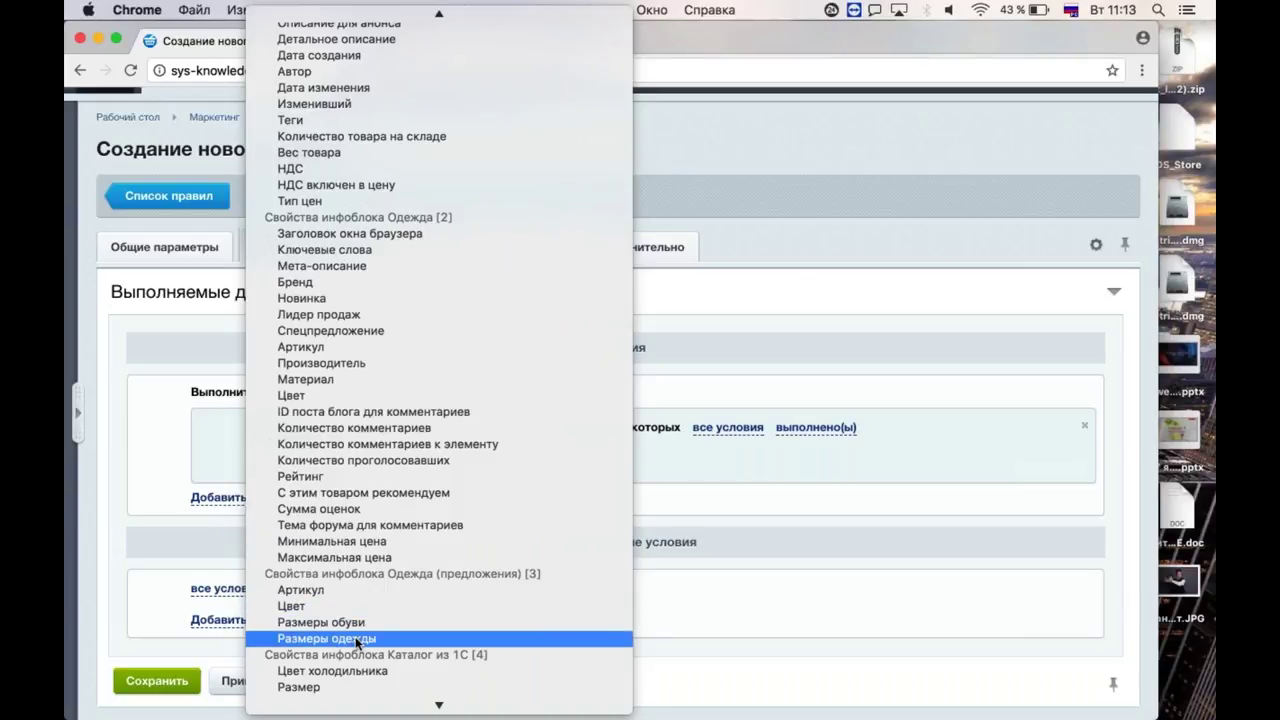
{"action": "left_click", "coordinate": [741, 467]}
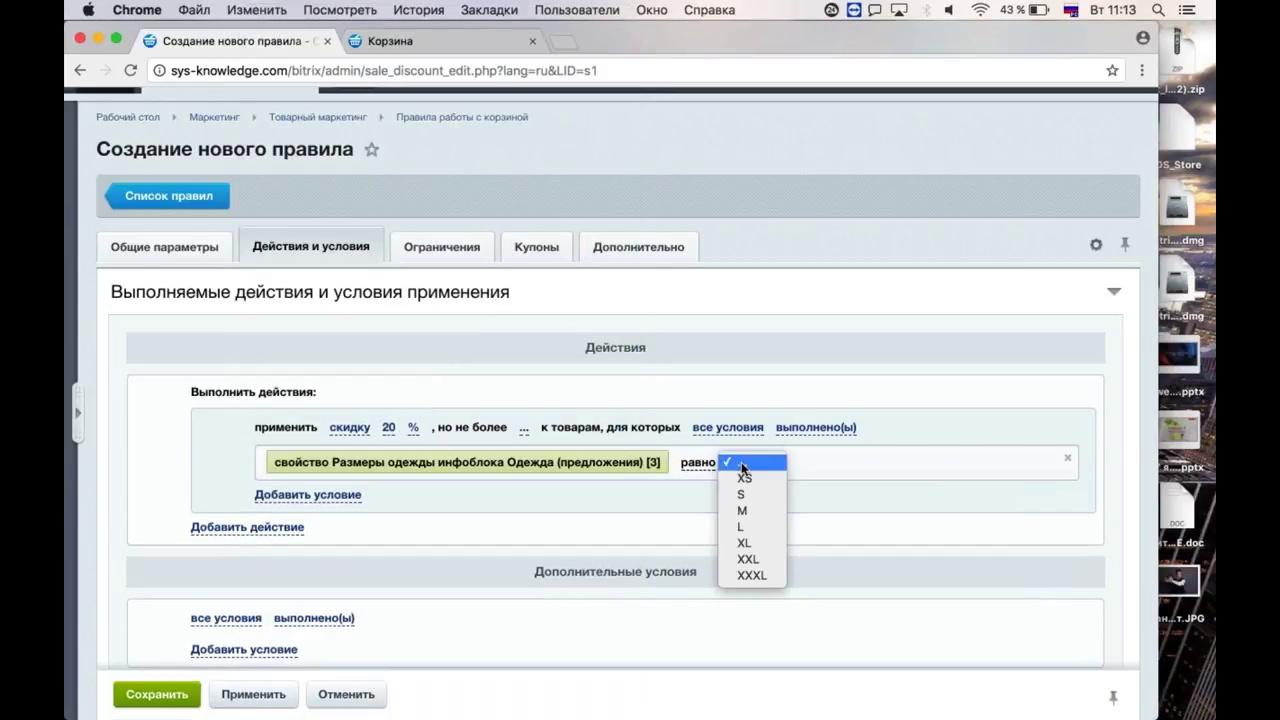
{"action": "left_click", "coordinate": [766, 562]}
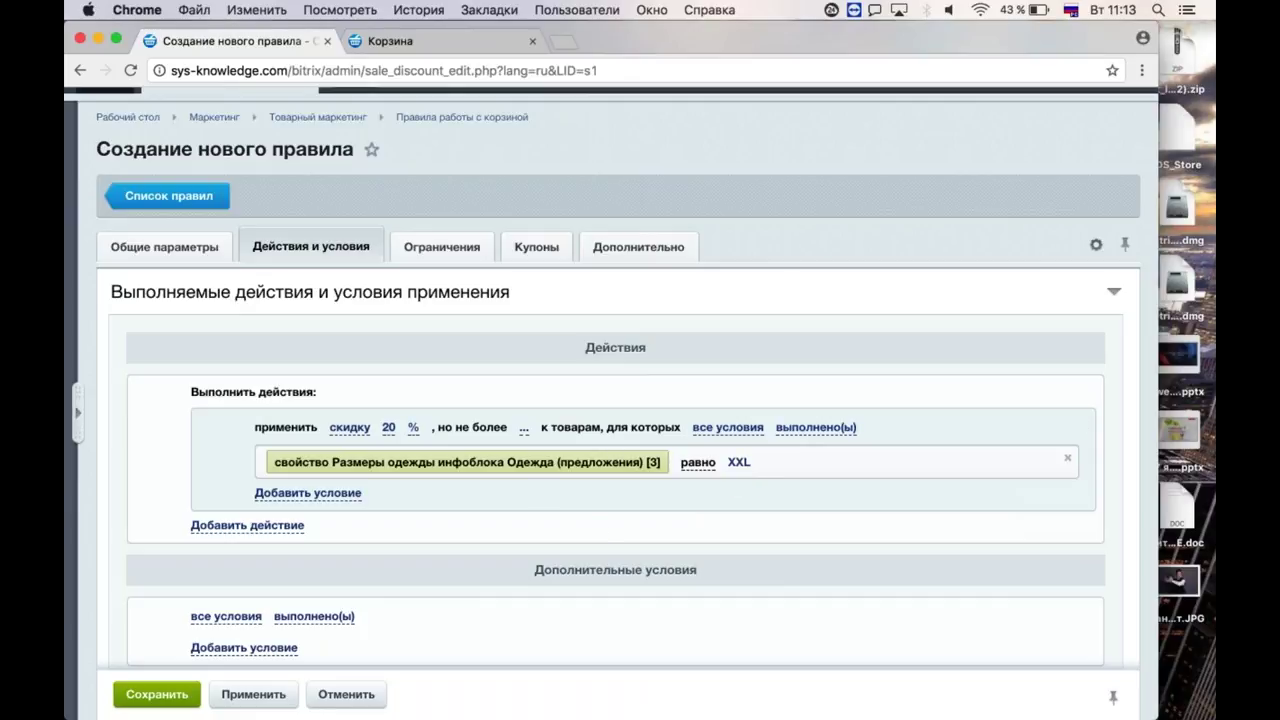
Change the clothing size required by the discount condition to XL.
{"action": "scroll", "coordinate": [476, 568], "scroll_direction": "down", "scroll_amount": 1}
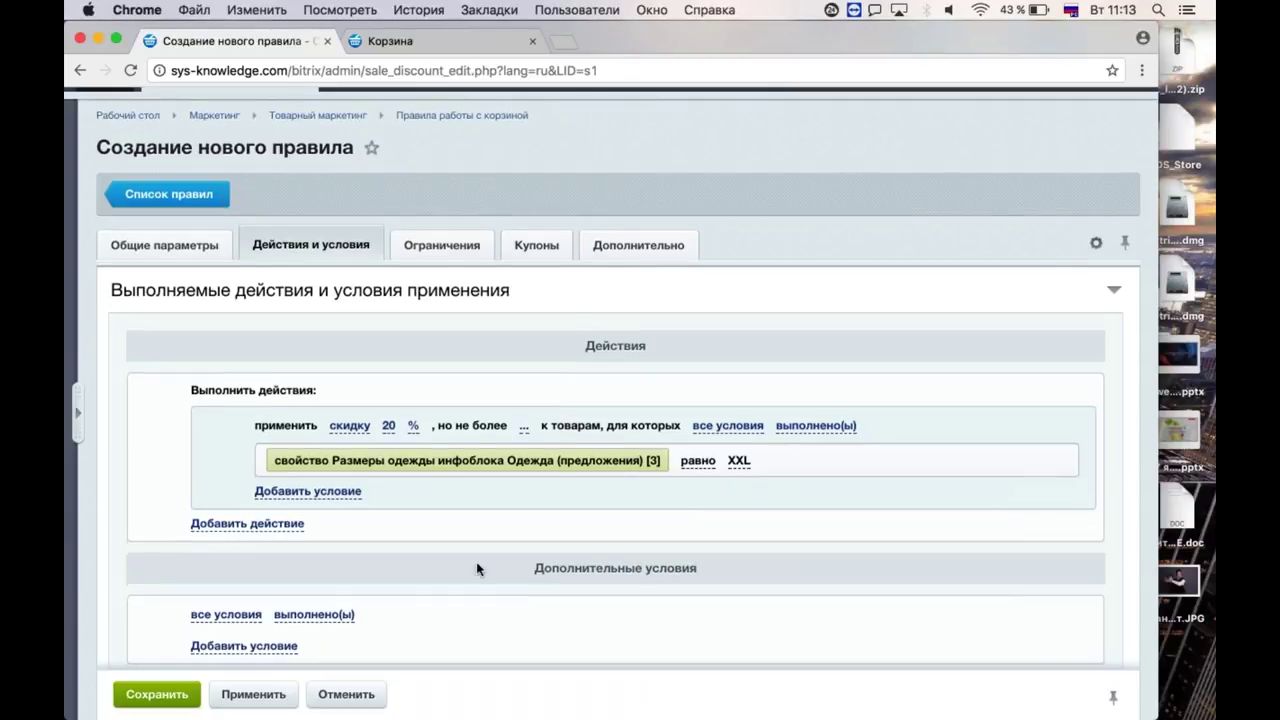
{"action": "scroll", "coordinate": [476, 568], "scroll_direction": "down", "scroll_amount": 3}
{"action": "left_click", "coordinate": [738, 371]}
{"action": "left_click", "coordinate": [752, 371]}
{"action": "left_click", "coordinate": [632, 436]}
Extend the rule to all user groups in its restrictions and apply the changes.
{"action": "left_click", "coordinate": [164, 155]}
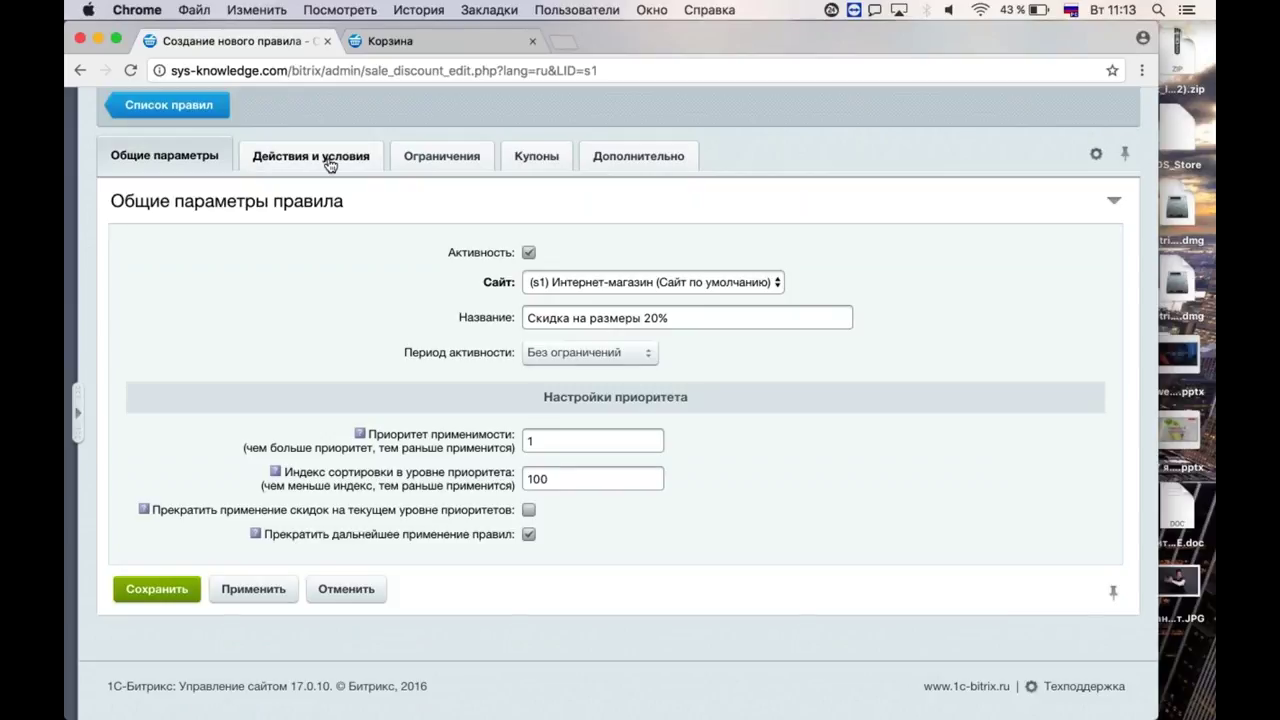
{"action": "left_click", "coordinate": [330, 160]}
{"action": "left_click", "coordinate": [424, 162]}
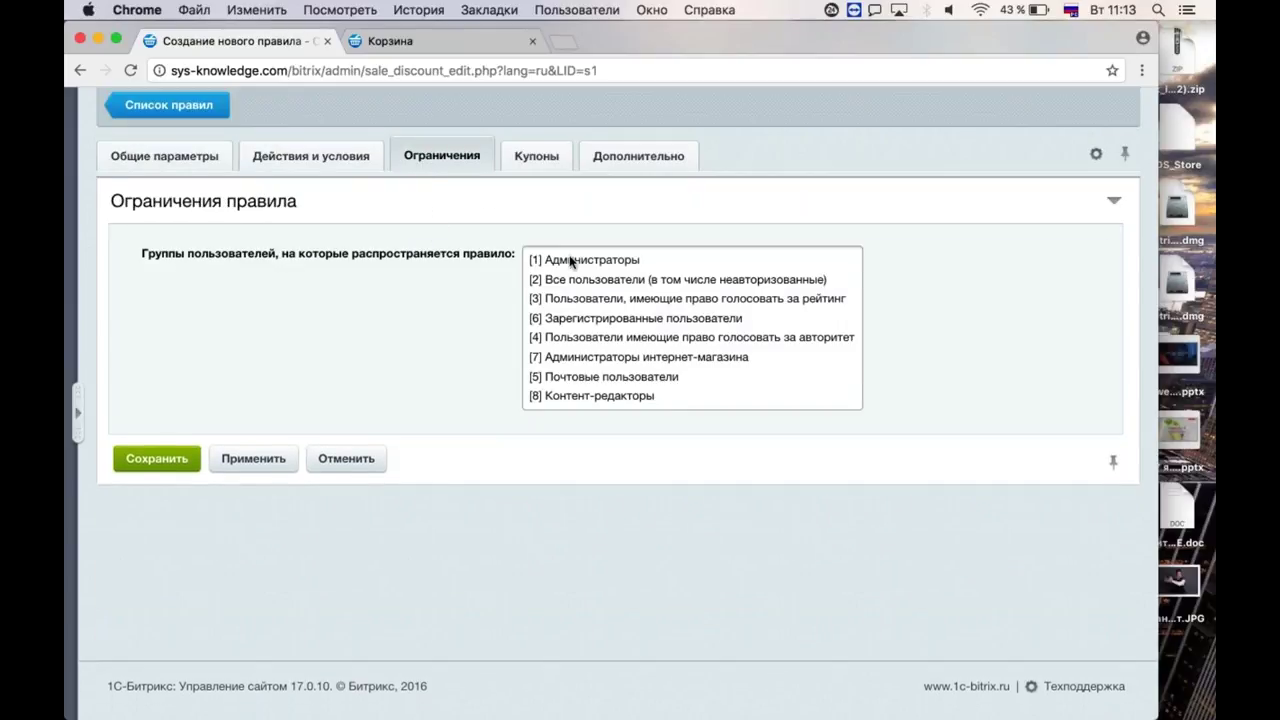
{"action": "left_click_drag", "start_coordinate": [571, 262], "coordinate": [531, 402]}
{"action": "left_click", "coordinate": [256, 458]}
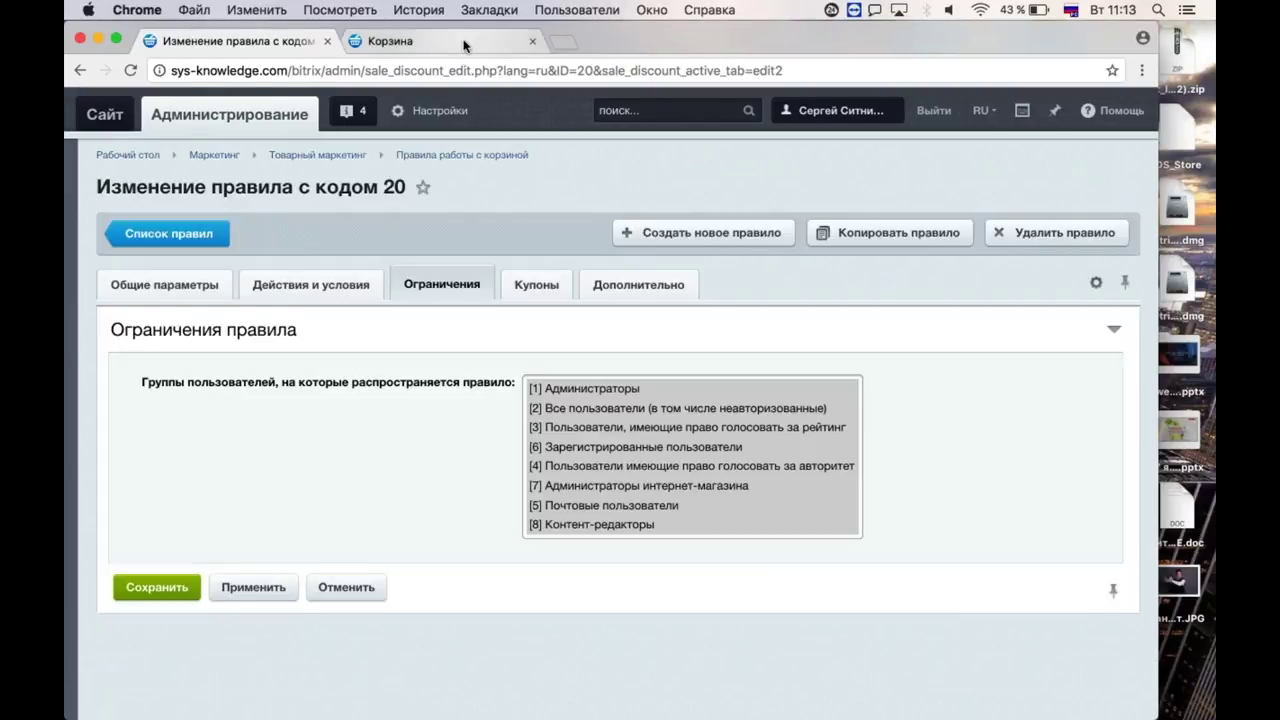
Reload the store cart and compare the dress's discount for sizes L and XL.
{"action": "left_click", "coordinate": [445, 41]}
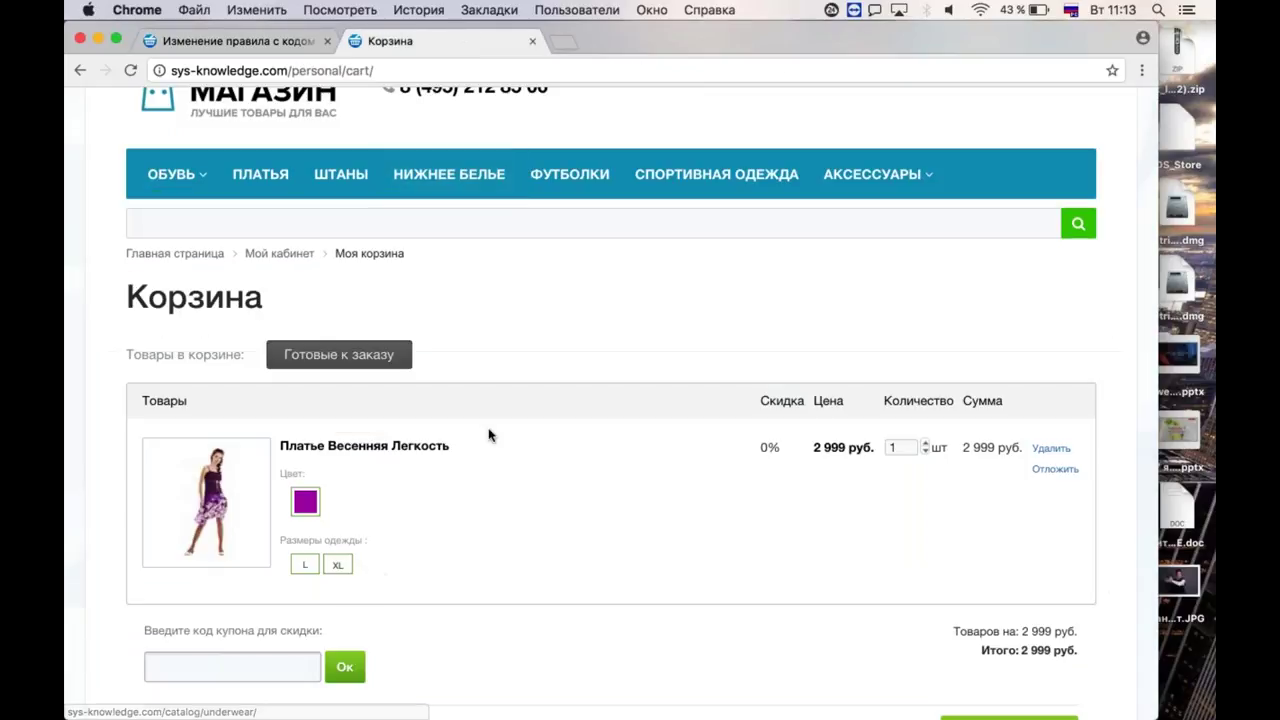
{"action": "key", "text": "super+r"}
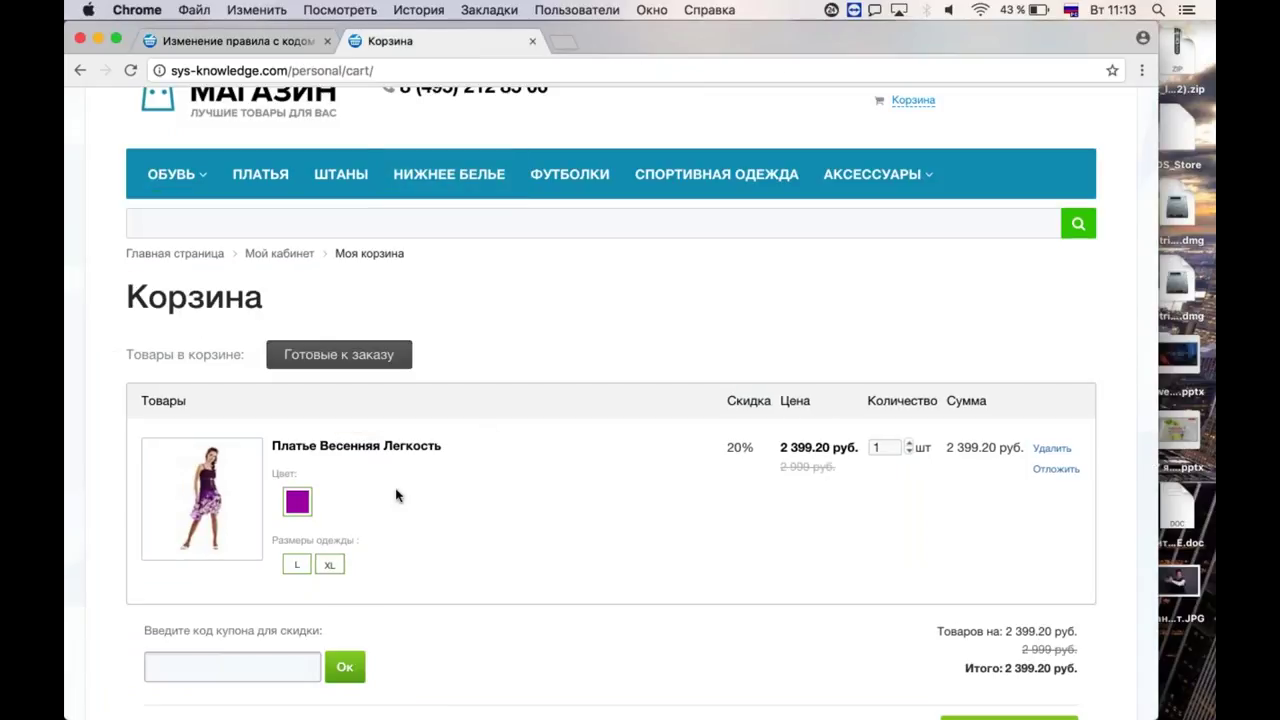
{"action": "left_click", "coordinate": [300, 566]}
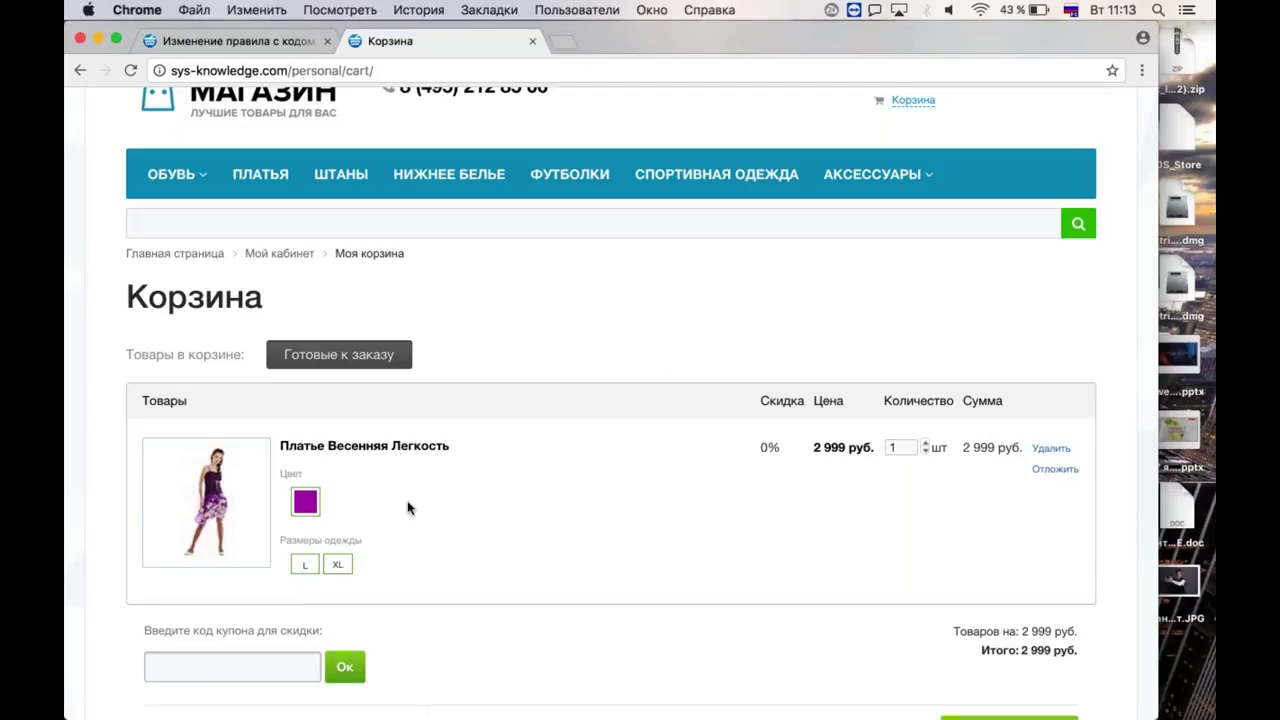
{"action": "left_click", "coordinate": [338, 565]}
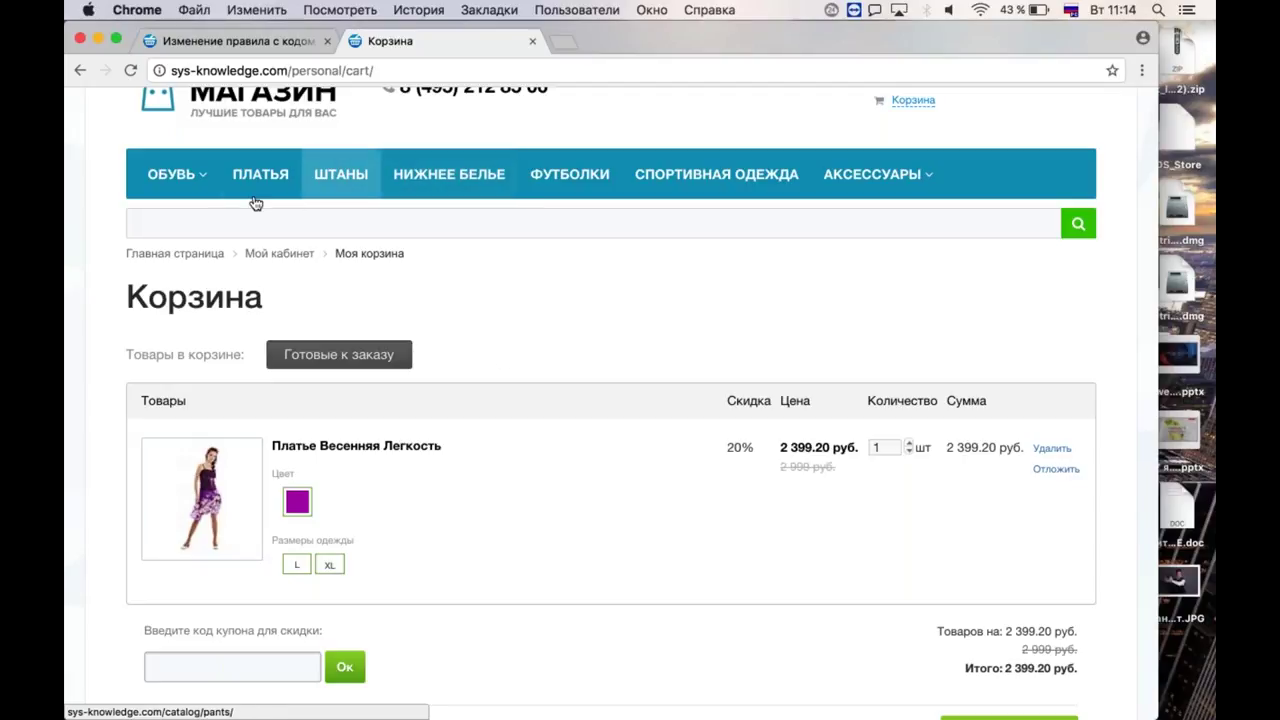
Compare the price of "Штаны Жизнь в Абстракции" in the trousers catalog for sizes L, M and XL.
{"action": "left_click", "coordinate": [332, 182]}
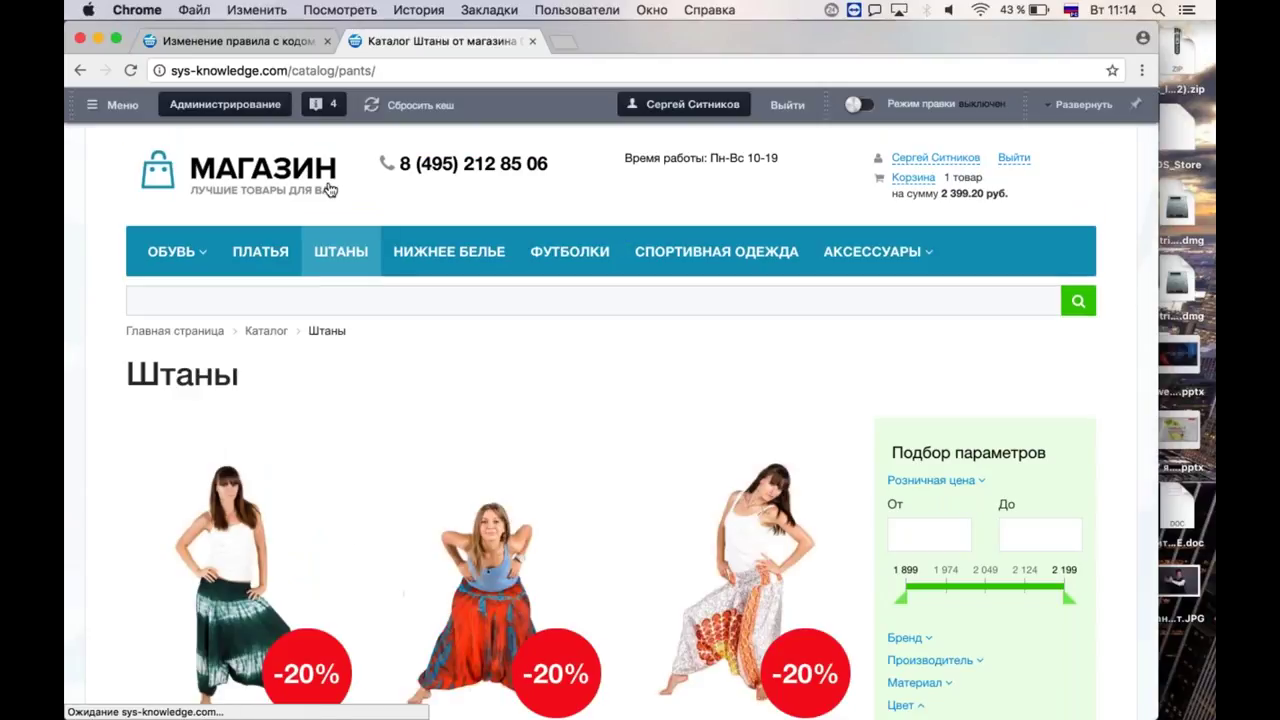
{"action": "scroll", "coordinate": [430, 410], "scroll_direction": "down", "scroll_amount": 5}
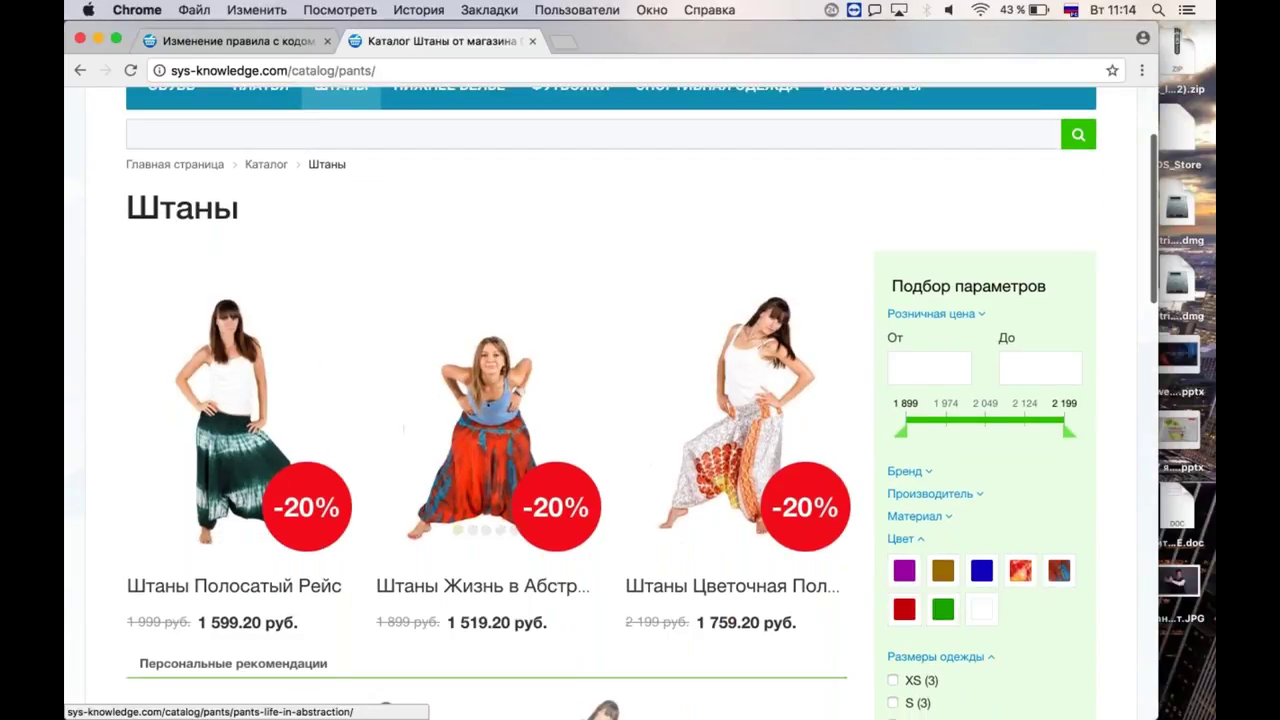
{"action": "scroll", "coordinate": [450, 483], "scroll_direction": "down", "scroll_amount": 4}
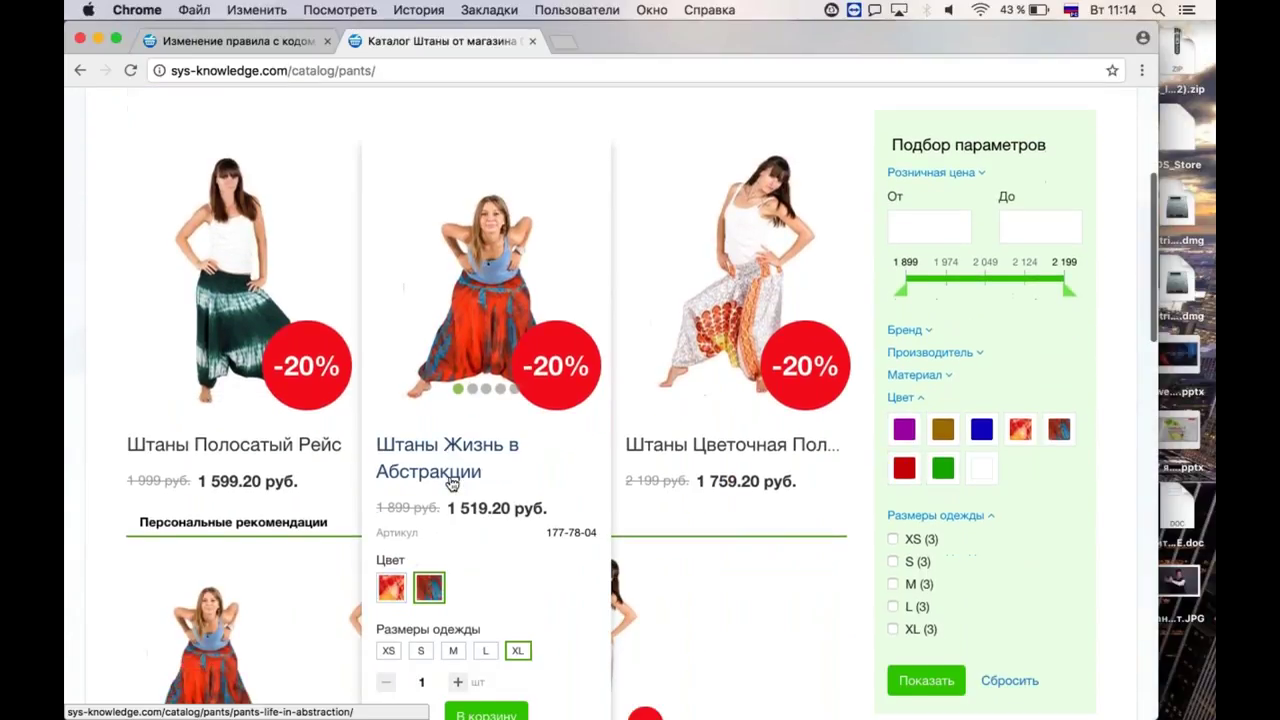
{"action": "scroll", "coordinate": [450, 483], "scroll_direction": "down", "scroll_amount": 1}
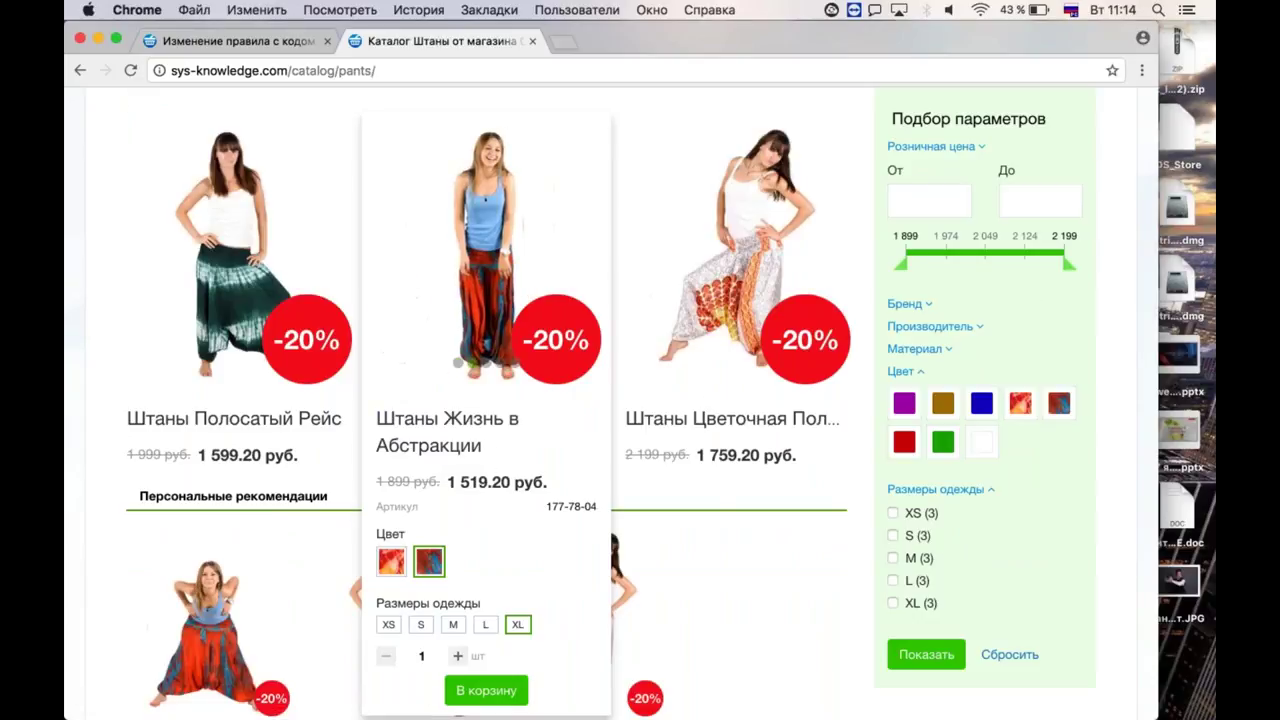
{"action": "left_click", "coordinate": [483, 627]}
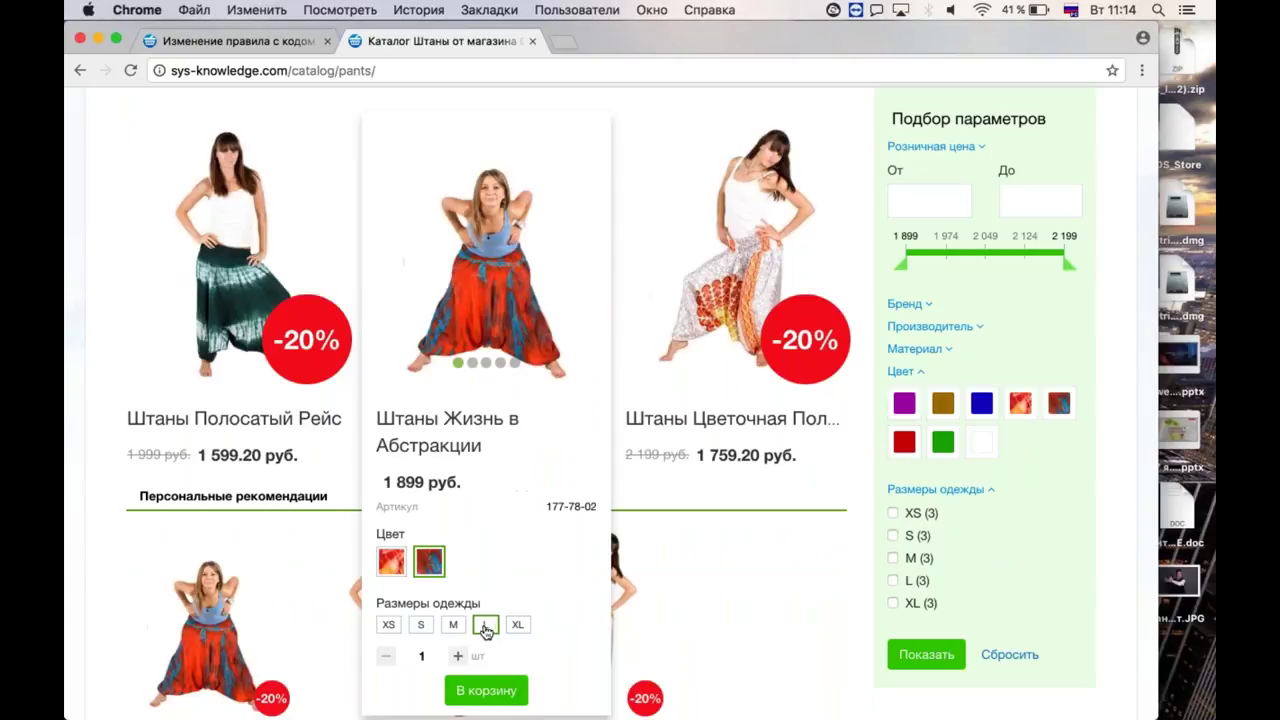
{"action": "left_click", "coordinate": [452, 625]}
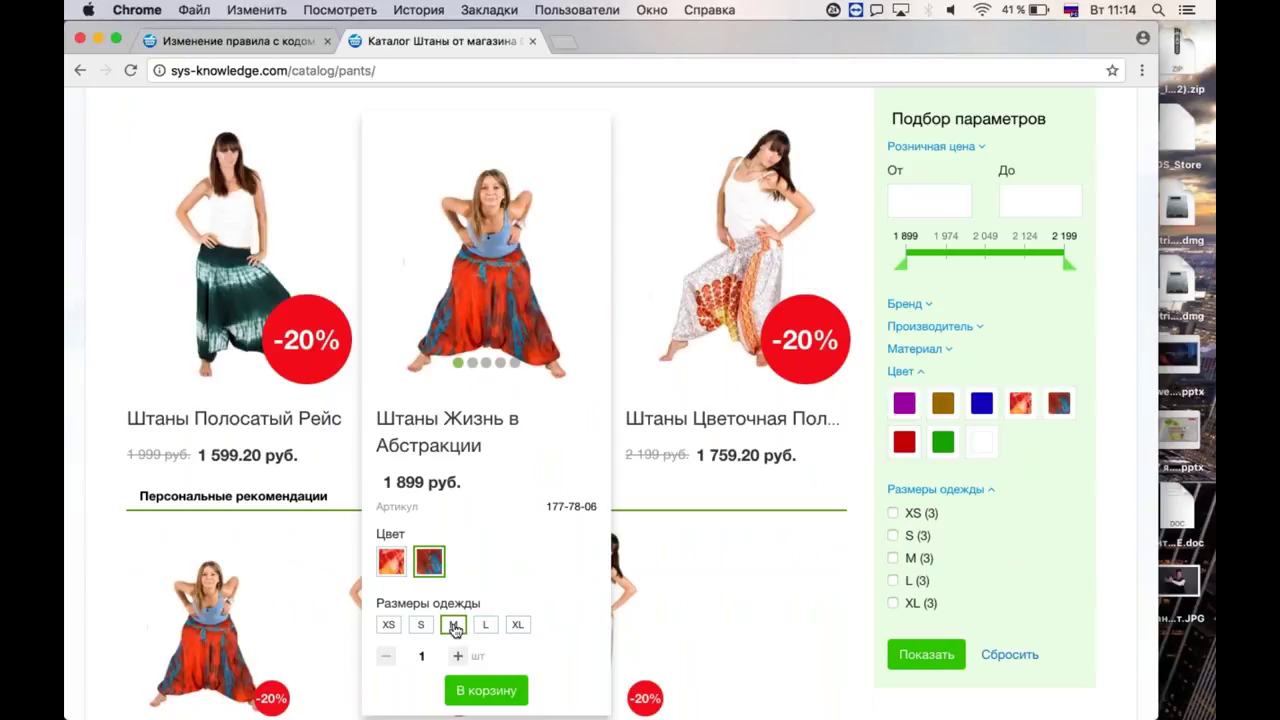
{"action": "left_click", "coordinate": [517, 624]}
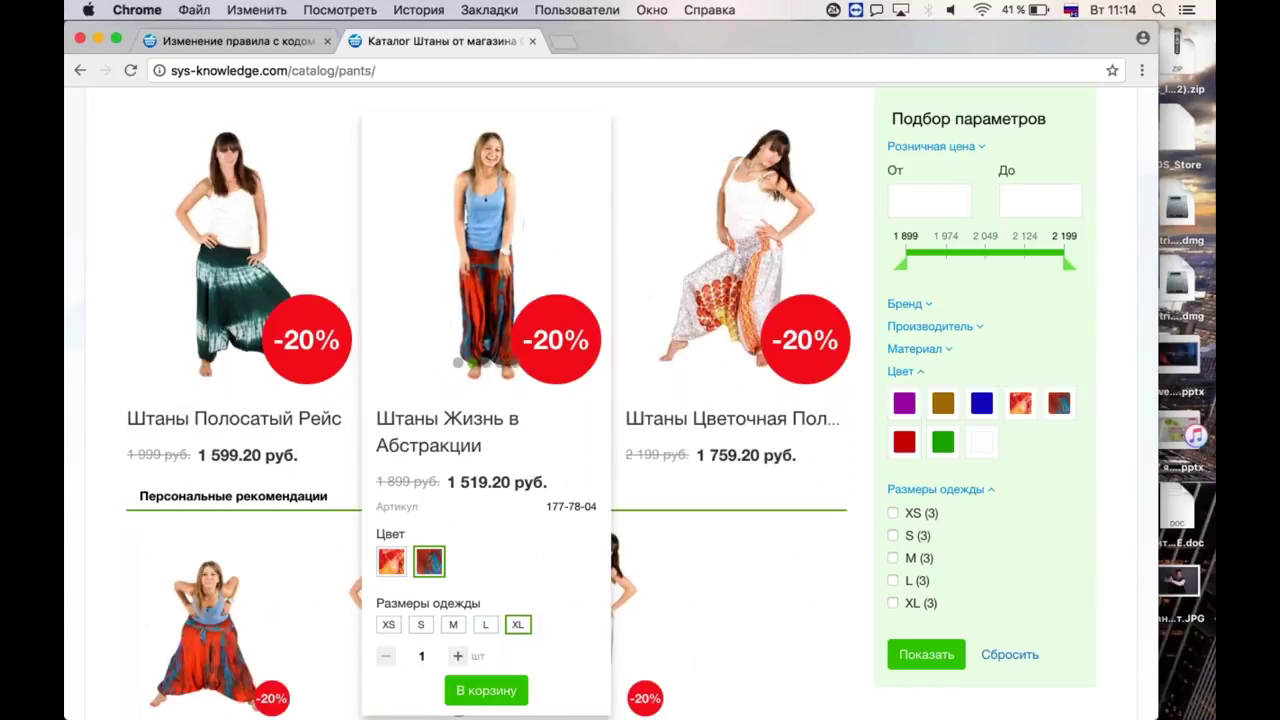
Add a second "Размеры одежды" condition equal to XXL to the rule's discount action, joined to the first with "ИЛИ".
{"action": "left_click", "coordinate": [283, 43]}
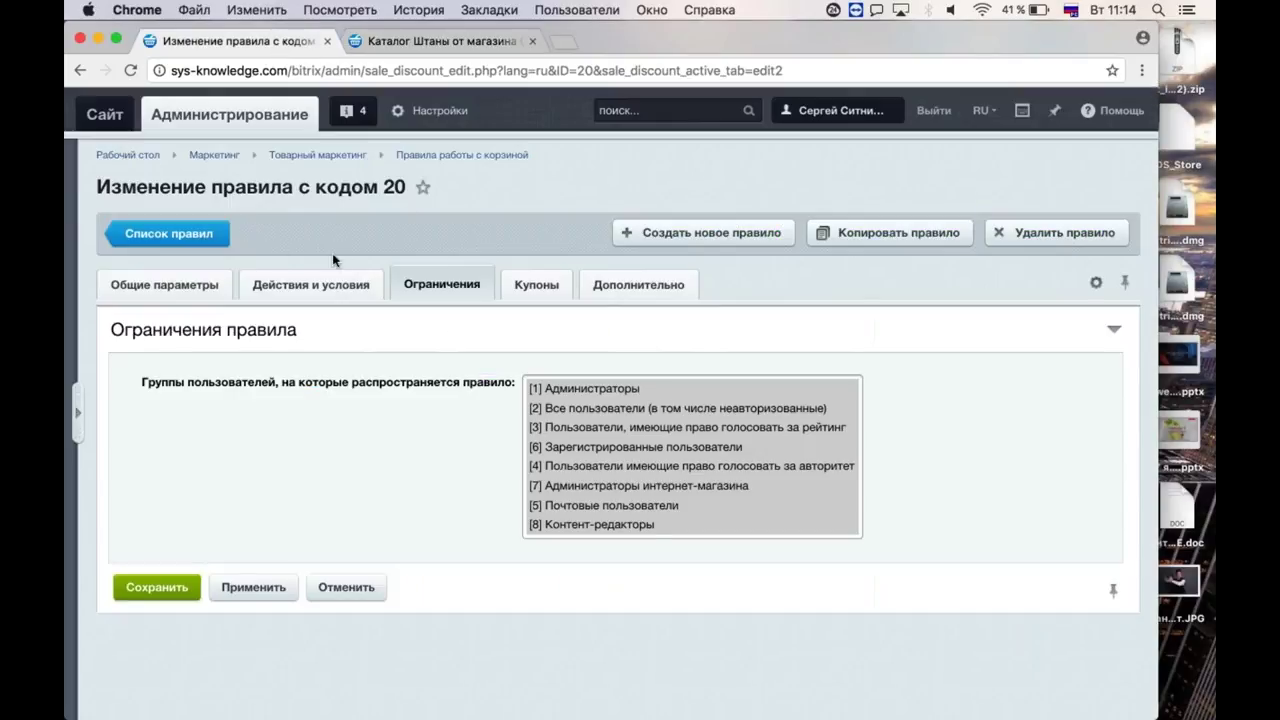
{"action": "left_click", "coordinate": [165, 284]}
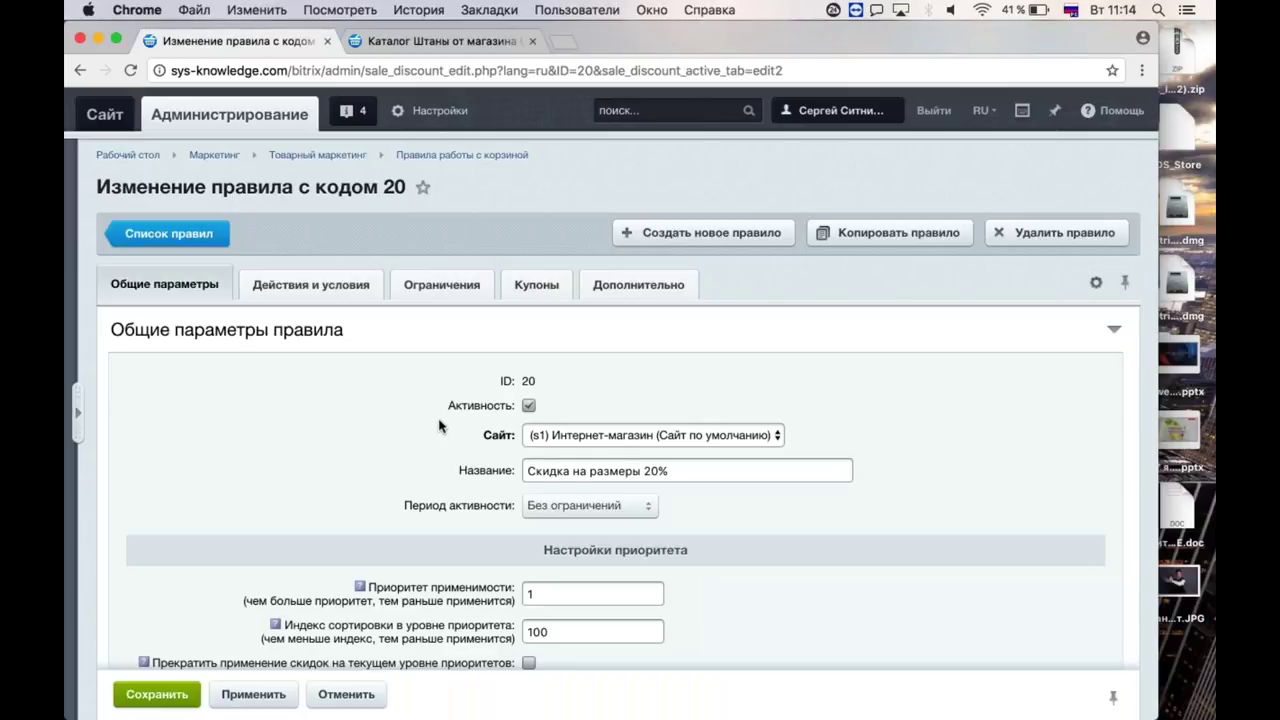
{"action": "left_click", "coordinate": [310, 284]}
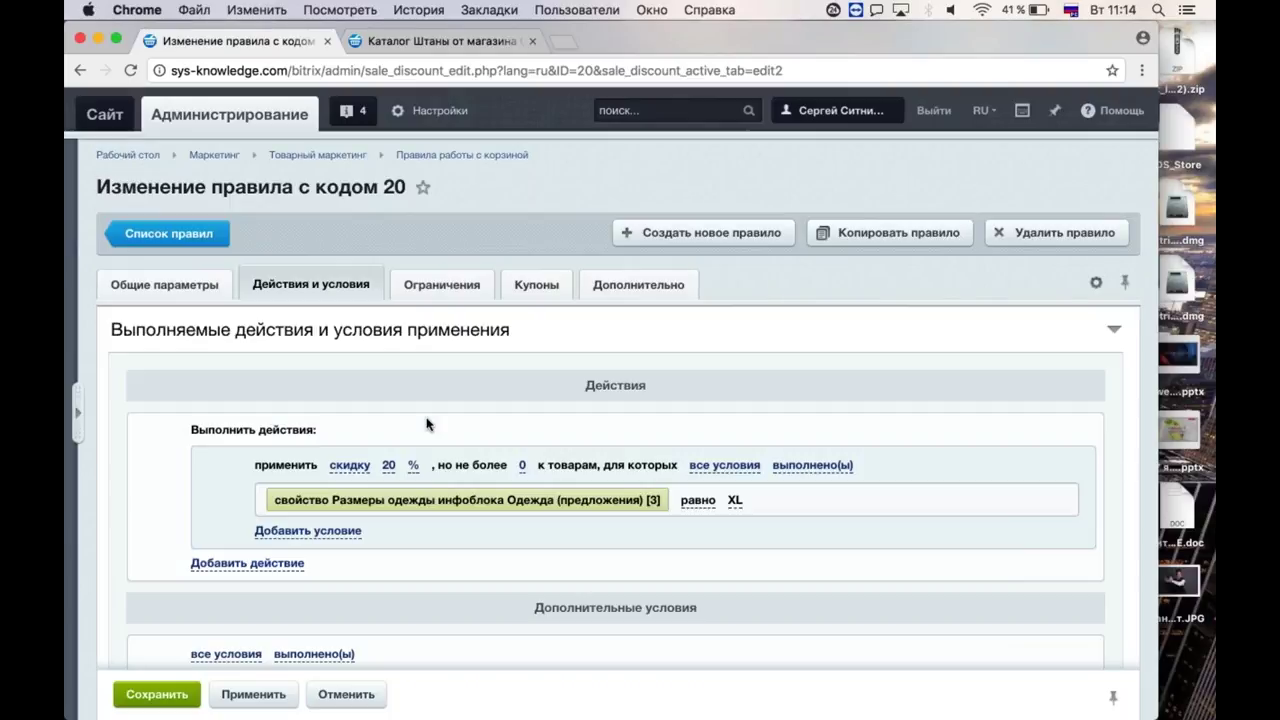
{"action": "scroll", "coordinate": [428, 423], "scroll_direction": "down", "scroll_amount": 2}
{"action": "left_click", "coordinate": [428, 426]}
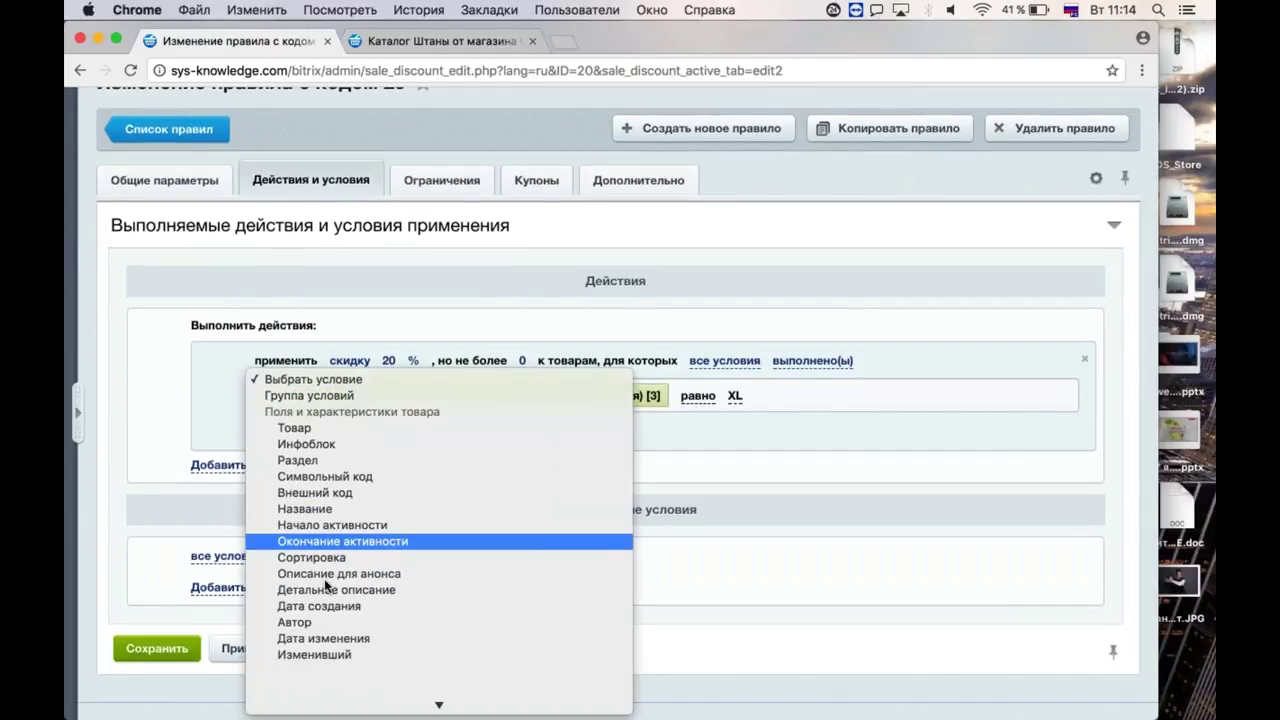
{"action": "scroll", "coordinate": [325, 588], "scroll_direction": "down", "scroll_amount": 10}
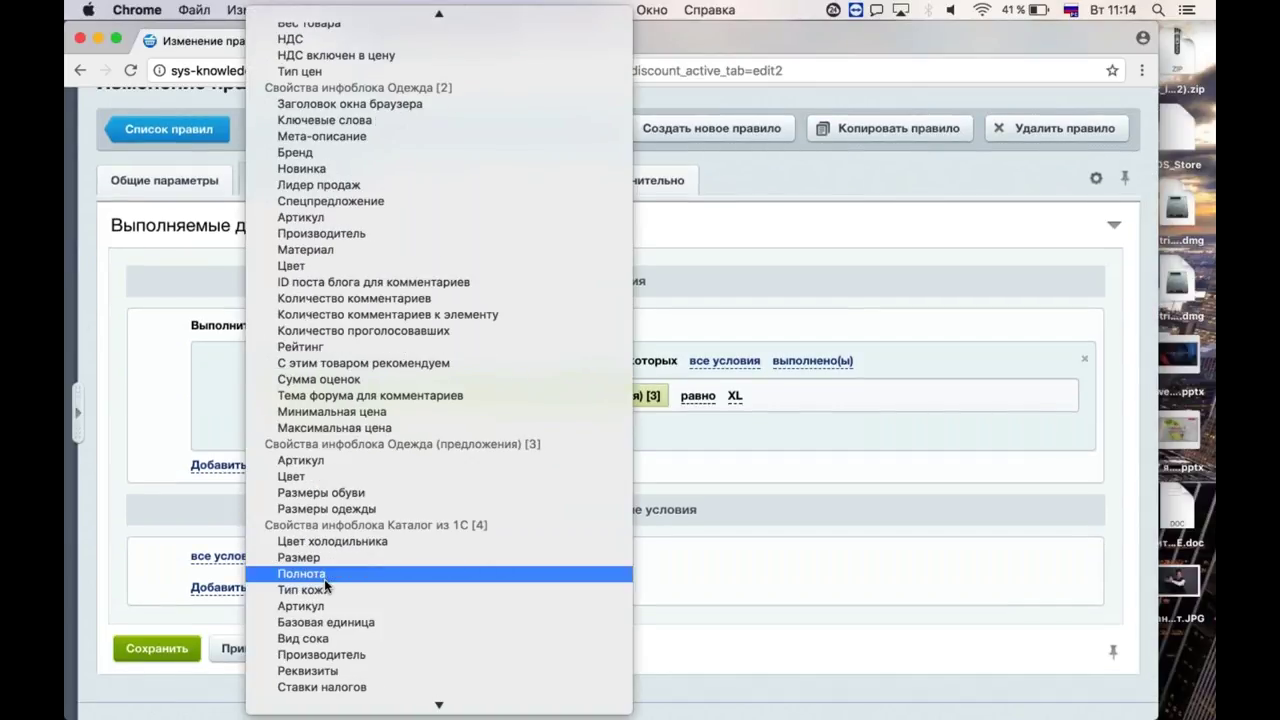
{"action": "left_click", "coordinate": [368, 508]}
{"action": "left_click", "coordinate": [226, 417]}
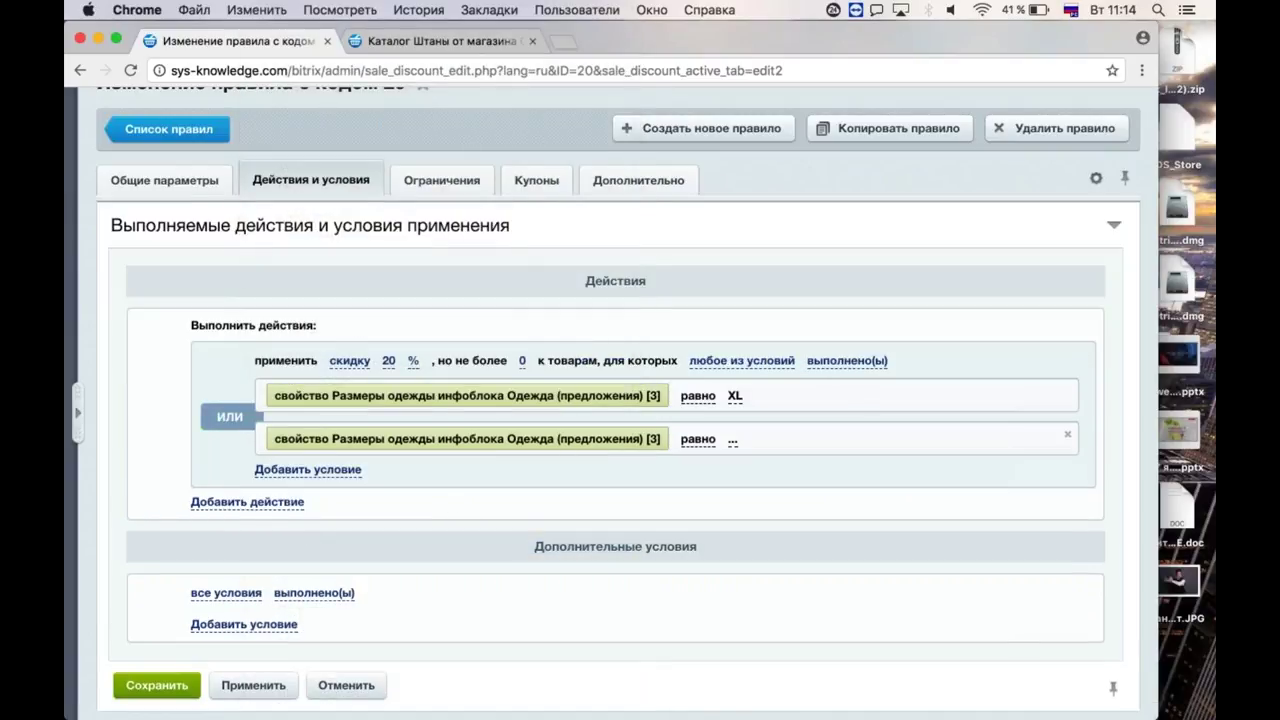
{"action": "left_click", "coordinate": [736, 443]}
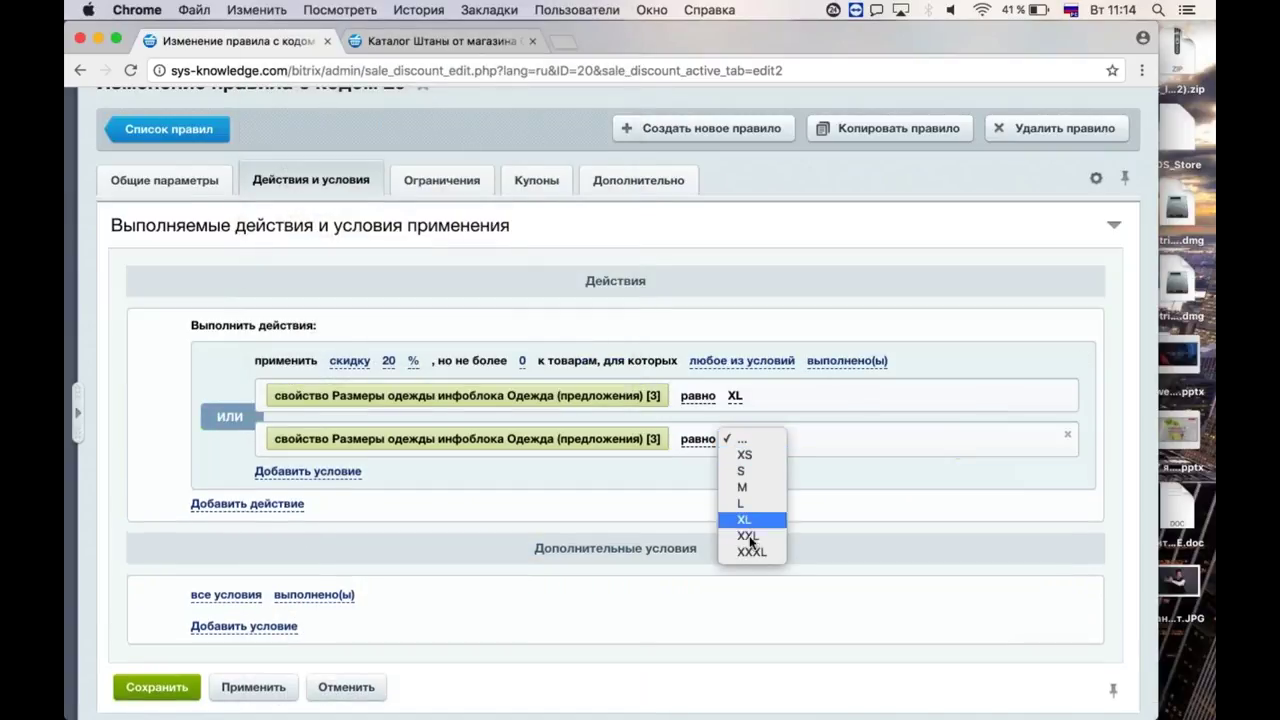
{"action": "left_click", "coordinate": [748, 536]}
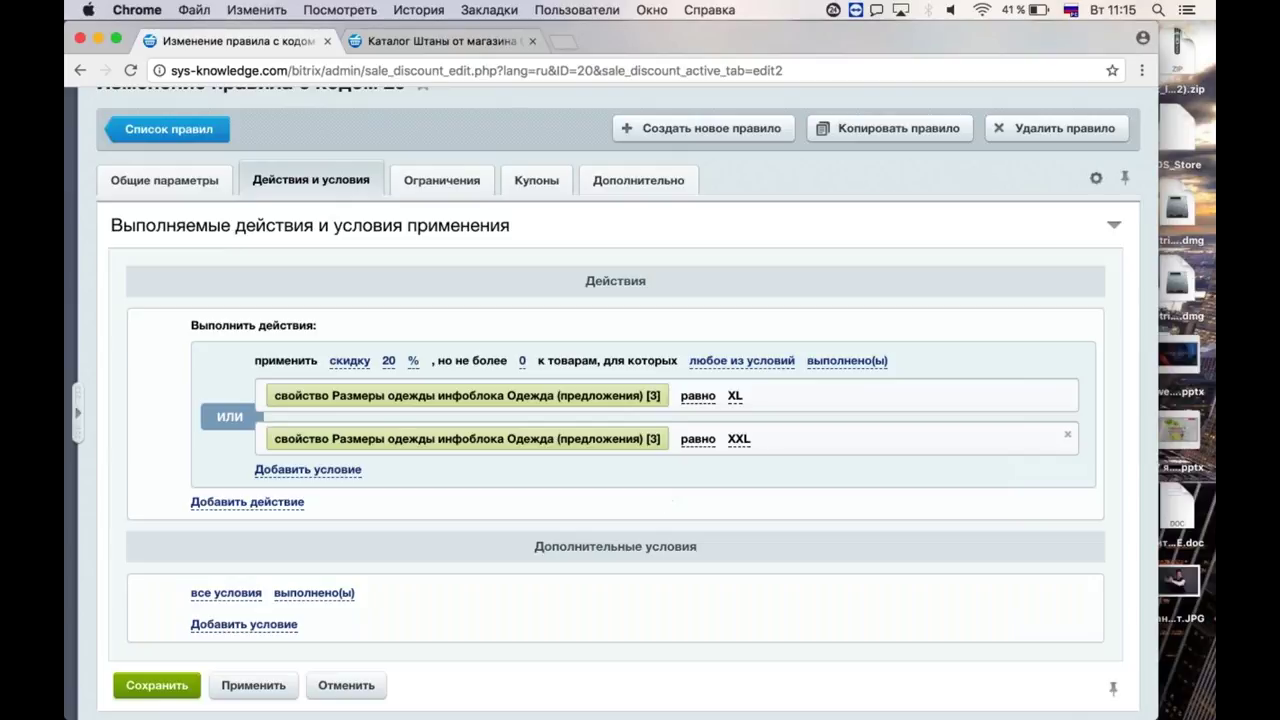
Deactivate the rule "Скидка на размеры 20%" in its general parameters and save it.
{"action": "left_click", "coordinate": [193, 189]}
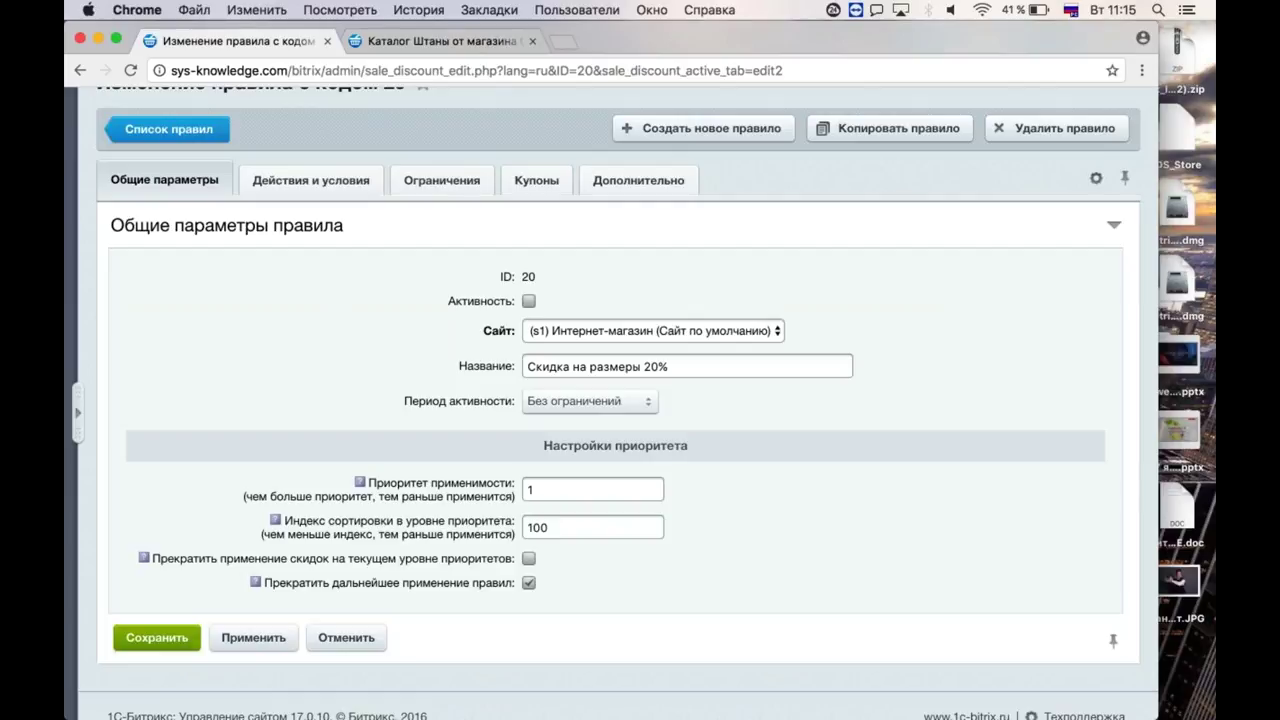
{"action": "left_click", "coordinate": [157, 637]}
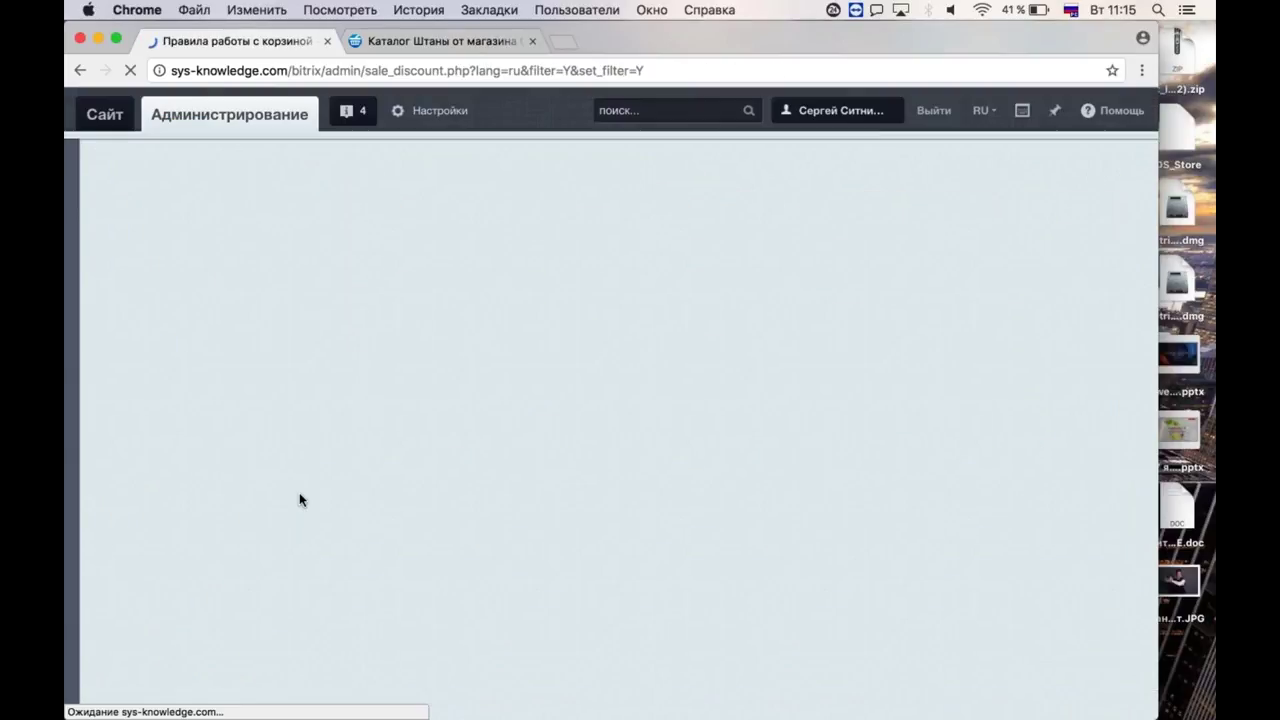
{"action": "scroll", "coordinate": [611, 408], "scroll_direction": "right", "scroll_amount": 2}
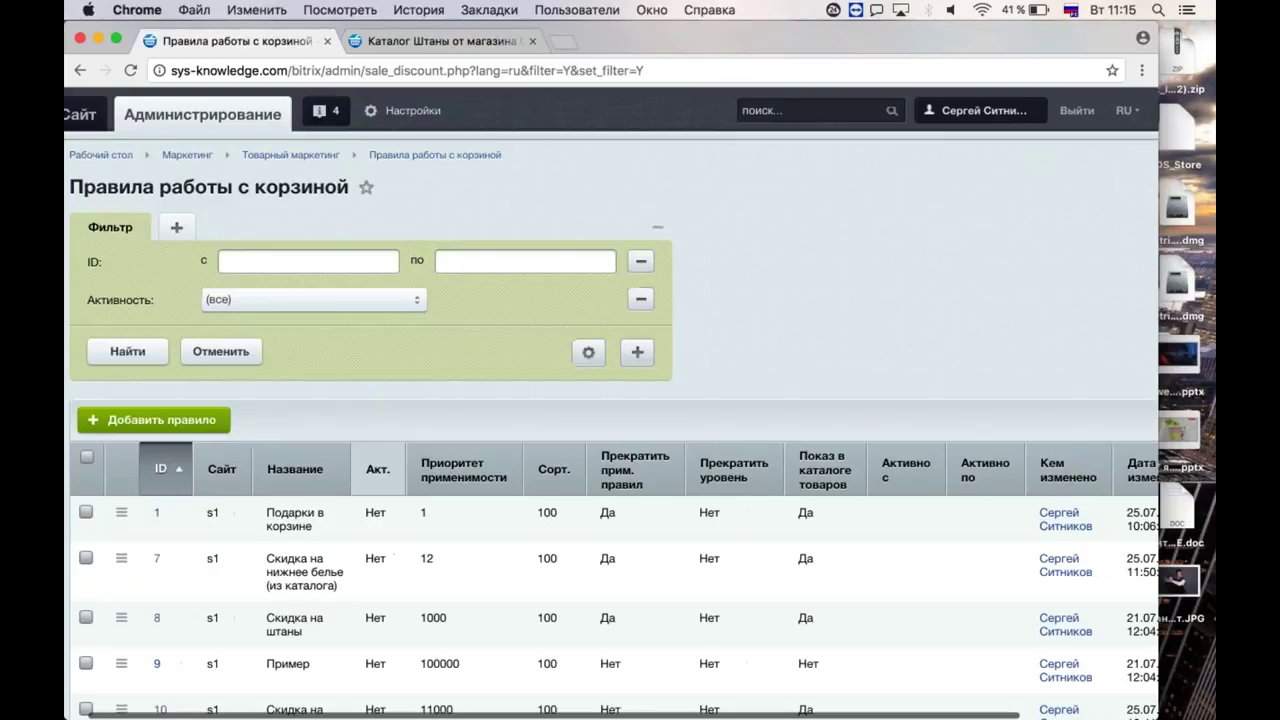
{"action": "scroll", "coordinate": [388, 468], "scroll_direction": "left", "scroll_amount": 2}
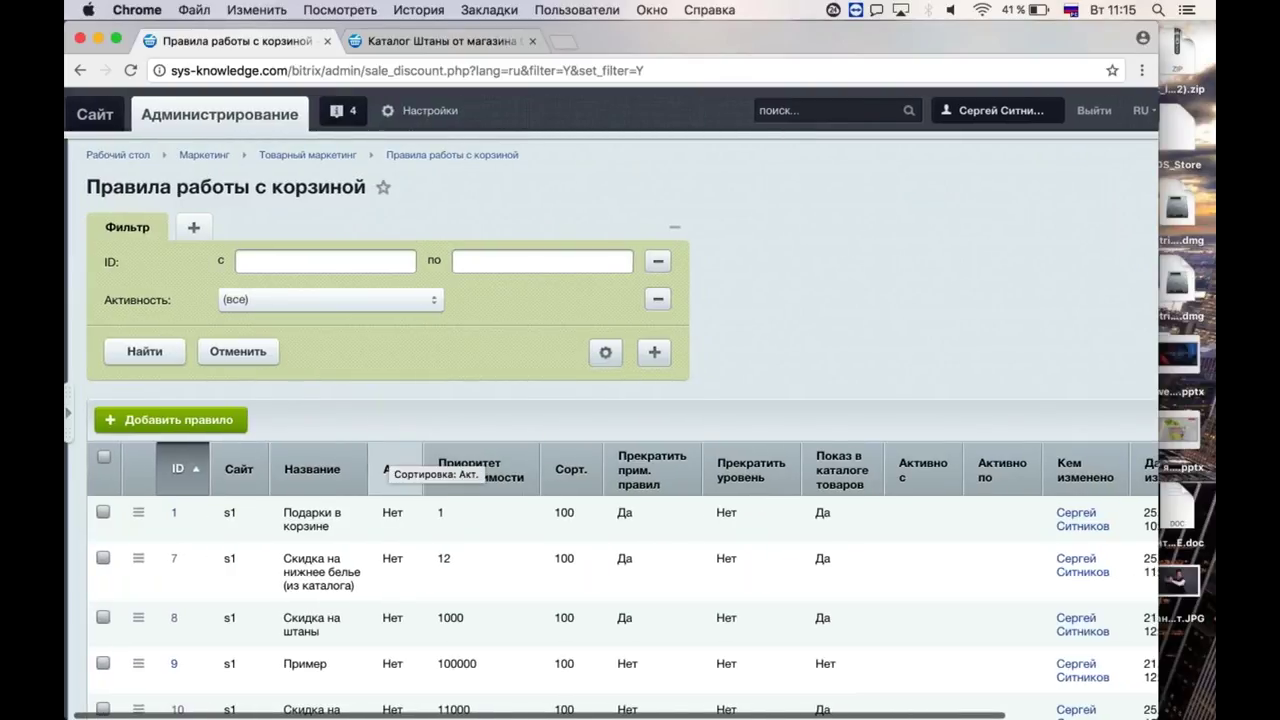
Open the existing cumulative rule "Накопительная программа" from the preset marketing actions to examine its name and site settings.
{"action": "left_click", "coordinate": [371, 155]}
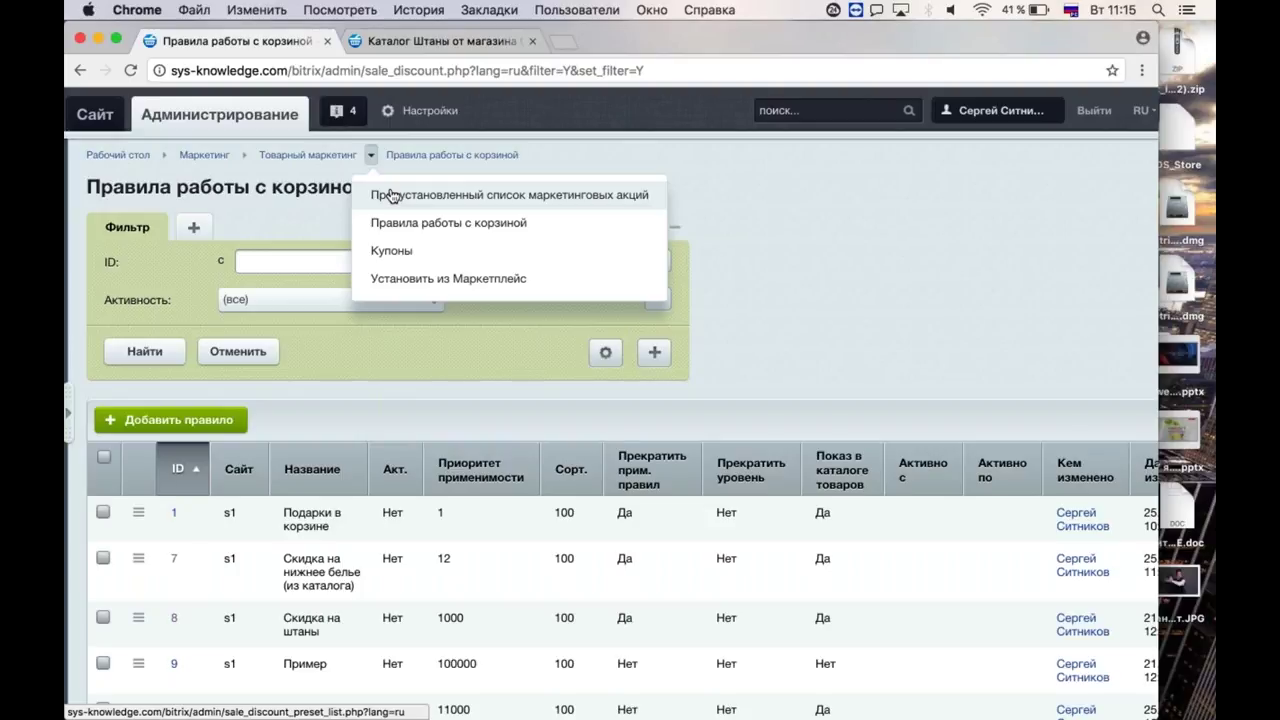
{"action": "left_click", "coordinate": [390, 195]}
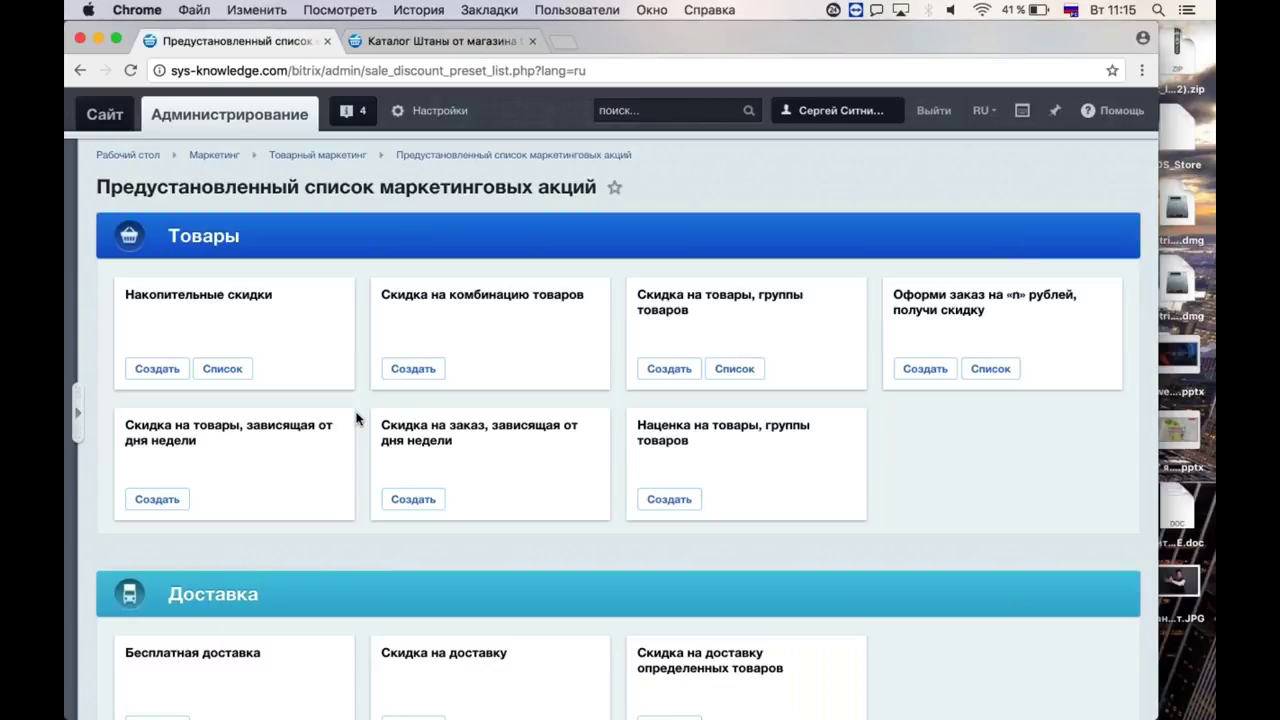
{"action": "left_click", "coordinate": [222, 369]}
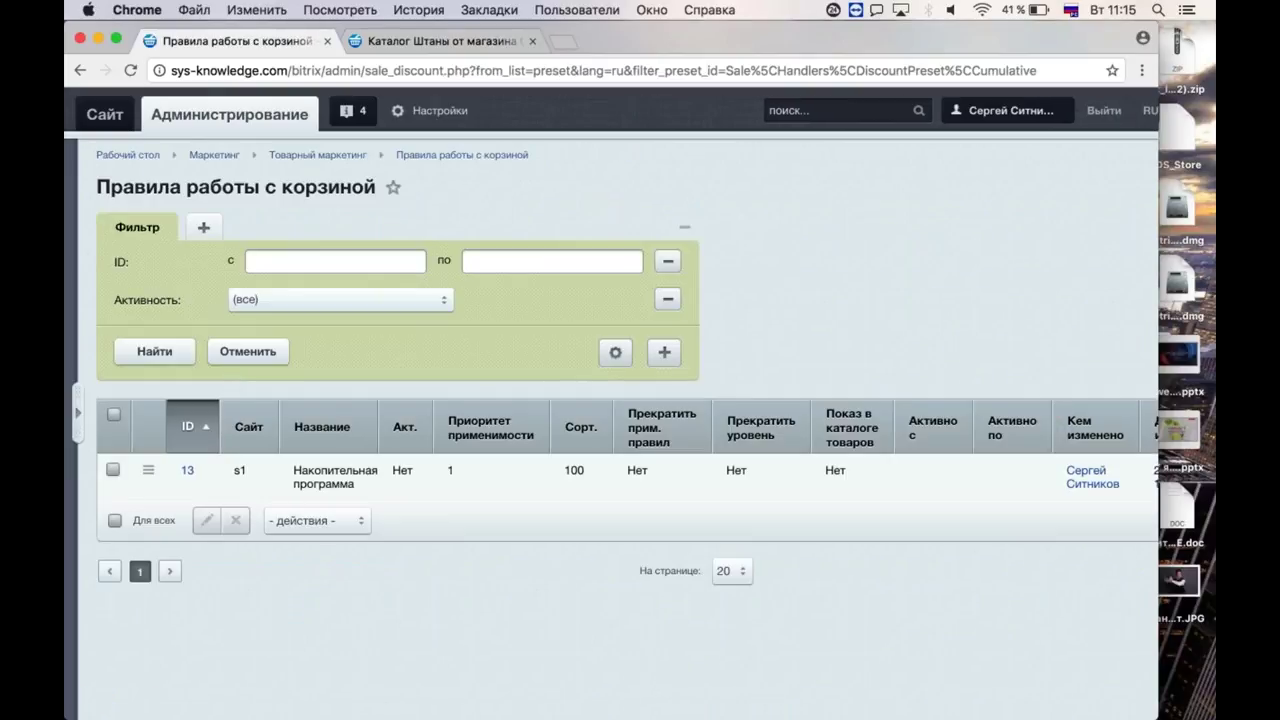
{"action": "double_click", "coordinate": [335, 486]}
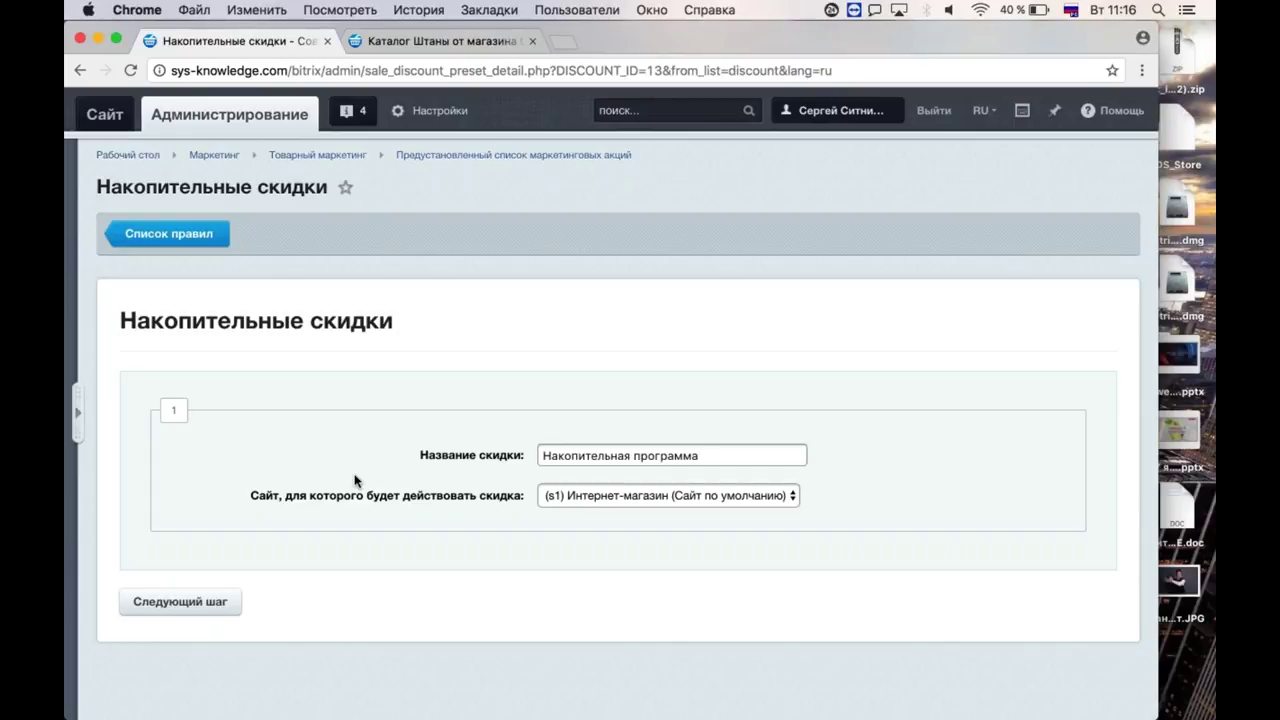
Create a new cumulative discount from the preset marketing actions, name it "Накопительная программа 2" and continue to the discount amounts.
{"action": "left_click", "coordinate": [490, 155]}
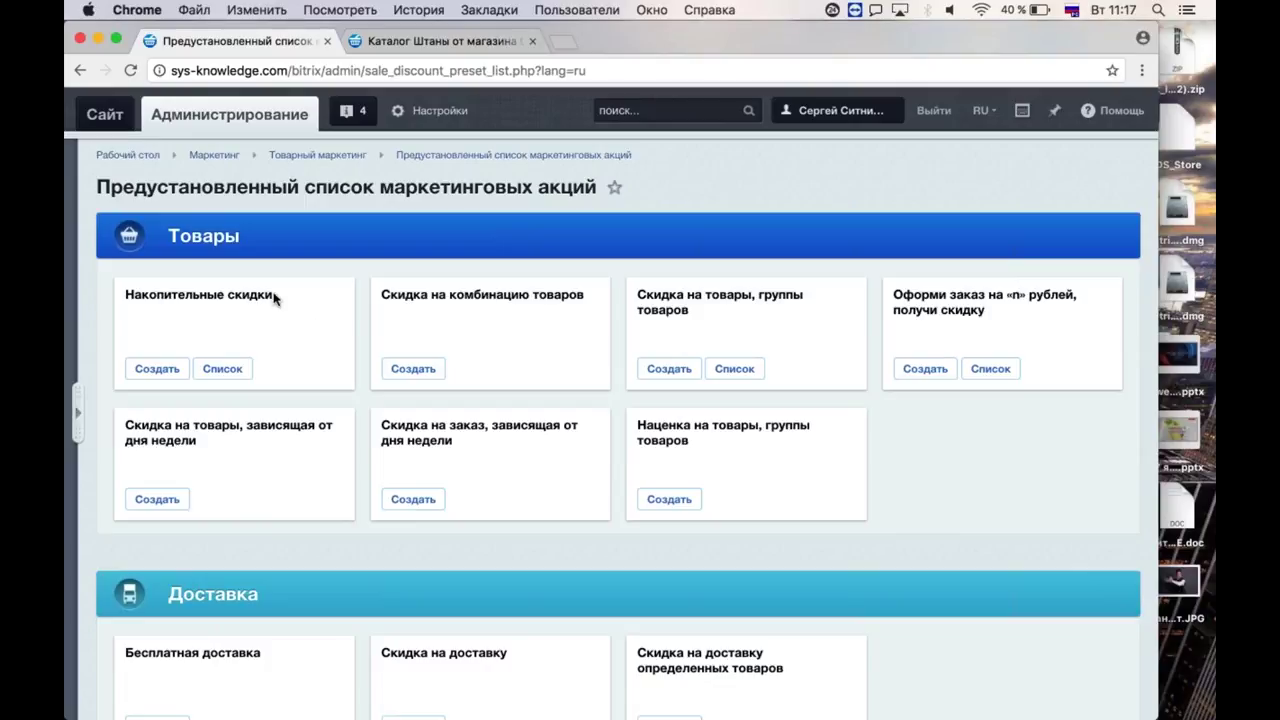
{"action": "left_click", "coordinate": [175, 370]}
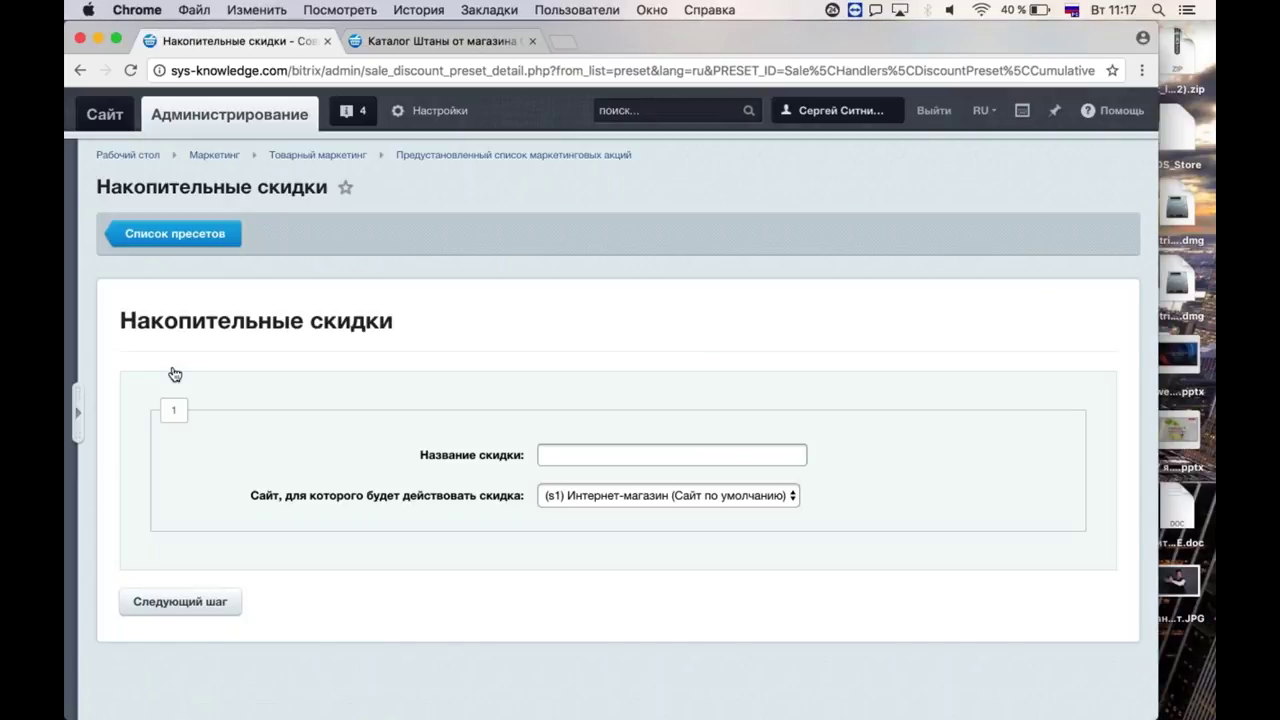
{"action": "left_click", "coordinate": [617, 457]}
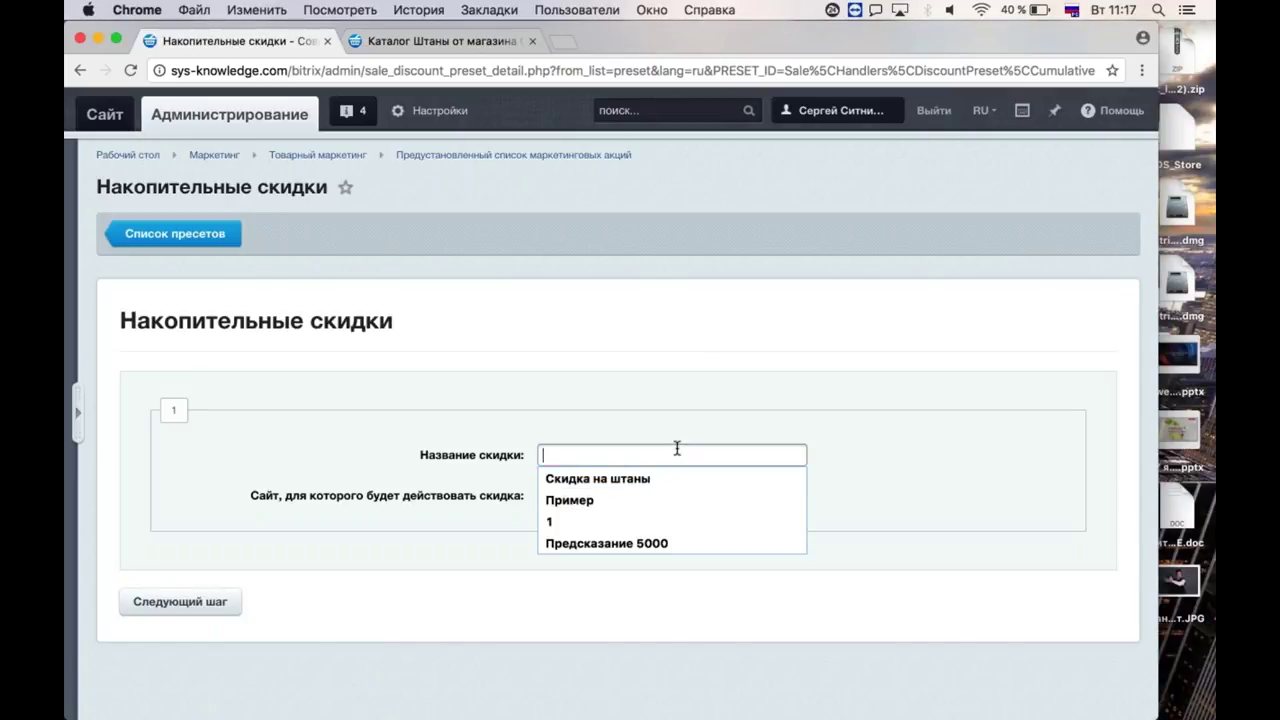
{"action": "type", "text": "На"}
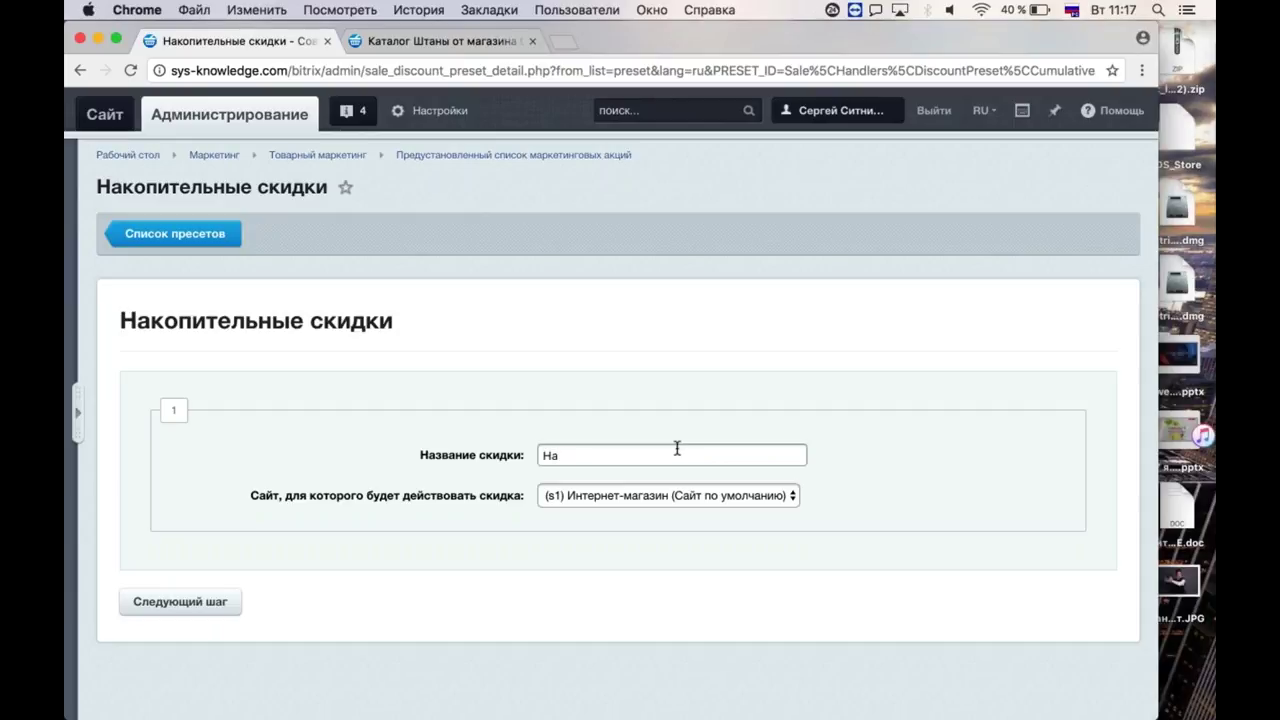
{"action": "type", "text": "копительная про"}
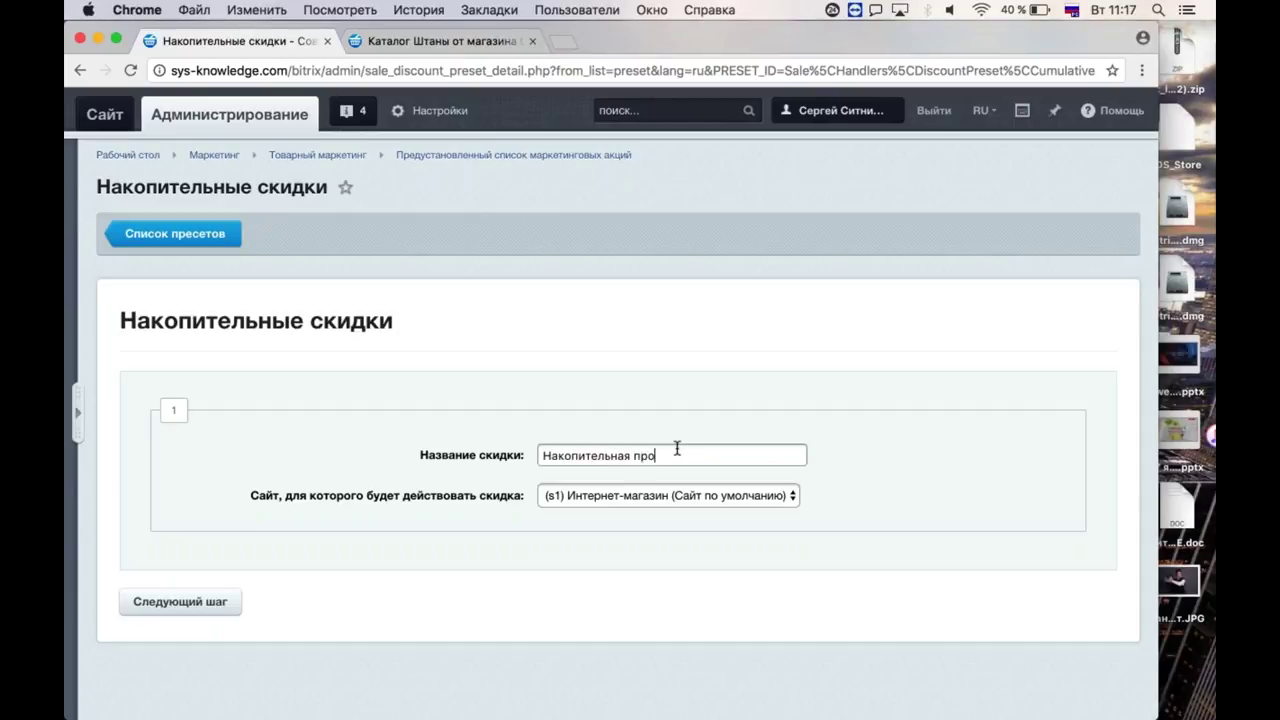
{"action": "type", "text": "грамма"}
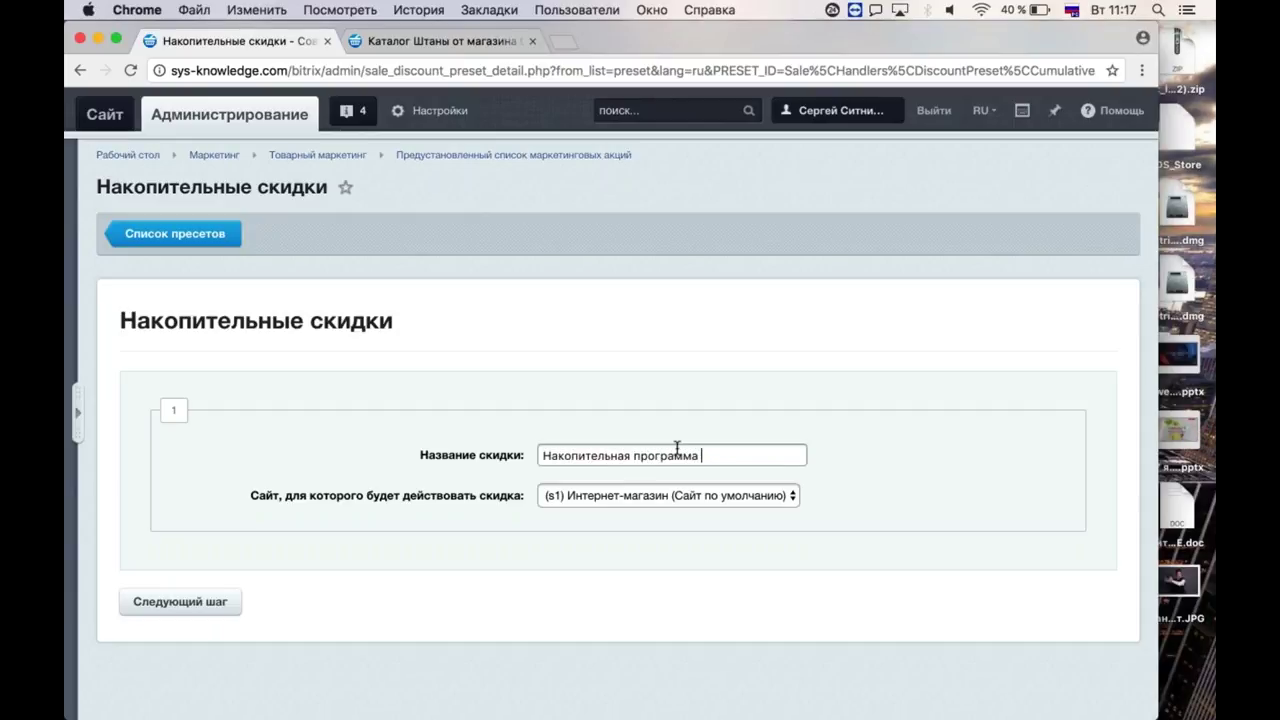
{"action": "type", "text": " 2"}
{"action": "left_click", "coordinate": [180, 602]}
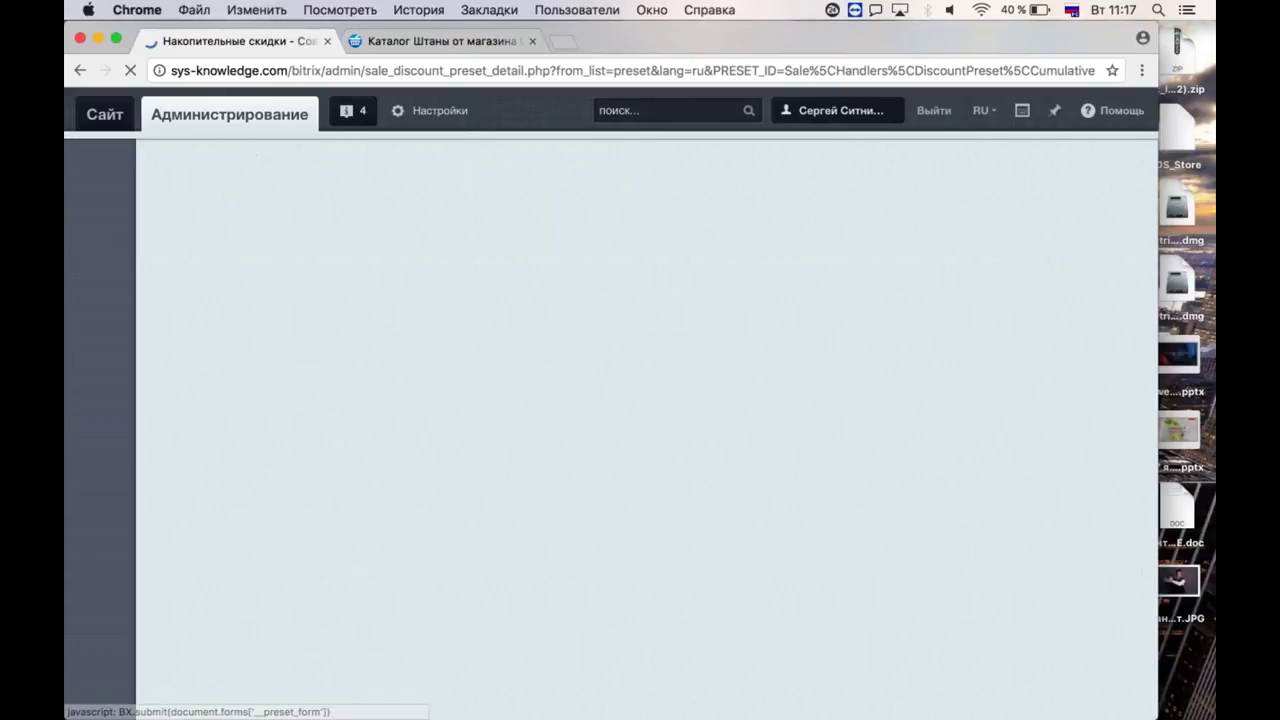
Set the first discount tier to 3 percent for paid orders from 1000 RUB.
{"action": "scroll", "coordinate": [610, 400], "scroll_direction": "down", "scroll_amount": 4}
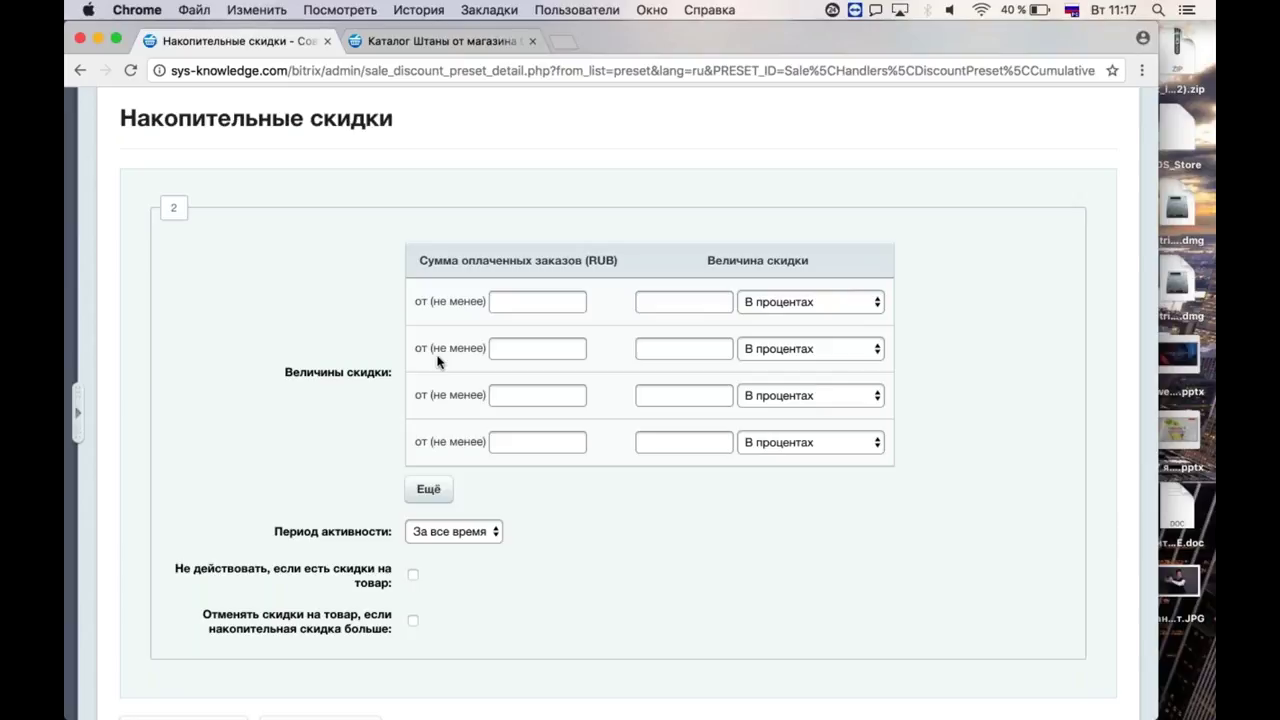
{"action": "left_click", "coordinate": [527, 304]}
{"action": "type", "text": "100"}
{"action": "key", "text": "BackSpace"}
{"action": "key", "text": "BackSpace"}
{"action": "key", "text": "BackSpace"}
{"action": "type", "text": "1000"}
{"action": "type", "text": "3"}
{"action": "key", "text": "Tab"}
{"action": "key", "text": "space"}
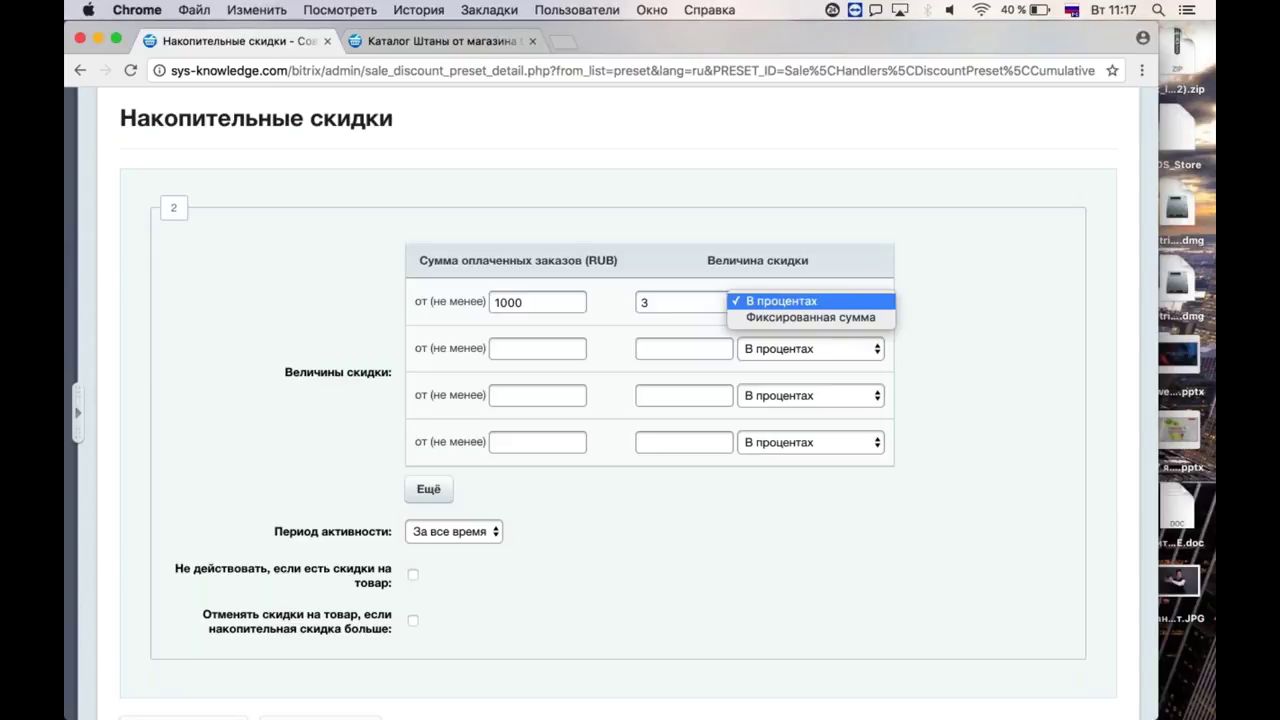
{"action": "left_click", "coordinate": [801, 303]}
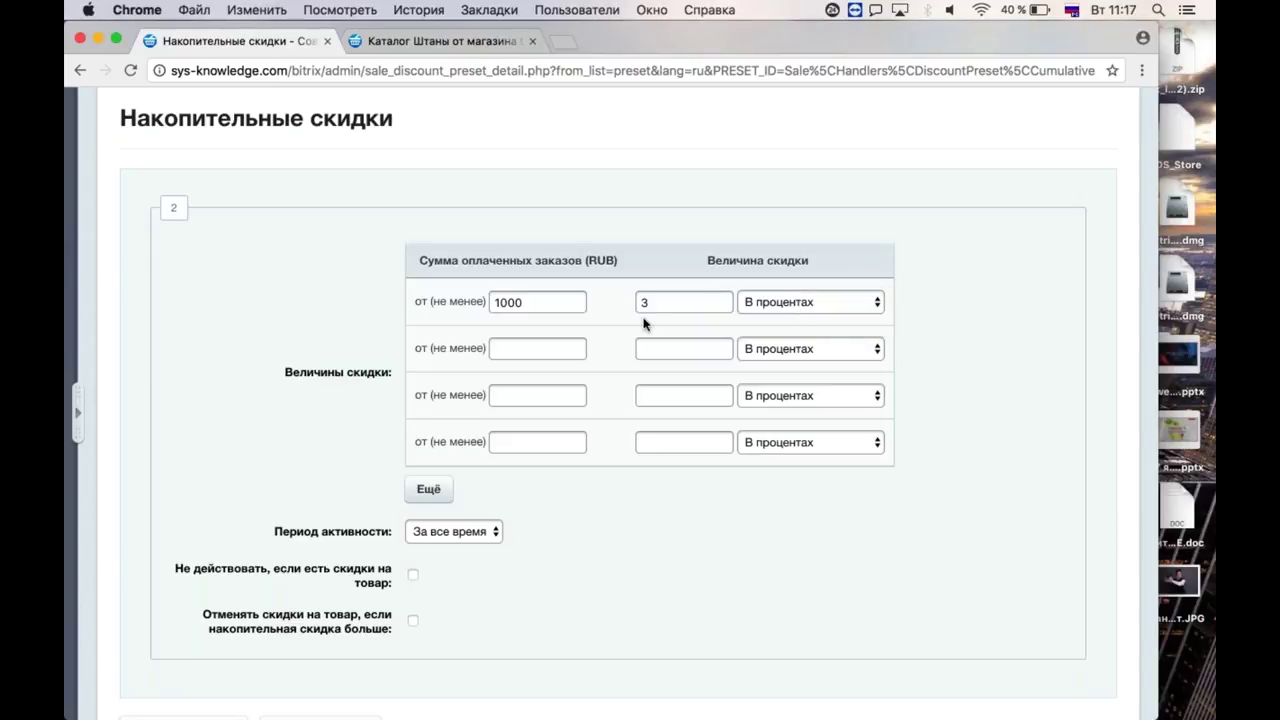
Set the second tier to 5 percent from 5000 RUB and the third to 10 percent from 20000 RUB.
{"action": "key", "text": "Tab"}
{"action": "type", "text": "5000"}
{"action": "key", "text": "Tab"}
{"action": "type", "text": "55"}
{"action": "key", "text": "BackSpace"}
{"action": "type", "text": "20000"}
{"action": "type", "text": "10"}
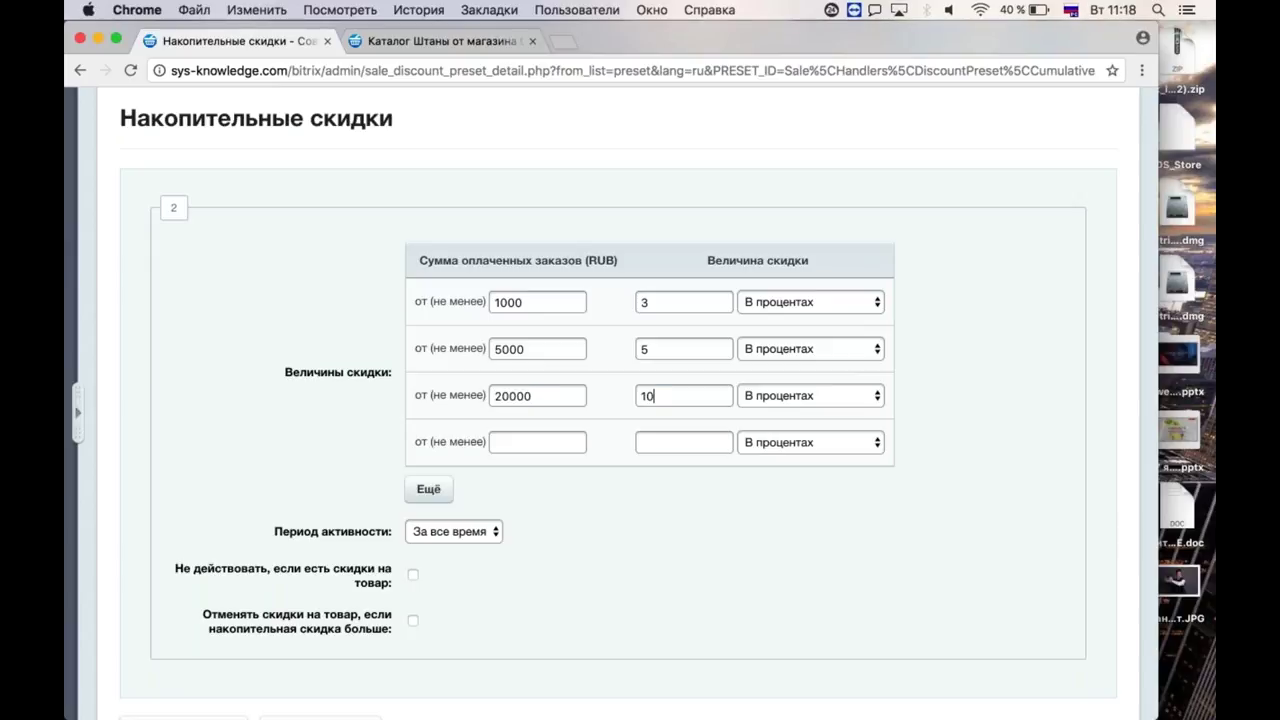
Set the fourth tier to 15 percent from 50000 RUB and add a fifth of 20 percent from 100000 RUB.
{"action": "type", "text": "50000"}
{"action": "left_click", "coordinate": [428, 488]}
{"action": "left_click", "coordinate": [505, 497]}
{"action": "type", "text": "100000"}
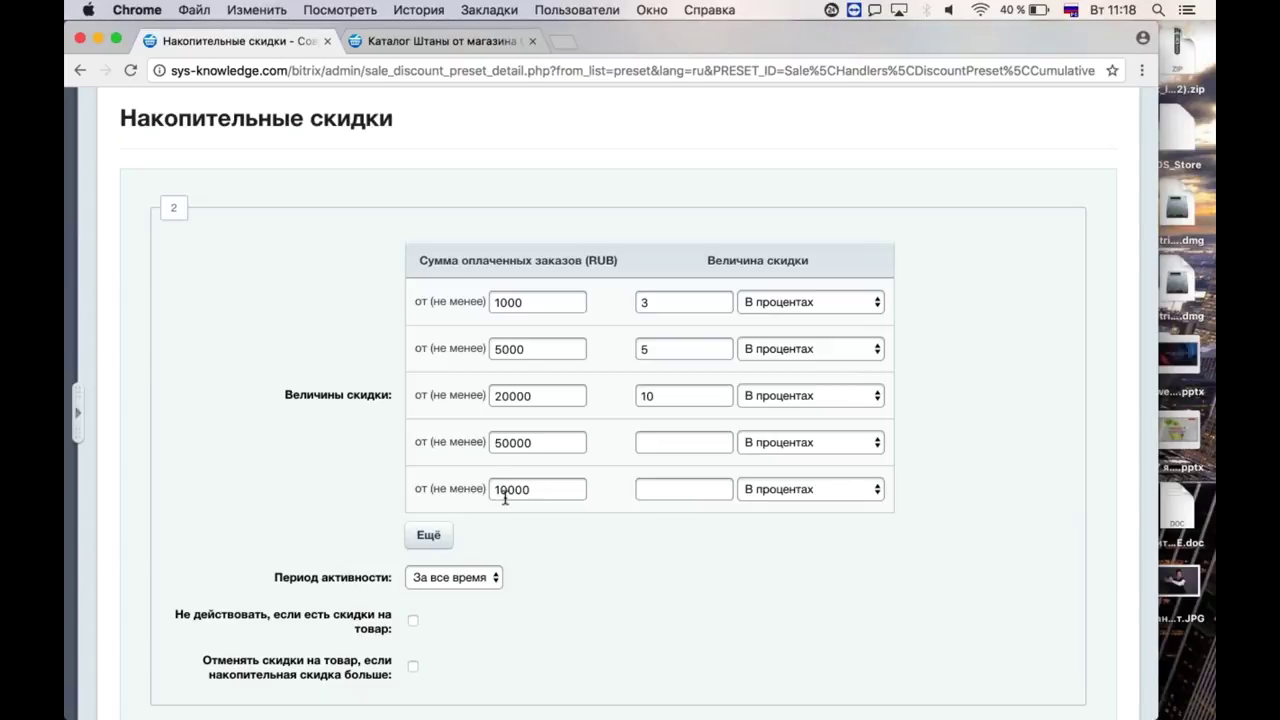
{"action": "type", "text": "15"}
{"action": "left_click", "coordinate": [675, 497]}
{"action": "type", "text": "20"}
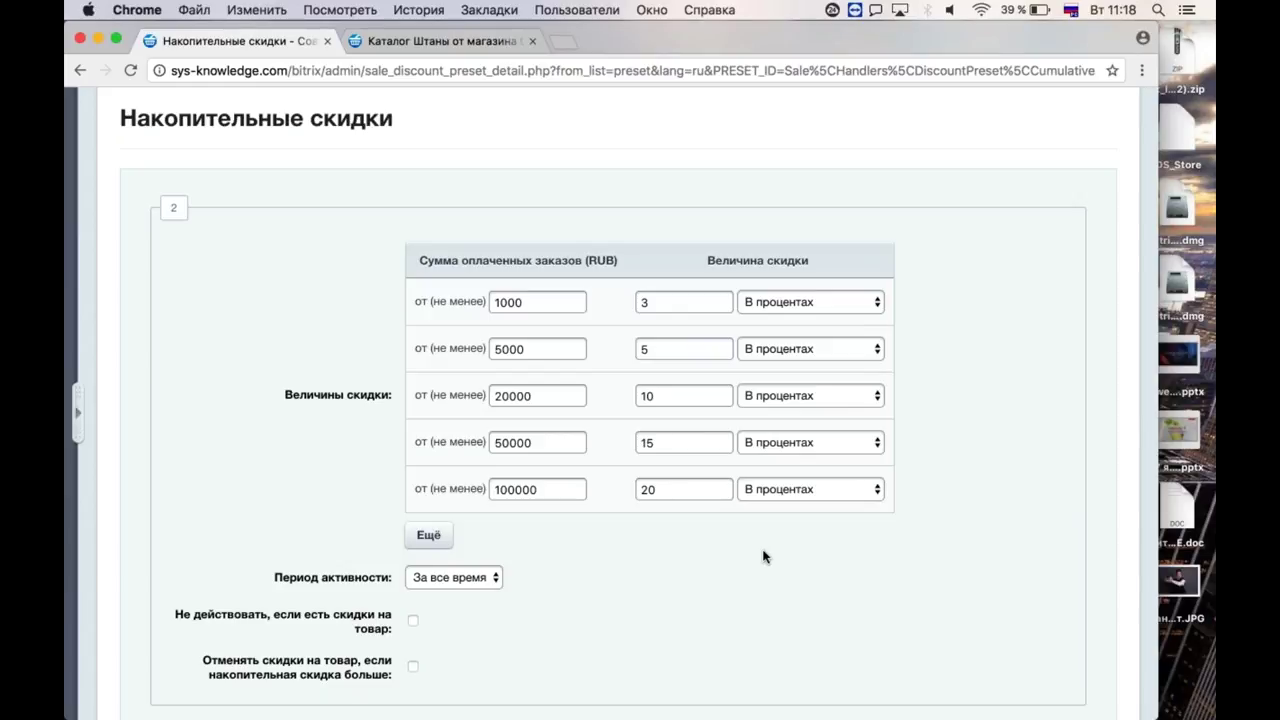
Add a sixth, empty tier row to the discount amounts table.
{"action": "scroll", "coordinate": [763, 556], "scroll_direction": "down", "scroll_amount": 1}
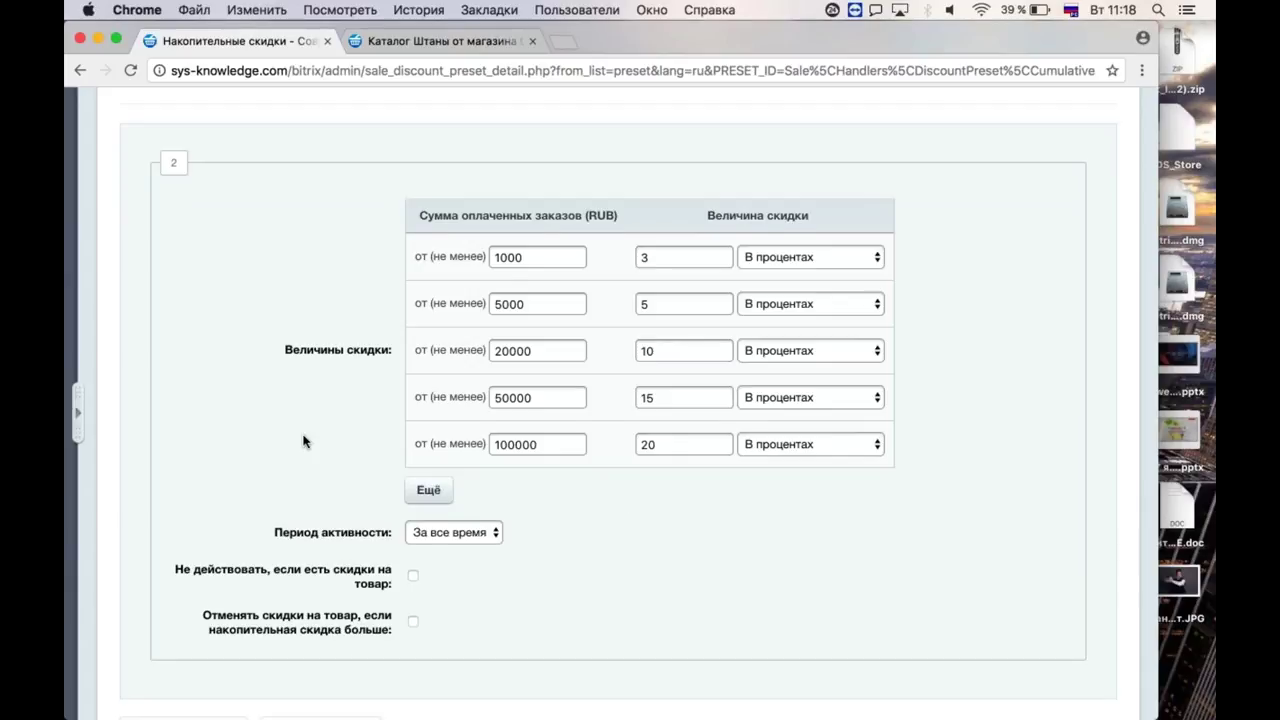
{"action": "scroll", "coordinate": [360, 450], "scroll_direction": "down", "scroll_amount": 1}
{"action": "left_click", "coordinate": [424, 450]}
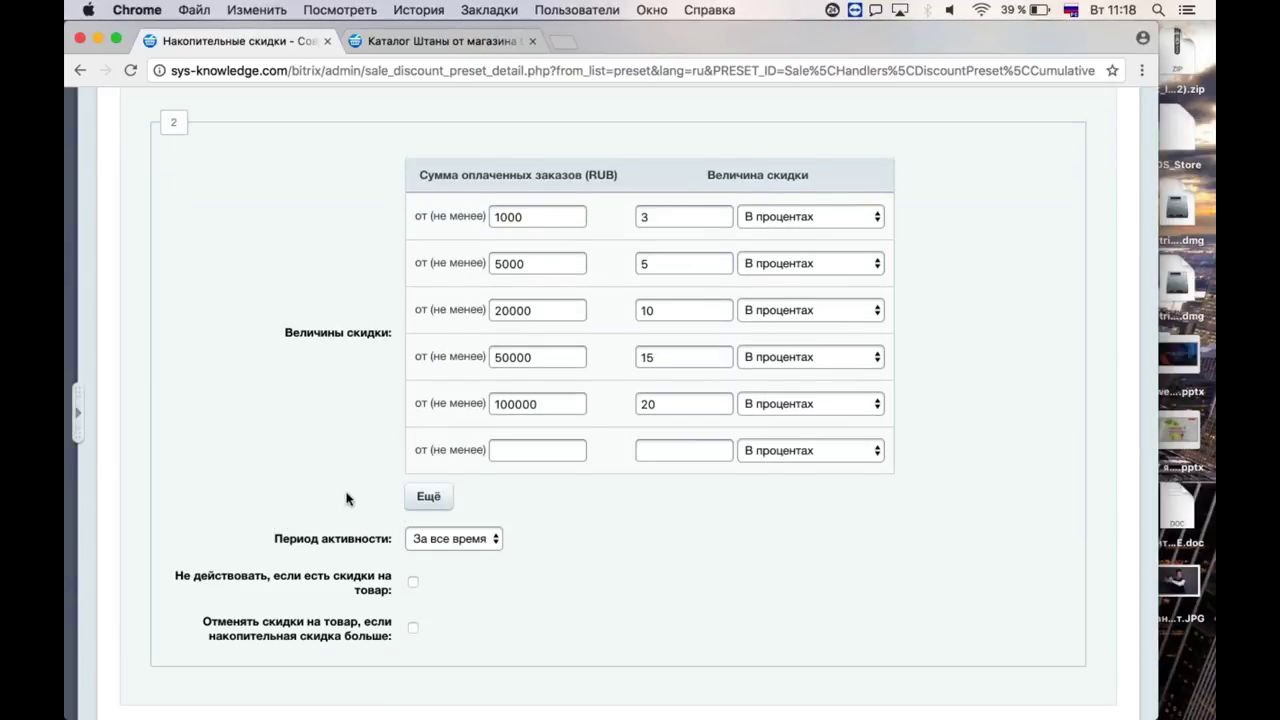
Set the activity period to "За период" starting 24.07.2017 without a time, and continue to the user group settings.
{"action": "scroll", "coordinate": [349, 500], "scroll_direction": "down", "scroll_amount": 1}
{"action": "left_click", "coordinate": [445, 500]}
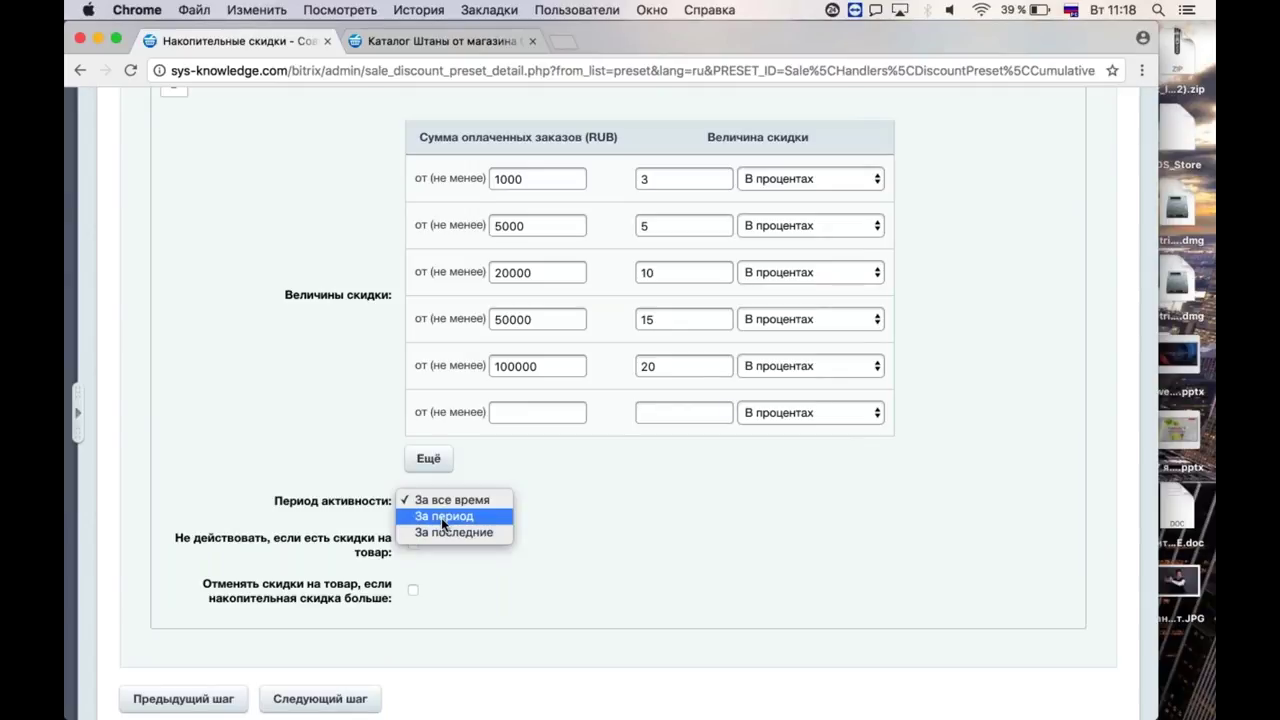
{"action": "key", "text": "Escape"}
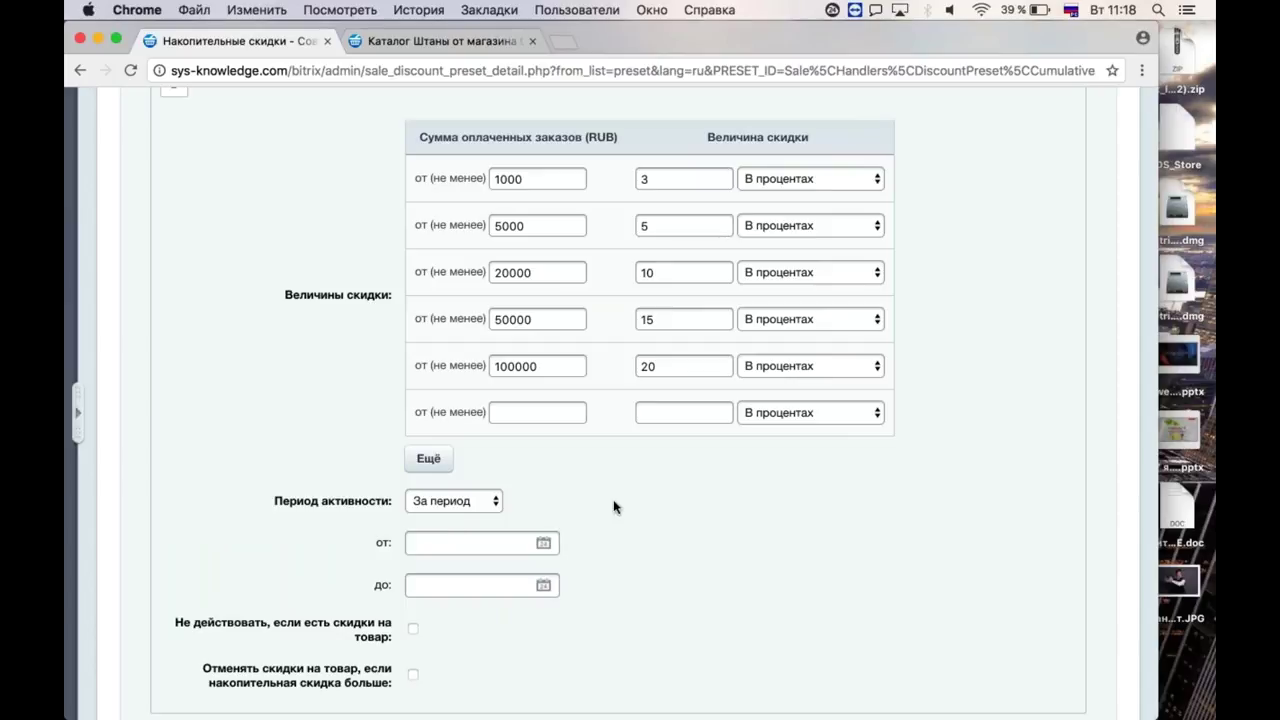
{"action": "scroll", "coordinate": [615, 507], "scroll_direction": "down", "scroll_amount": 2}
{"action": "left_click", "coordinate": [543, 497]}
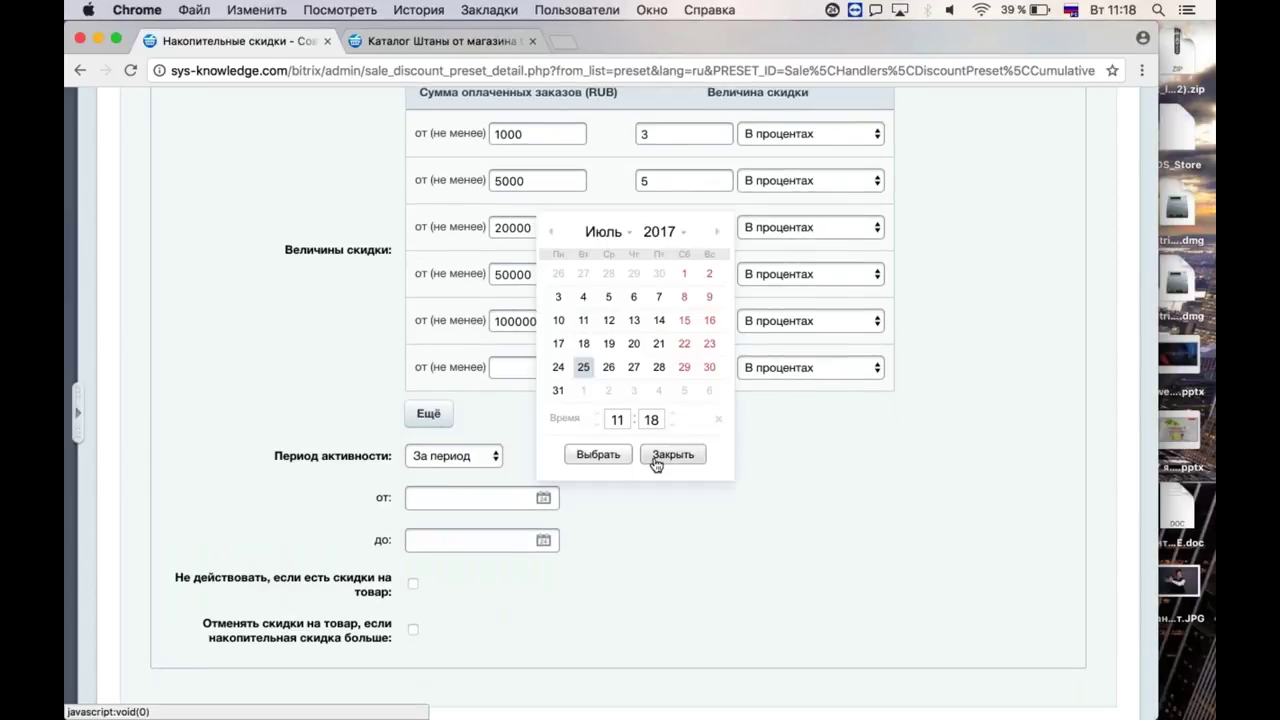
{"action": "left_click", "coordinate": [558, 367]}
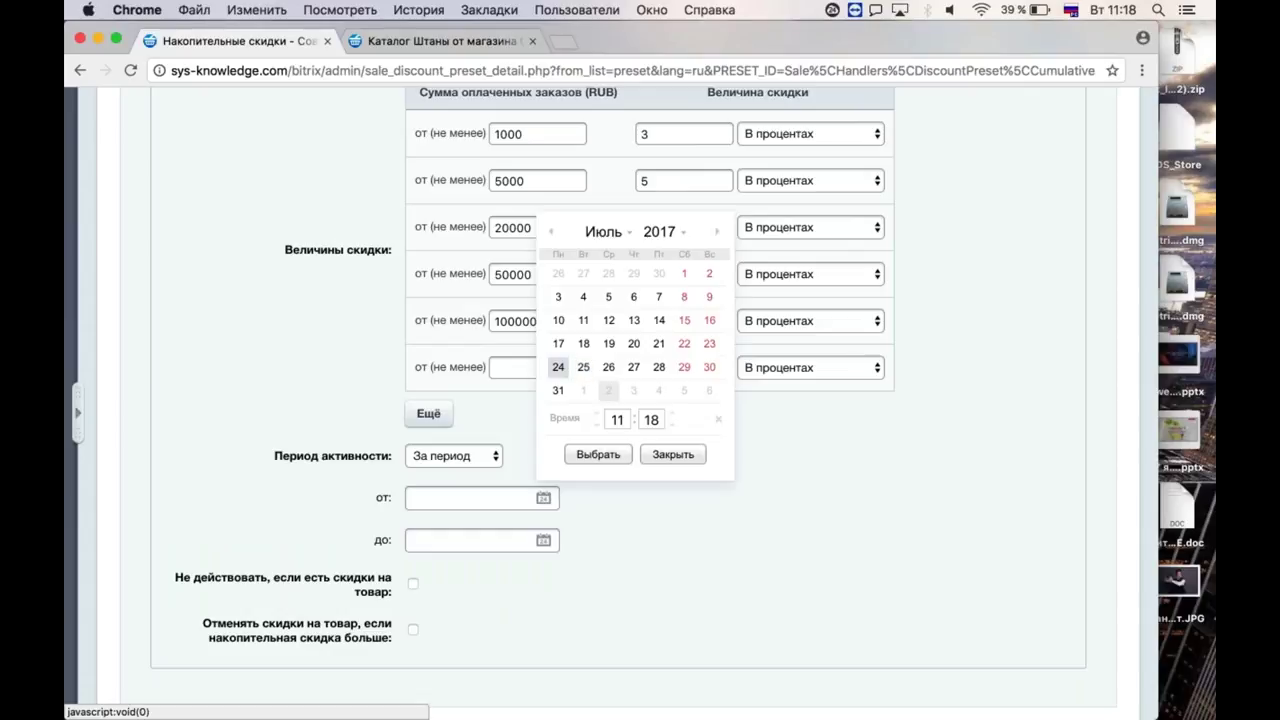
{"action": "left_click", "coordinate": [720, 420]}
{"action": "left_click", "coordinate": [598, 454]}
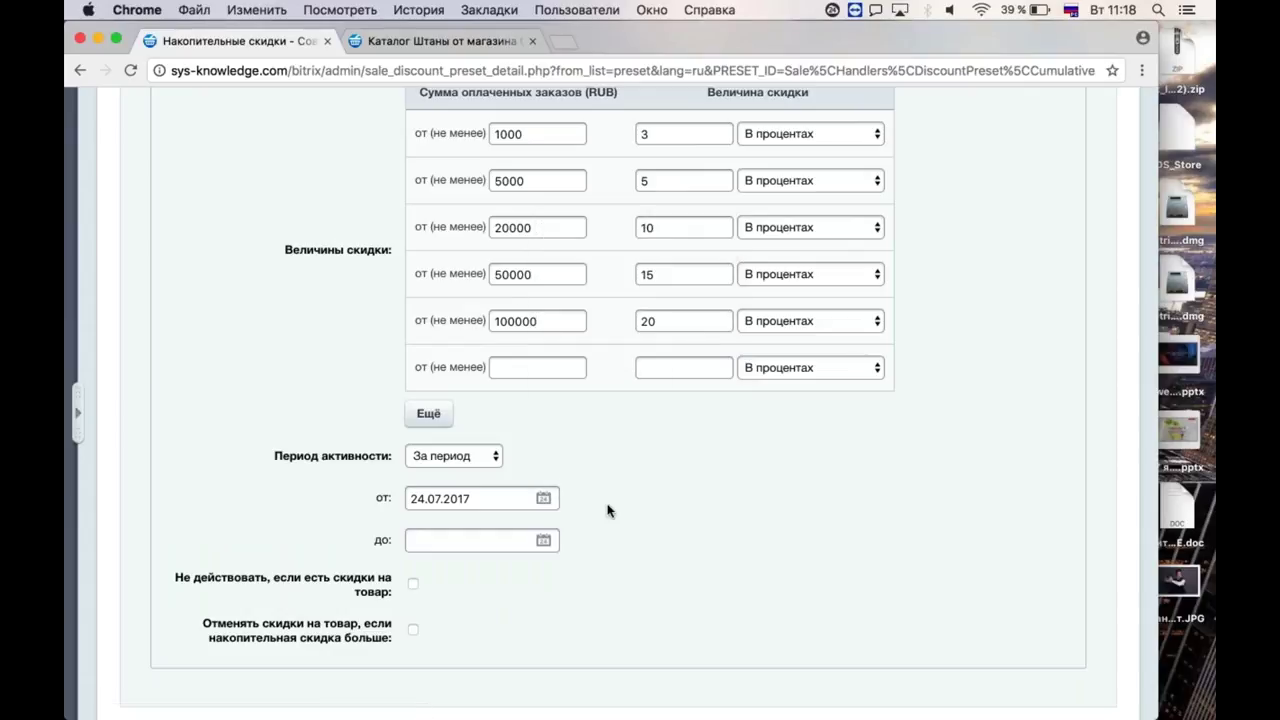
{"action": "scroll", "coordinate": [607, 510], "scroll_direction": "down", "scroll_amount": 2}
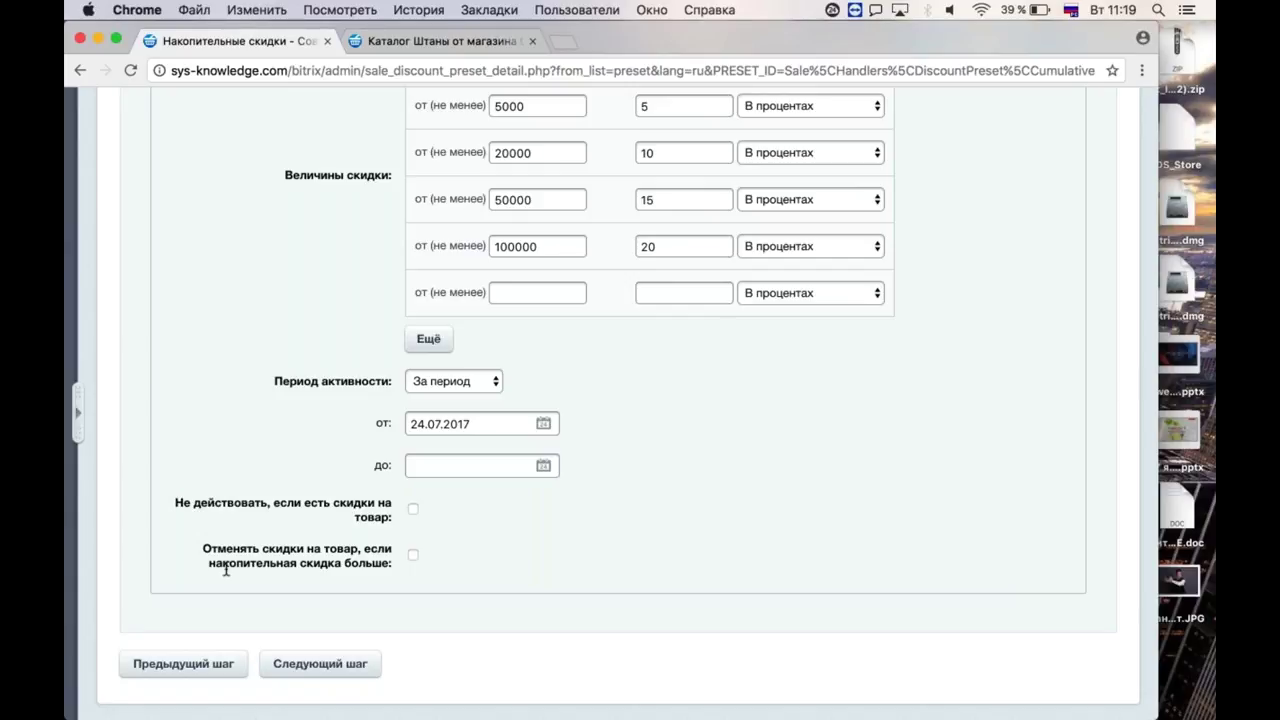
{"action": "scroll", "coordinate": [226, 570], "scroll_direction": "up", "scroll_amount": 2}
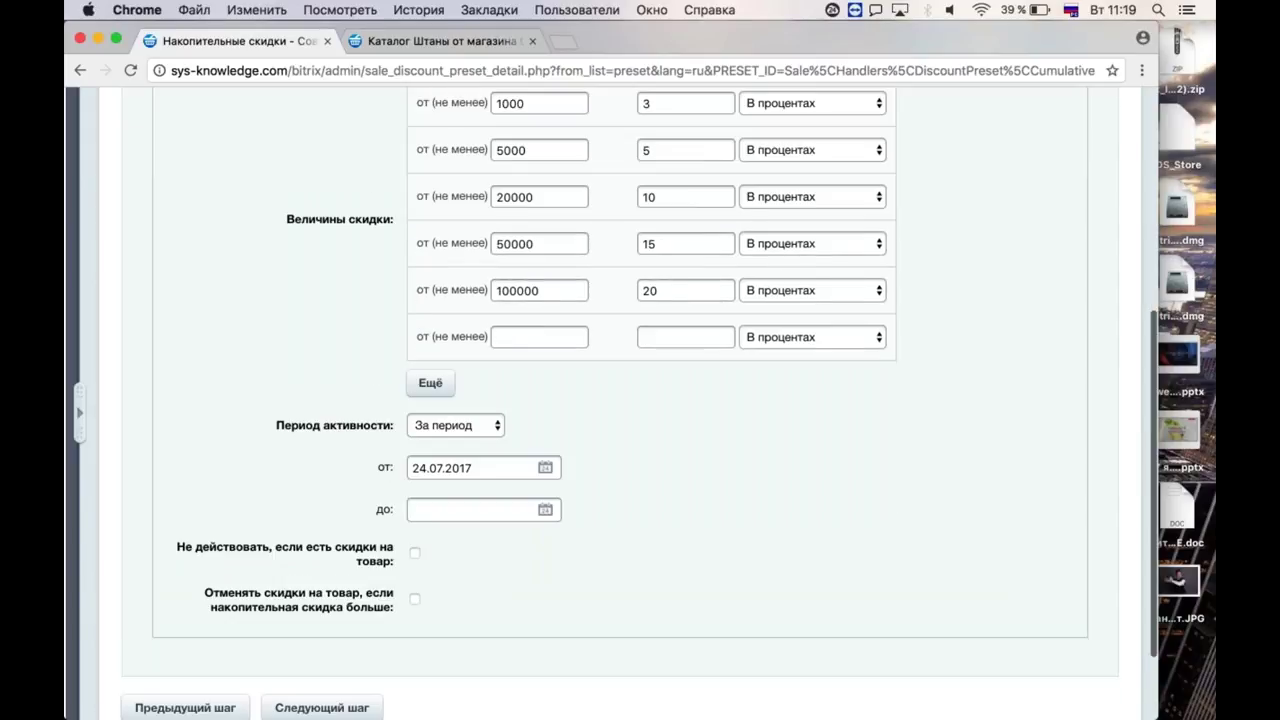
{"action": "scroll", "coordinate": [320, 560], "scroll_direction": "down", "scroll_amount": 2}
{"action": "left_click", "coordinate": [322, 597]}
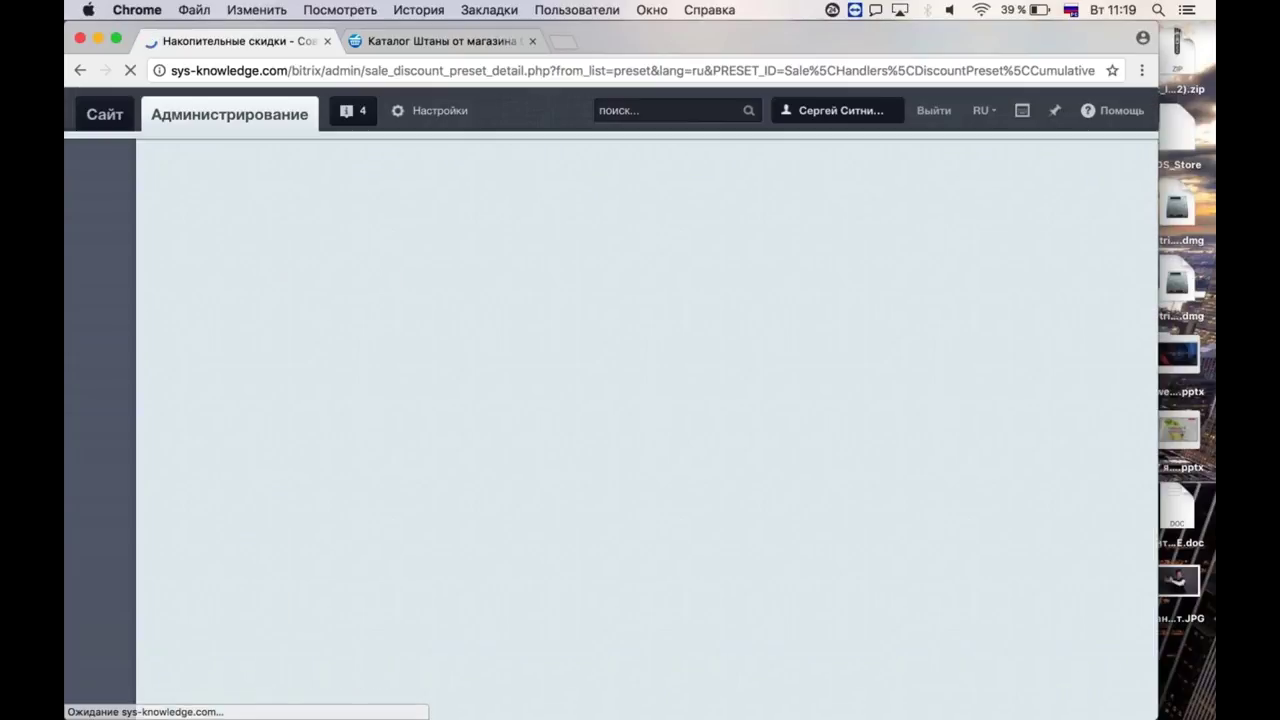
Apply the cumulative discount to all user groups, from "Администраторы" to "Контент-редакторы".
{"action": "scroll", "coordinate": [441, 487], "scroll_direction": "down", "scroll_amount": 3}
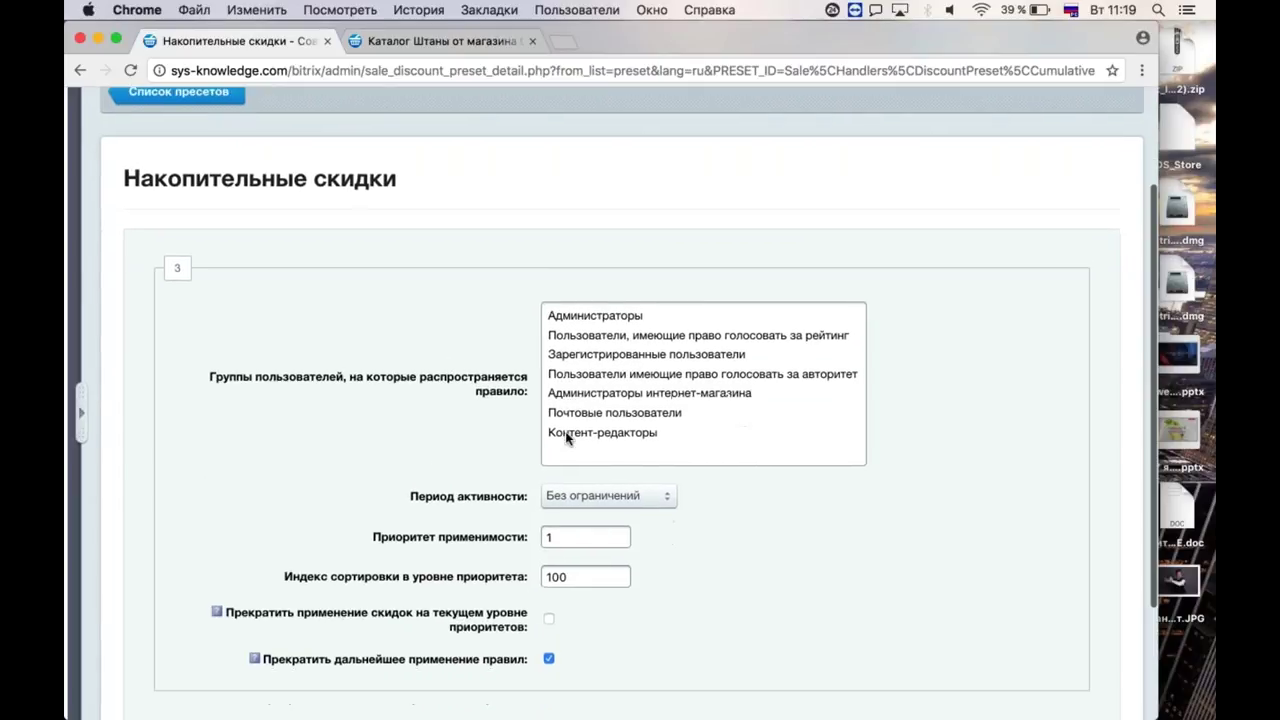
{"action": "left_click", "coordinate": [657, 292]}
{"action": "left_click", "coordinate": [621, 421], "text": "shift"}
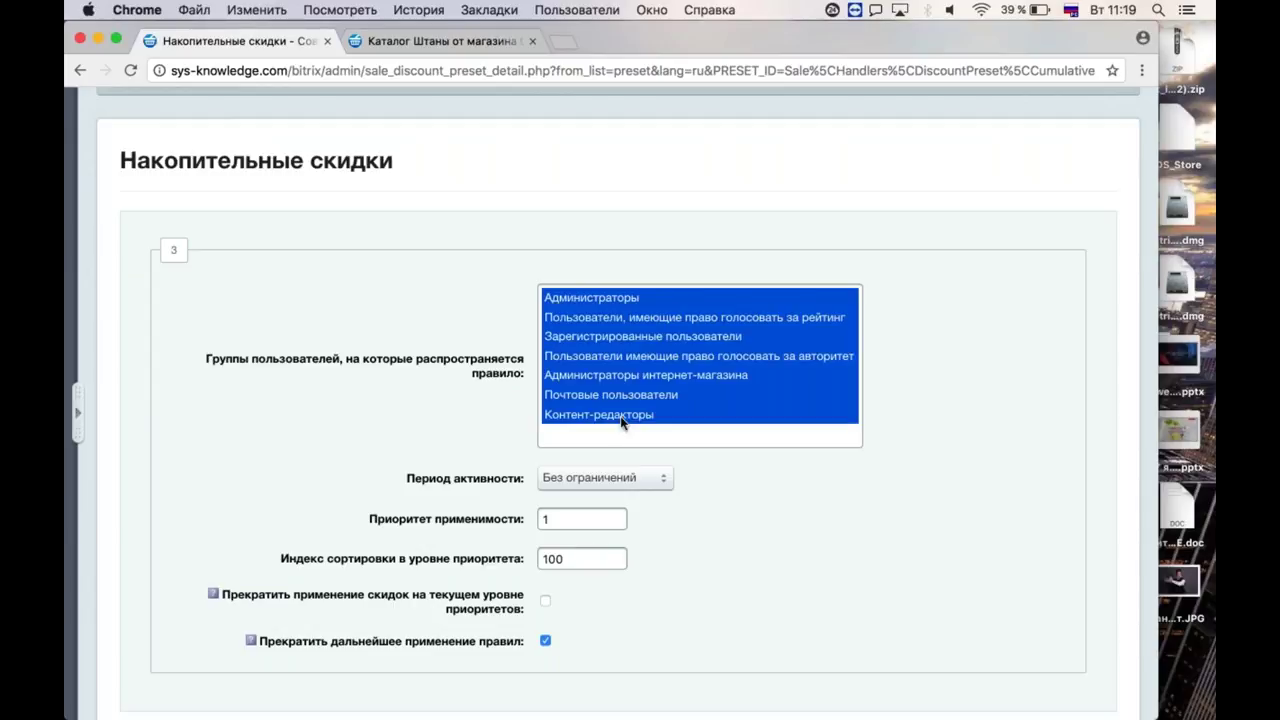
{"action": "scroll", "coordinate": [410, 440], "scroll_direction": "down", "scroll_amount": 3}
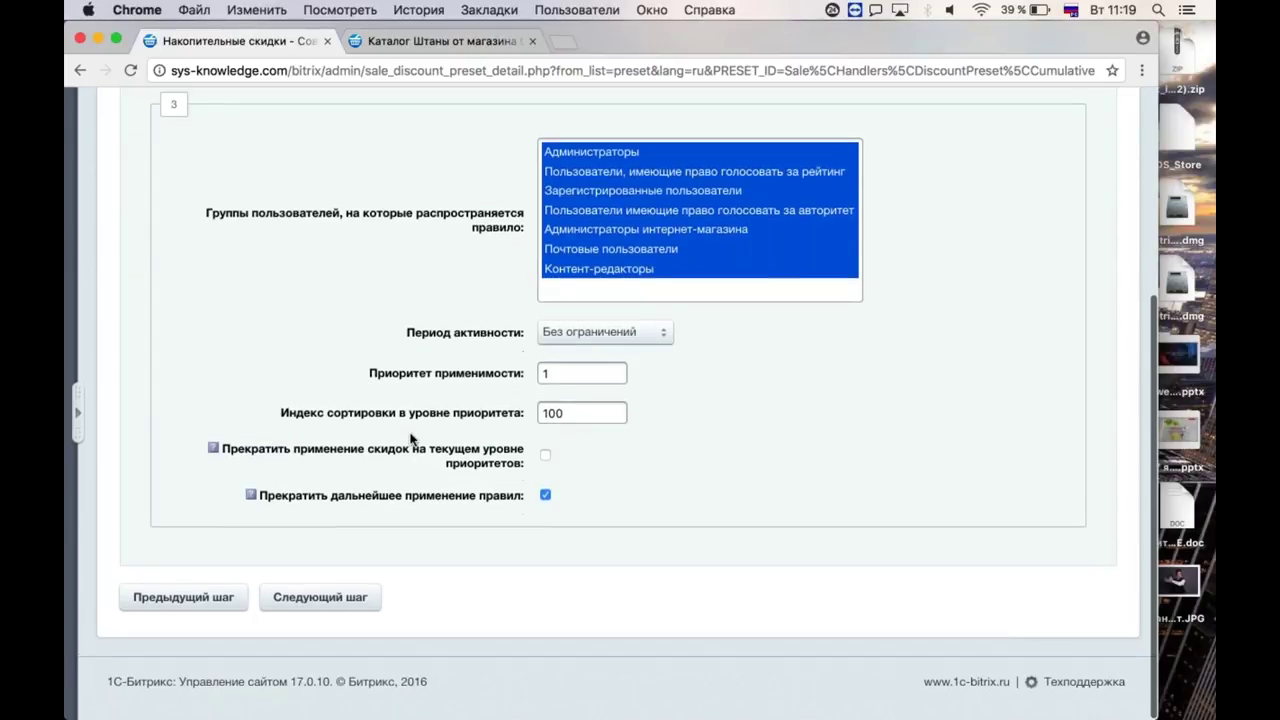
{"action": "scroll", "coordinate": [410, 440], "scroll_direction": "down", "scroll_amount": 2}
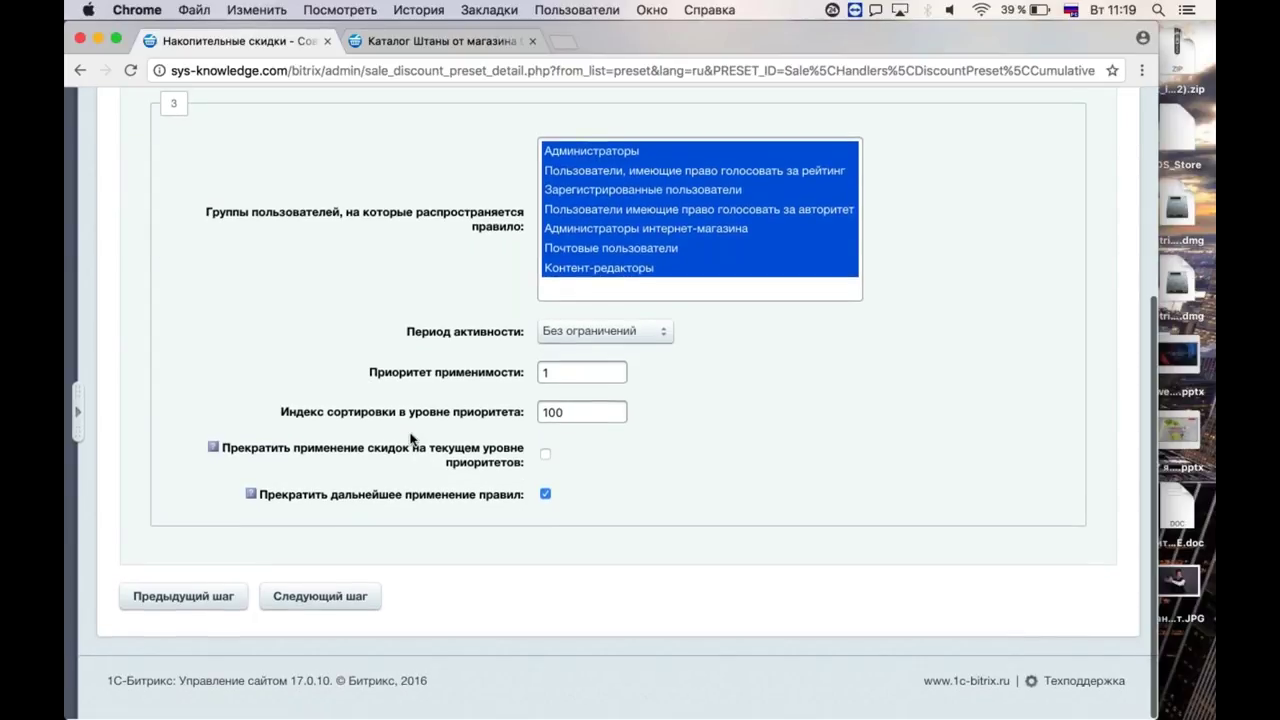
Turn off "Прекратить дальнейшее применение правил" for the cumulative discount and save it through the final wizard step.
{"action": "left_click", "coordinate": [545, 494]}
{"action": "left_click", "coordinate": [313, 600]}
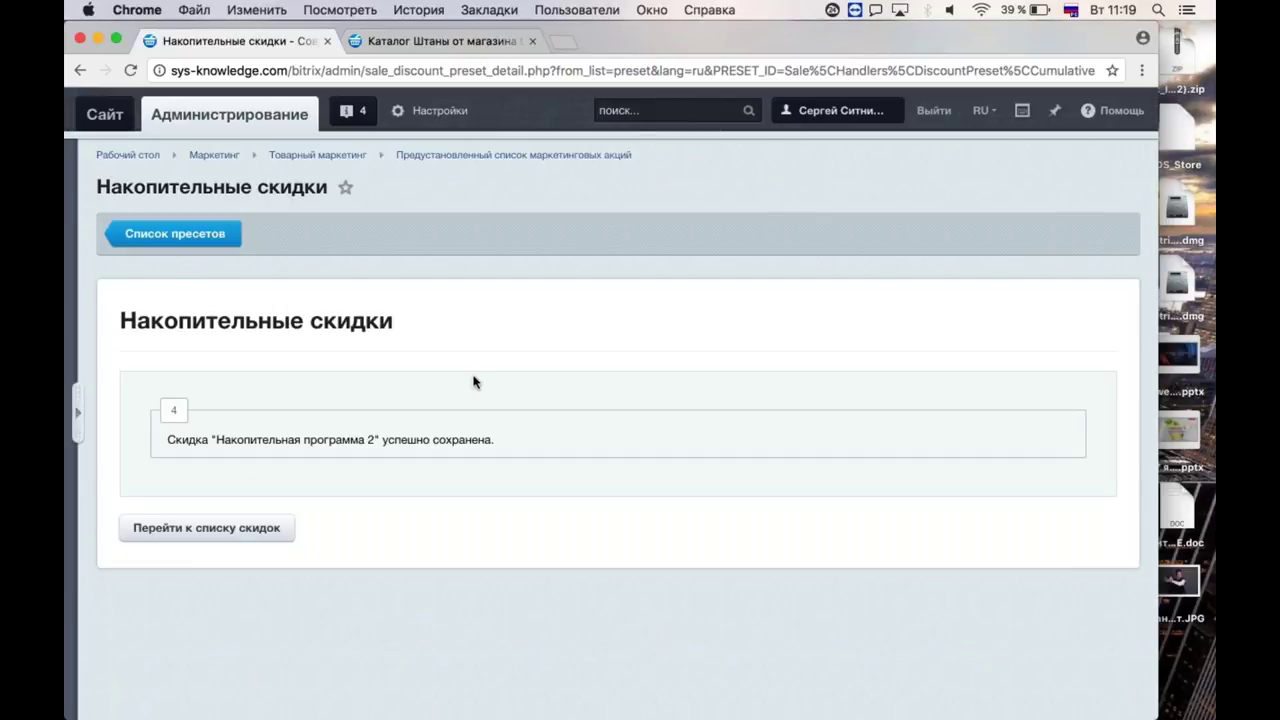
Open the storefront cart and check the discount applied to the dress "Платье Весенняя Легкость".
{"action": "left_click", "coordinate": [440, 41]}
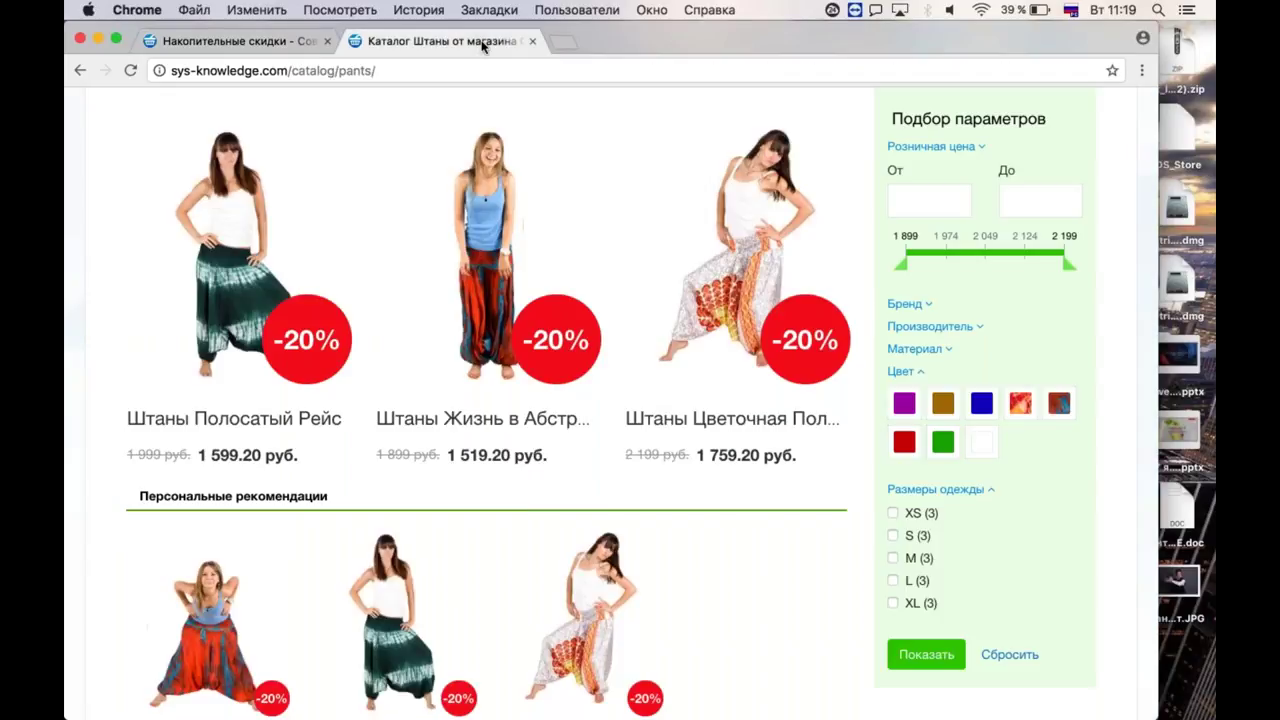
{"action": "scroll", "coordinate": [486, 300], "scroll_direction": "down", "scroll_amount": 3}
{"action": "scroll", "coordinate": [486, 300], "scroll_direction": "up", "scroll_amount": 5}
{"action": "left_click", "coordinate": [913, 177]}
{"action": "scroll", "coordinate": [611, 397], "scroll_direction": "down", "scroll_amount": 1}
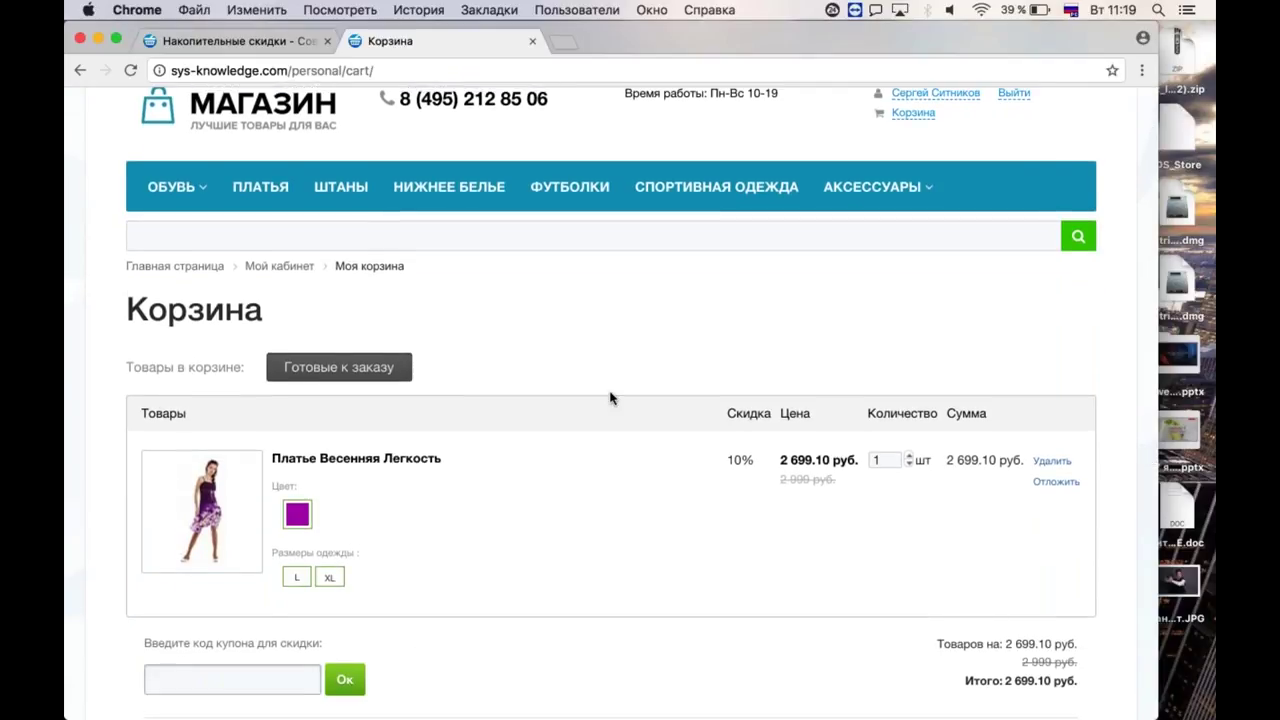
{"action": "scroll", "coordinate": [611, 397], "scroll_direction": "up", "scroll_amount": 1}
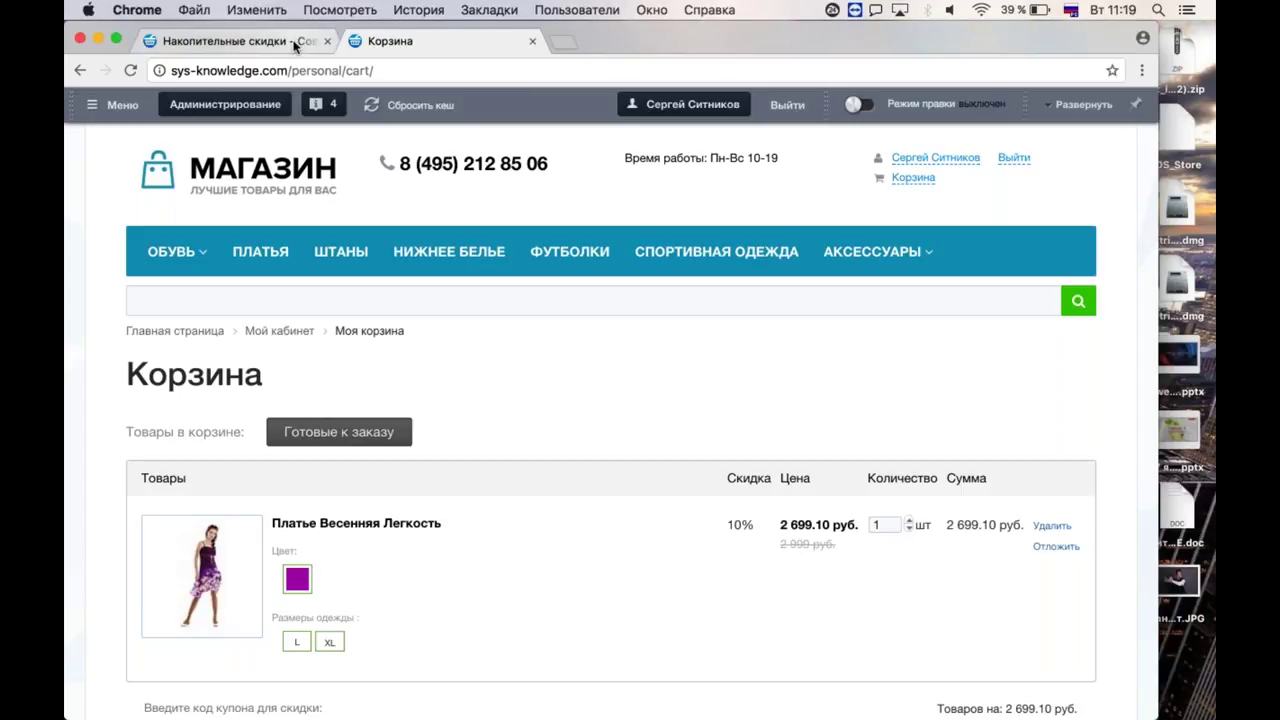
Go from the saved preset to the full list of cart rules and filter it by activity "да".
{"action": "left_click", "coordinate": [230, 41]}
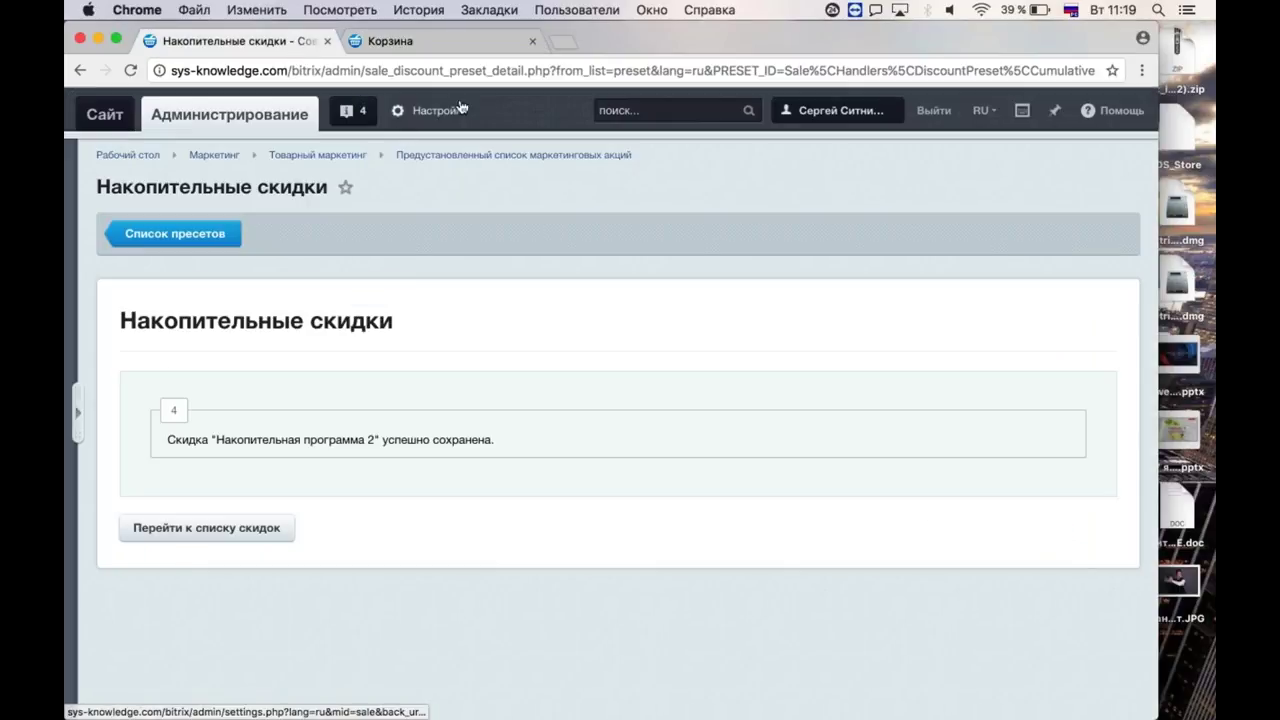
{"action": "left_click", "coordinate": [216, 540]}
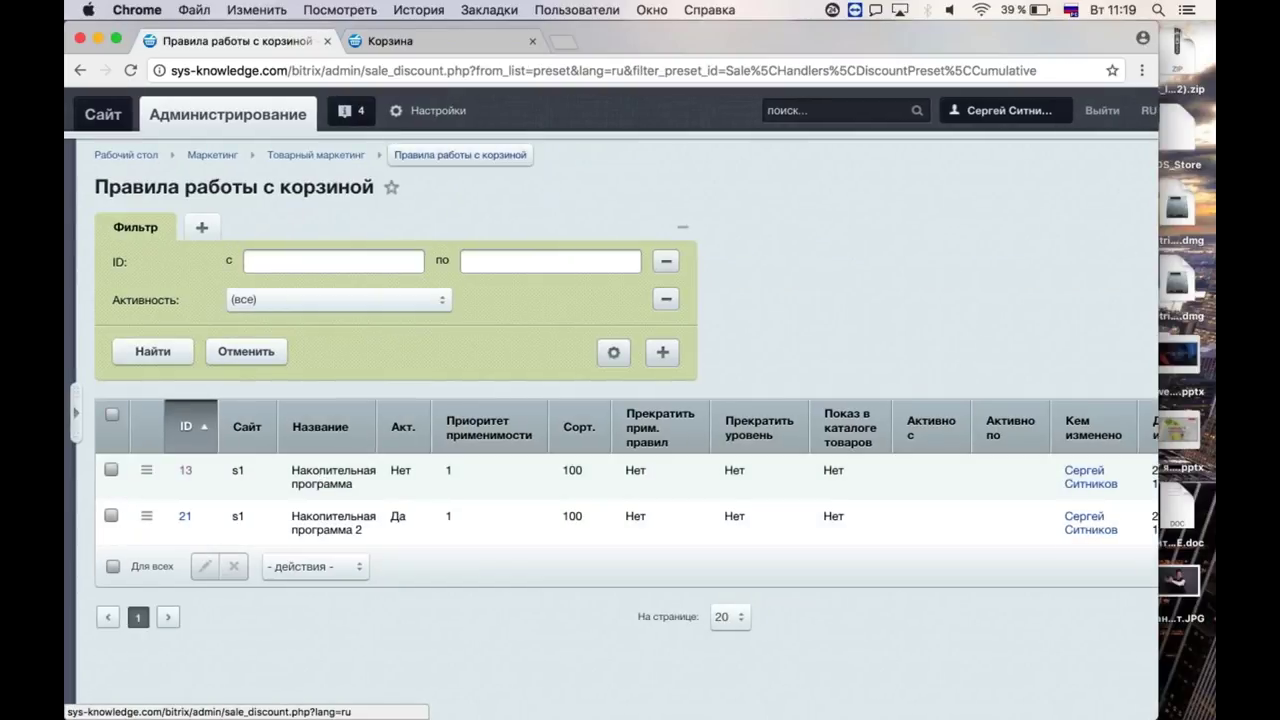
{"action": "left_click", "coordinate": [462, 155]}
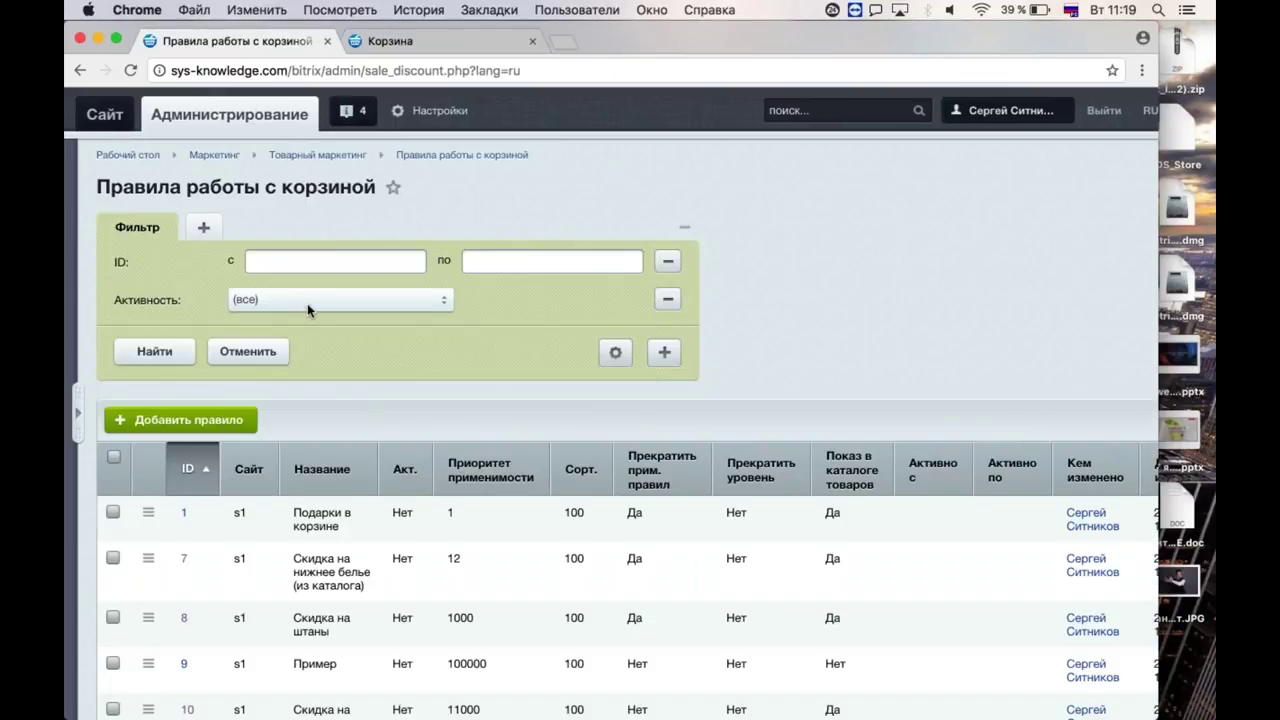
{"action": "left_click", "coordinate": [307, 303]}
{"action": "left_click", "coordinate": [306, 313]}
{"action": "left_click", "coordinate": [154, 351]}
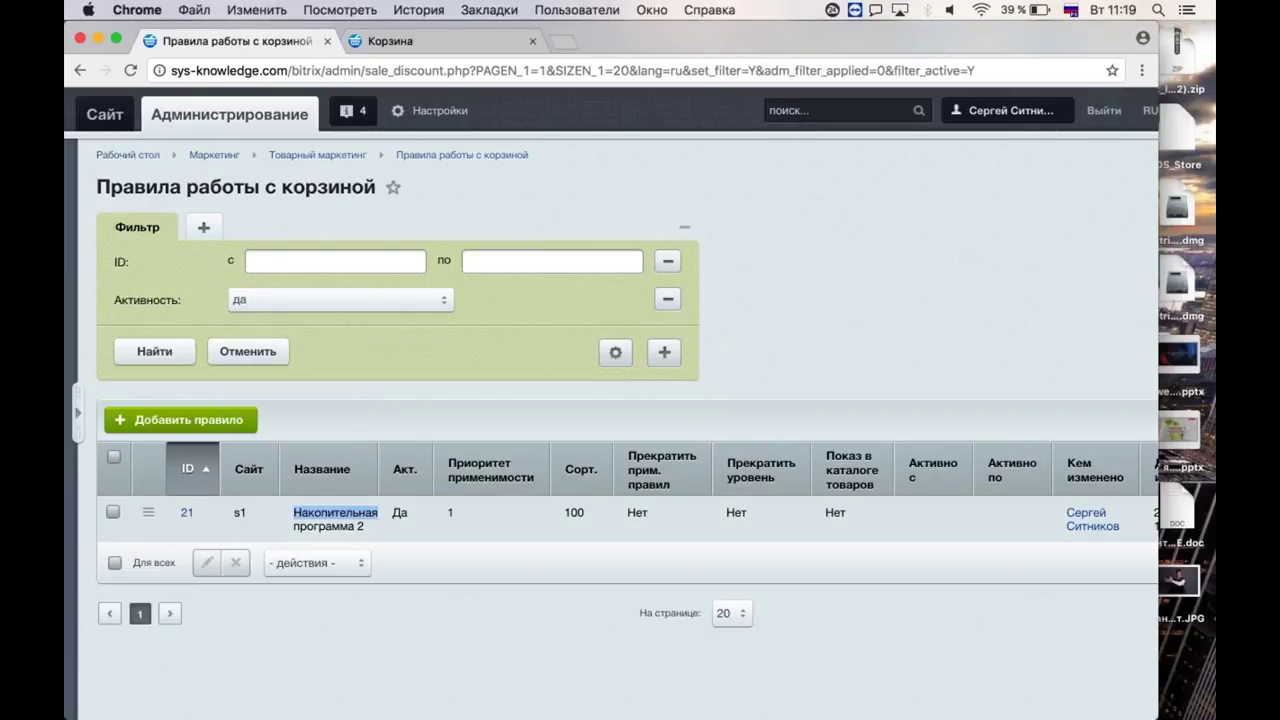
Open the rule "Накопительная программа 2" at its second wizard step and review the discount tiers and activity period.
{"action": "left_click", "coordinate": [330, 512]}
{"action": "left_click", "coordinate": [240, 601]}
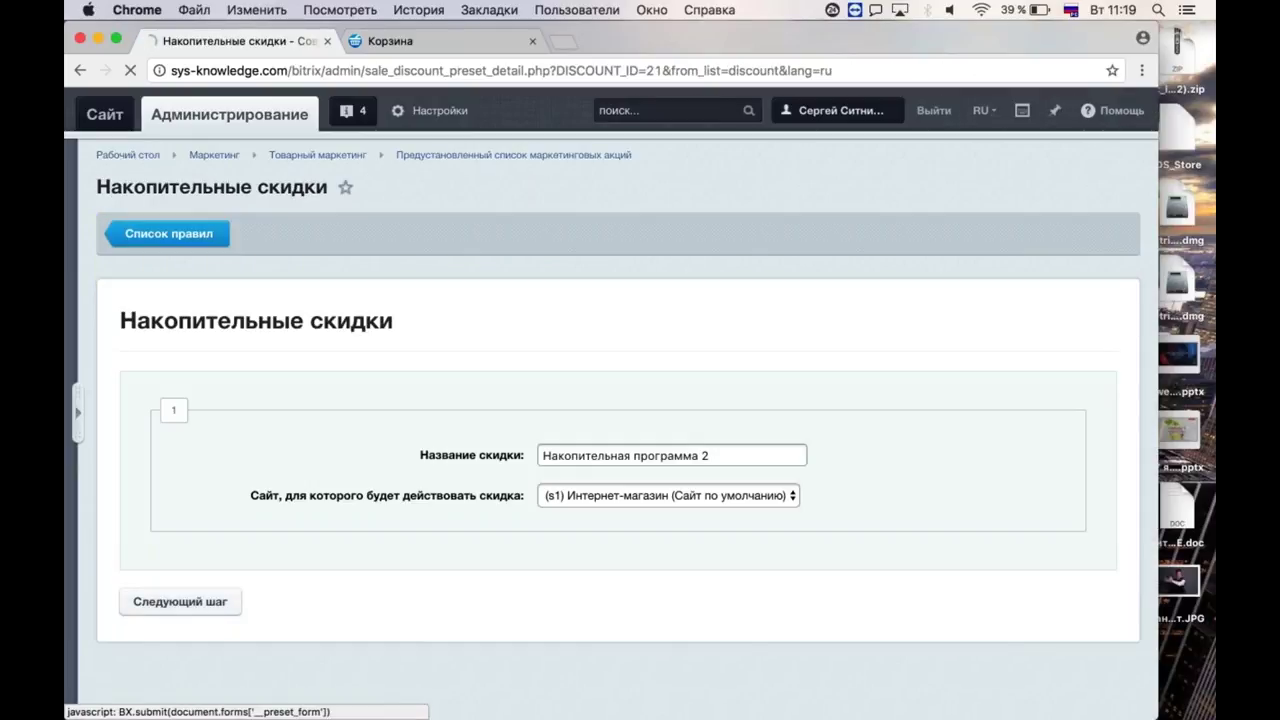
{"action": "scroll", "coordinate": [414, 549], "scroll_direction": "down", "scroll_amount": 2}
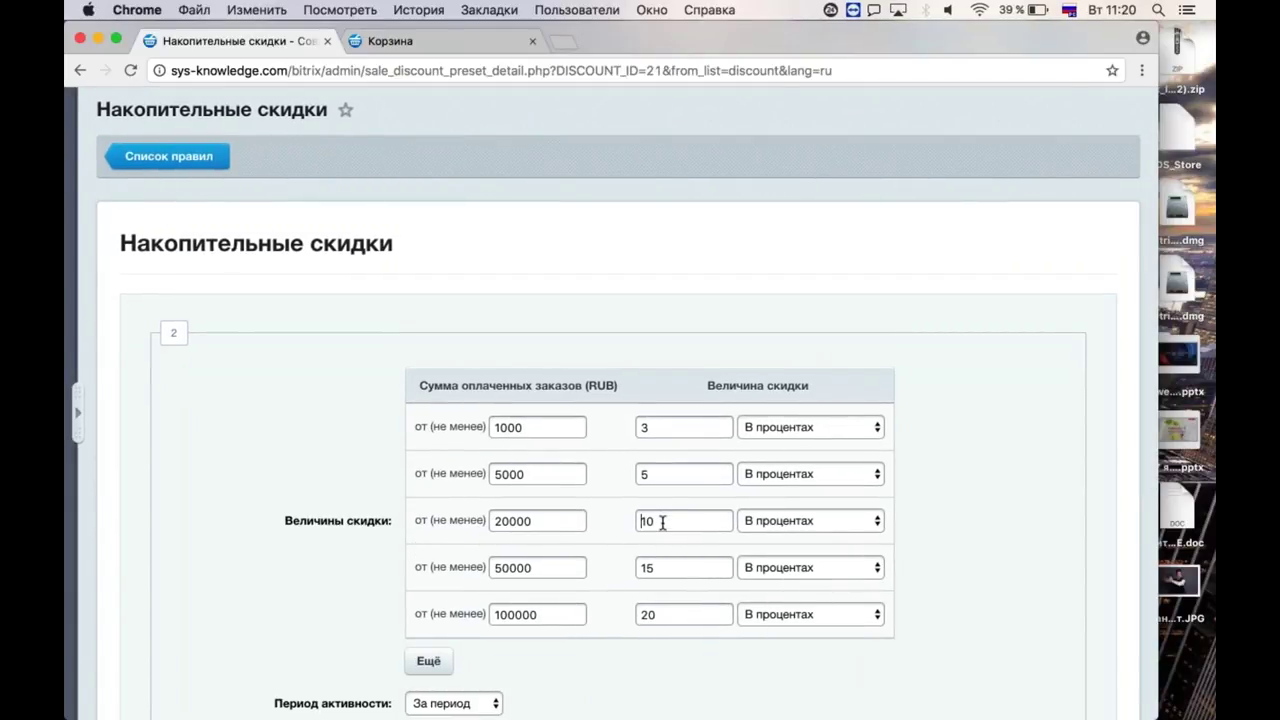
{"action": "left_click", "coordinate": [641, 521]}
{"action": "scroll", "coordinate": [620, 400], "scroll_direction": "down", "scroll_amount": 3}
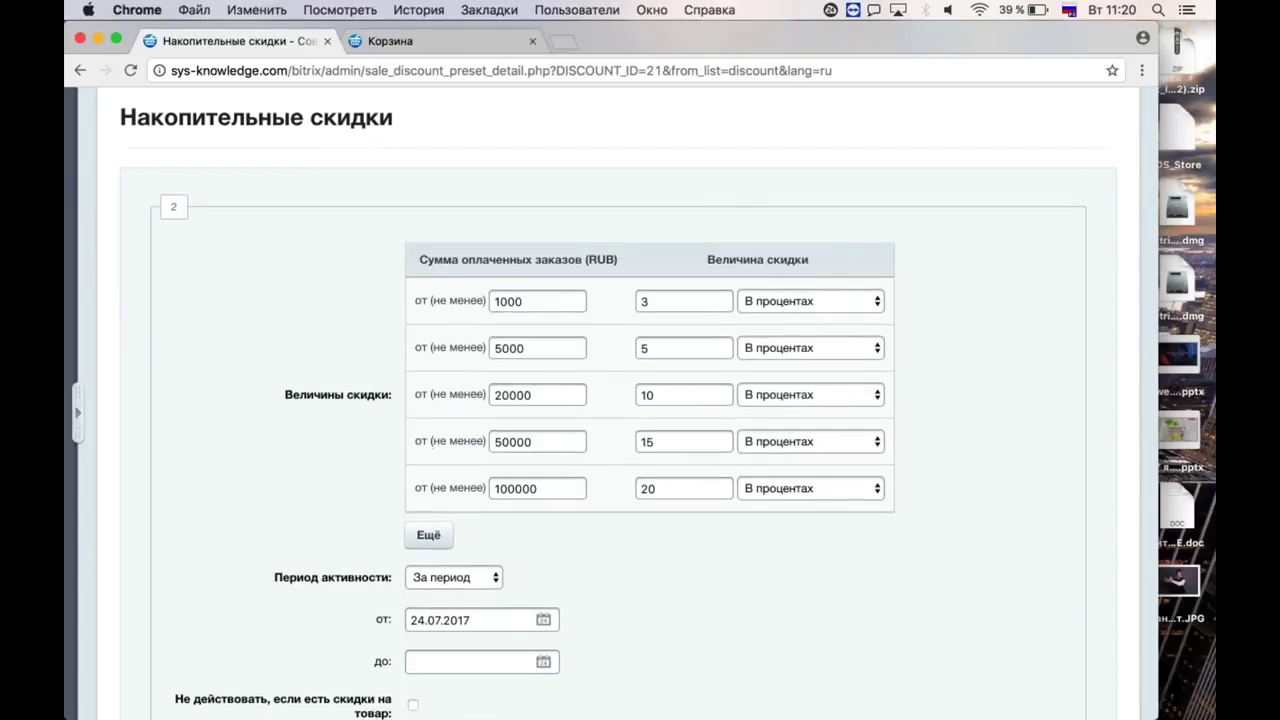
{"action": "left_click", "coordinate": [470, 620]}
{"action": "scroll", "coordinate": [72, 307], "scroll_direction": "up", "scroll_amount": 5}
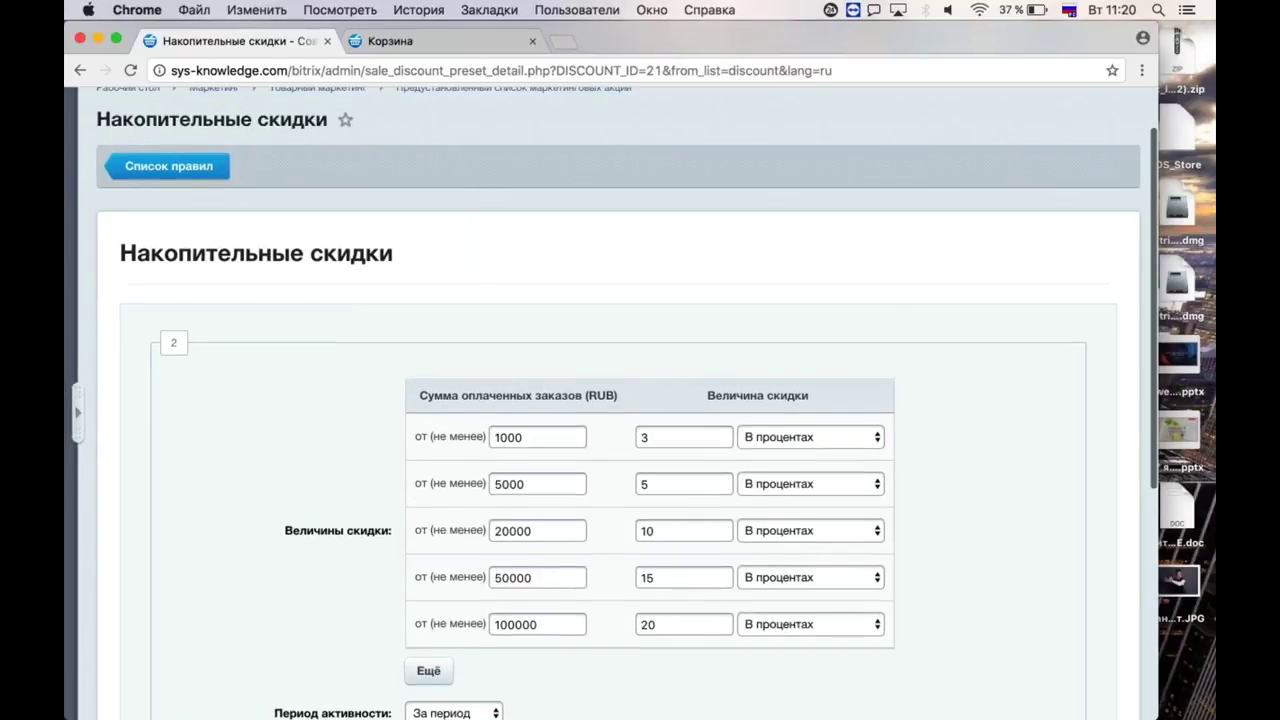
Open the store's payments list and go from it to the "Заказы" list.
{"action": "left_click_drag", "start_coordinate": [86, 150], "coordinate": [85, 240]}
{"action": "left_click", "coordinate": [86, 240]}
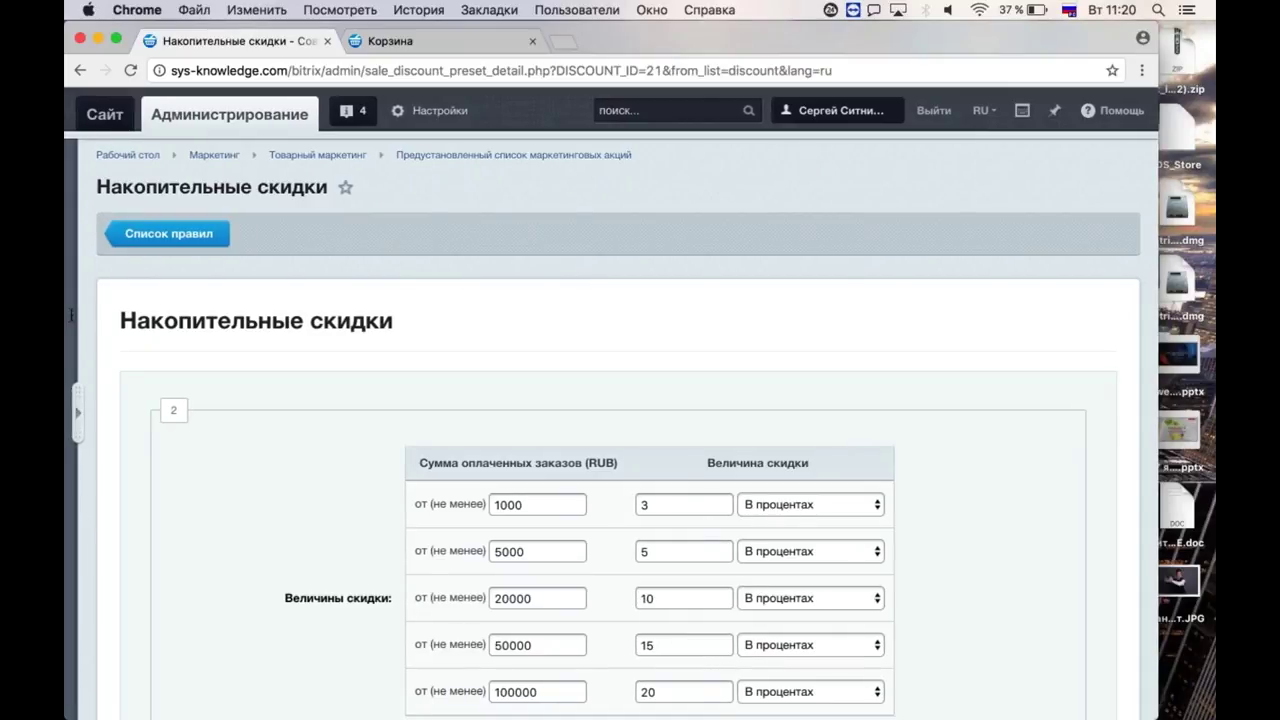
{"action": "left_click_drag", "start_coordinate": [68, 321], "coordinate": [68, 321]}
{"action": "left_click", "coordinate": [174, 155]}
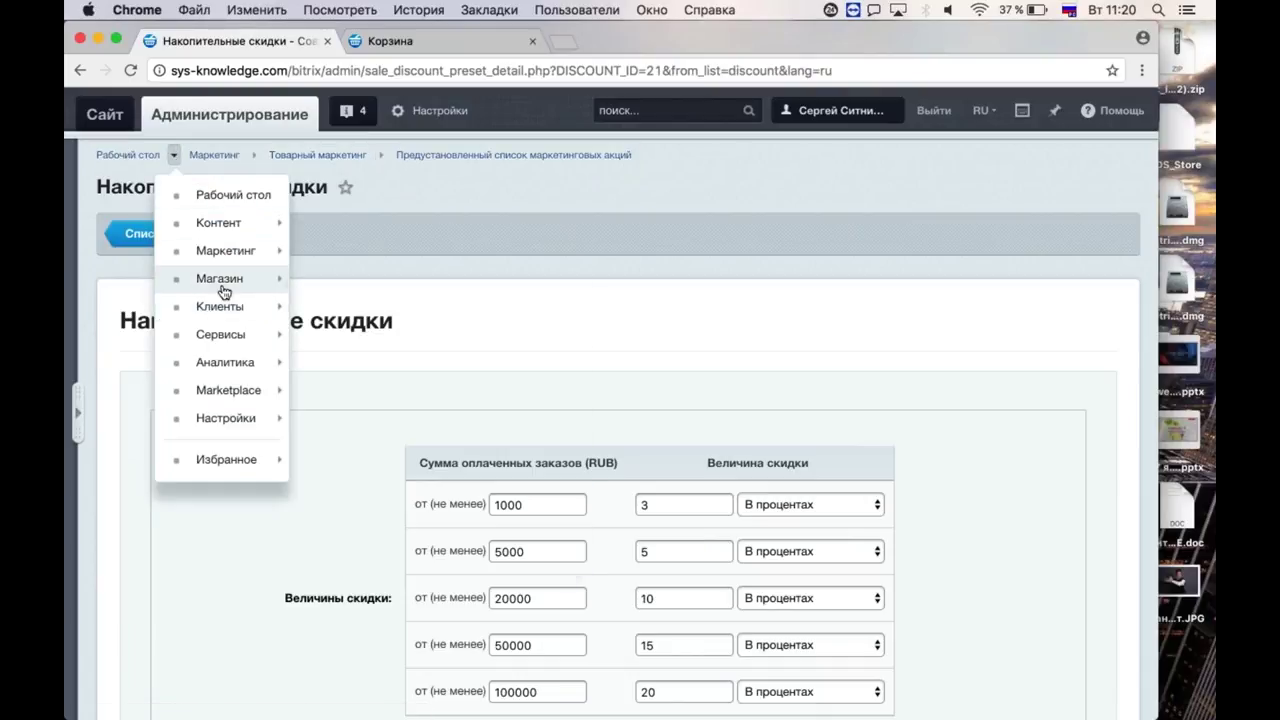
{"action": "mouse_move", "coordinate": [223, 284]}
{"action": "mouse_move", "coordinate": [320, 286]}
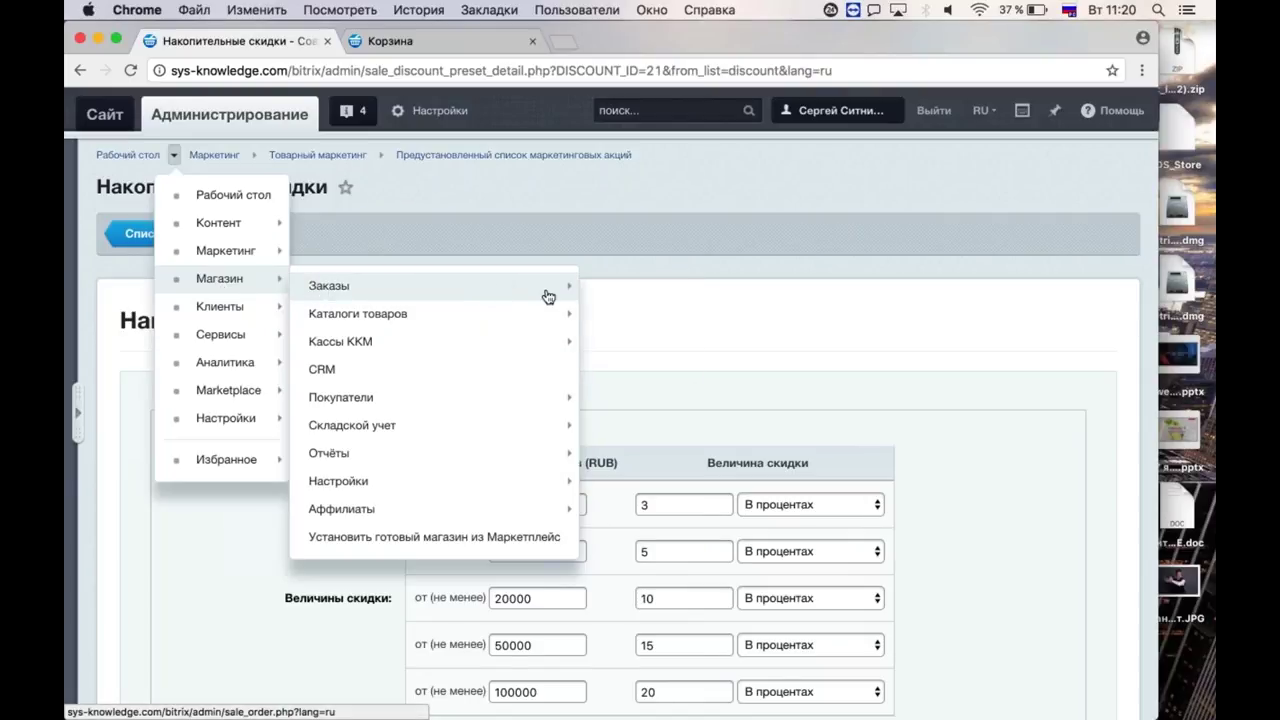
{"action": "left_click", "coordinate": [595, 293]}
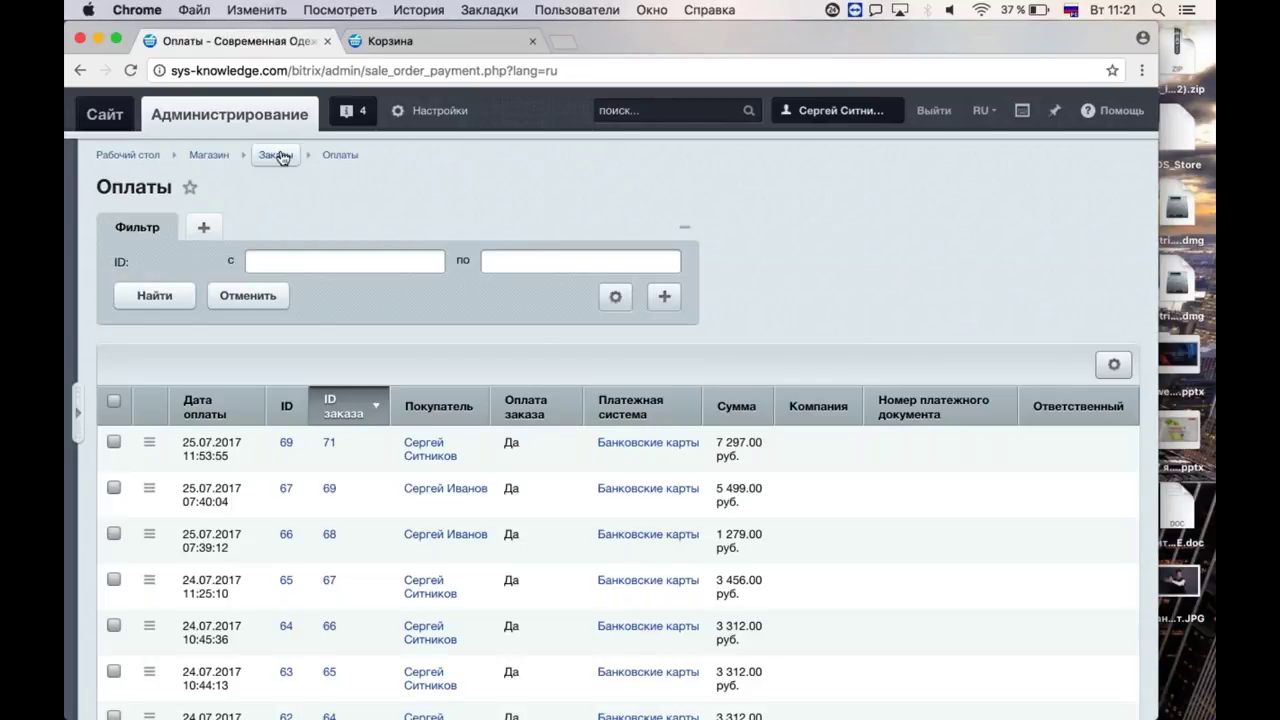
{"action": "left_click", "coordinate": [281, 156]}
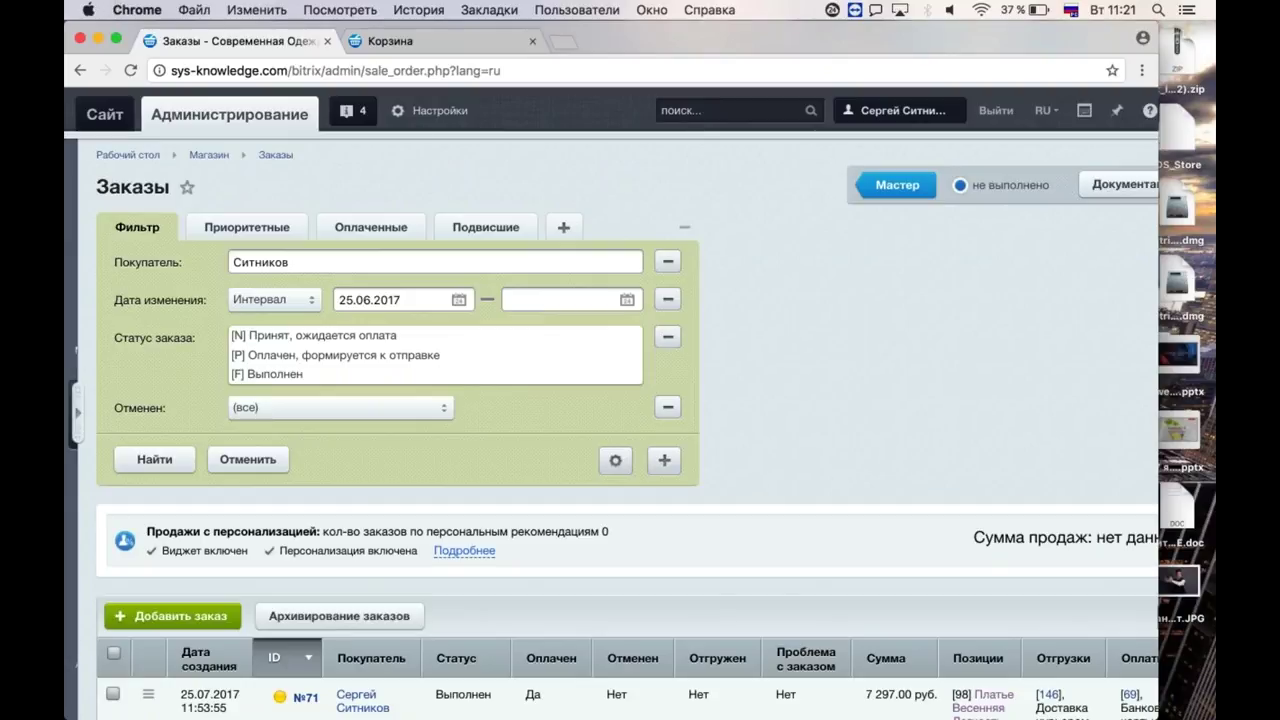
Open the store's list of buyers and examine their paid order counts and totals.
{"action": "left_click", "coordinate": [76, 410]}
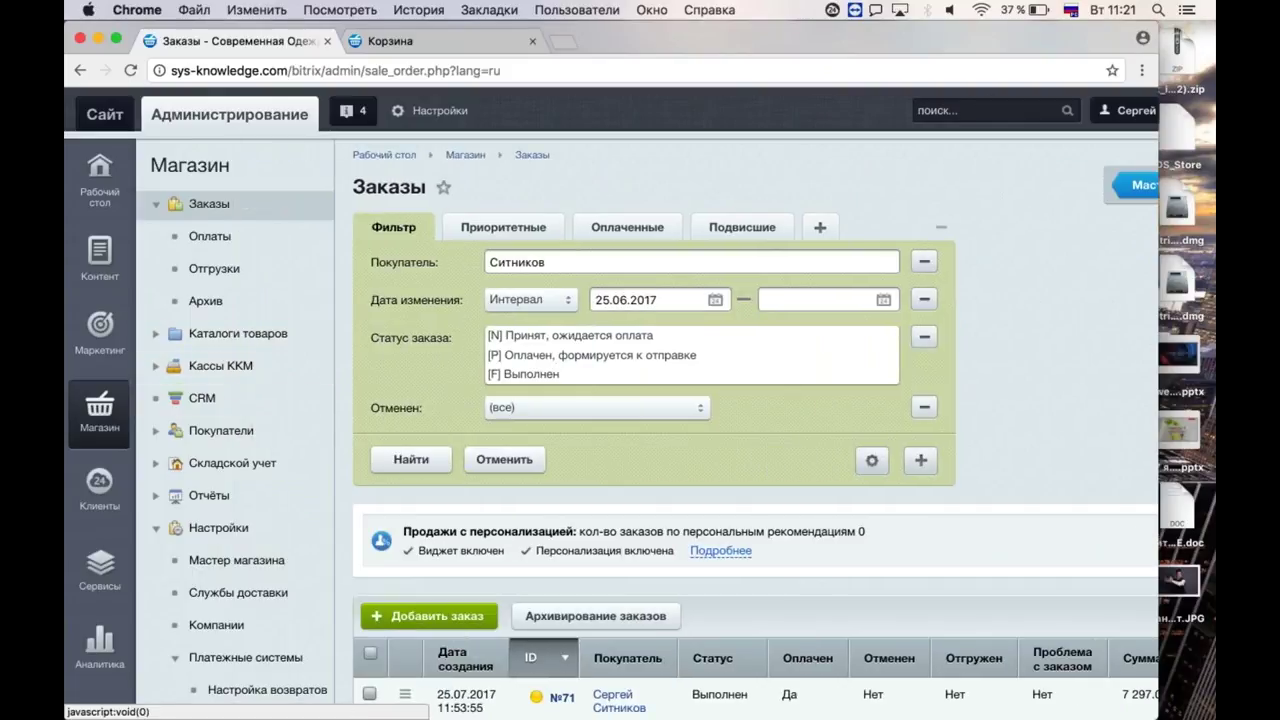
{"action": "left_click", "coordinate": [208, 436]}
{"action": "left_click", "coordinate": [206, 472]}
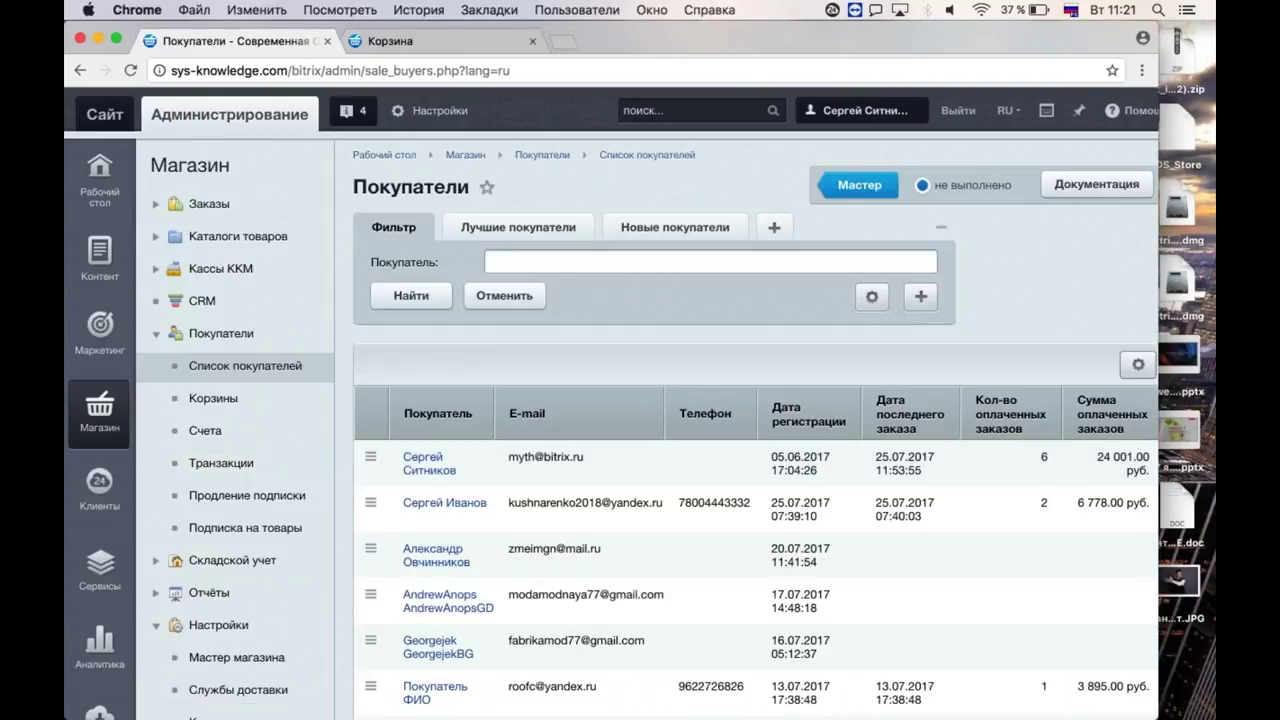
{"action": "scroll", "coordinate": [647, 354], "scroll_direction": "down", "scroll_amount": 3}
{"action": "scroll", "coordinate": [647, 354], "scroll_direction": "right", "scroll_amount": 1}
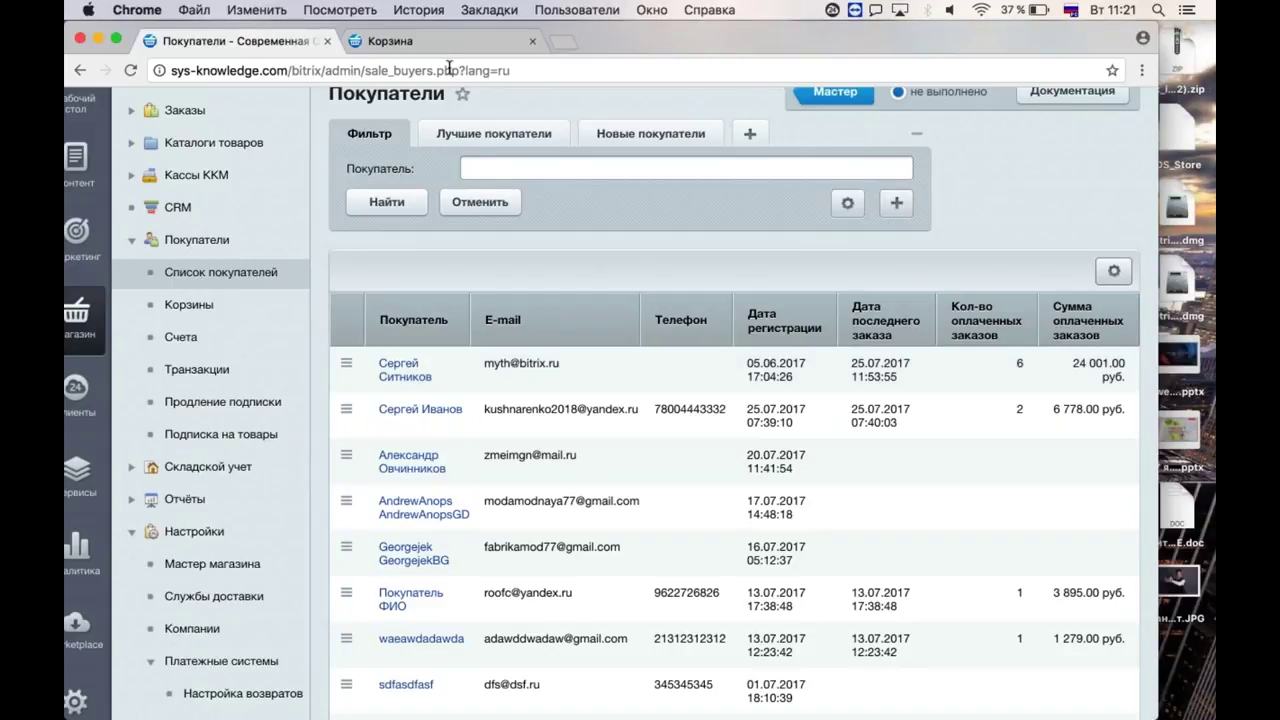
Compare the discount in the storefront cart with the buyer's paid order total in the buyers list.
{"action": "left_click", "coordinate": [392, 41]}
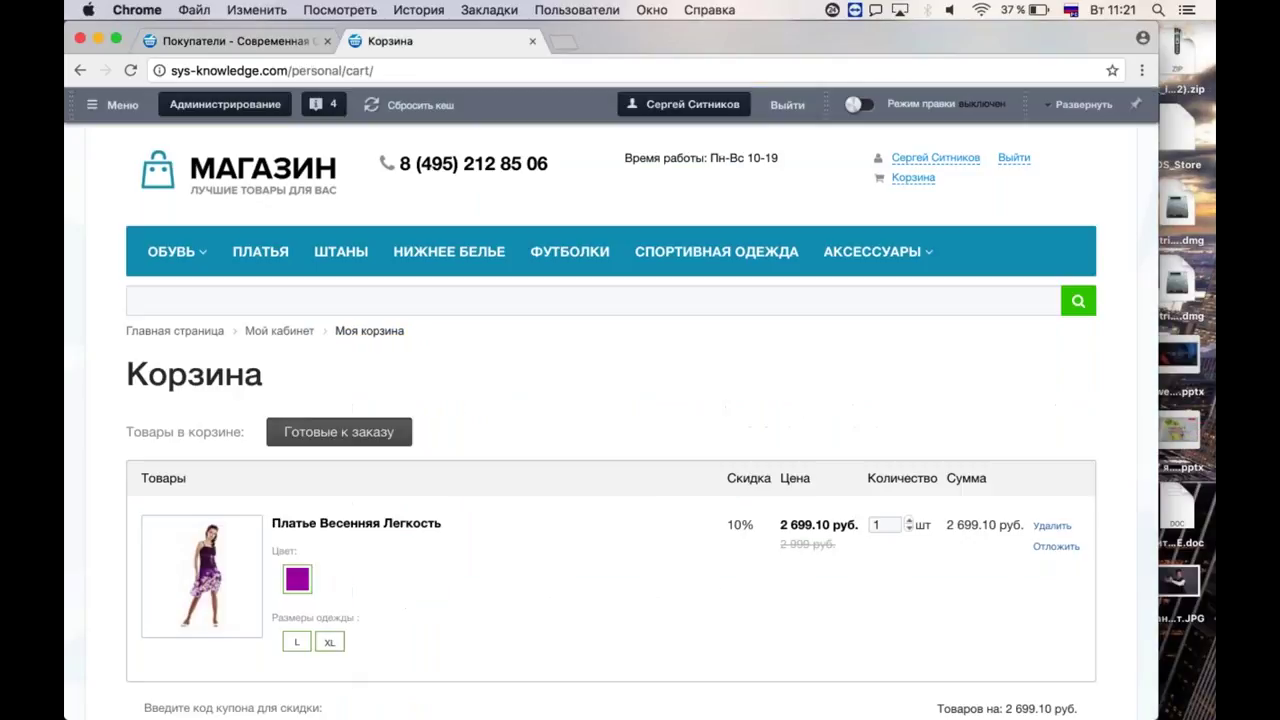
{"action": "left_click", "coordinate": [268, 43]}
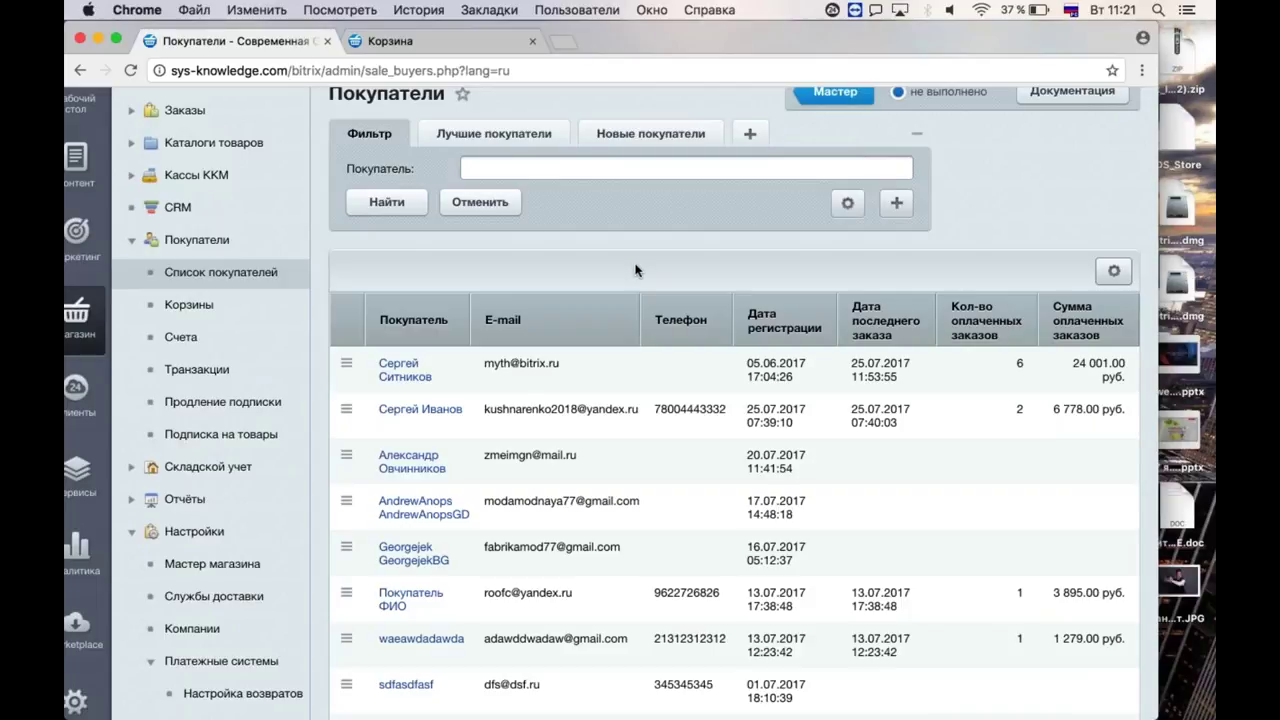
{"action": "scroll", "coordinate": [636, 270], "scroll_direction": "up", "scroll_amount": 3}
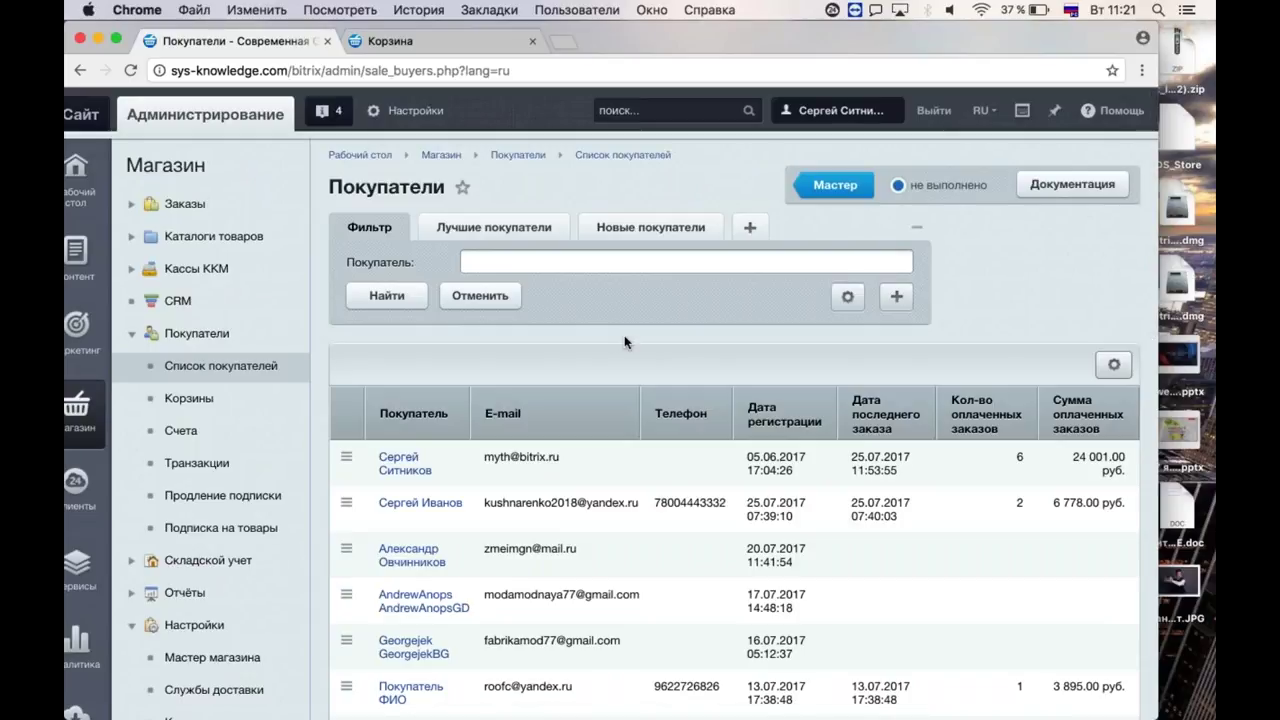
Set the quantity of the dress "Платье Весенняя Легкость" in the storefront cart to 10.
{"action": "key", "text": "ctrl+Tab"}
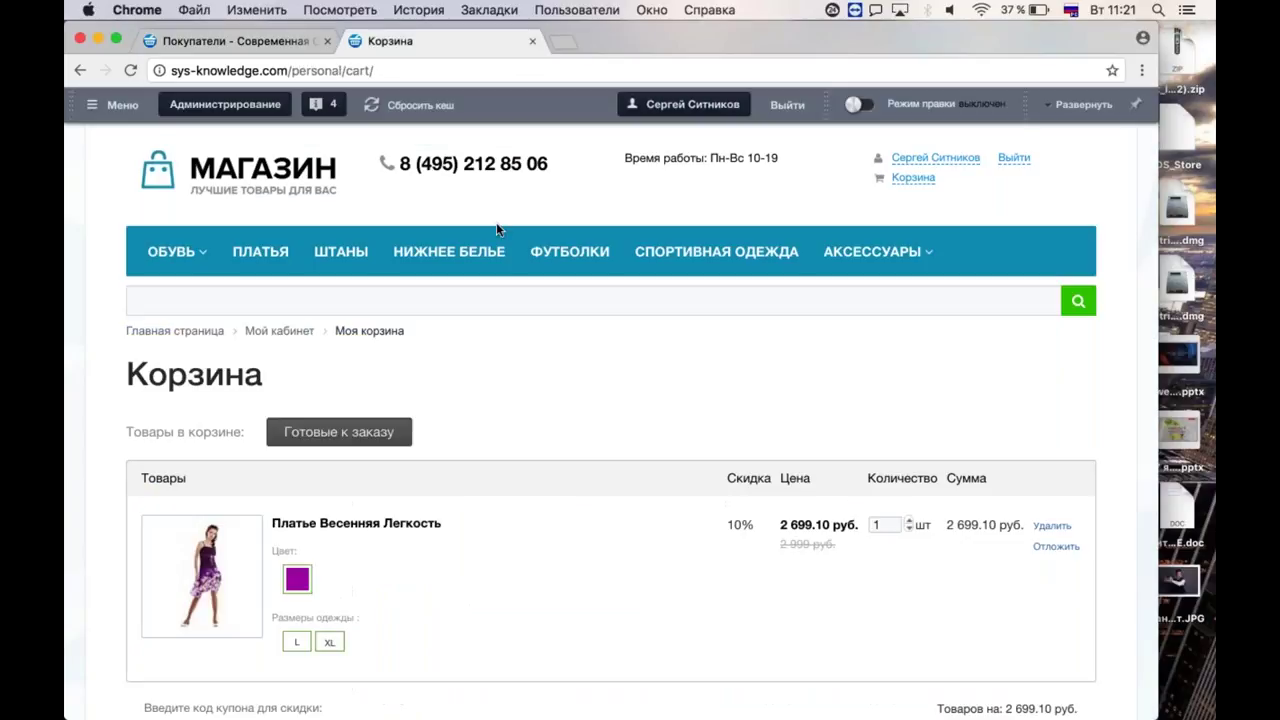
{"action": "scroll", "coordinate": [548, 358], "scroll_direction": "down", "scroll_amount": 4}
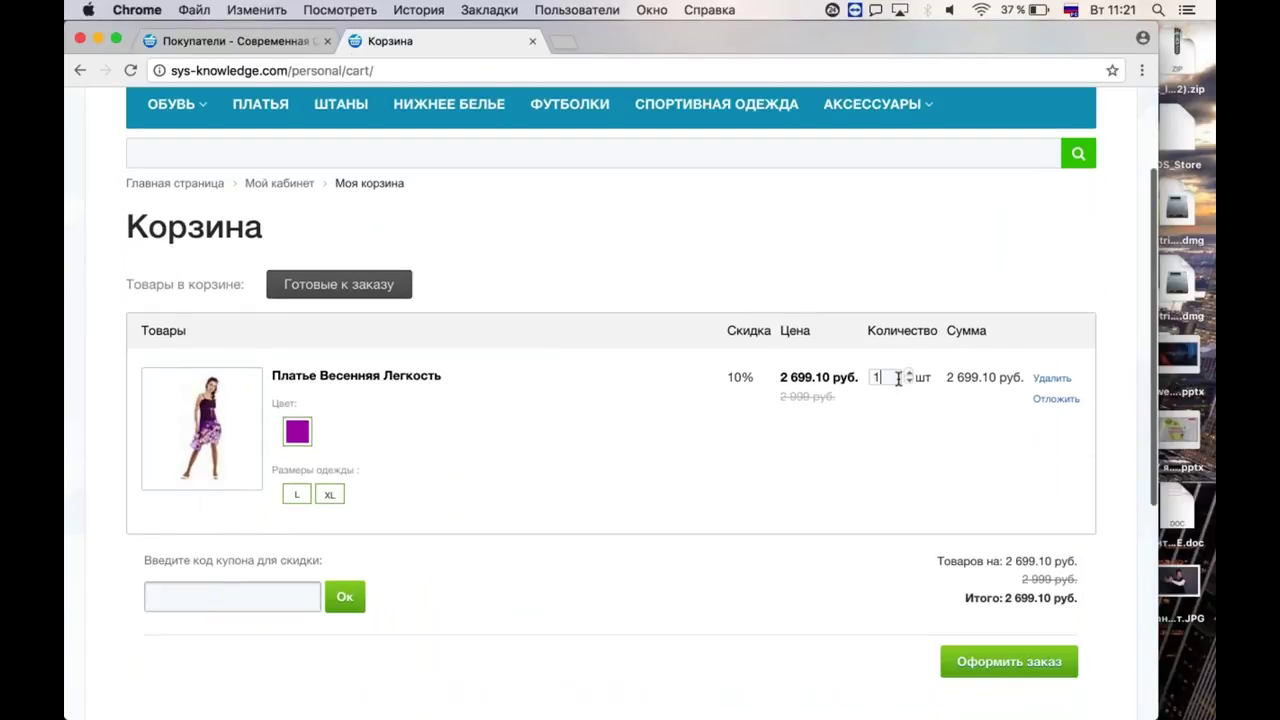
{"action": "type", "text": "00"}
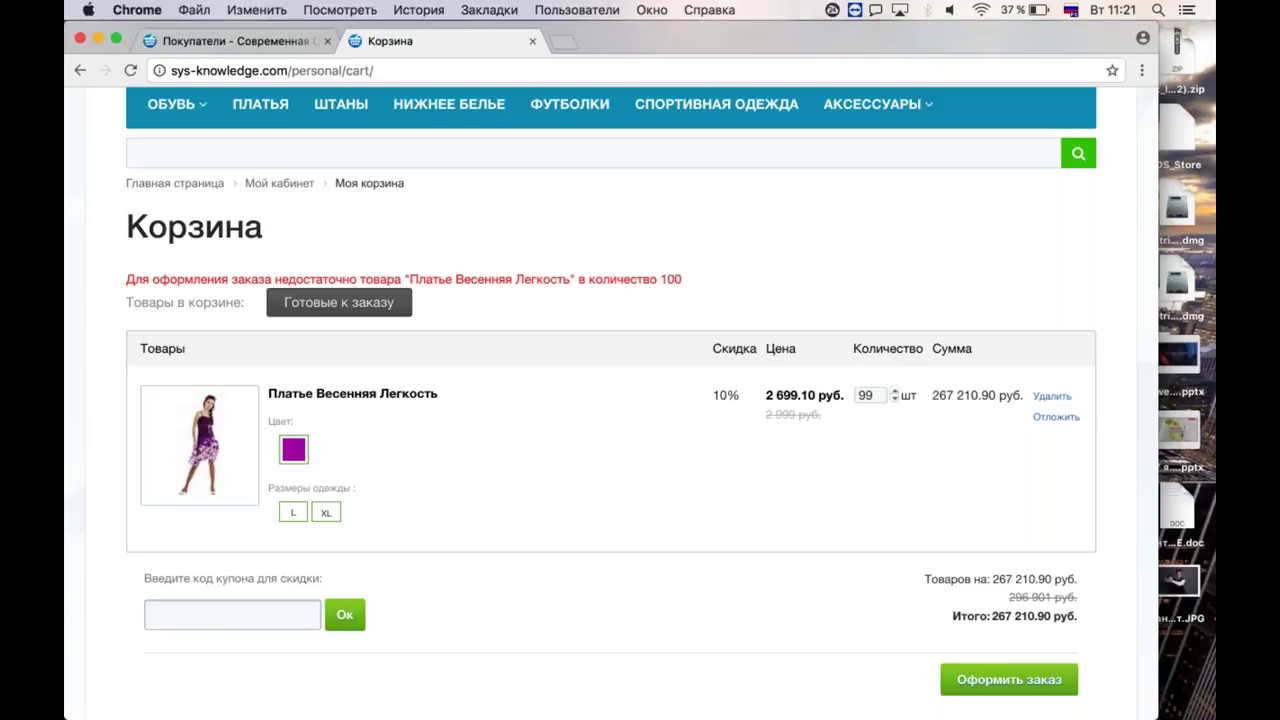
{"action": "key", "text": "BackSpace"}
{"action": "key", "text": "BackSpace"}
{"action": "type", "text": "10"}
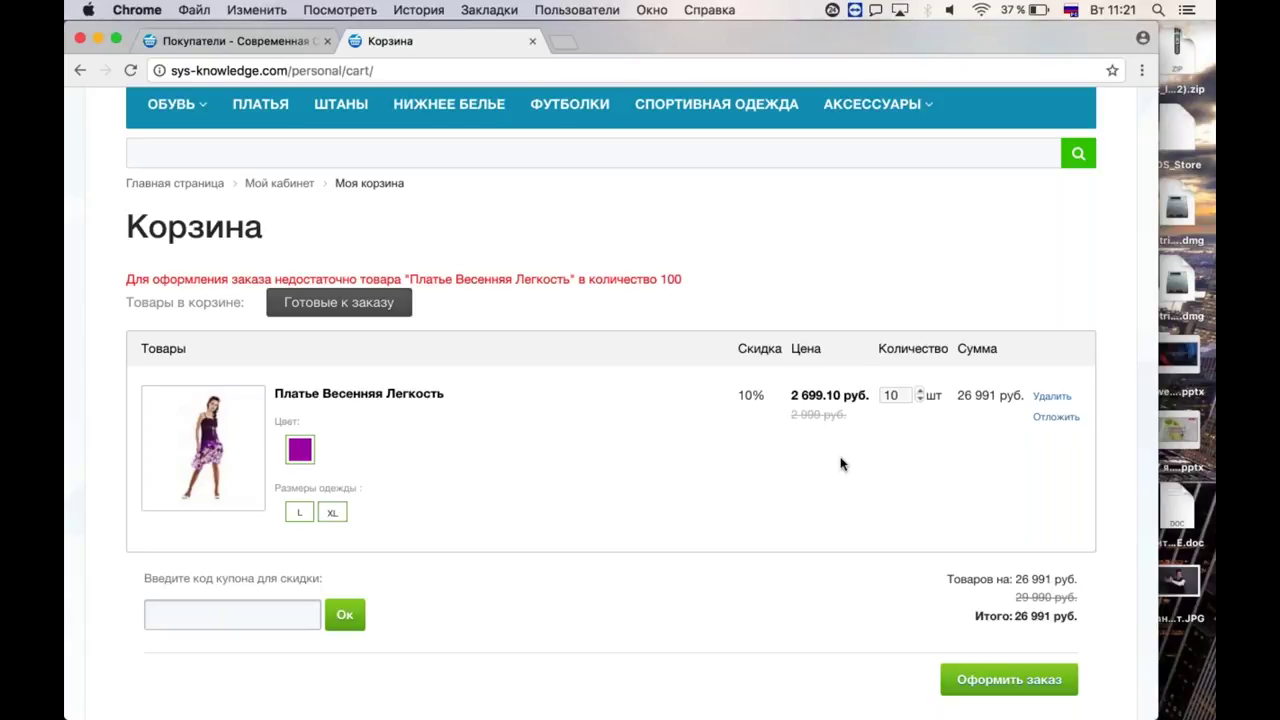
Check out the cart and place the order with the prefilled courier delivery and bank card payment.
{"action": "scroll", "coordinate": [850, 460], "scroll_direction": "down", "scroll_amount": 2}
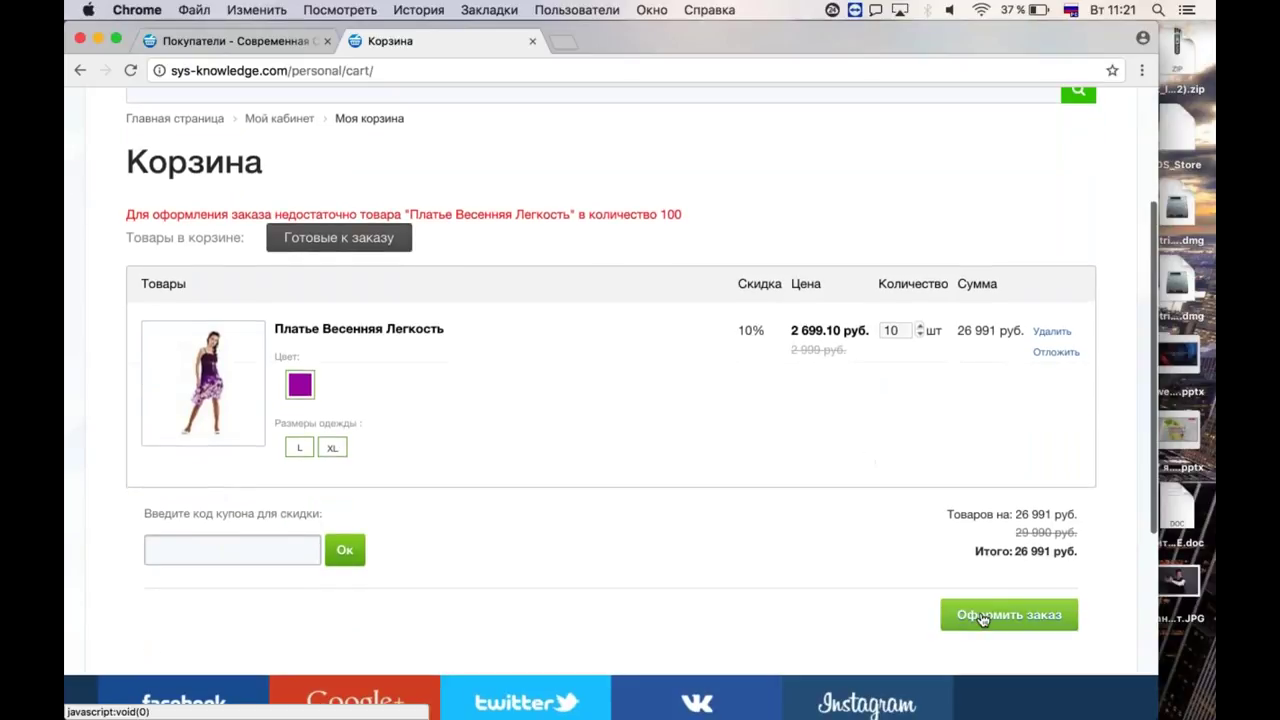
{"action": "left_click", "coordinate": [277, 44]}
{"action": "left_click", "coordinate": [392, 46]}
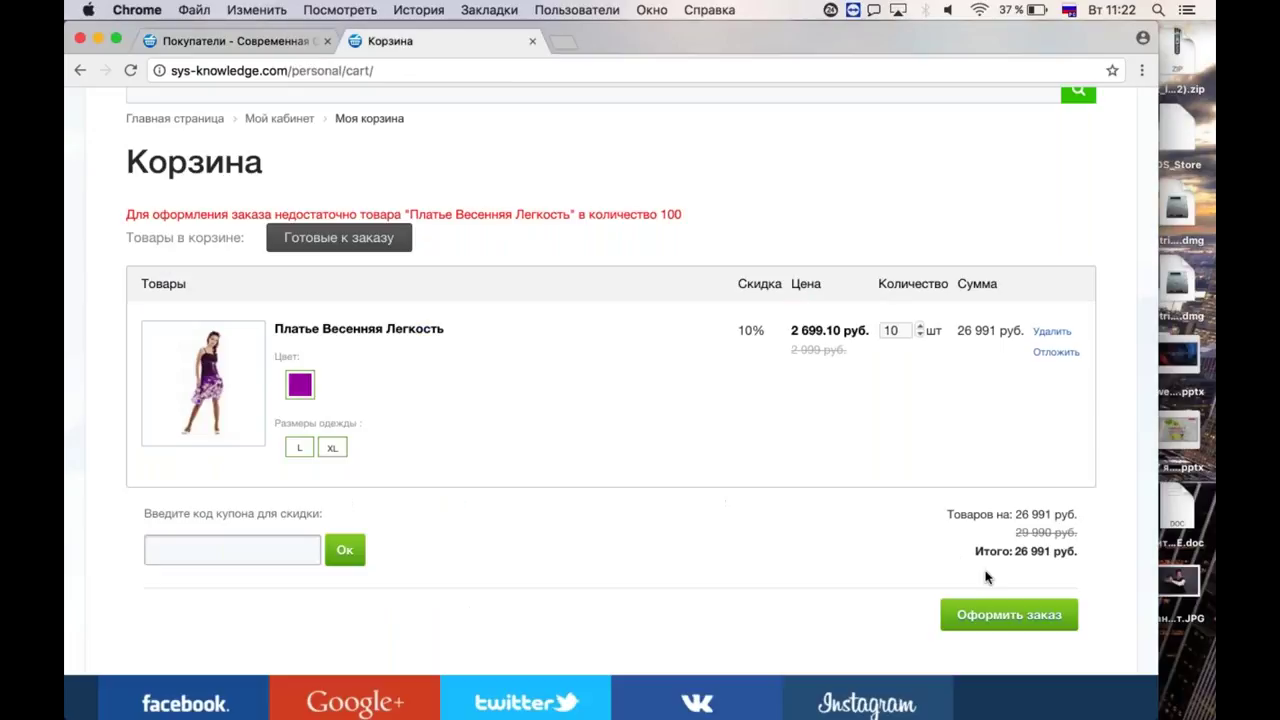
{"action": "left_click", "coordinate": [1042, 620]}
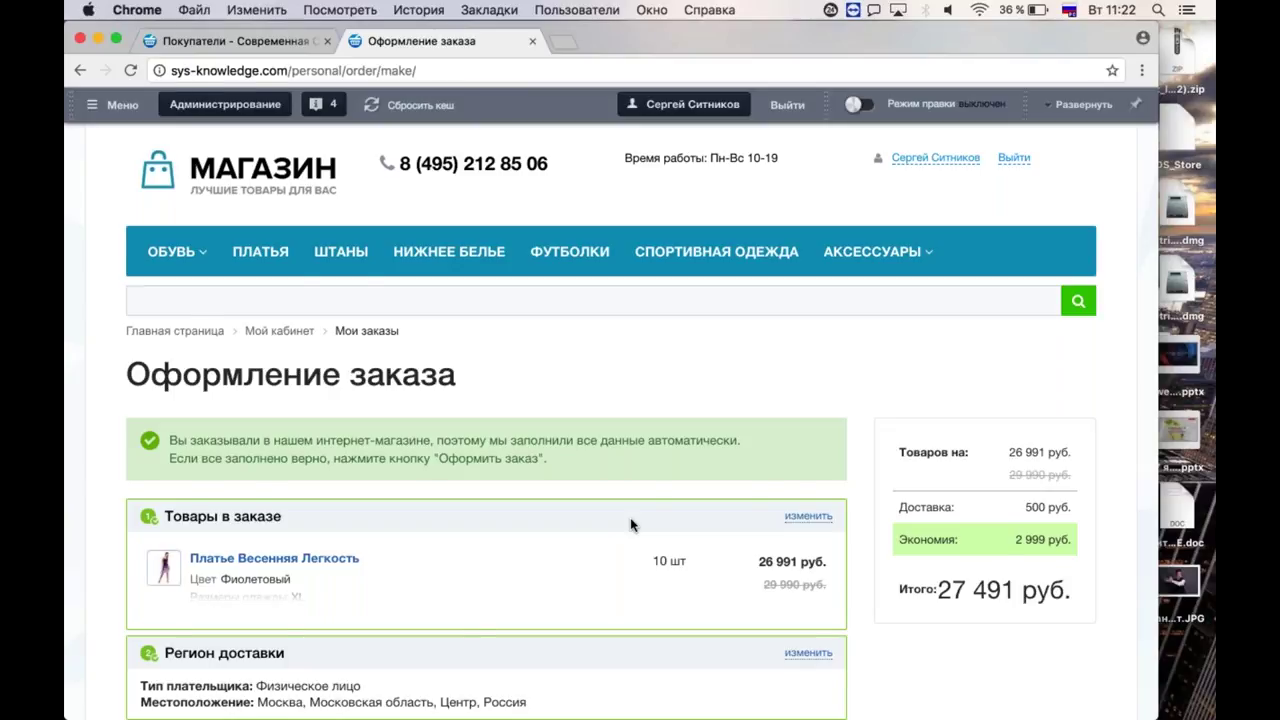
{"action": "scroll", "coordinate": [630, 525], "scroll_direction": "down", "scroll_amount": 2}
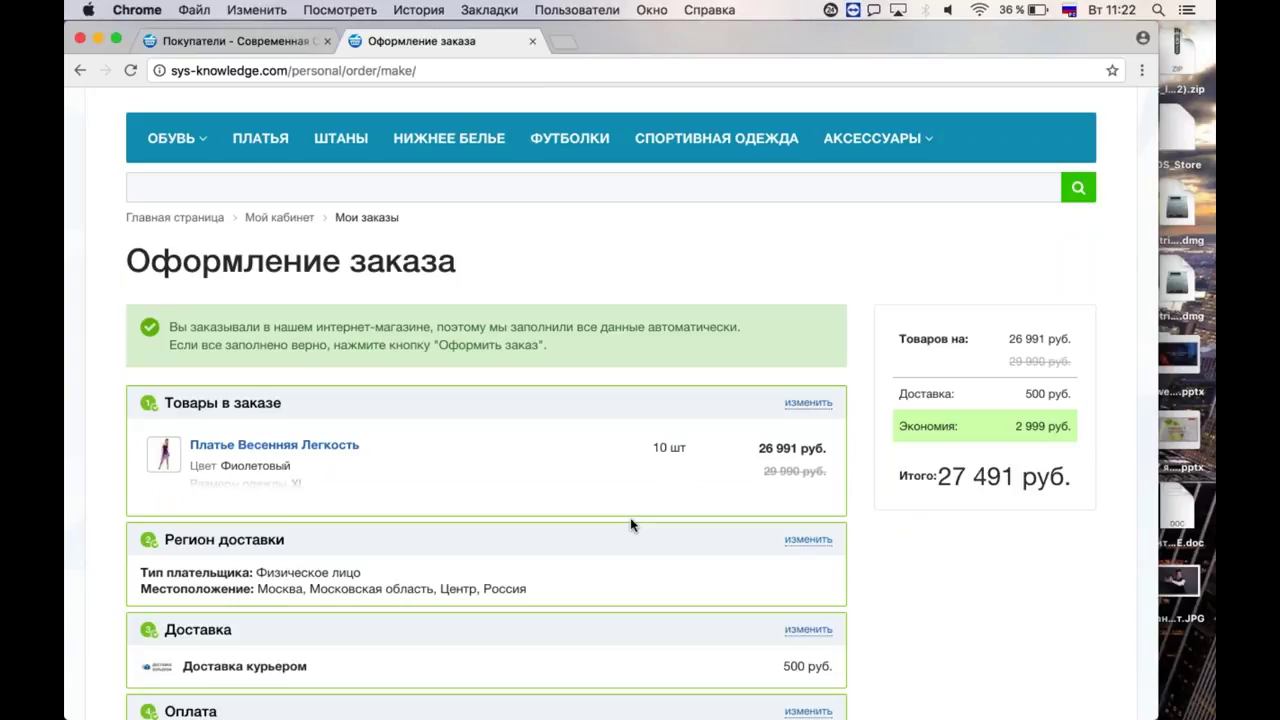
{"action": "scroll", "coordinate": [630, 525], "scroll_direction": "down", "scroll_amount": 5}
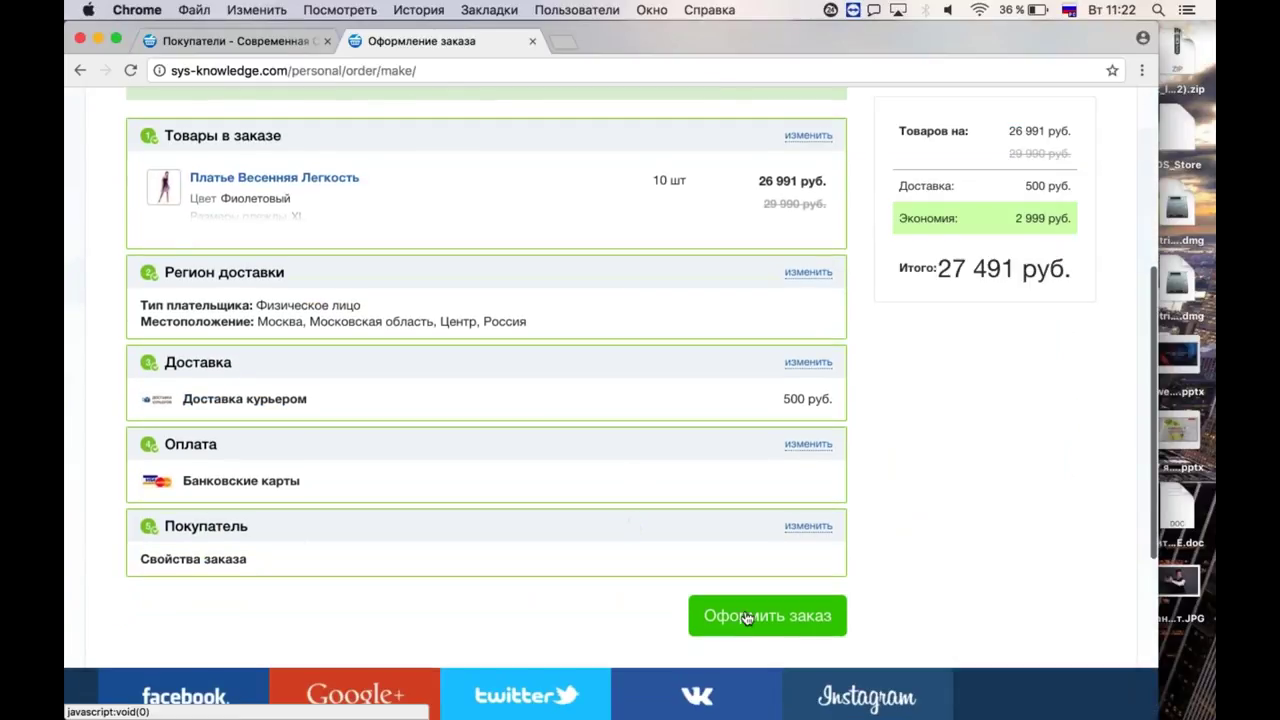
{"action": "left_click", "coordinate": [742, 614]}
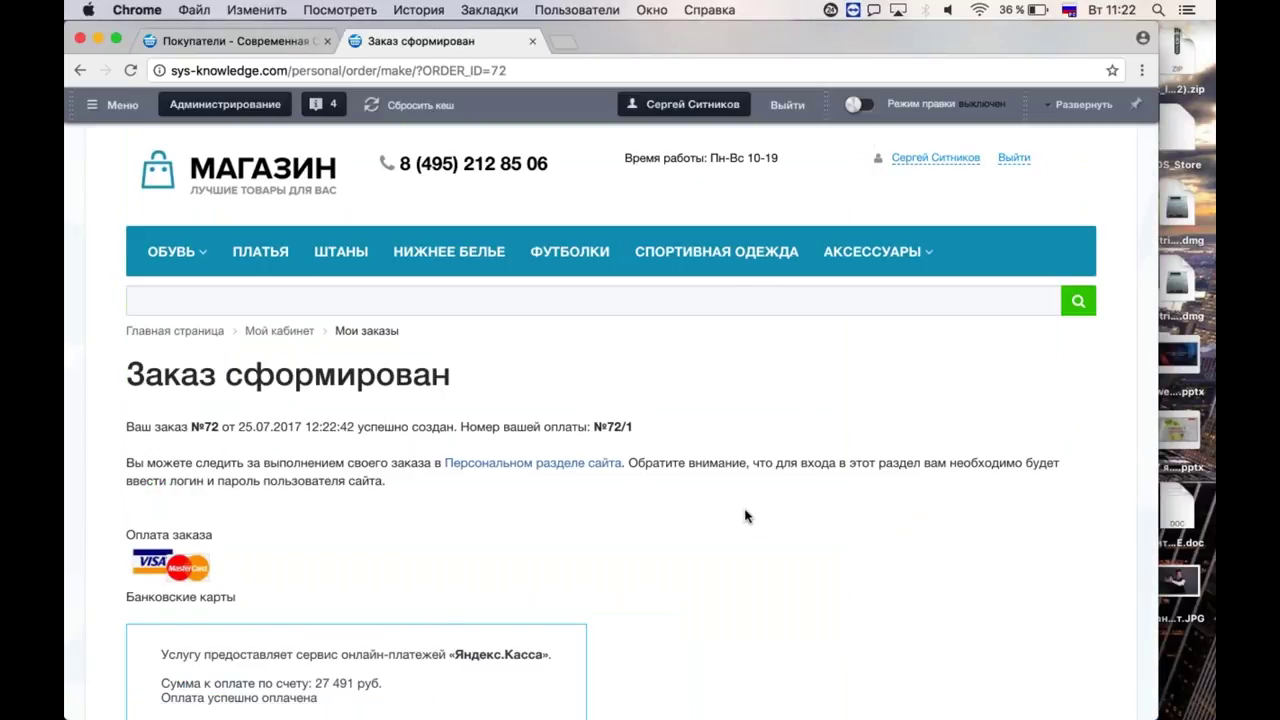
Look over the order confirmation, and open the store's "Заказы" list in the administration section.
{"action": "scroll", "coordinate": [745, 516], "scroll_direction": "down", "scroll_amount": 2}
{"action": "scroll", "coordinate": [745, 516], "scroll_direction": "up", "scroll_amount": 2}
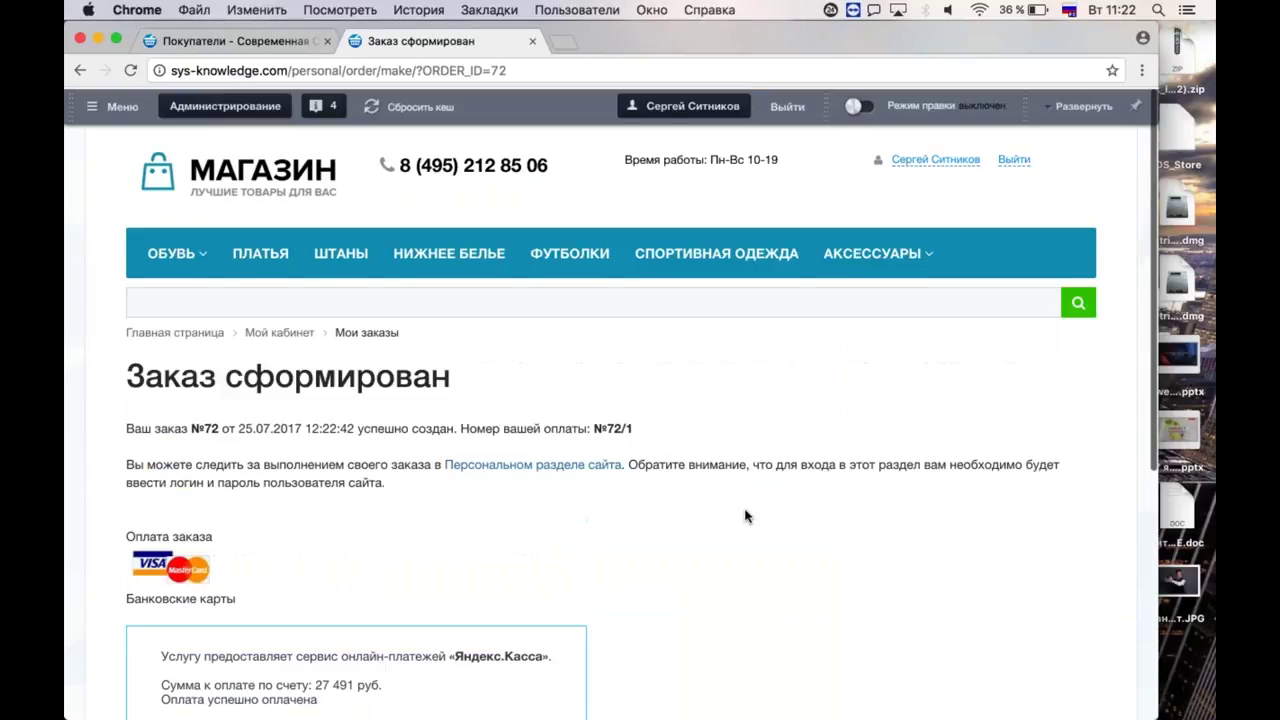
{"action": "left_click", "coordinate": [288, 43]}
{"action": "left_click", "coordinate": [238, 224]}
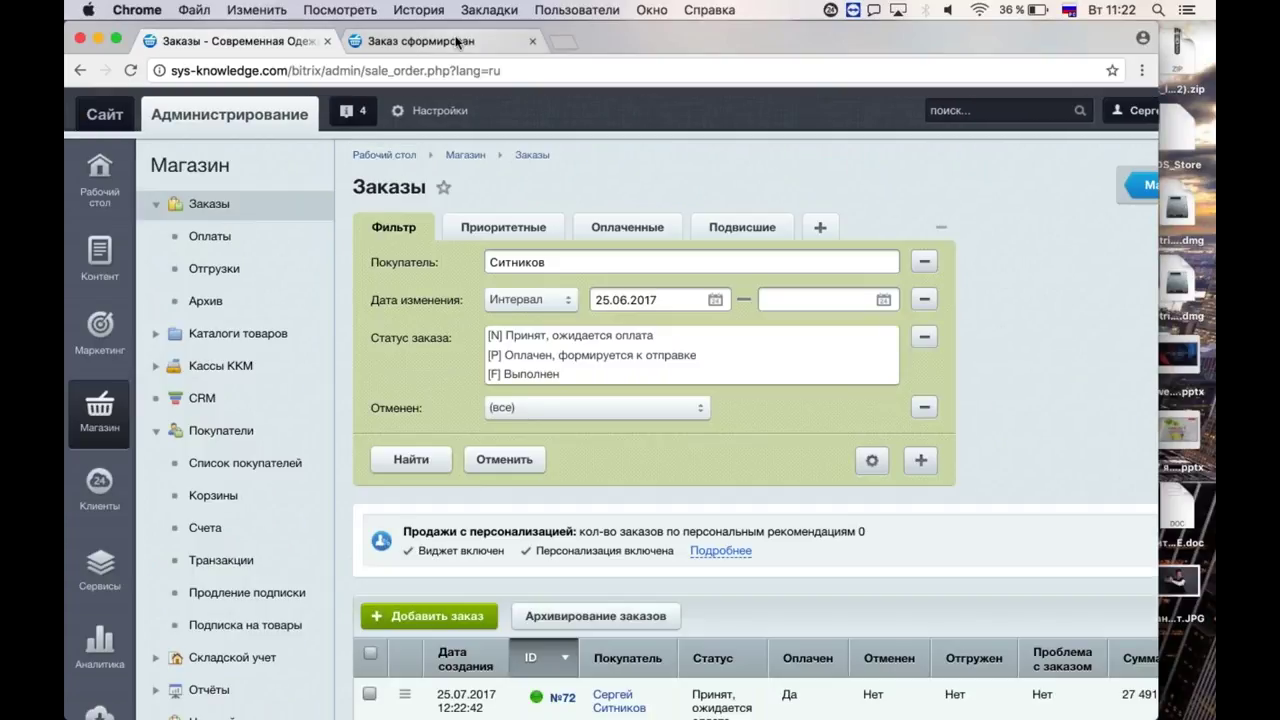
Add the trousers "Штаны Жизнь в Абстракции" from the storefront catalogue to the cart and check the cart's discount and total.
{"action": "left_click", "coordinate": [455, 42]}
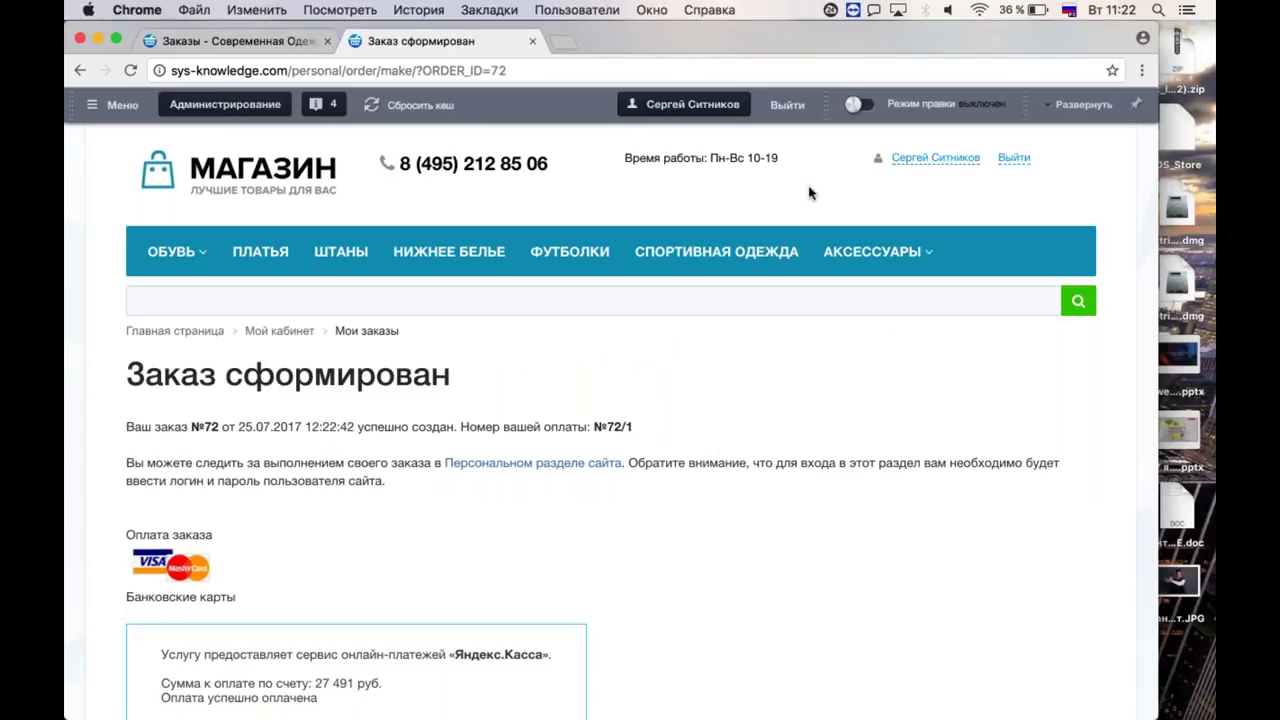
{"action": "left_click", "coordinate": [352, 262]}
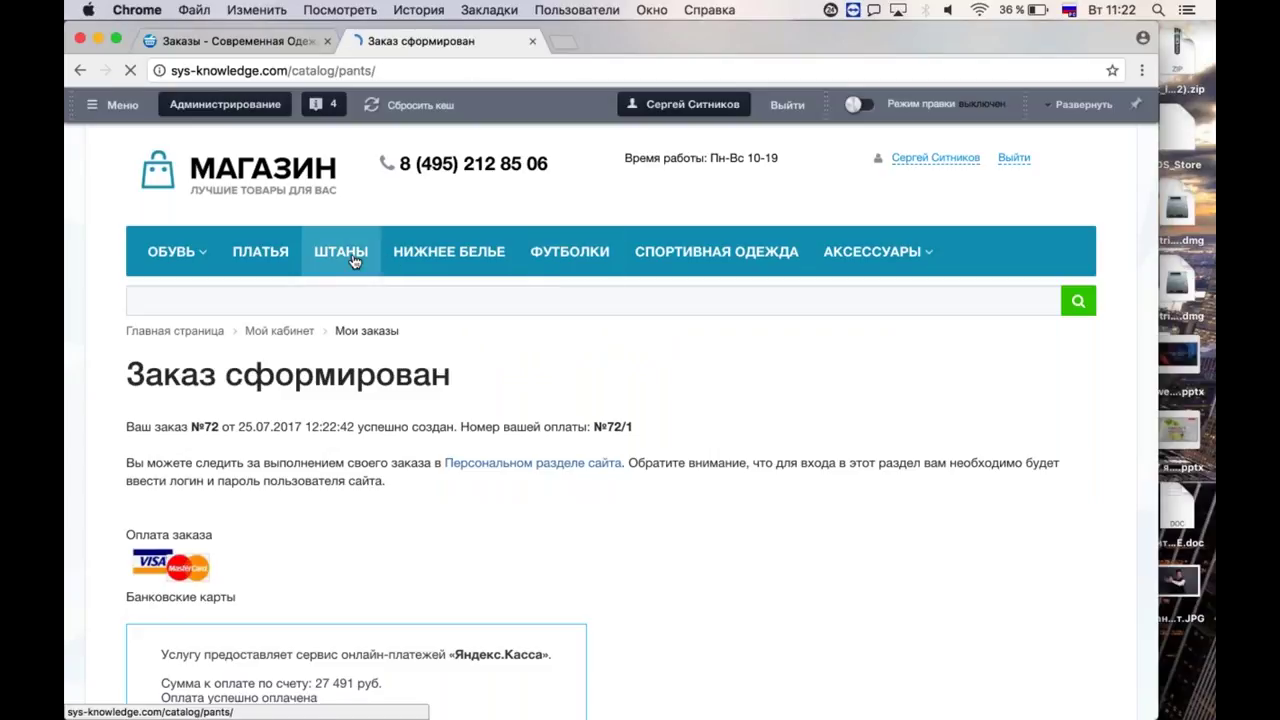
{"action": "scroll", "coordinate": [420, 560], "scroll_direction": "down", "scroll_amount": 3}
{"action": "left_click", "coordinate": [418, 553]}
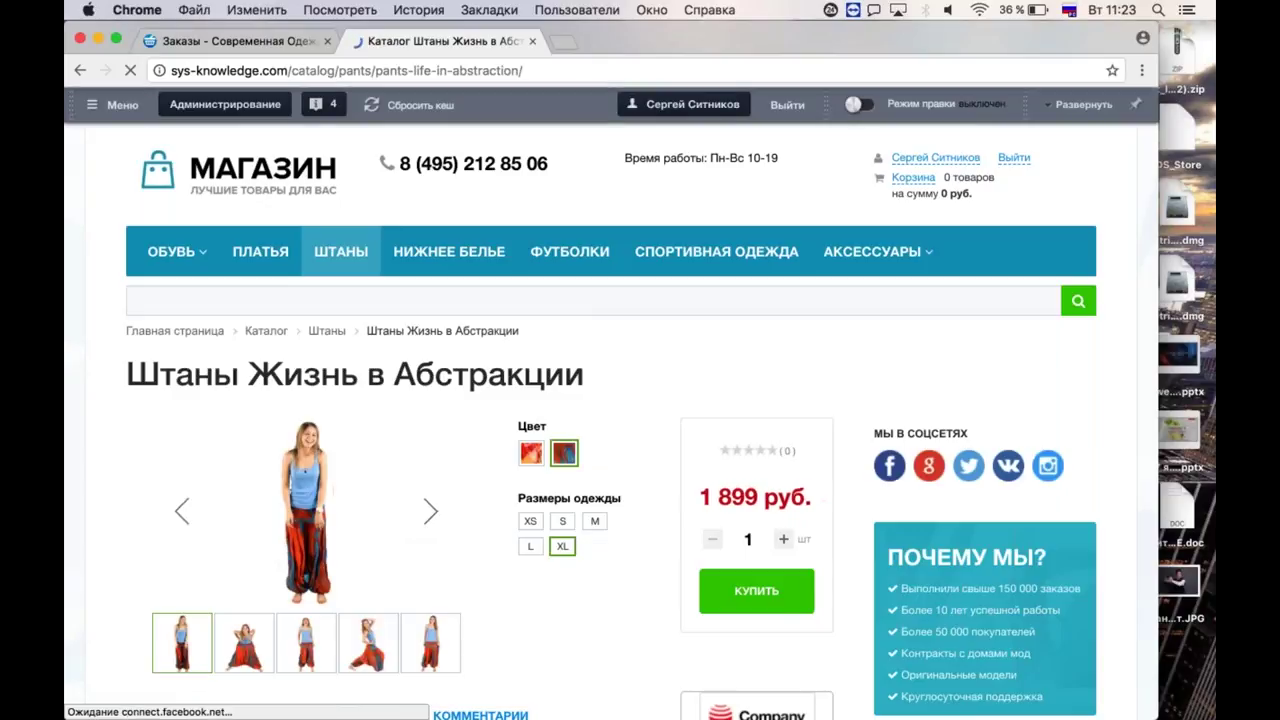
{"action": "left_click", "coordinate": [779, 600]}
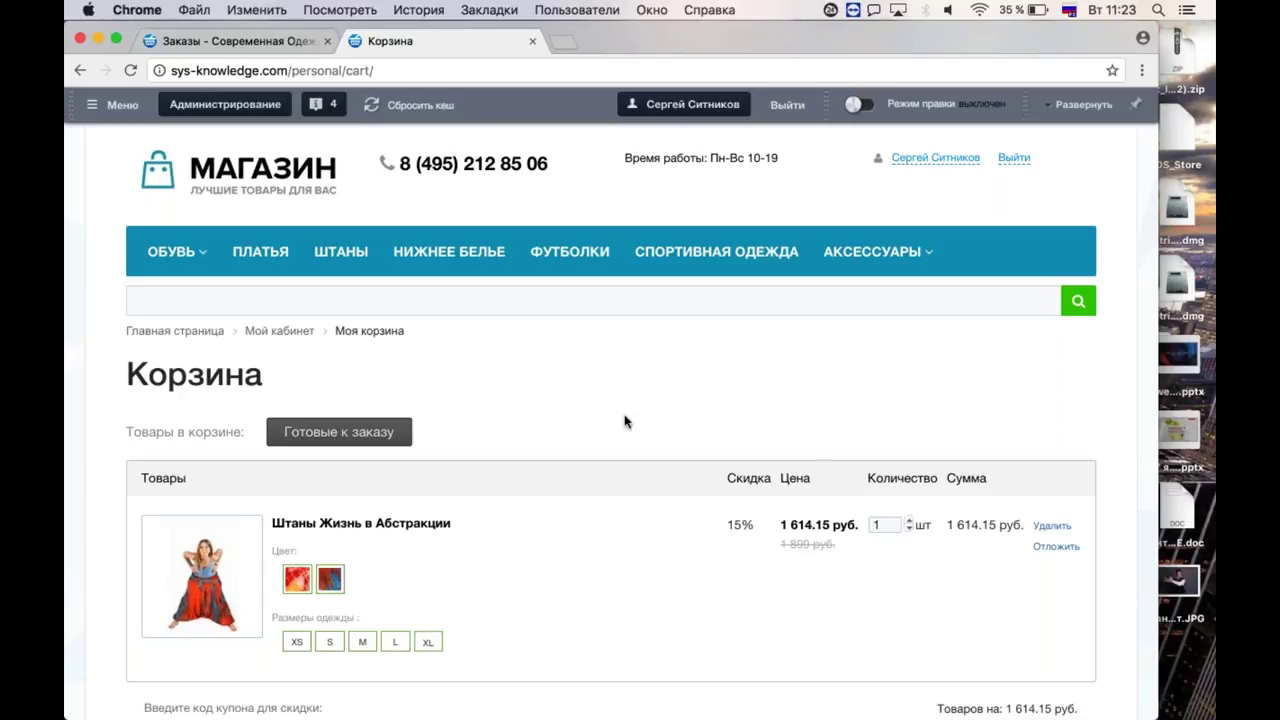
{"action": "scroll", "coordinate": [625, 421], "scroll_direction": "down", "scroll_amount": 3}
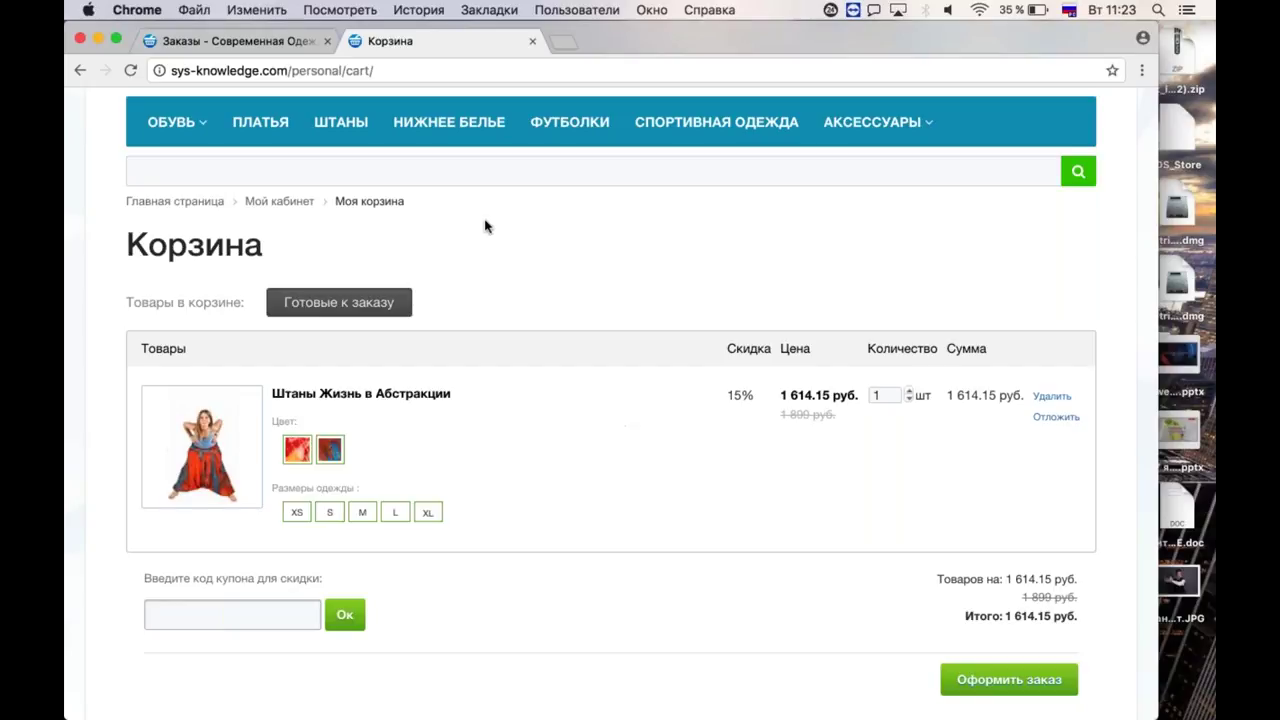
Open the cart rule "Накопительная программа 2" from the cumulative discounts list in the administration's preset marketing promotions.
{"action": "left_click", "coordinate": [250, 41]}
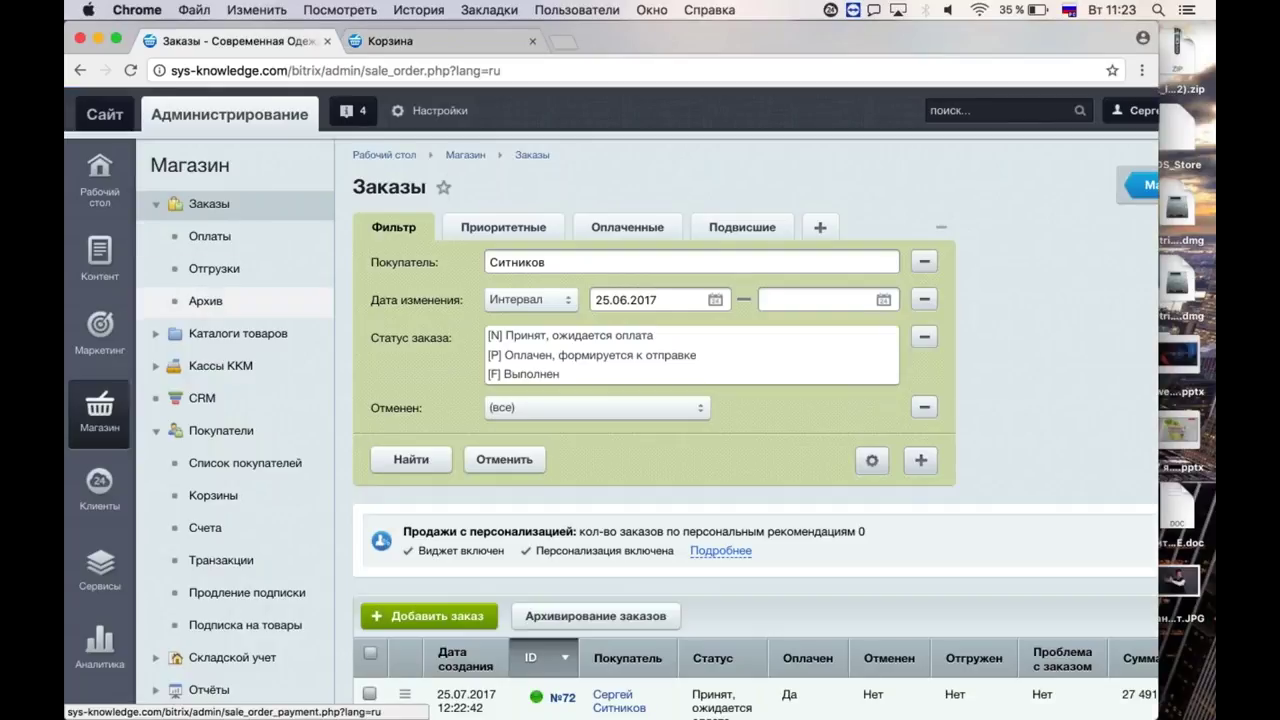
{"action": "left_click", "coordinate": [99, 330]}
{"action": "left_click", "coordinate": [267, 378]}
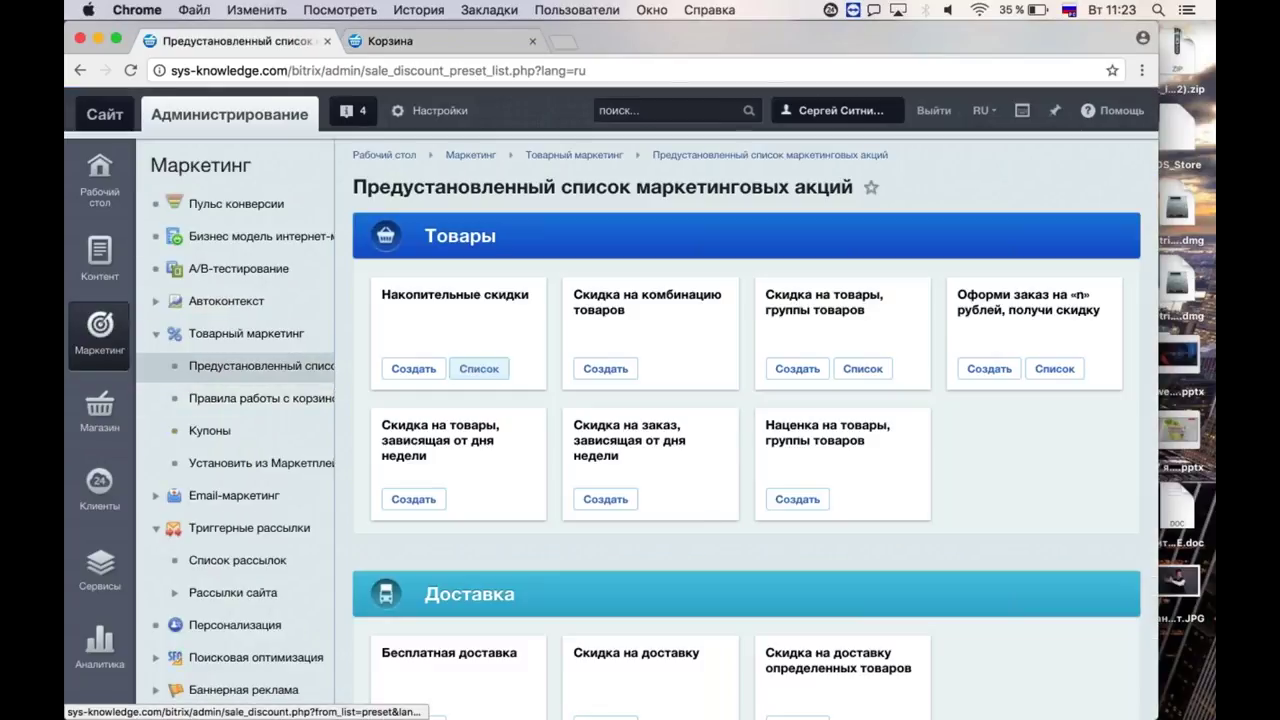
{"action": "left_click", "coordinate": [500, 370]}
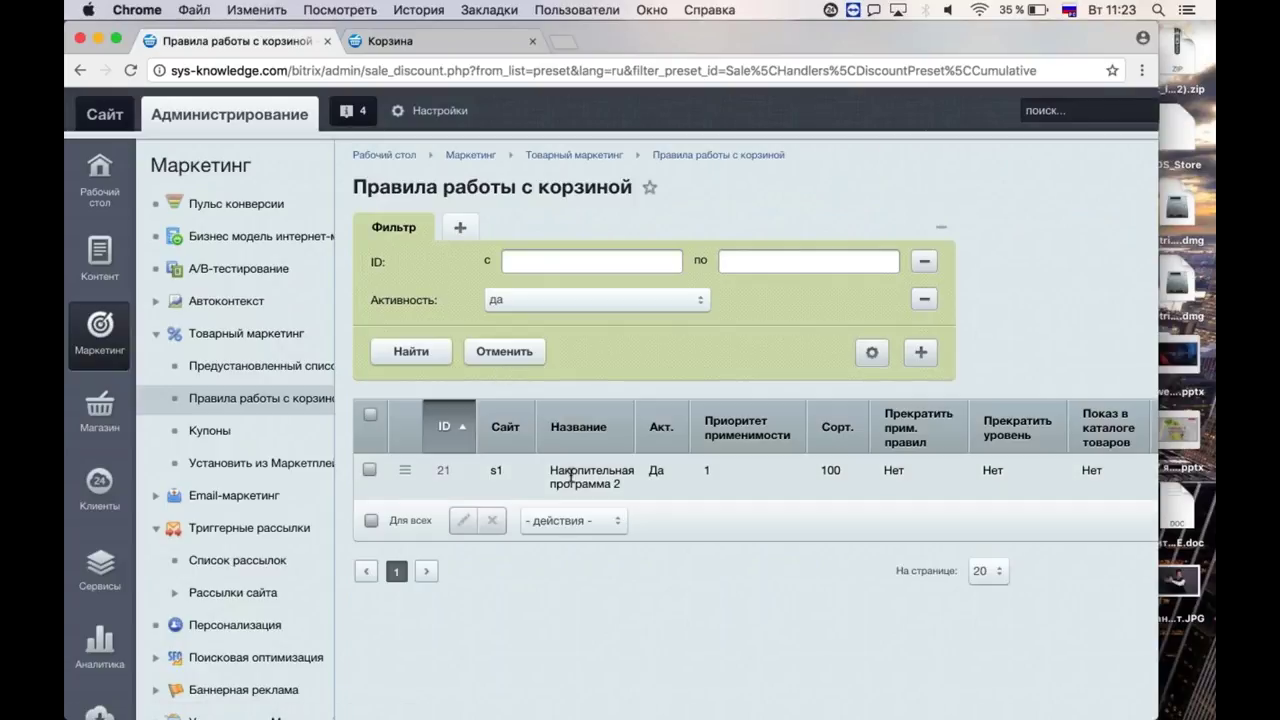
{"action": "double_click", "coordinate": [569, 475]}
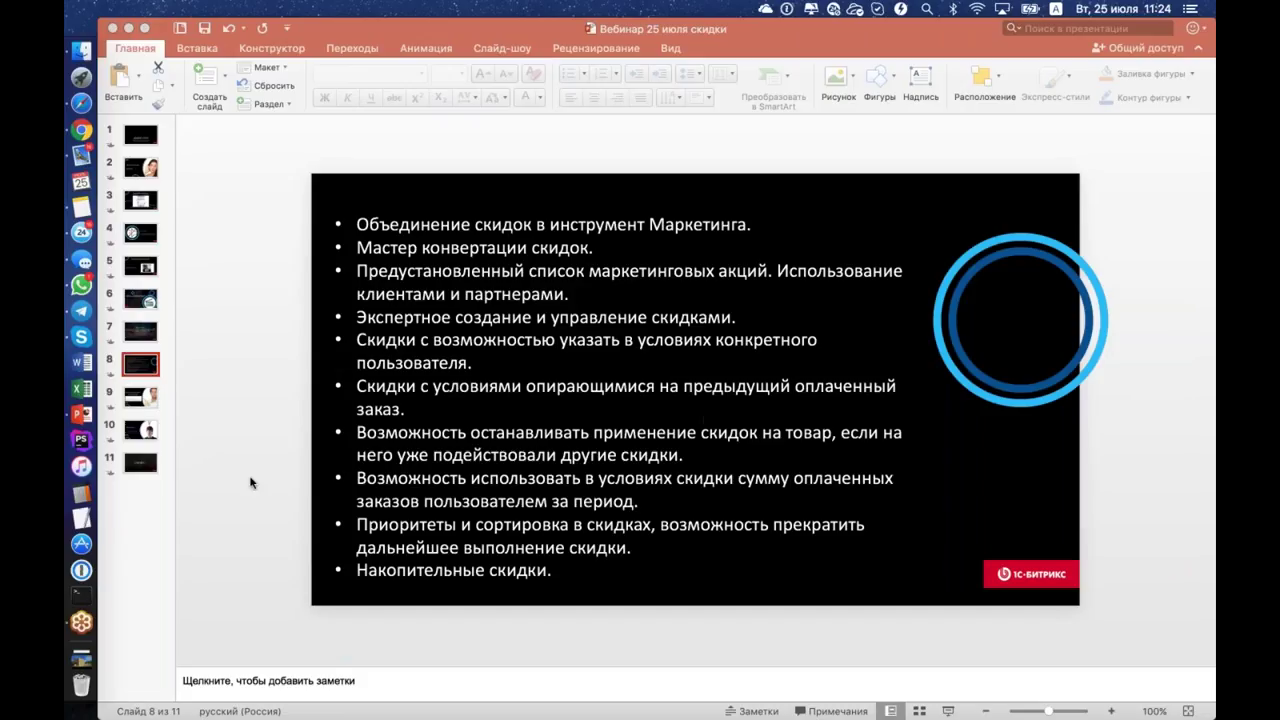
Switch to the PowerPoint presentation "Вебинар 25 июля скидки", start the slide show at slide 8 and advance to the next slide.
{"action": "key", "text": "ctrl+Right"}
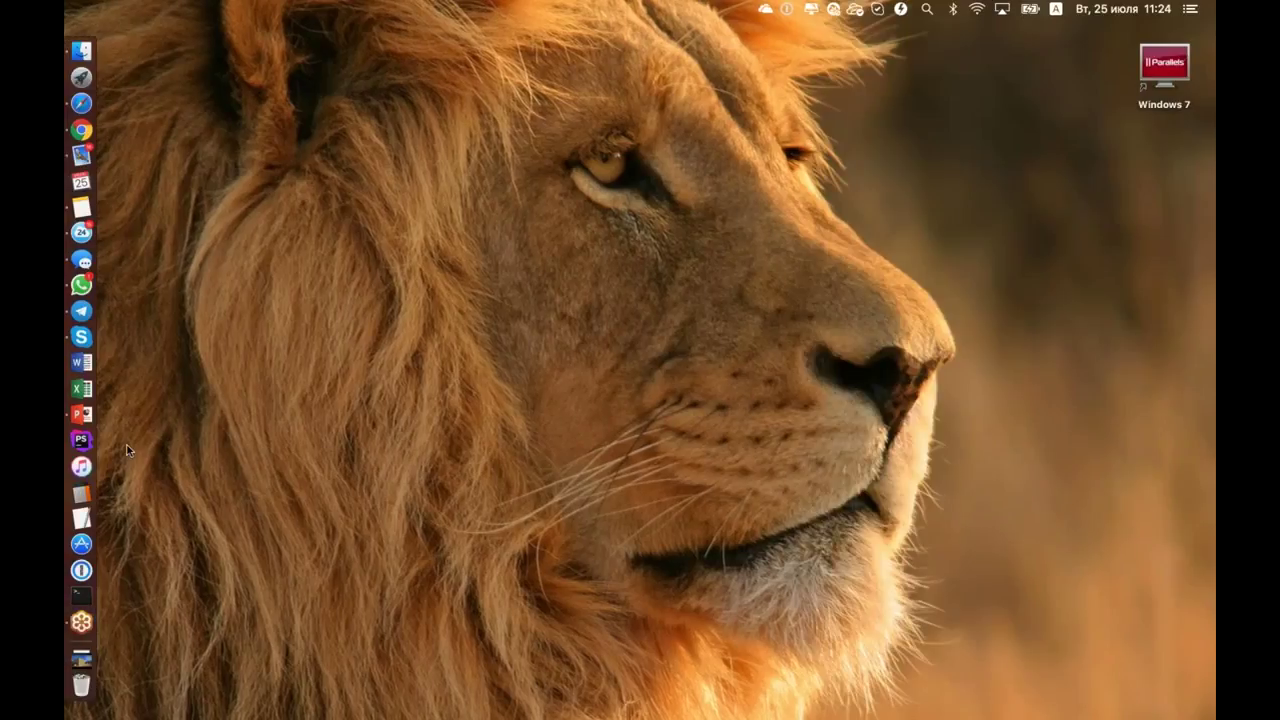
{"action": "key", "text": "ctrl+Left"}
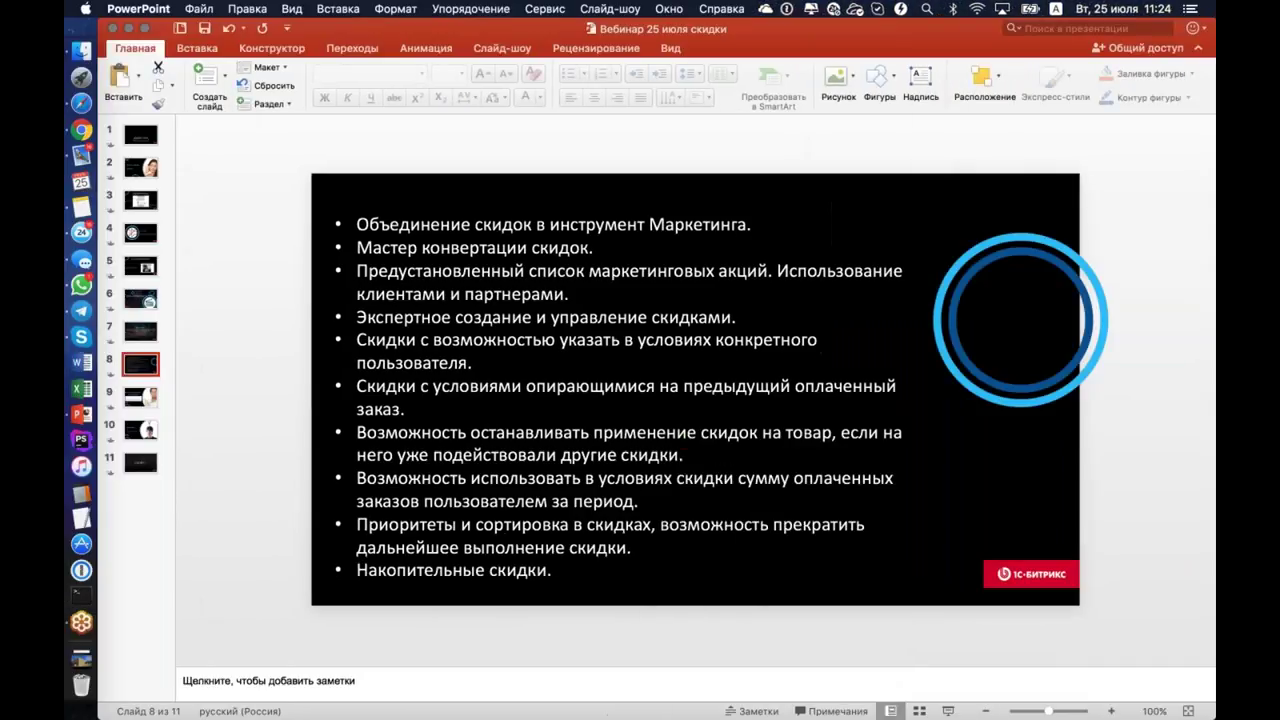
{"action": "left_click", "coordinate": [948, 711]}
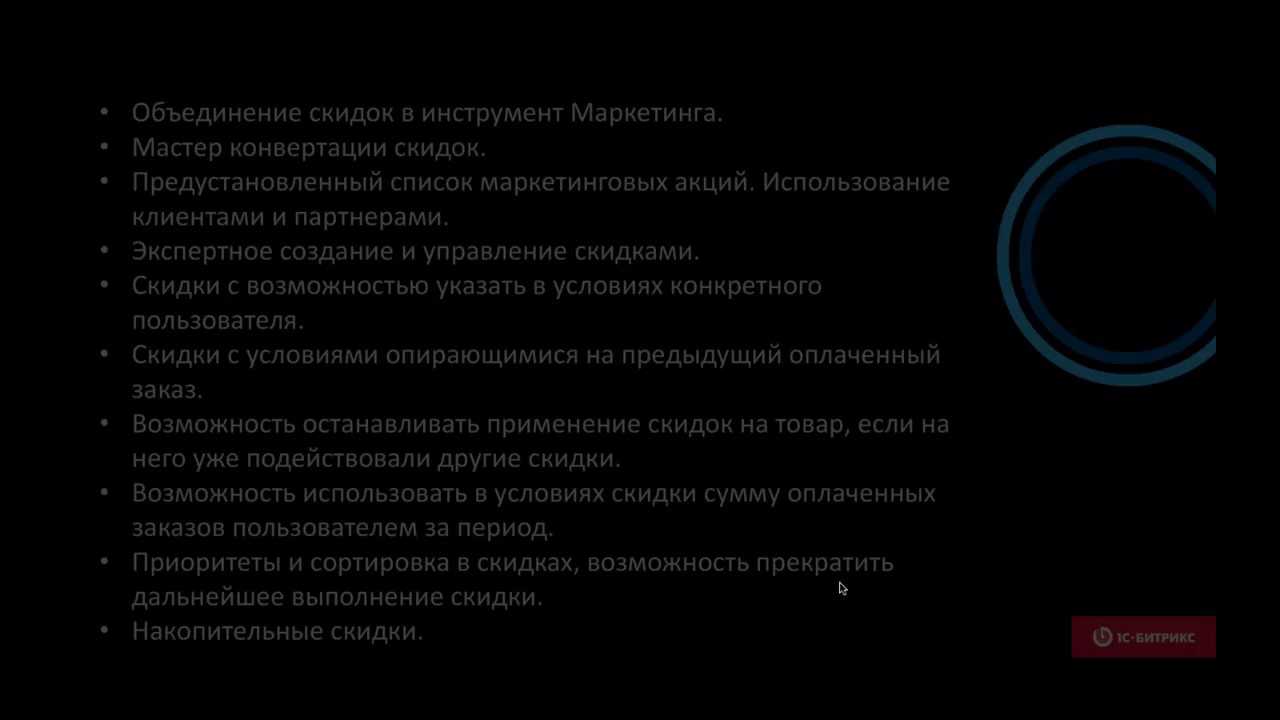
{"action": "left_click", "coordinate": [800, 650]}
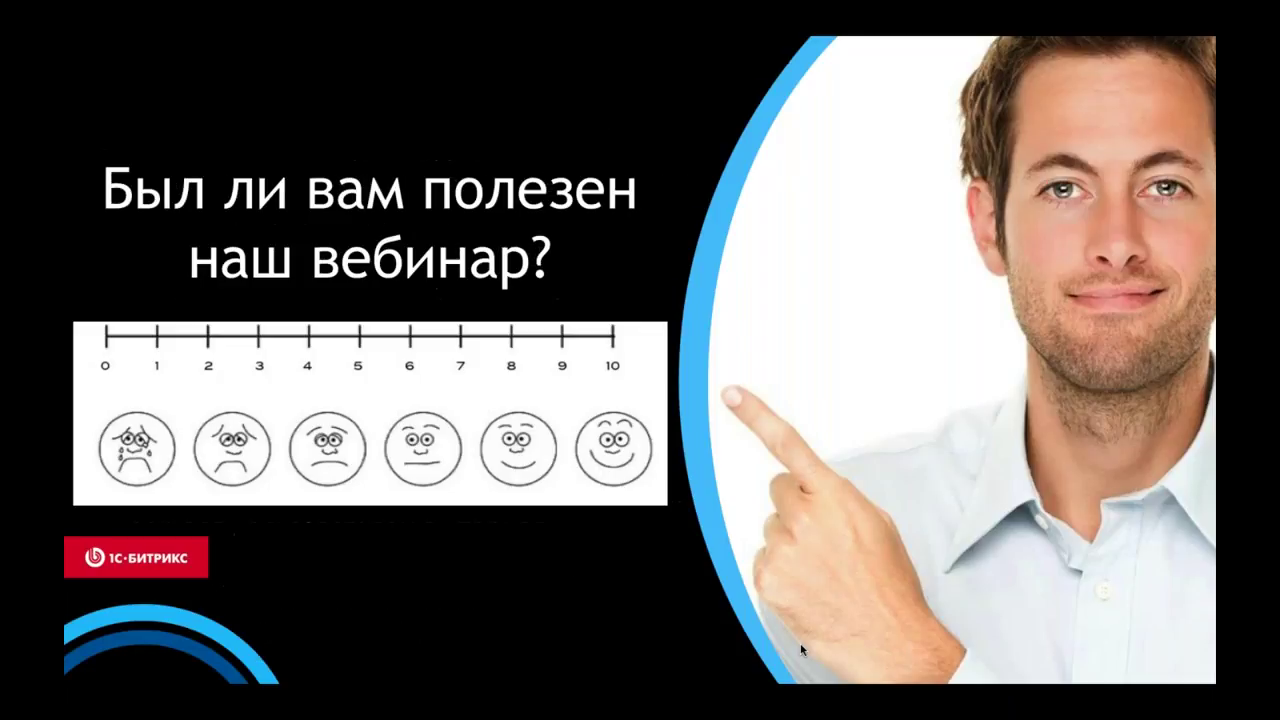